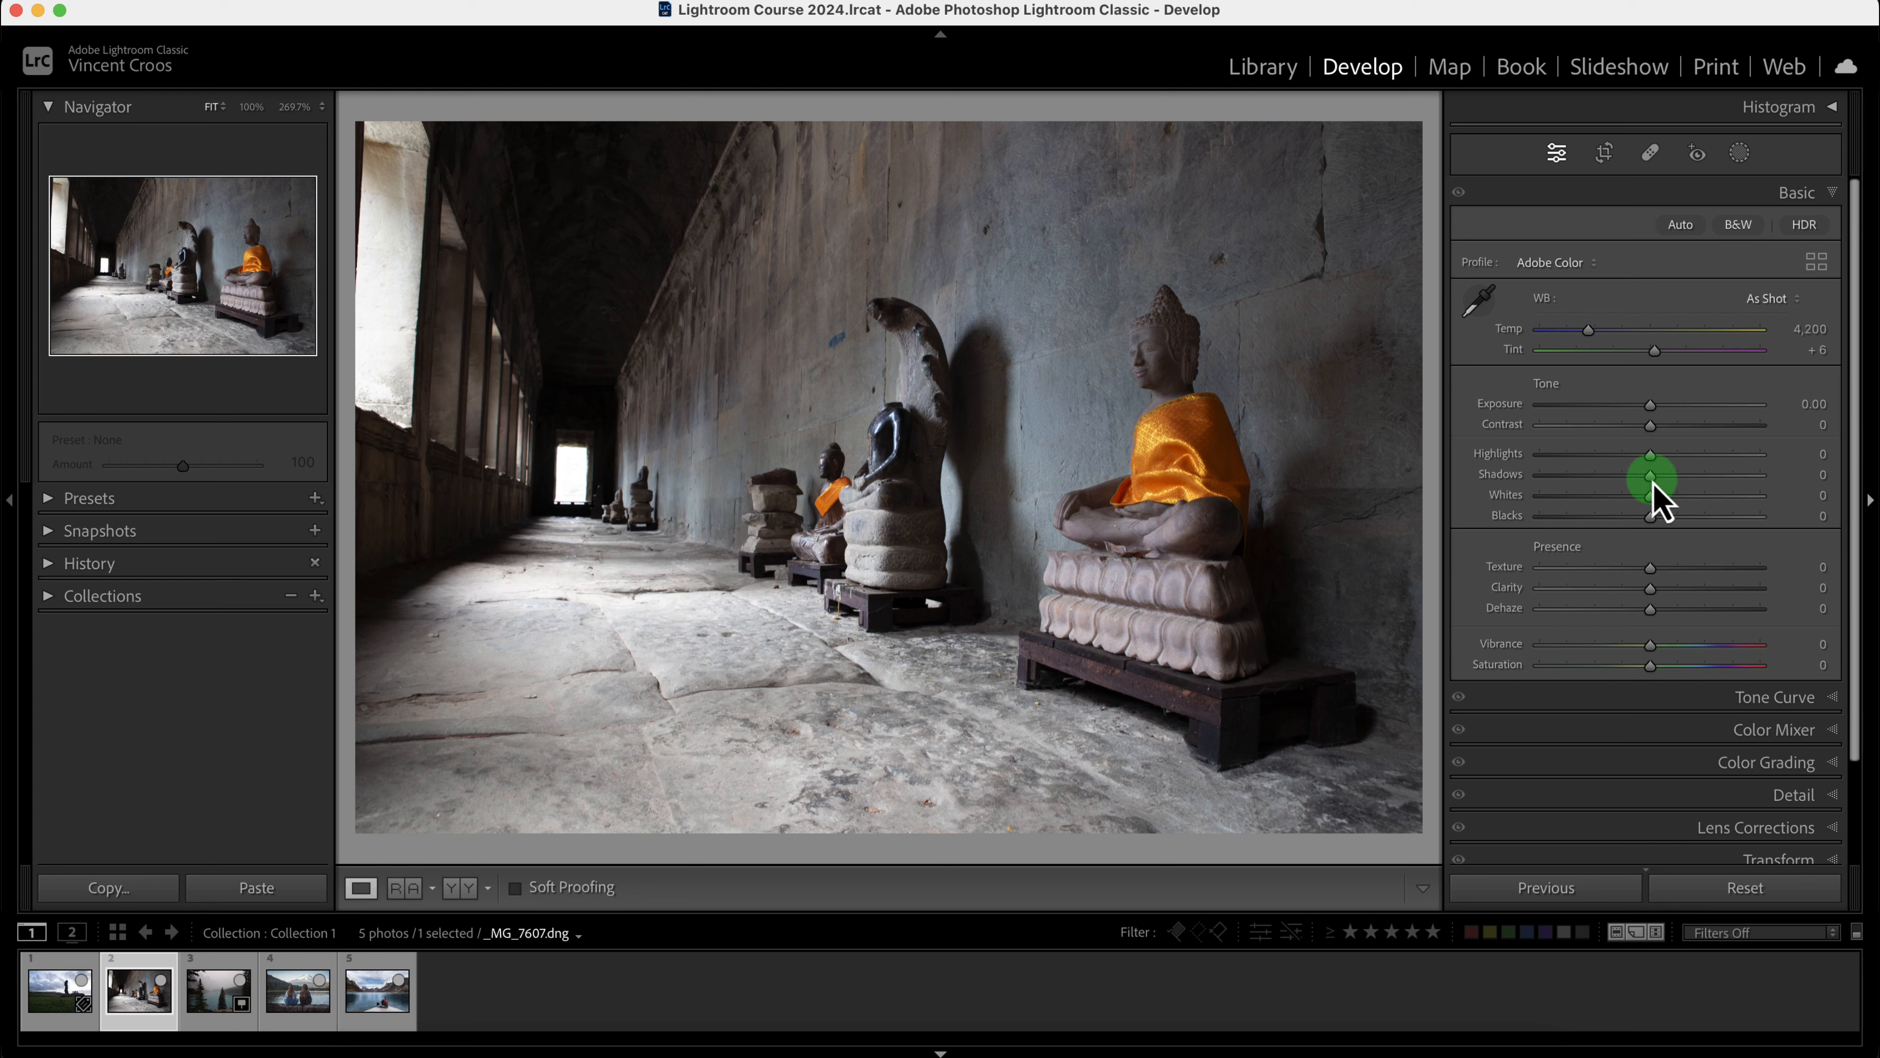
- Try raising the whole photo's Shadows to +93, and reset the adjustment to its default
drag(1652, 479, 1752, 475)
click(496, 329)
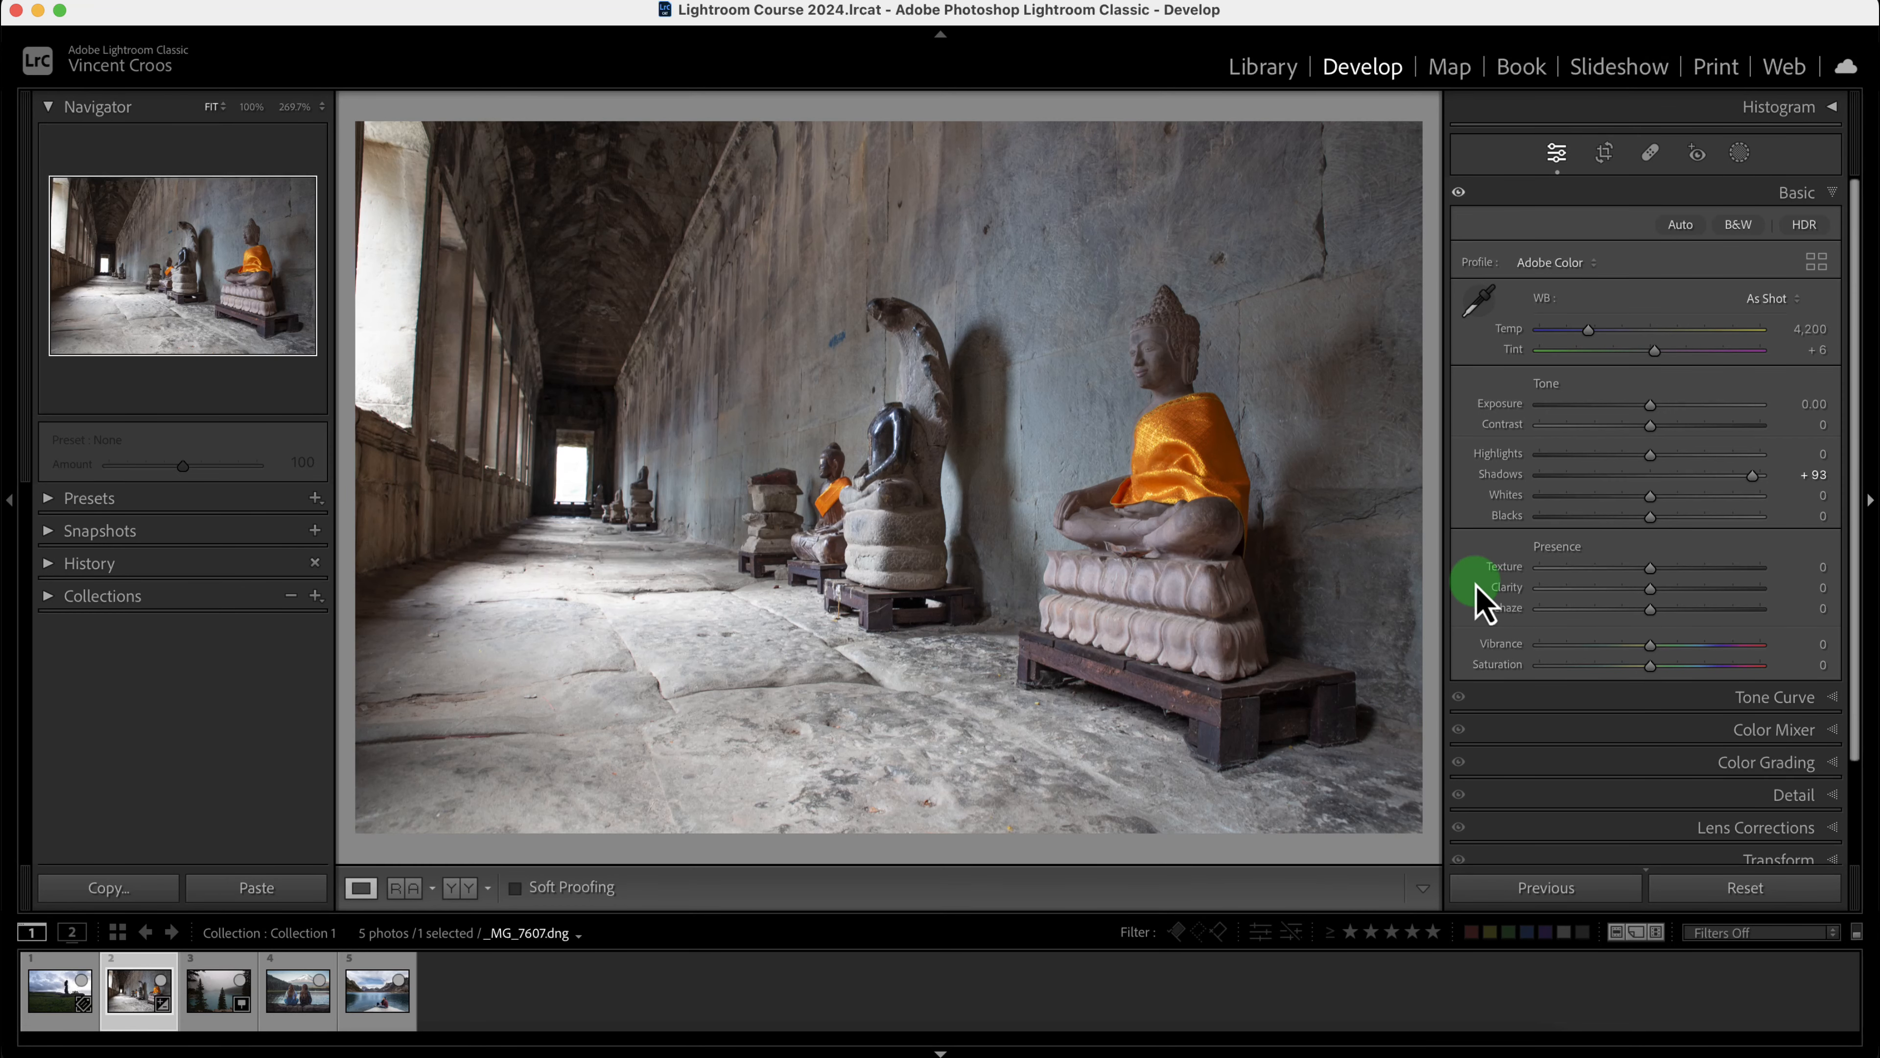
double_click(1752, 475)
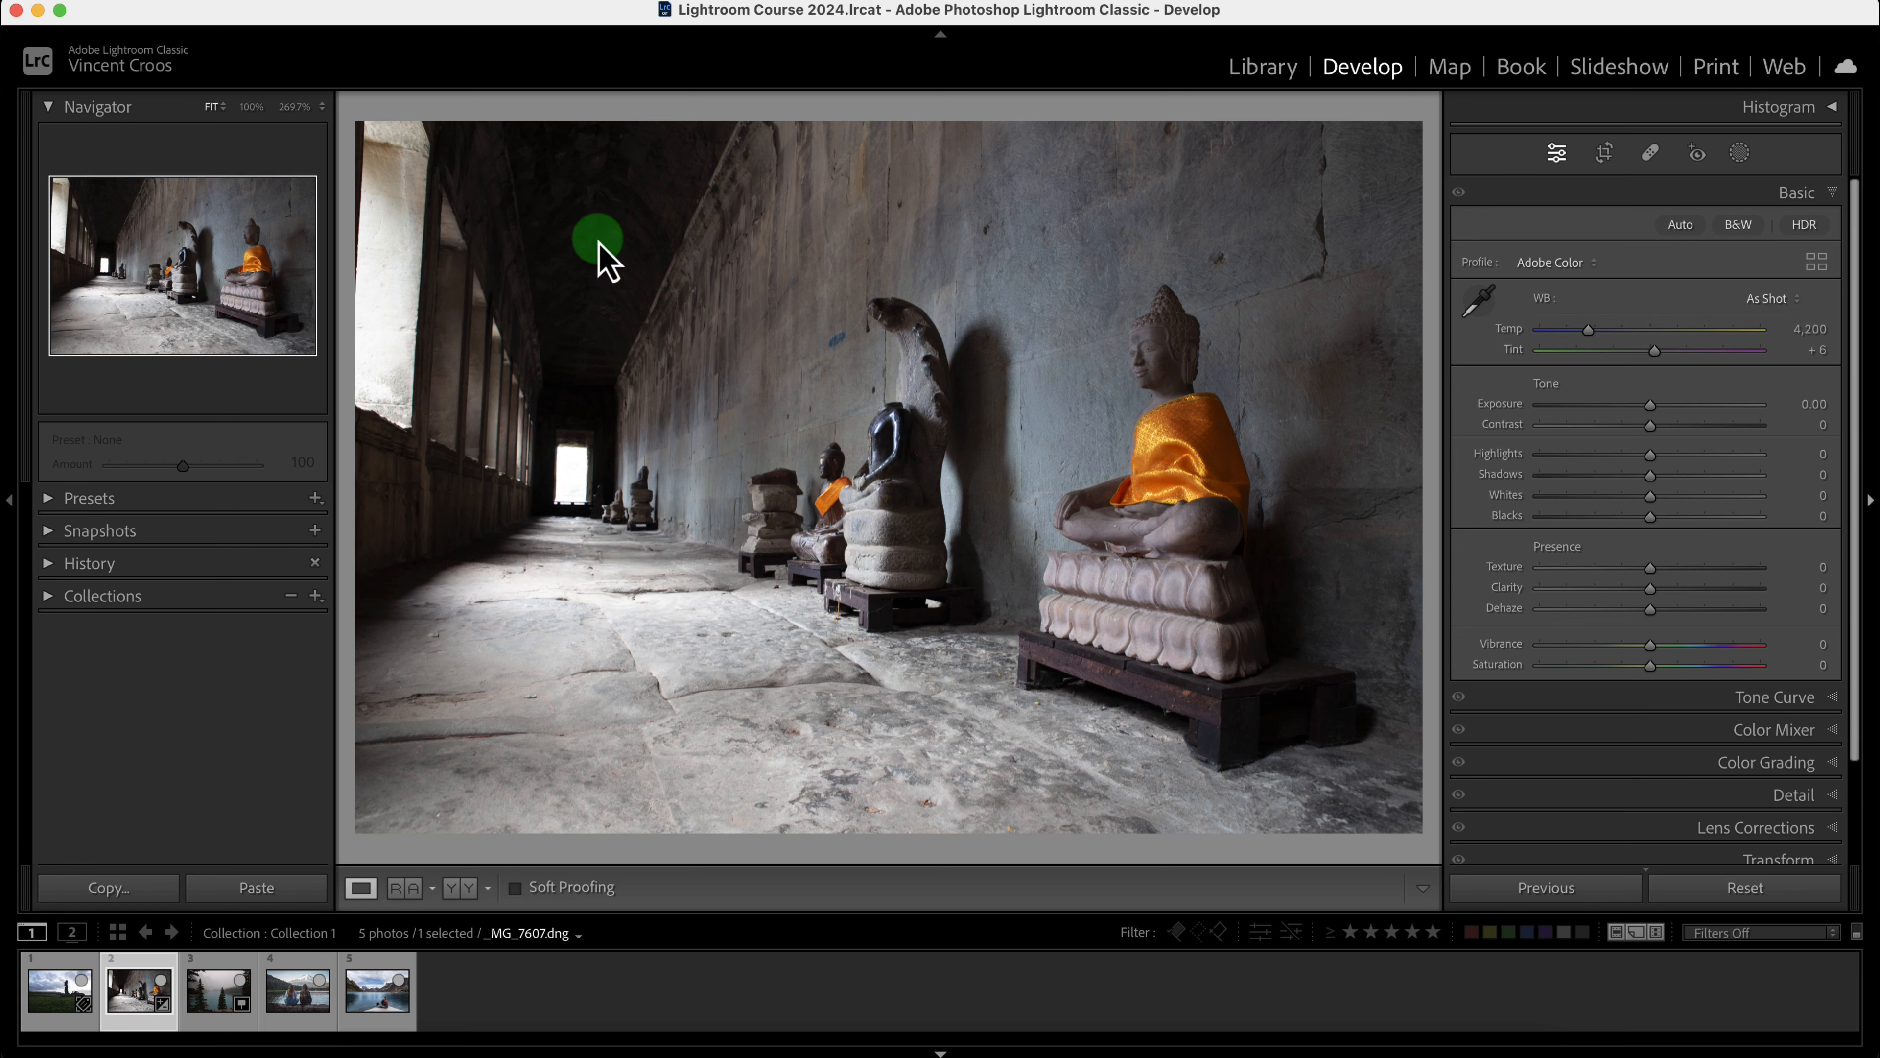
- Create a brush mask, paint it over the dark corridor ceiling, and set the mask's Shadows to 71
click(1741, 154)
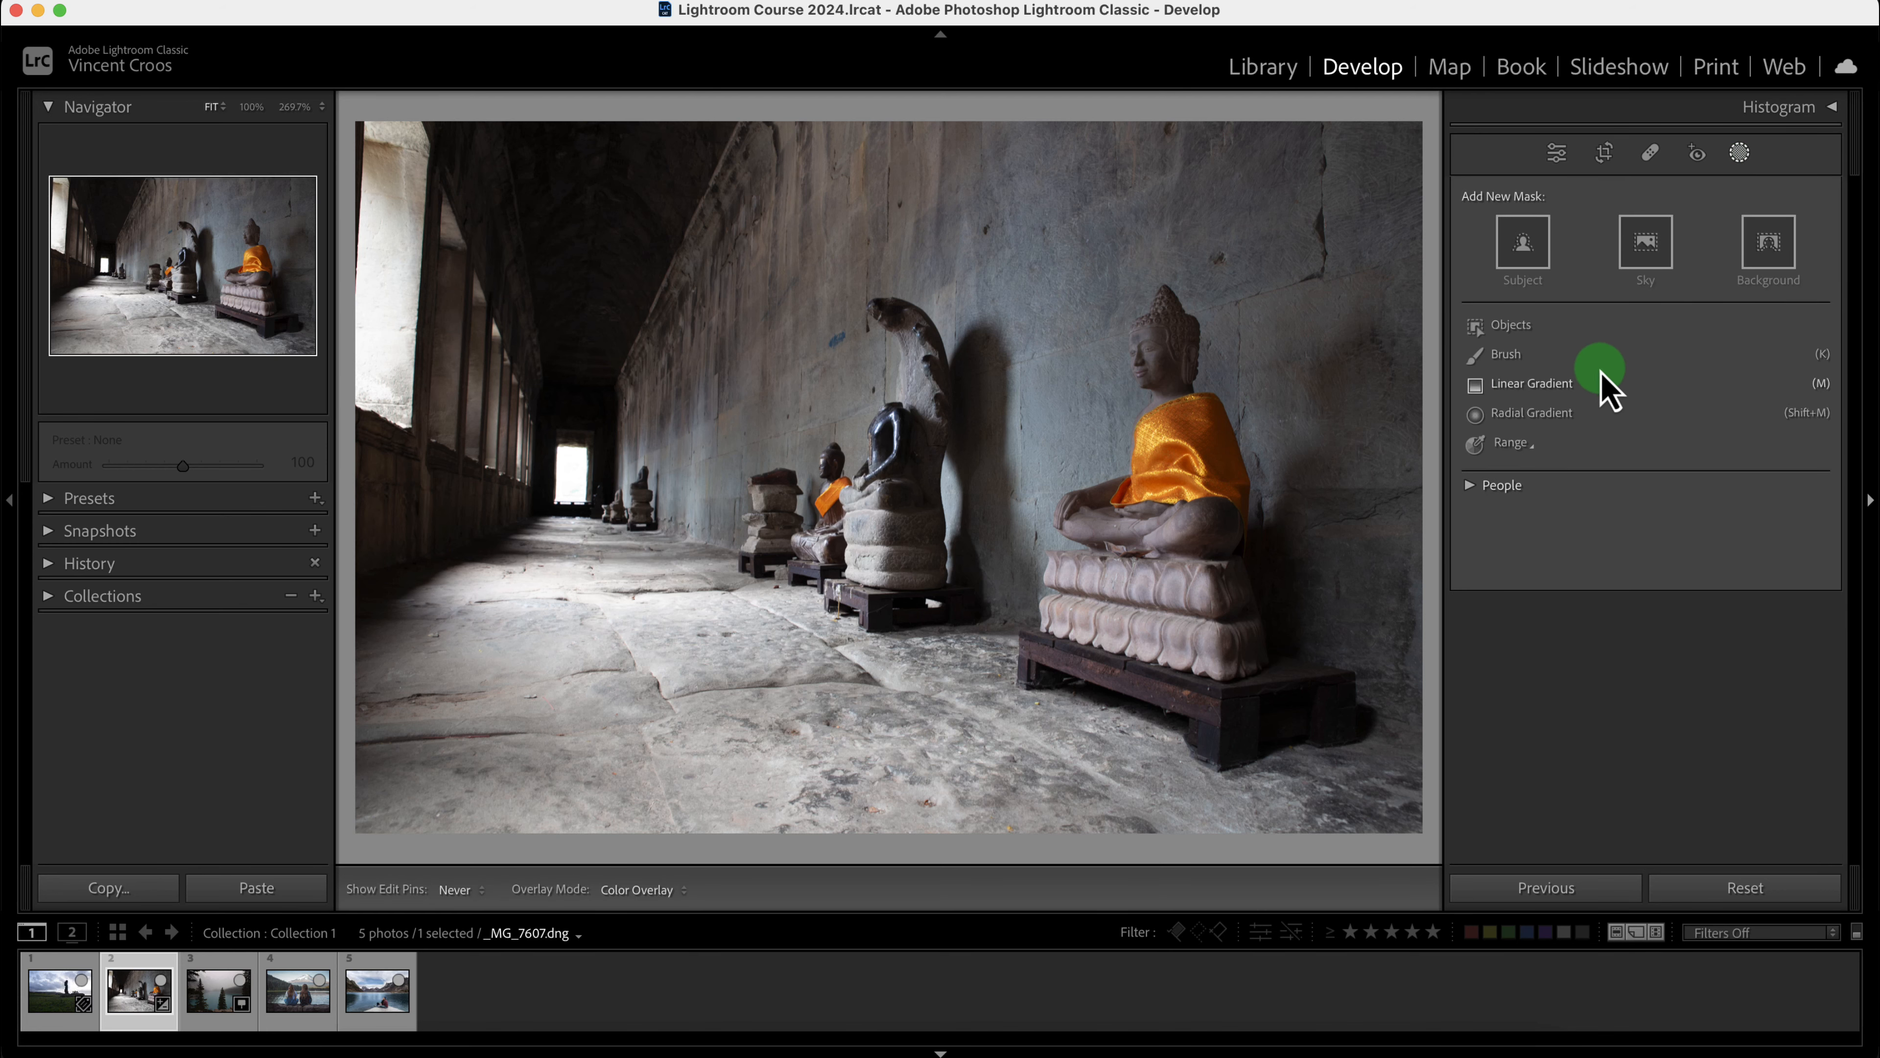
click(1517, 355)
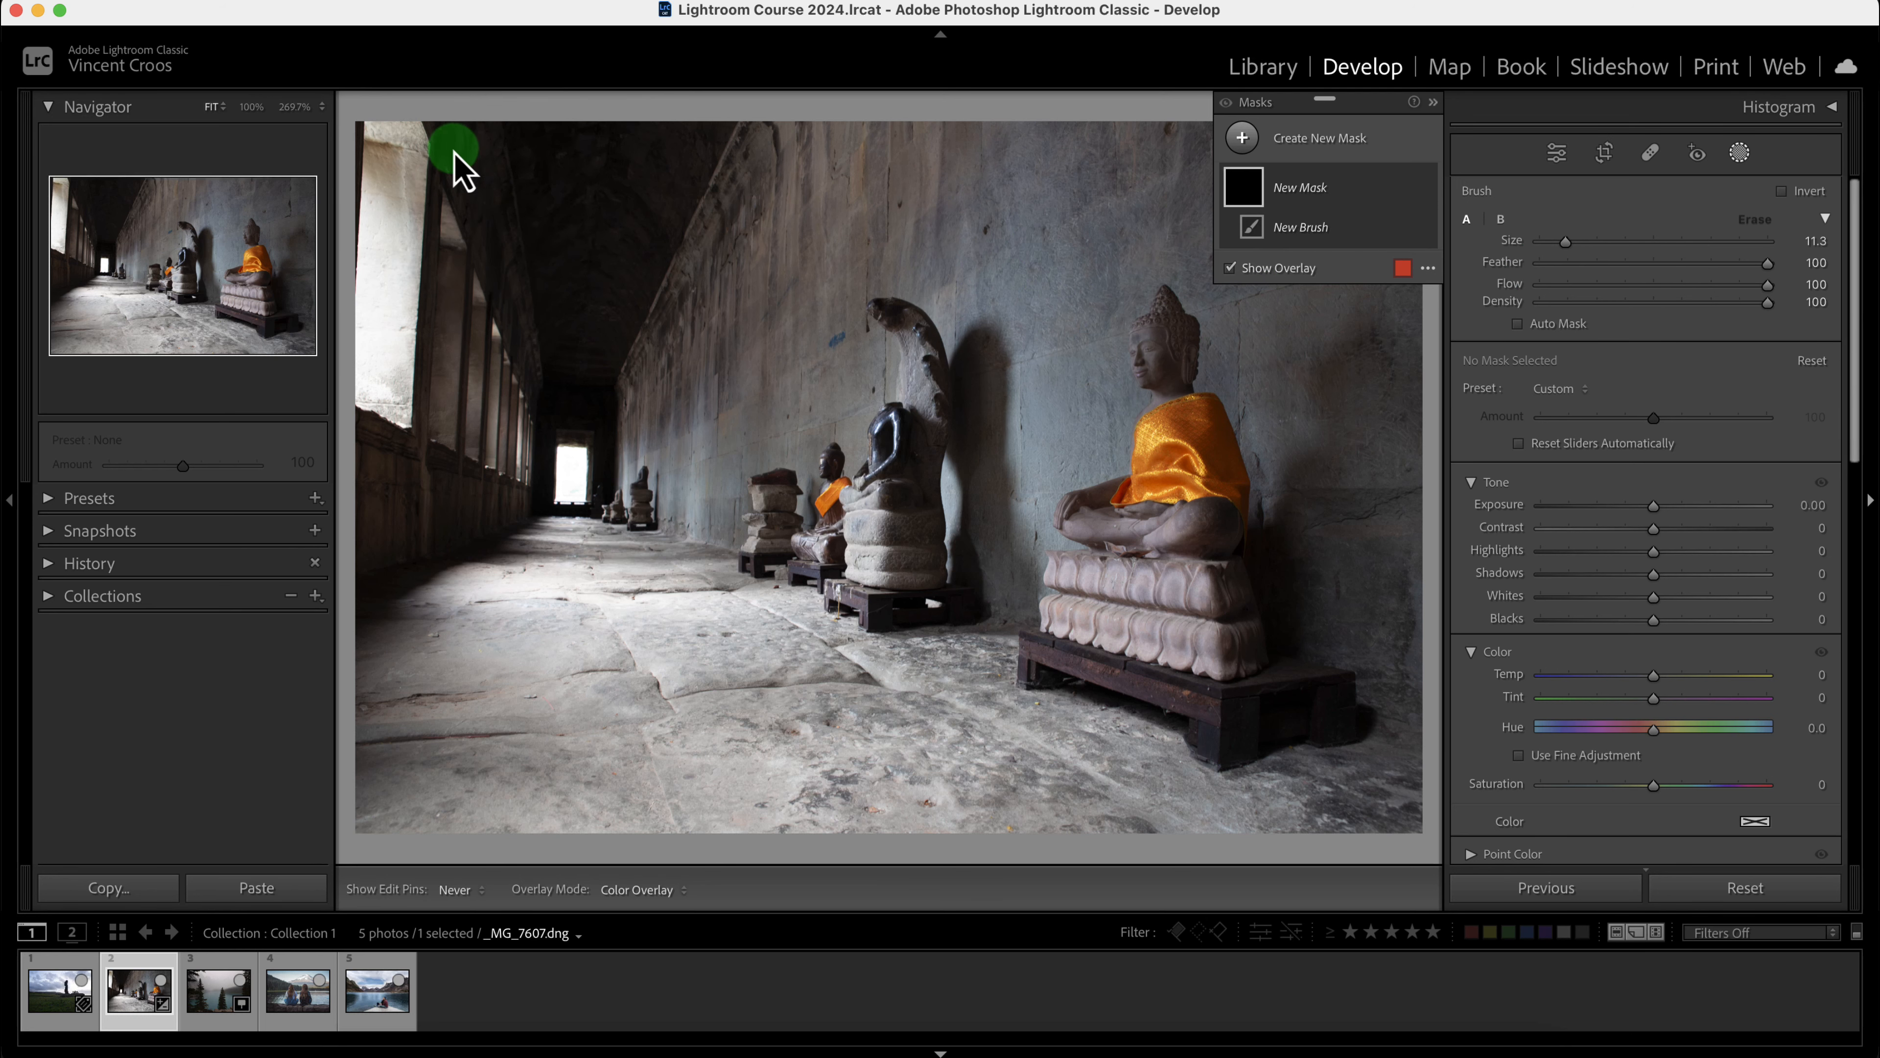
mouse_move(455, 151)
mouse_down()
mouse_move(554, 380)
mouse_move(655, 193)
mouse_move(707, 144)
mouse_move(536, 139)
mouse_move(567, 222)
mouse_move(590, 195)
mouse_move(560, 159)
mouse_move(445, 137)
mouse_move(548, 219)
mouse_move(574, 284)
mouse_move(644, 171)
mouse_move(716, 120)
mouse_move(552, 131)
mouse_move(576, 168)
mouse_move(567, 271)
mouse_up()
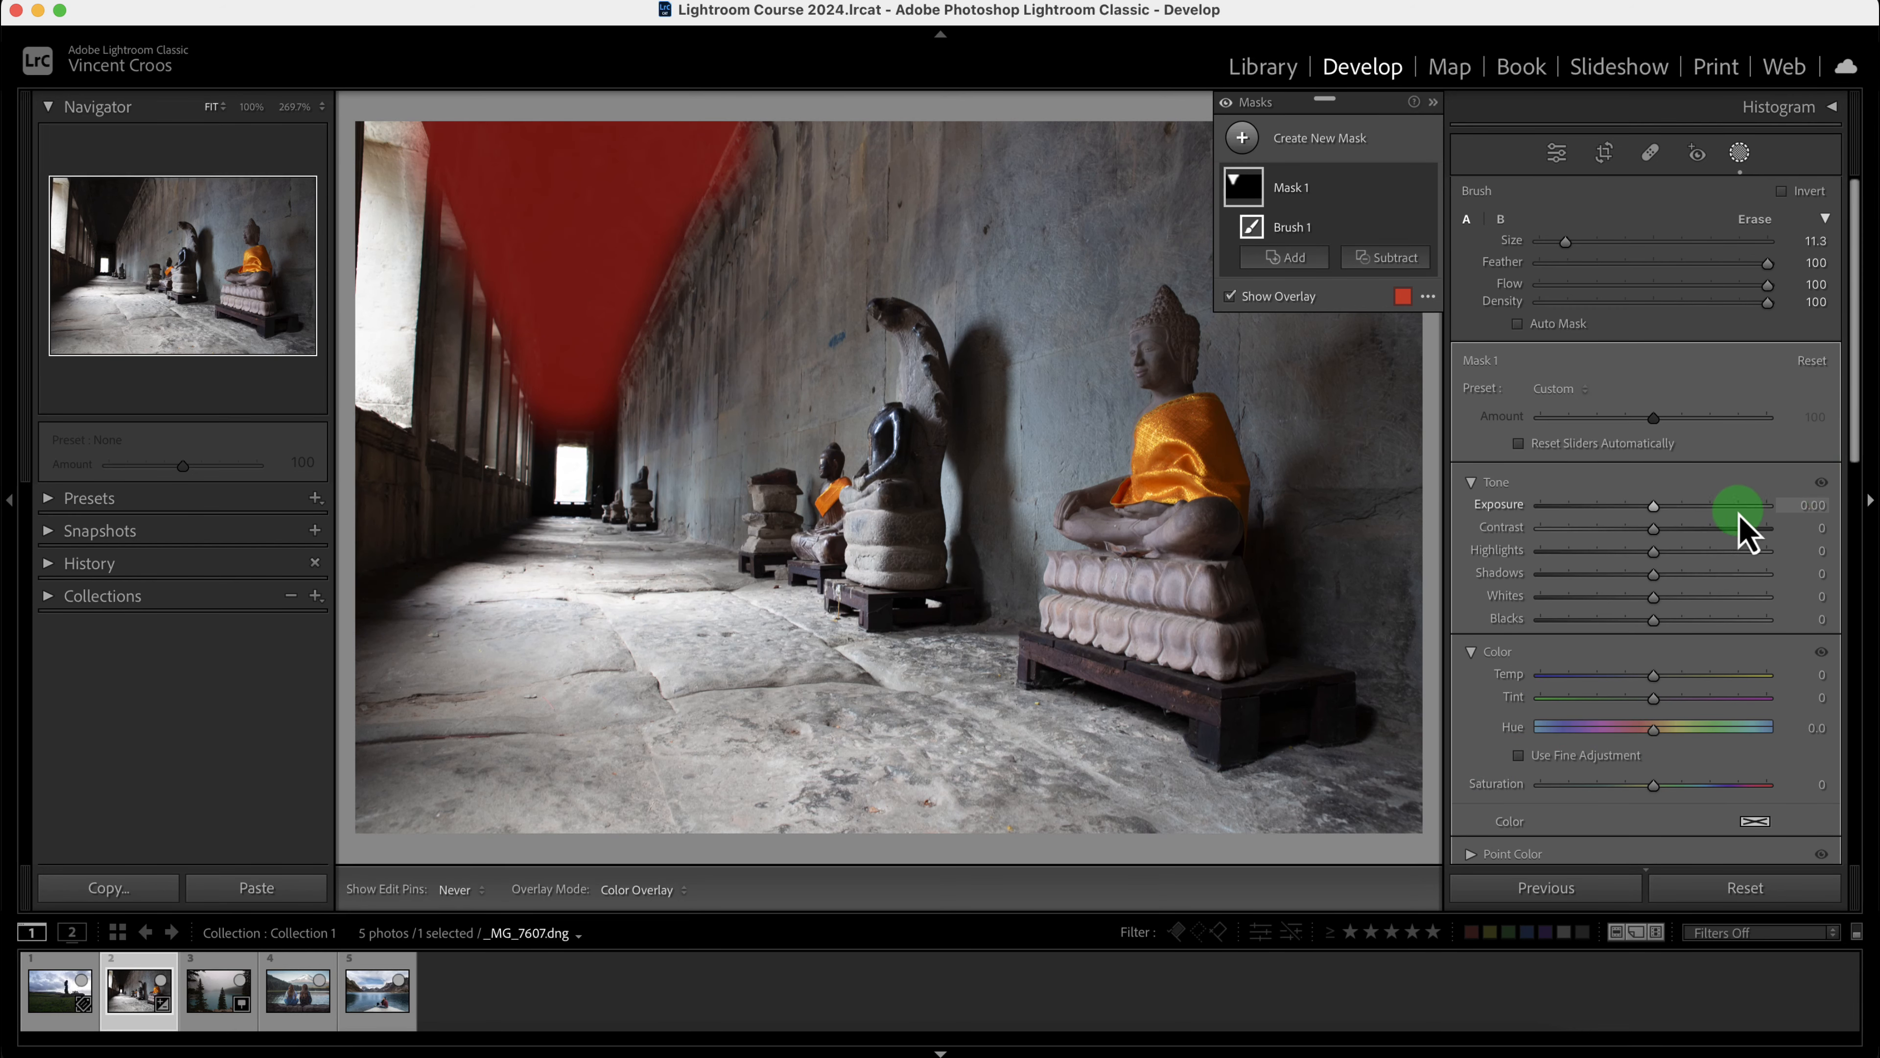
mouse_move(1655, 575)
mouse_down()
mouse_move(1683, 581)
mouse_move(1663, 580)
mouse_up()
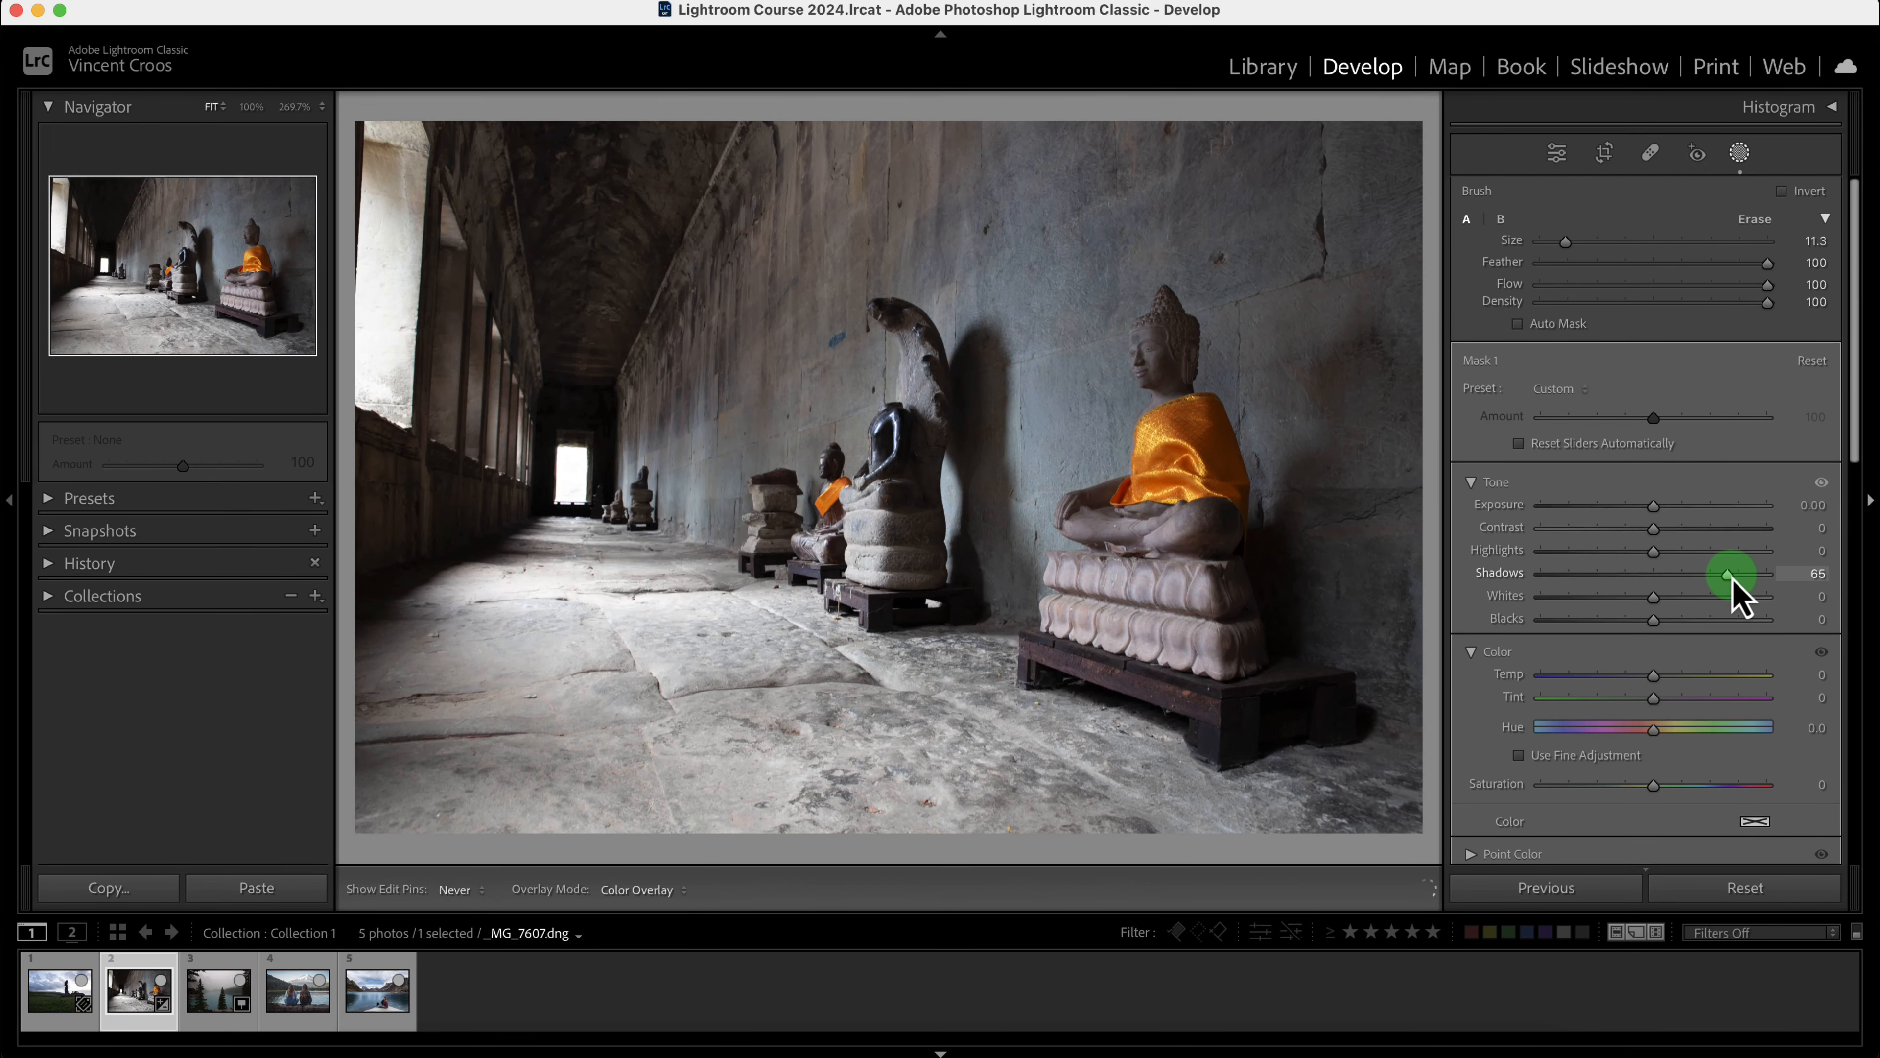
mouse_move(1732, 576)
mouse_down()
mouse_move(1758, 576)
mouse_move(1717, 599)
mouse_move(1749, 598)
mouse_move(1689, 596)
mouse_move(1744, 598)
mouse_move(1695, 585)
mouse_move(1734, 582)
mouse_up()
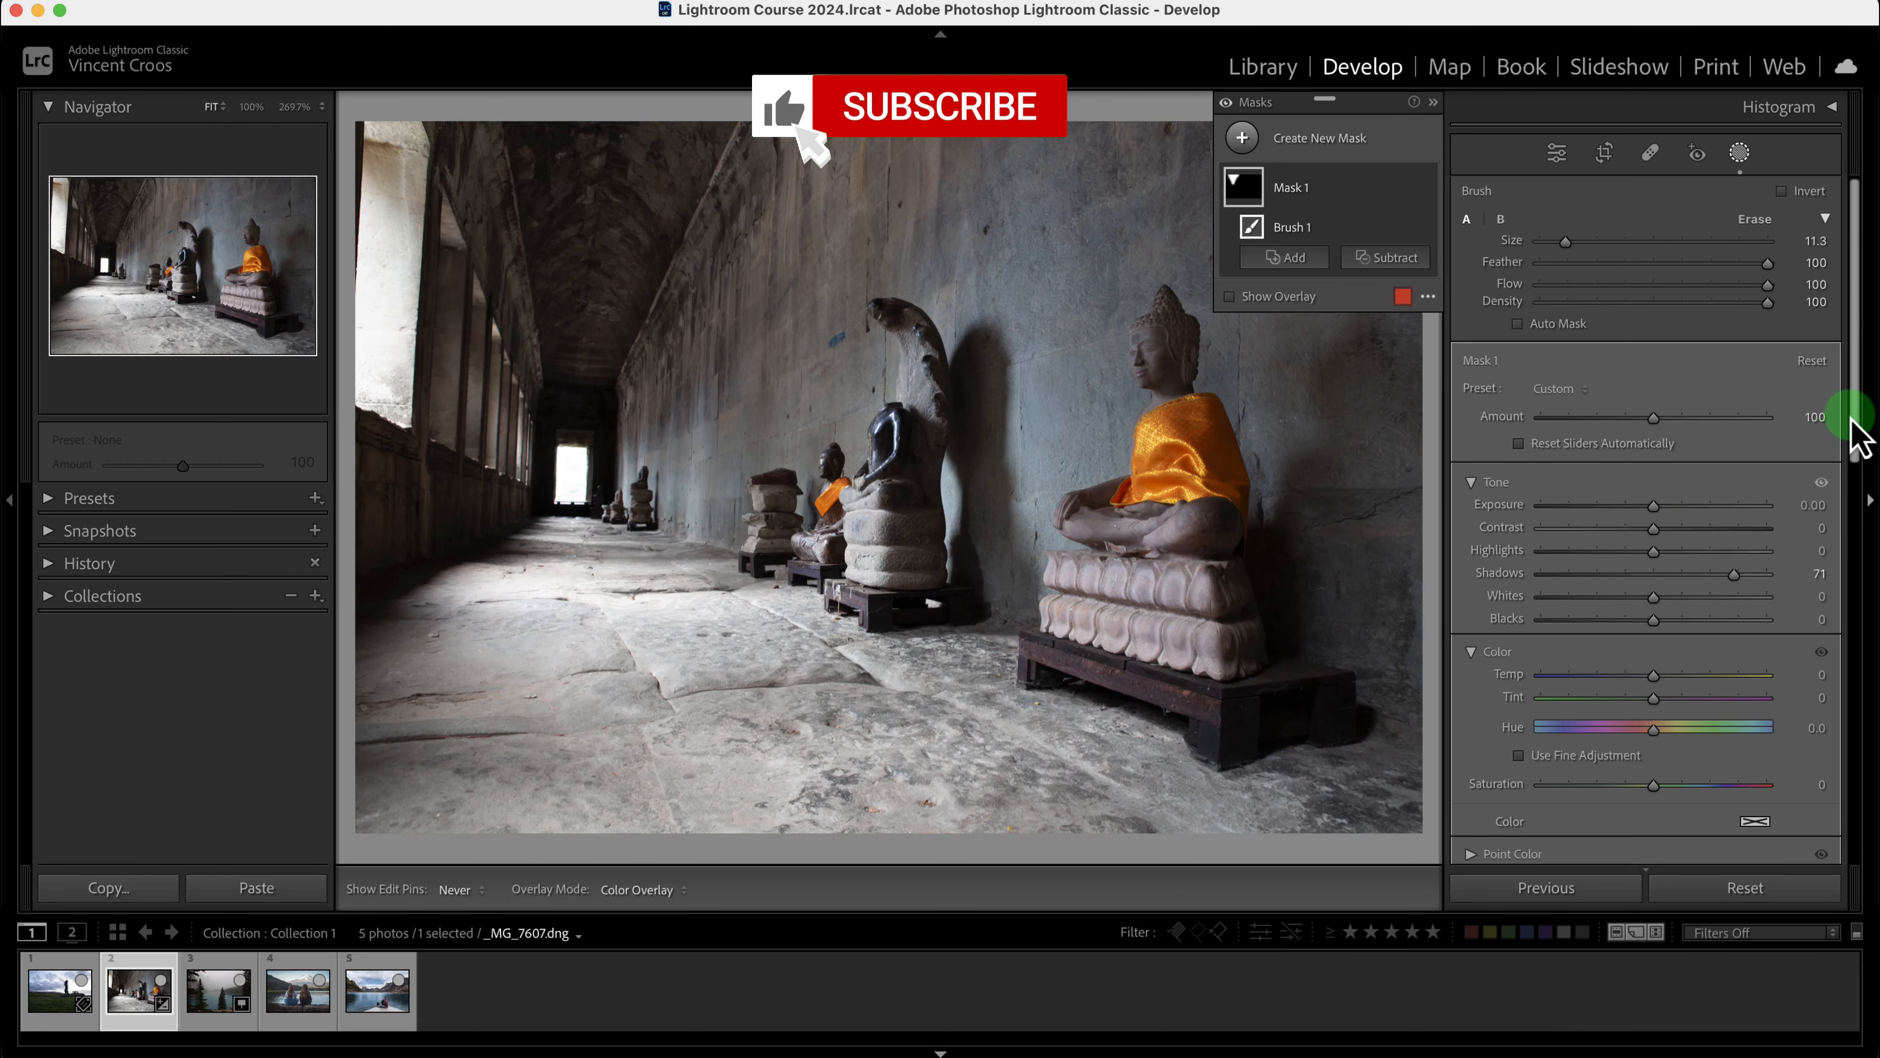
- Try raising the global Shadows in the Basic adjustments, and reset them to 0
drag(1854, 416, 1853, 691)
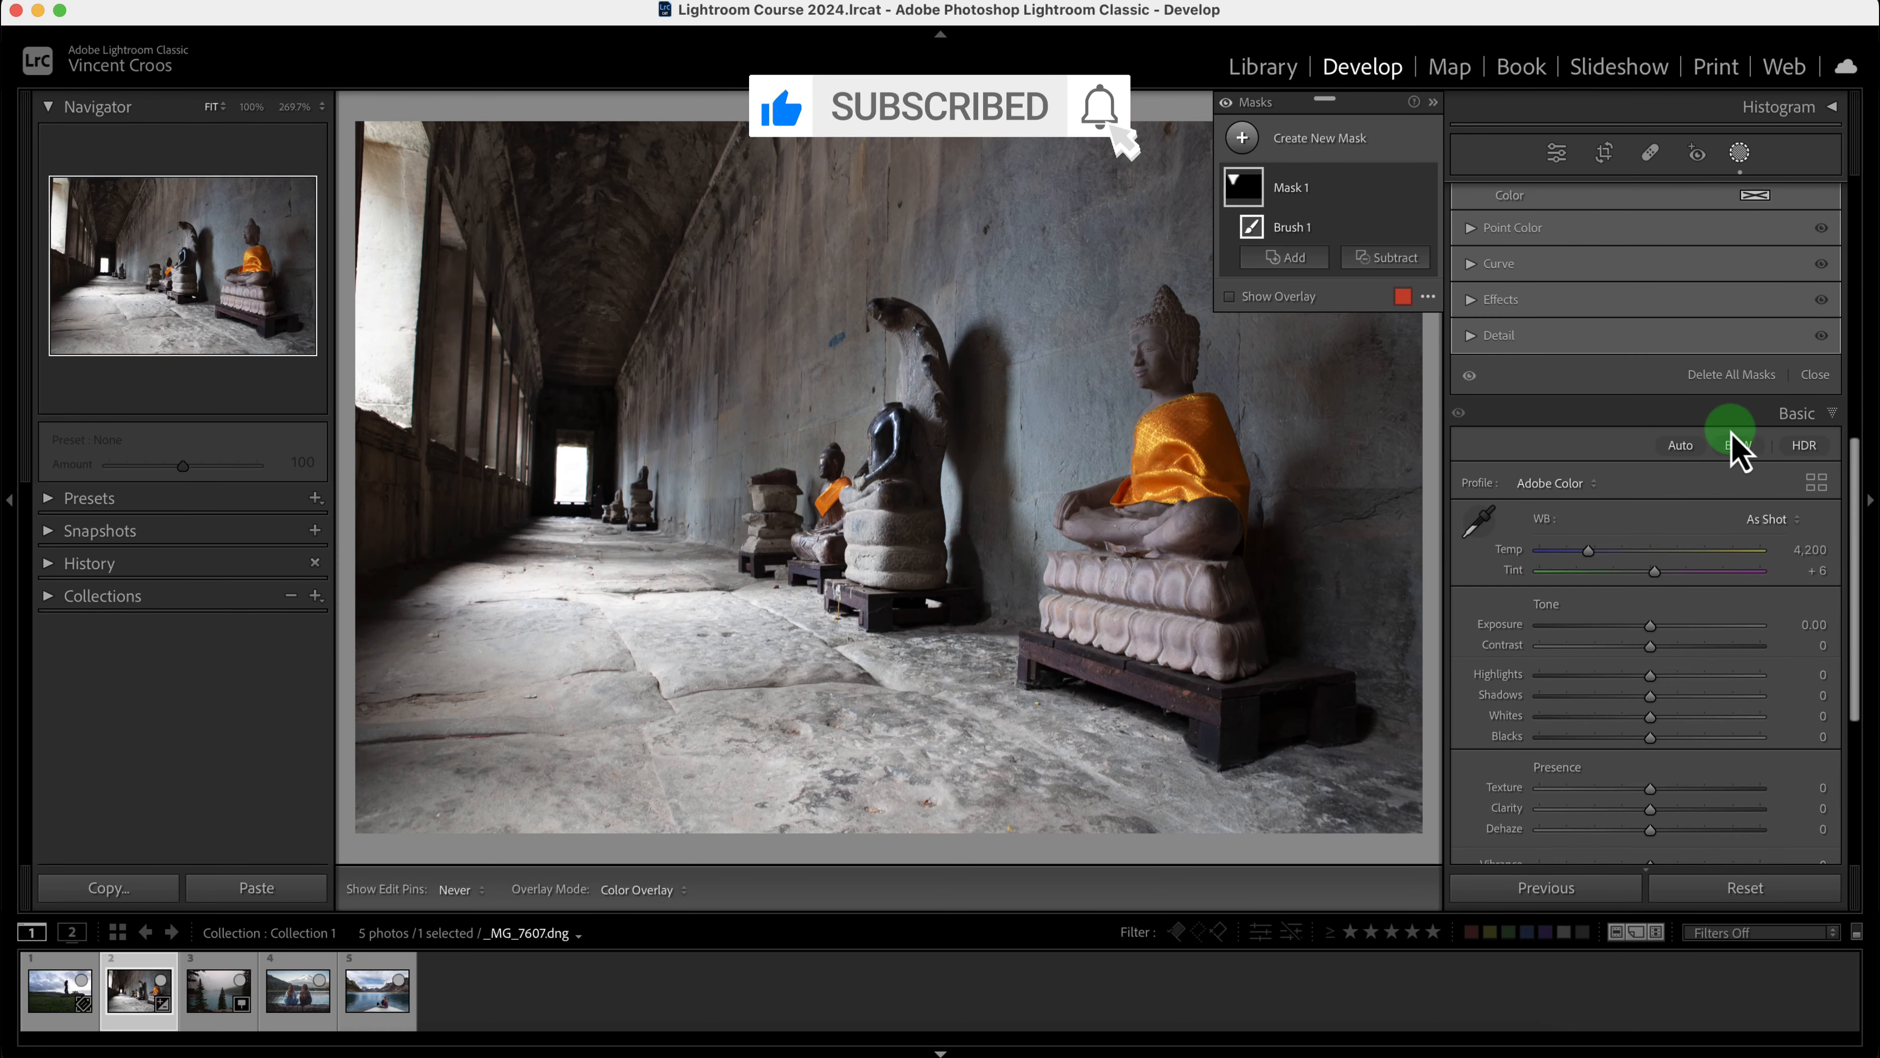
mouse_move(1651, 697)
mouse_down()
mouse_move(1761, 702)
mouse_move(1682, 699)
mouse_up()
double_click(1682, 699)
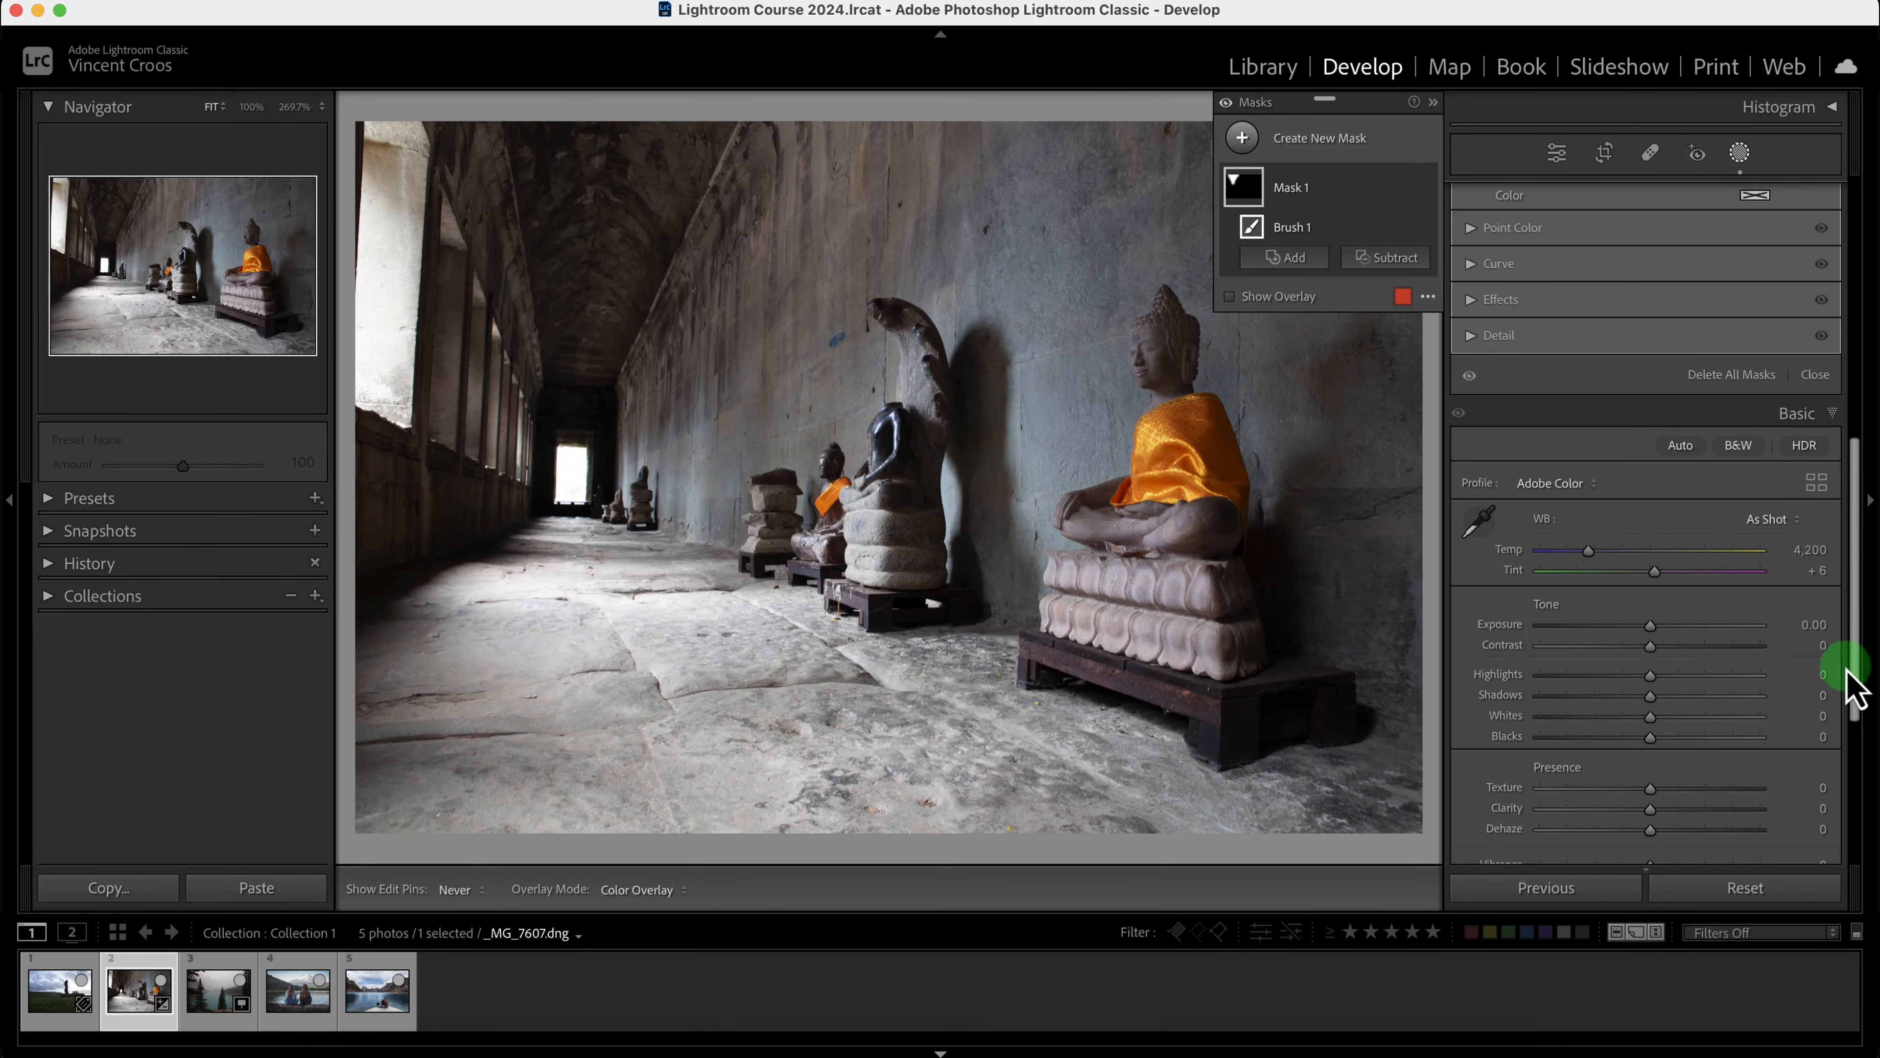
drag(1852, 672, 1858, 357)
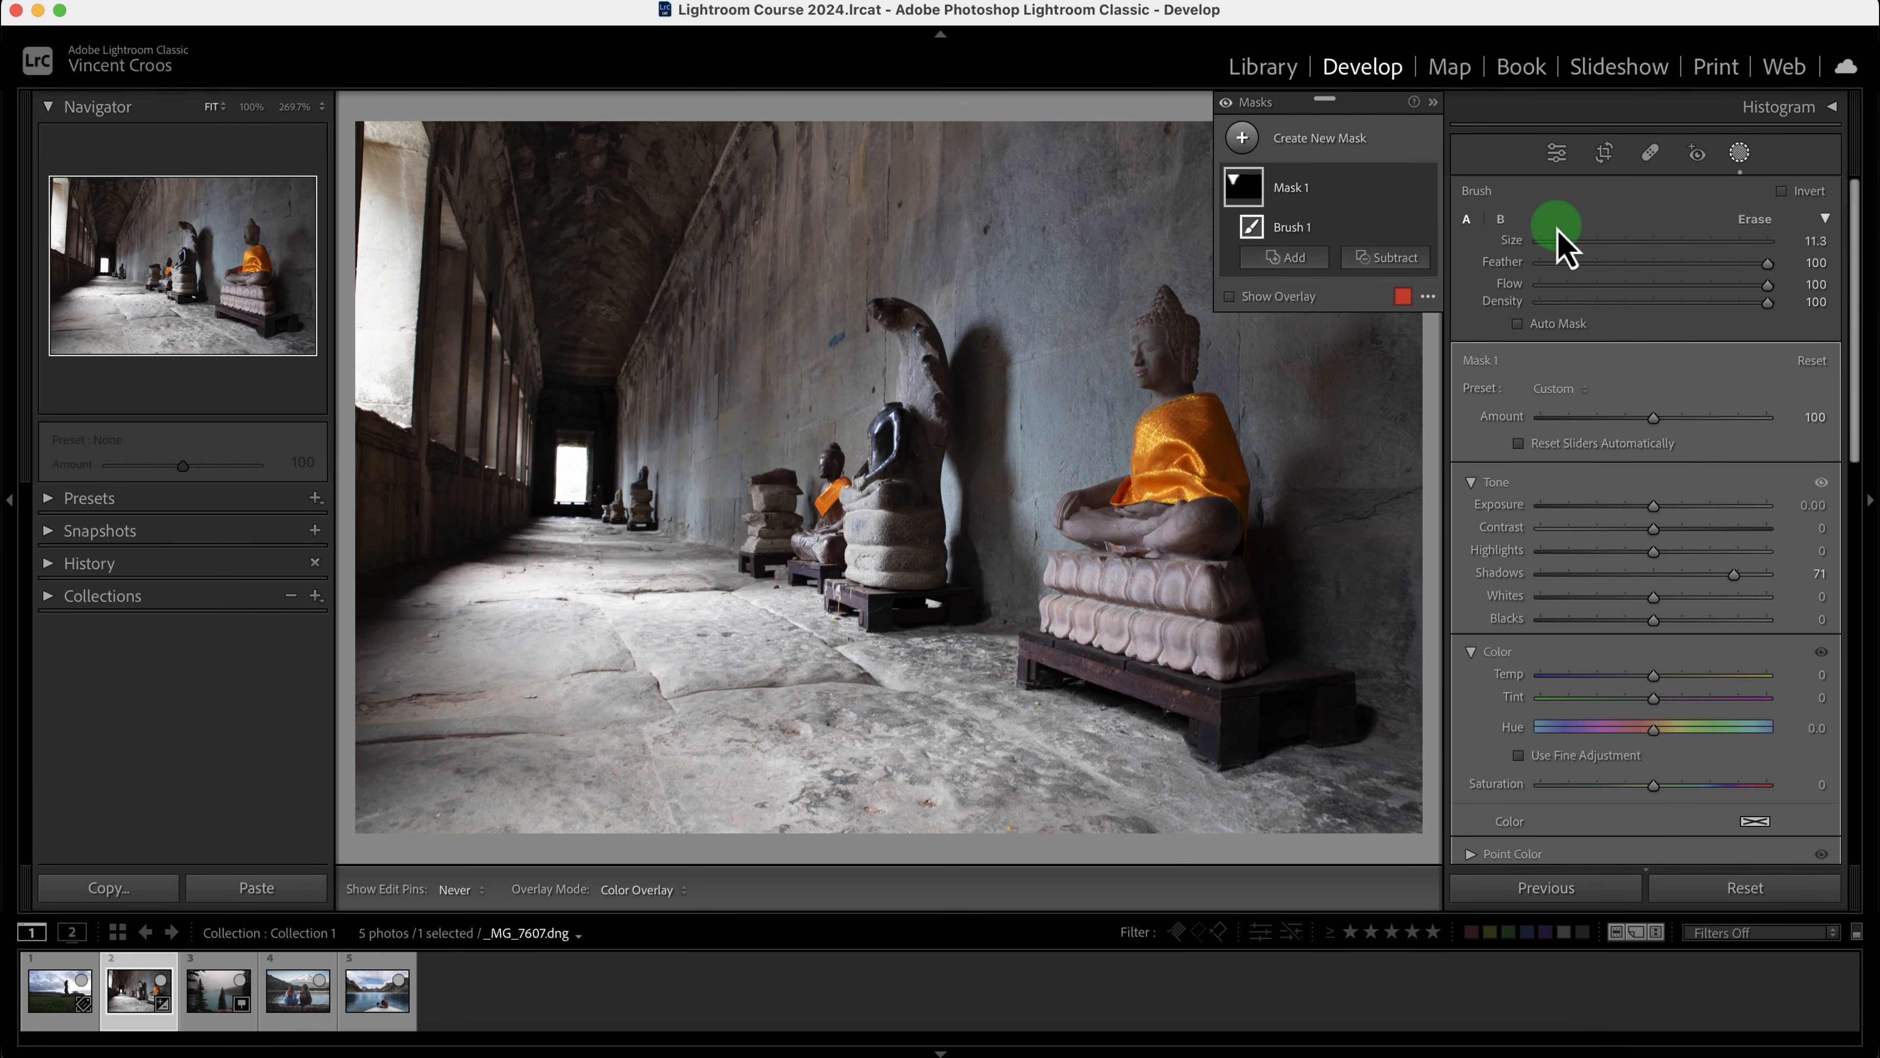
- Compare brushes A and B, set brush A's size to 24, and try feather 0 before restoring it to 100
click(1497, 222)
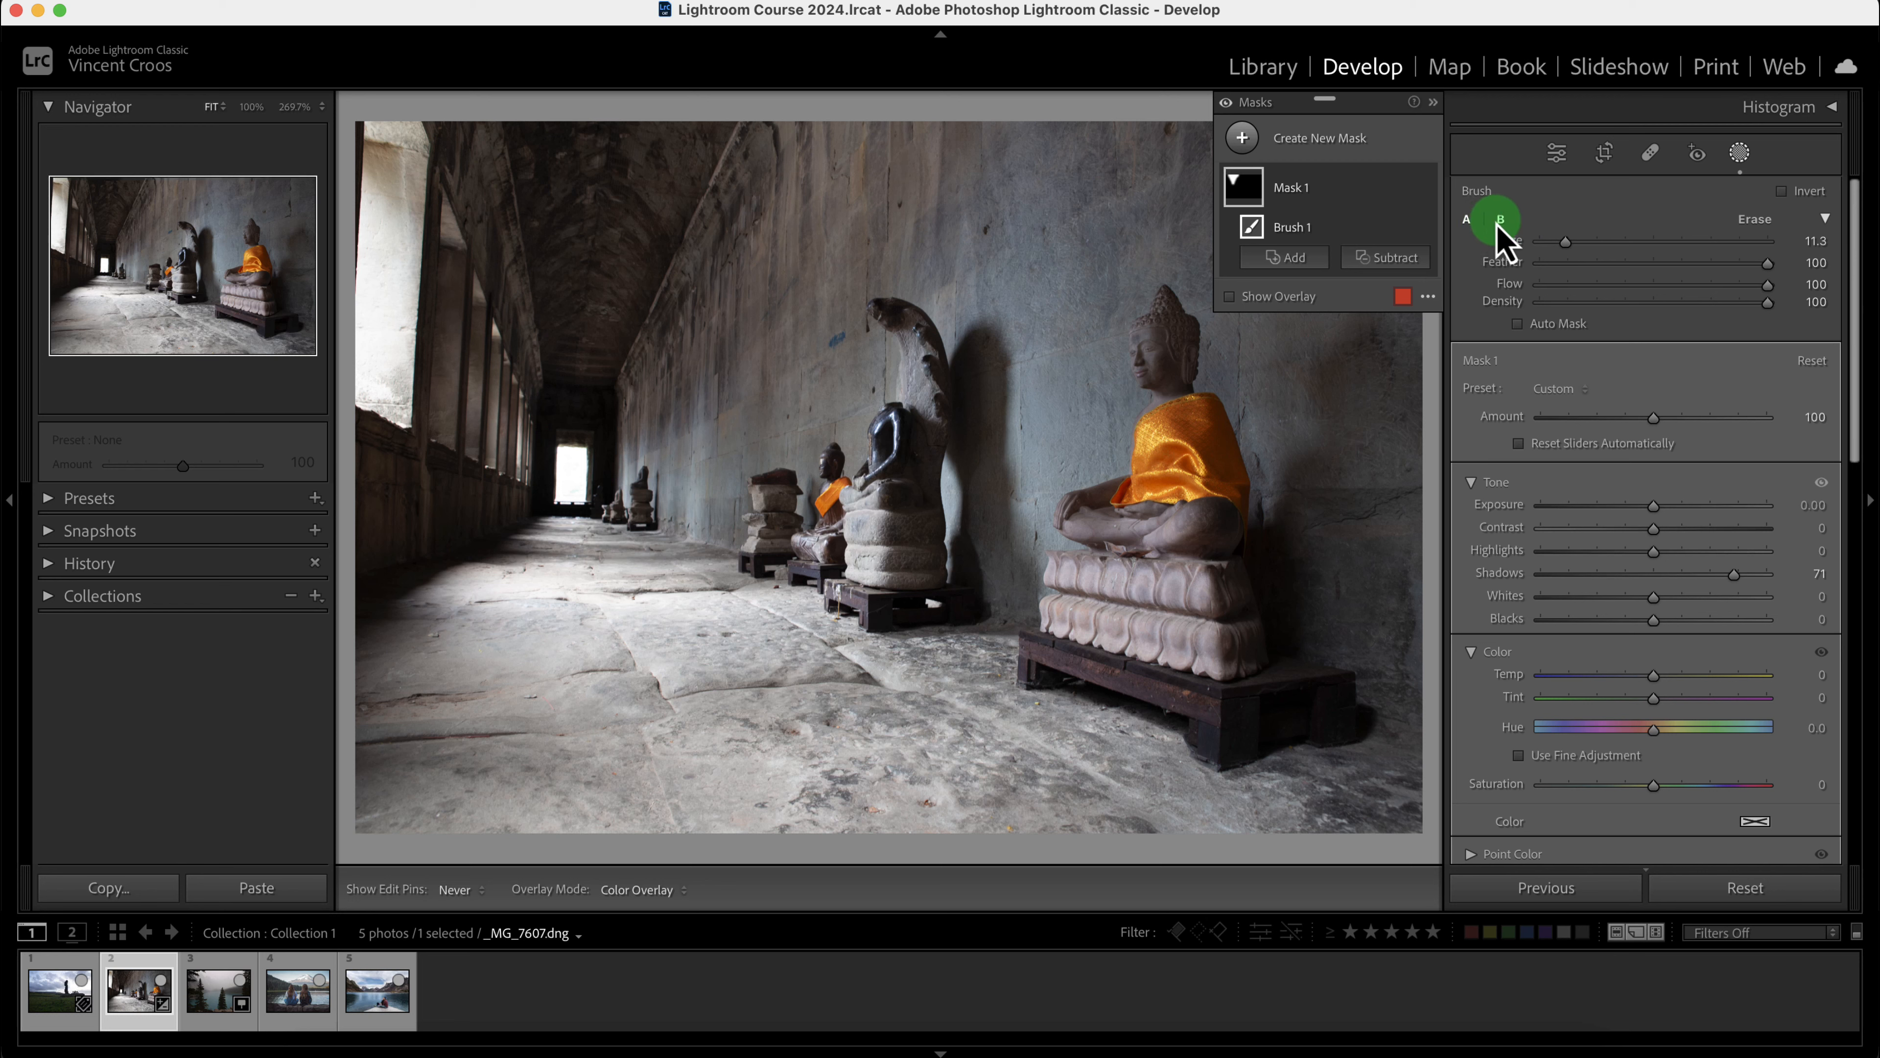
click(1467, 221)
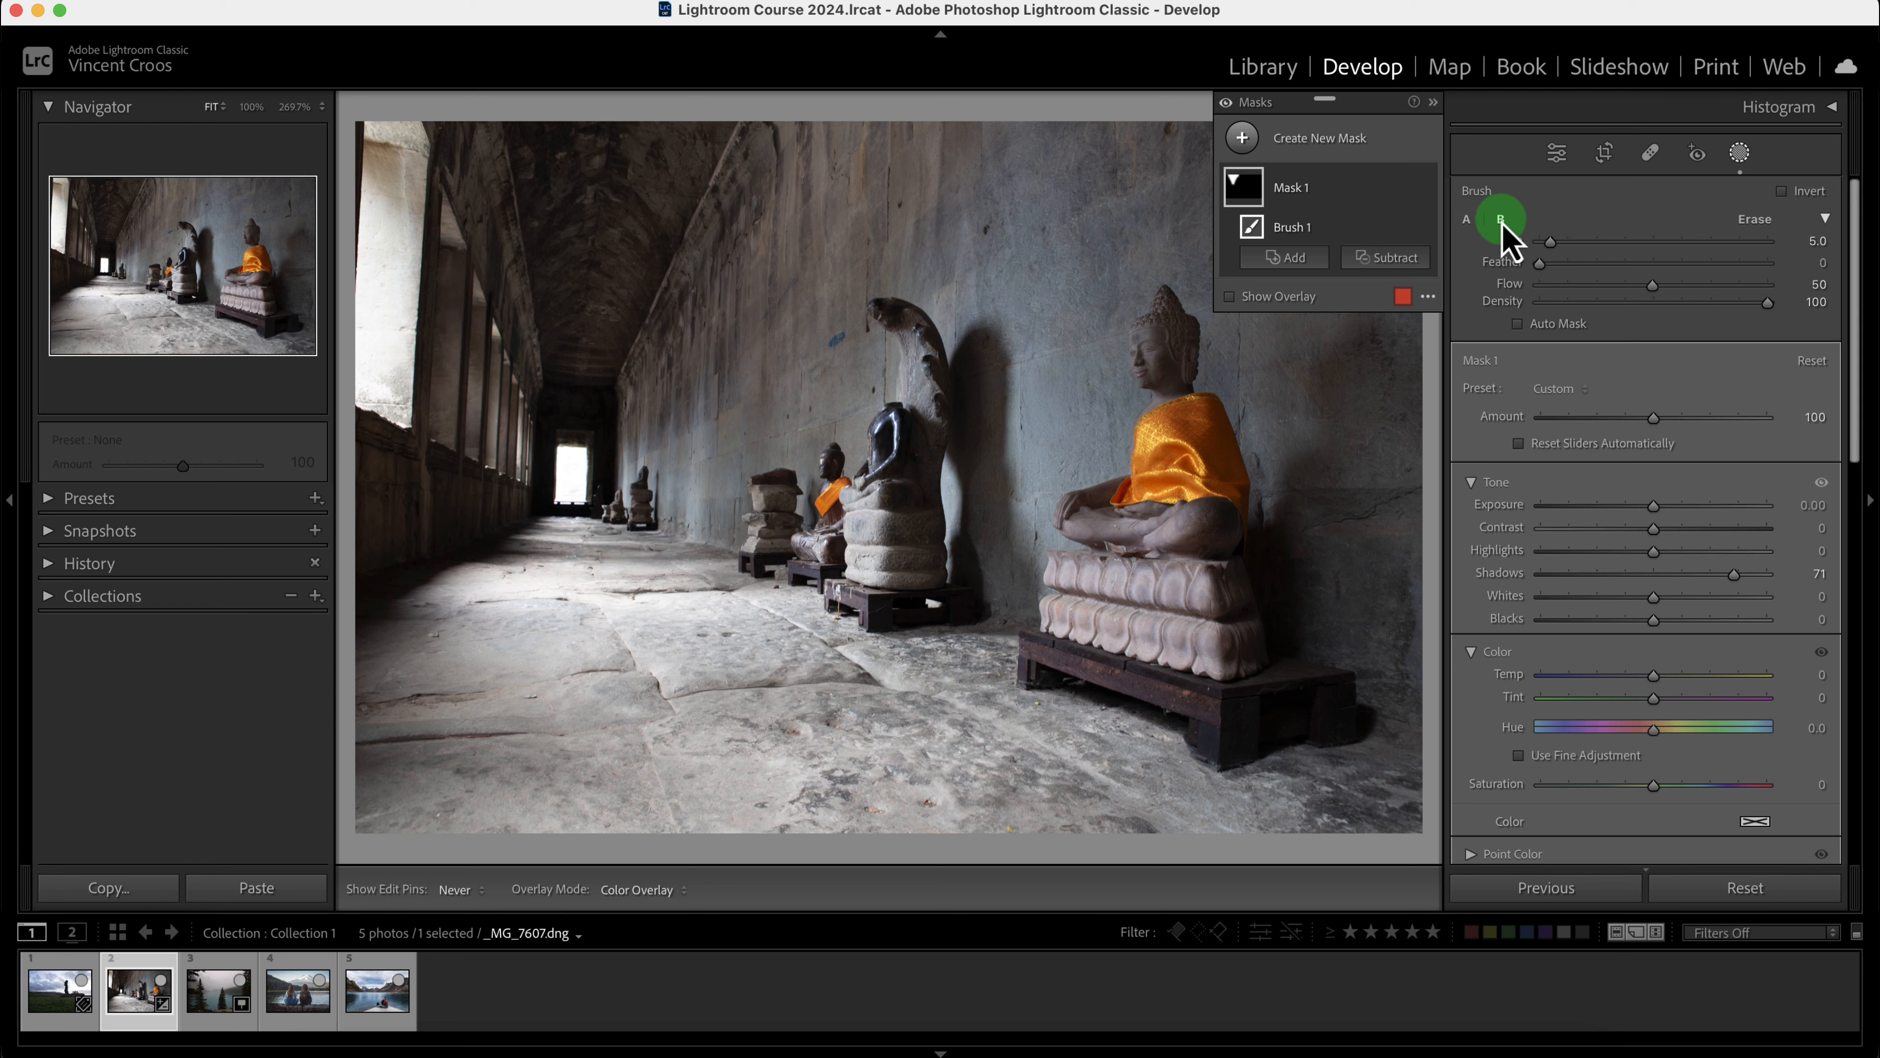
mouse_move(1569, 241)
mouse_down()
mouse_move(1588, 267)
mouse_move(1717, 250)
mouse_move(1602, 252)
mouse_up()
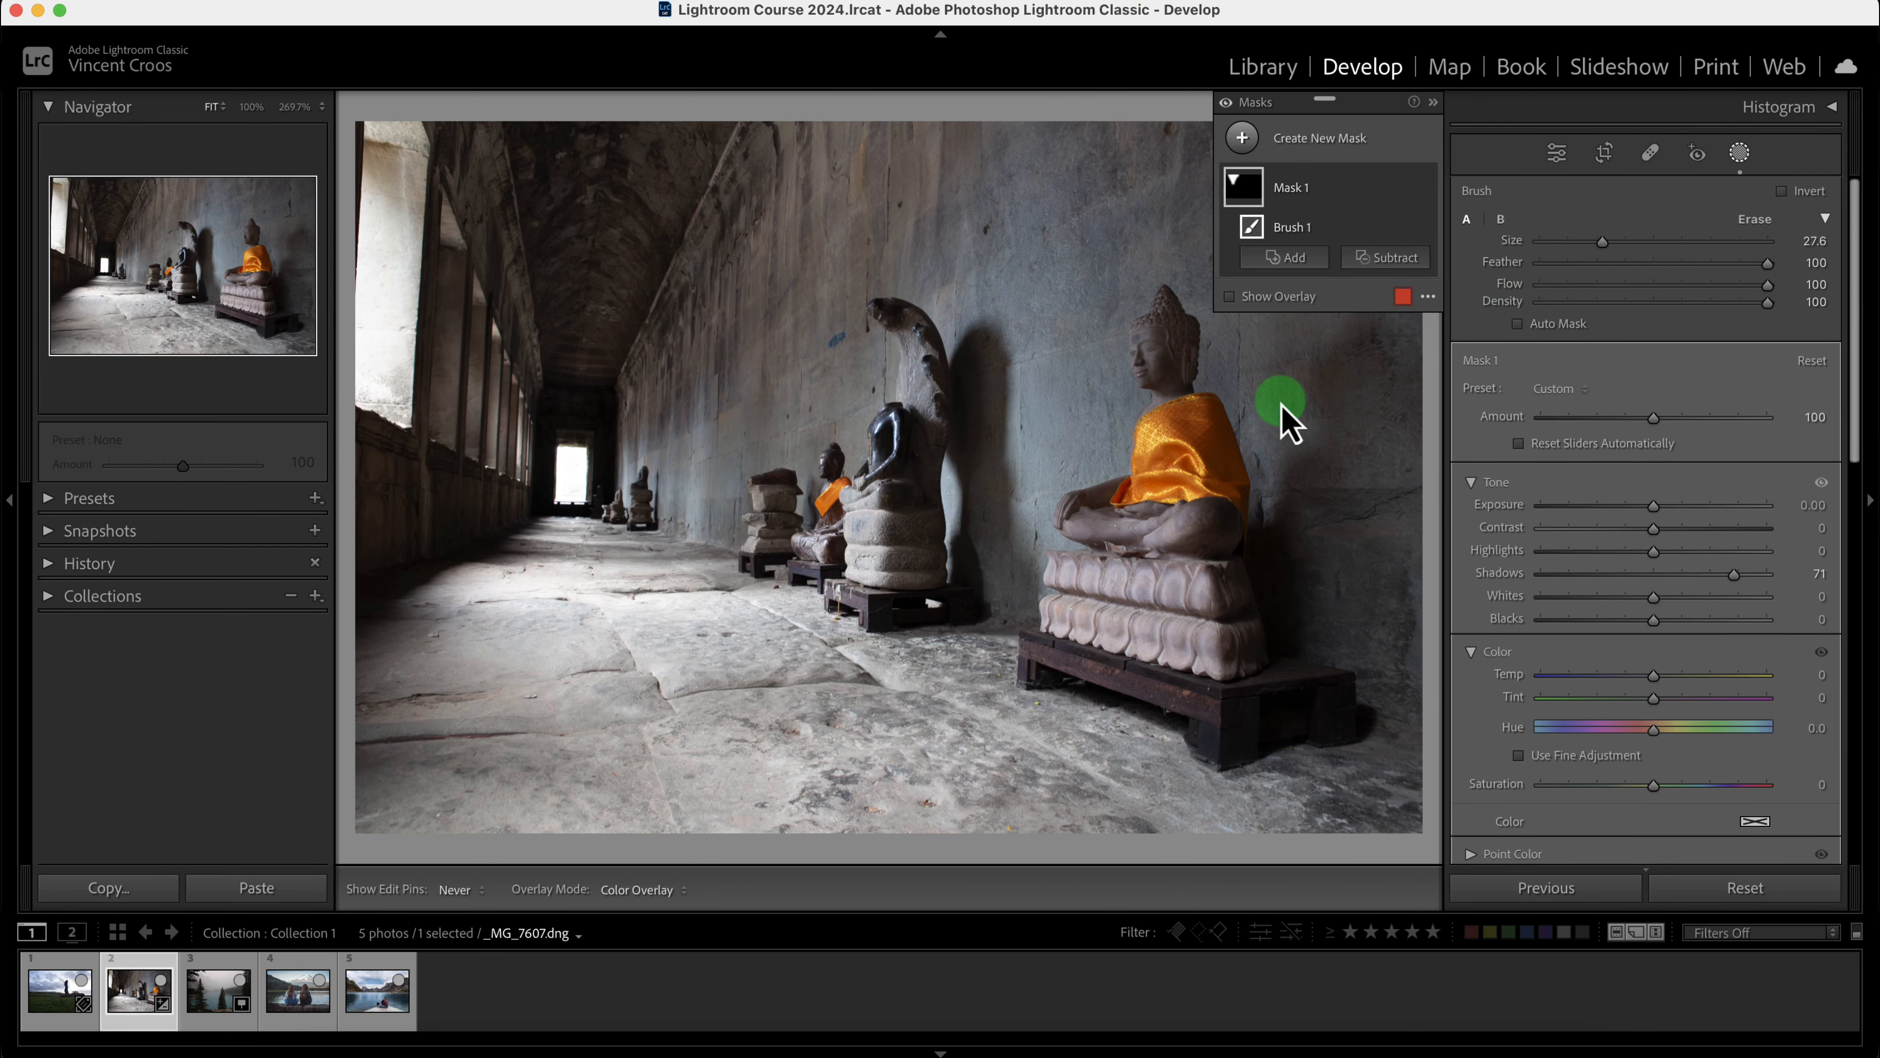
scroll(1280, 401, up, 2)
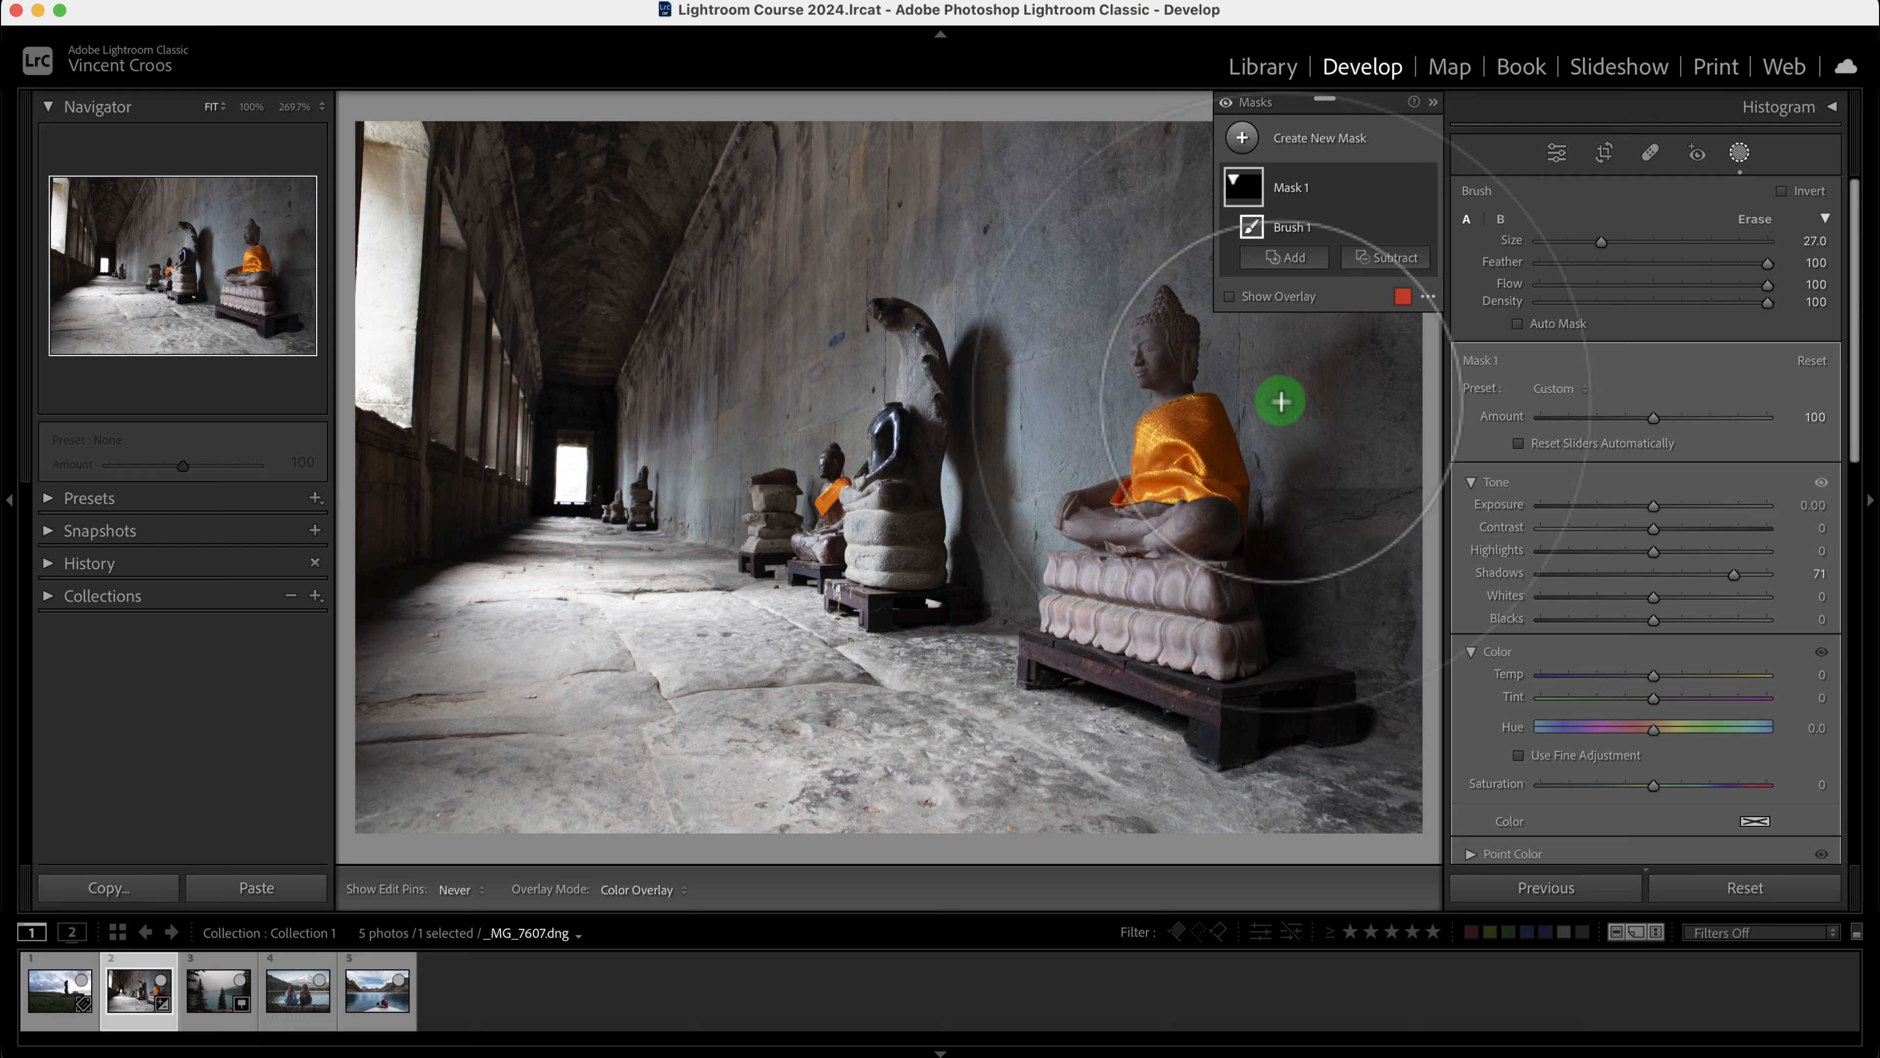
scroll(1281, 401, down, 5)
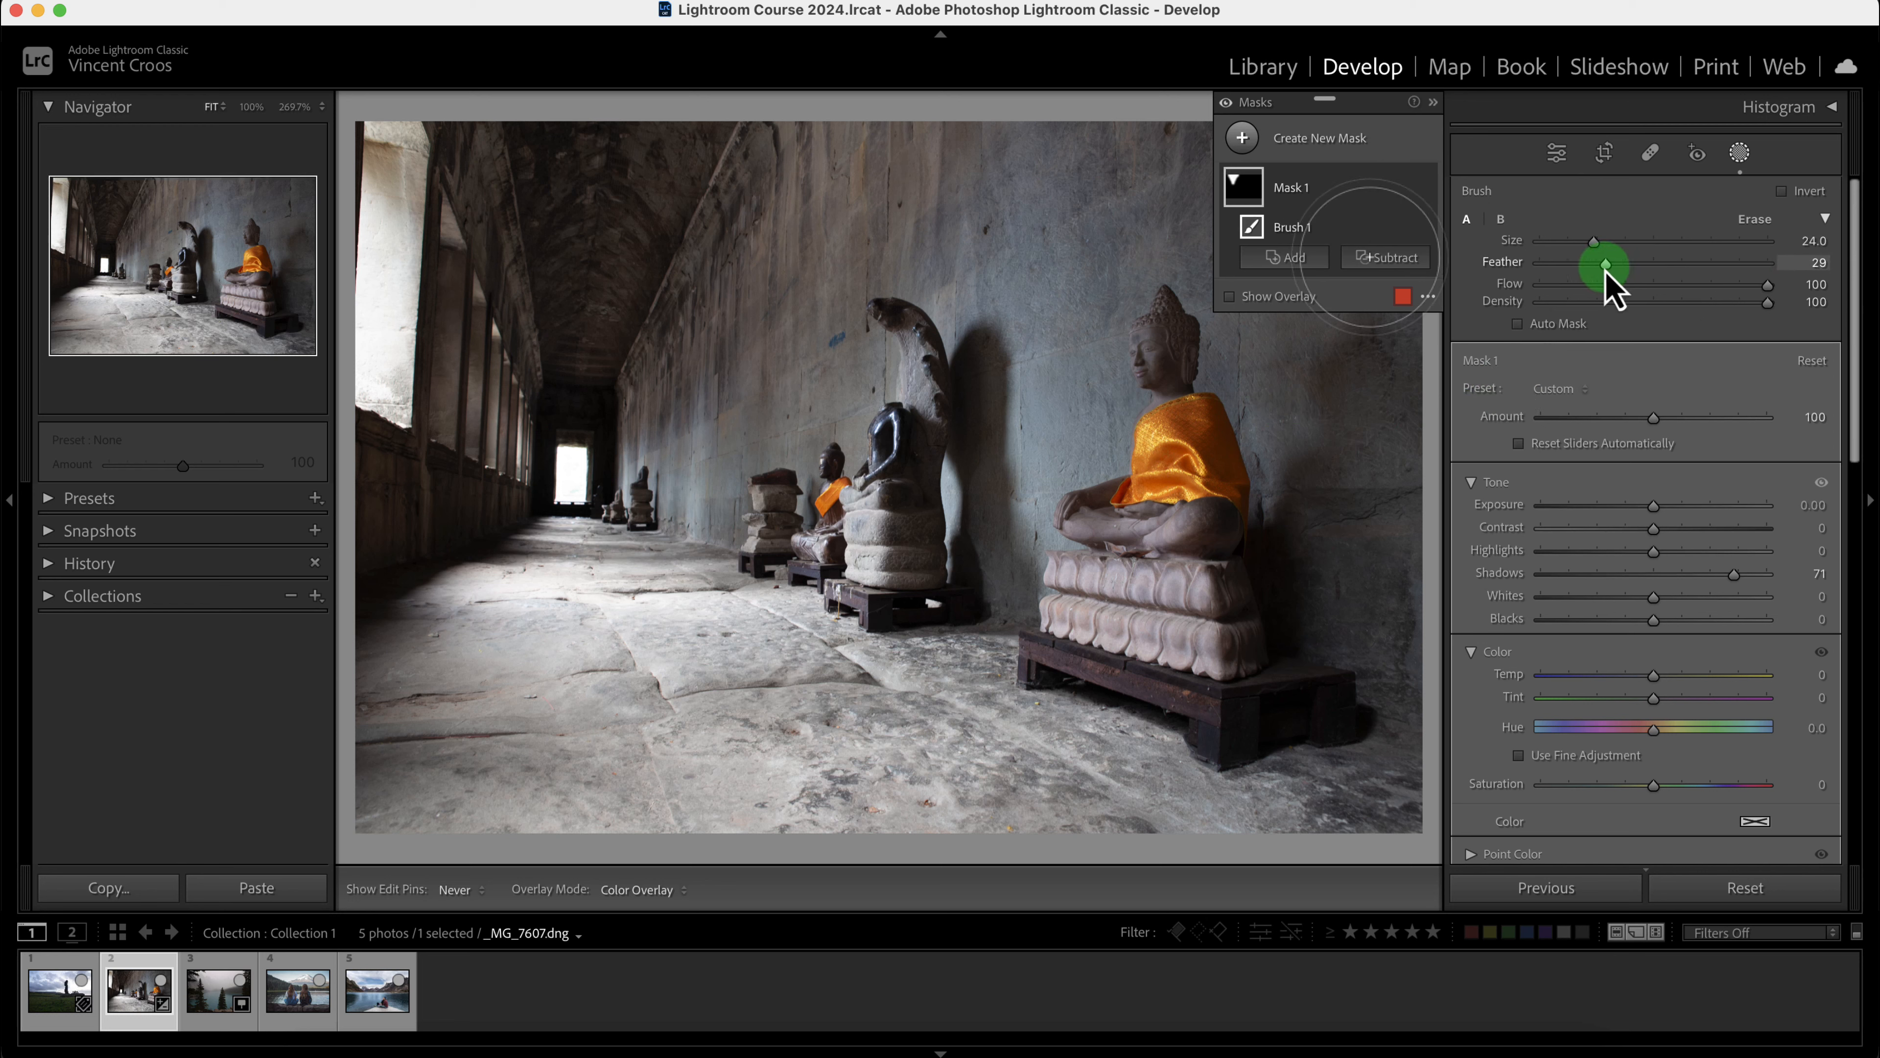
drag(1593, 271, 1556, 268)
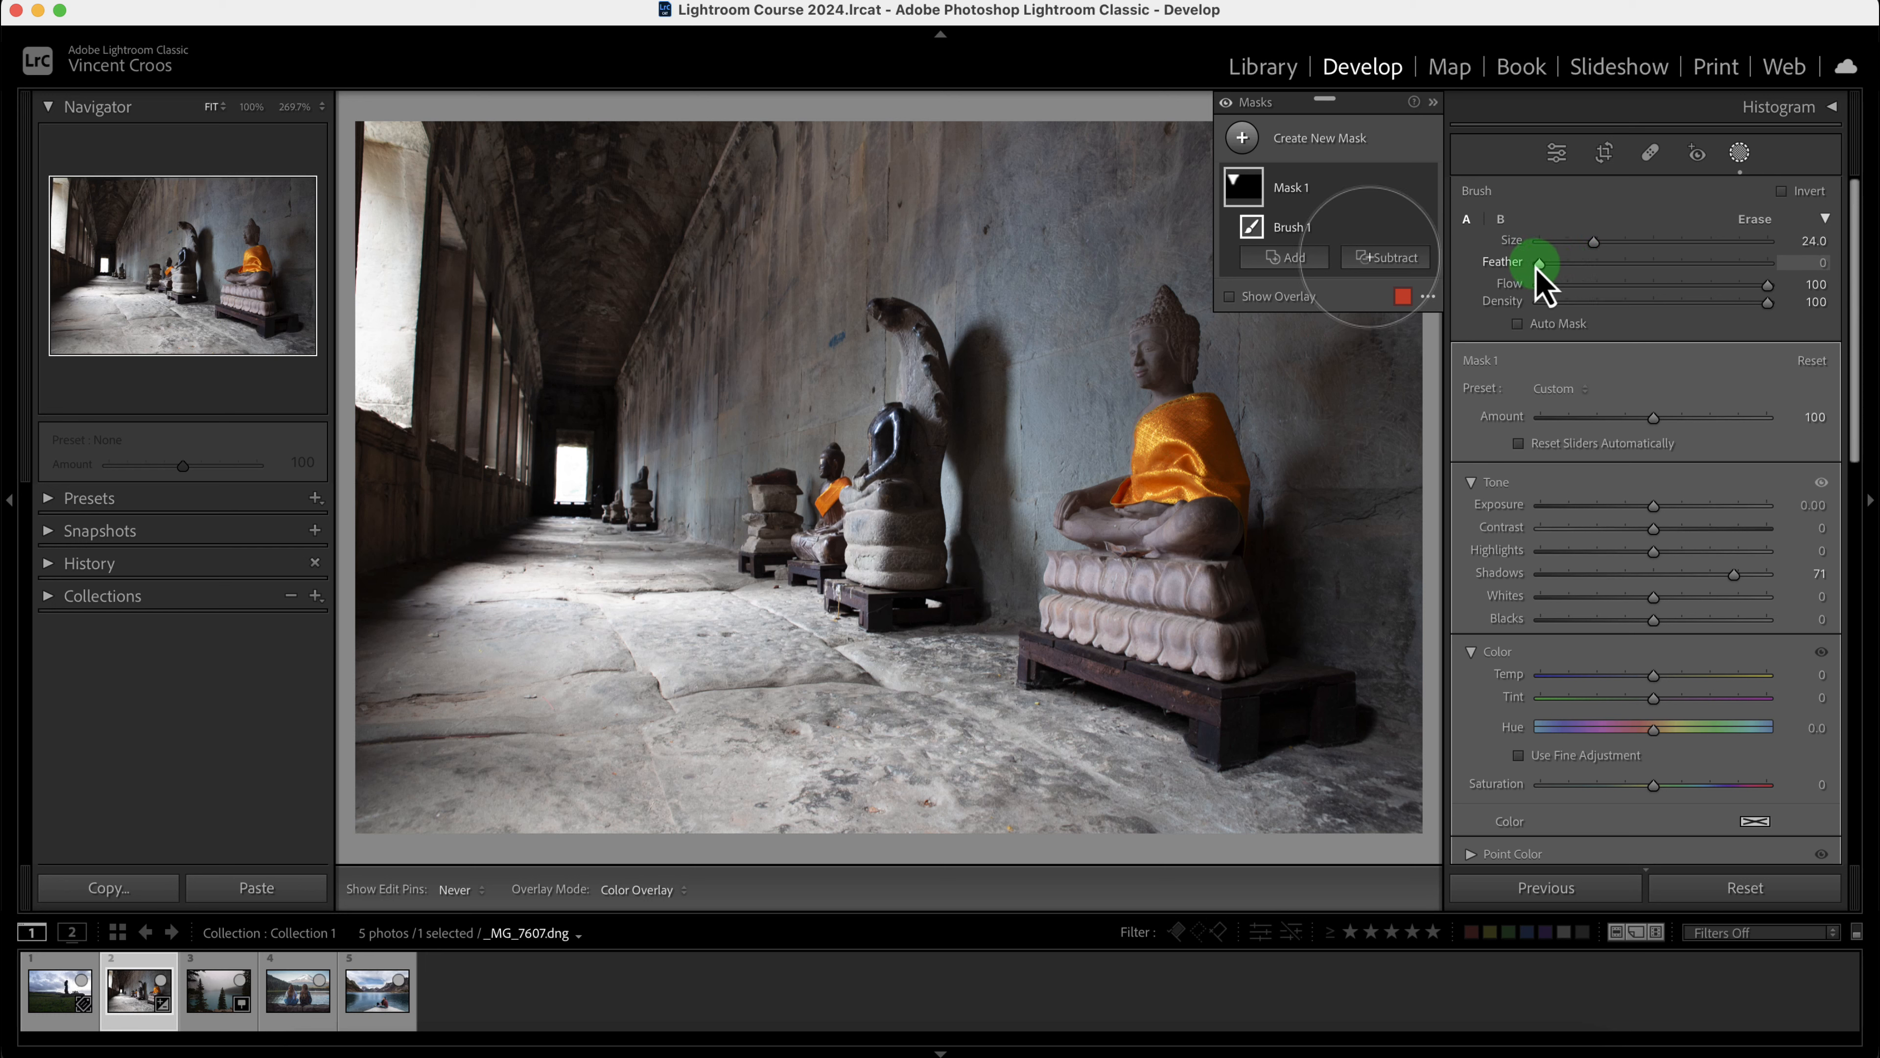
drag(1536, 268, 1790, 300)
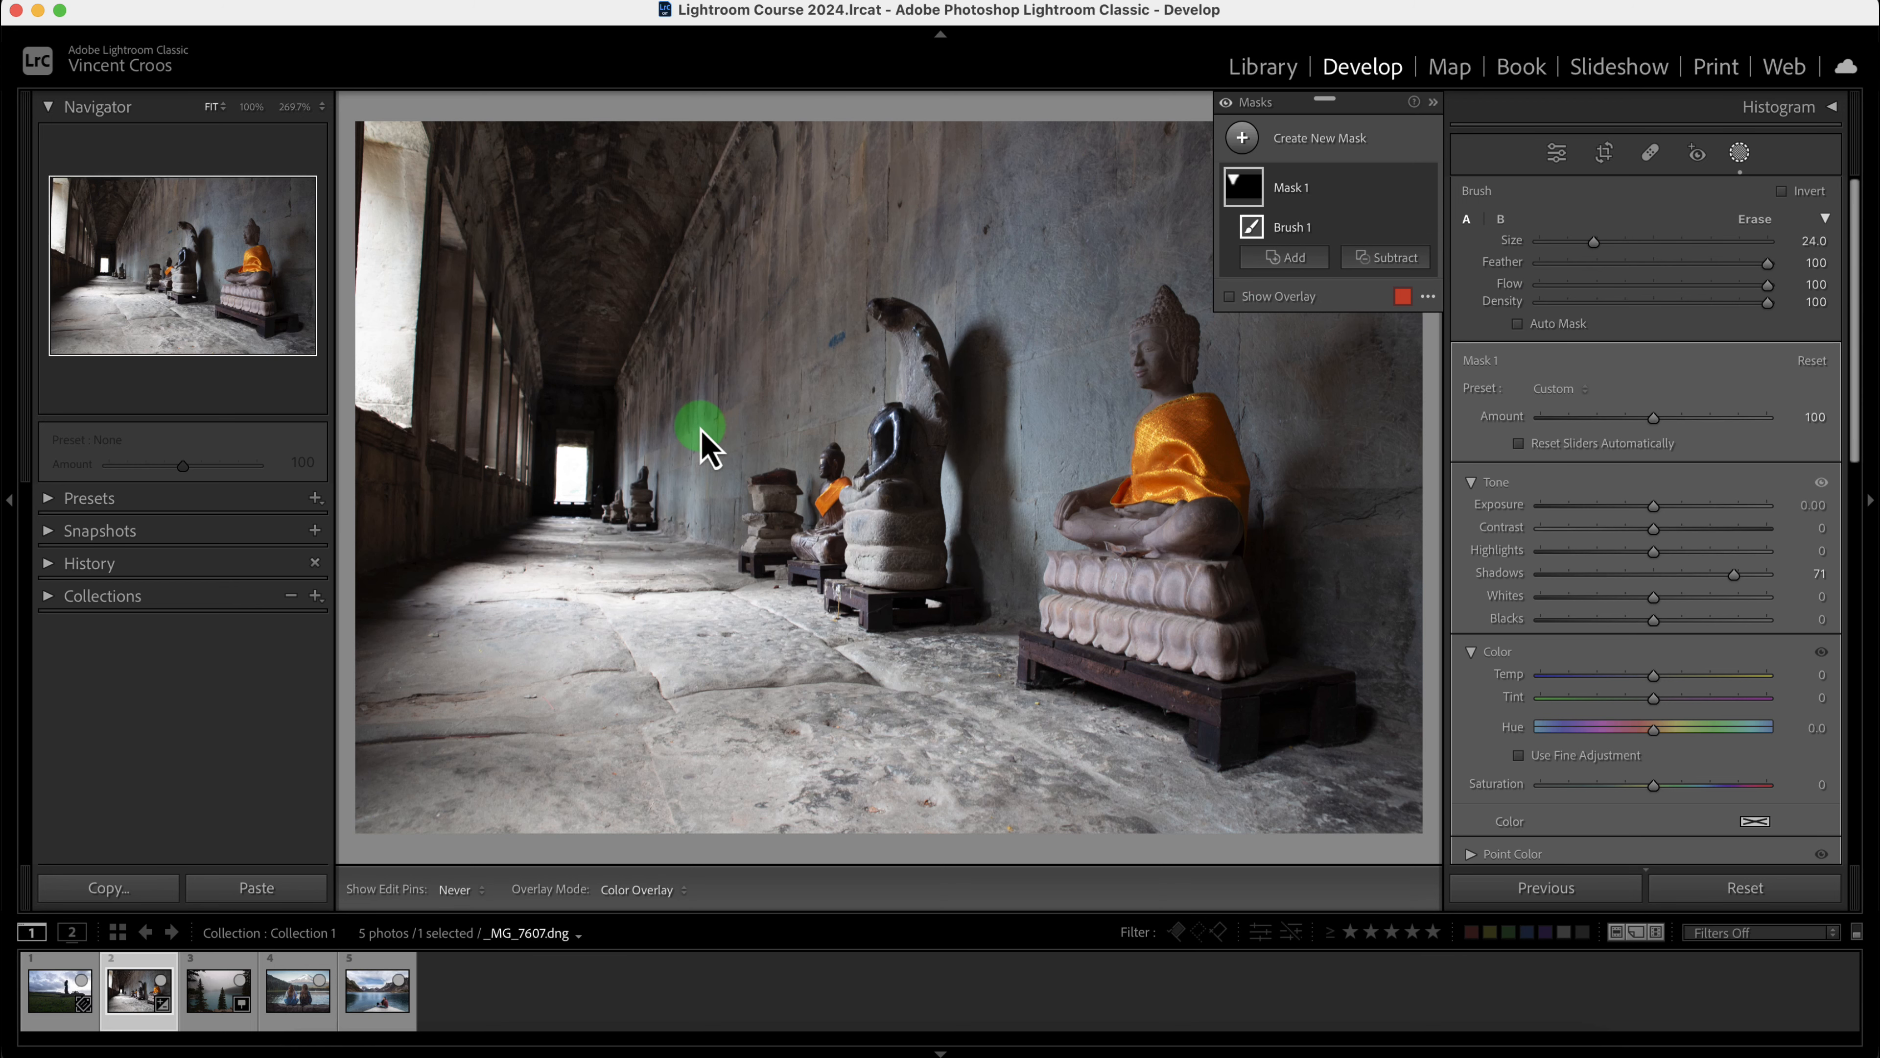
- Delete the ceiling mask and start a new brush mask
drag(650, 441, 587, 479)
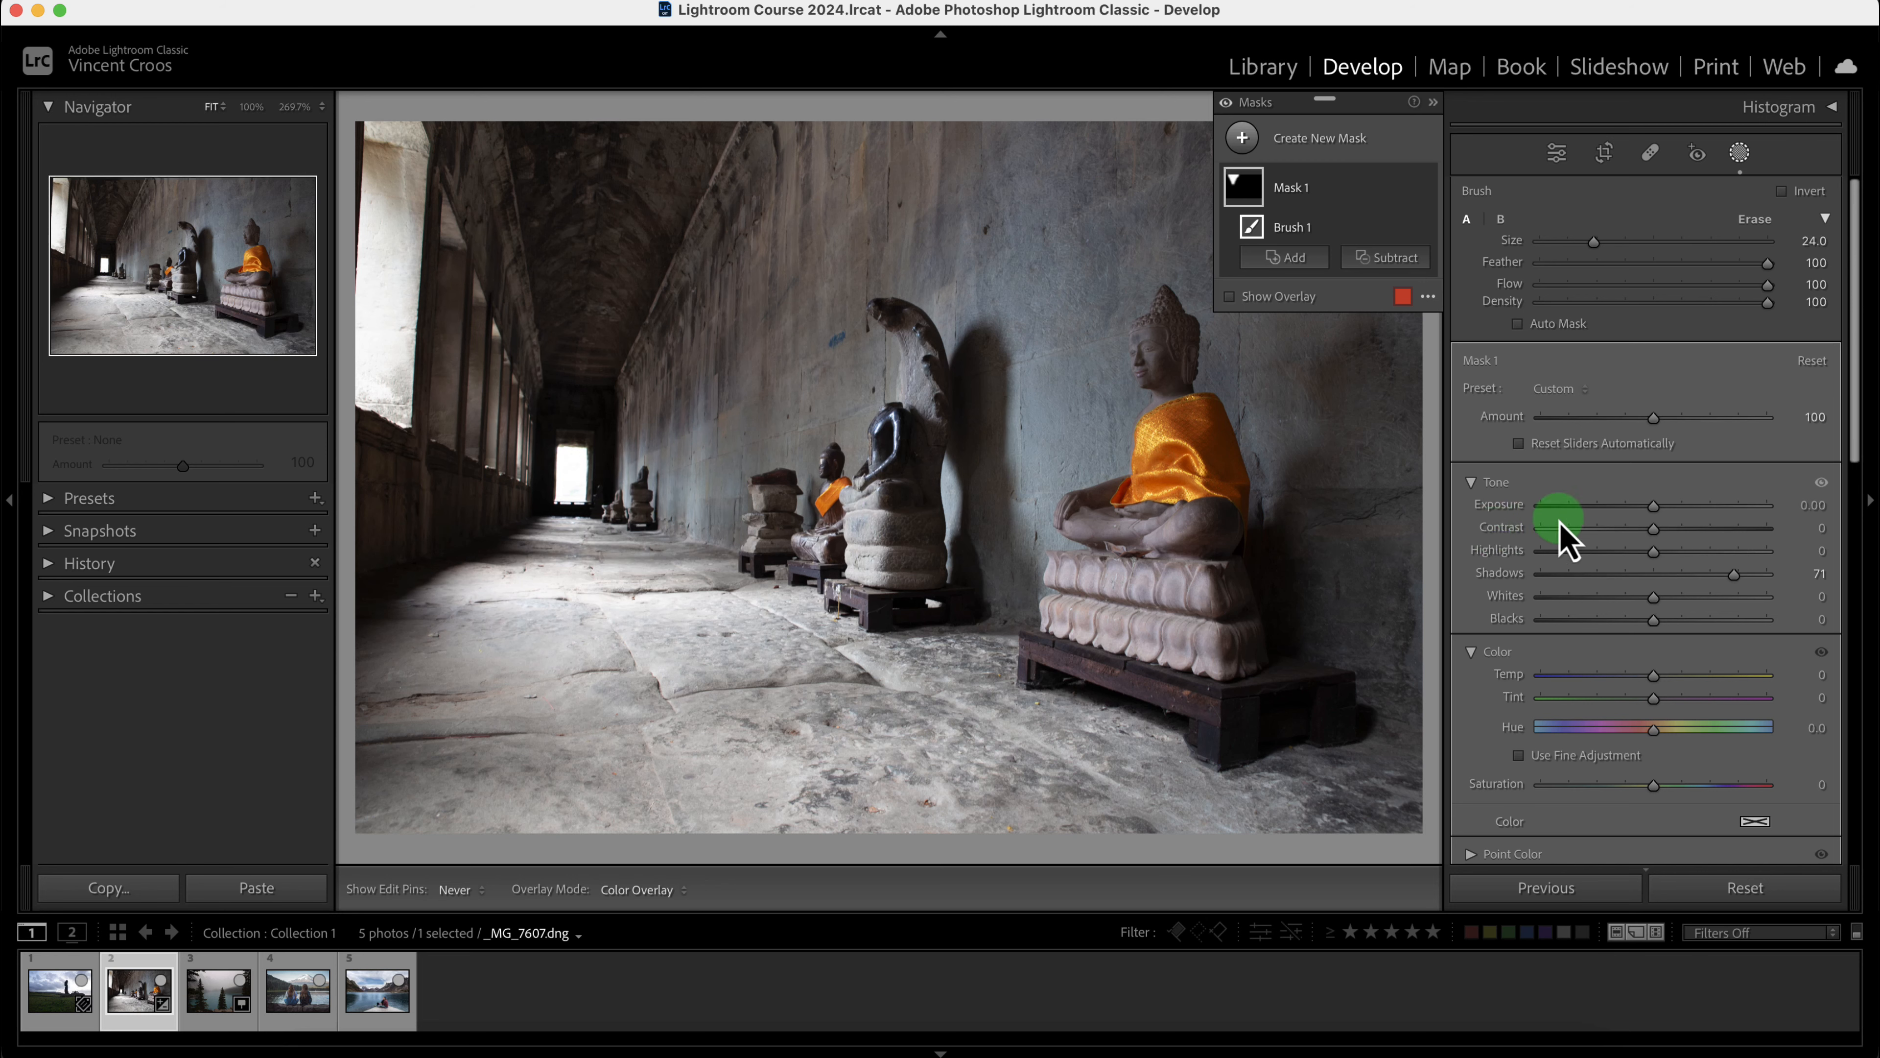
key(Delete)
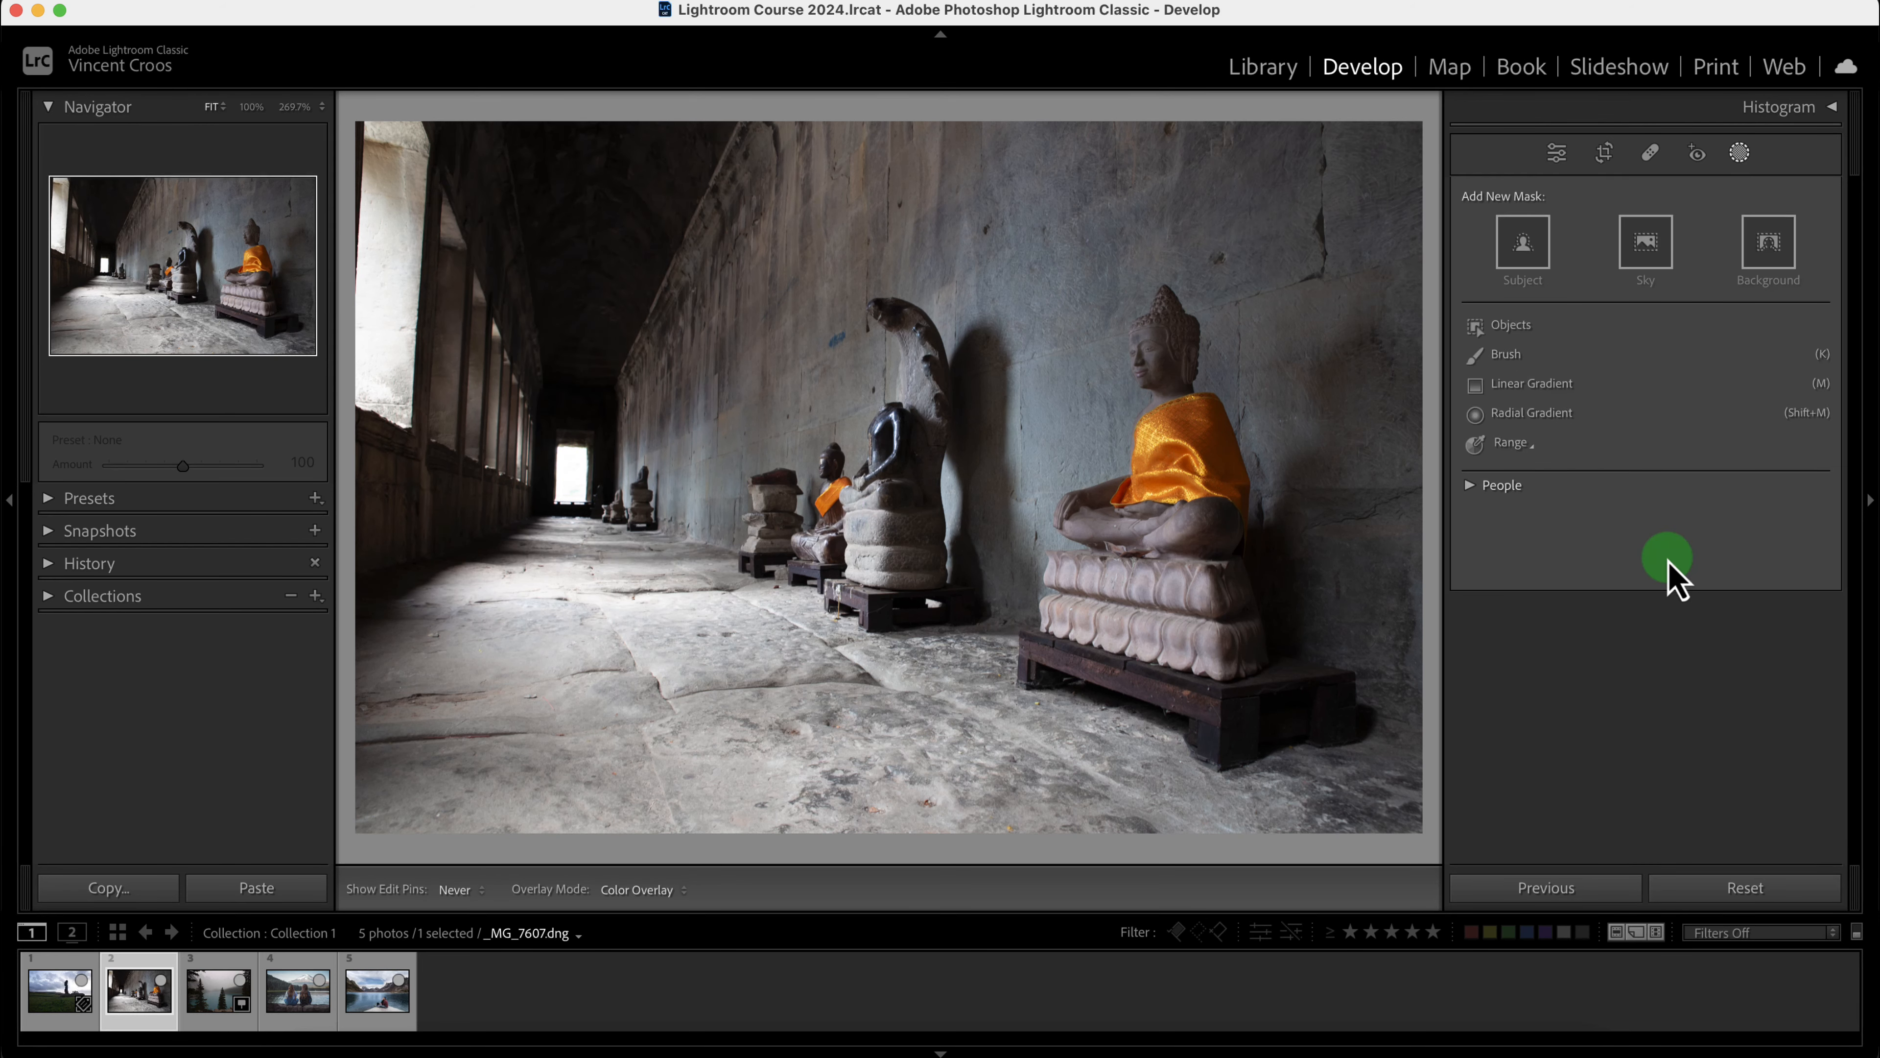
click(1501, 352)
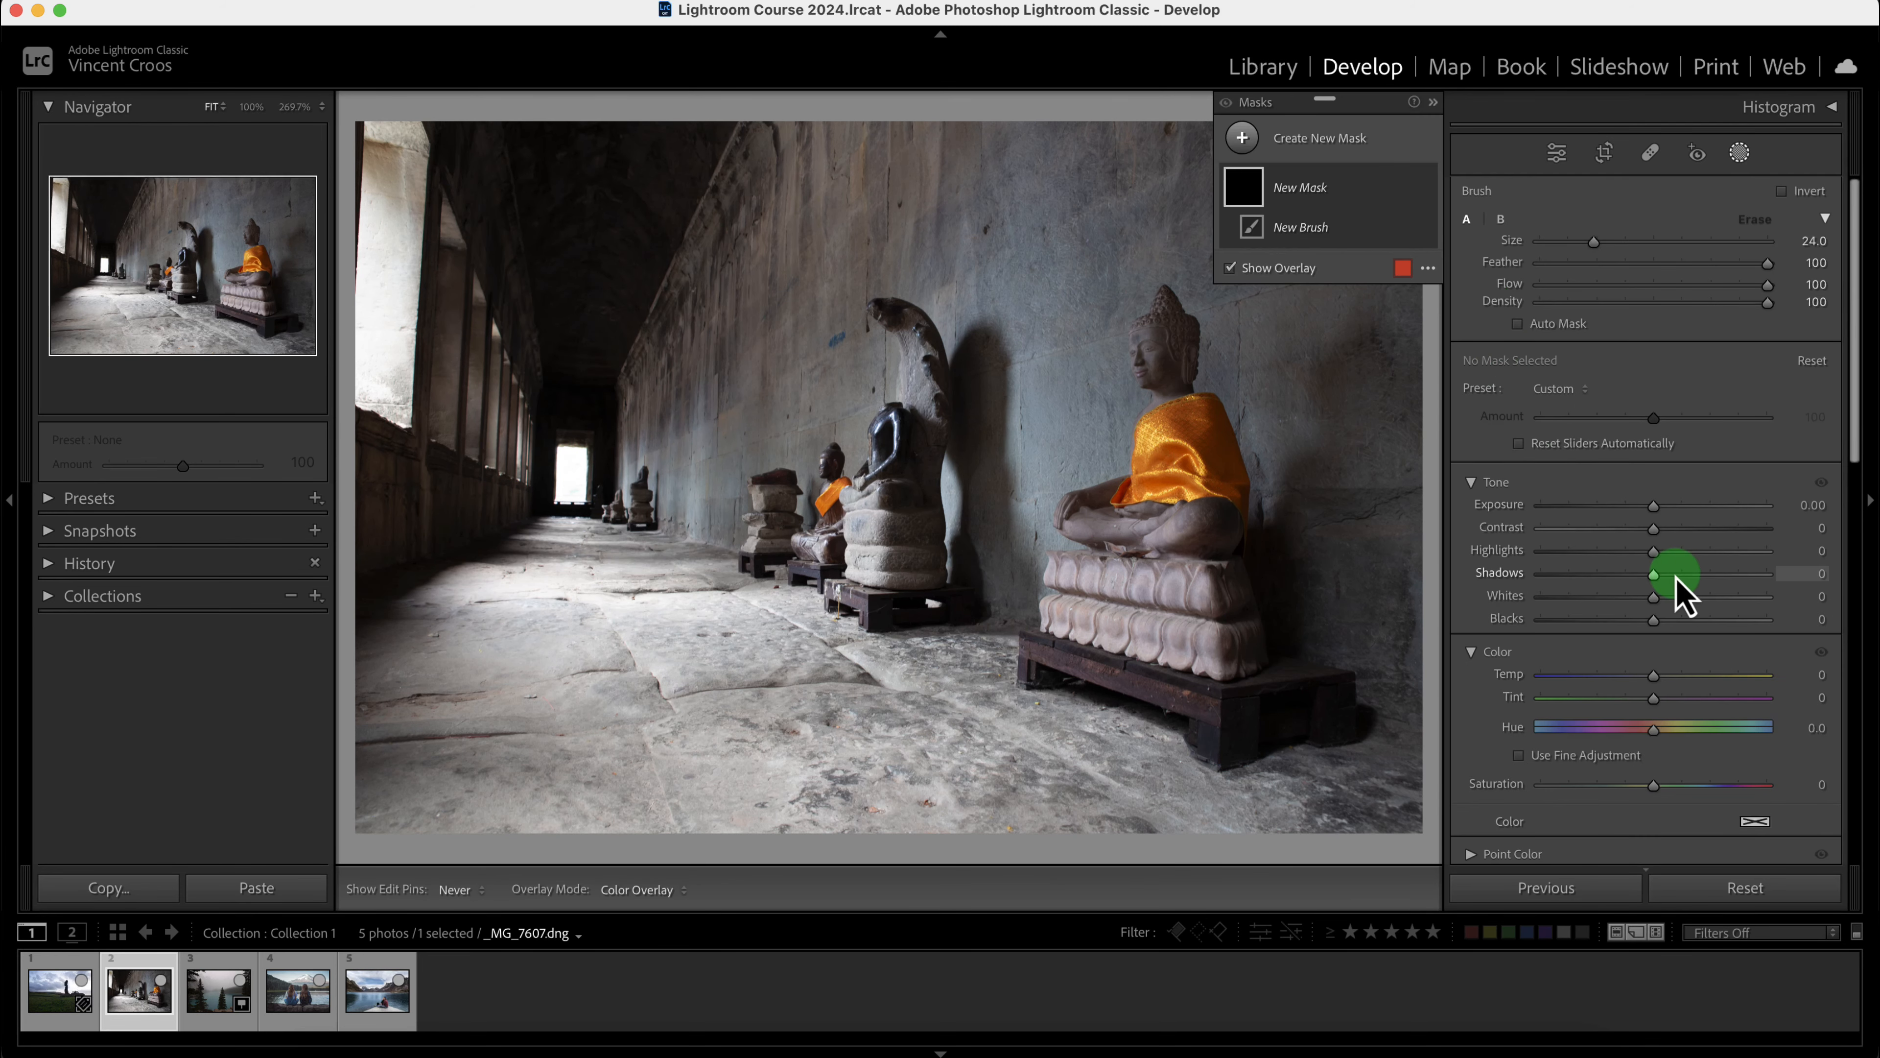
- Set the new brush's Exposure to -4.00 and its Contrast, Highlights, Shadows, Whites and Blacks to -100
drag(1658, 510, 1477, 519)
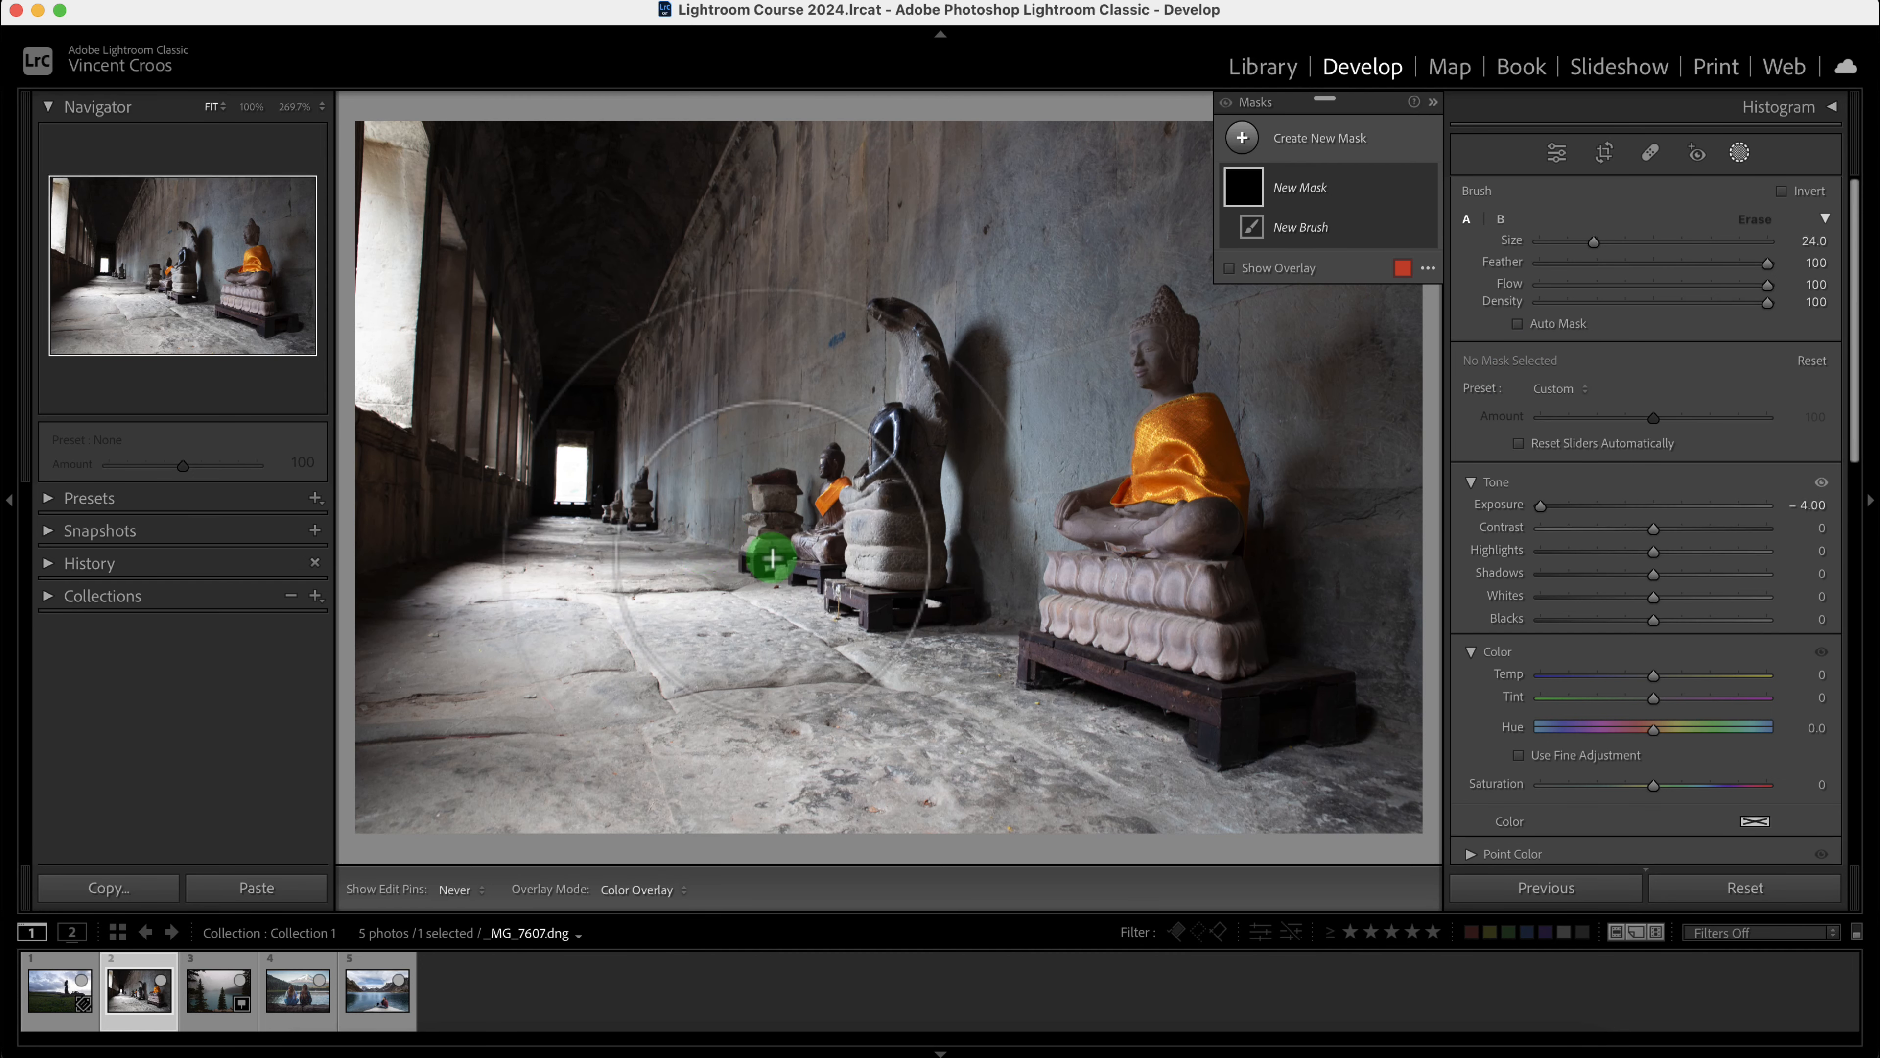
drag(1651, 576, 1516, 592)
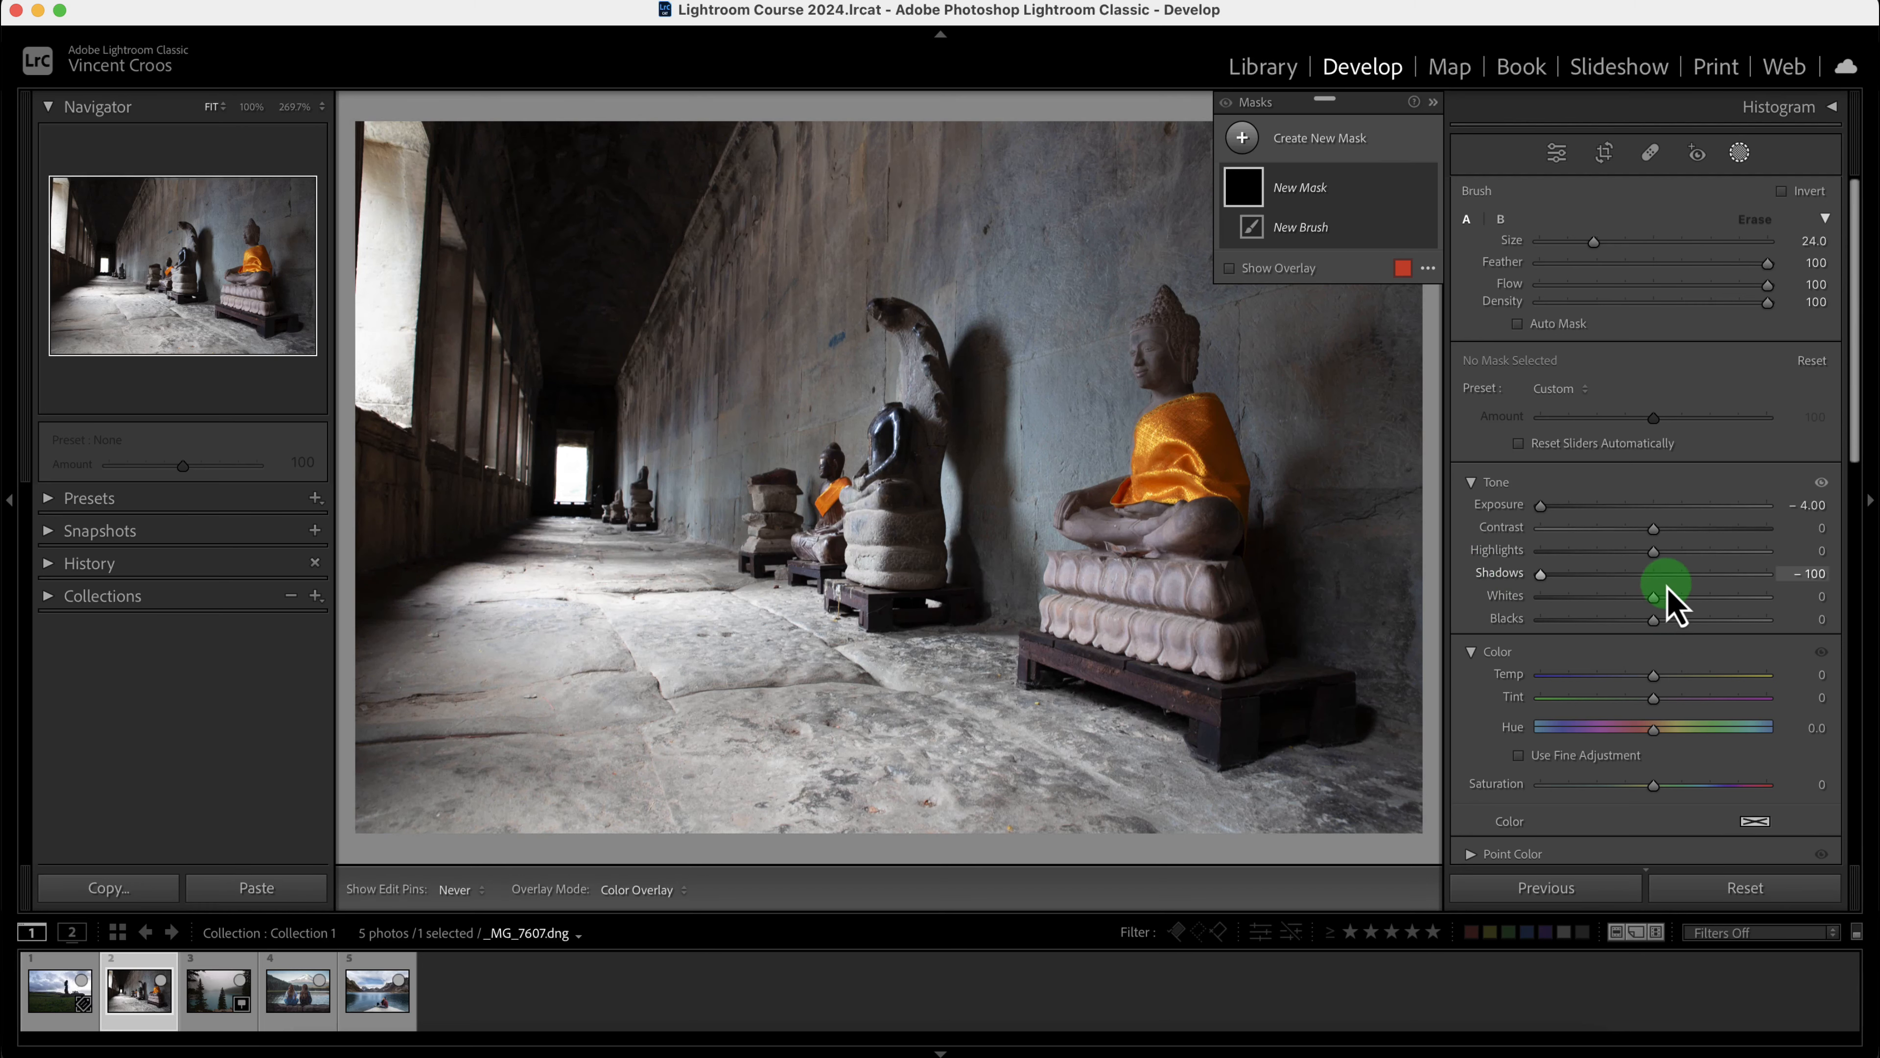
drag(1655, 621, 1526, 626)
drag(1562, 529, 1514, 528)
drag(1653, 550, 1525, 552)
drag(1653, 596, 1523, 597)
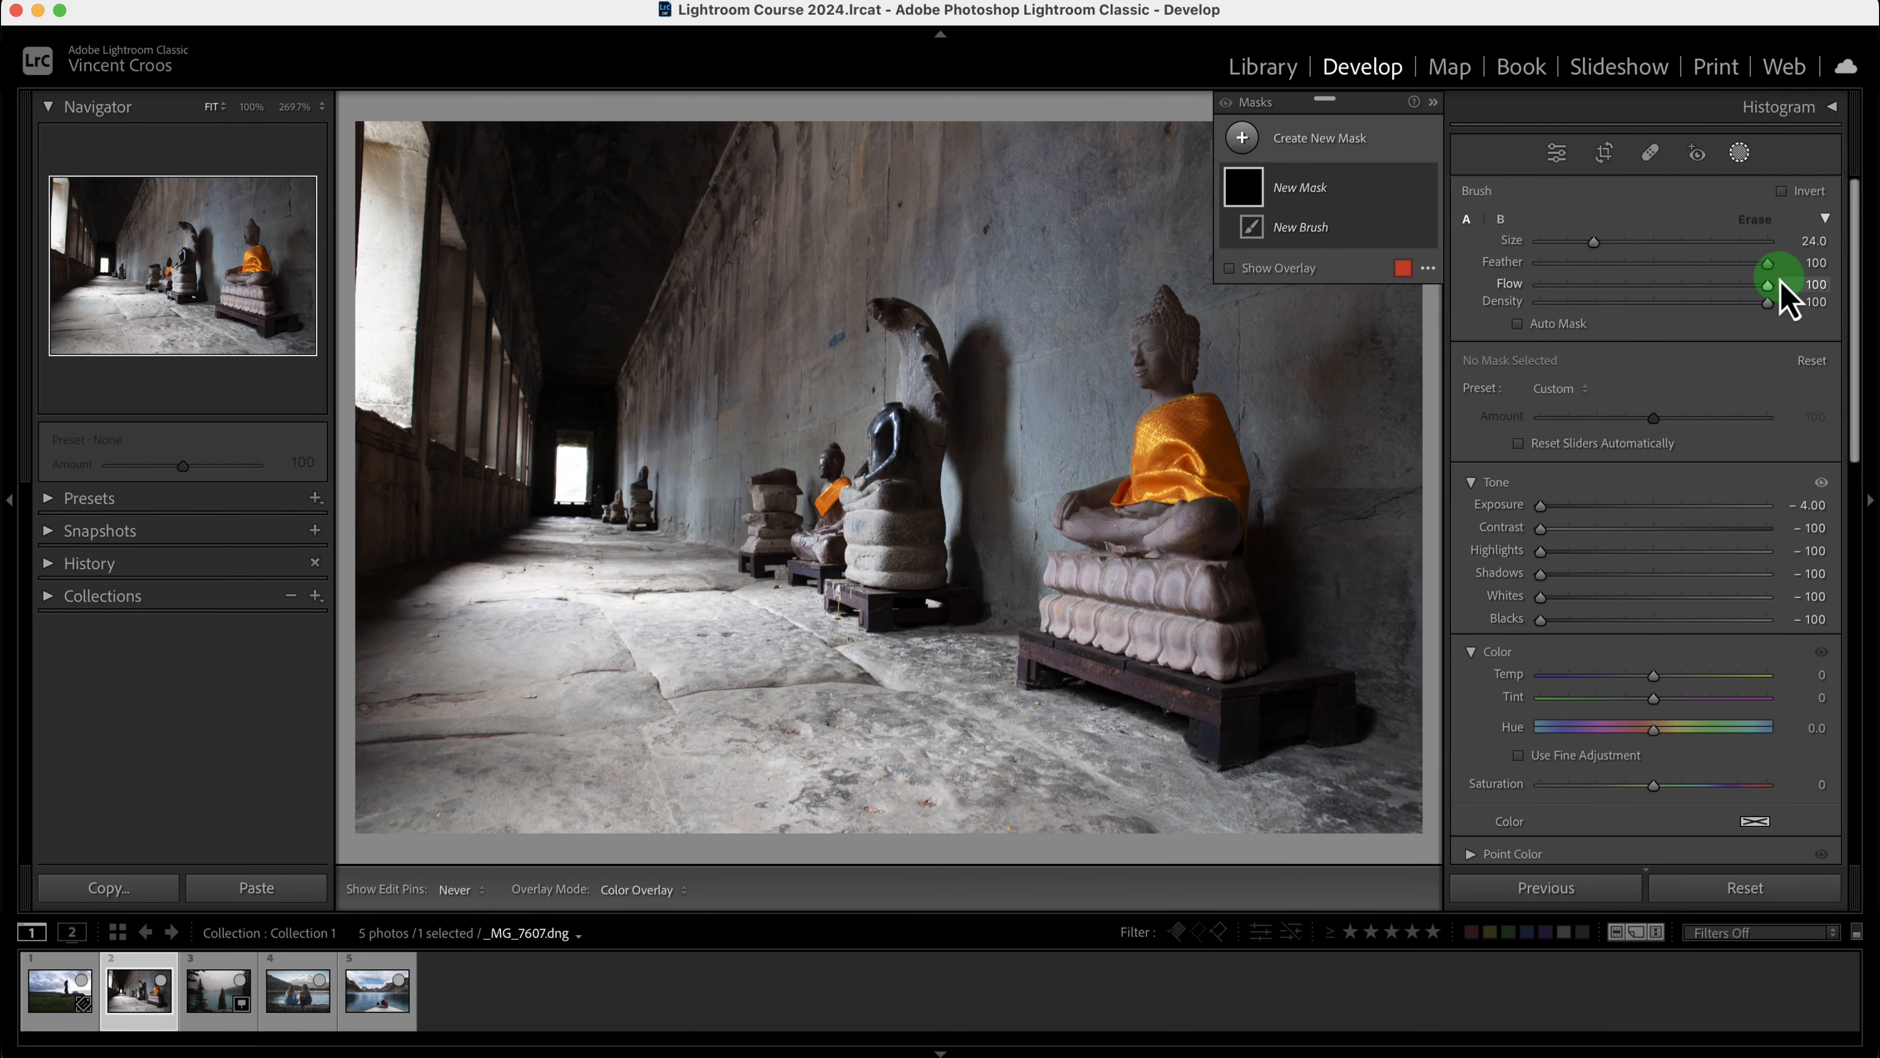
- Reduce the brush size to 18 and paint vertical test strokes on the floor with feather 100 and feather 0
scroll(555, 604, down, 1)
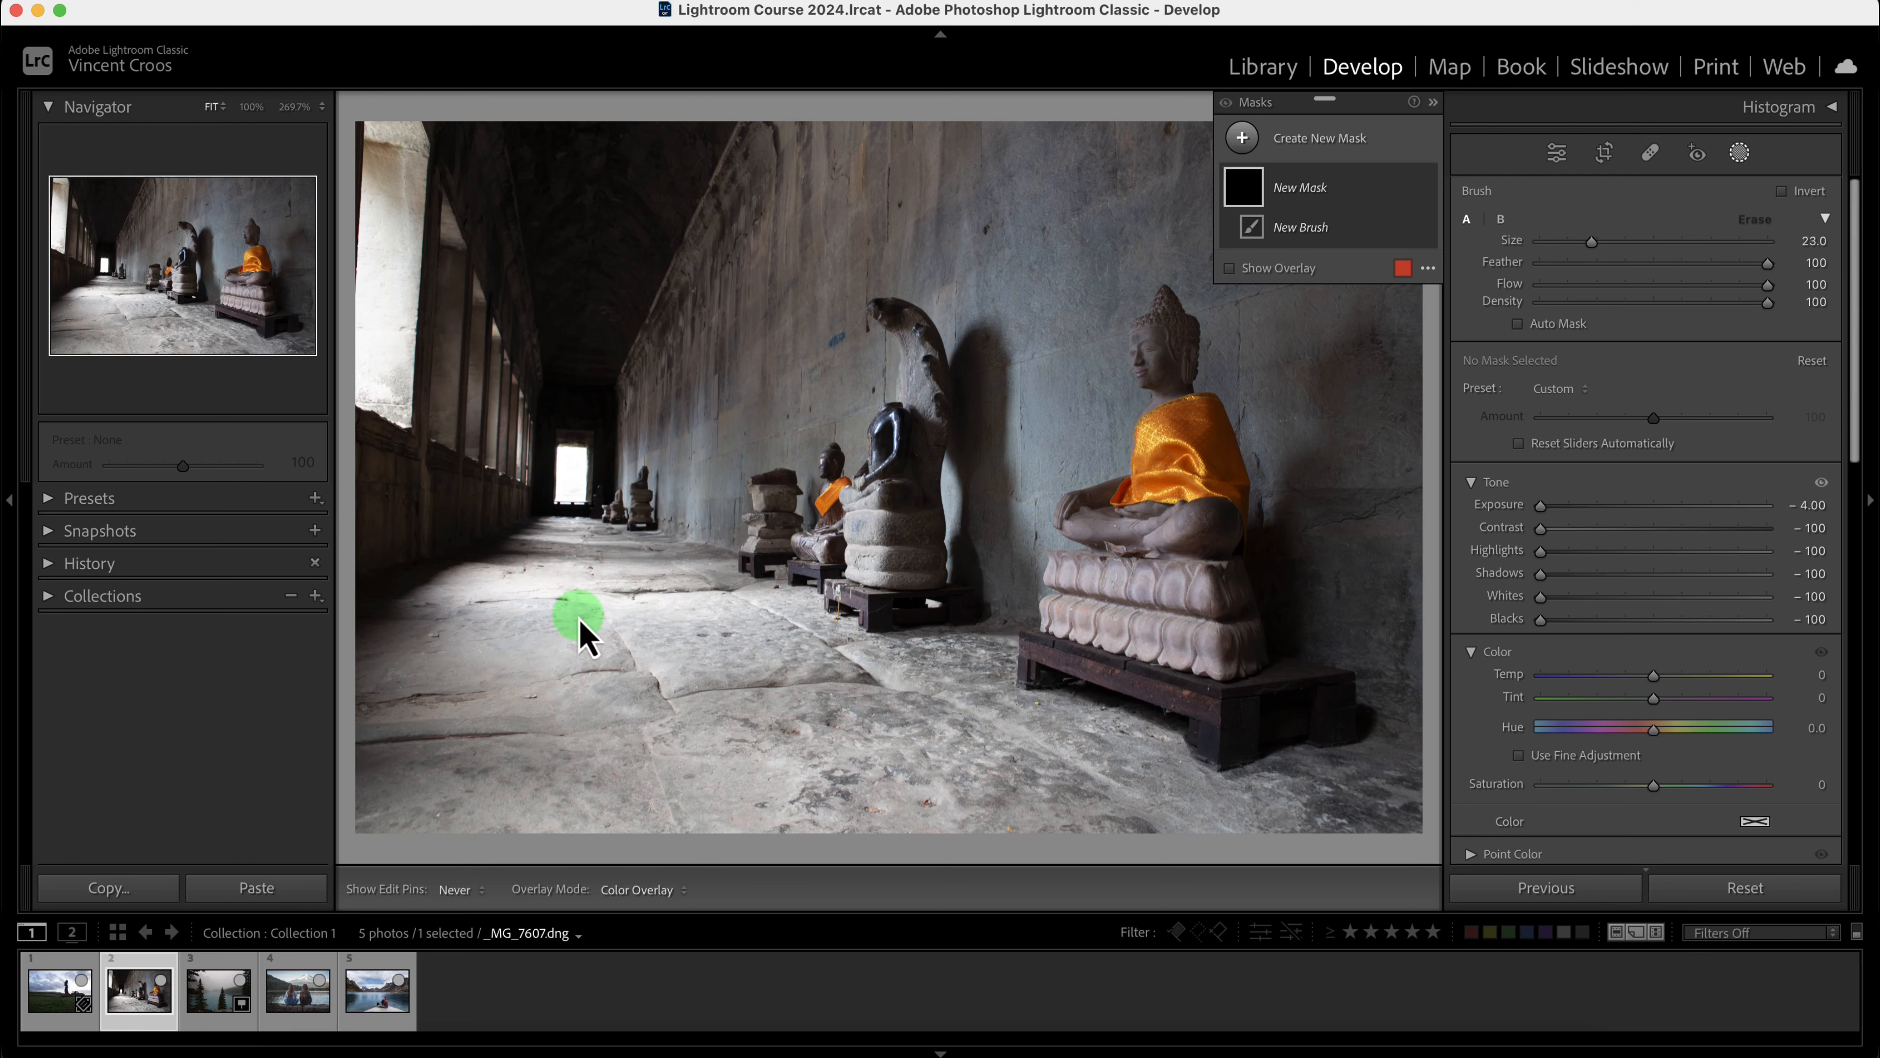
scroll(585, 644, down, 5)
mouse_move(546, 585)
mouse_down()
mouse_move(540, 780)
mouse_move(544, 621)
mouse_move(614, 590)
mouse_up()
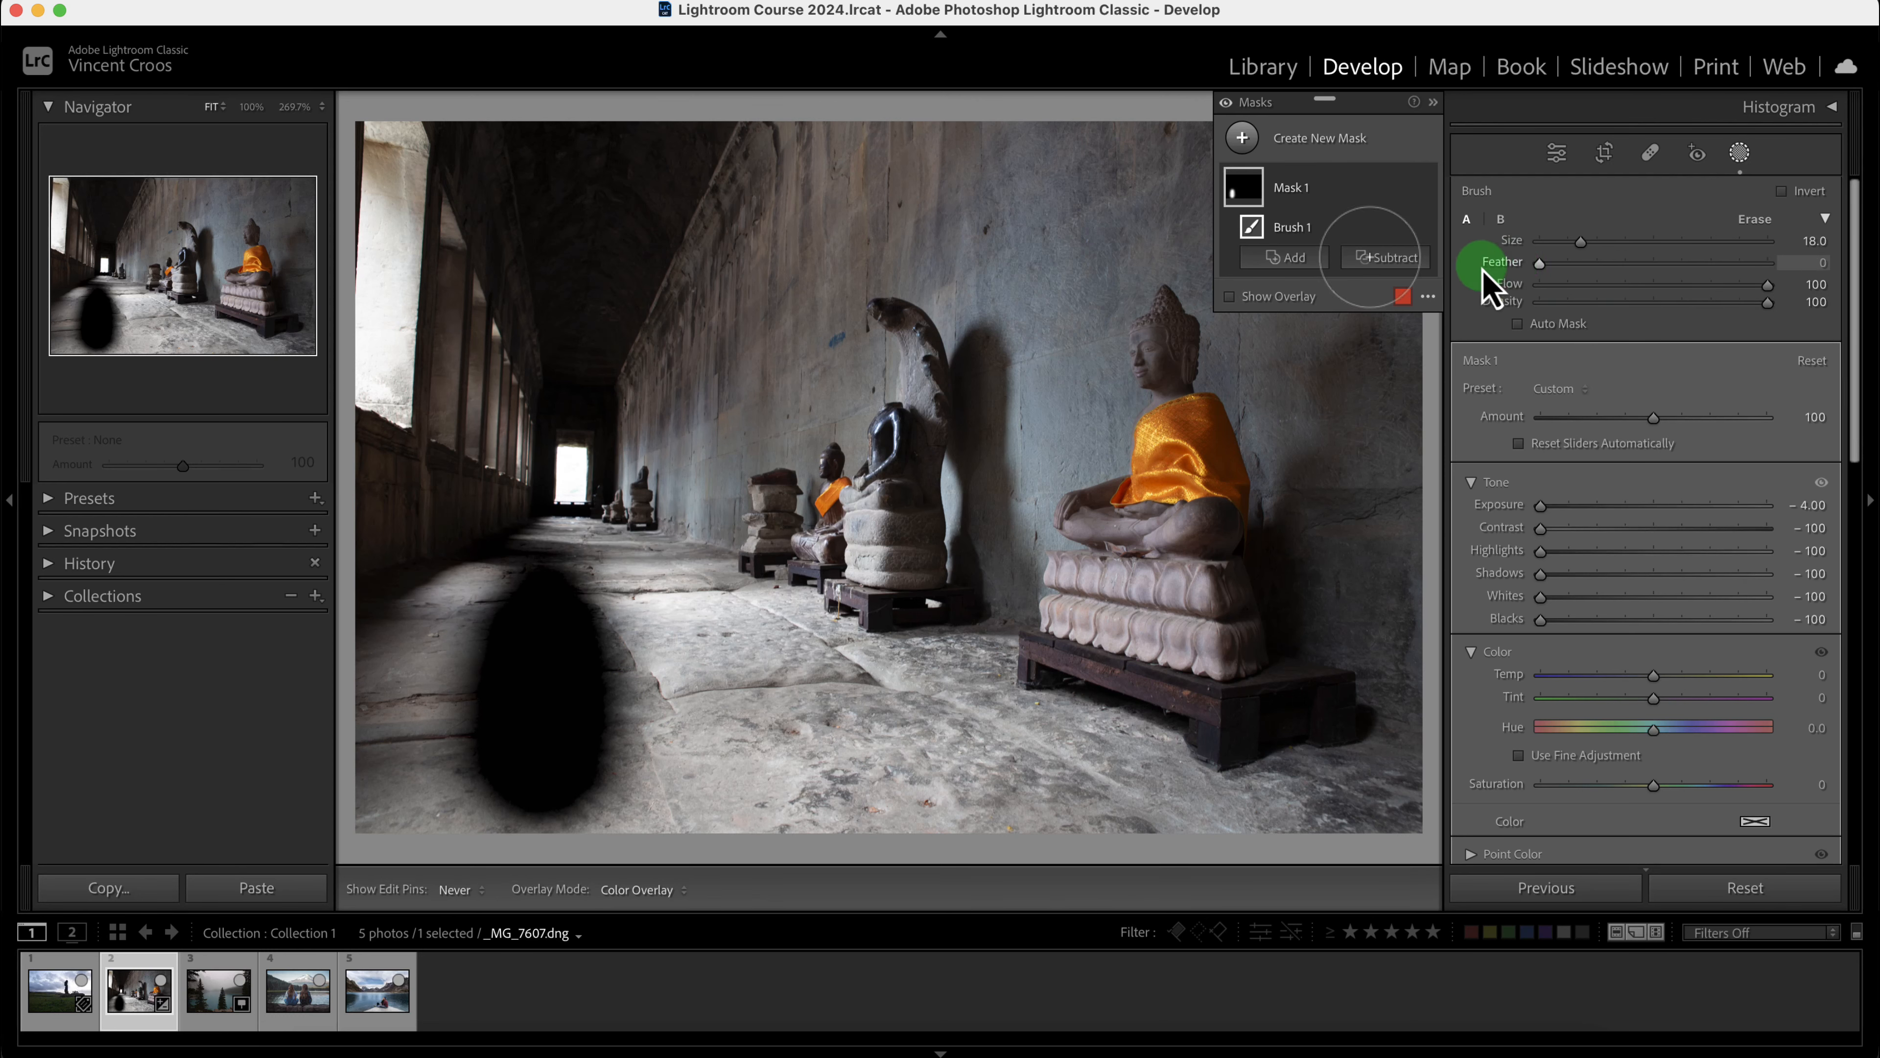
drag(740, 572, 739, 743)
mouse_move(739, 584)
mouse_down()
mouse_move(737, 706)
mouse_move(776, 740)
mouse_up()
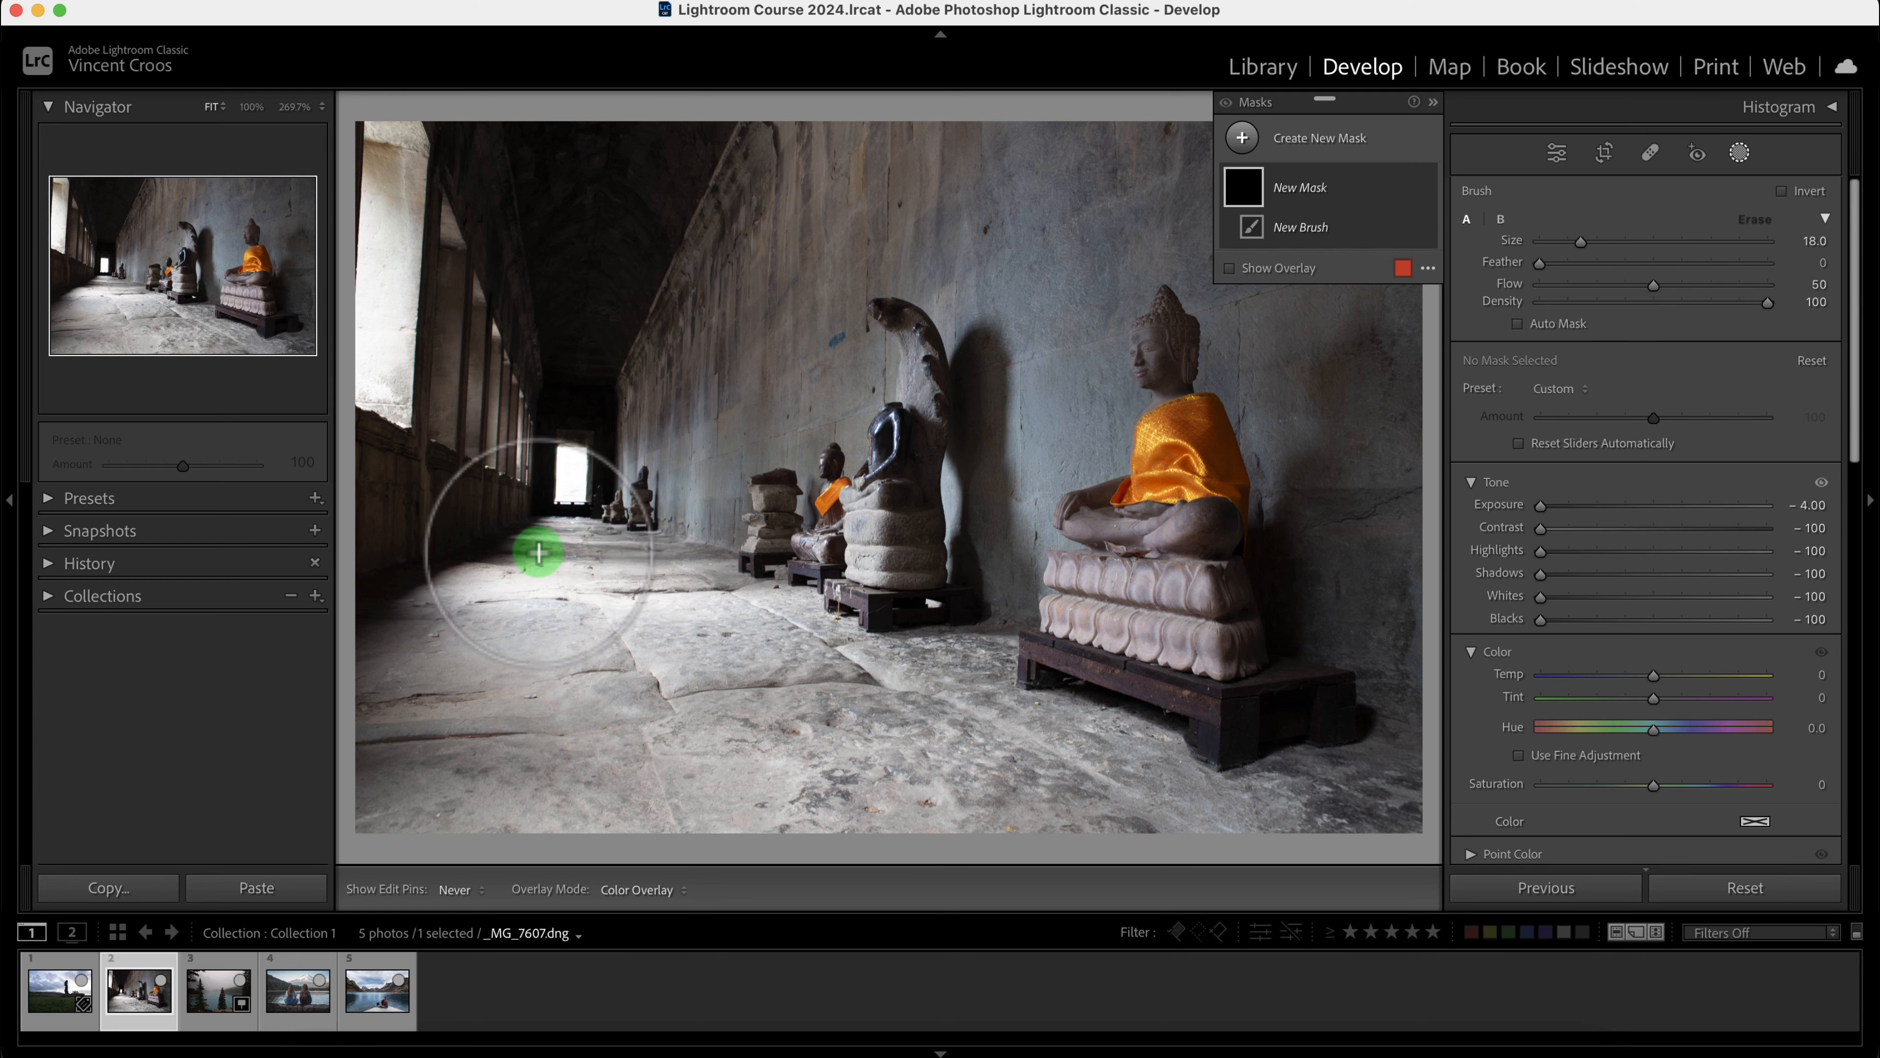
- Paint overlapping vertical strokes down the floor below the corridor's far doorway with feather 0 and flow 50
drag(522, 522, 516, 780)
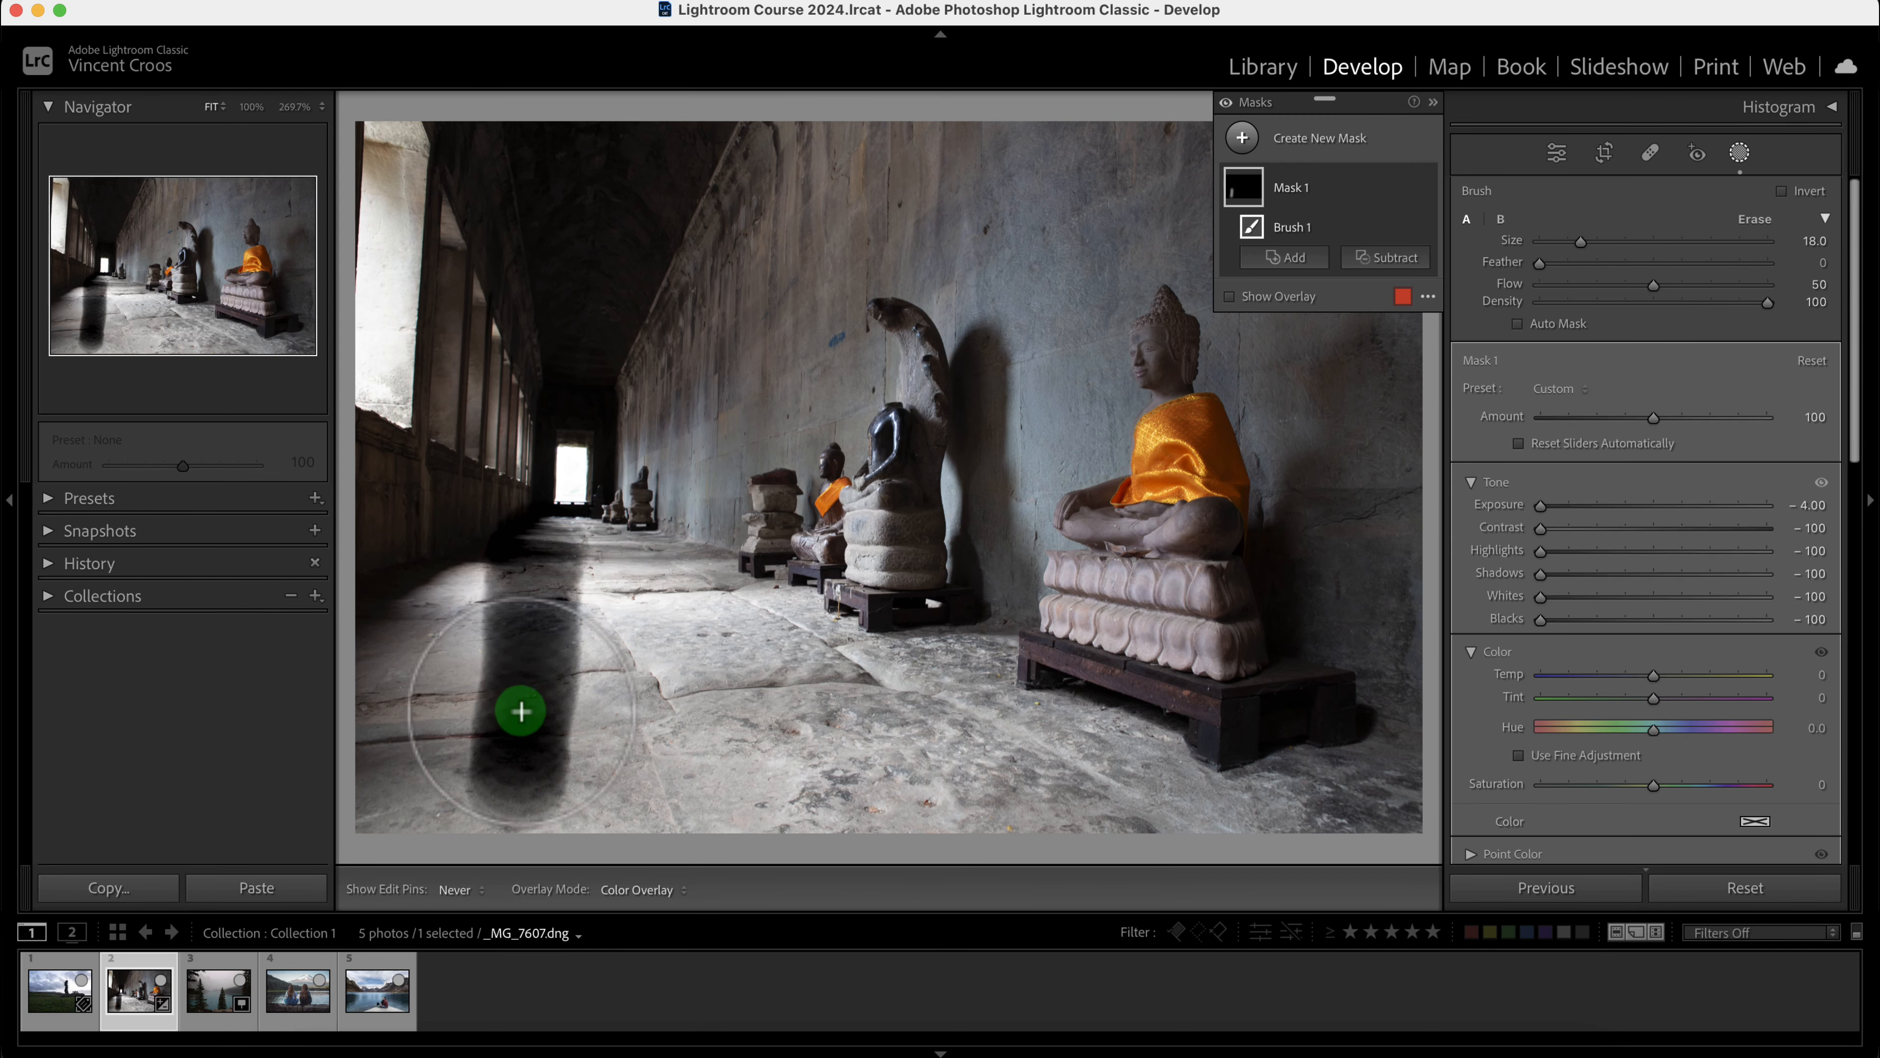
click(1780, 291)
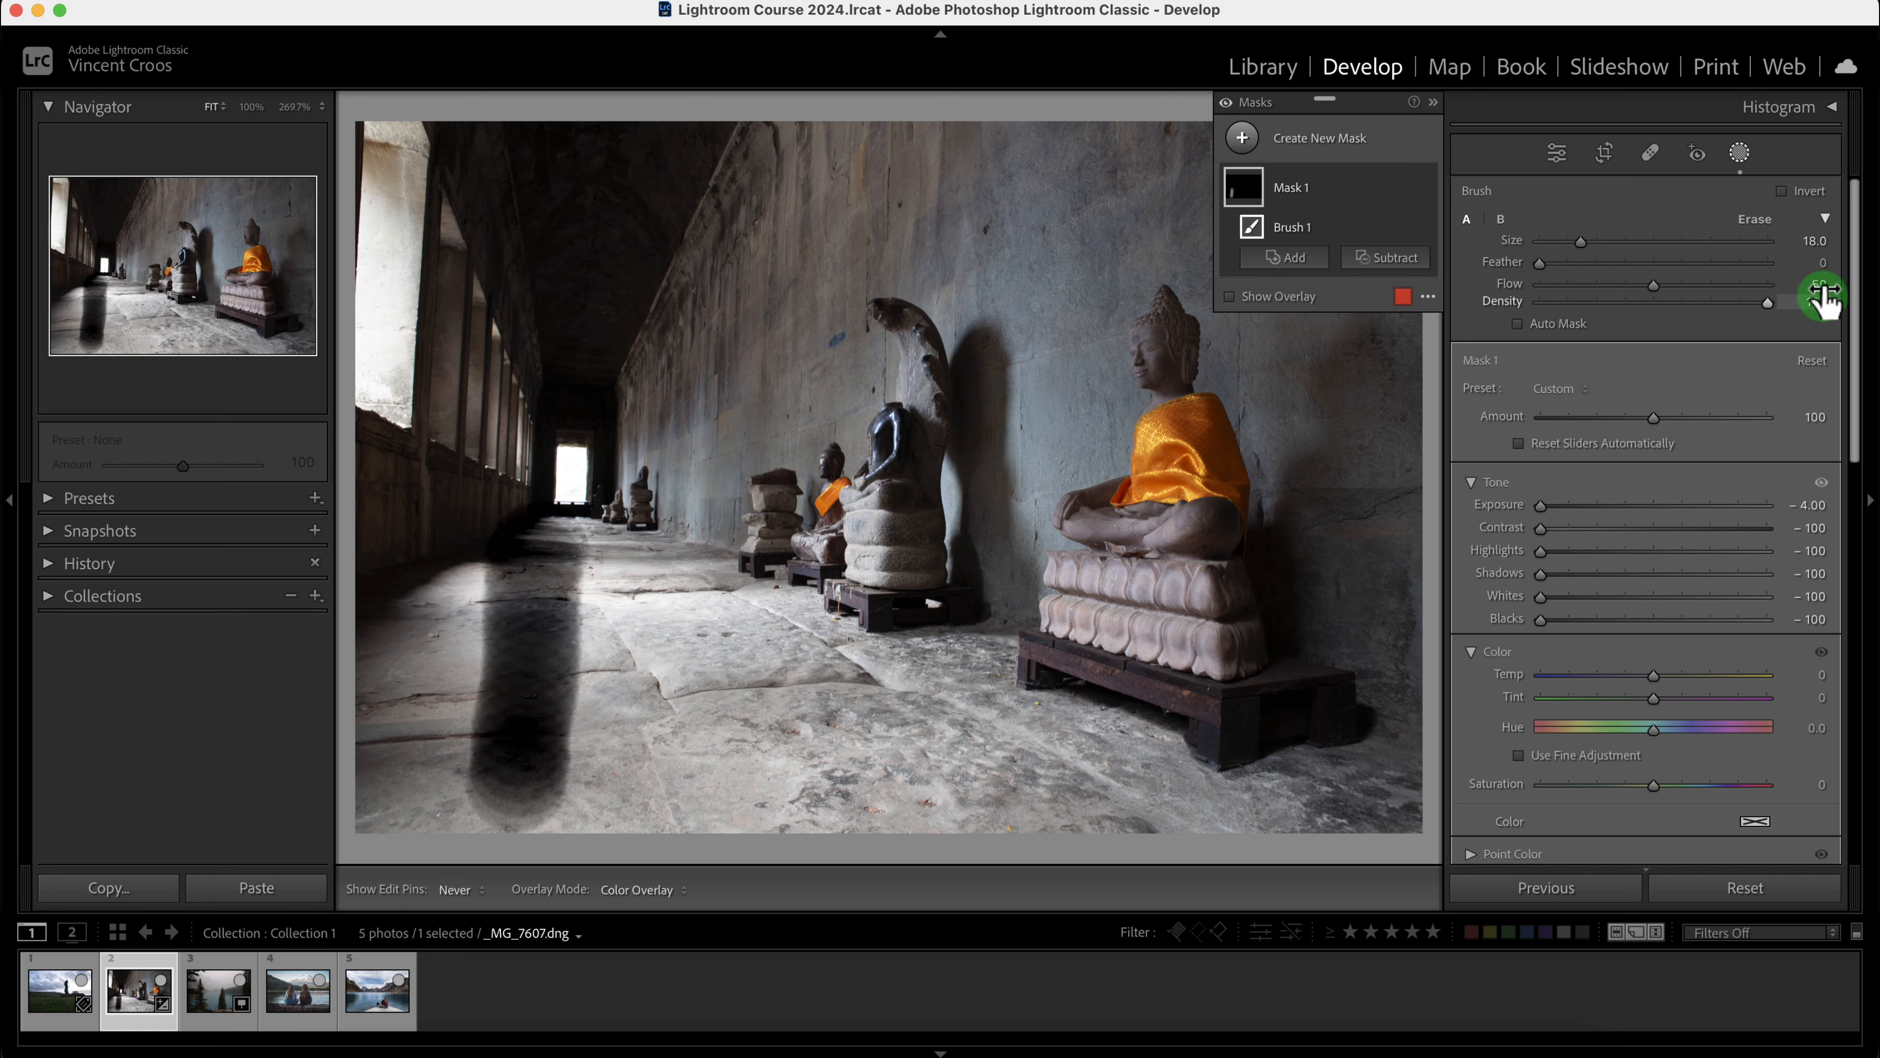
mouse_move(548, 489)
mouse_down()
mouse_move(525, 567)
mouse_move(521, 776)
mouse_move(533, 584)
mouse_move(523, 702)
mouse_up()
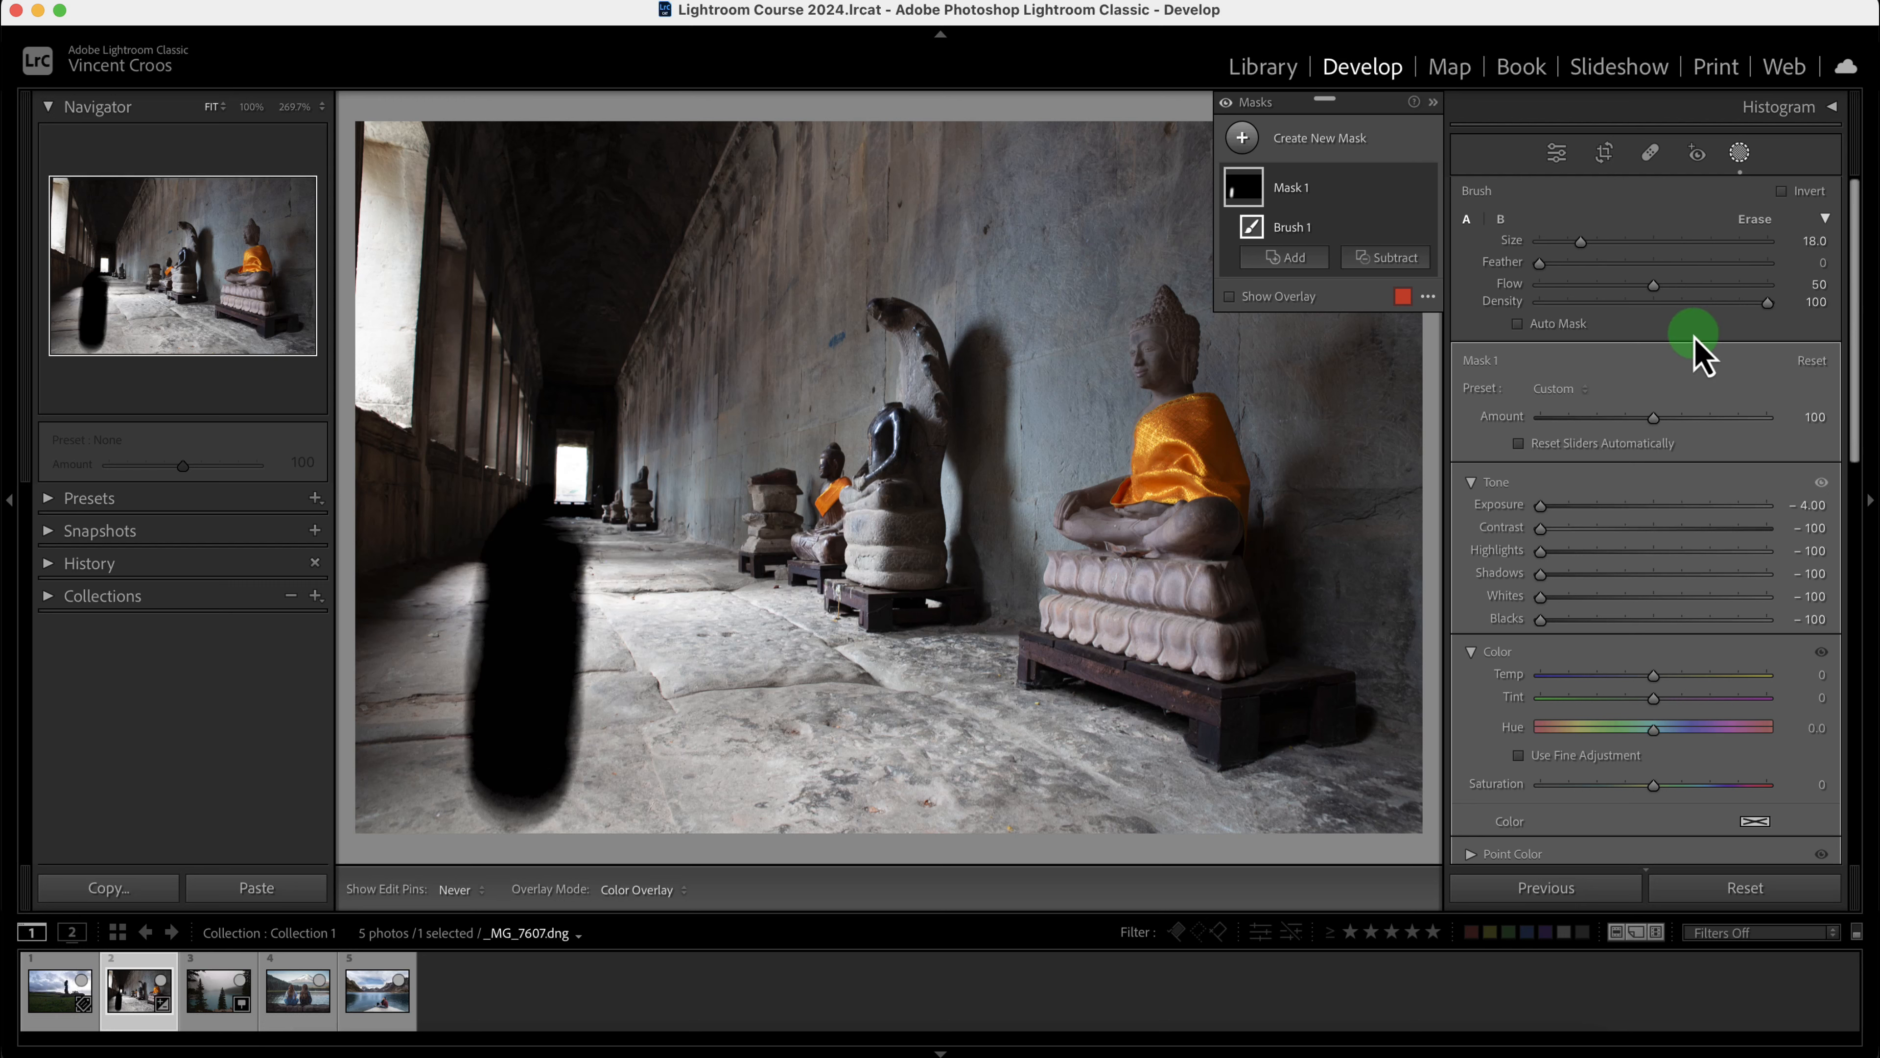
- Paint a second vertical stripe beside the first with repeated strokes at flow 50 and density 100
click(1815, 303)
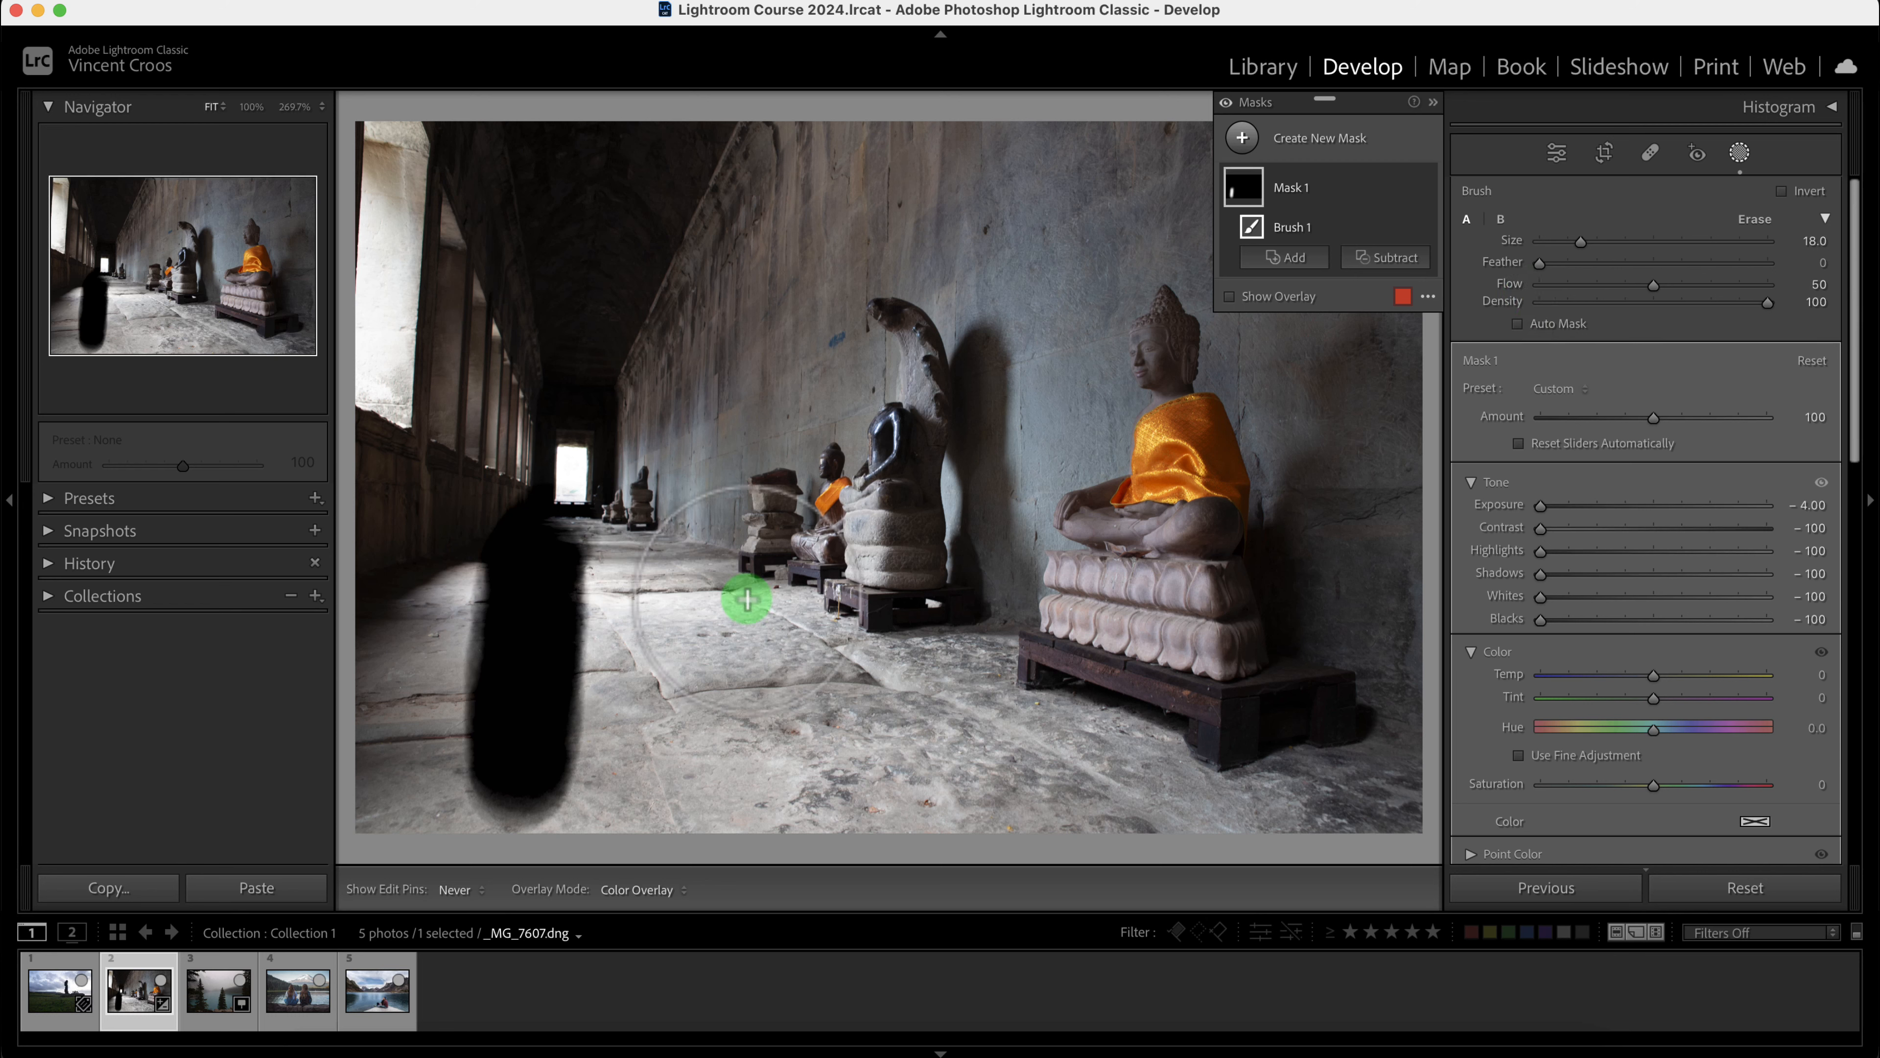
drag(701, 516, 693, 815)
drag(699, 525, 681, 794)
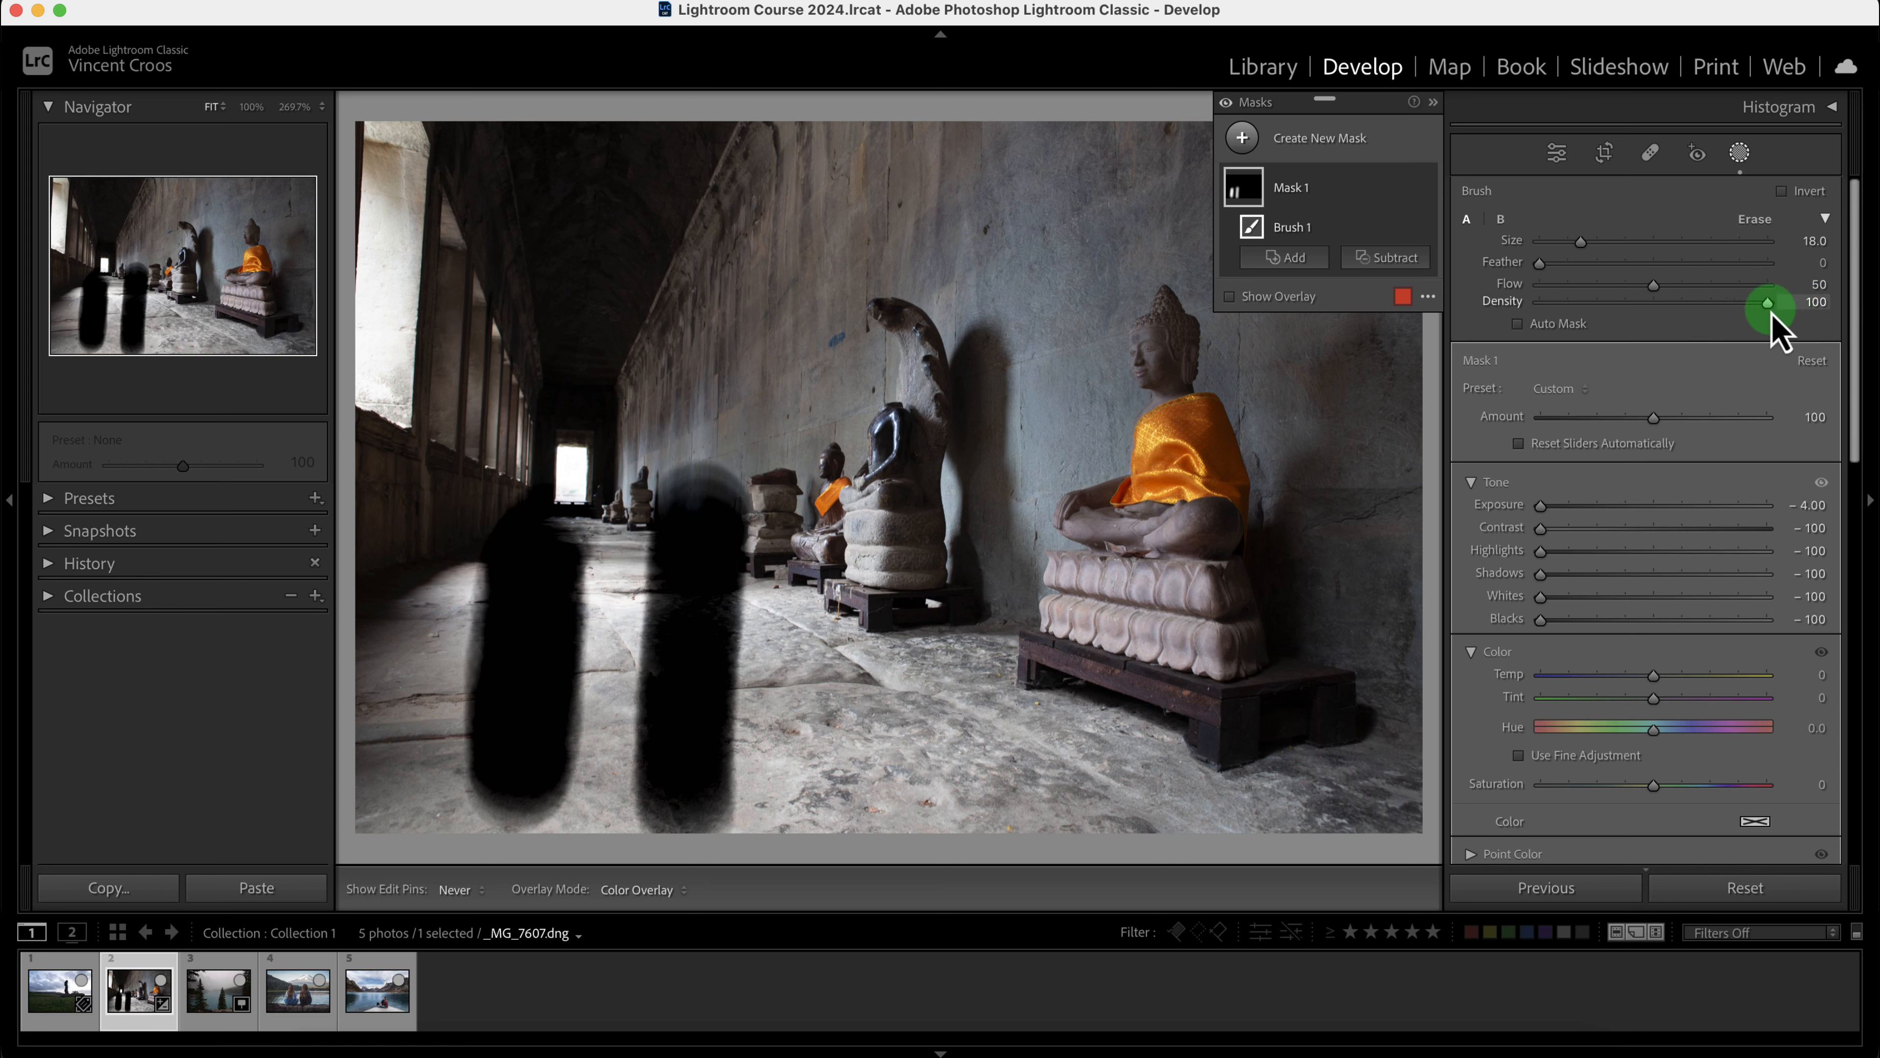
- Lower the brush density to 50 and paint a third vertical stripe over the middle statue and the floor below it
drag(1769, 304, 1670, 306)
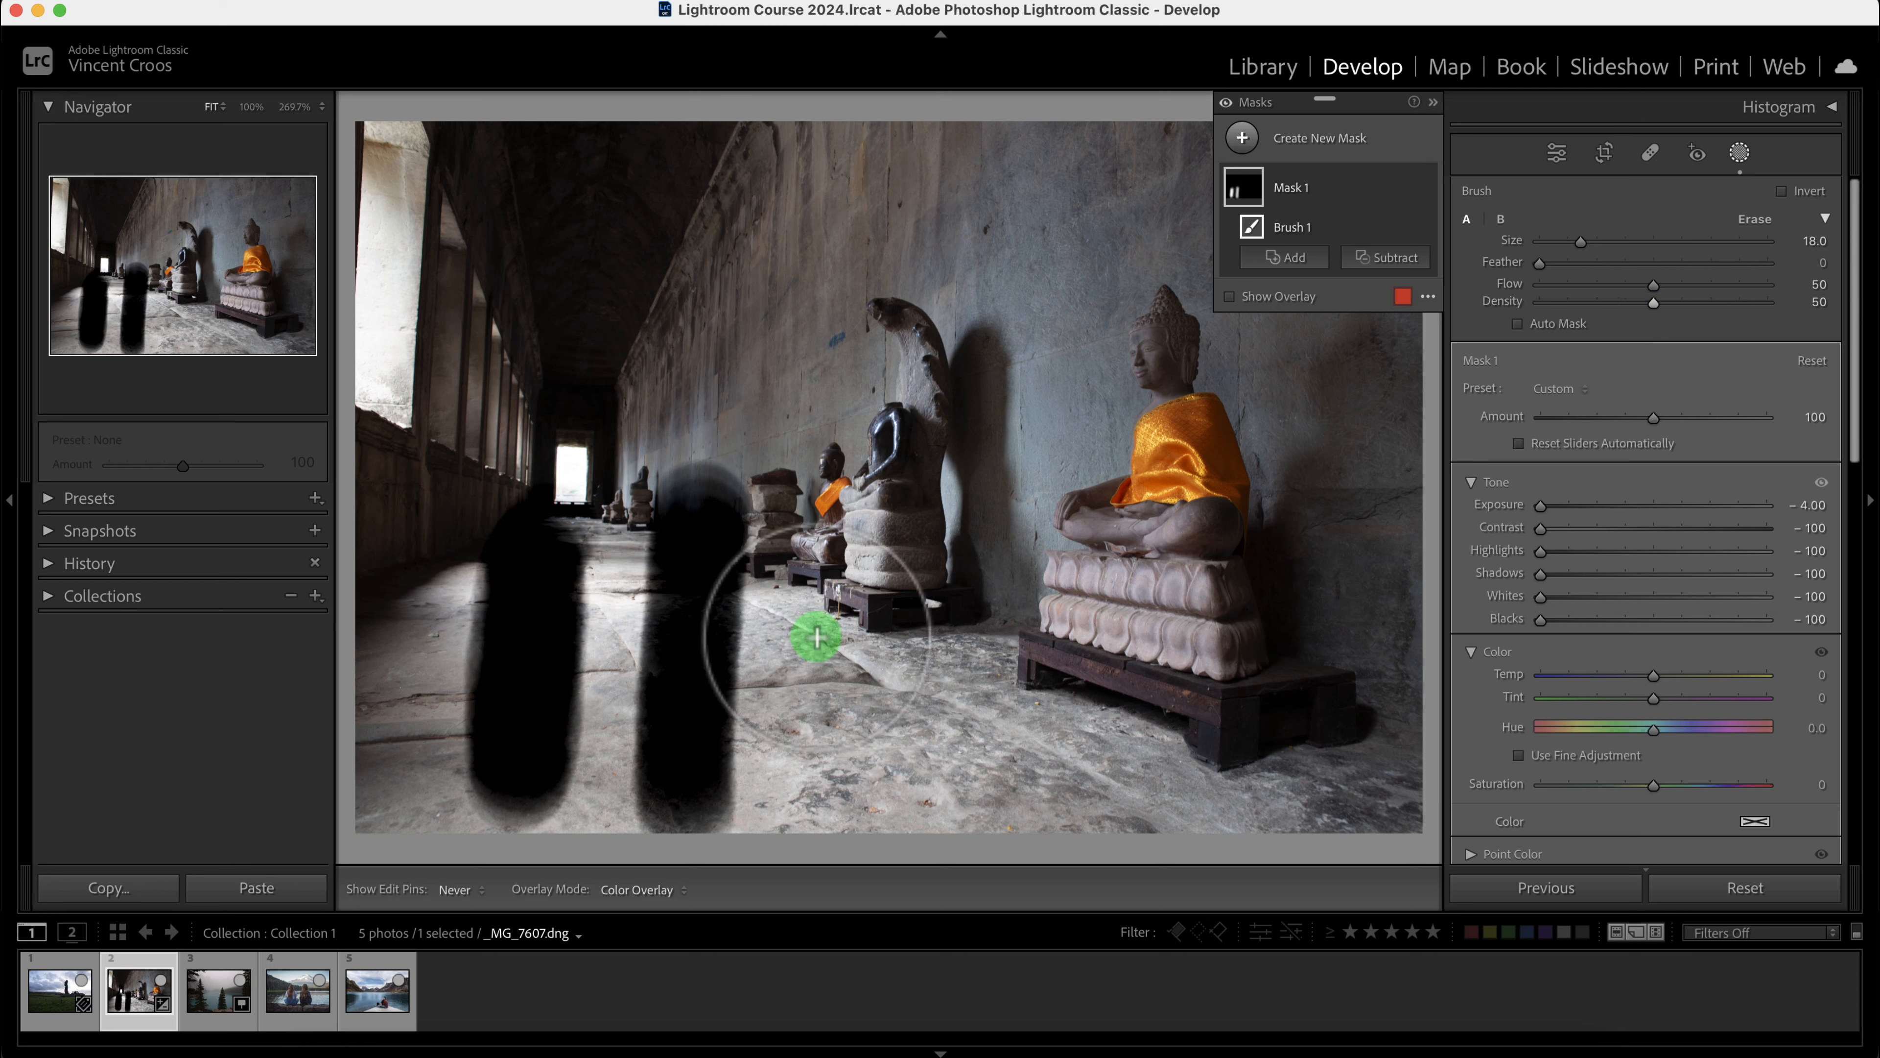
drag(868, 512, 865, 785)
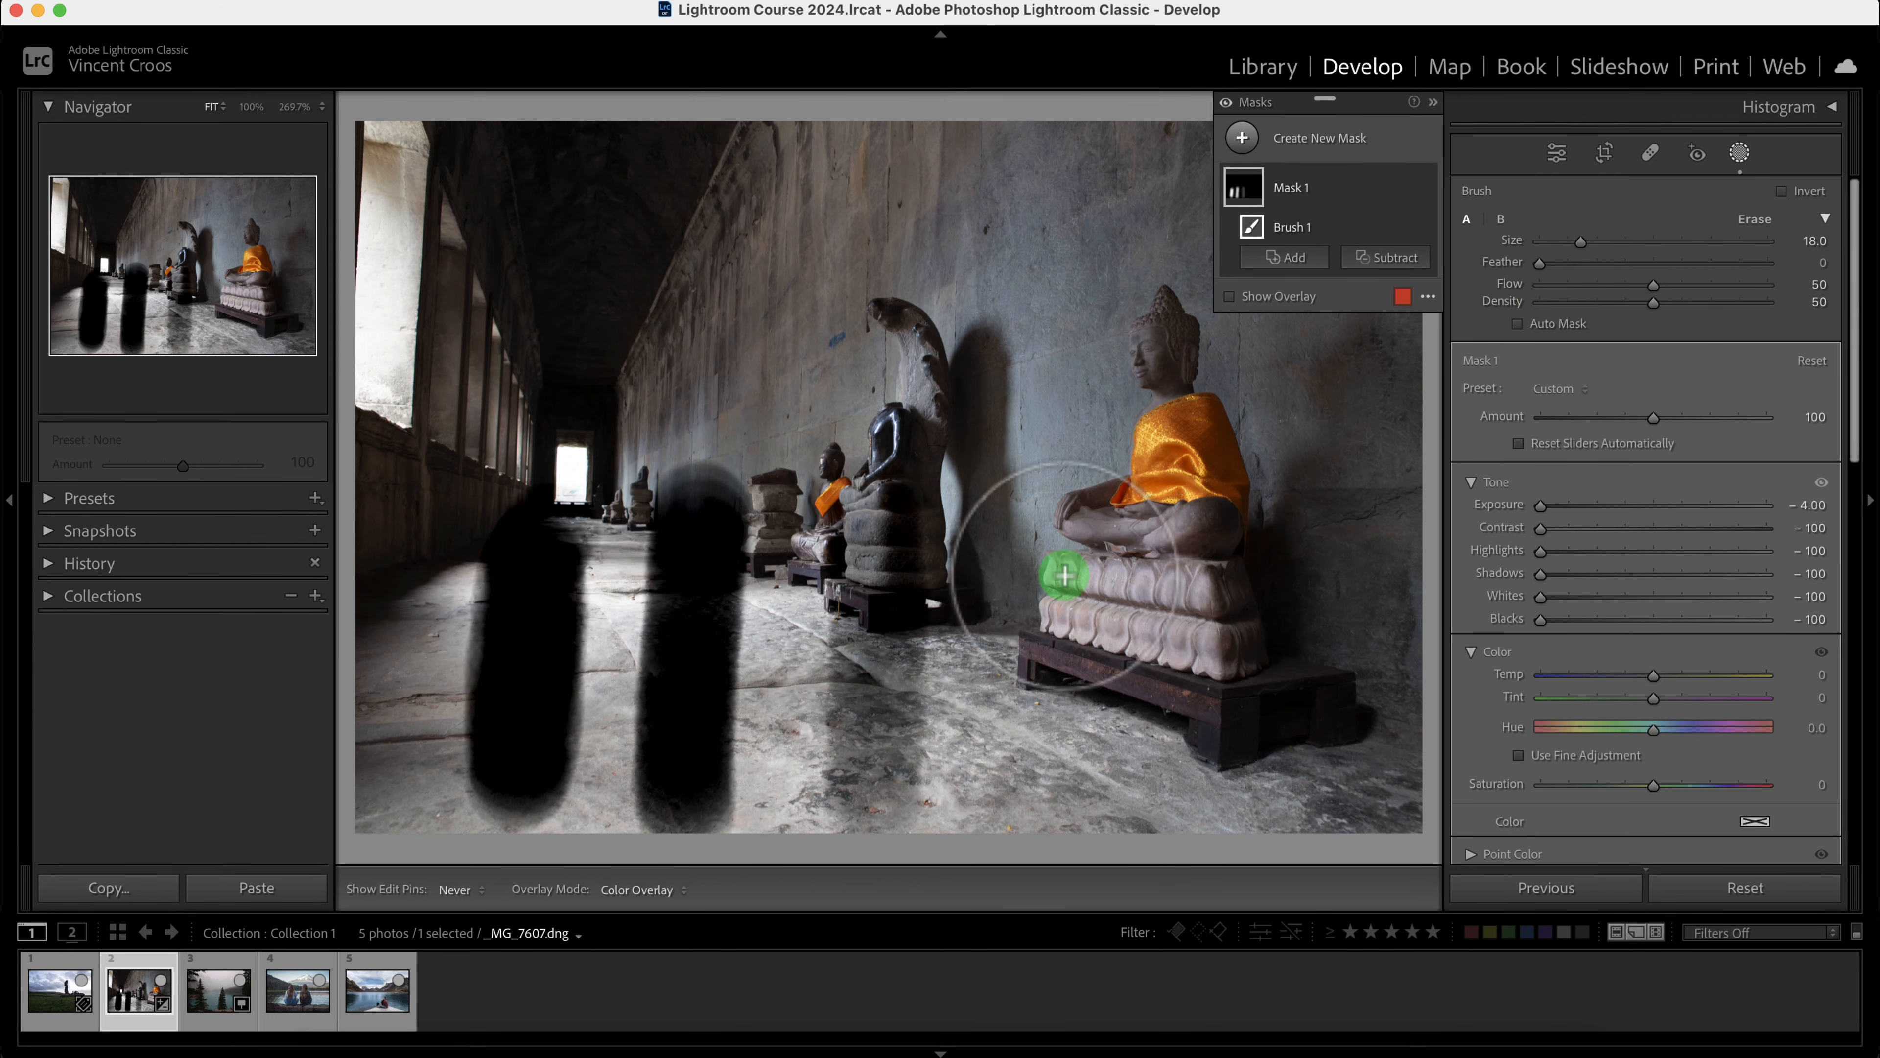
mouse_move(876, 538)
mouse_down()
mouse_move(873, 522)
mouse_move(860, 747)
mouse_move(888, 639)
mouse_move(869, 588)
mouse_move(885, 667)
mouse_move(852, 663)
mouse_move(869, 530)
mouse_move(870, 705)
mouse_move(860, 533)
mouse_move(879, 621)
mouse_up()
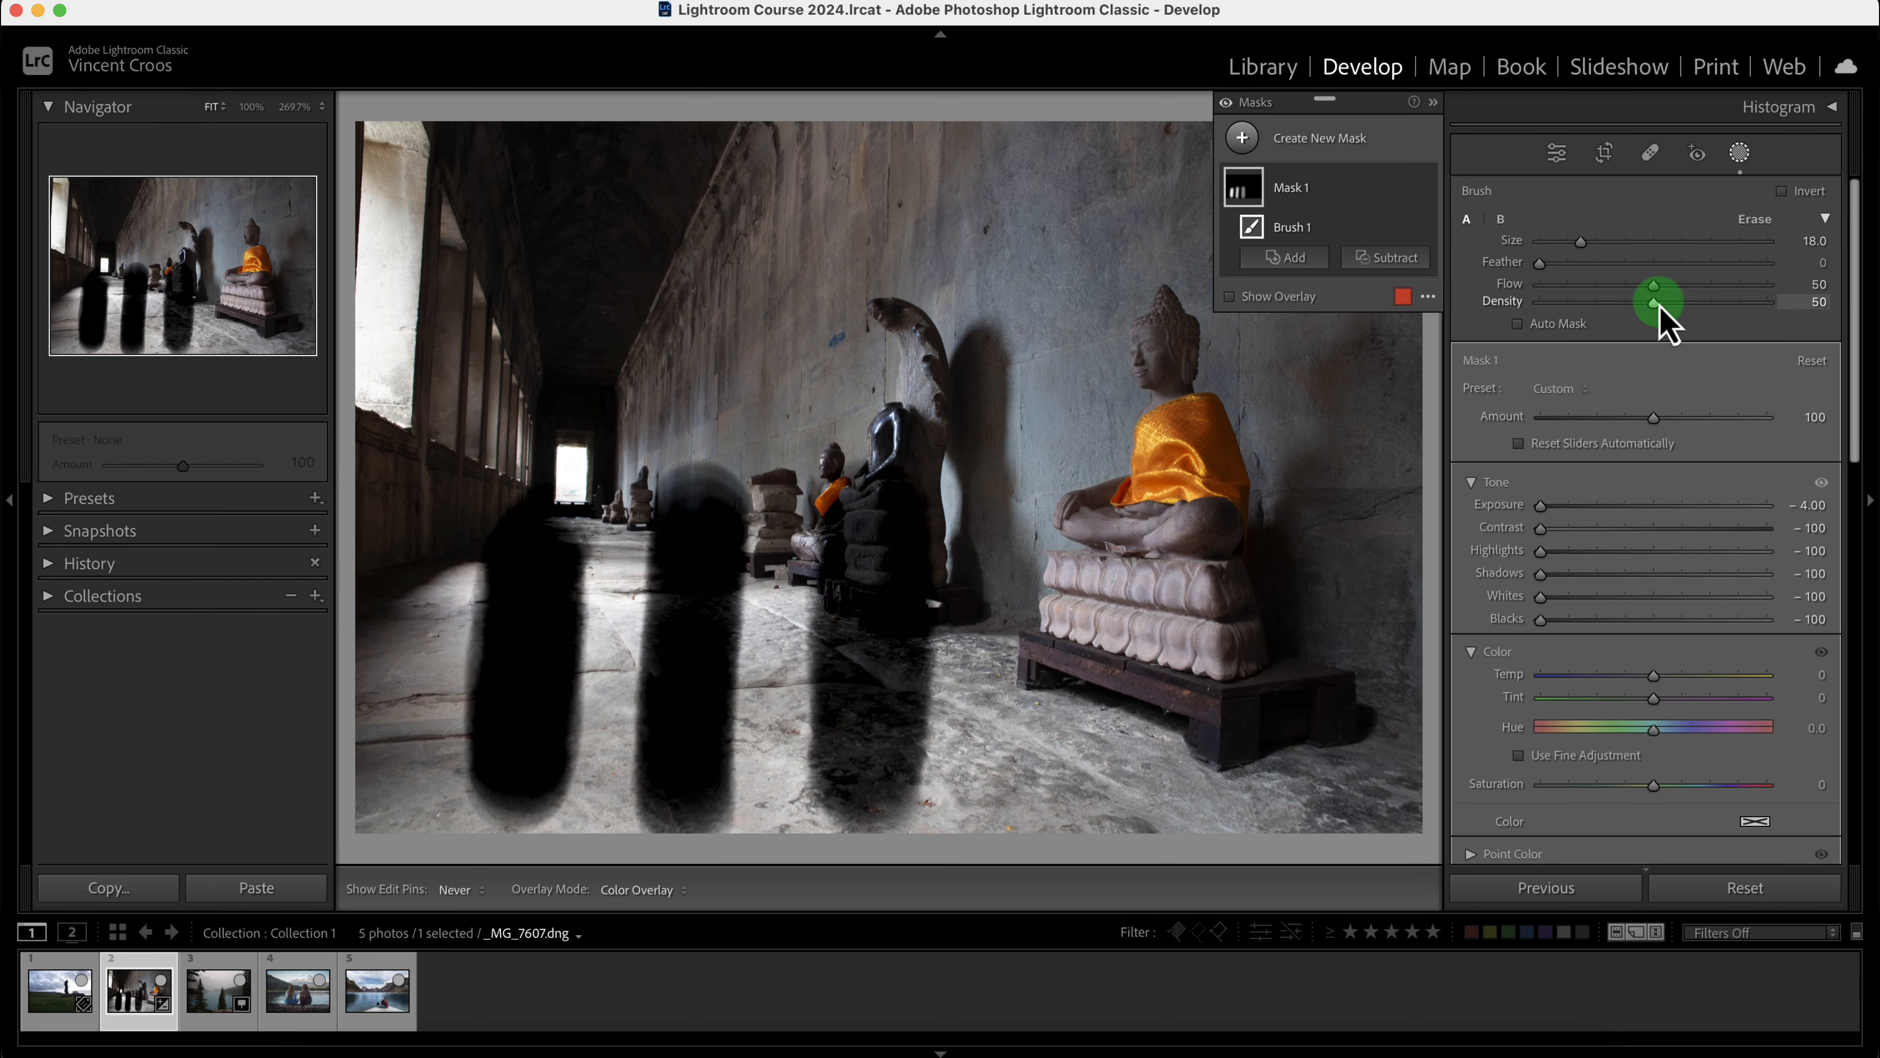
- Raise the brush density to 100 and repaint the third stripe over the middle statue and the floor below it
drag(1660, 304, 1759, 306)
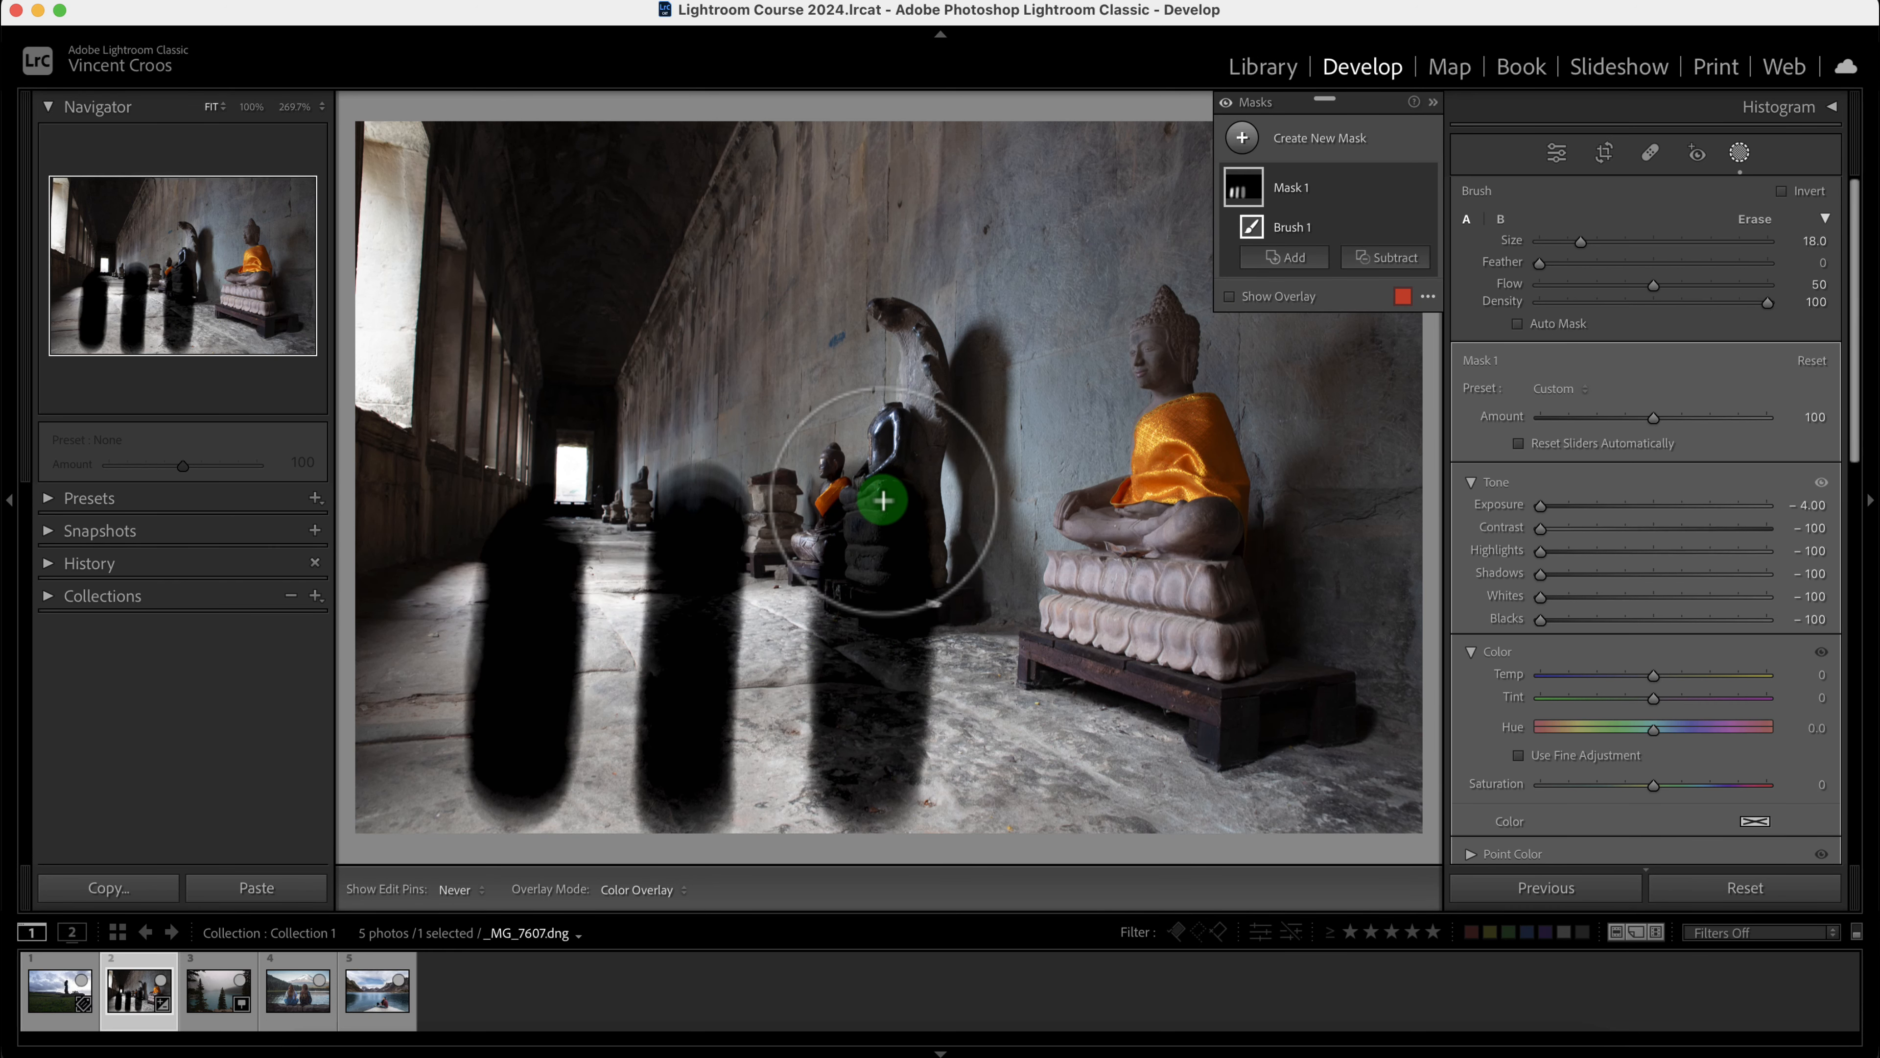
drag(882, 500, 855, 800)
- Lower the brush flow and paint a fourth vertical stripe with repeated strokes beside the large orange-robed statue
drag(1574, 289, 1594, 292)
drag(1047, 569, 1038, 798)
drag(1057, 522, 1041, 798)
drag(1062, 538, 1040, 811)
drag(1038, 489, 1050, 790)
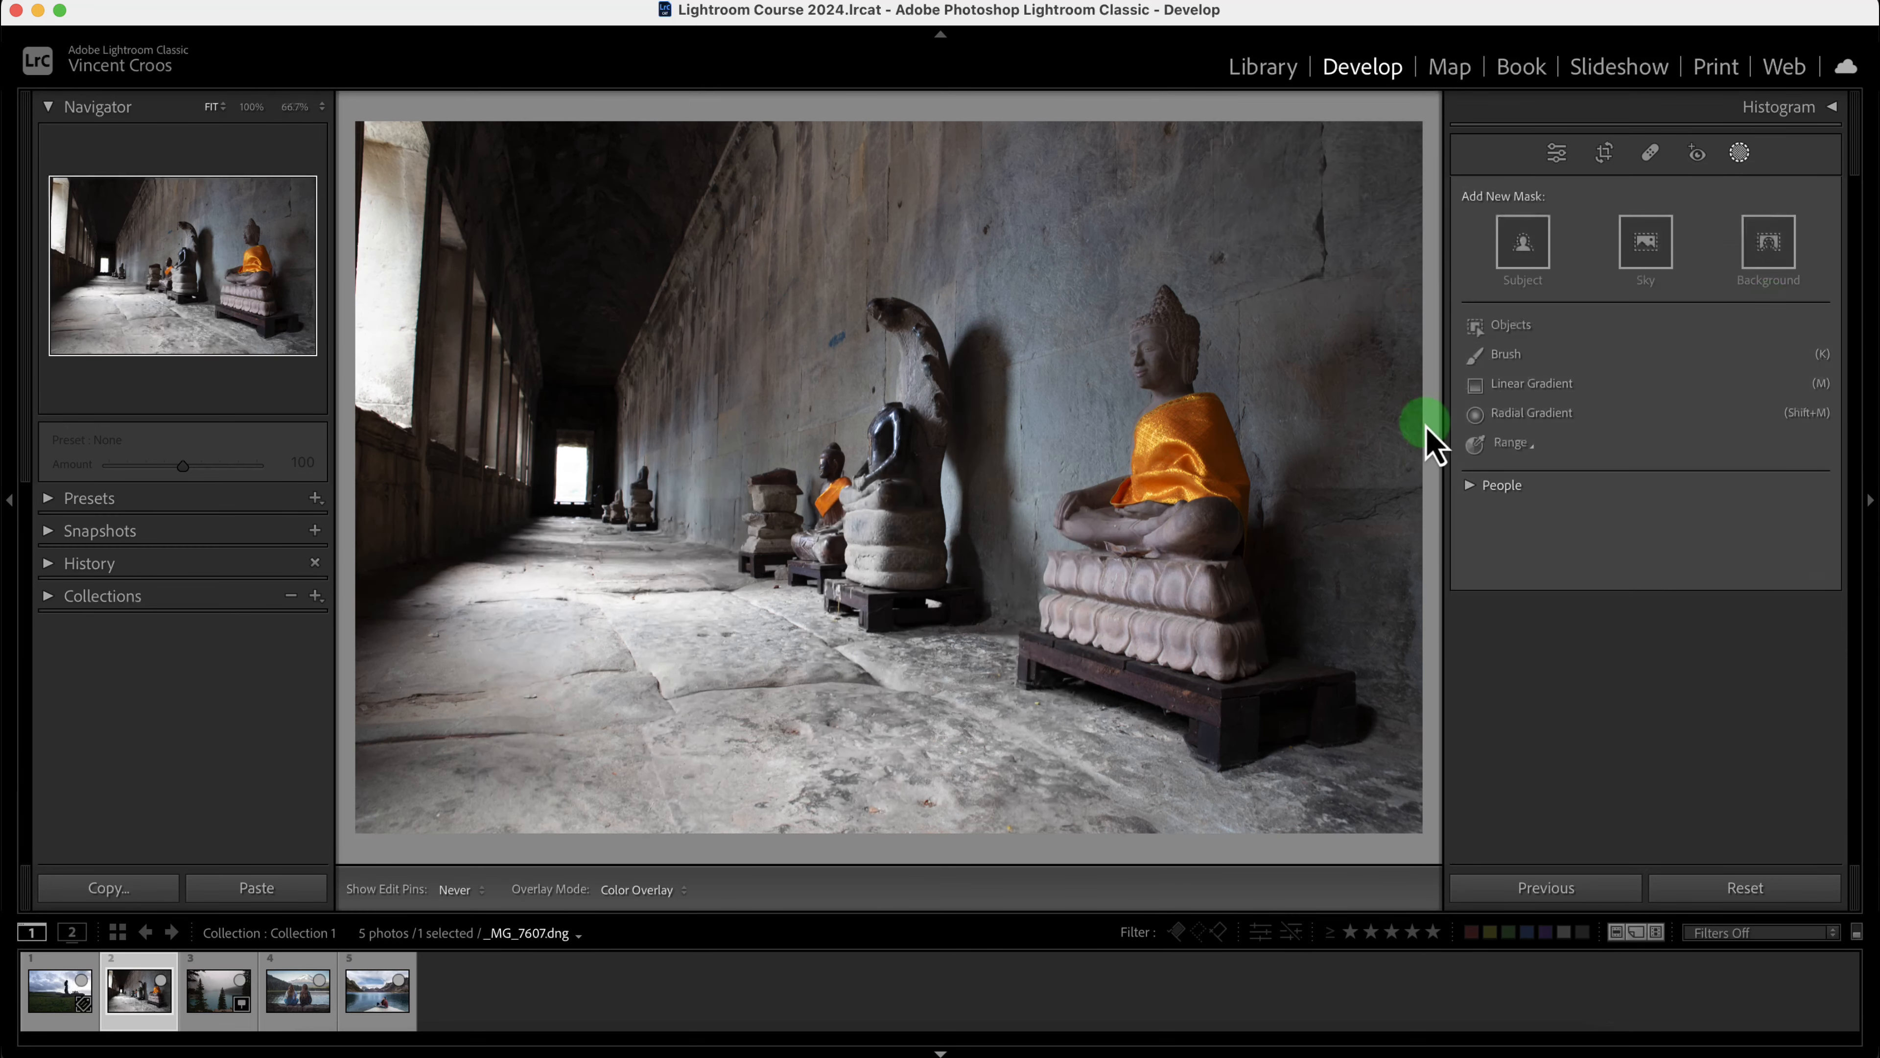
- Create a brush mask with size 8 and feather 12, paint down the bright left window pillar, and raise the feather to 100
click(1511, 356)
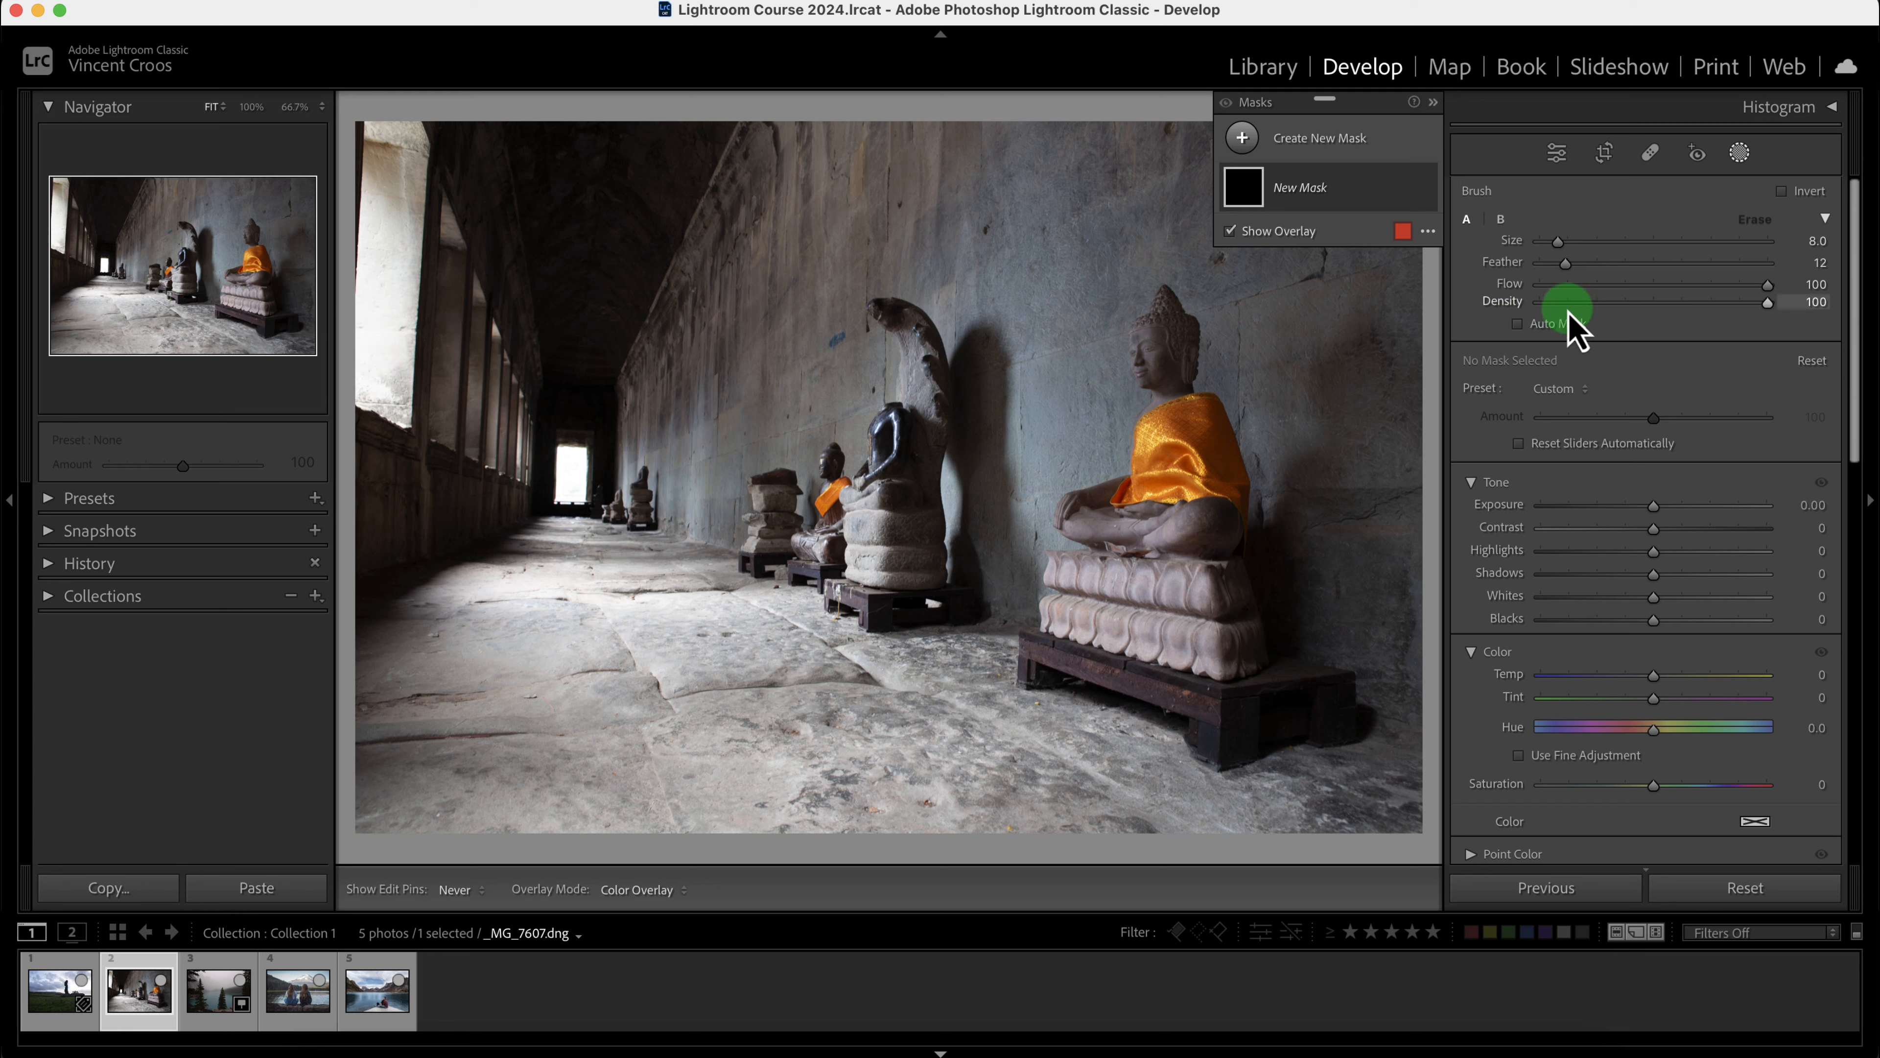
mouse_move(393, 141)
mouse_down()
mouse_move(408, 187)
mouse_move(395, 266)
mouse_move(392, 147)
mouse_move(397, 342)
mouse_move(407, 231)
mouse_up()
mouse_move(1569, 260)
mouse_down()
mouse_move(1531, 267)
mouse_move(1789, 268)
mouse_up()
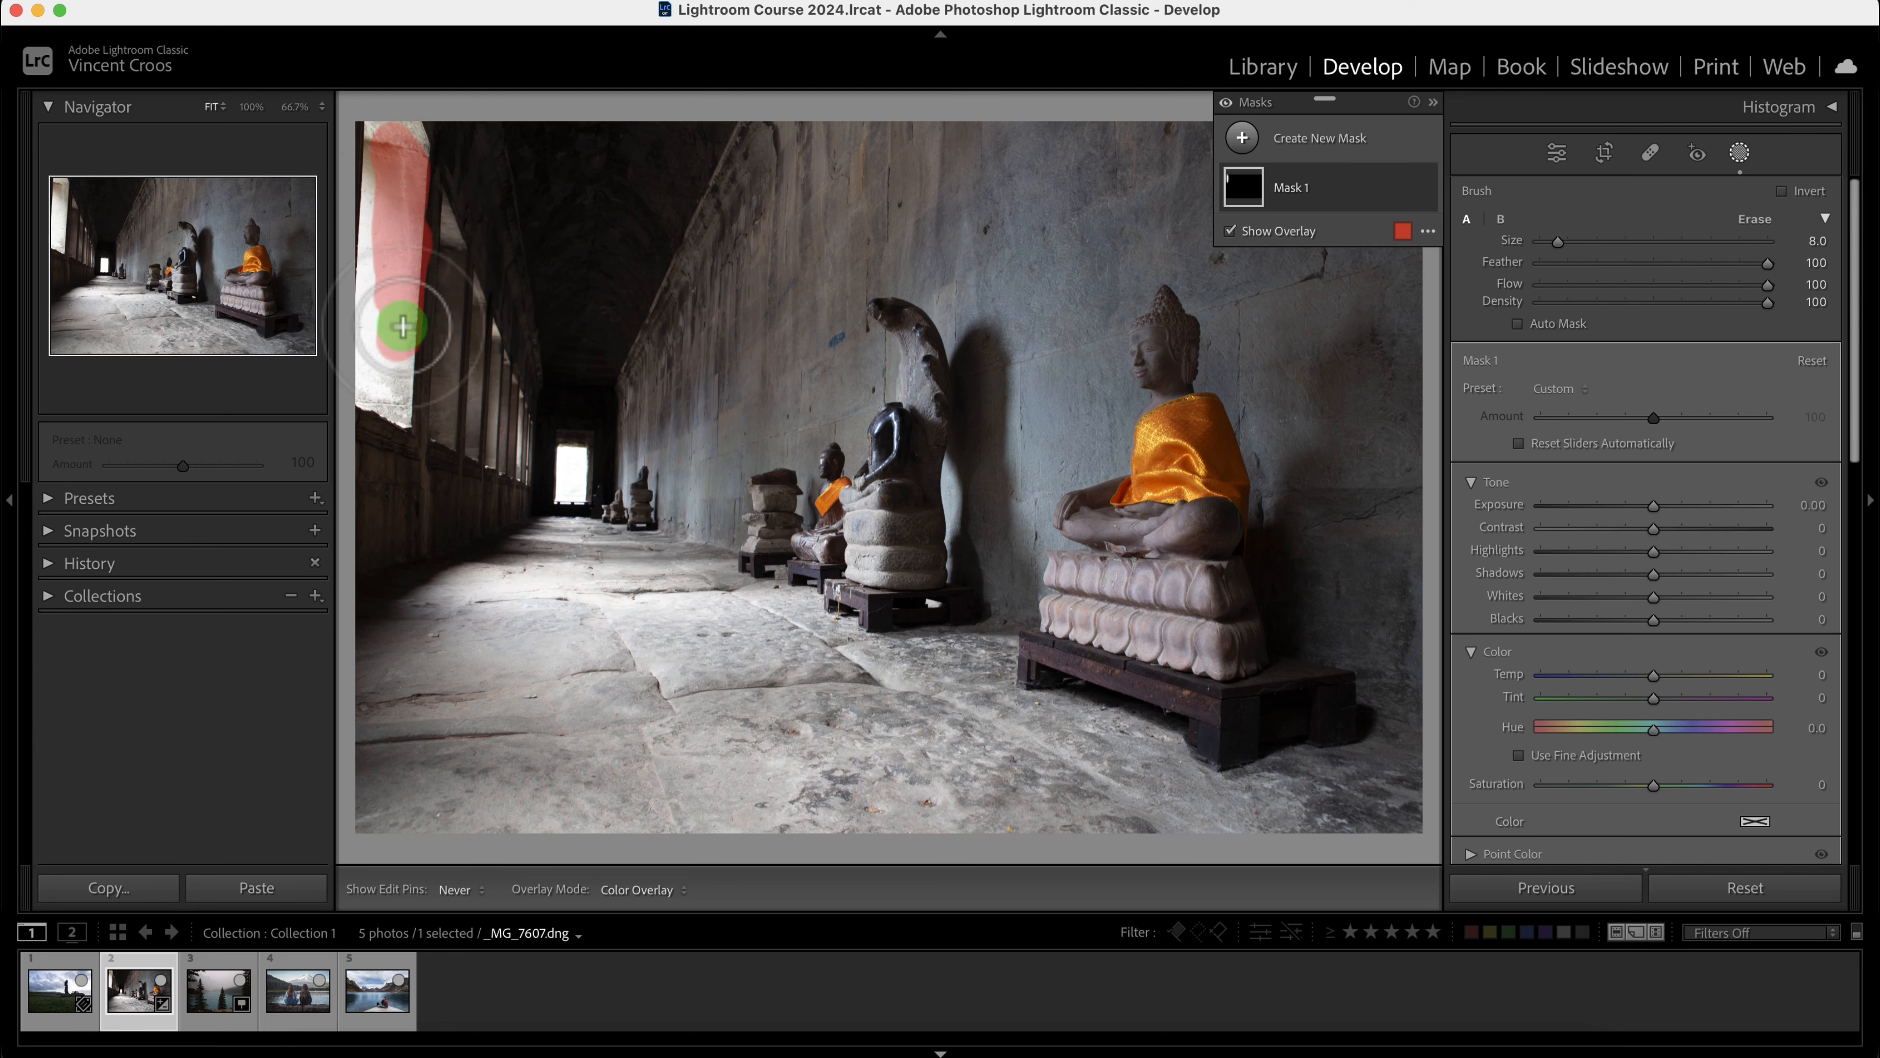
key(z)
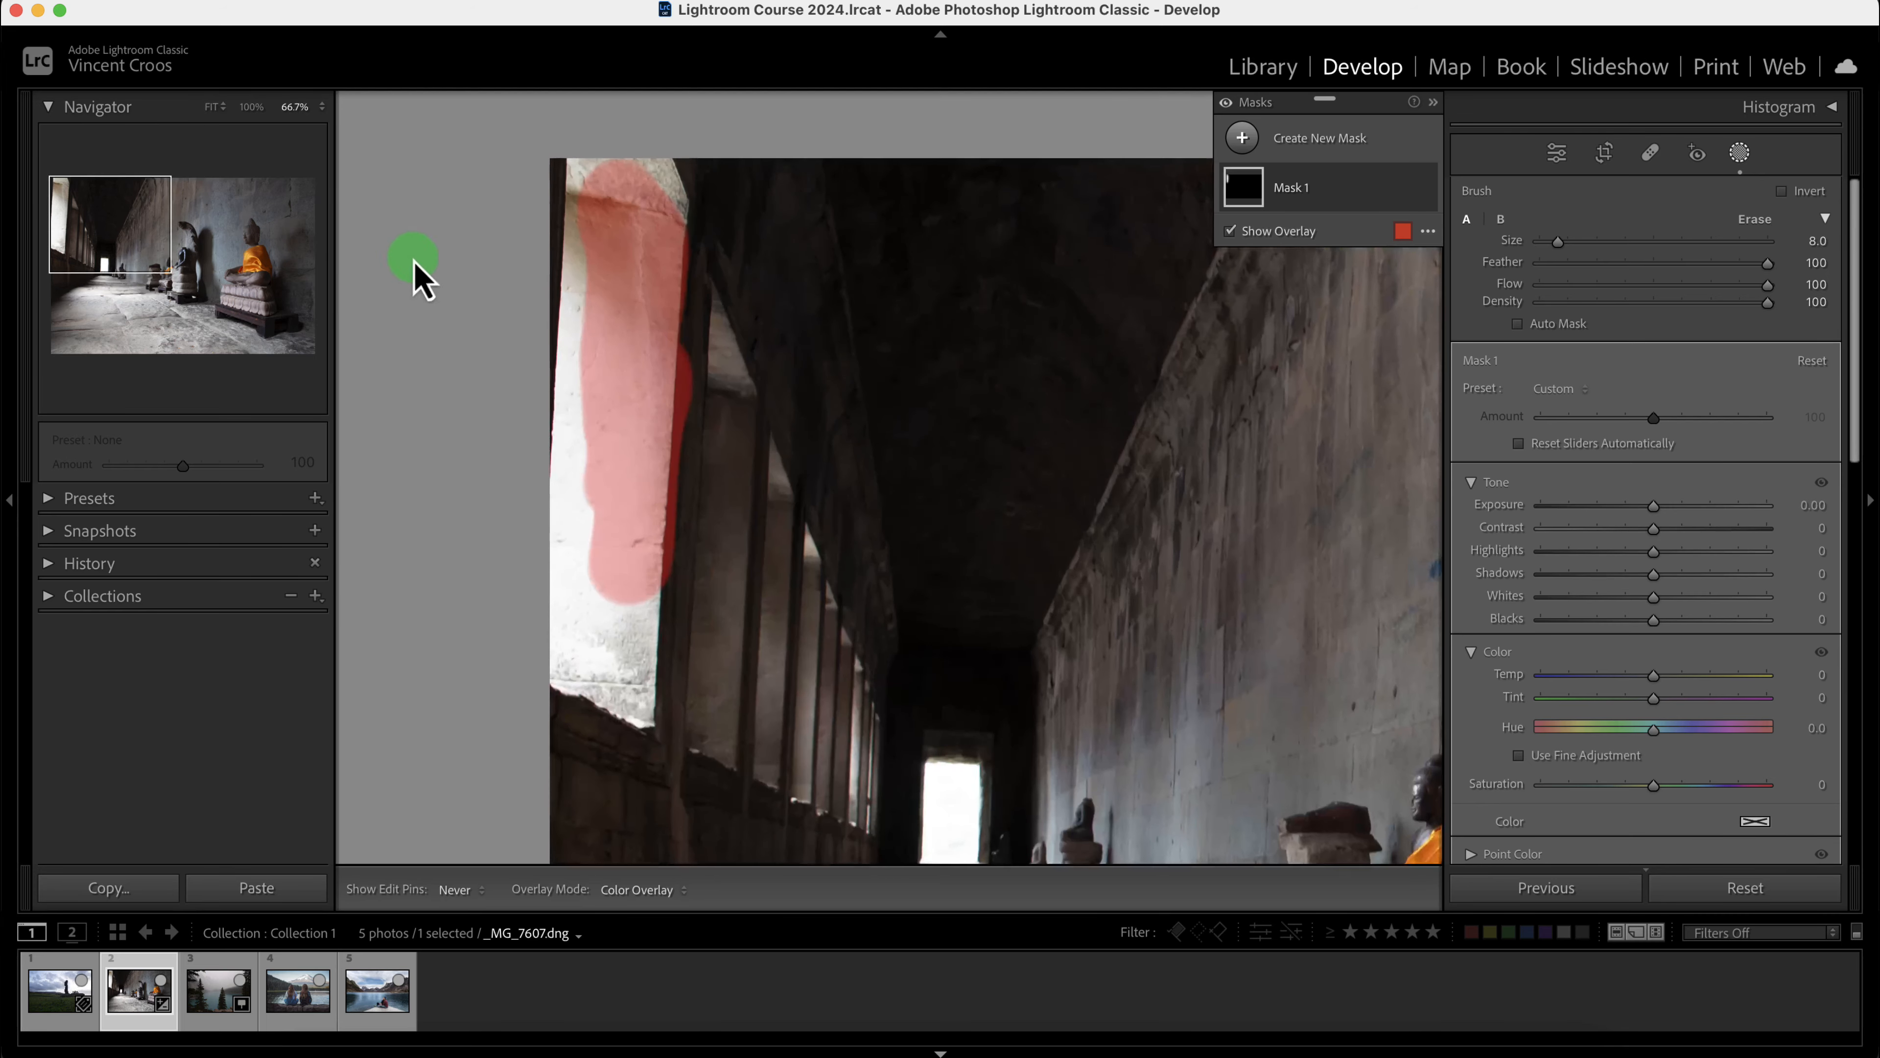
- Erase the overspill along the pillar's right edge and paint its upper-left corner with feather 100
drag(641, 318, 759, 341)
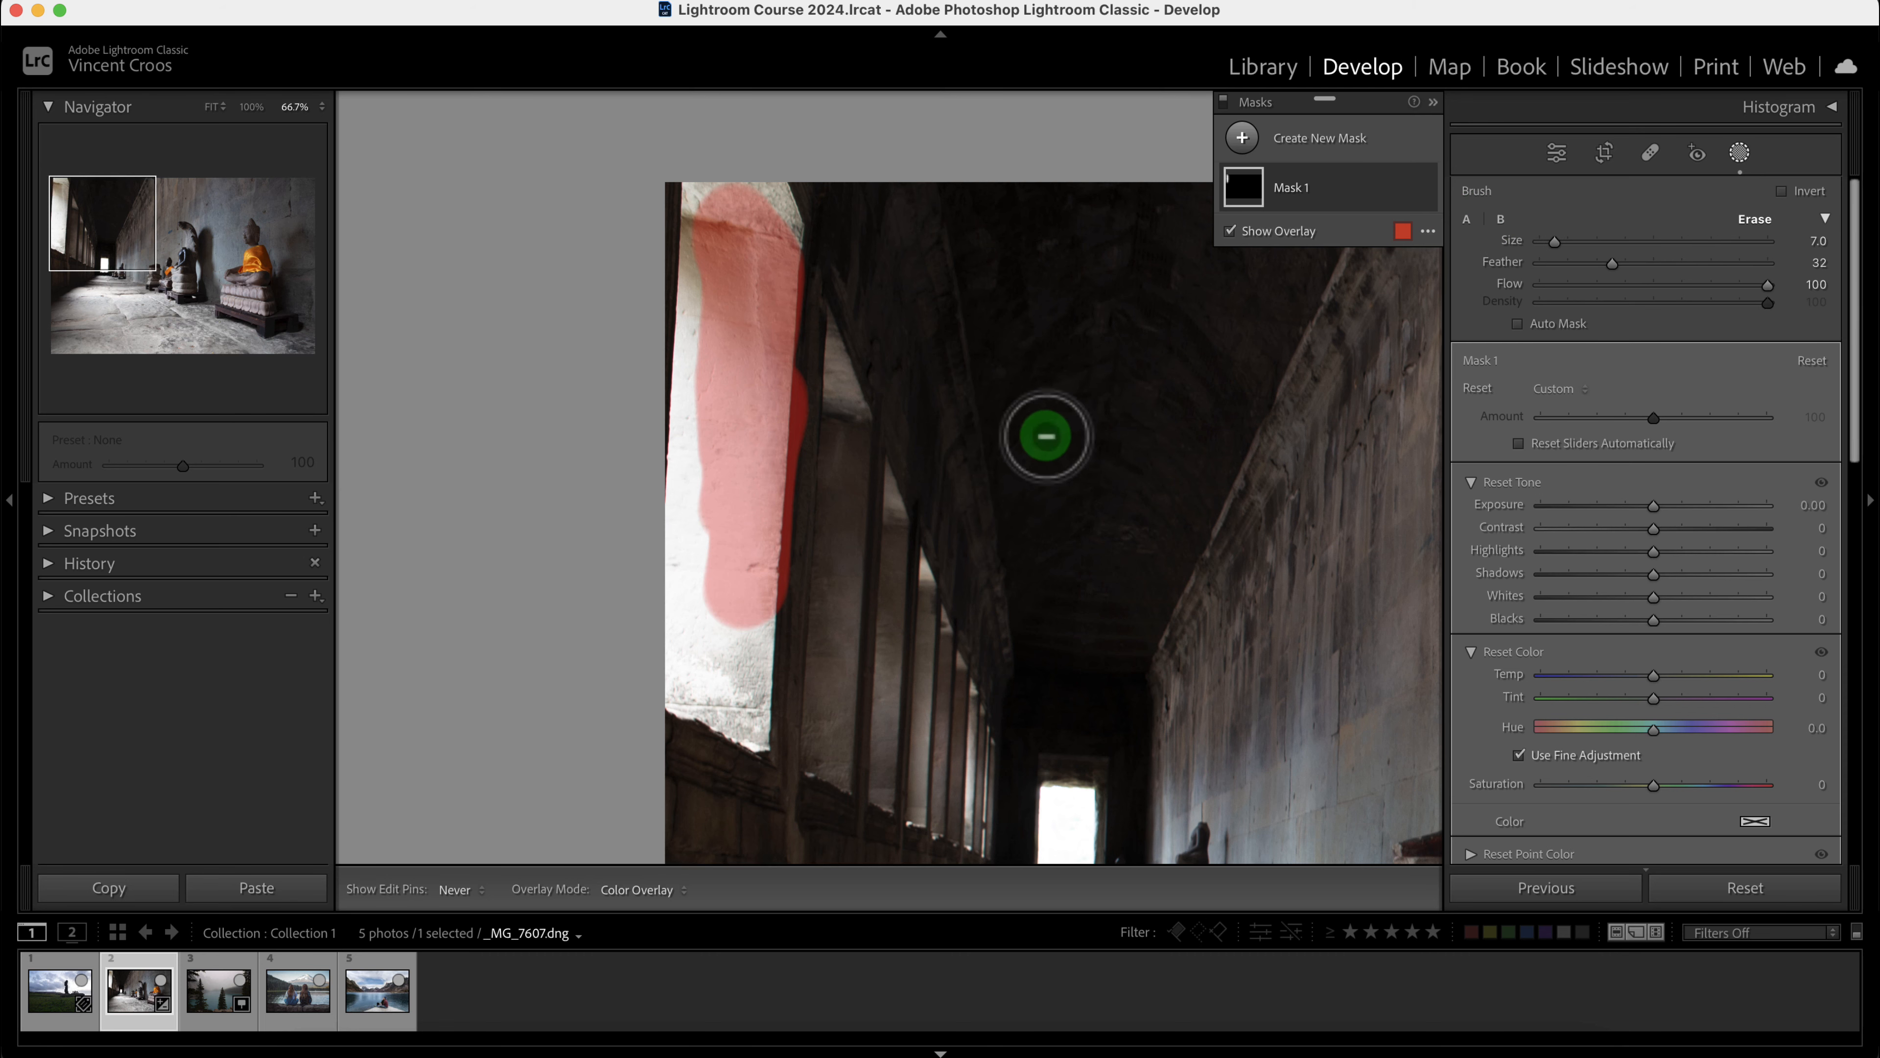
key(alt)
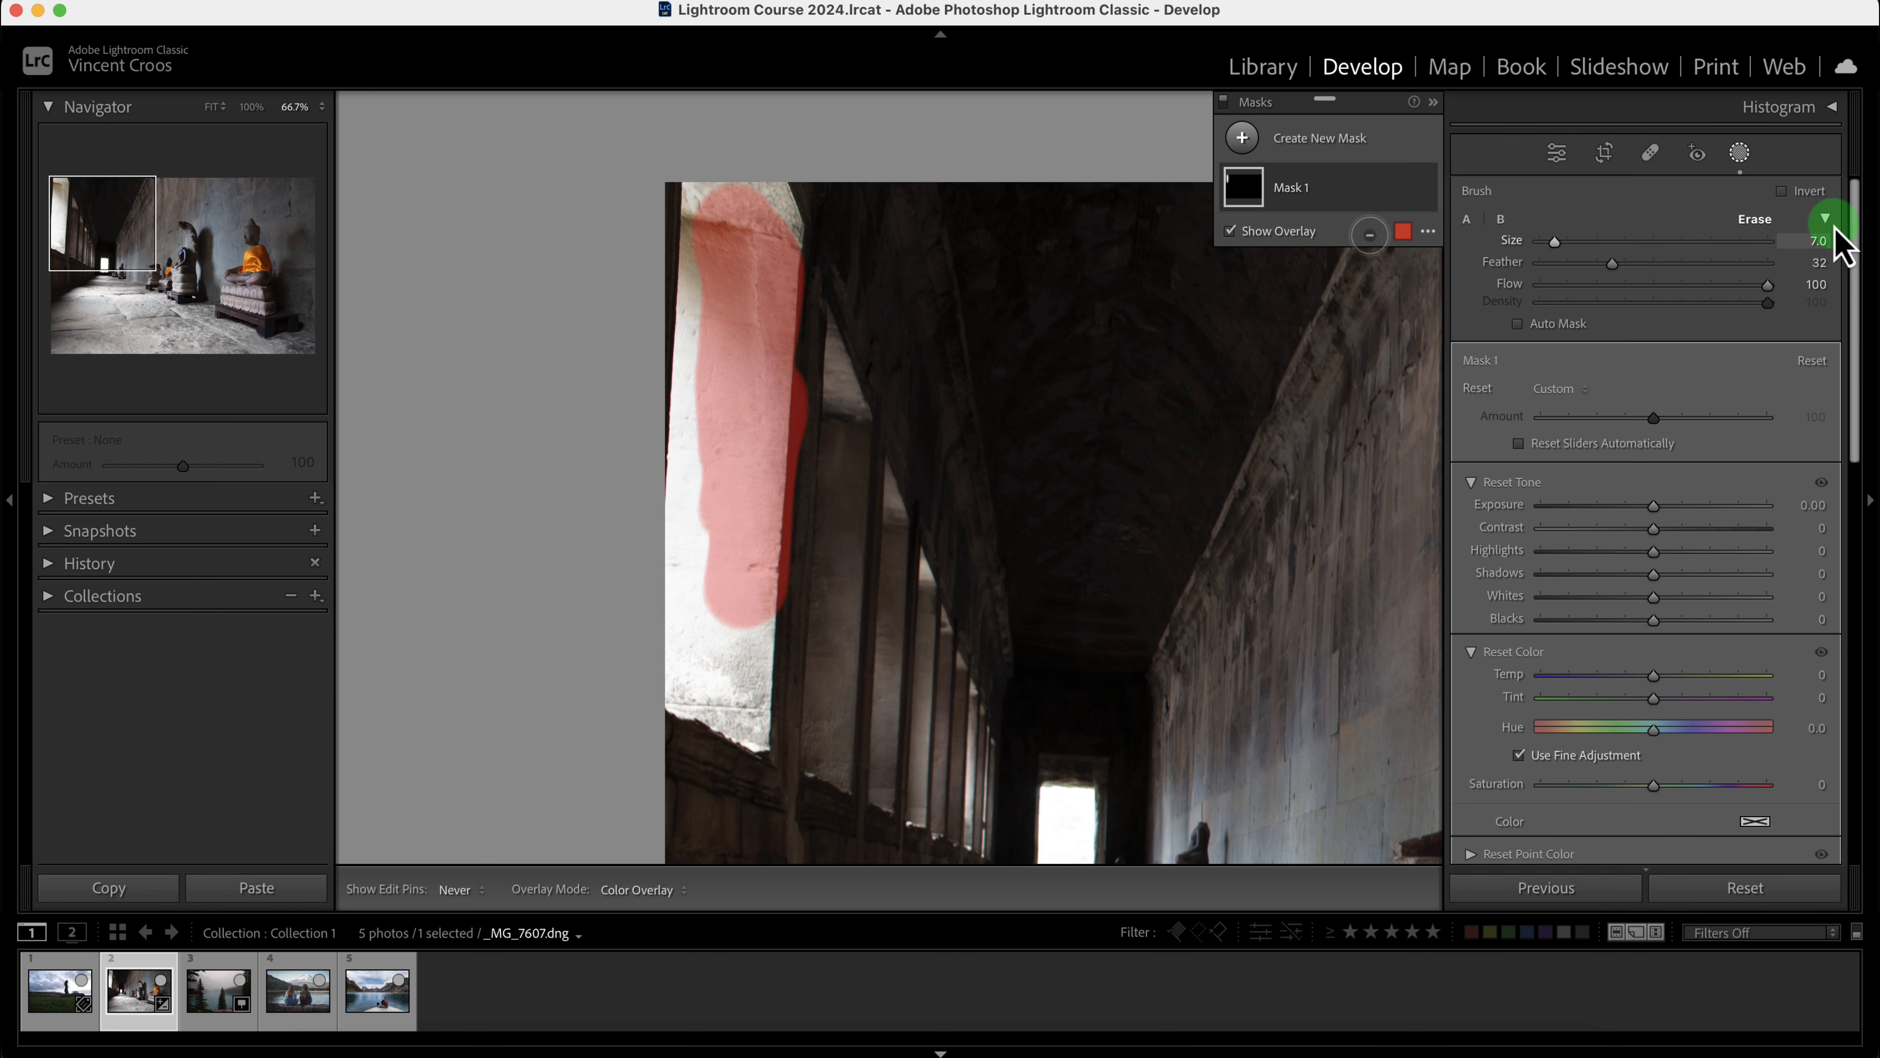
mouse_move(815, 375)
mouse_down()
mouse_move(791, 619)
mouse_move(814, 260)
mouse_move(807, 321)
mouse_up()
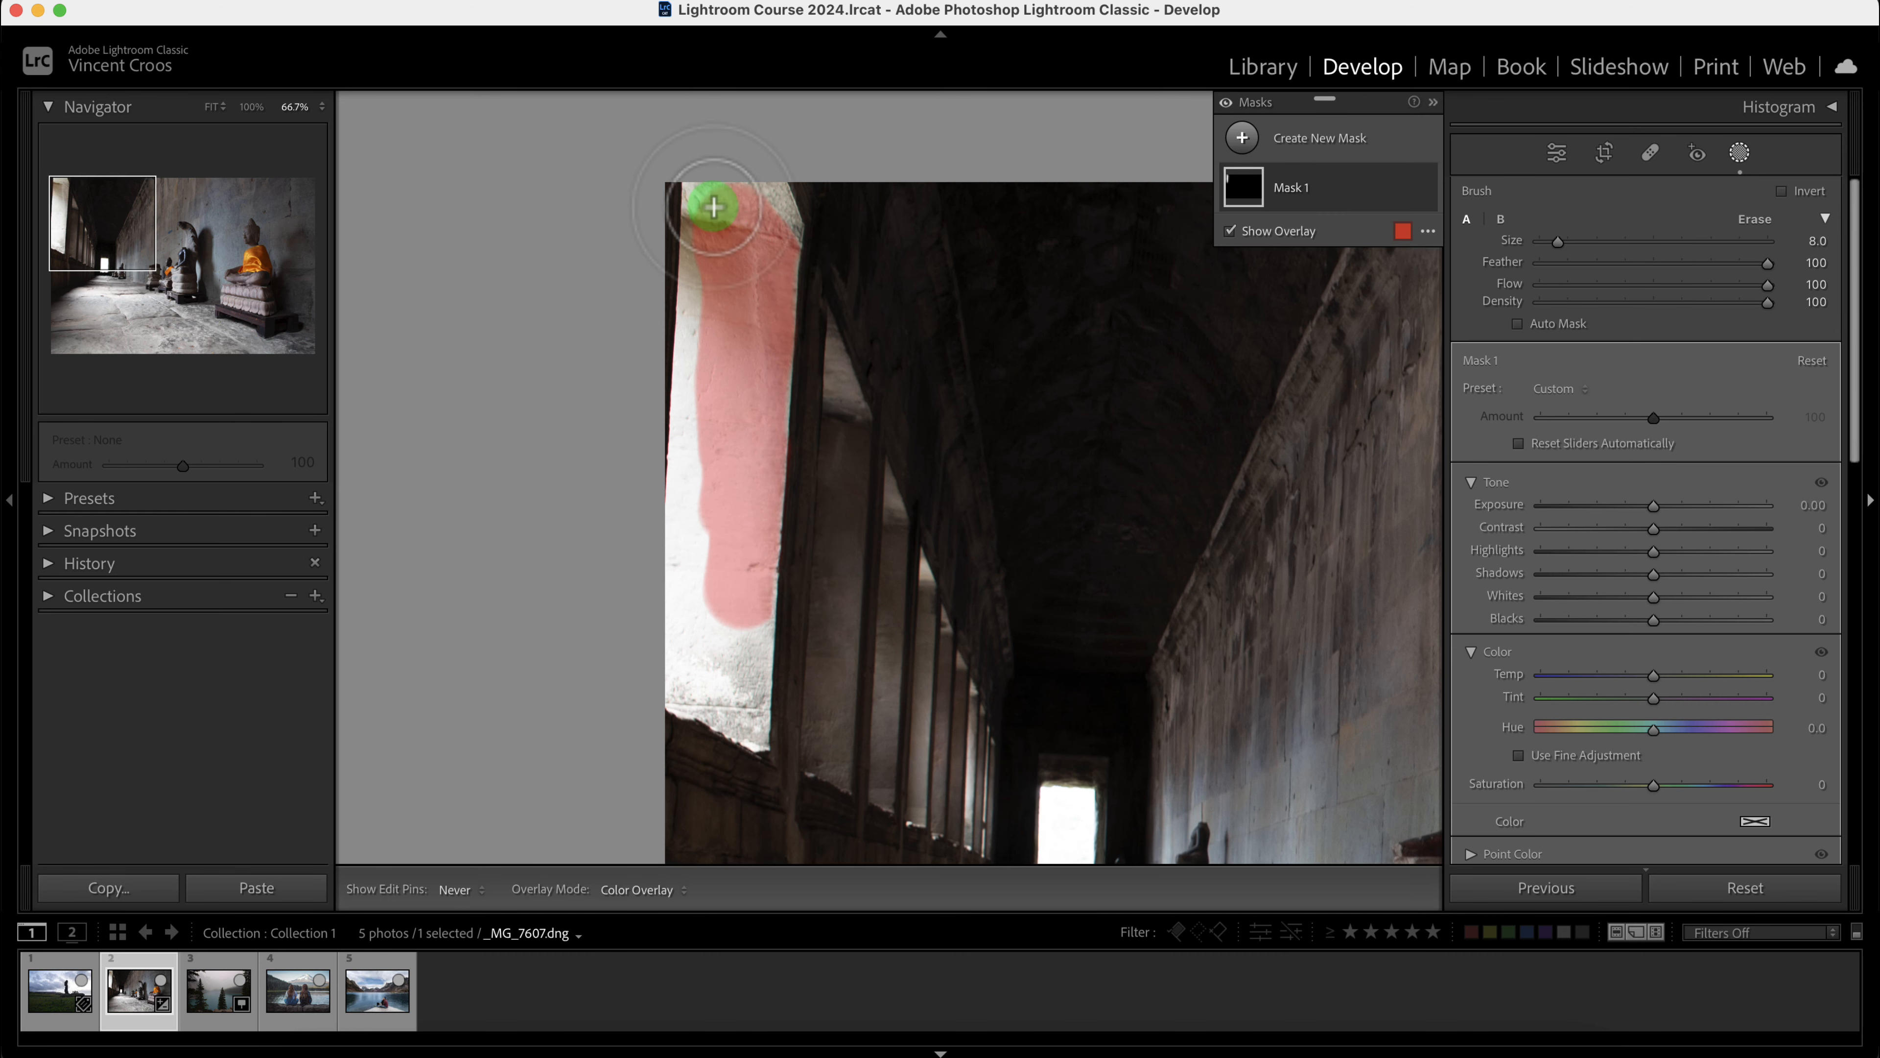
drag(704, 215, 688, 204)
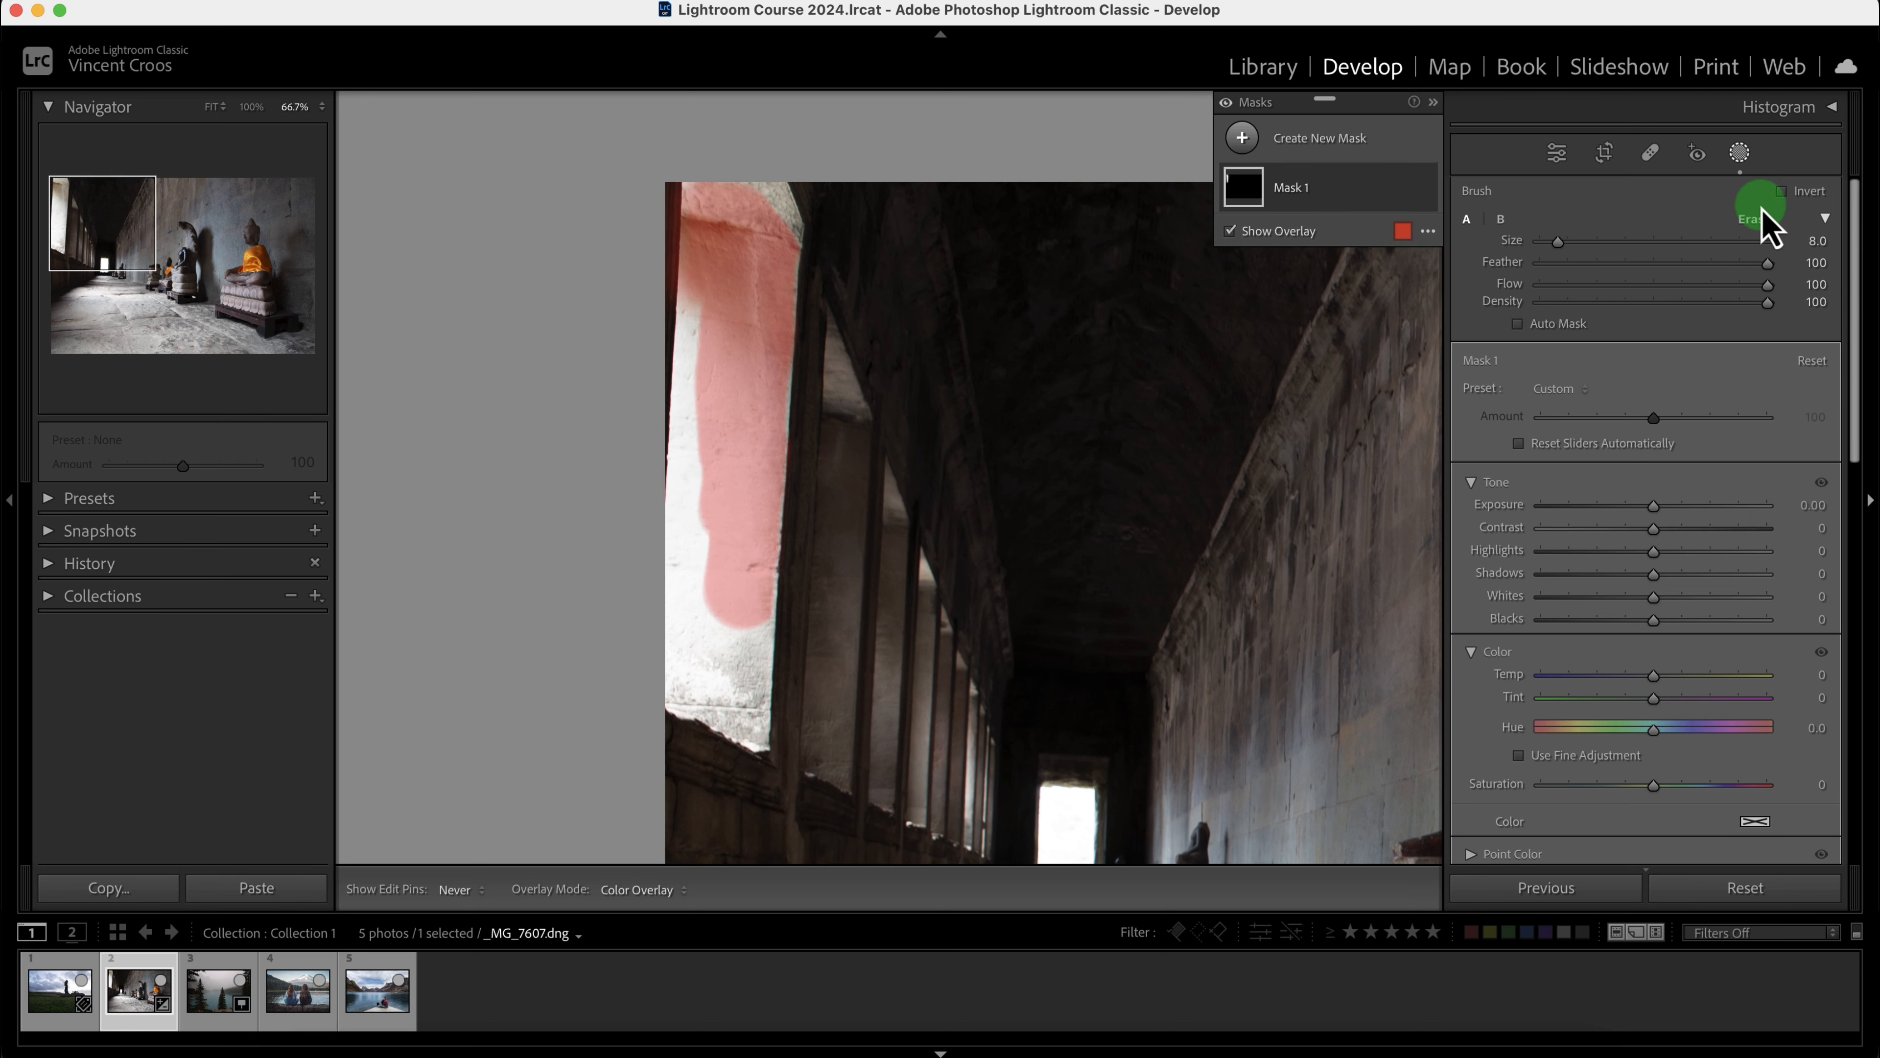
- Mask the rest of the pillar with feather 13, cleaning its edges, and set the mask's Highlights to −50
mouse_move(1768, 263)
mouse_down()
mouse_move(1504, 270)
mouse_move(1595, 264)
mouse_up()
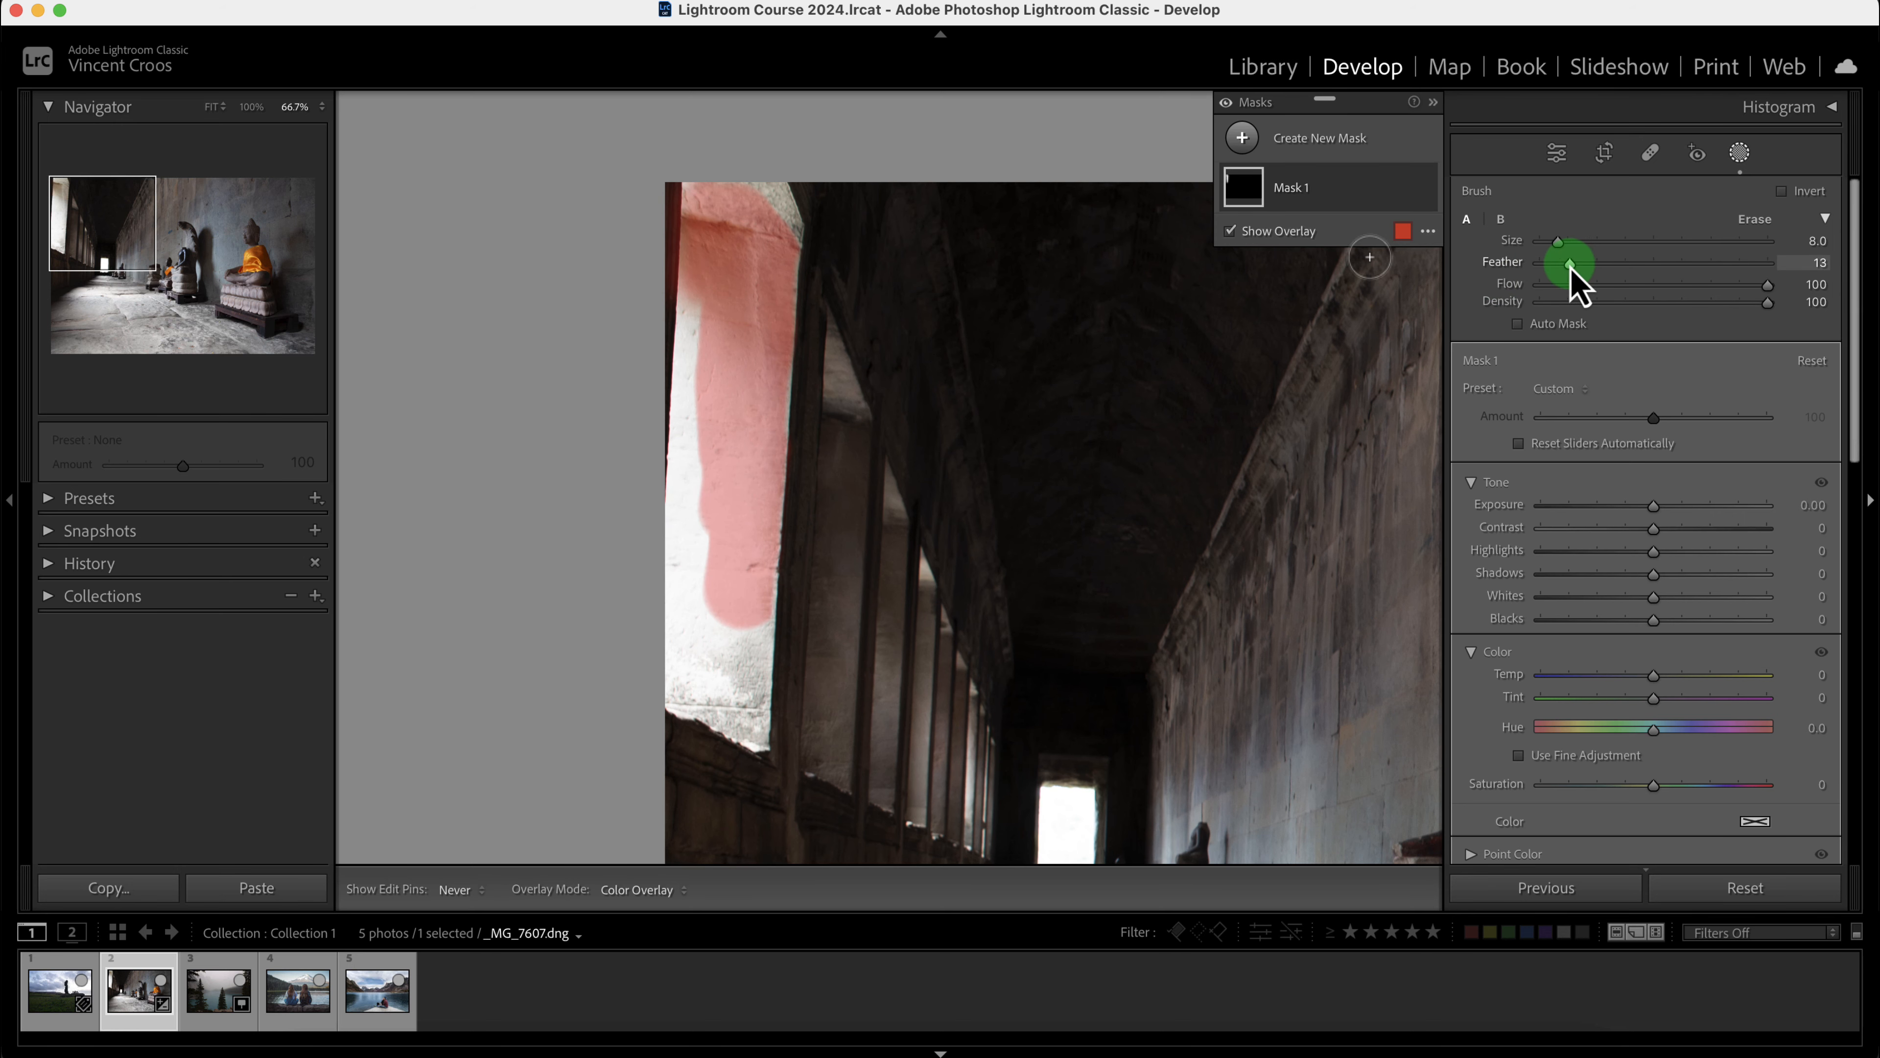
mouse_move(755, 272)
mouse_down()
mouse_move(695, 190)
mouse_move(671, 697)
mouse_move(747, 718)
mouse_move(745, 598)
mouse_move(712, 534)
mouse_move(711, 645)
mouse_move(797, 257)
mouse_move(736, 189)
mouse_up()
key(alt)
mouse_move(827, 231)
mouse_down()
mouse_move(818, 339)
mouse_move(805, 193)
mouse_move(820, 348)
mouse_up()
drag(711, 749, 692, 747)
mouse_move(664, 296)
mouse_down()
mouse_move(648, 437)
mouse_move(665, 210)
mouse_move(700, 186)
mouse_up()
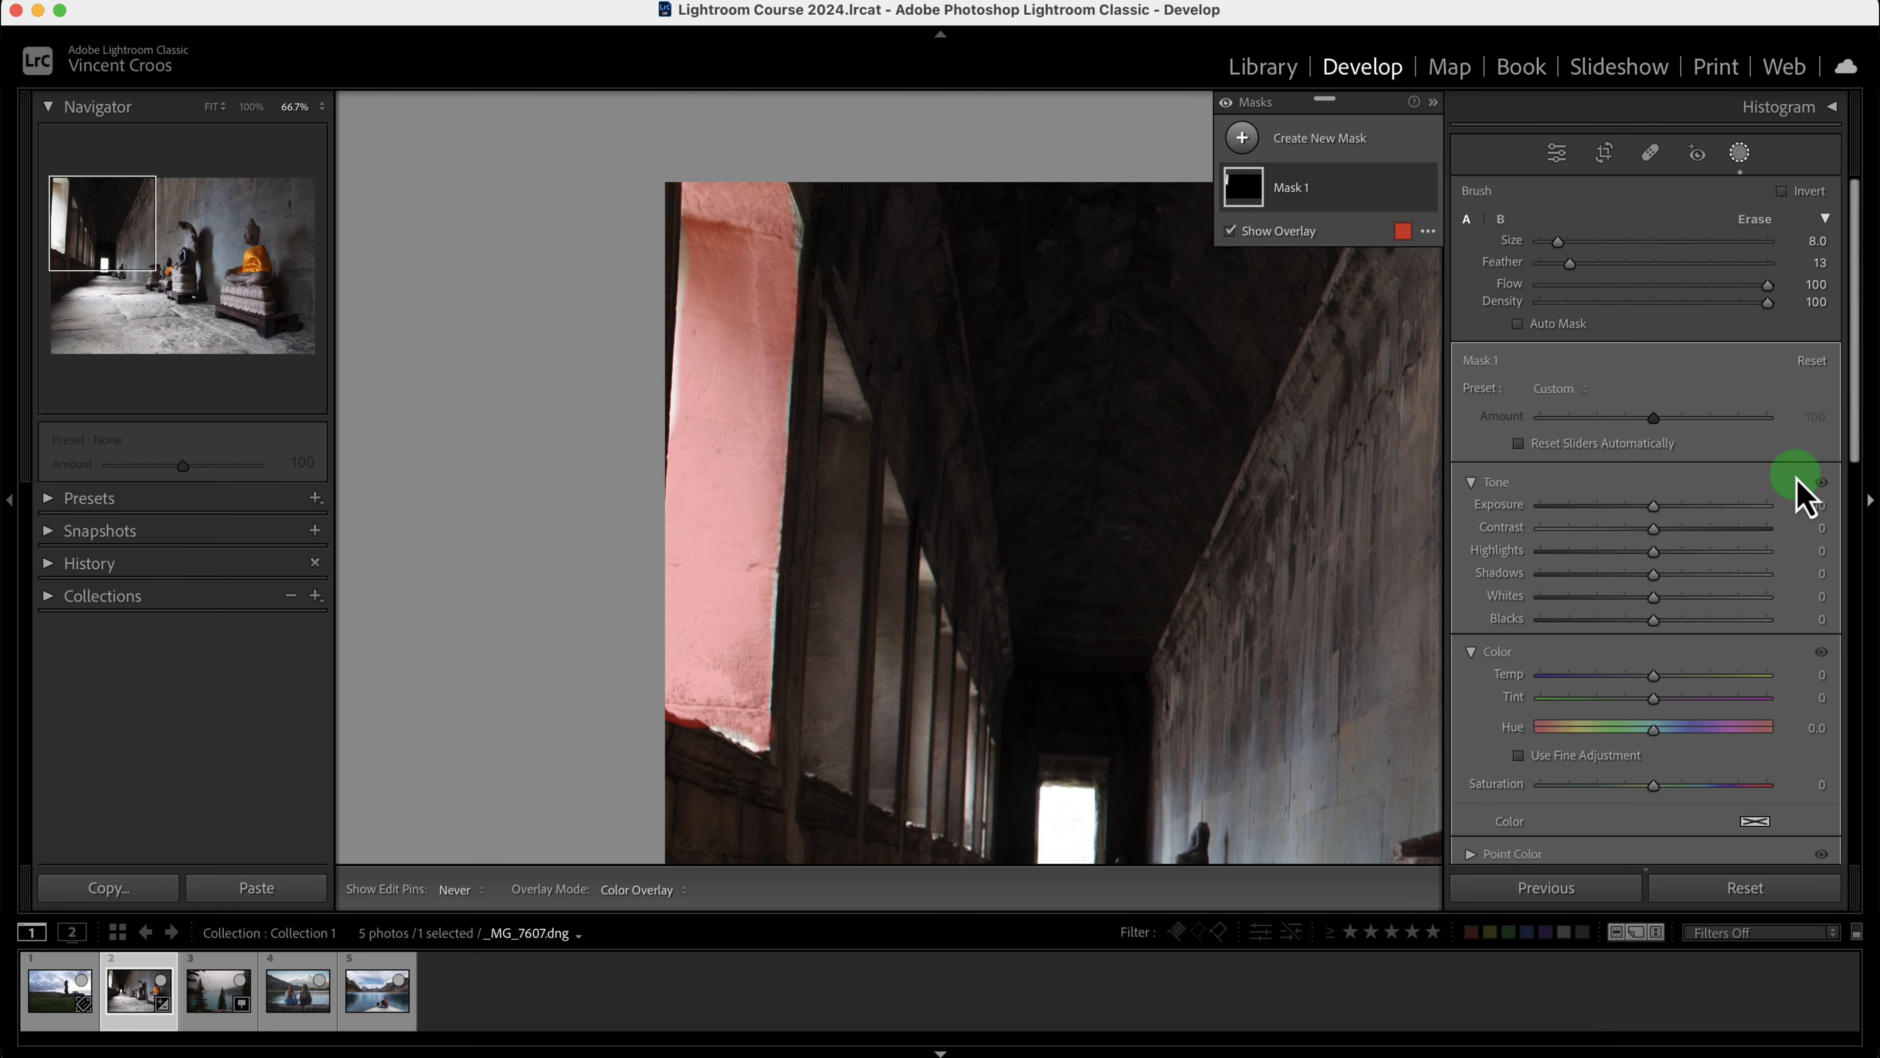
drag(1653, 551, 1611, 561)
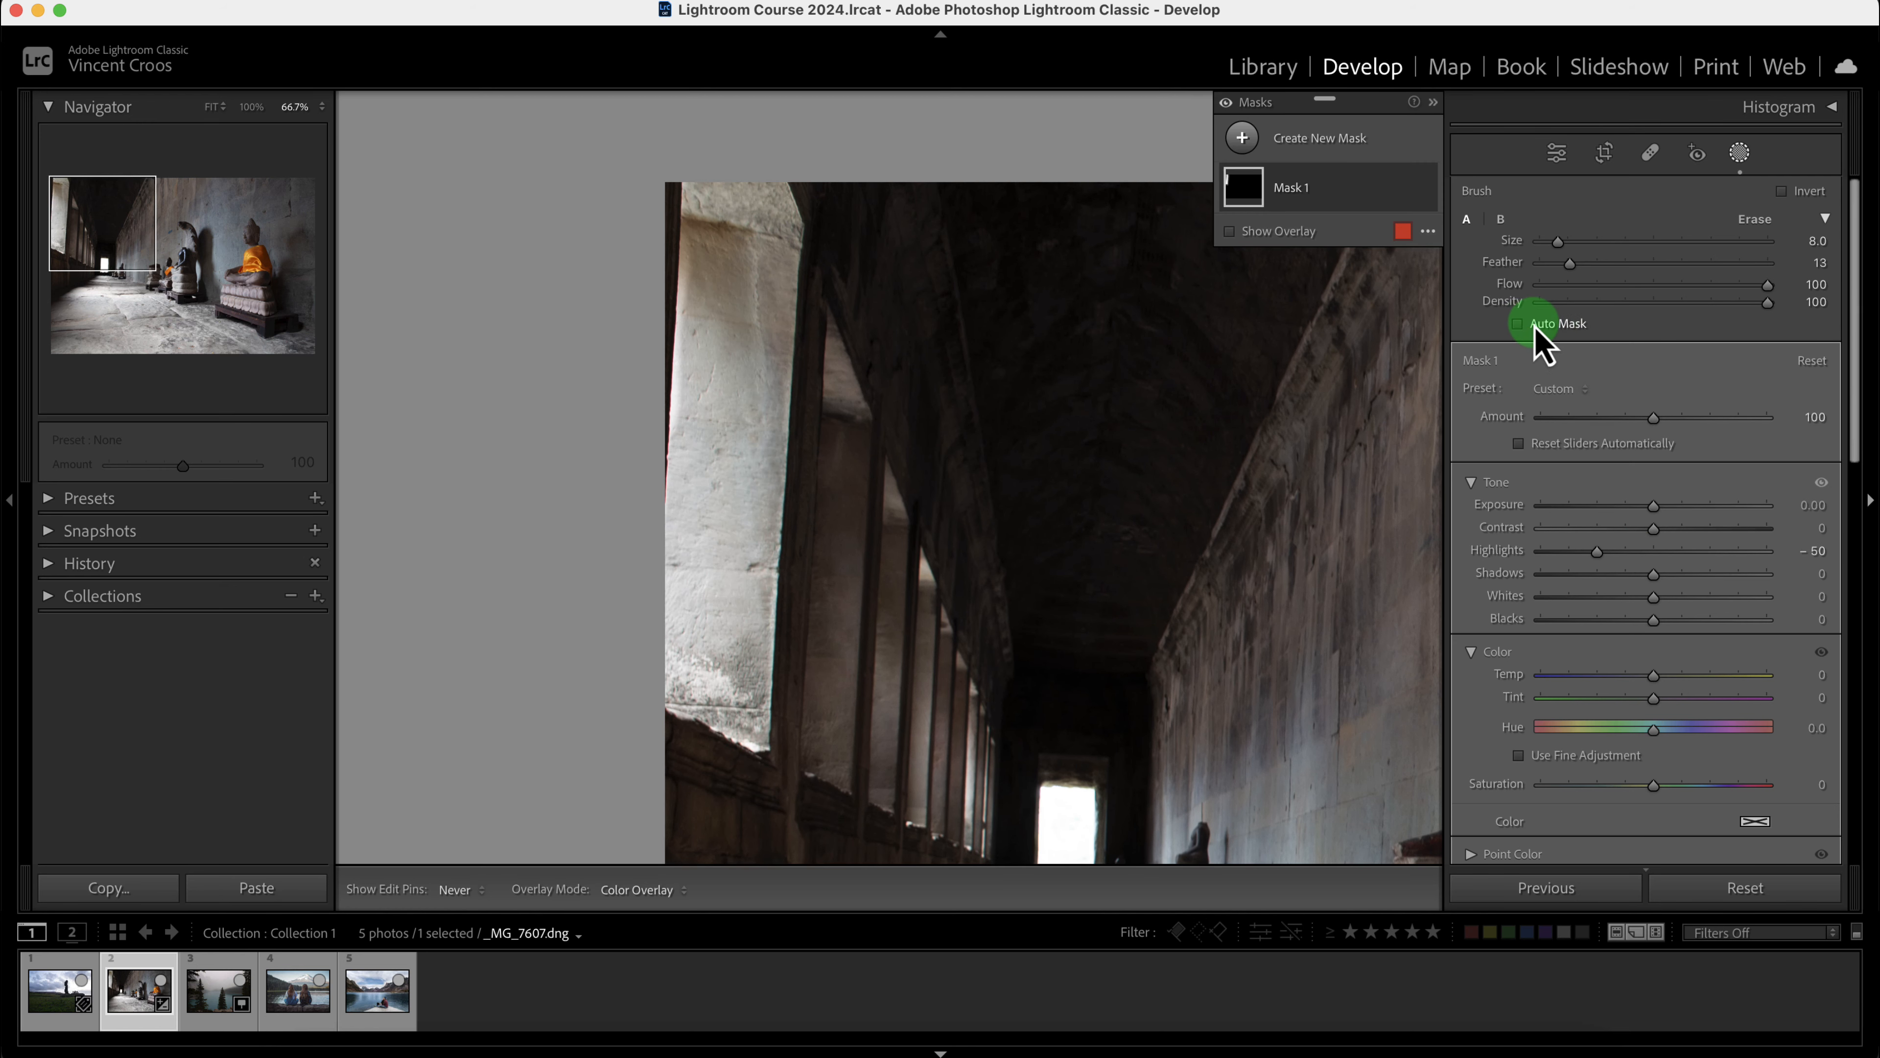
- Delete the pillar mask and start a new brush mask with Auto Mask on and feather 10
key(Delete)
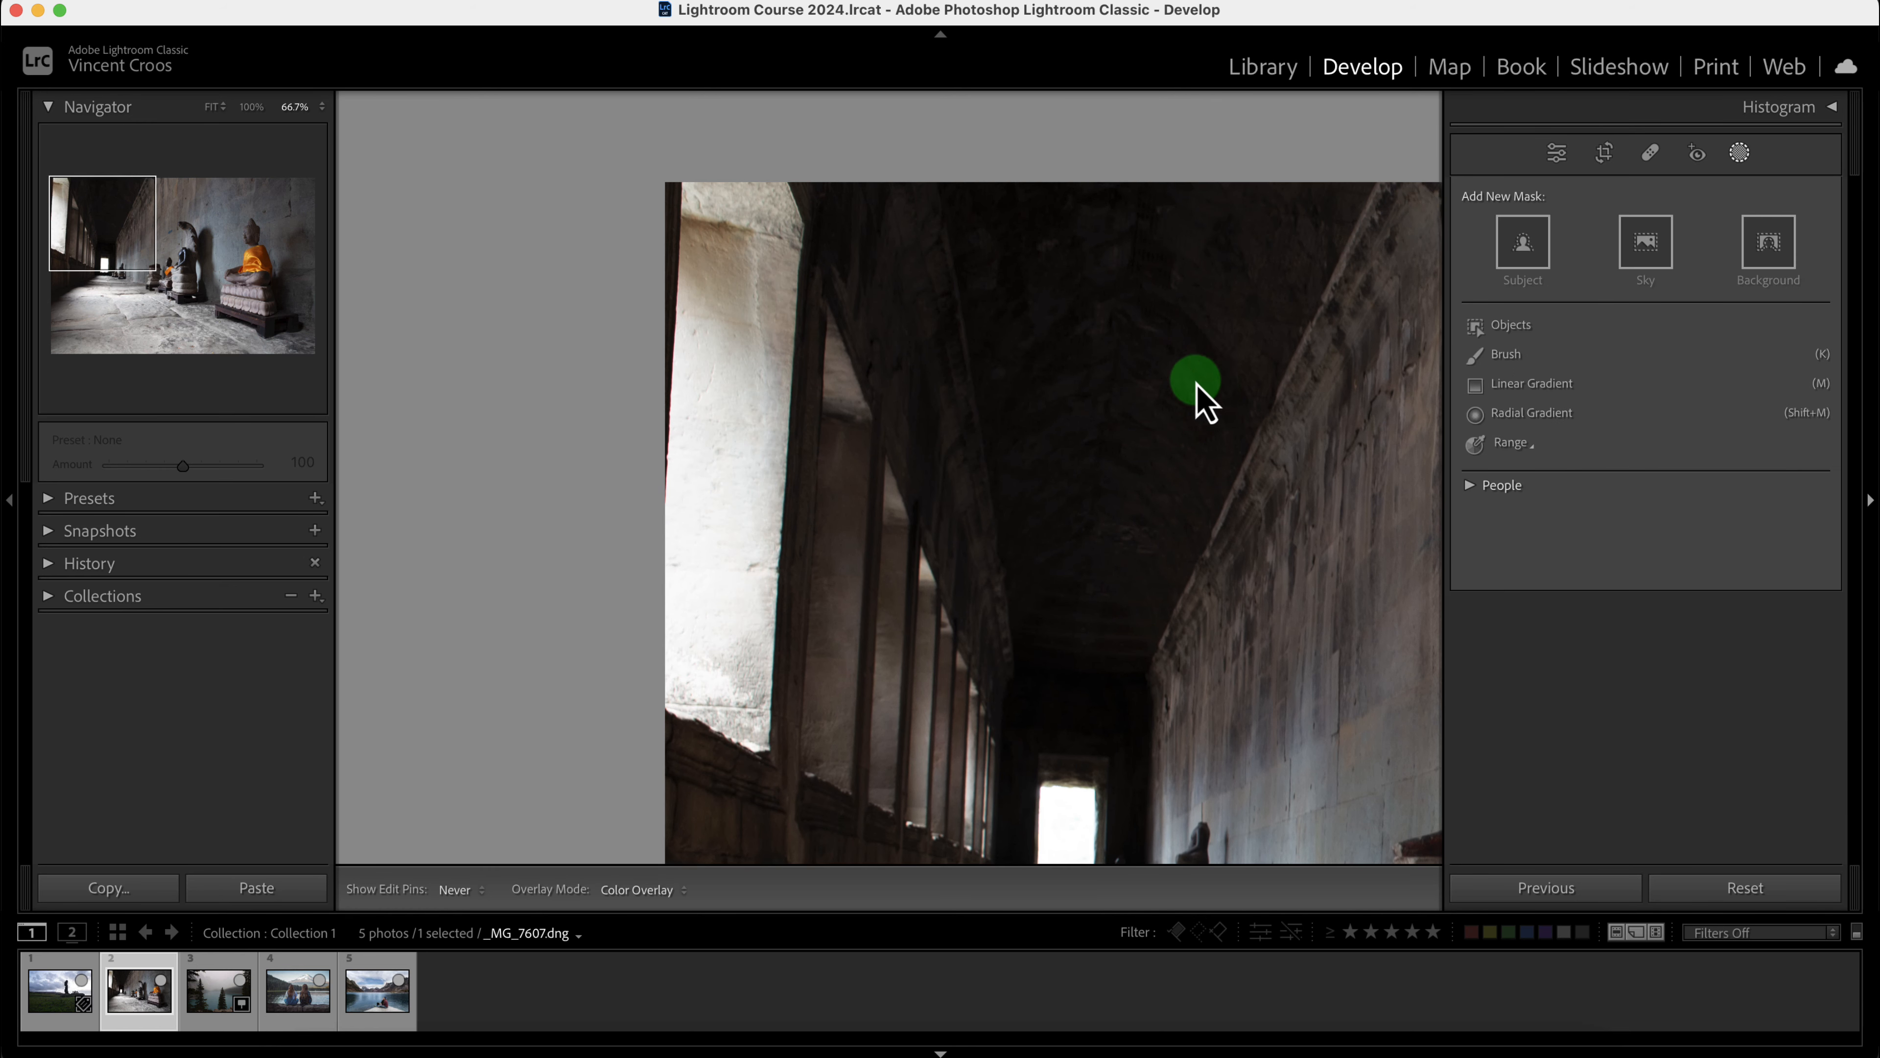
click(1507, 355)
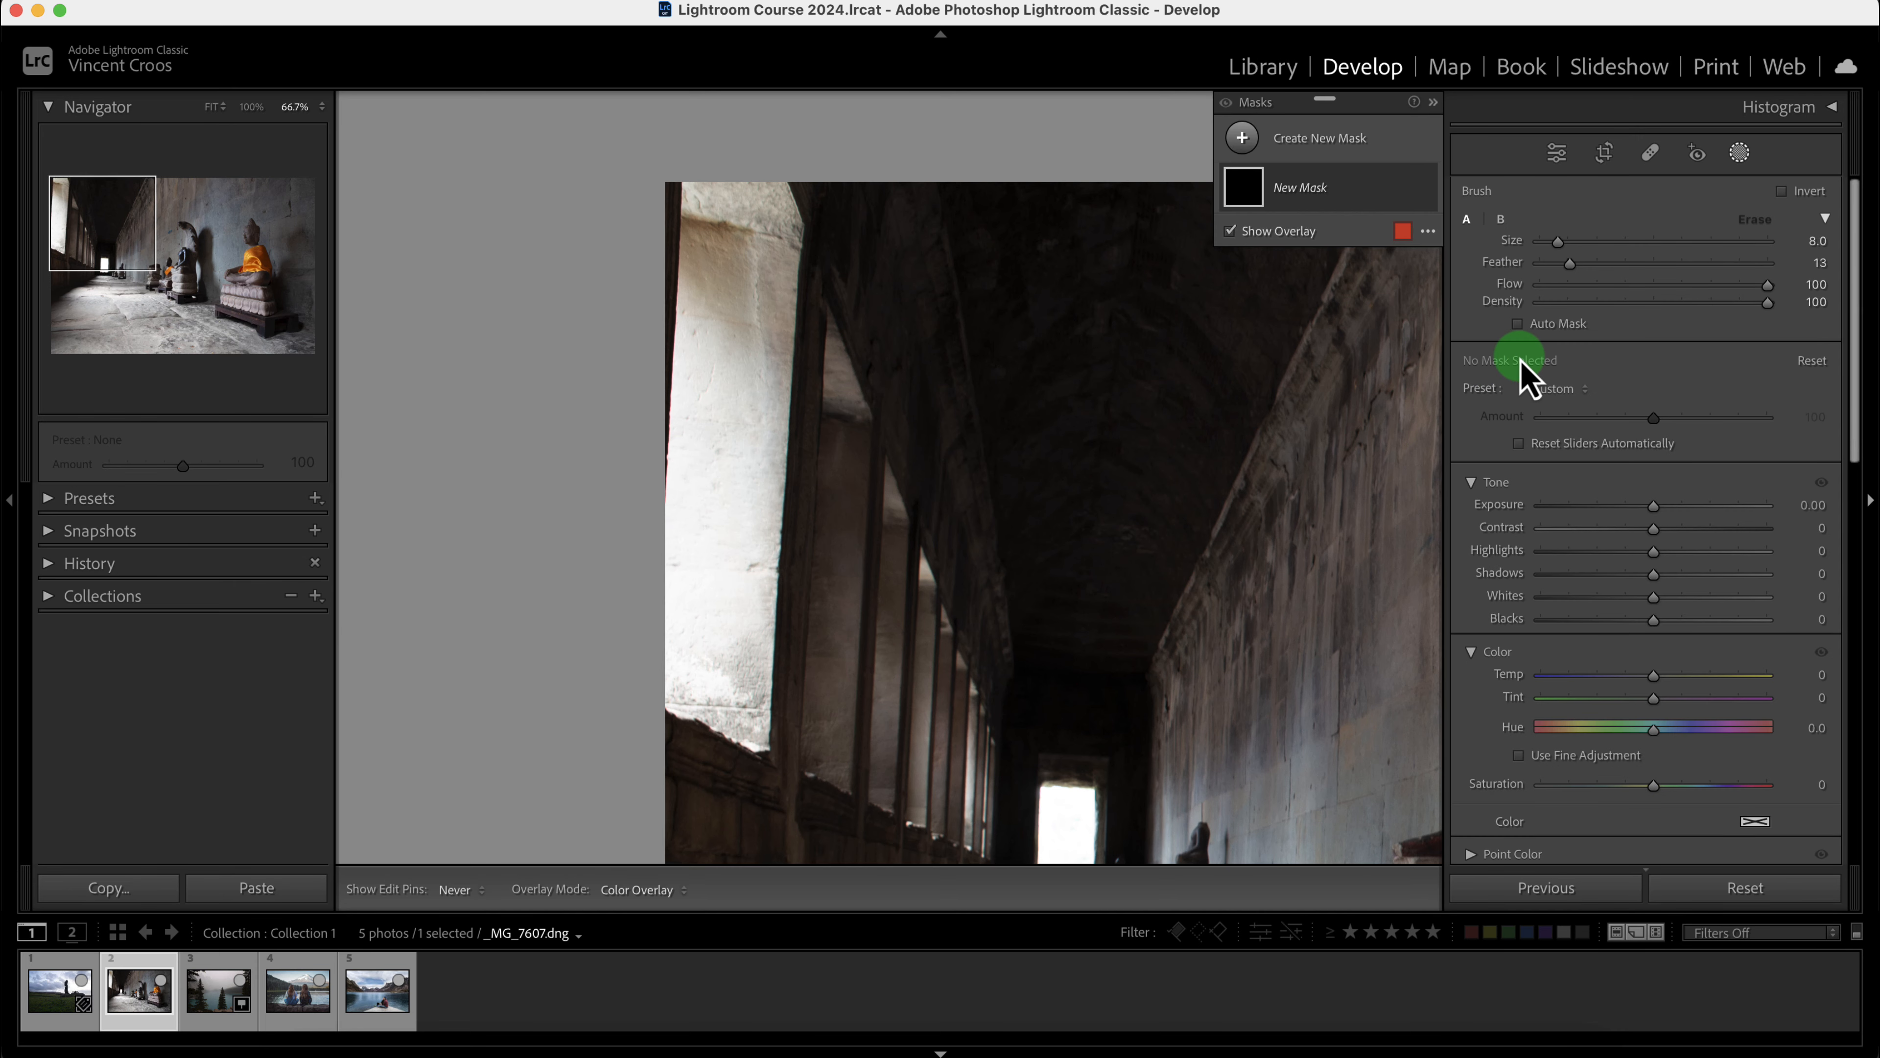
click(1517, 324)
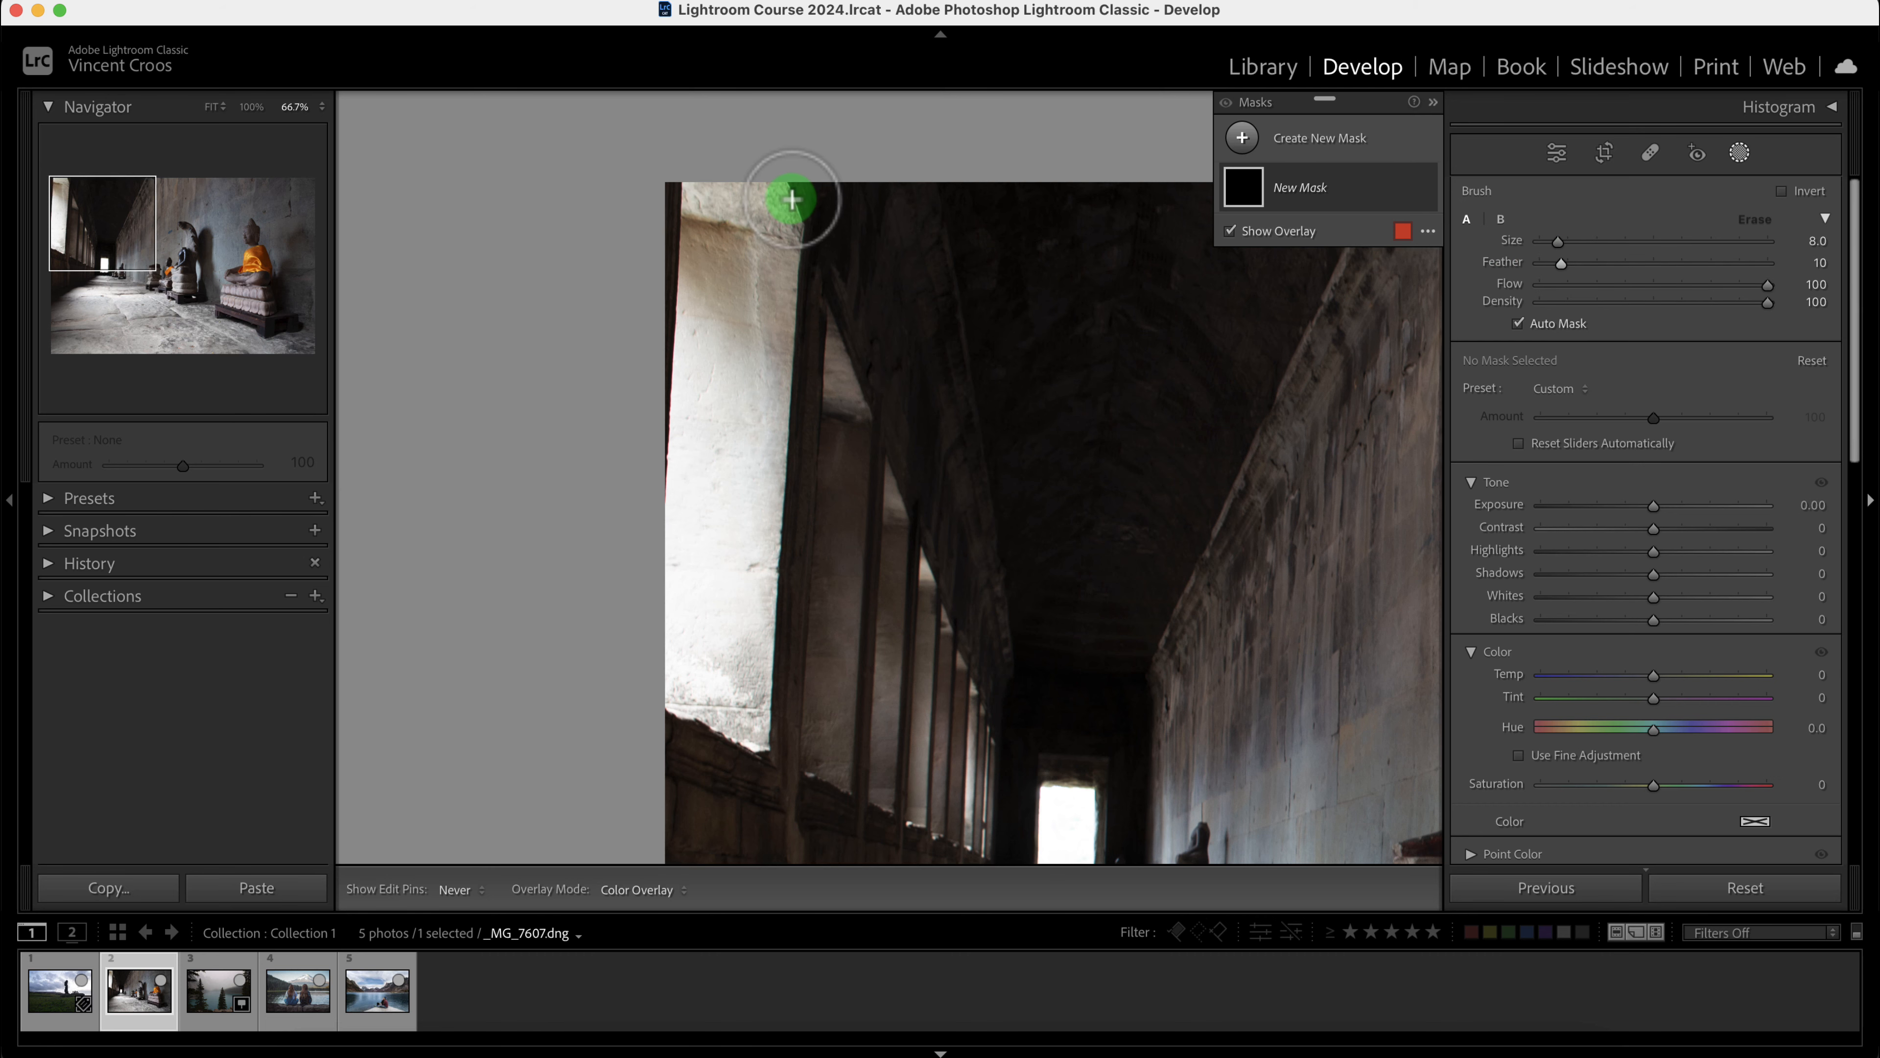
- Paint around the edges of the bright left window pillar and fill its centre using Auto Mask
drag(784, 195, 784, 282)
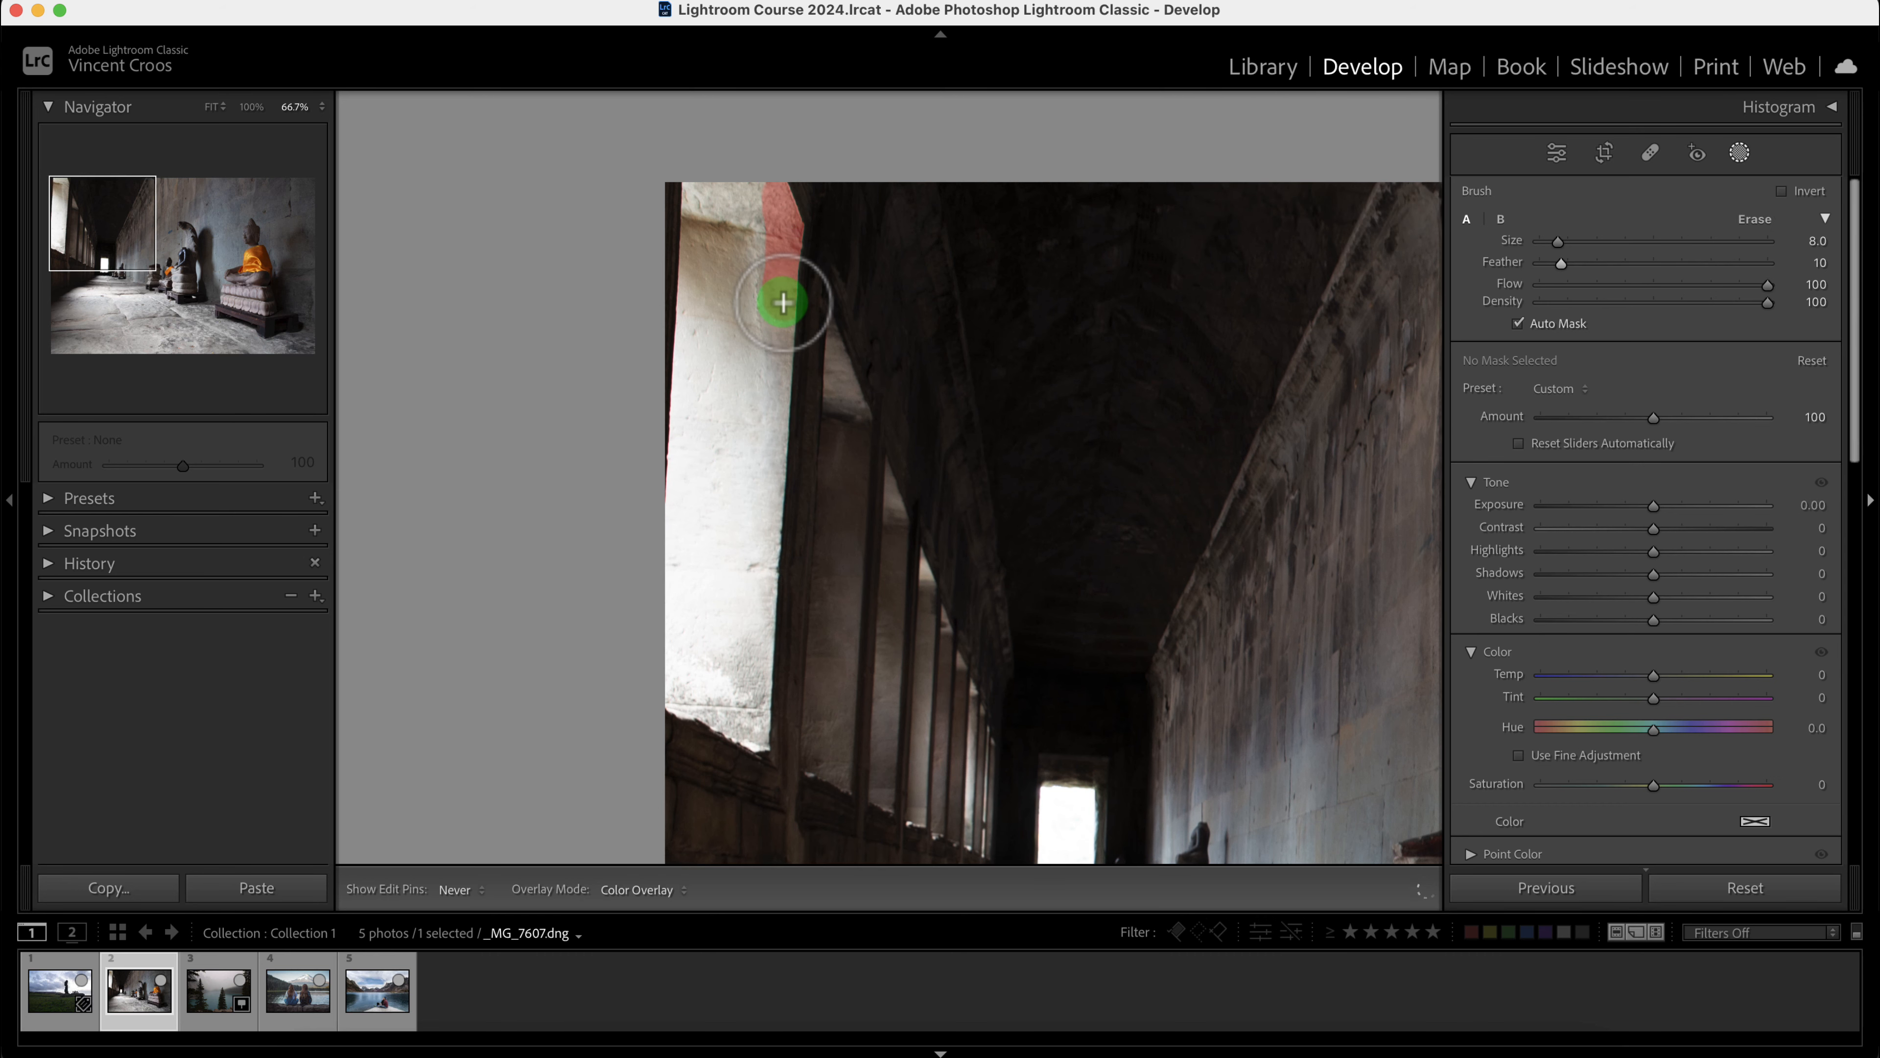
mouse_move(782, 316)
mouse_down()
mouse_move(756, 735)
mouse_move(683, 694)
mouse_move(672, 623)
mouse_move(702, 186)
mouse_move(751, 192)
mouse_move(693, 198)
mouse_move(694, 335)
mouse_move(755, 215)
mouse_up()
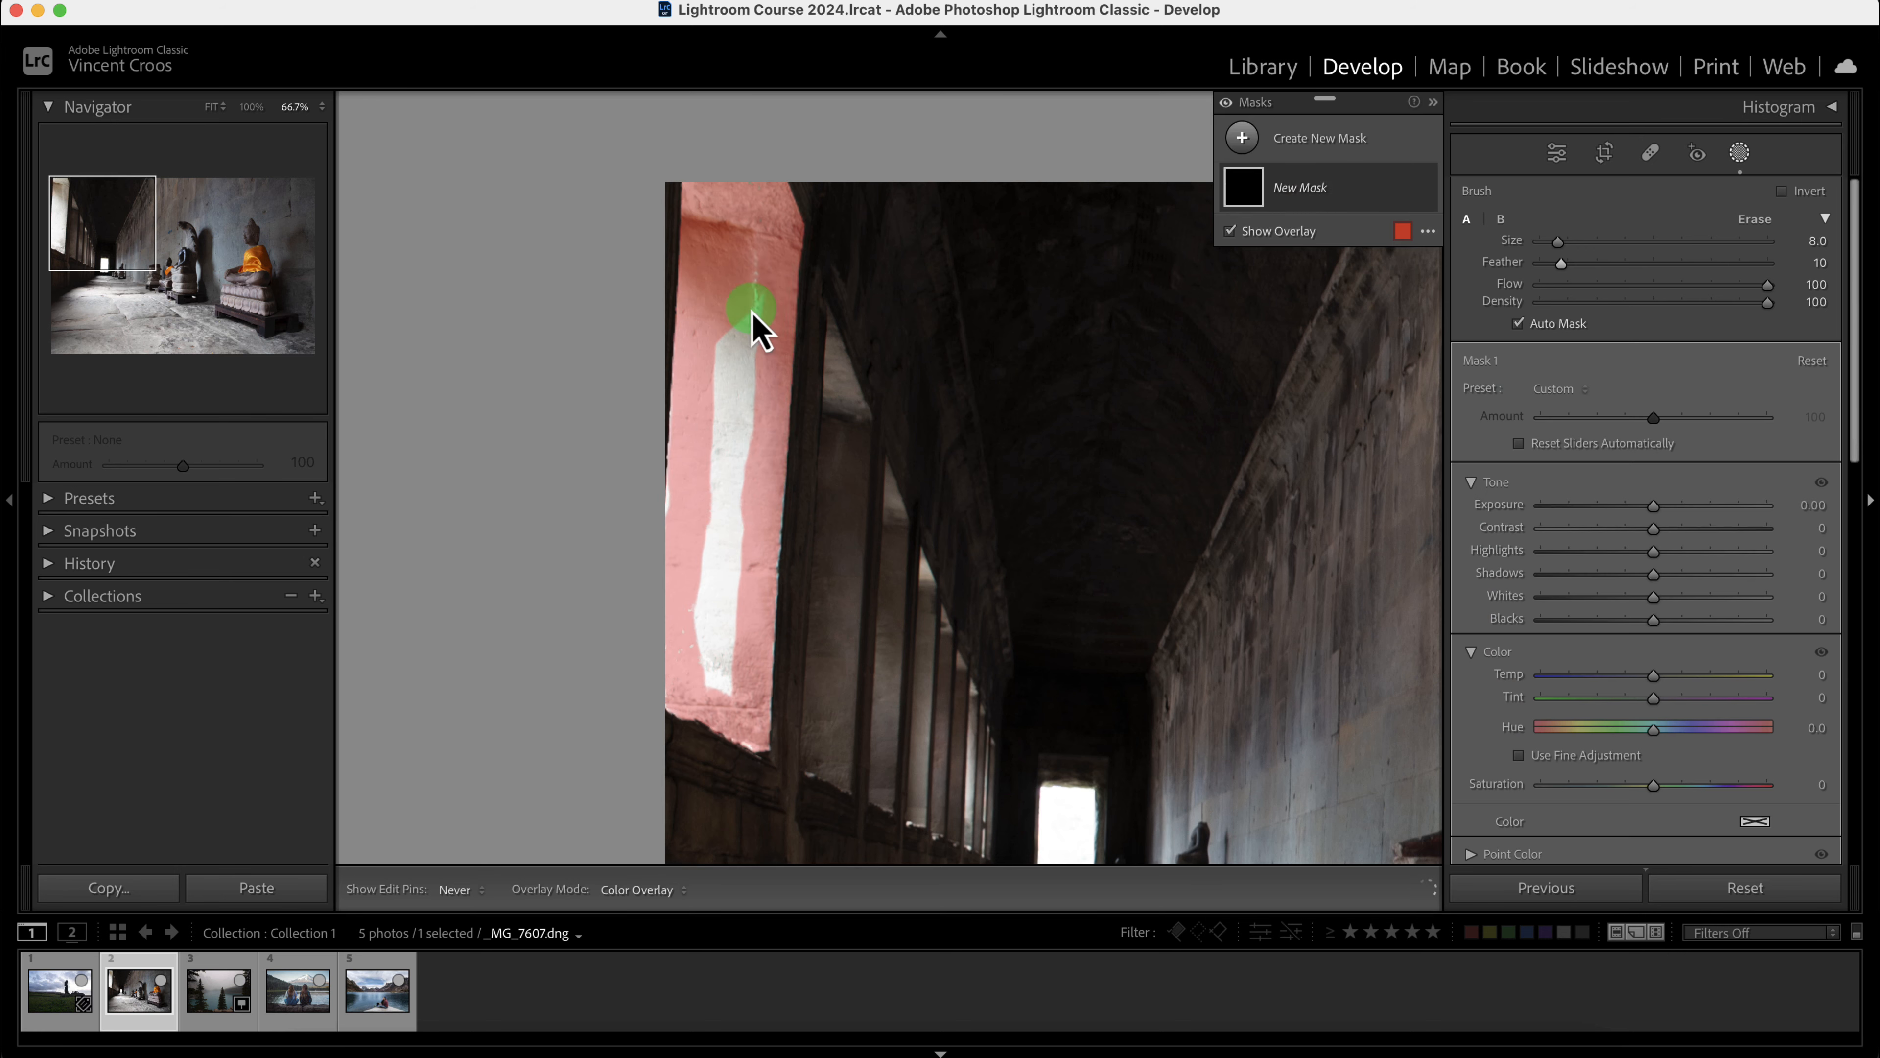
mouse_move(746, 289)
mouse_down()
mouse_move(701, 556)
mouse_move(712, 348)
mouse_move(738, 534)
mouse_move(744, 268)
mouse_move(737, 624)
mouse_move(718, 658)
mouse_move(712, 571)
mouse_move(722, 705)
mouse_up()
drag(687, 513, 680, 493)
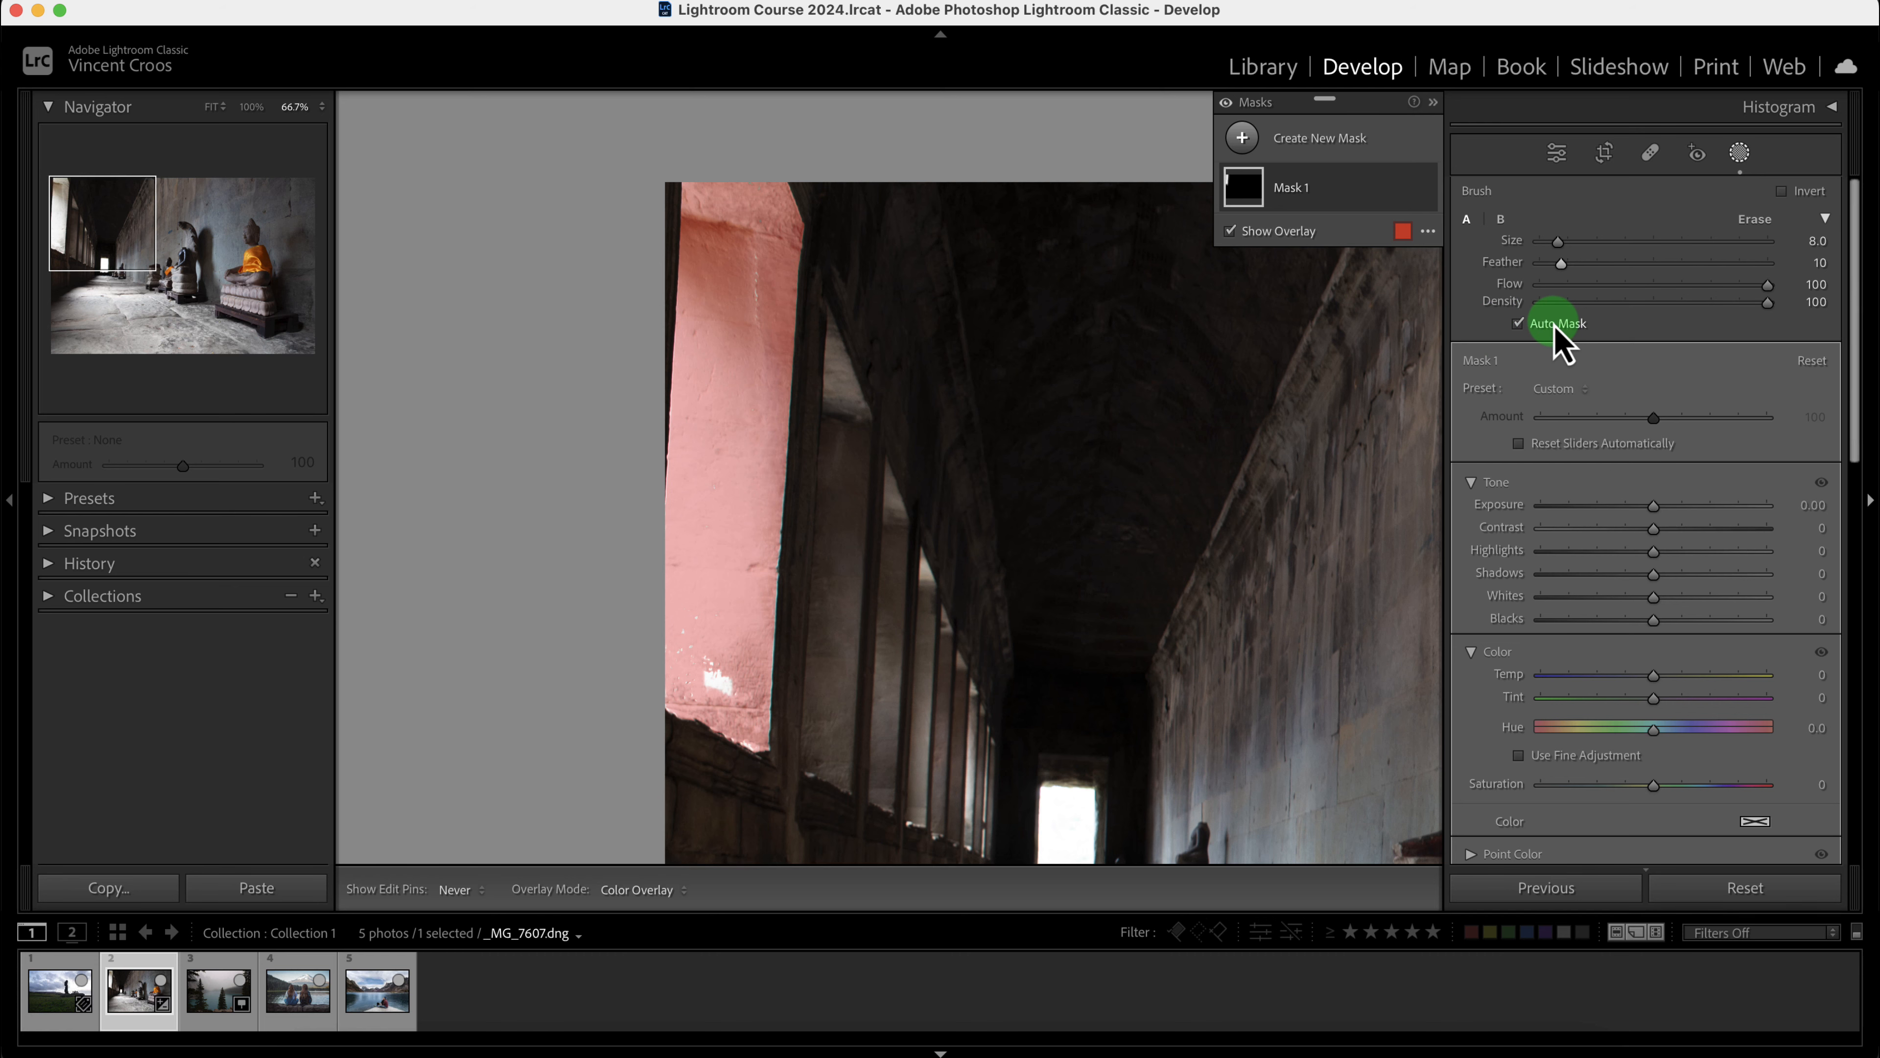
- Turn off Auto Mask, fill the gaps in the pillar's mask, and erase the overspill along its right edge
mouse_move(697, 609)
mouse_down()
mouse_move(735, 632)
mouse_move(735, 681)
mouse_move(682, 642)
mouse_move(725, 701)
mouse_move(764, 237)
mouse_move(718, 458)
mouse_move(736, 611)
mouse_move(747, 551)
mouse_up()
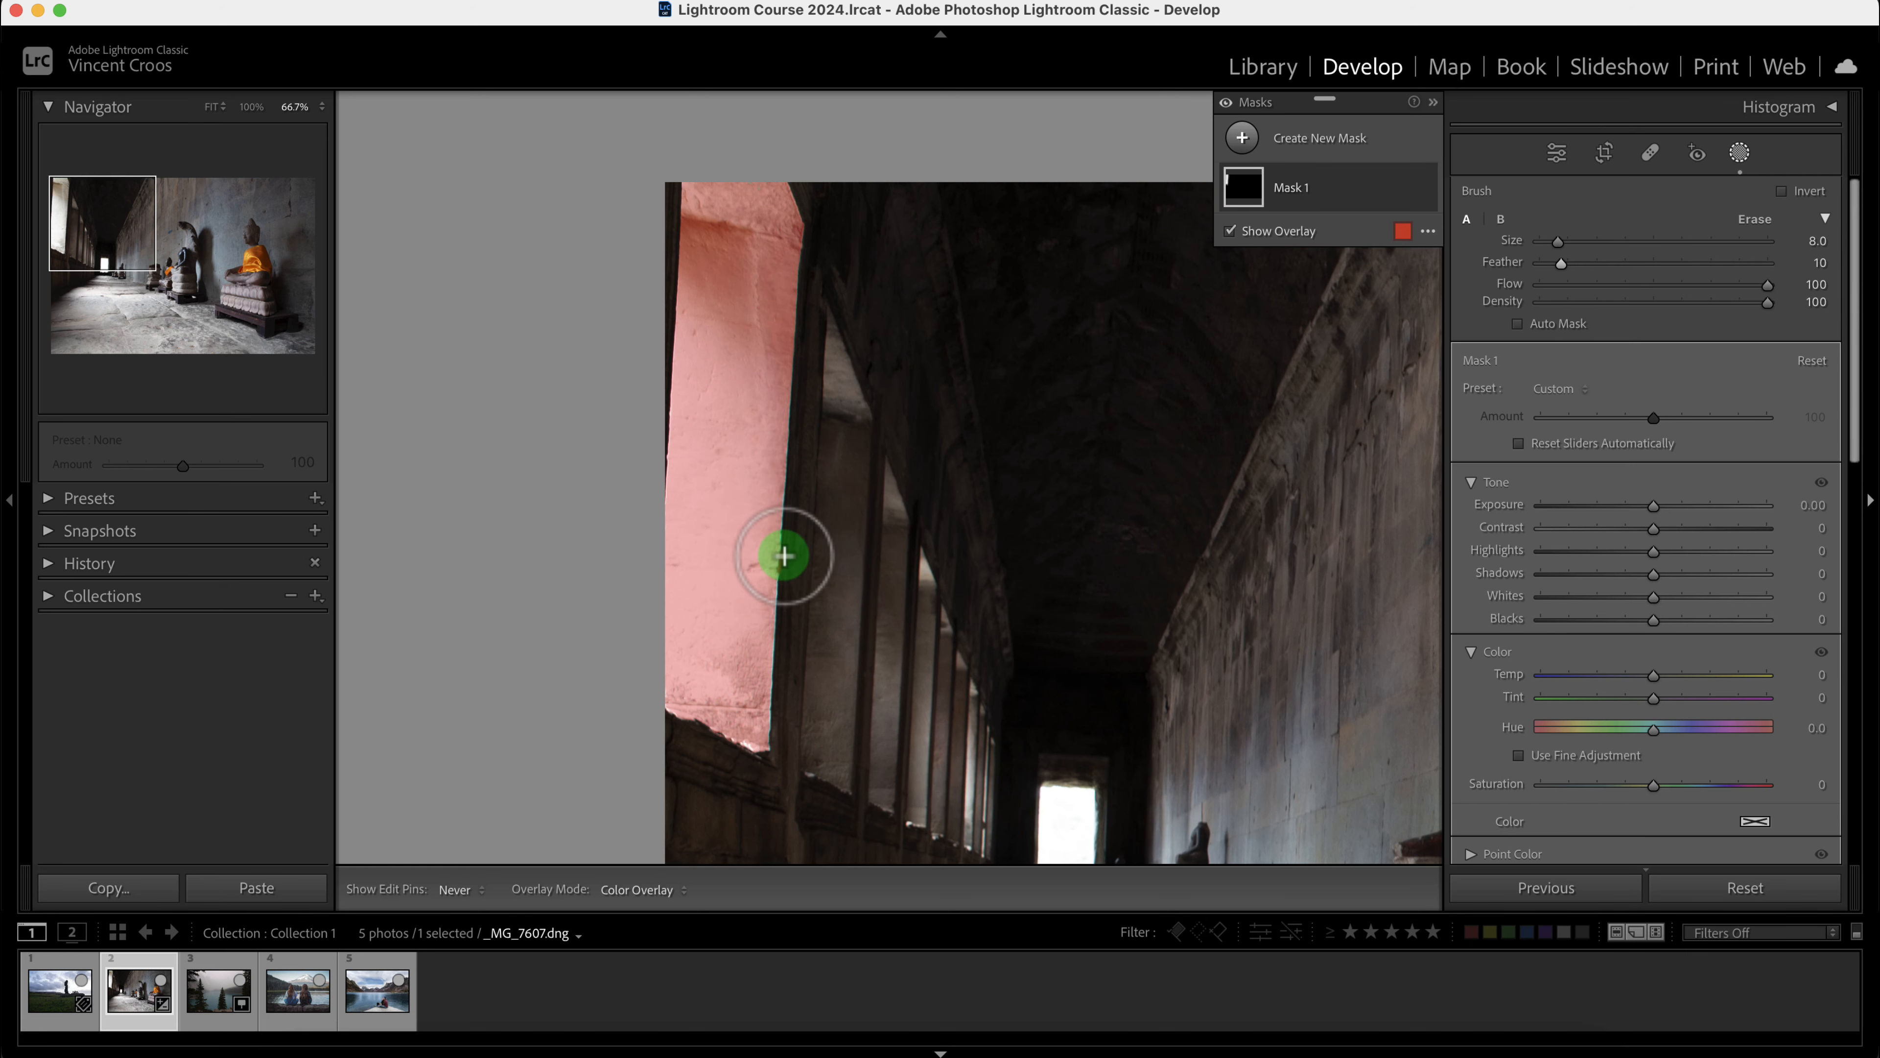
key(alt)
drag(802, 562, 796, 566)
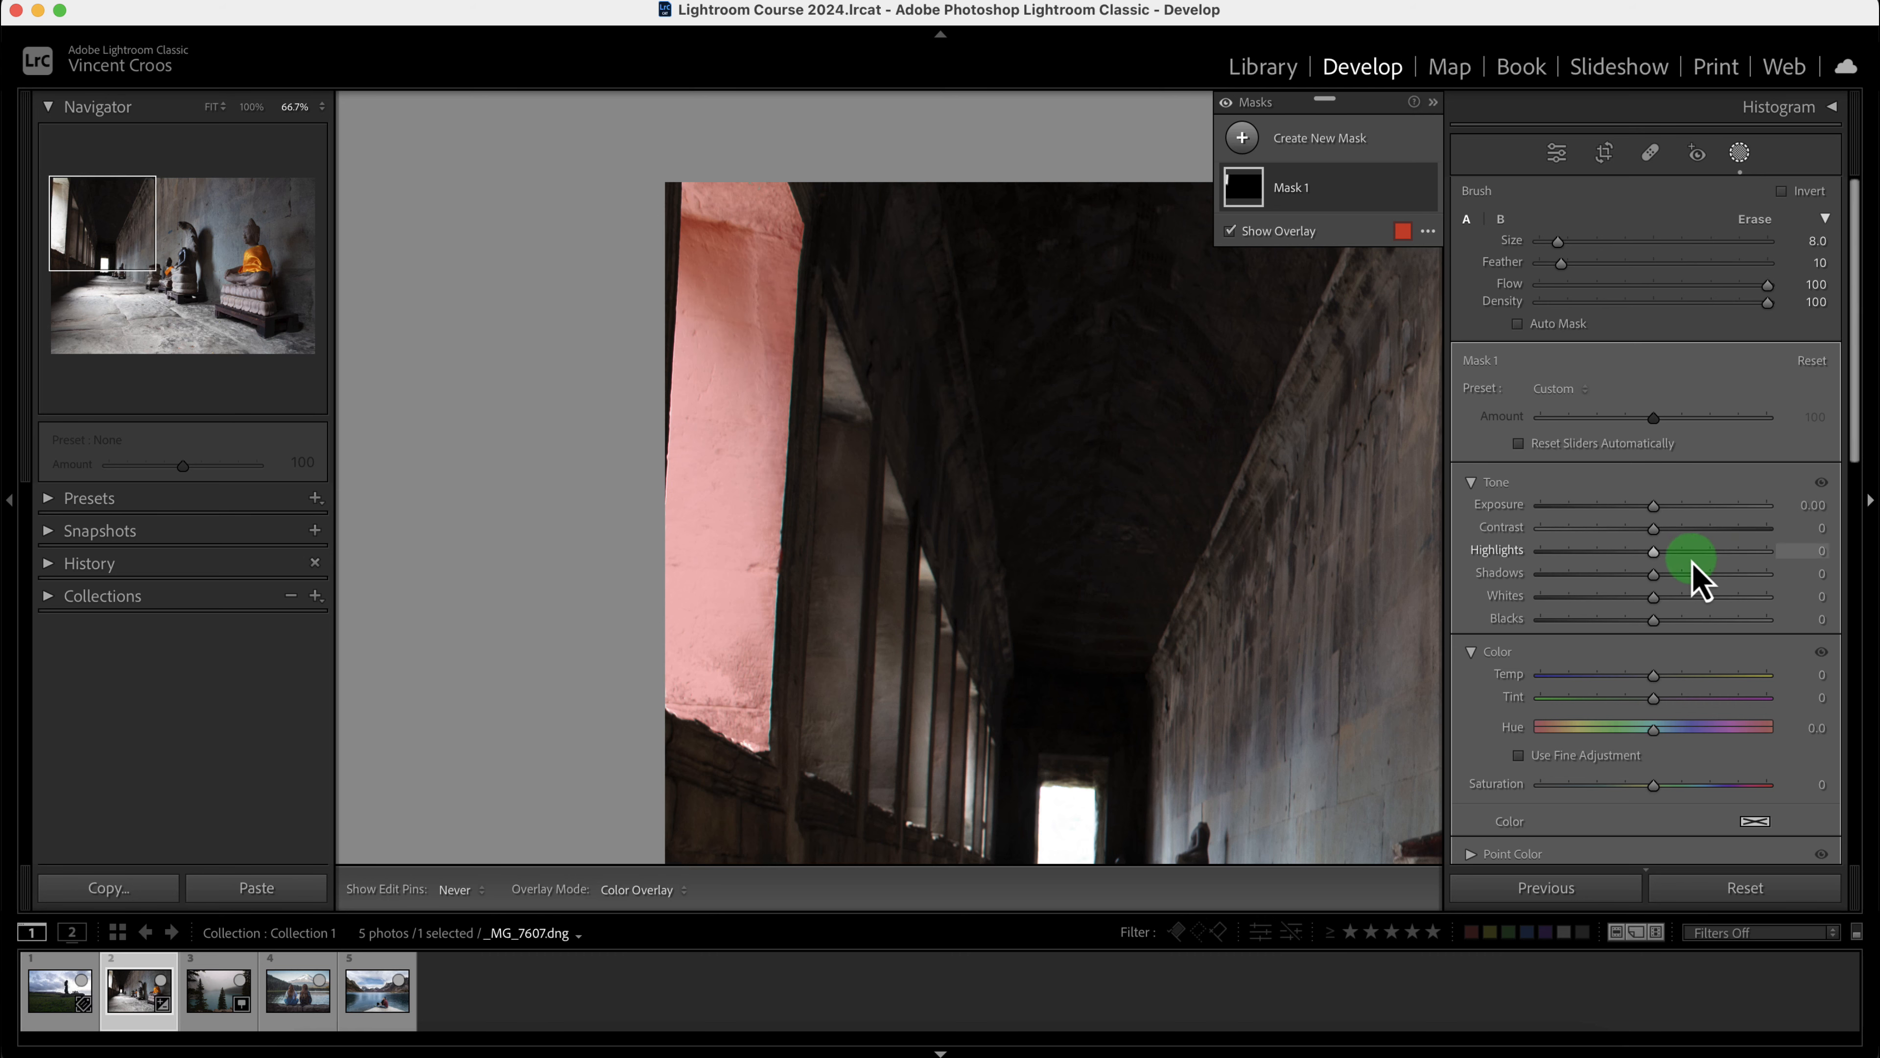
- Set the pillar mask's Highlights to −24, Shadows to −36 and Whites to −22, and return to the full photo view
drag(1657, 564, 1629, 598)
mouse_move(1653, 575)
mouse_down()
mouse_move(1613, 576)
mouse_move(1627, 554)
mouse_up()
key(z)
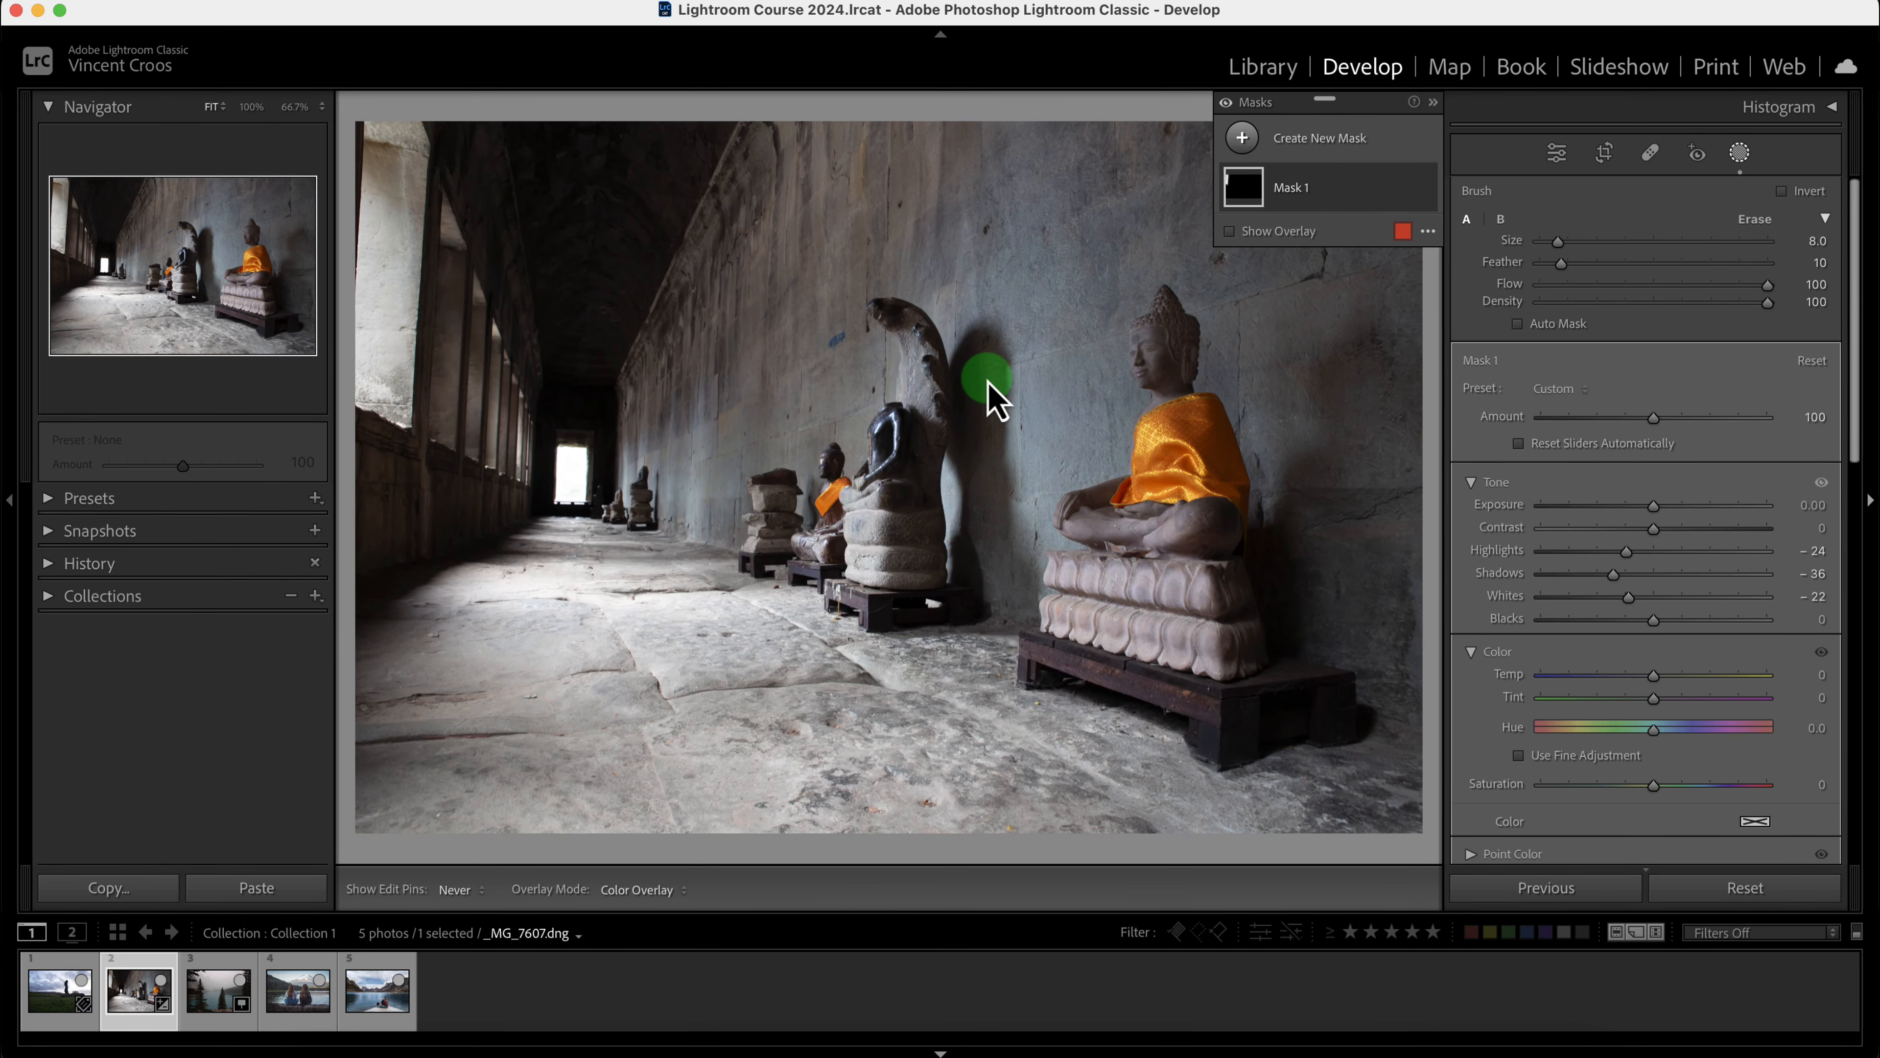
- Show the pillar's mask overlay and open its colour settings to try other overlay colours
click(1518, 329)
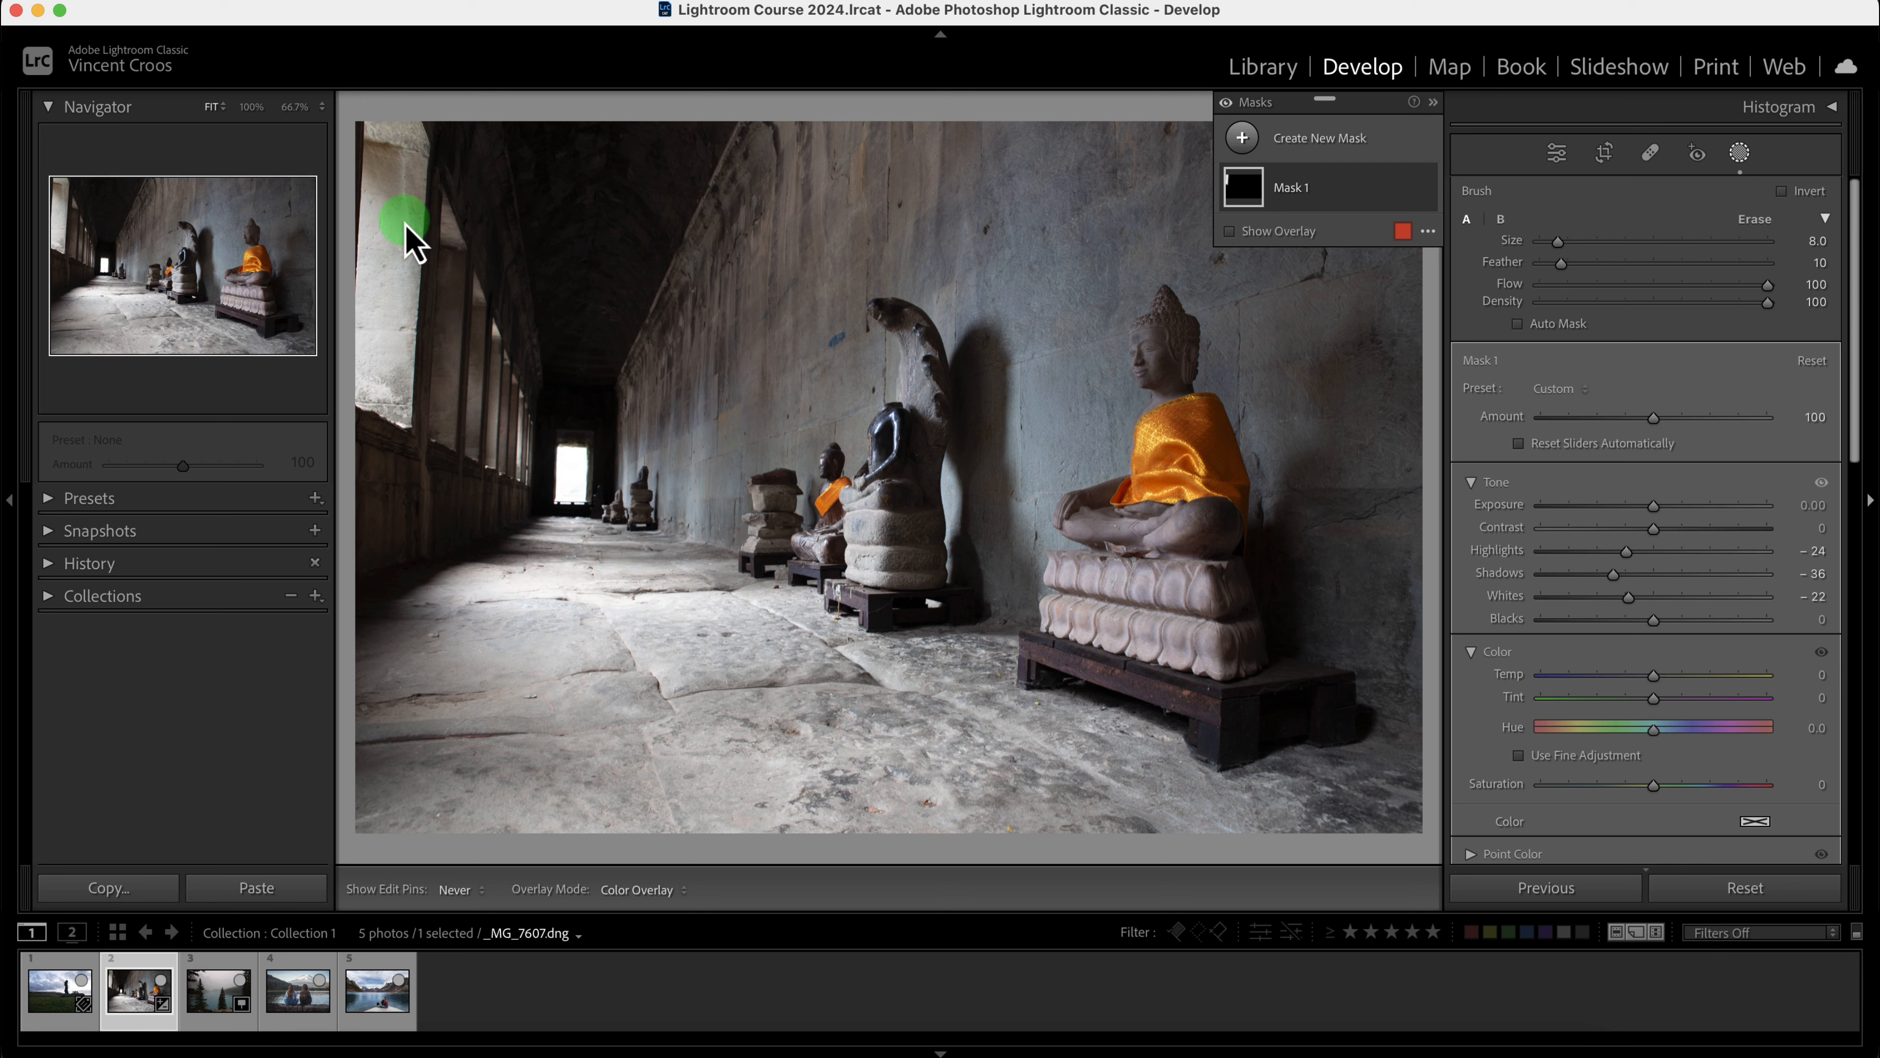
click(1279, 232)
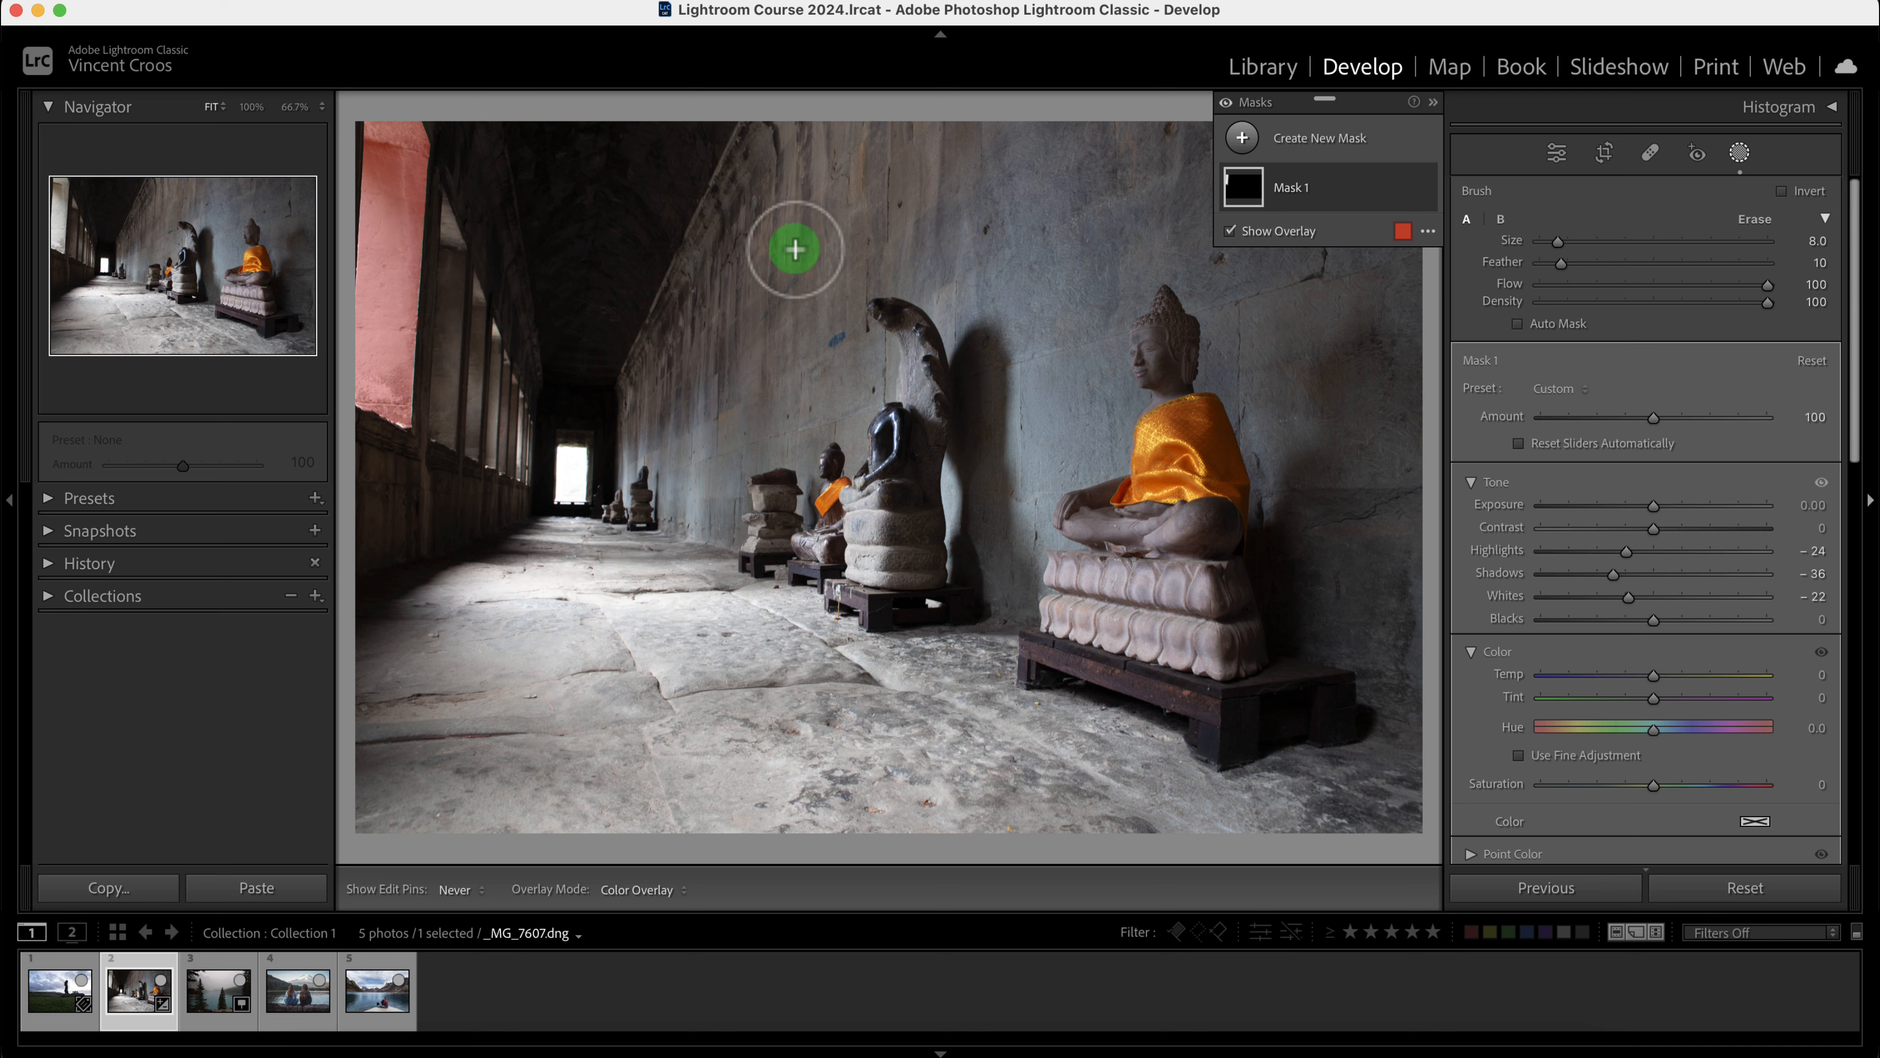
click(1403, 232)
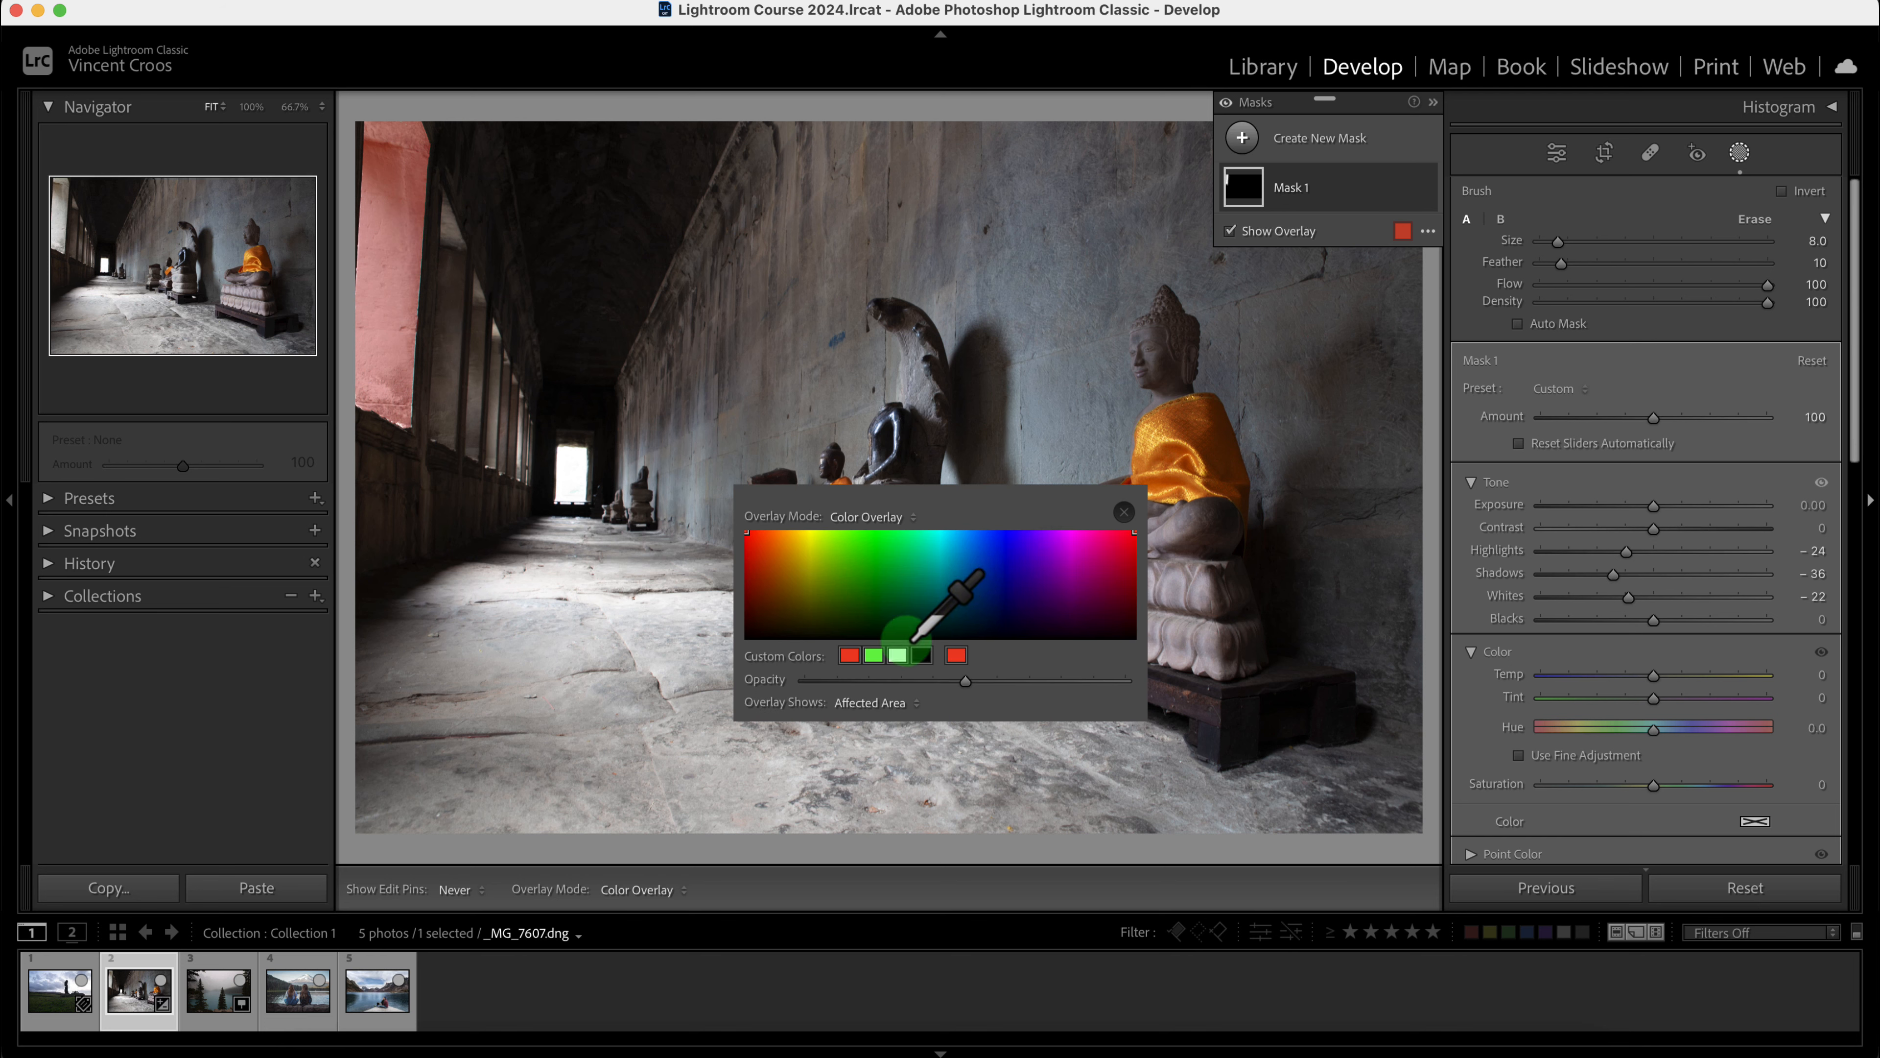
click(880, 650)
drag(995, 585, 1103, 552)
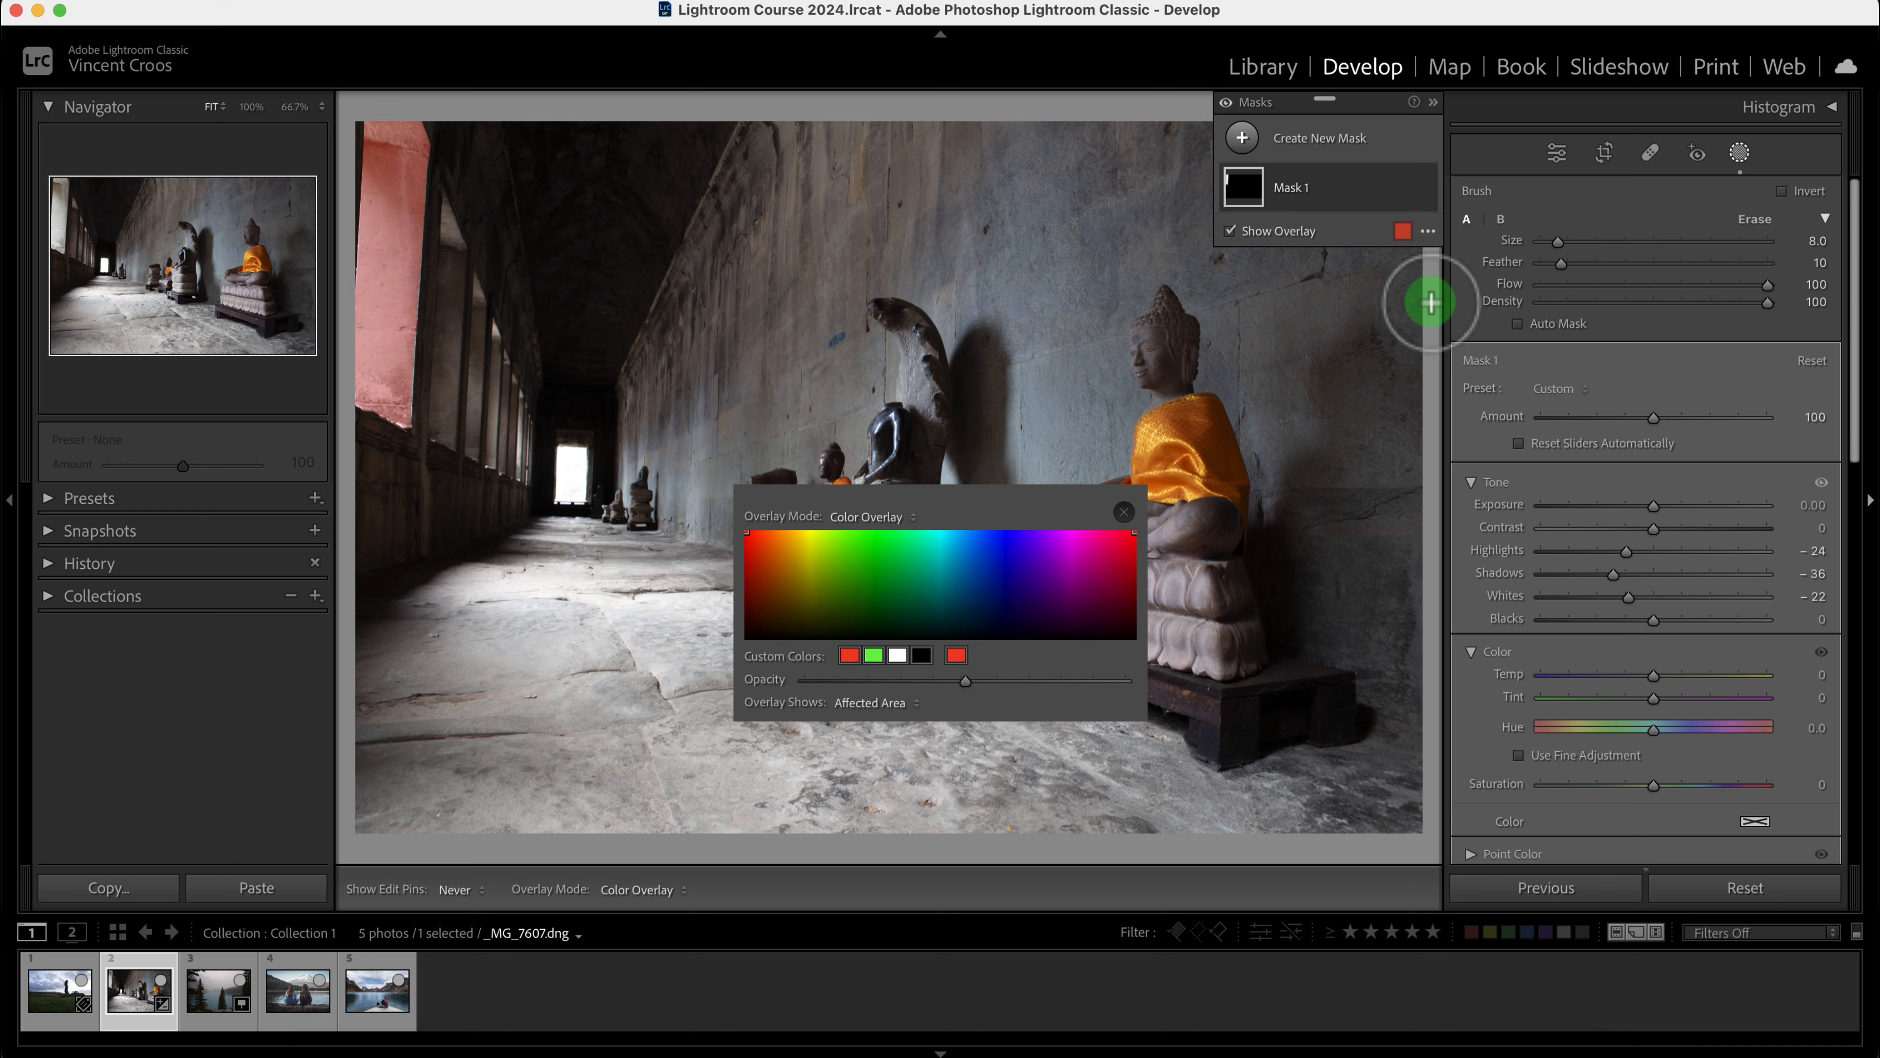
- Preview the pillar mask in the Color Overlay on B&W, Image on B&W and Image on Black overlay modes
click(1427, 231)
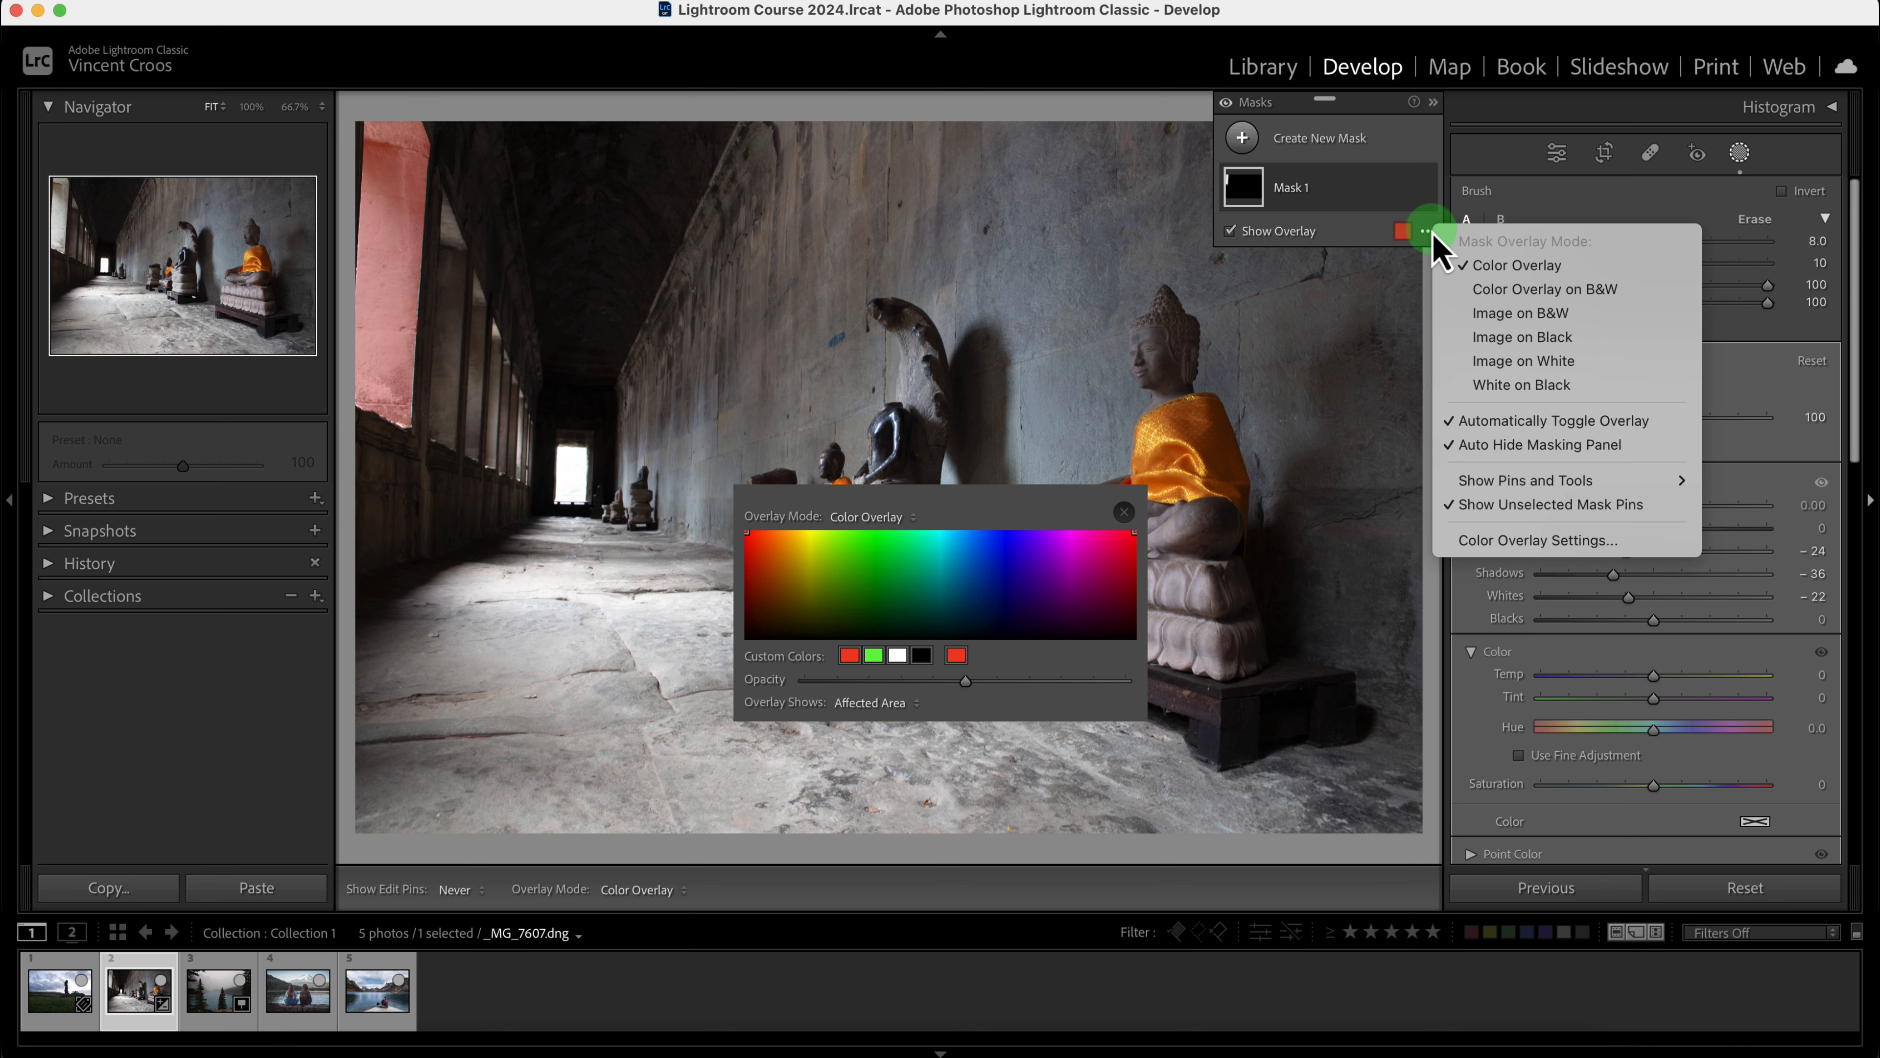
click(1497, 291)
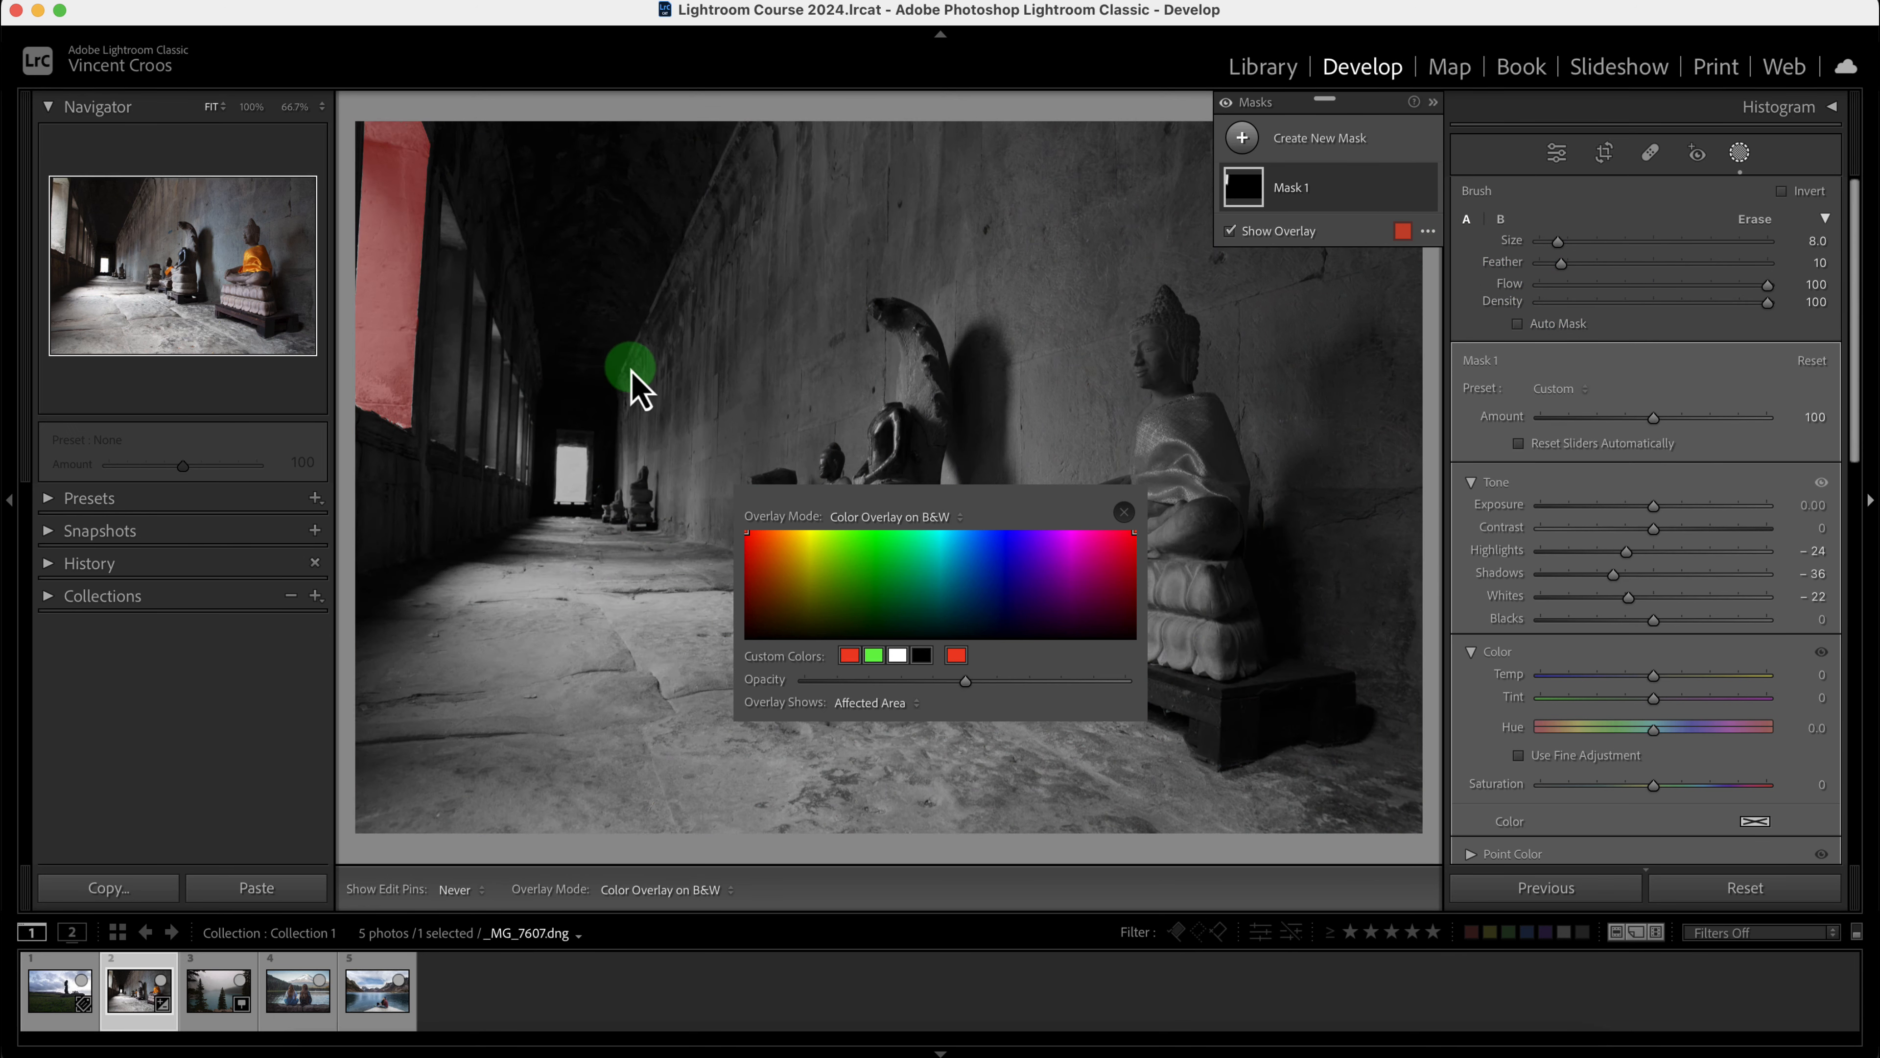
click(1428, 230)
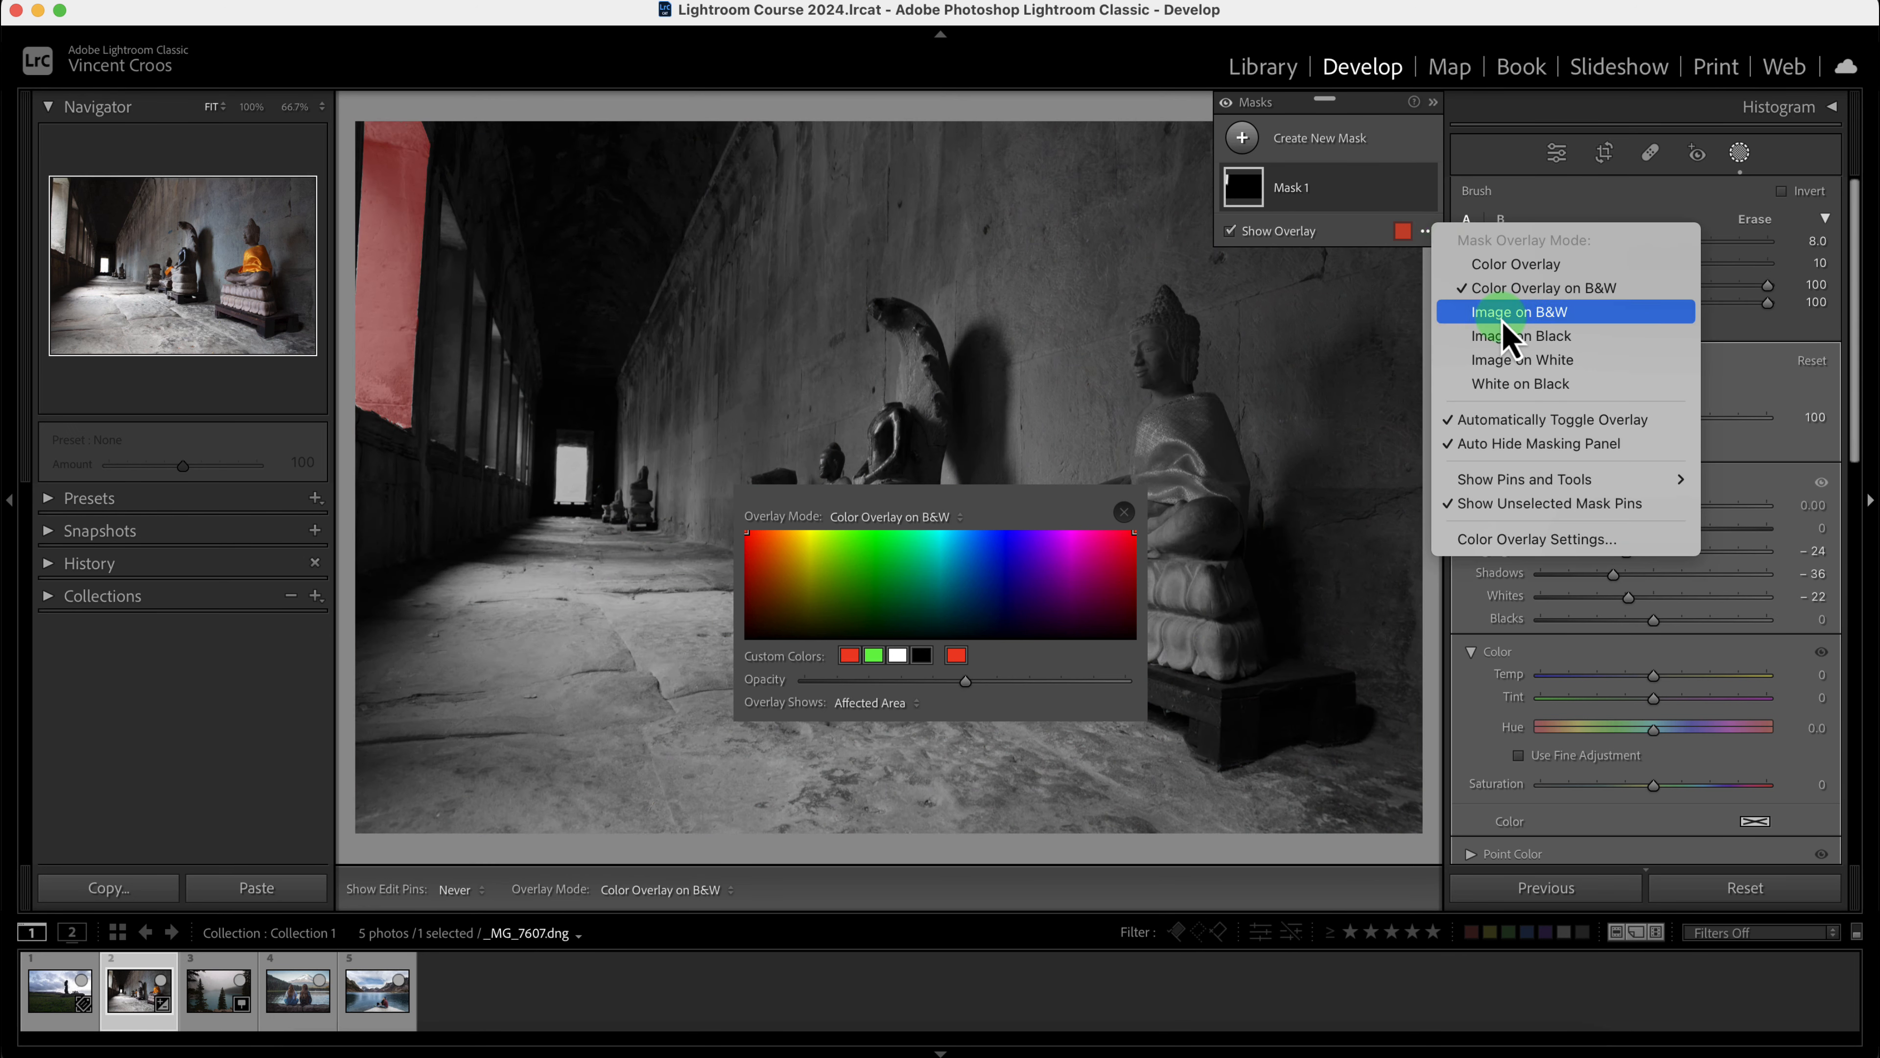
click(1500, 312)
click(1429, 233)
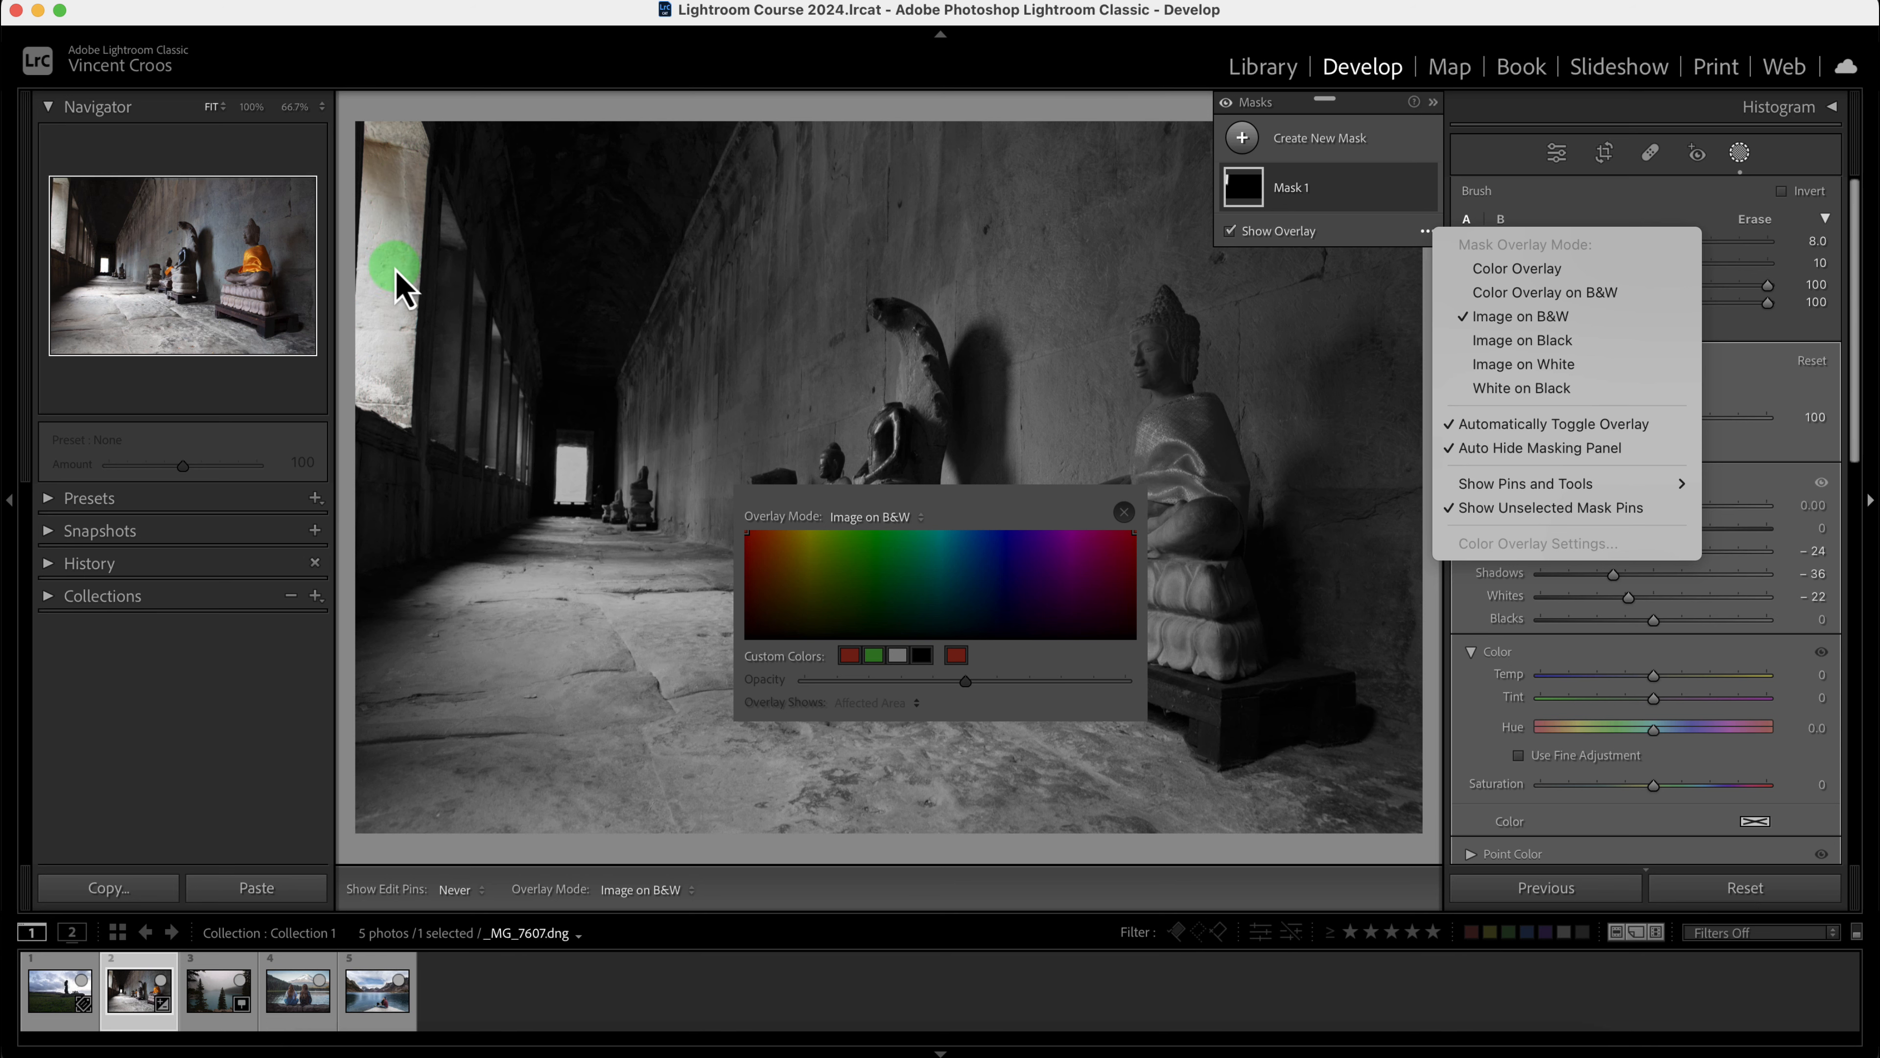
click(1510, 341)
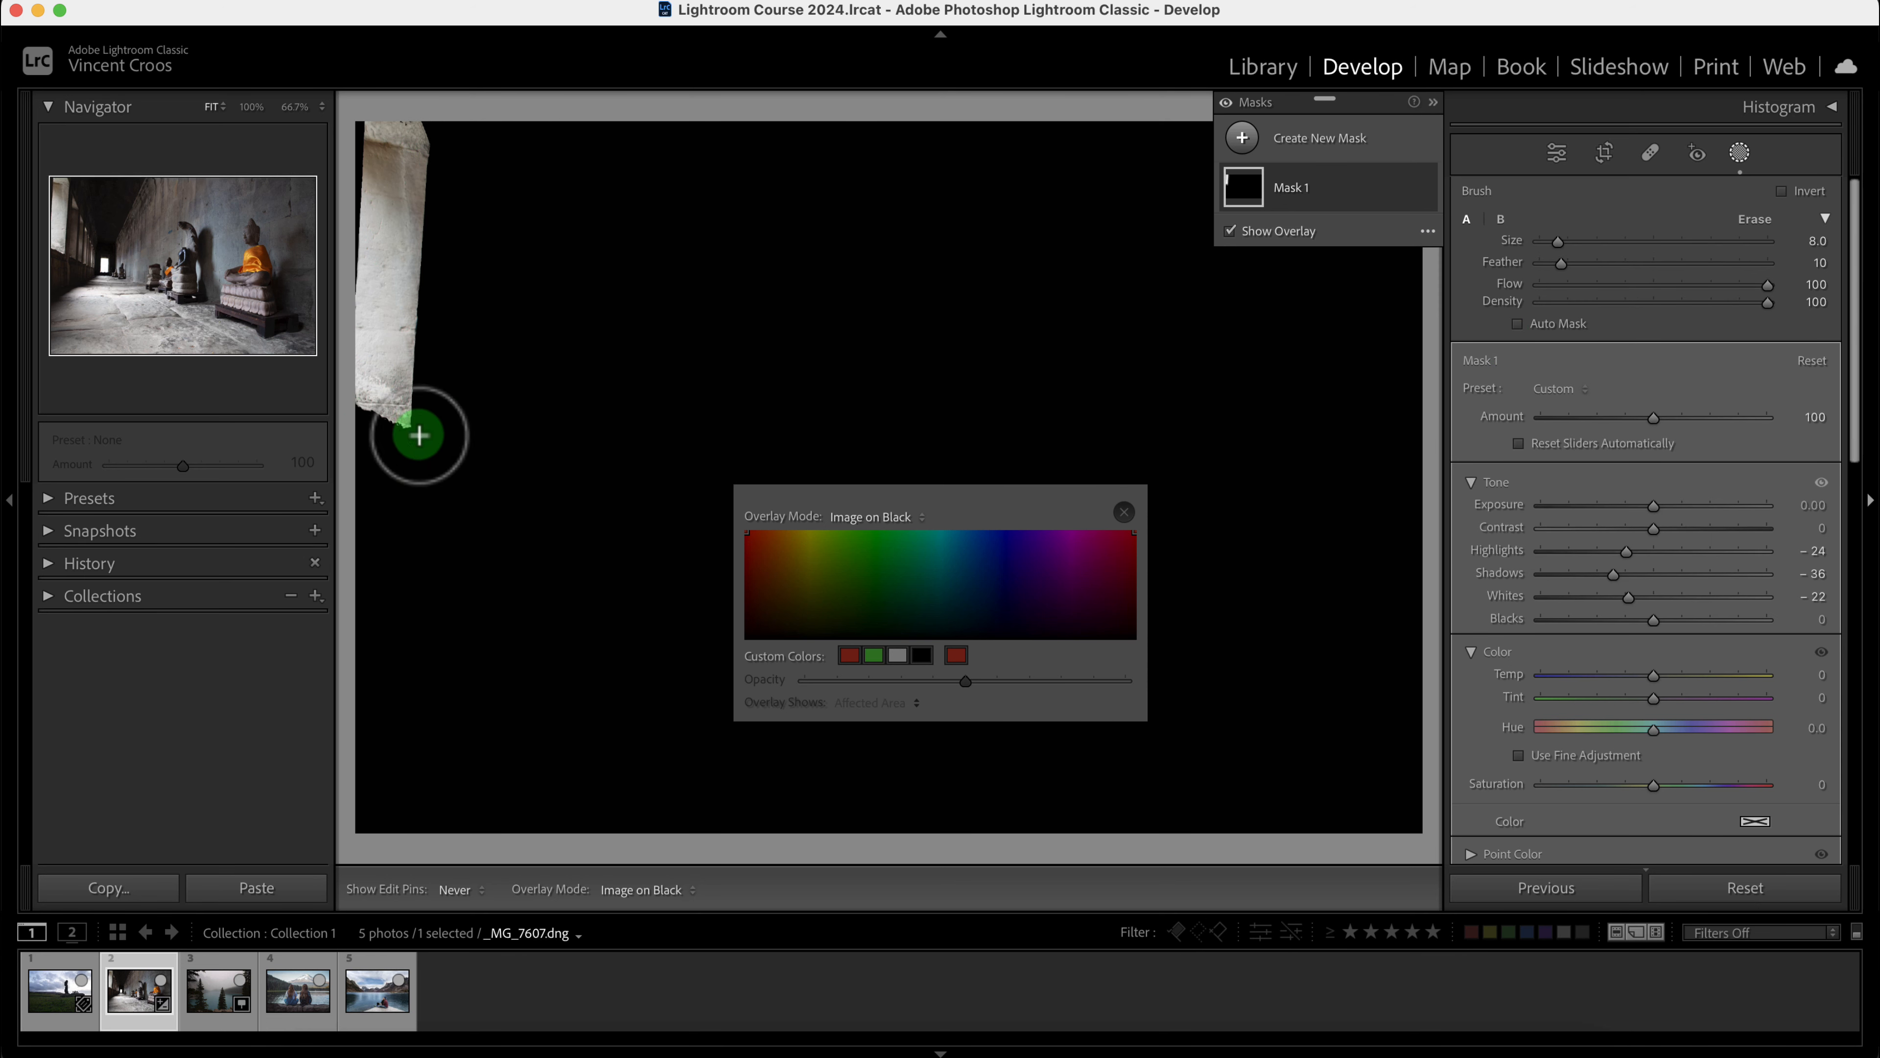
- Preview the mask in White on Black mode and set the overlay mode to Color Overlay on B&W
click(1428, 230)
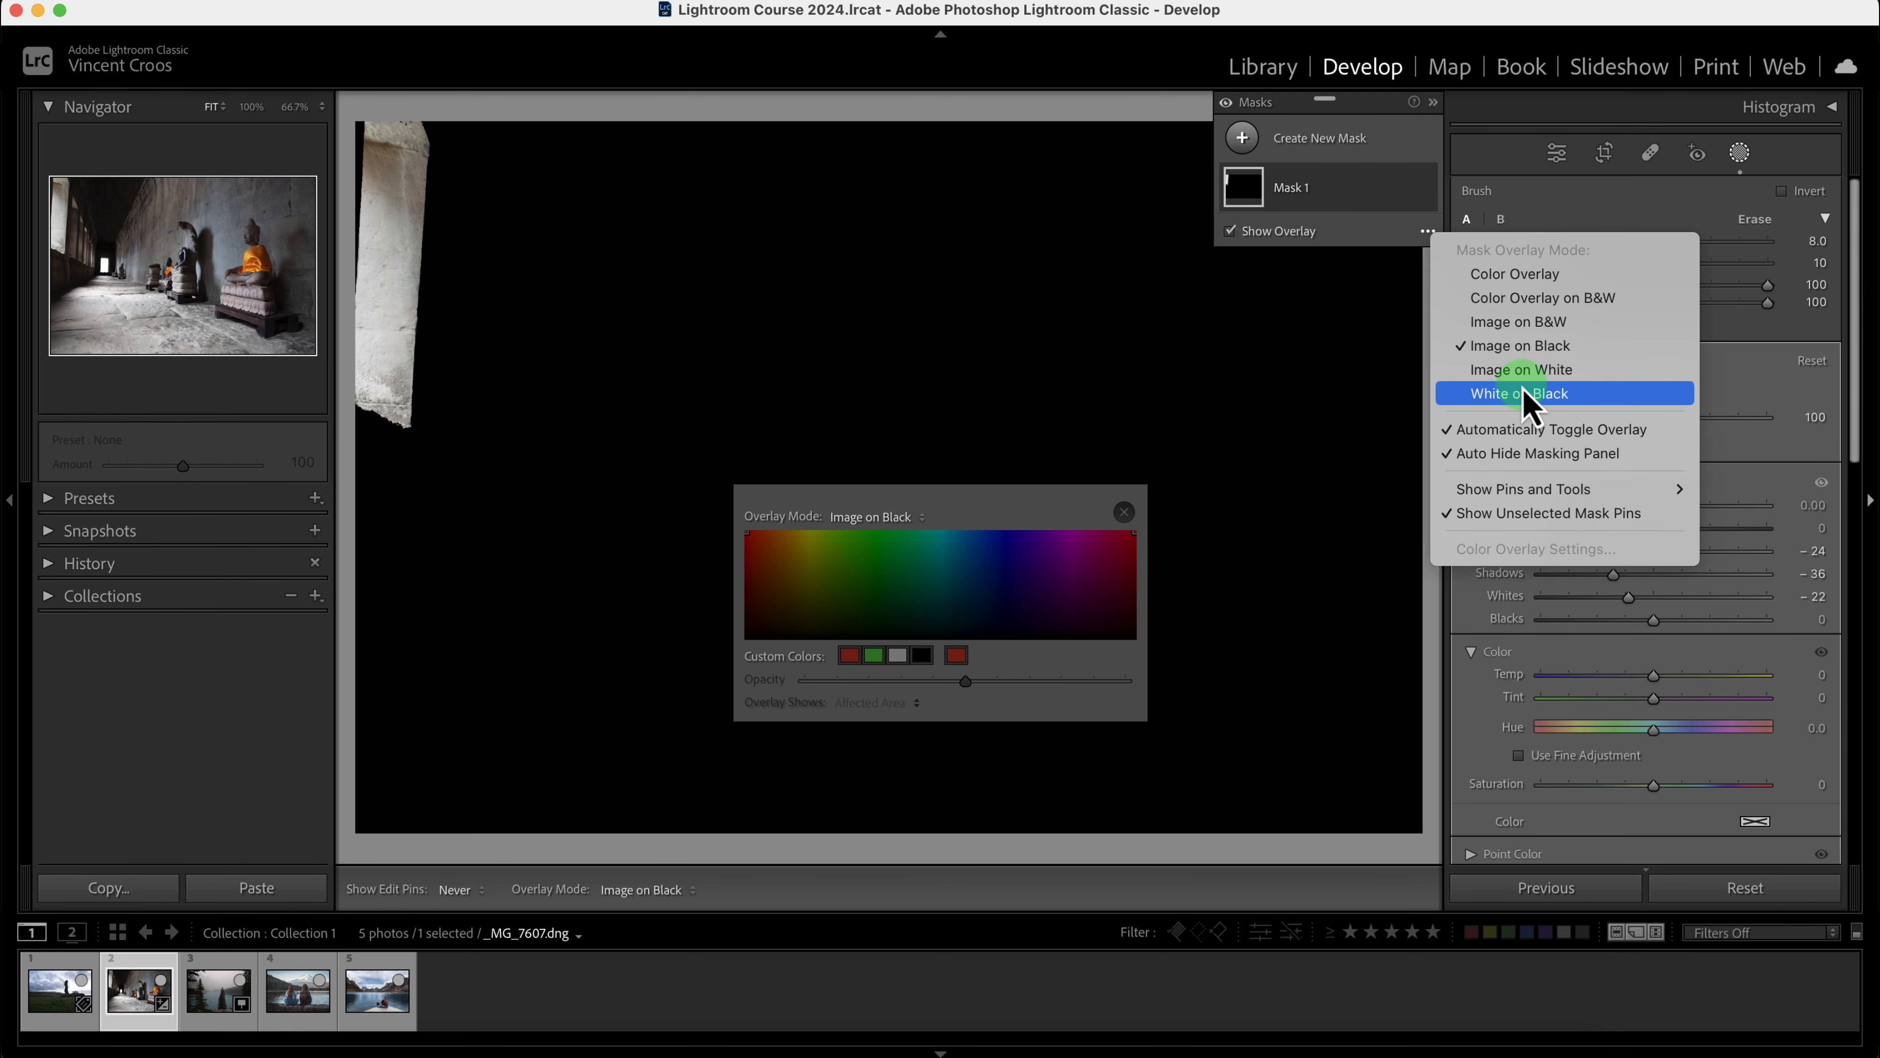
click(1518, 393)
click(1427, 230)
click(1518, 346)
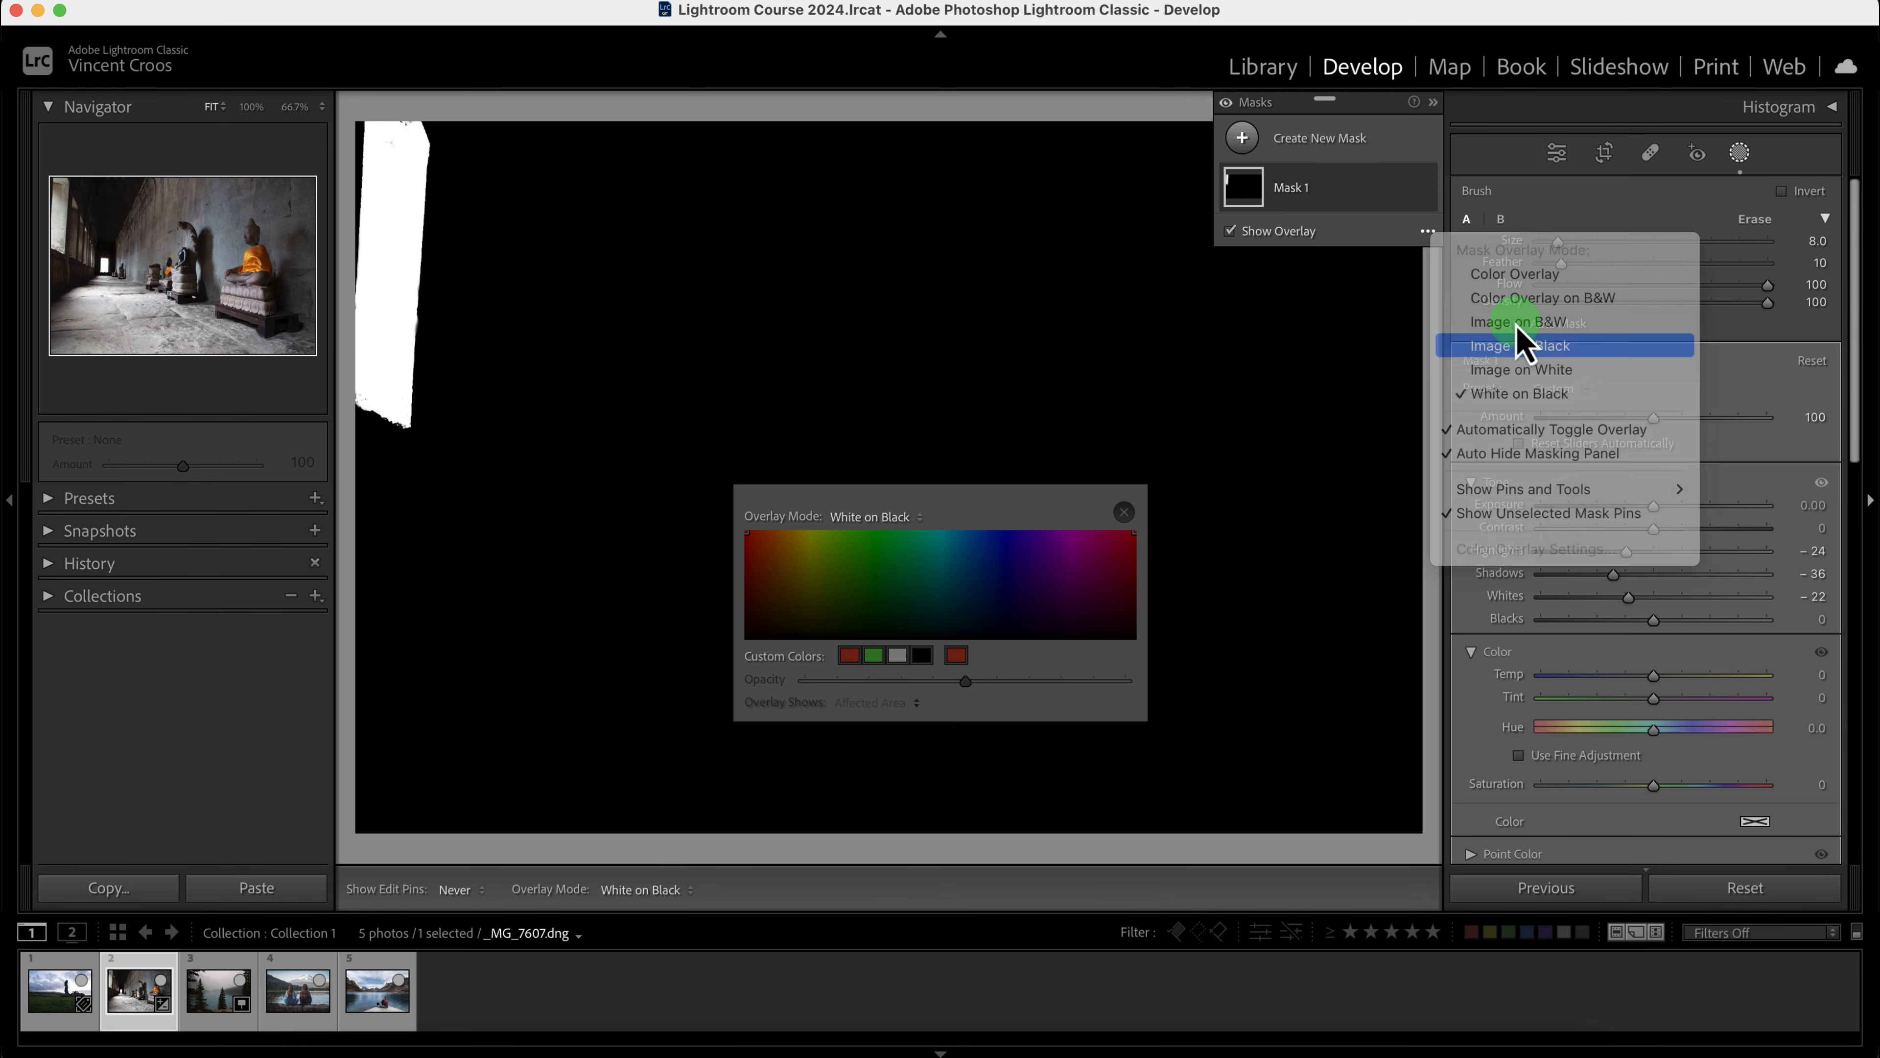
click(1427, 230)
click(1573, 391)
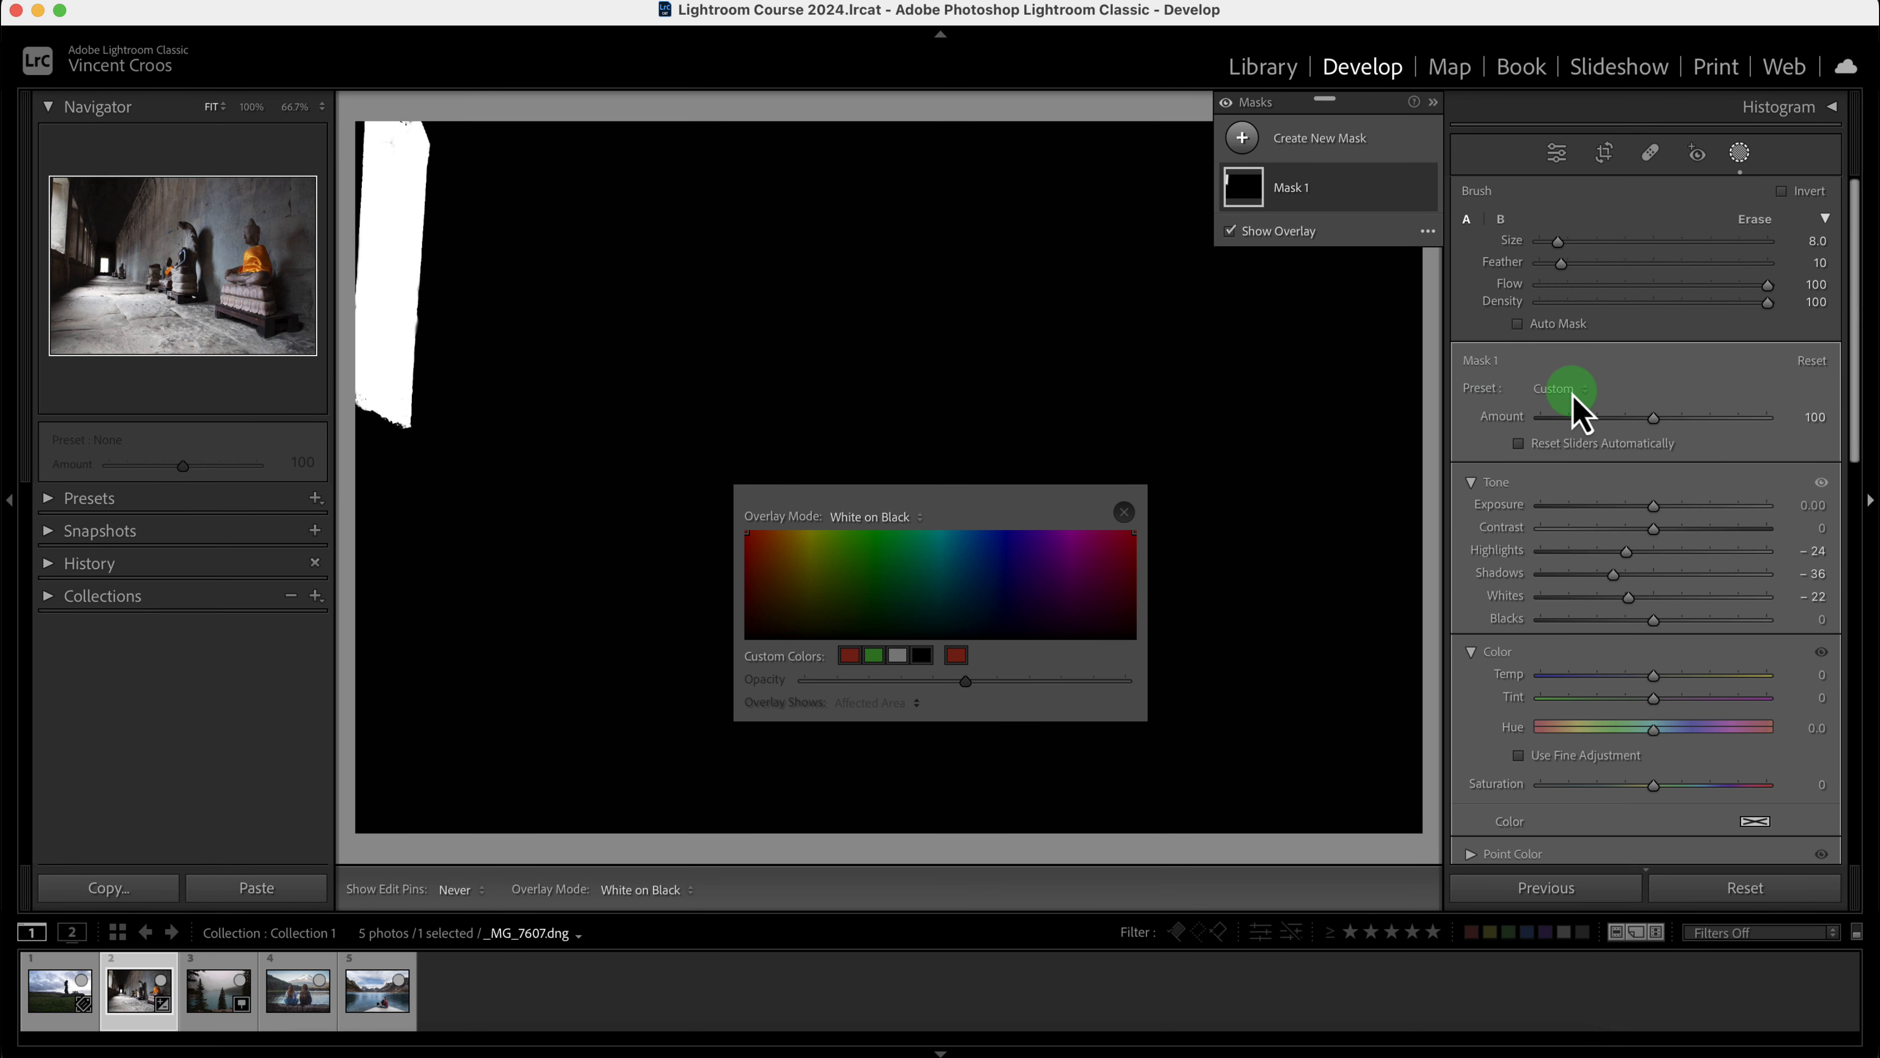
click(1427, 231)
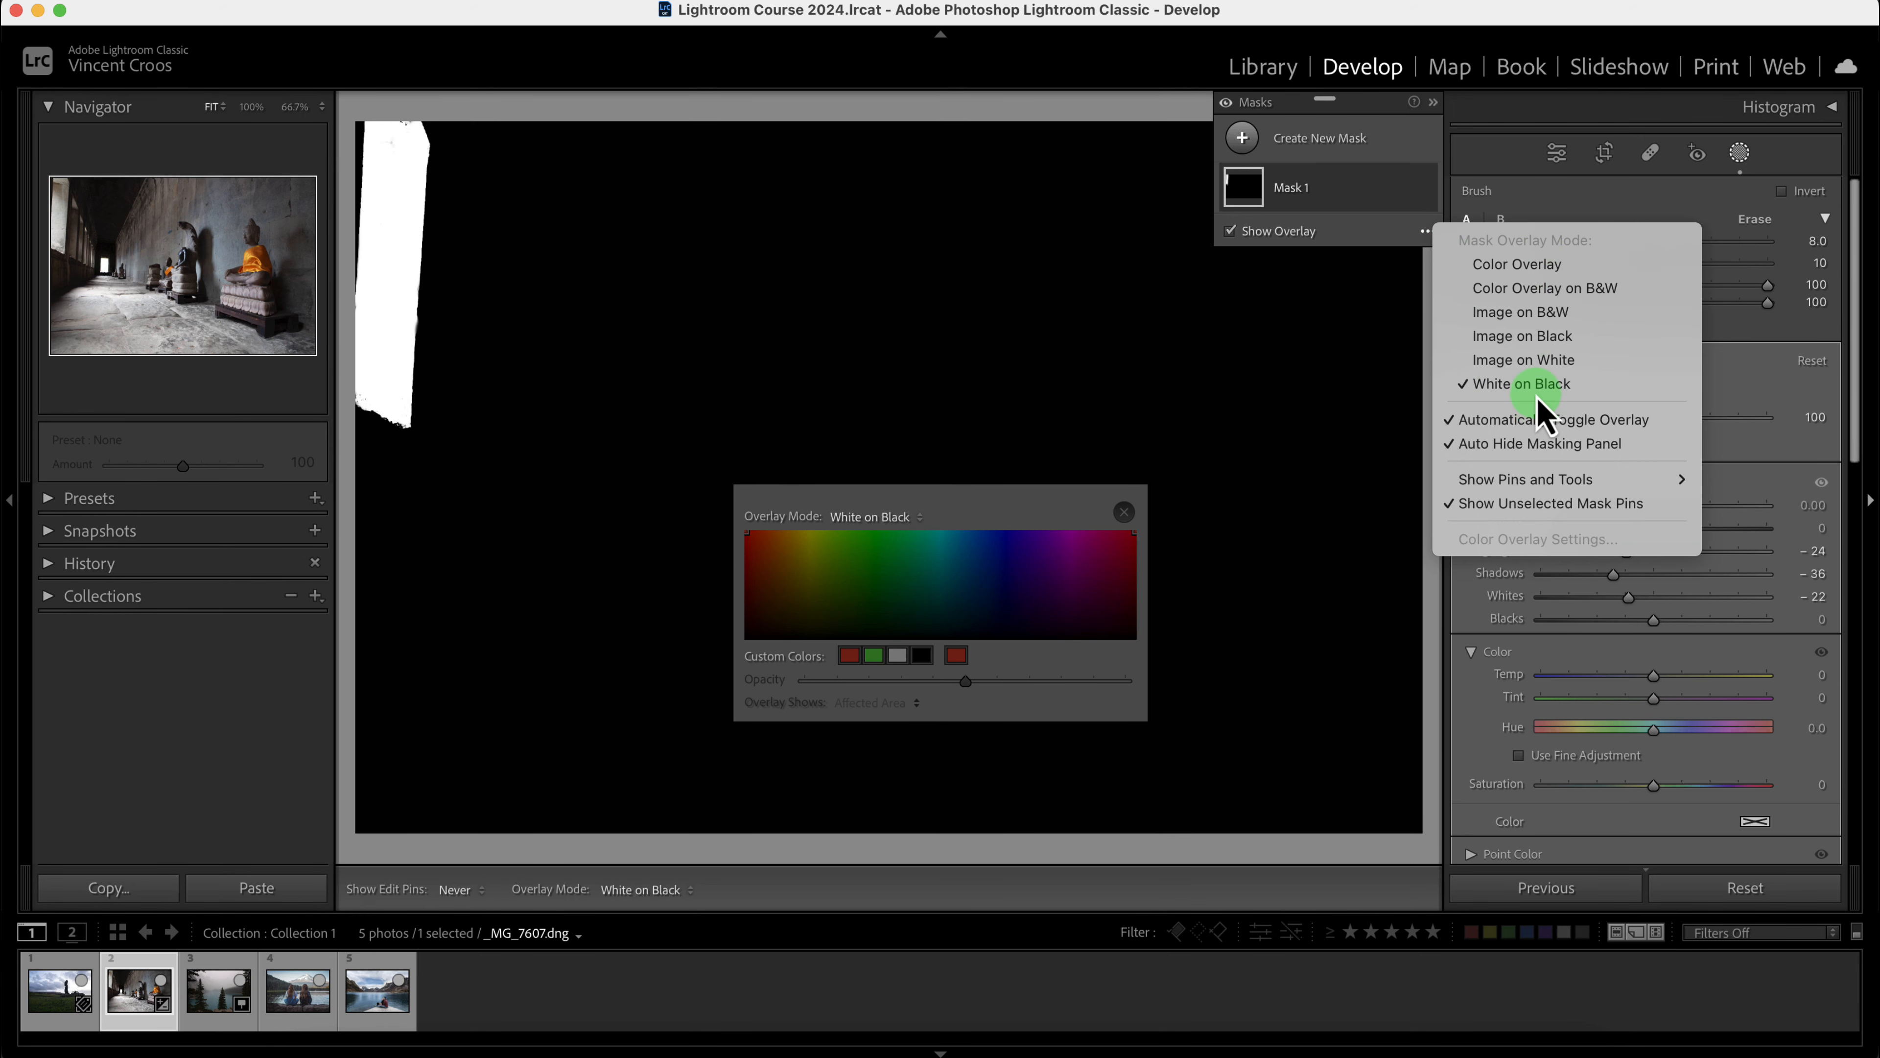
click(1540, 295)
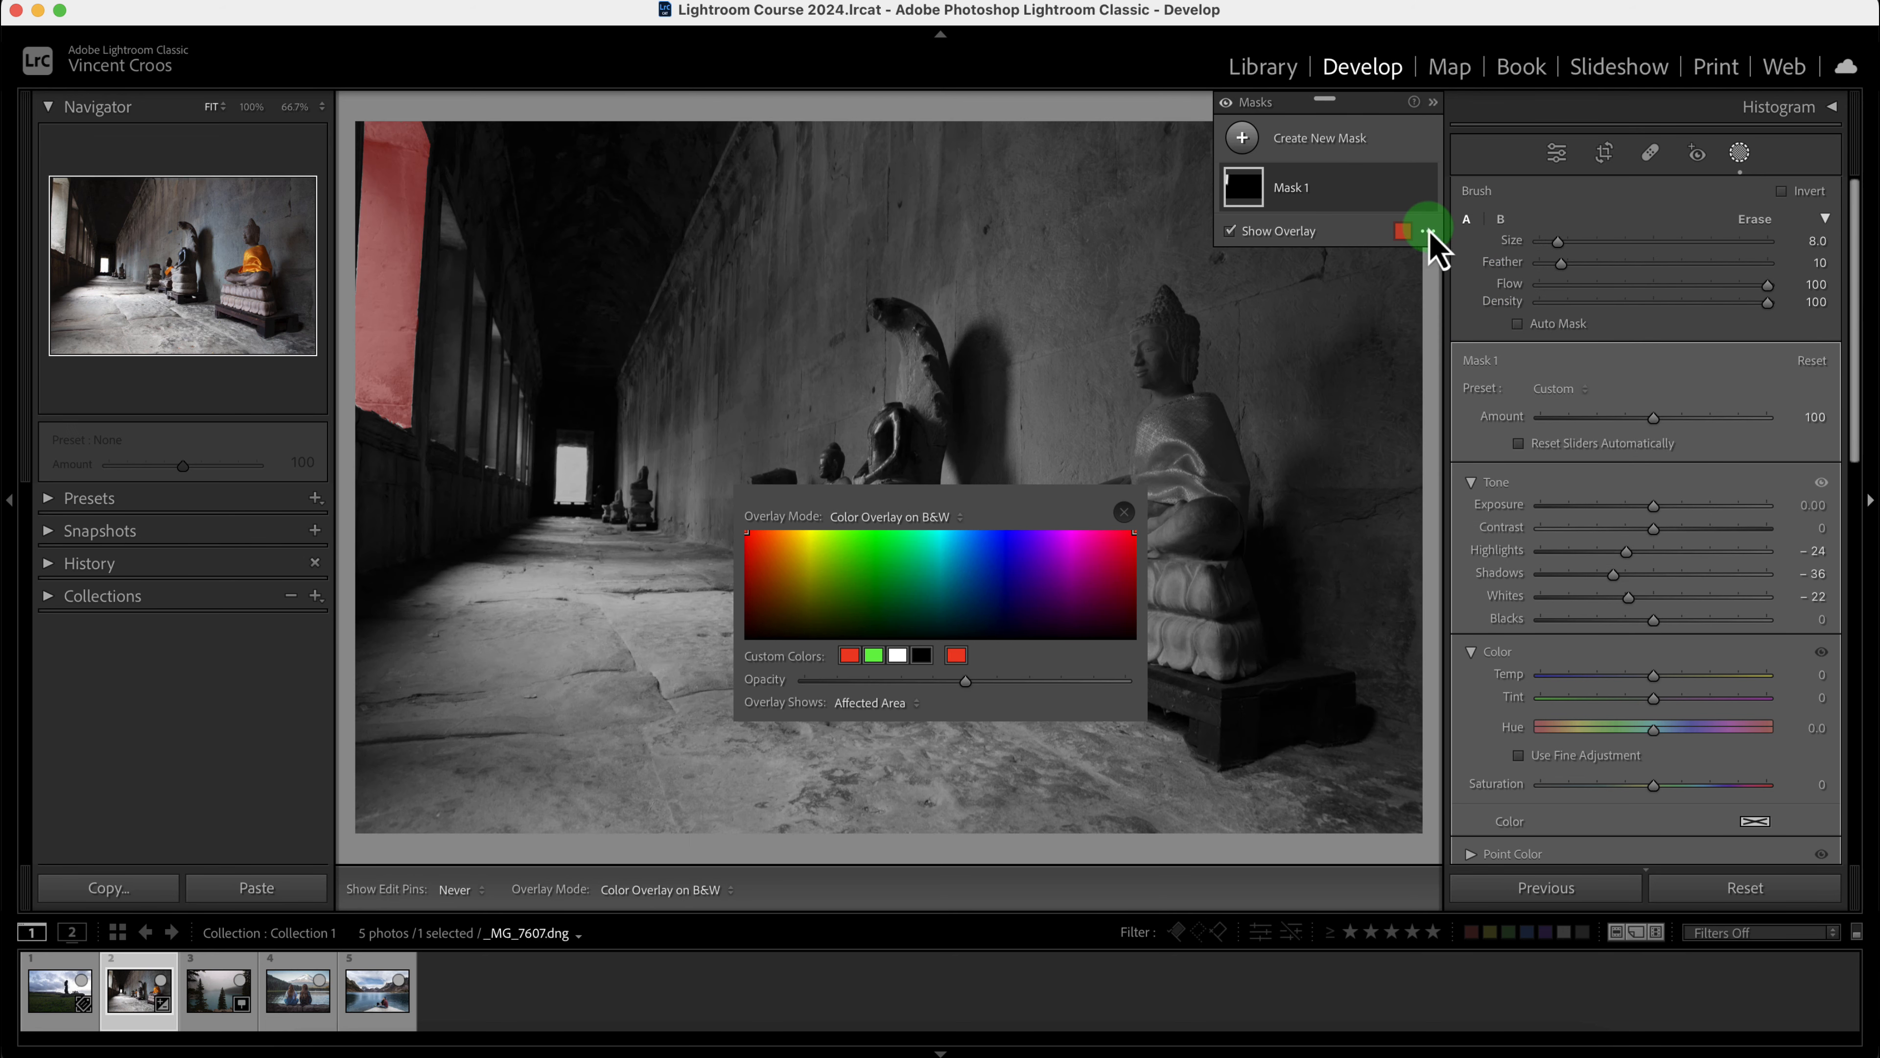
- Preview the pillar mask in the White on Black overlay mode
click(1427, 232)
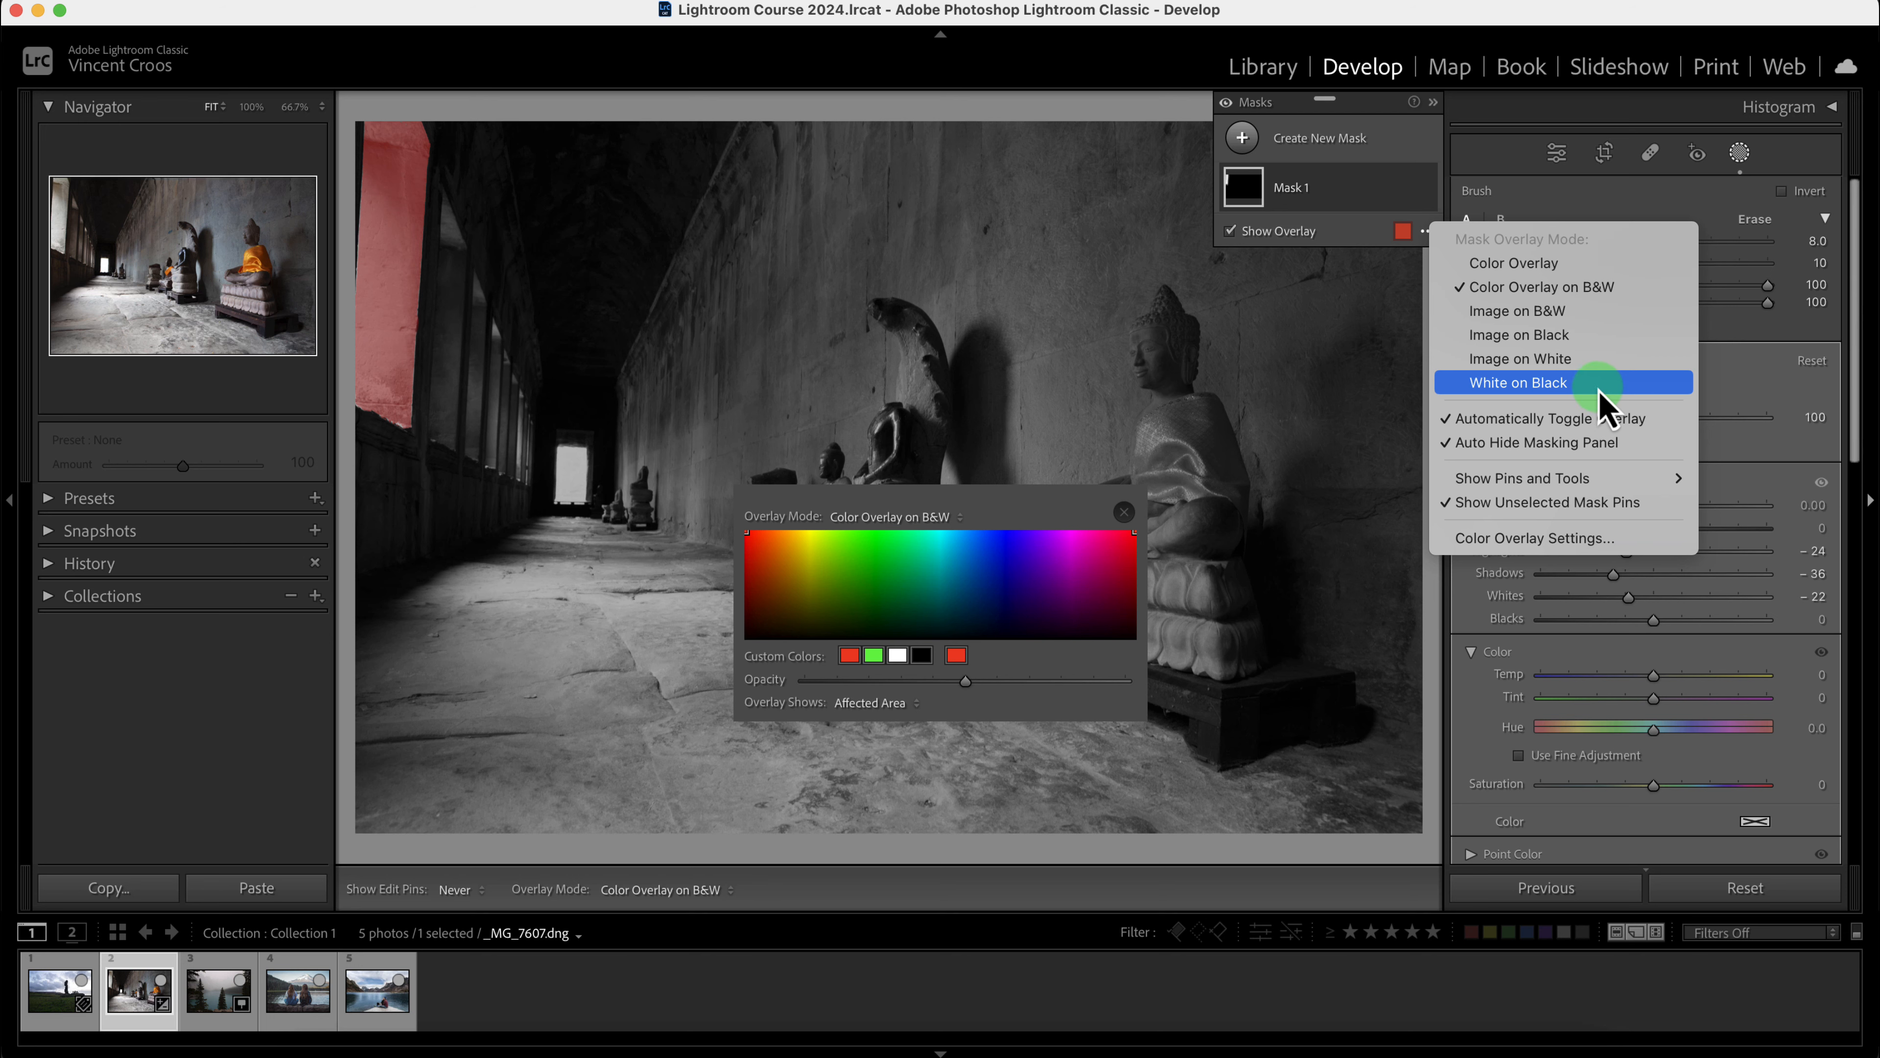
click(1568, 393)
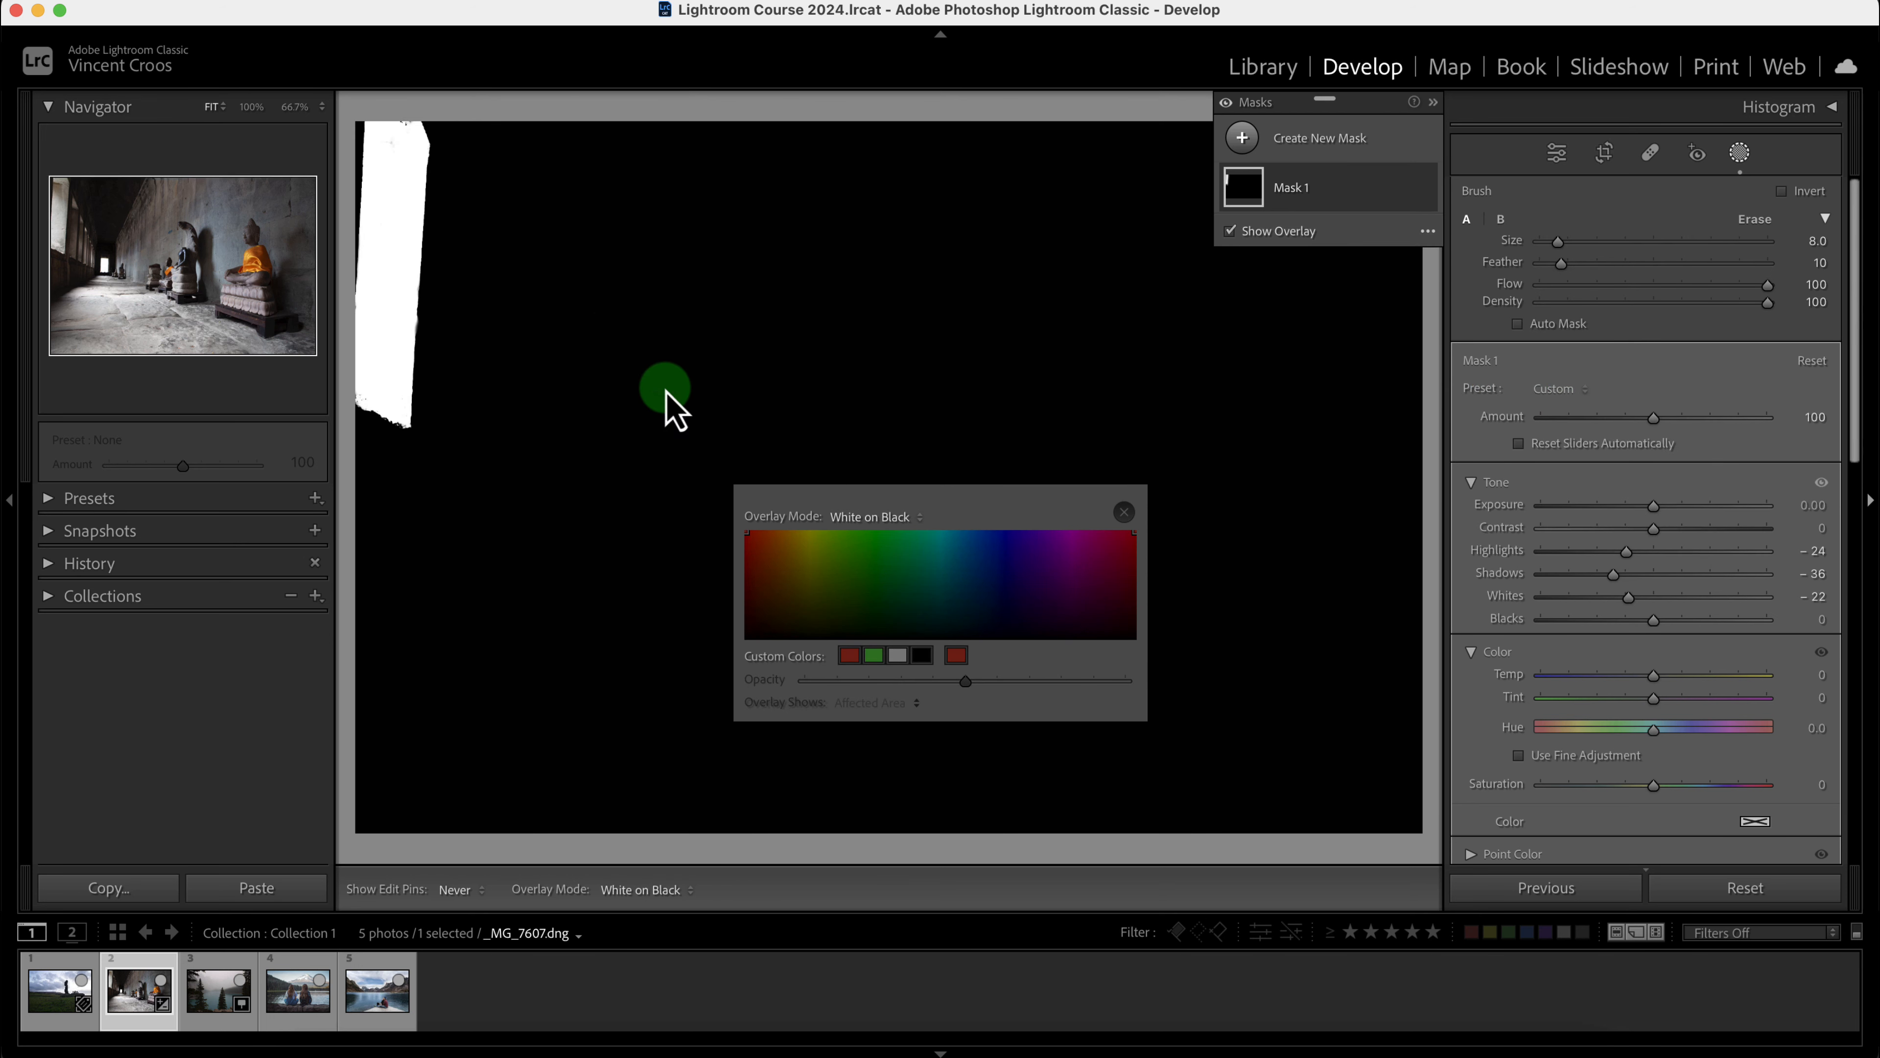
drag(403, 165, 402, 318)
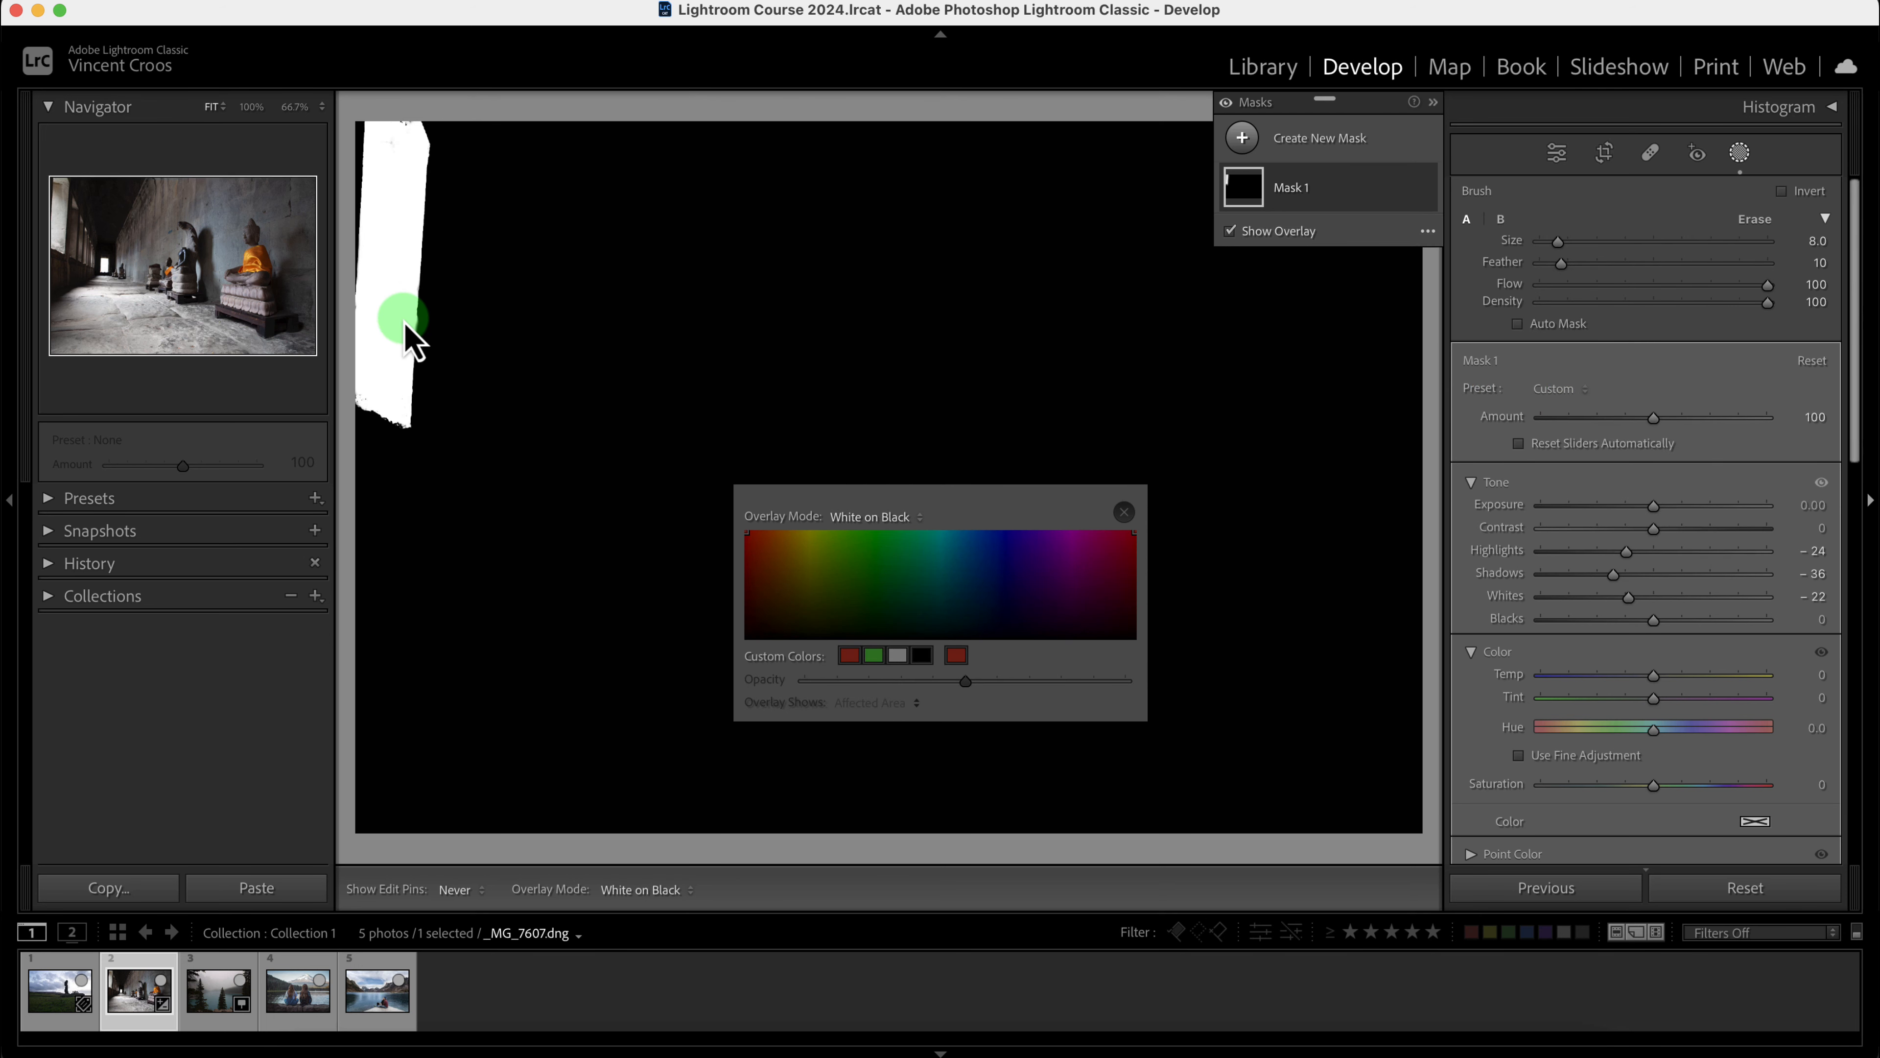
mouse_move(707, 280)
mouse_down()
mouse_move(872, 304)
mouse_move(815, 355)
mouse_move(797, 333)
mouse_move(846, 317)
mouse_move(692, 280)
mouse_move(765, 286)
mouse_move(780, 232)
mouse_move(856, 223)
mouse_move(860, 269)
mouse_up()
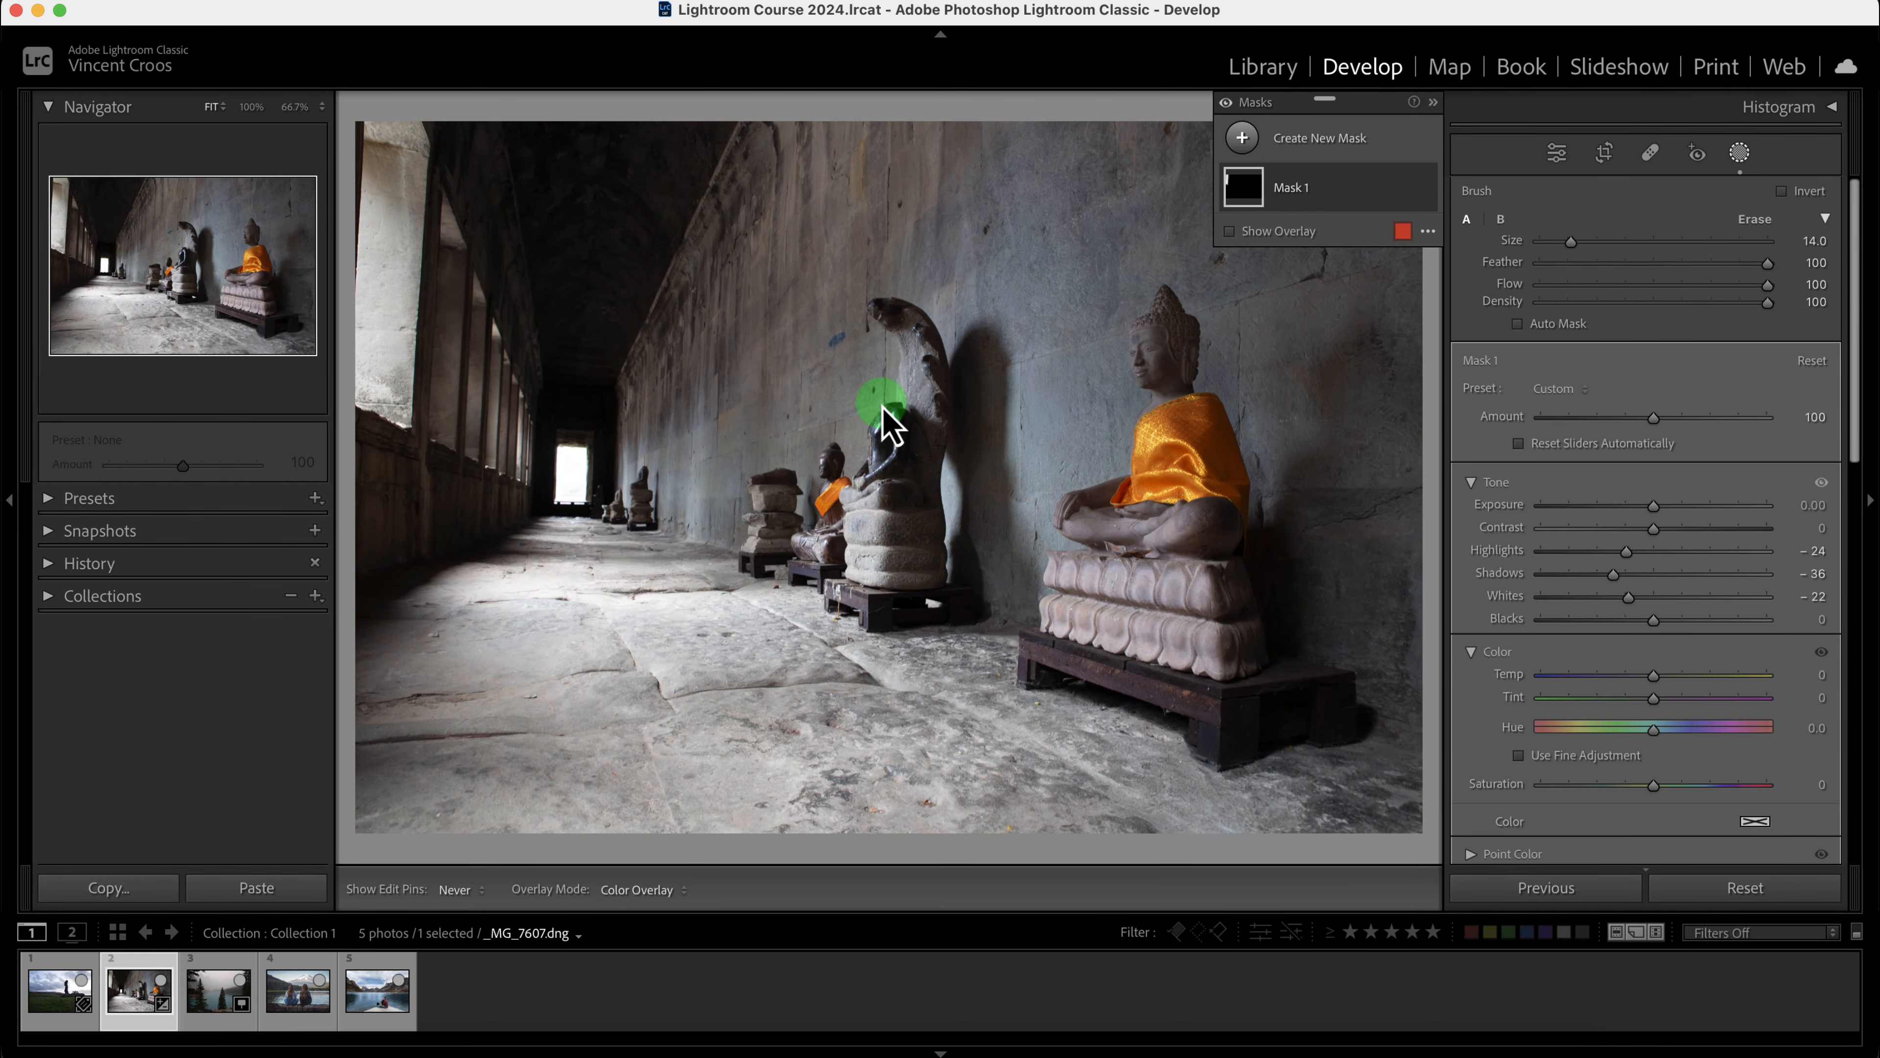
drag(882, 406, 1050, 348)
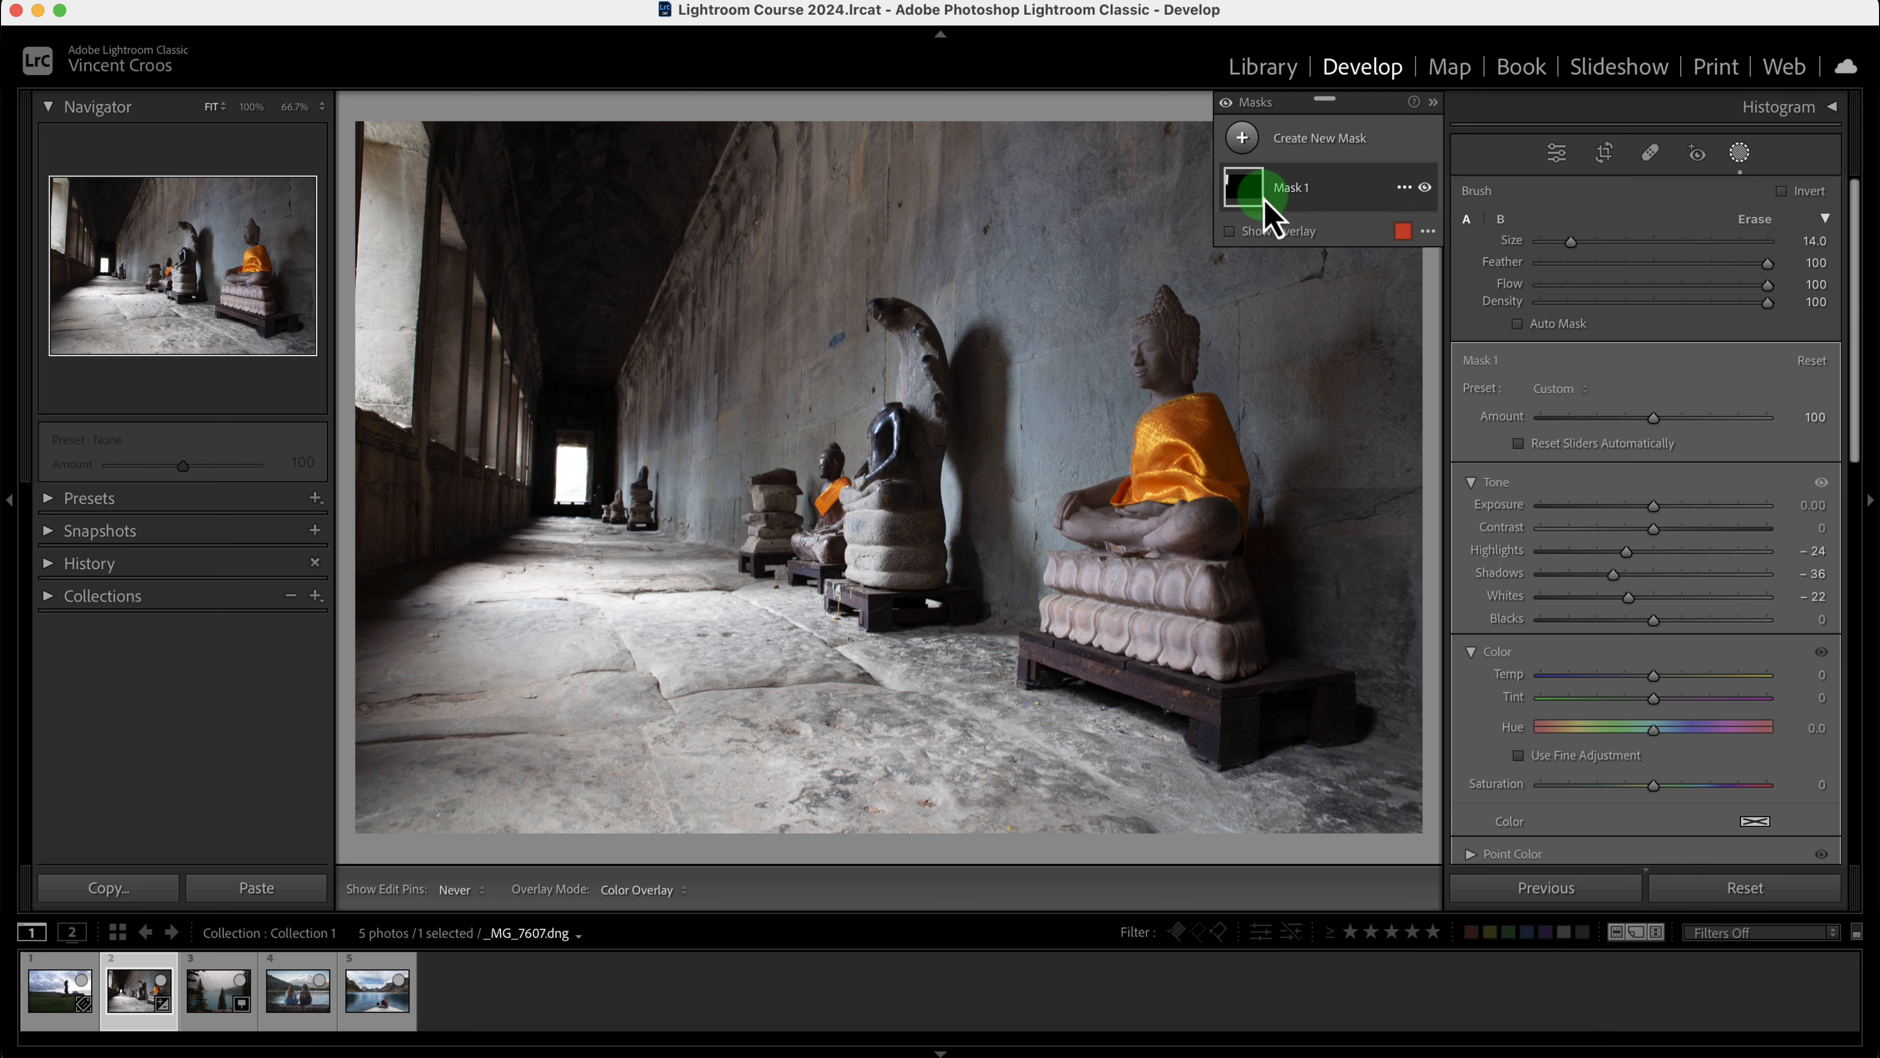
- Show the pillar mask's overlay and brush the corridor floor into the same mask at size 14 with feather 100
mouse_move(1250, 193)
click(1231, 230)
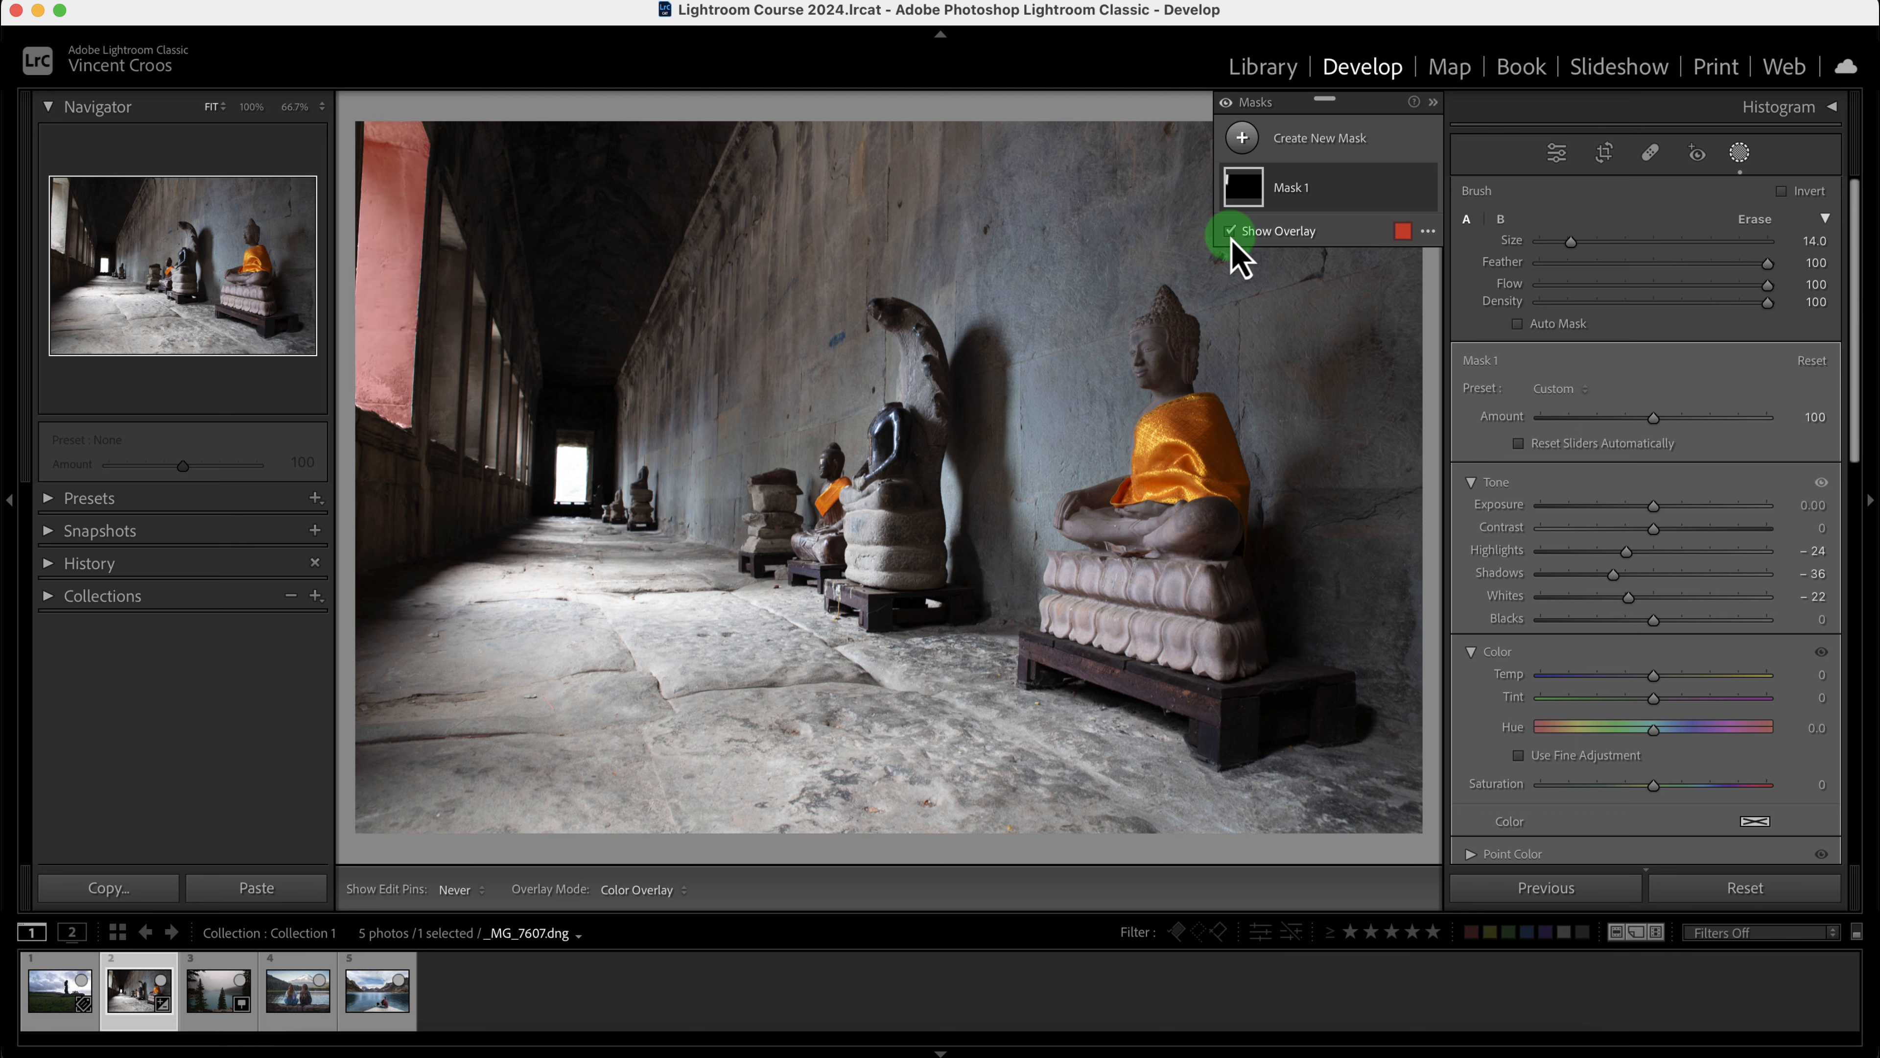
mouse_move(523, 554)
mouse_down()
mouse_move(518, 655)
mouse_move(629, 623)
mouse_move(548, 684)
mouse_move(443, 638)
mouse_move(496, 725)
mouse_move(734, 657)
mouse_move(603, 615)
mouse_move(763, 771)
mouse_move(419, 784)
mouse_move(836, 767)
mouse_move(697, 649)
mouse_up()
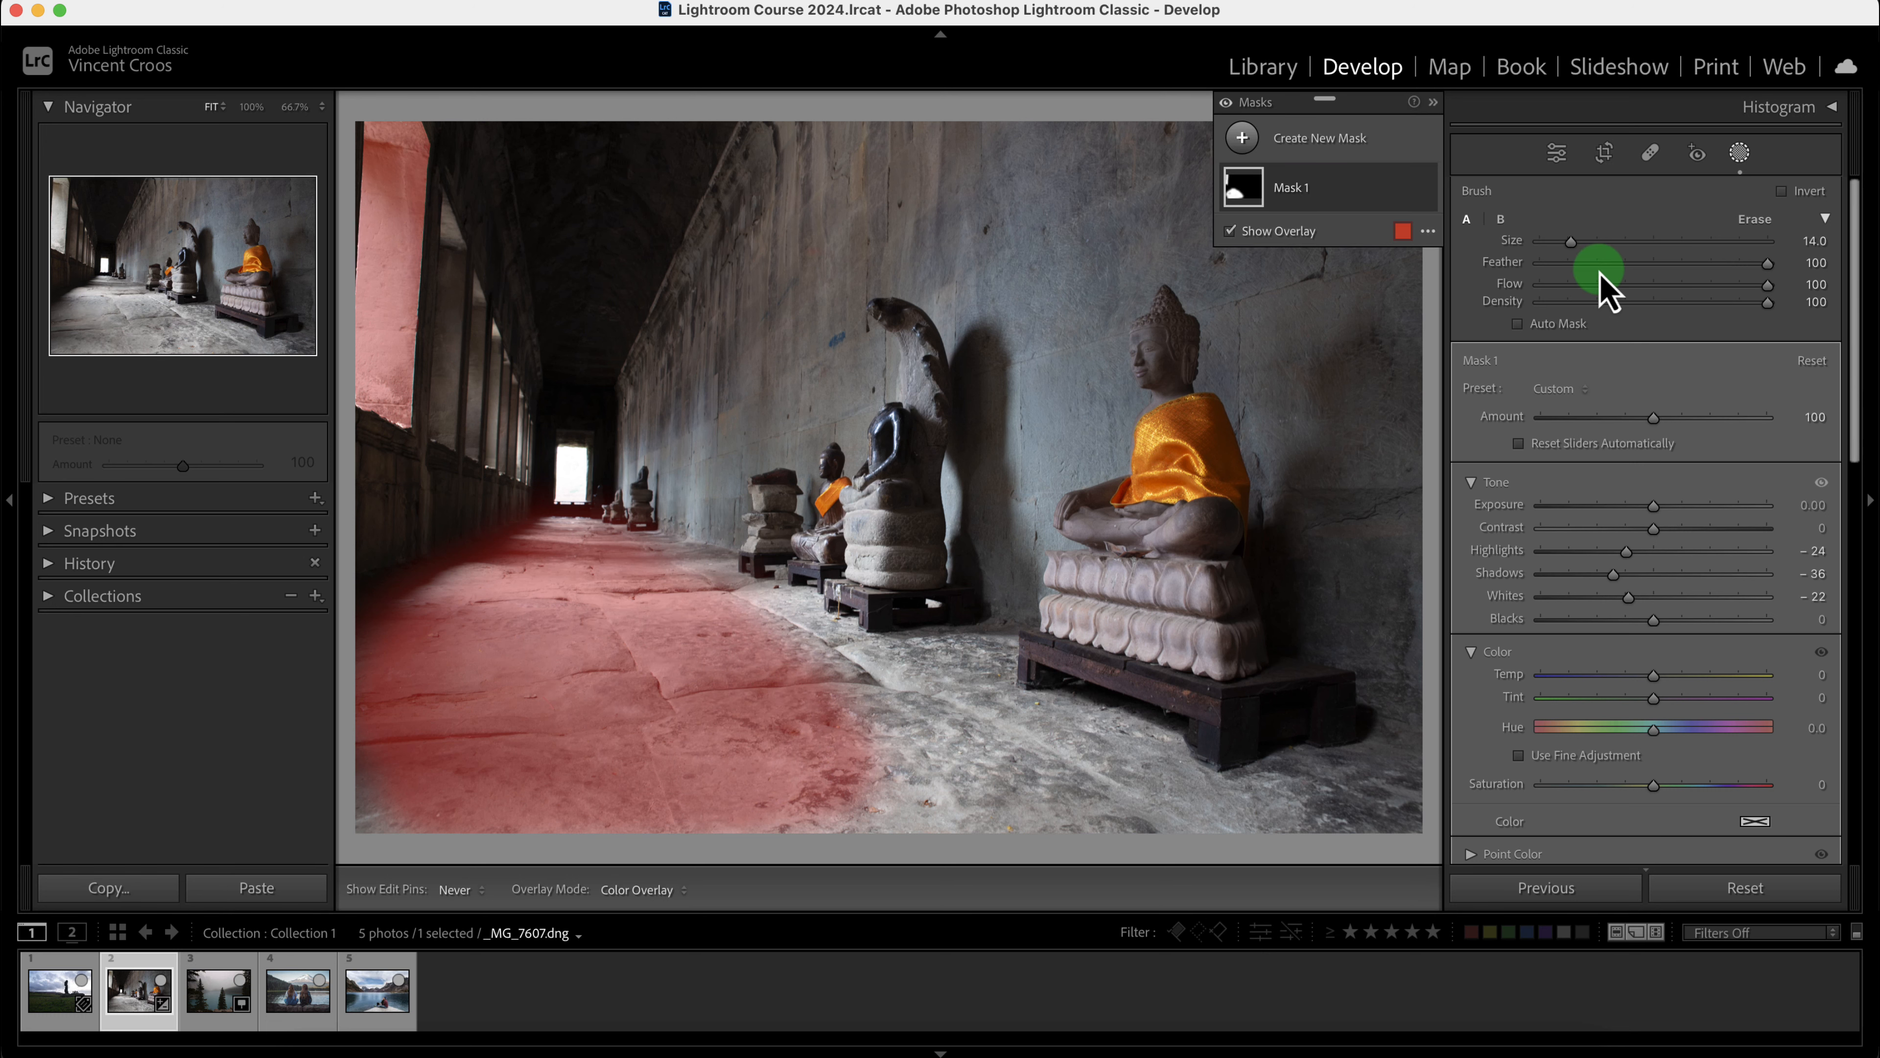
- Create a new brush mask, paint it over the dark corridor ceiling, and set its Shadows to 73
click(1244, 139)
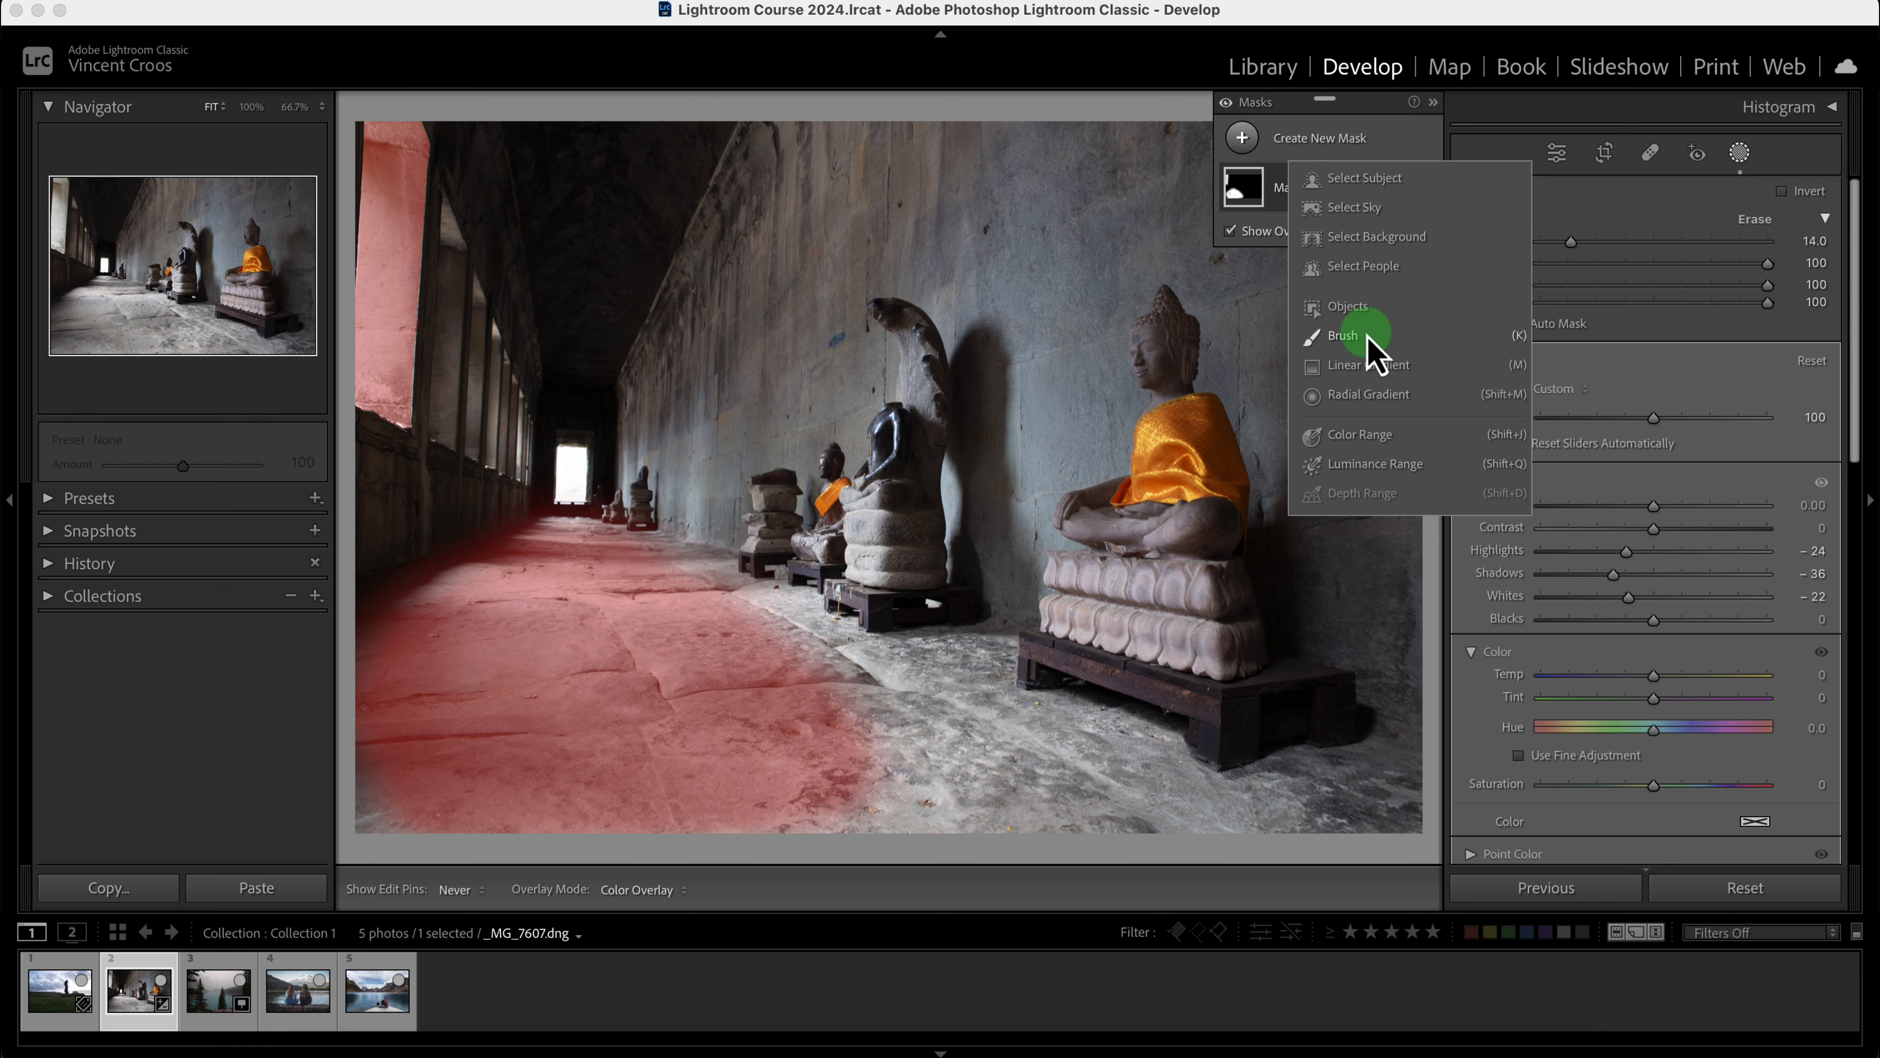
click(1352, 336)
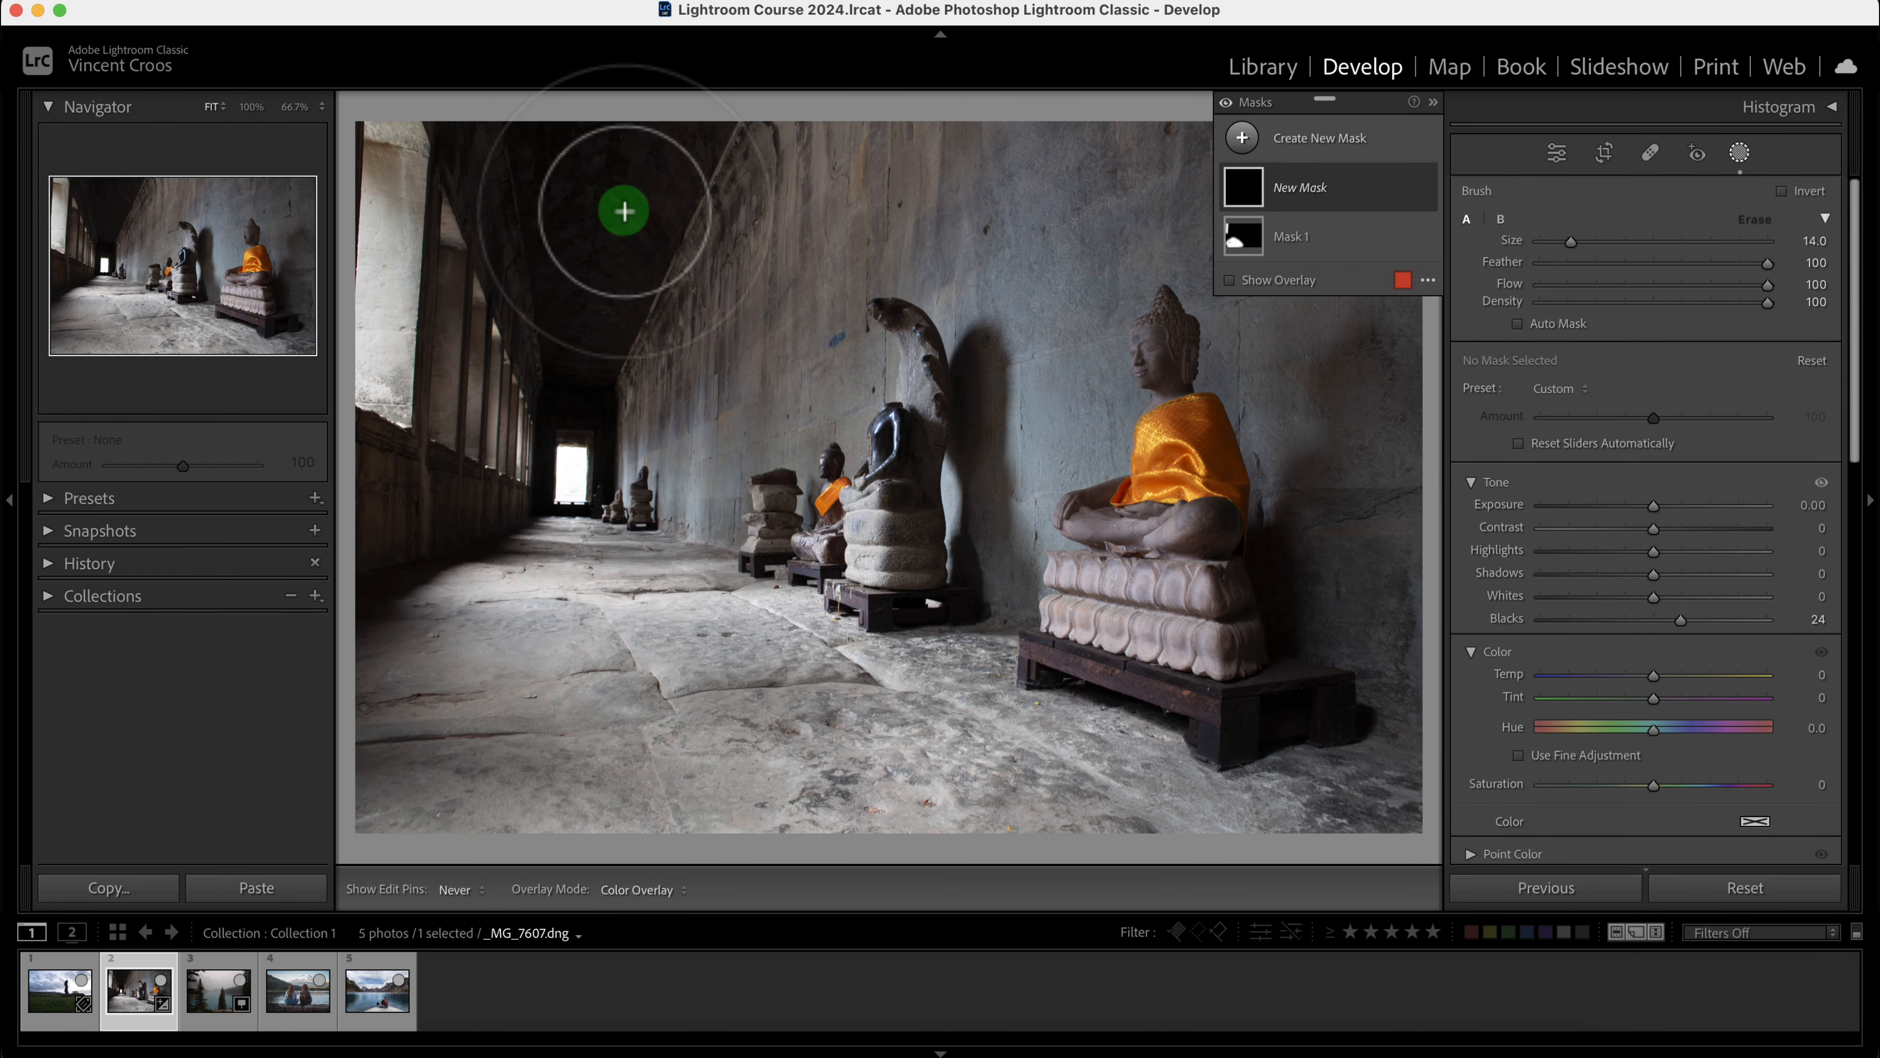
mouse_move(517, 173)
mouse_down()
mouse_move(554, 345)
mouse_move(659, 147)
mouse_move(630, 262)
mouse_move(549, 292)
mouse_move(495, 167)
mouse_move(559, 139)
mouse_move(678, 137)
mouse_move(535, 139)
mouse_move(641, 147)
mouse_move(567, 278)
mouse_move(827, 218)
mouse_up()
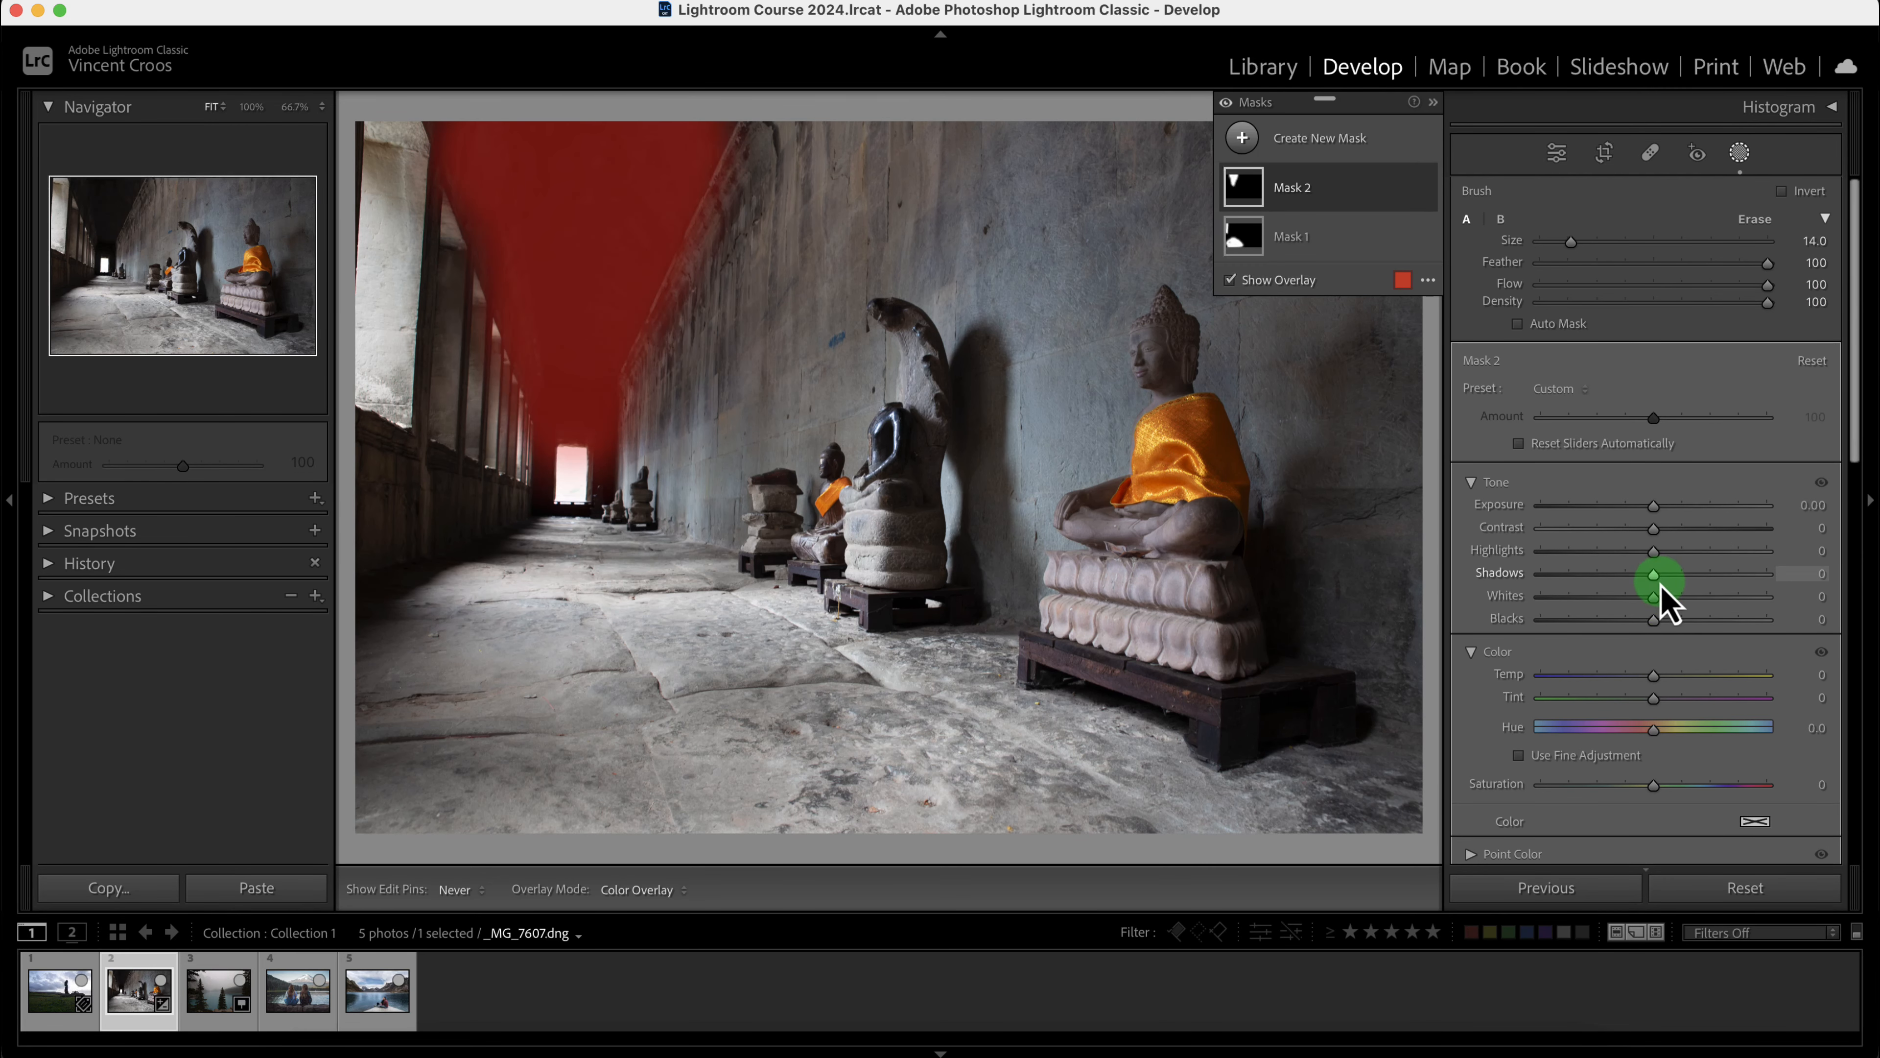
drag(1655, 576, 1741, 589)
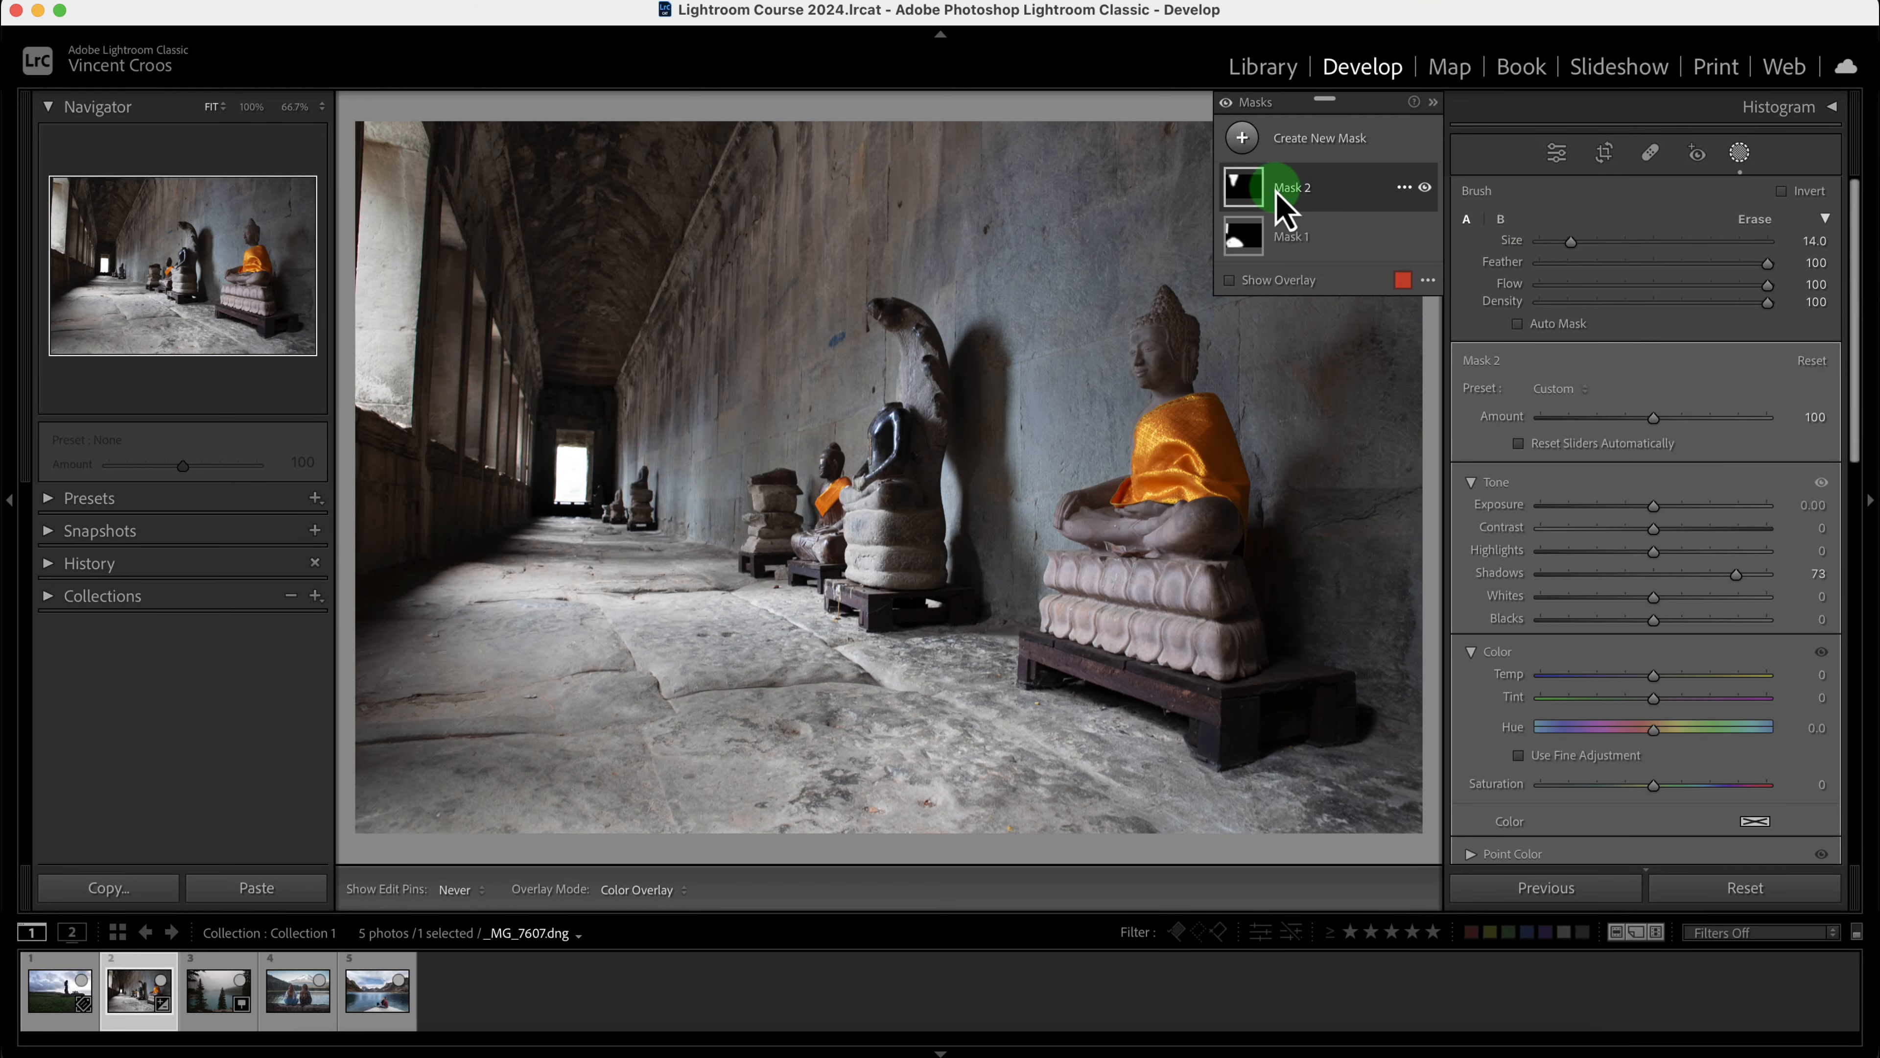
- Rename Mask 2 as Ceiling
double_click(1292, 187)
click(1031, 280)
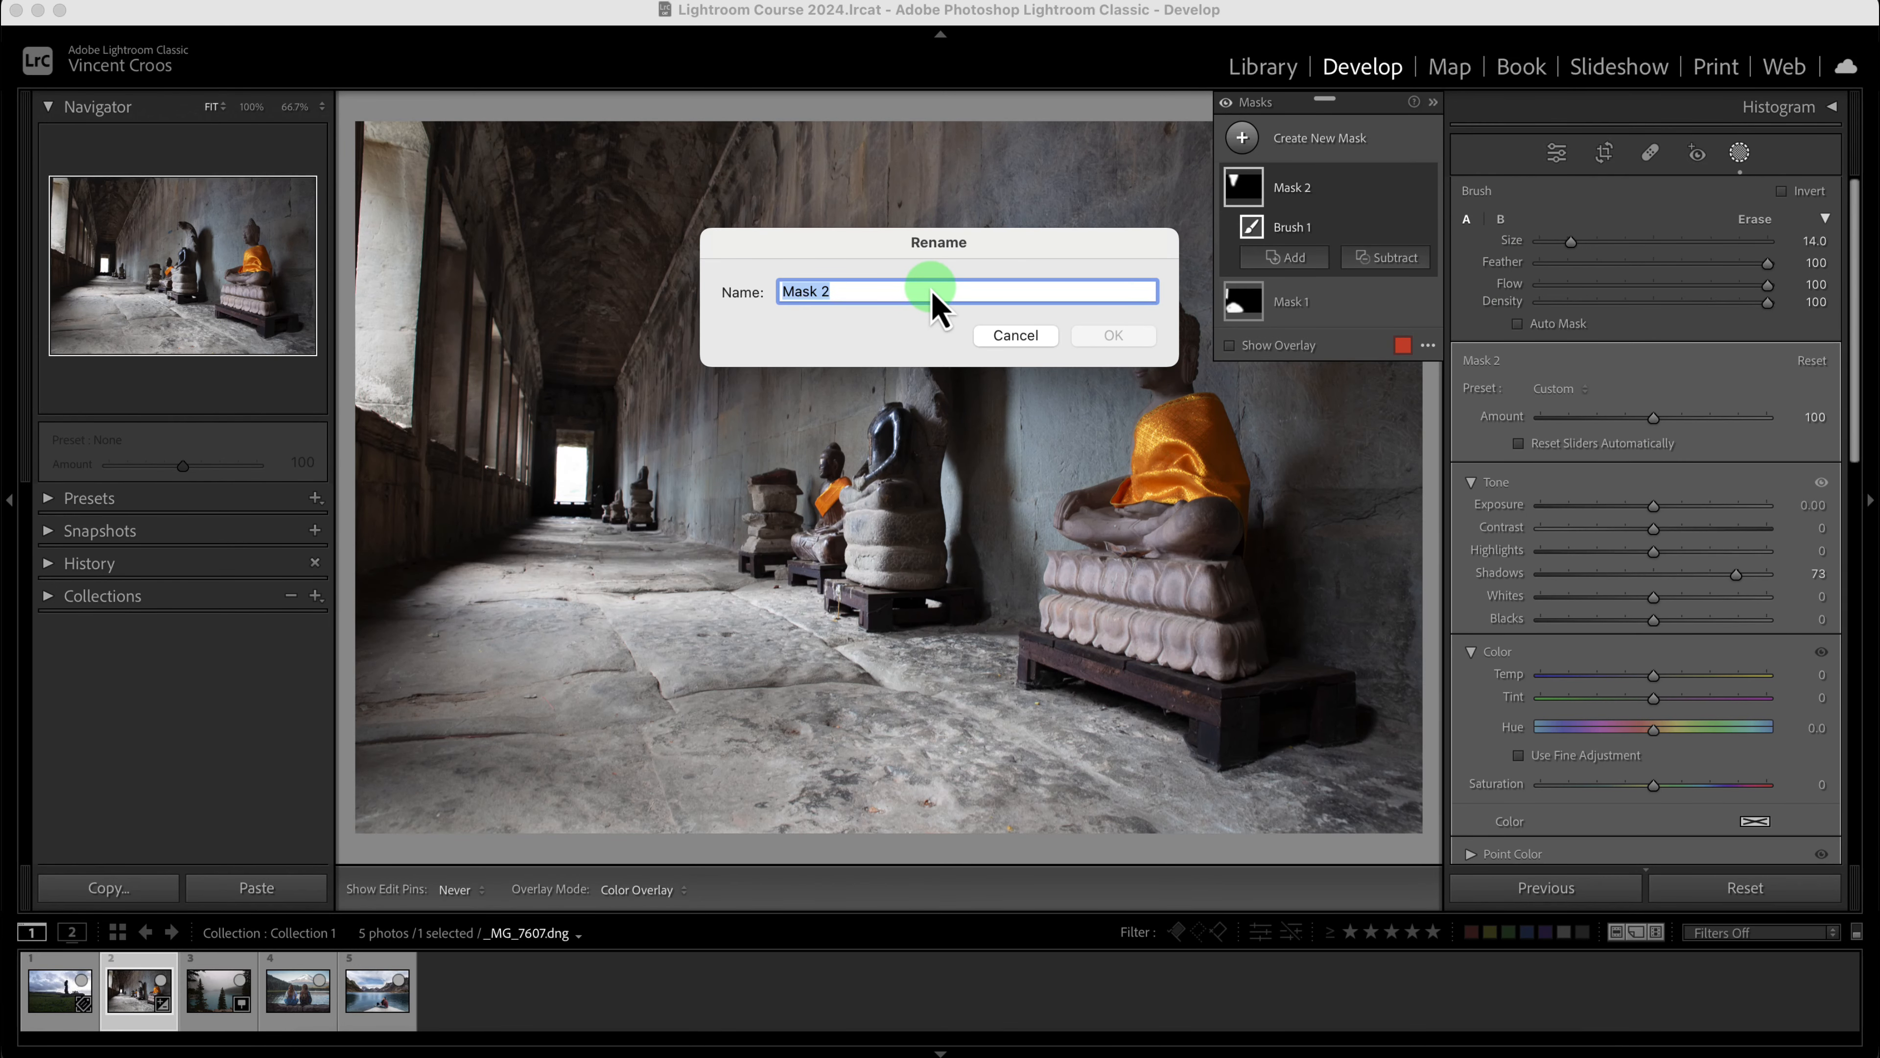
text(Ceiling)
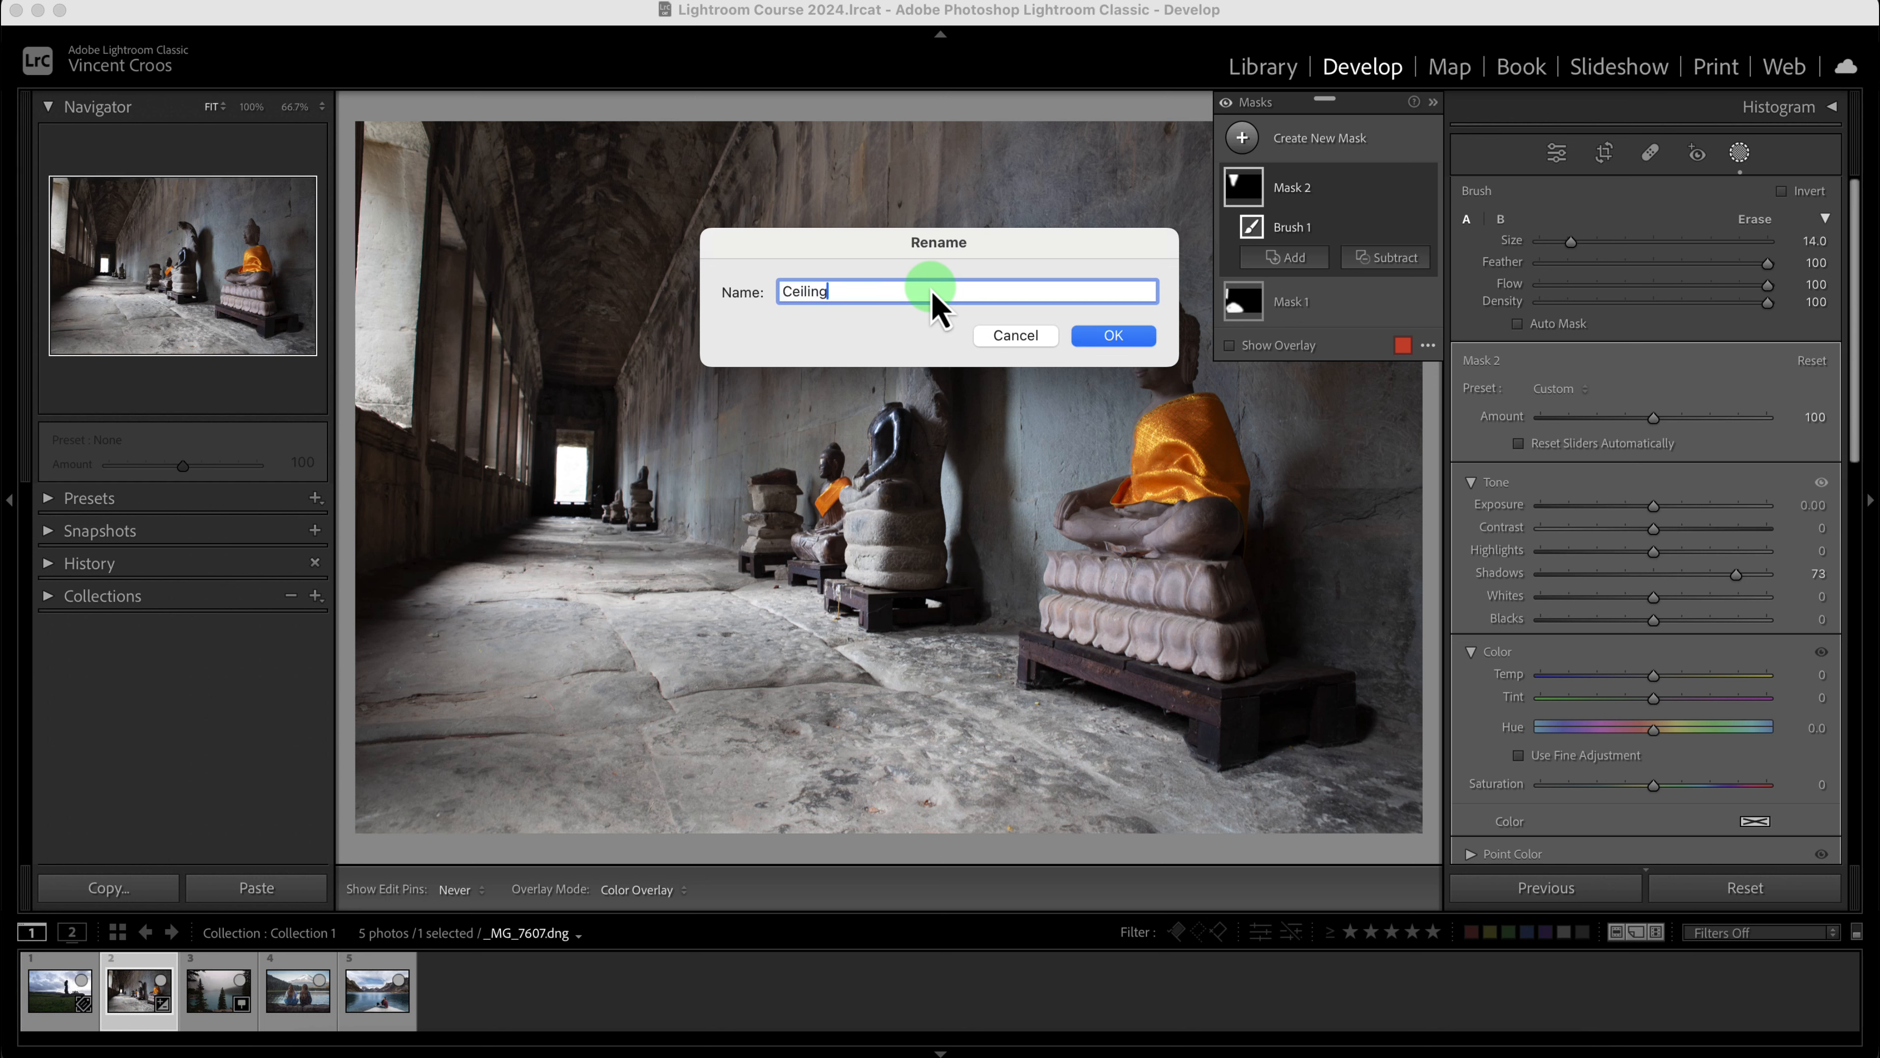
click(1114, 337)
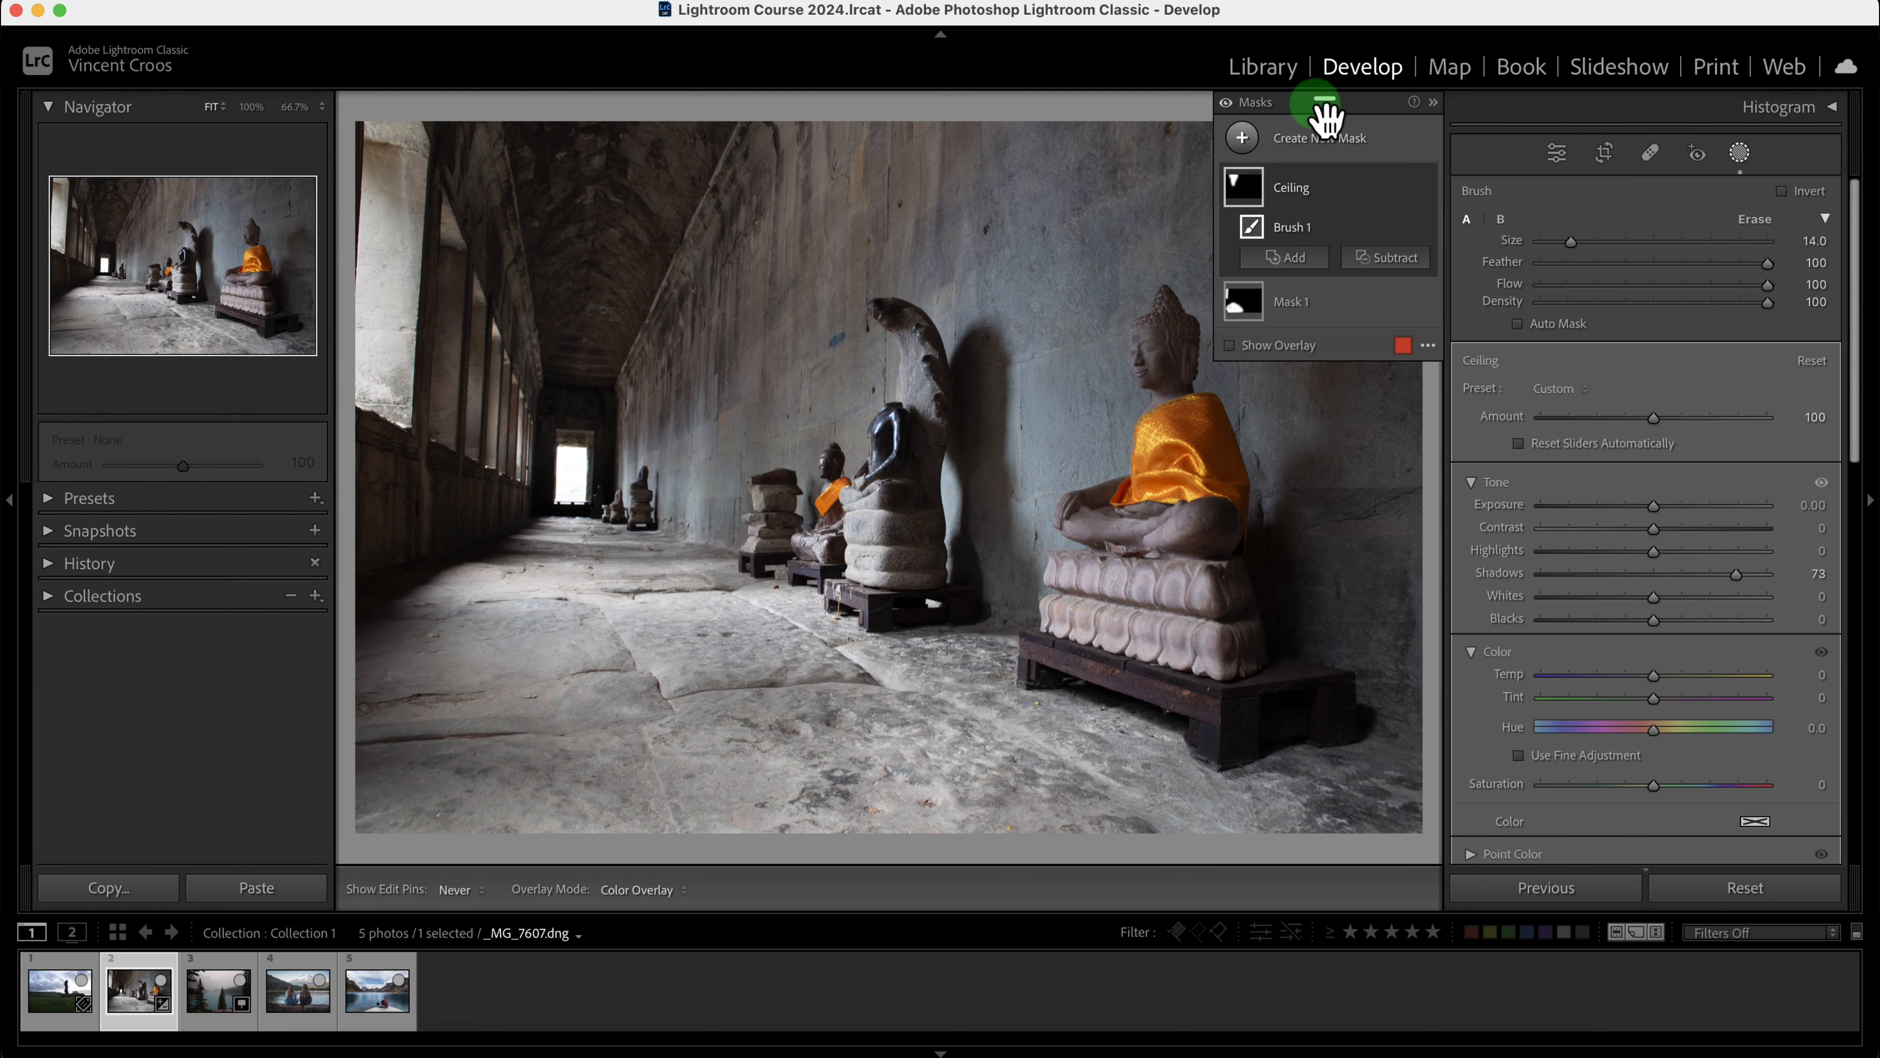
- Try floating, collapsing and expanding the Masks panel over the photo and docking it above the brush settings, and restore its original place
drag(1325, 104, 1073, 233)
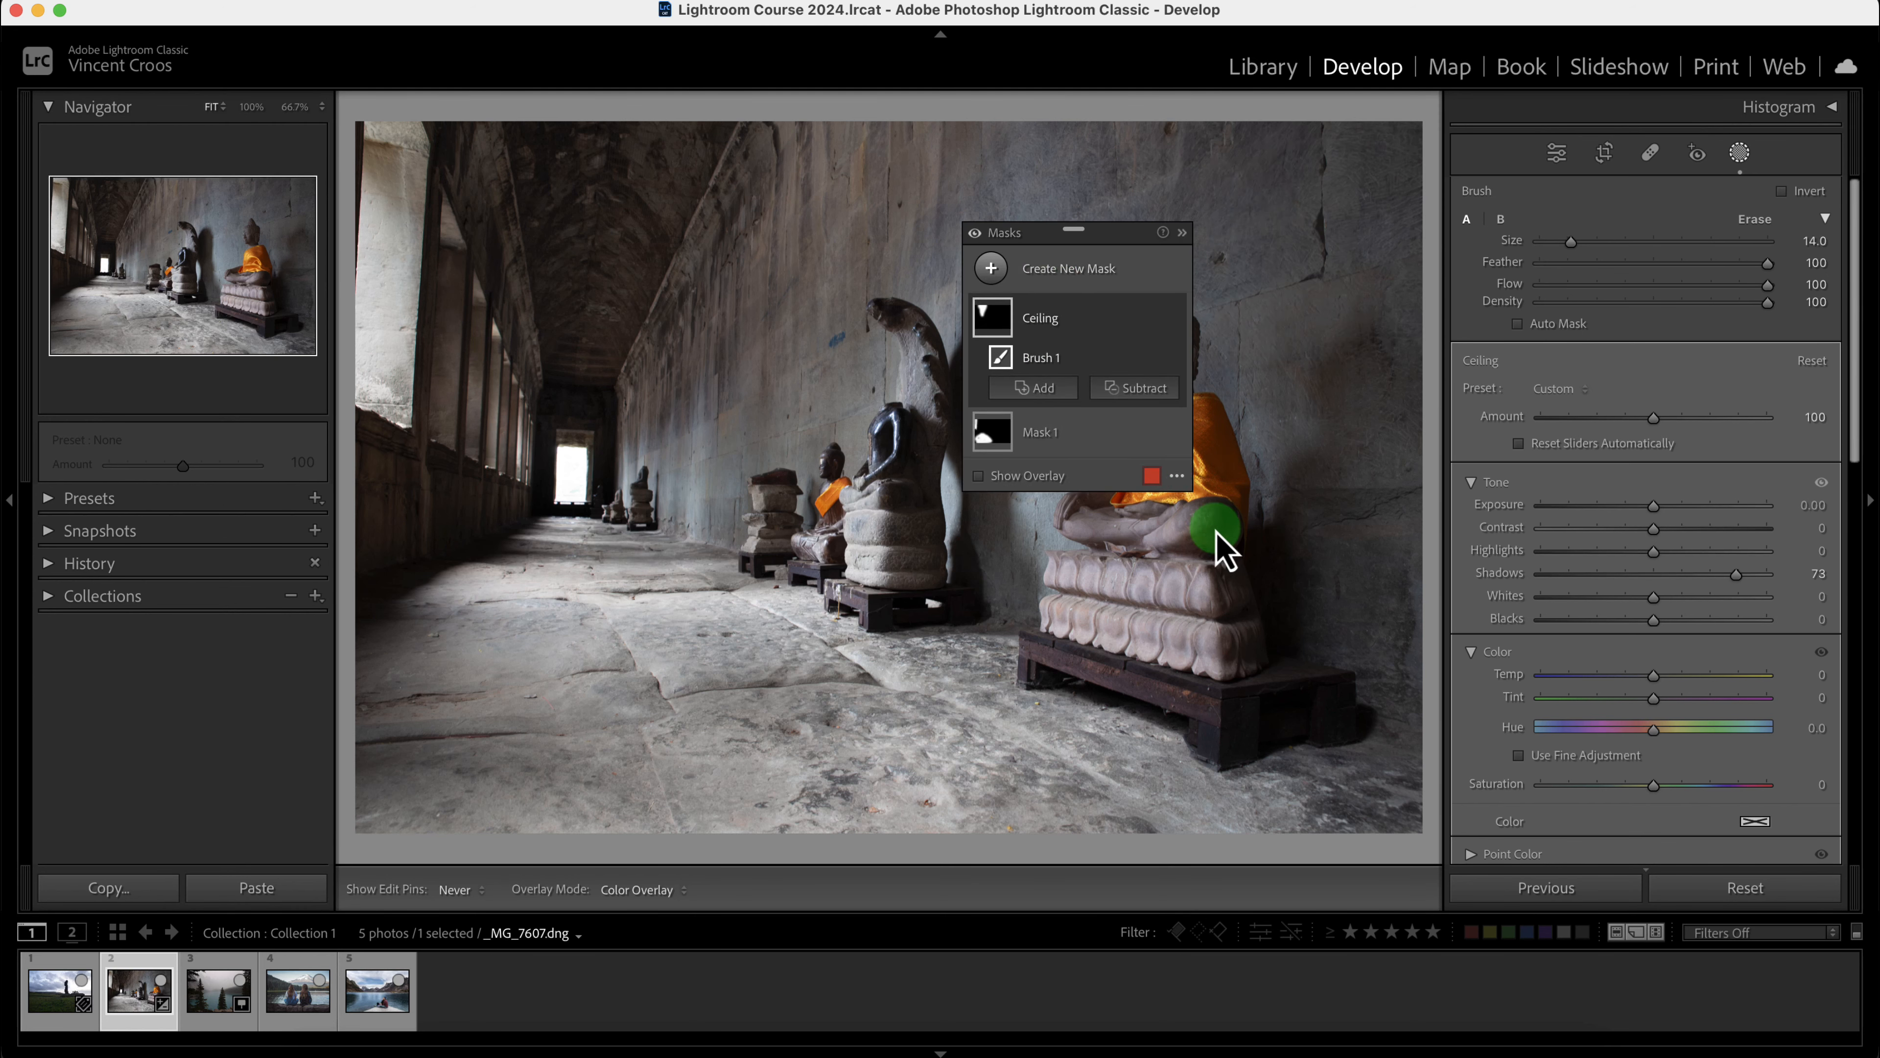
click(1182, 232)
click(1183, 234)
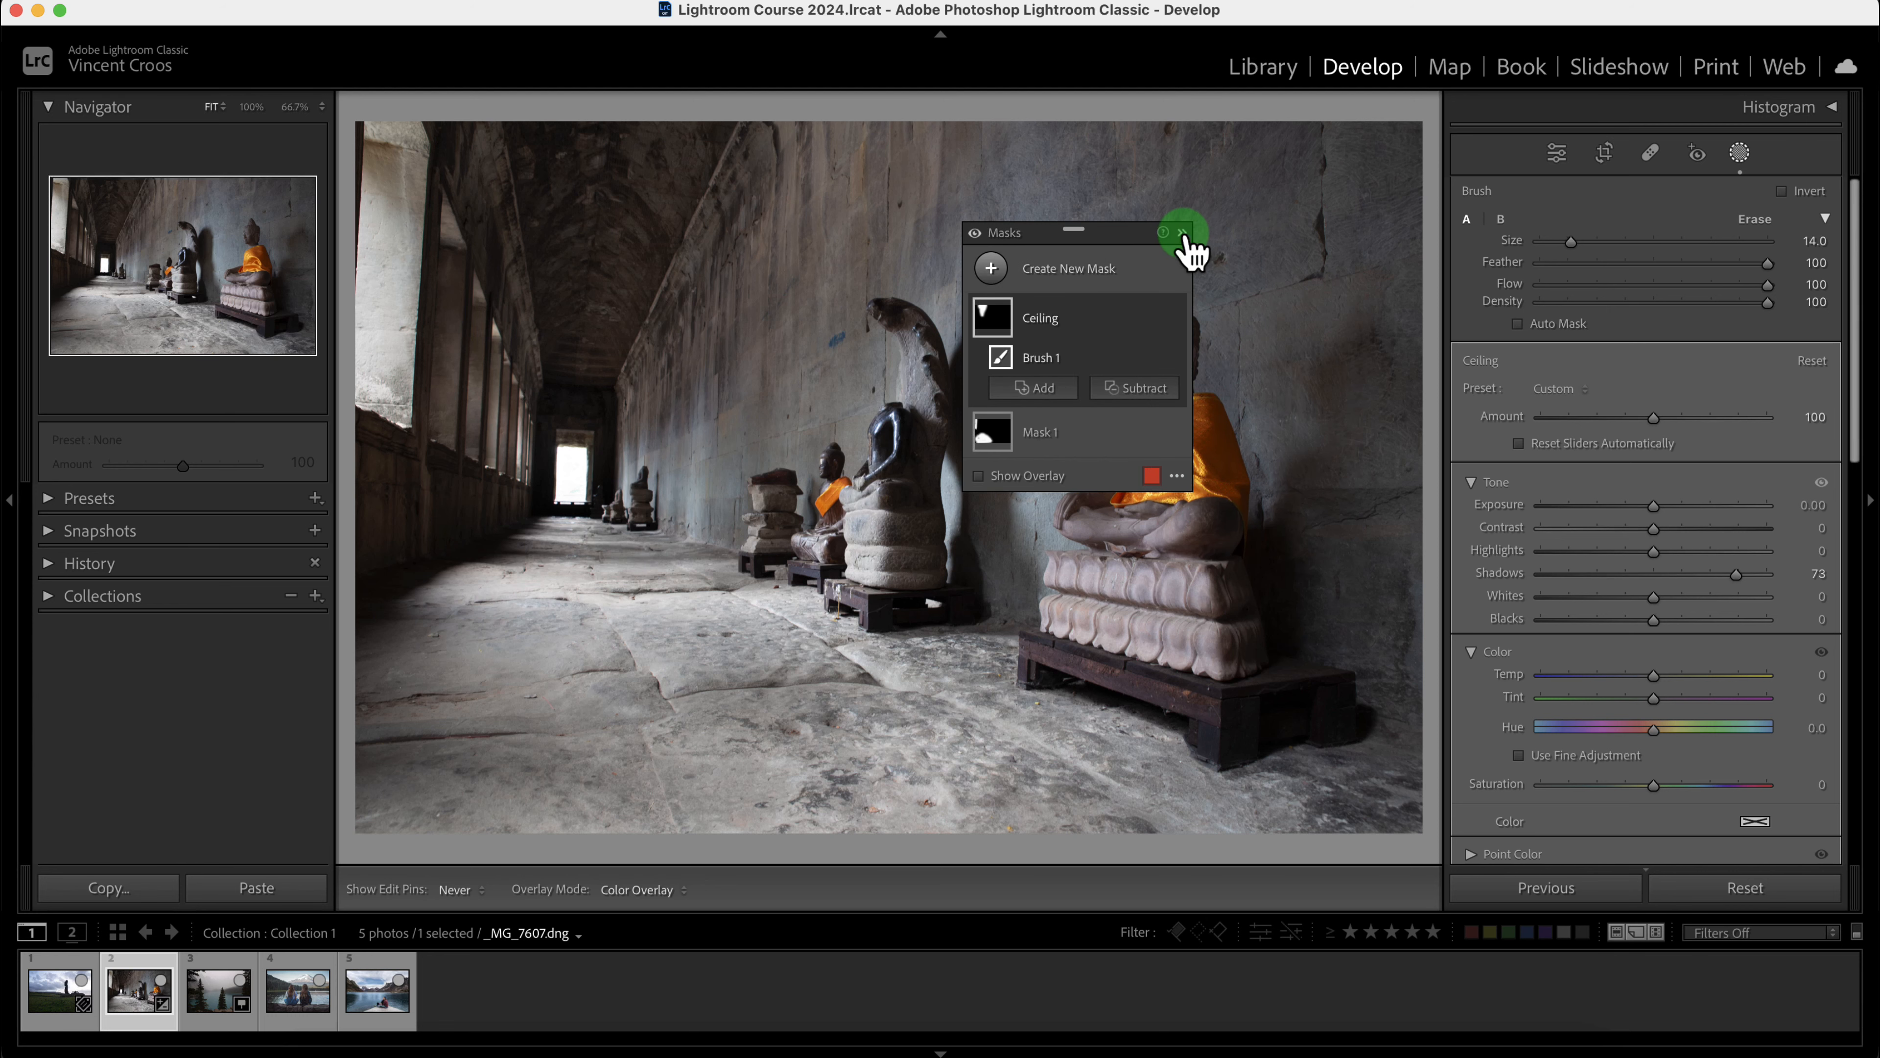
click(1182, 233)
click(1183, 234)
mouse_move(1095, 240)
mouse_down()
mouse_move(1385, 320)
mouse_move(1649, 432)
mouse_move(1651, 315)
mouse_up()
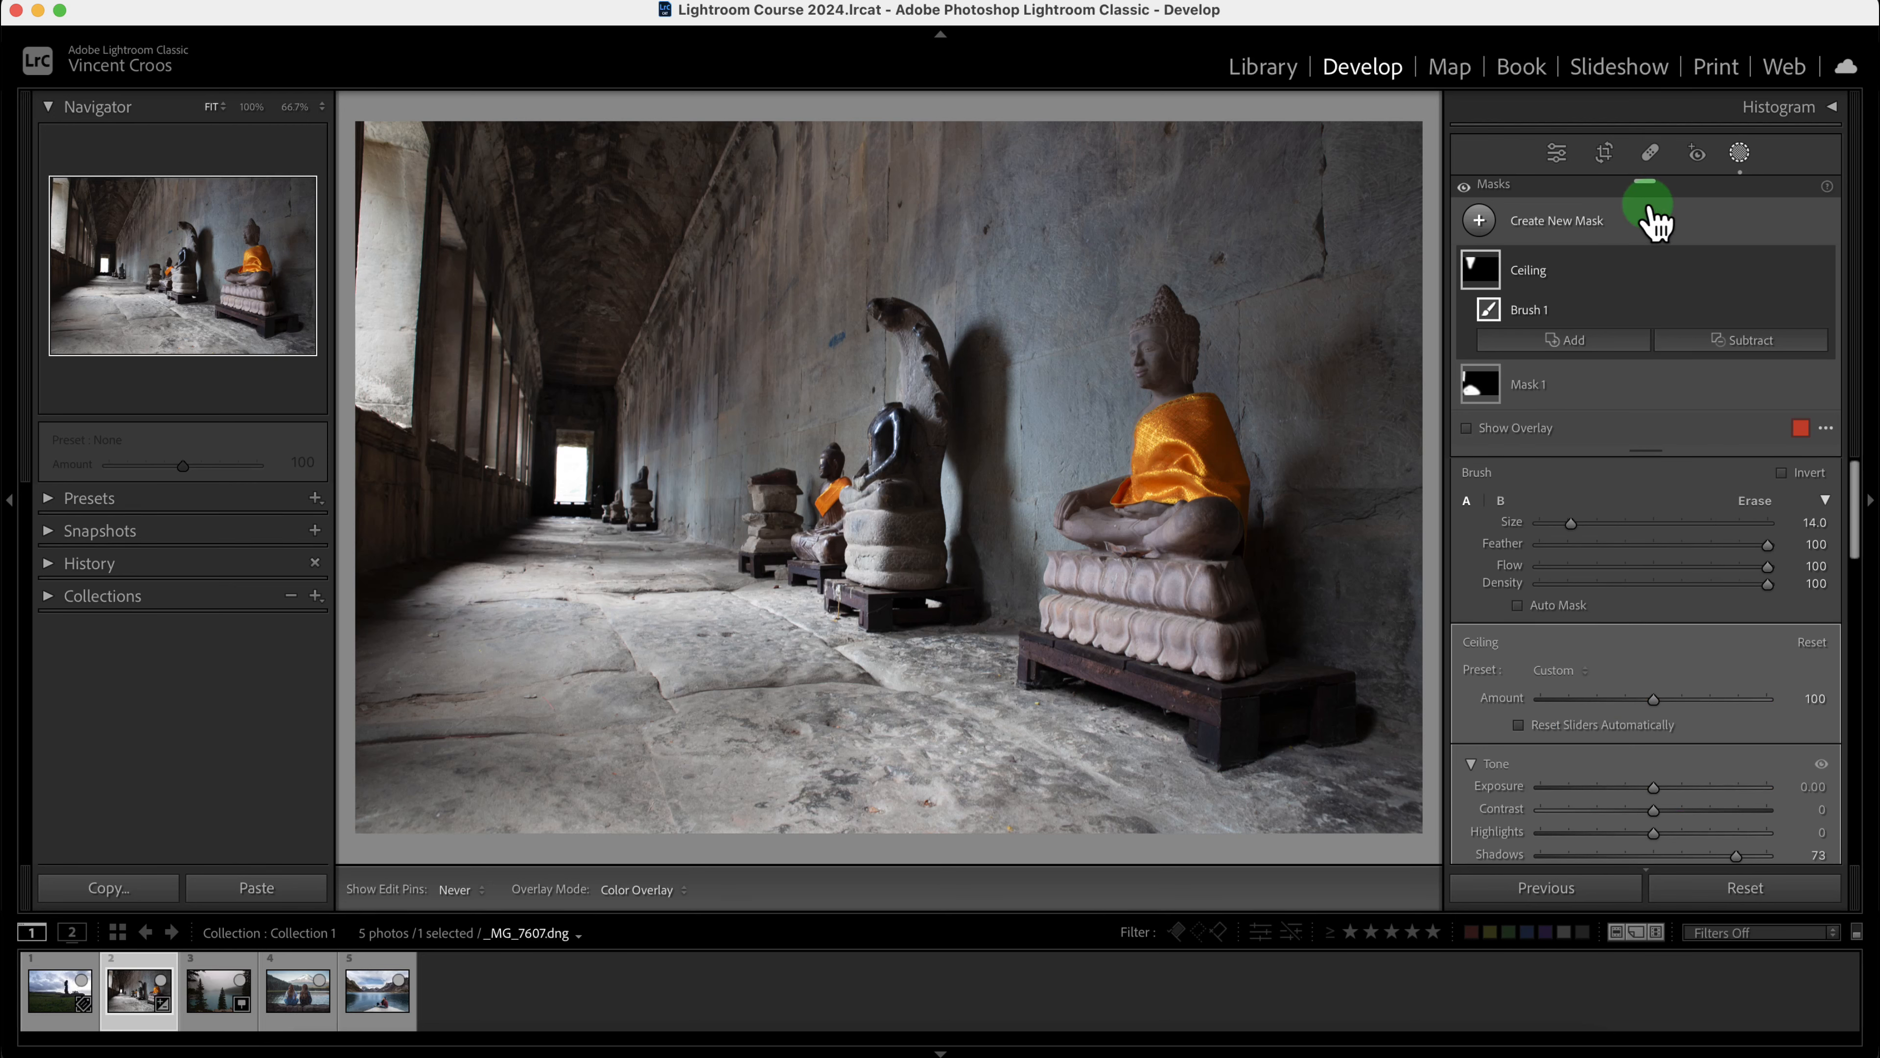
drag(1650, 193, 1332, 115)
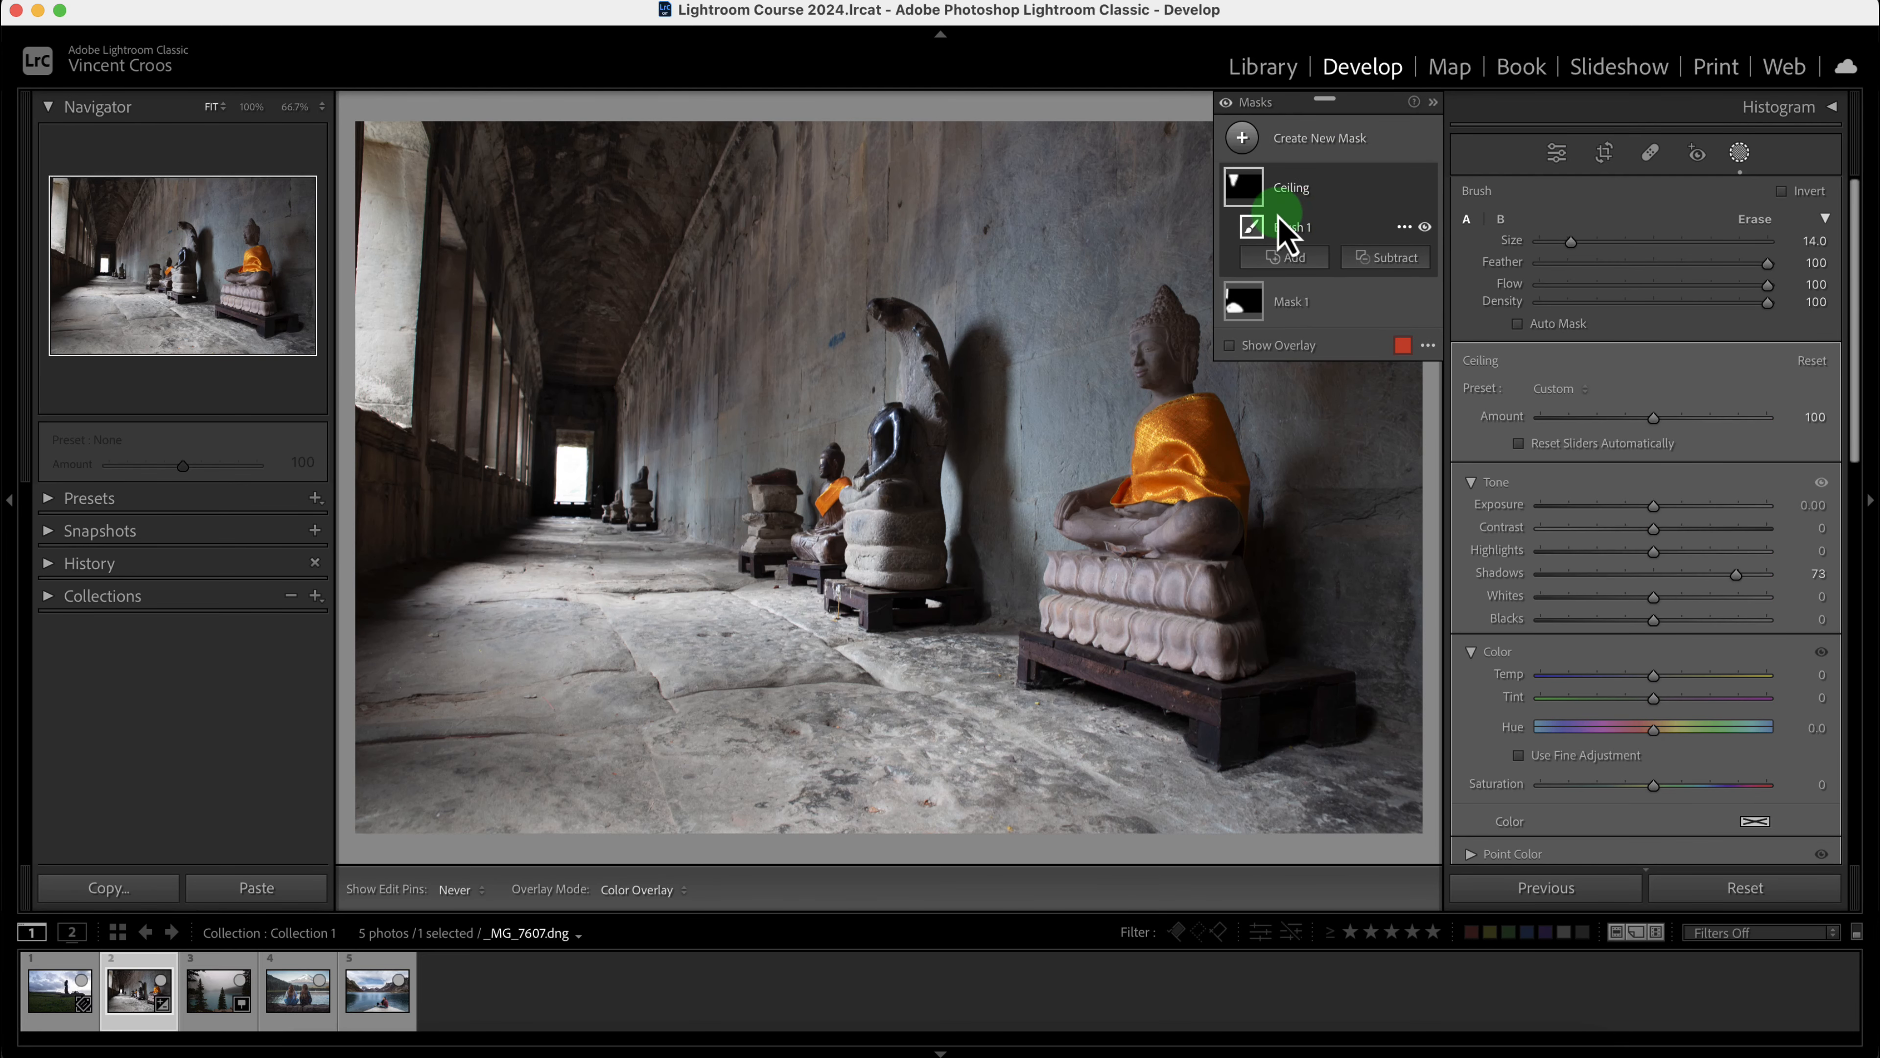
- Show the Ceiling mask's overlay and add a second brush component to the mask
mouse_move(1264, 195)
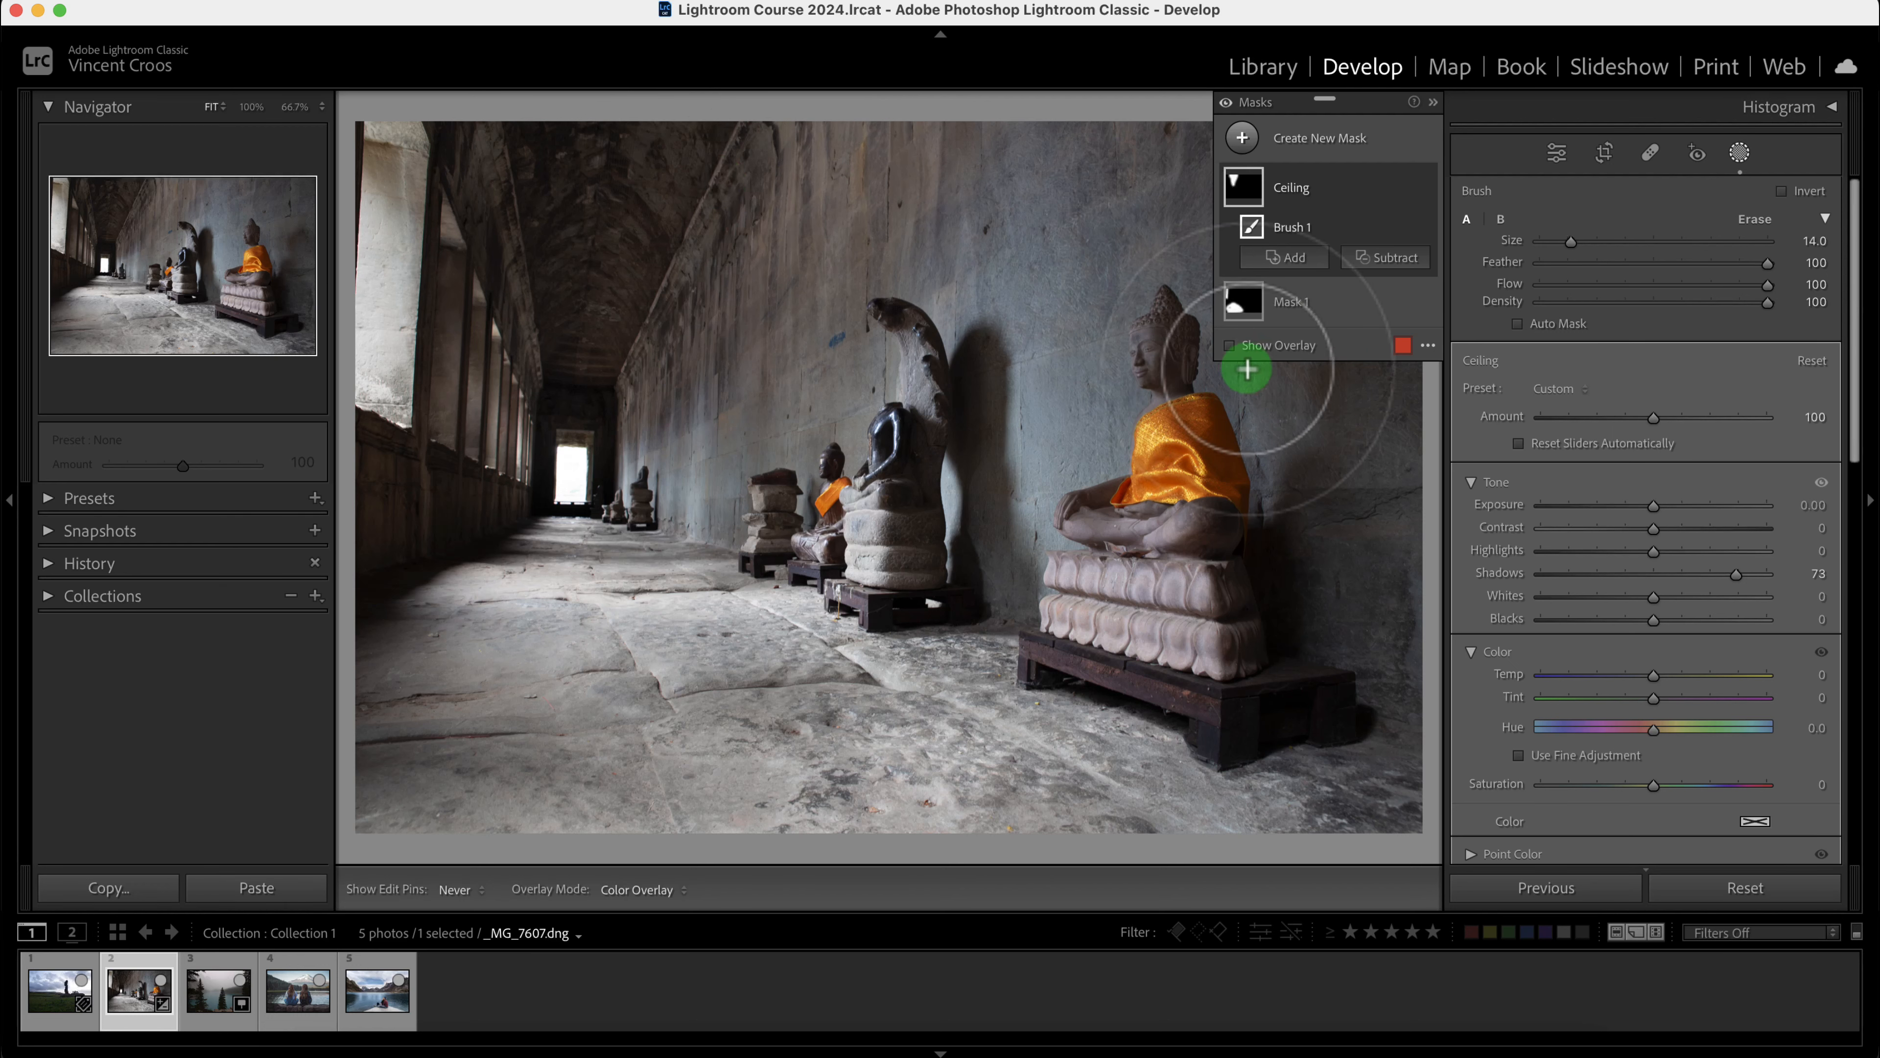
click(1230, 346)
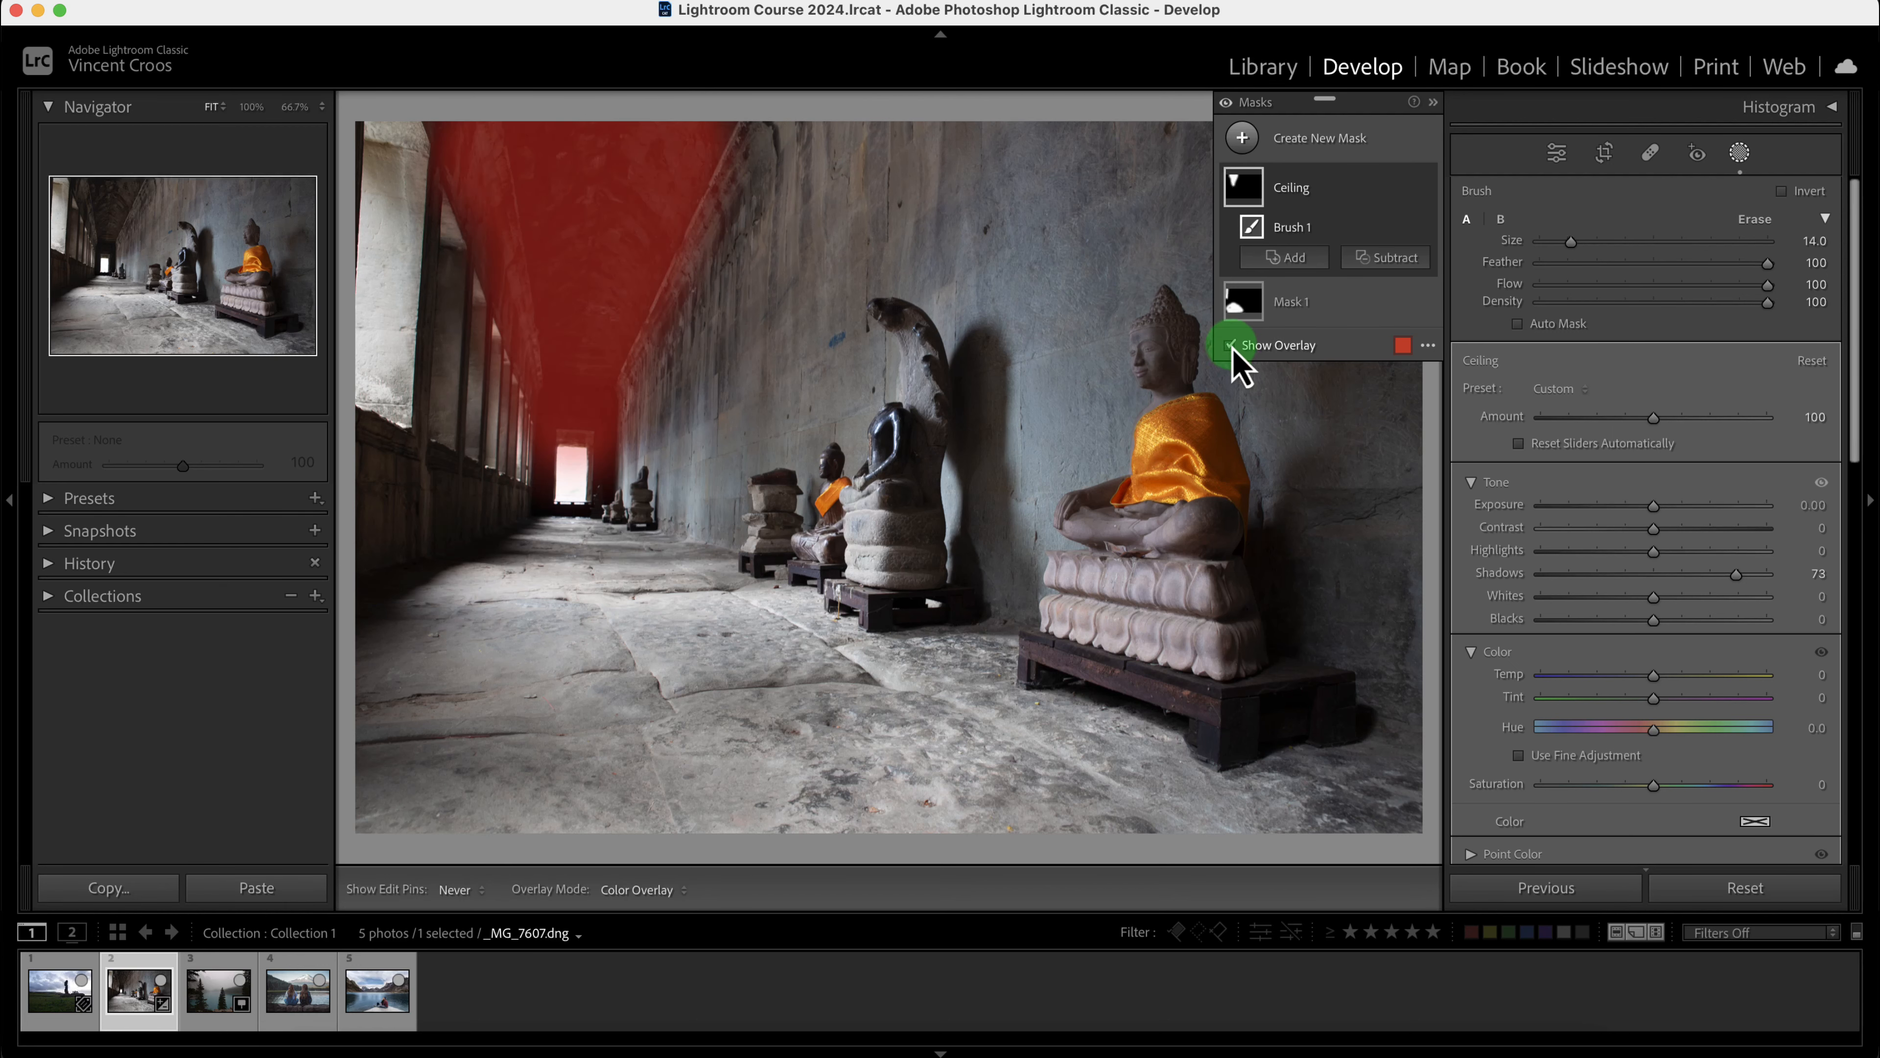
click(1290, 259)
click(1305, 460)
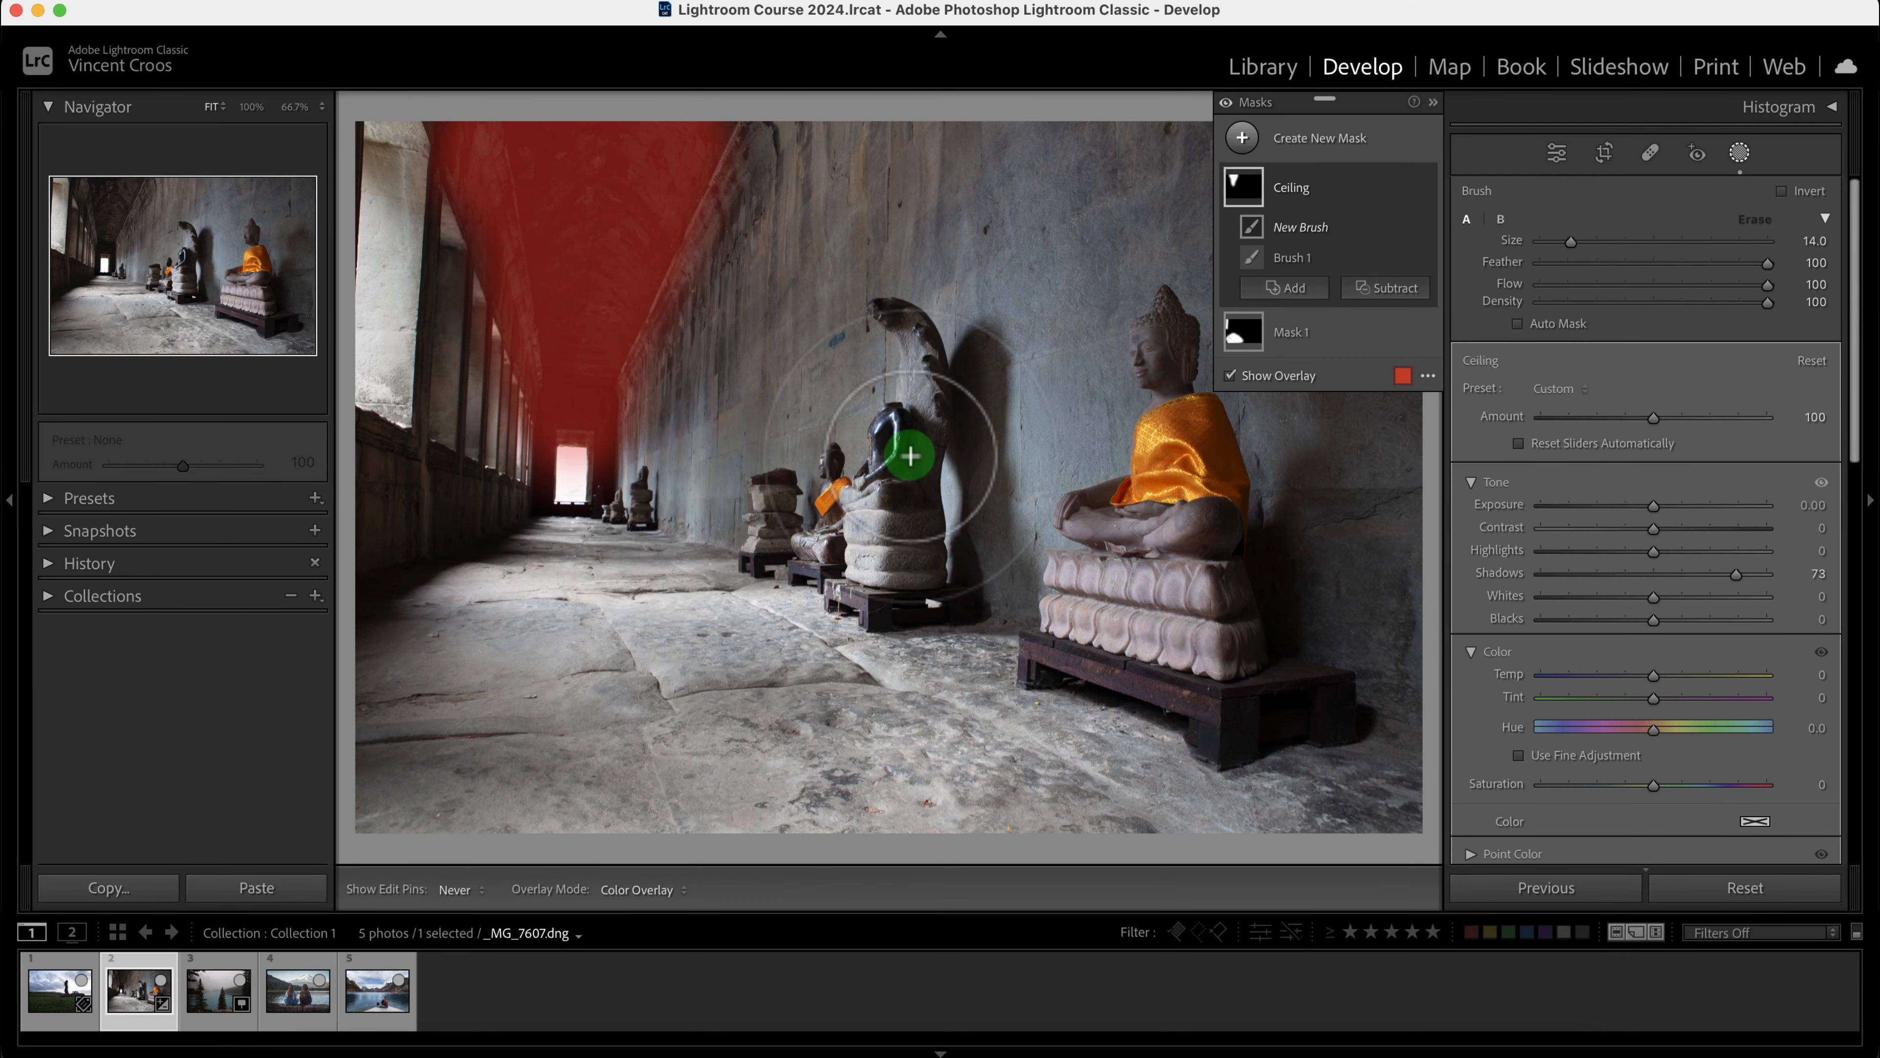
- Set the brush to feather 0, flow 48 and density 49, and paint the middle statue's torso at size 9
drag(1742, 267, 1530, 271)
drag(1768, 284, 1644, 303)
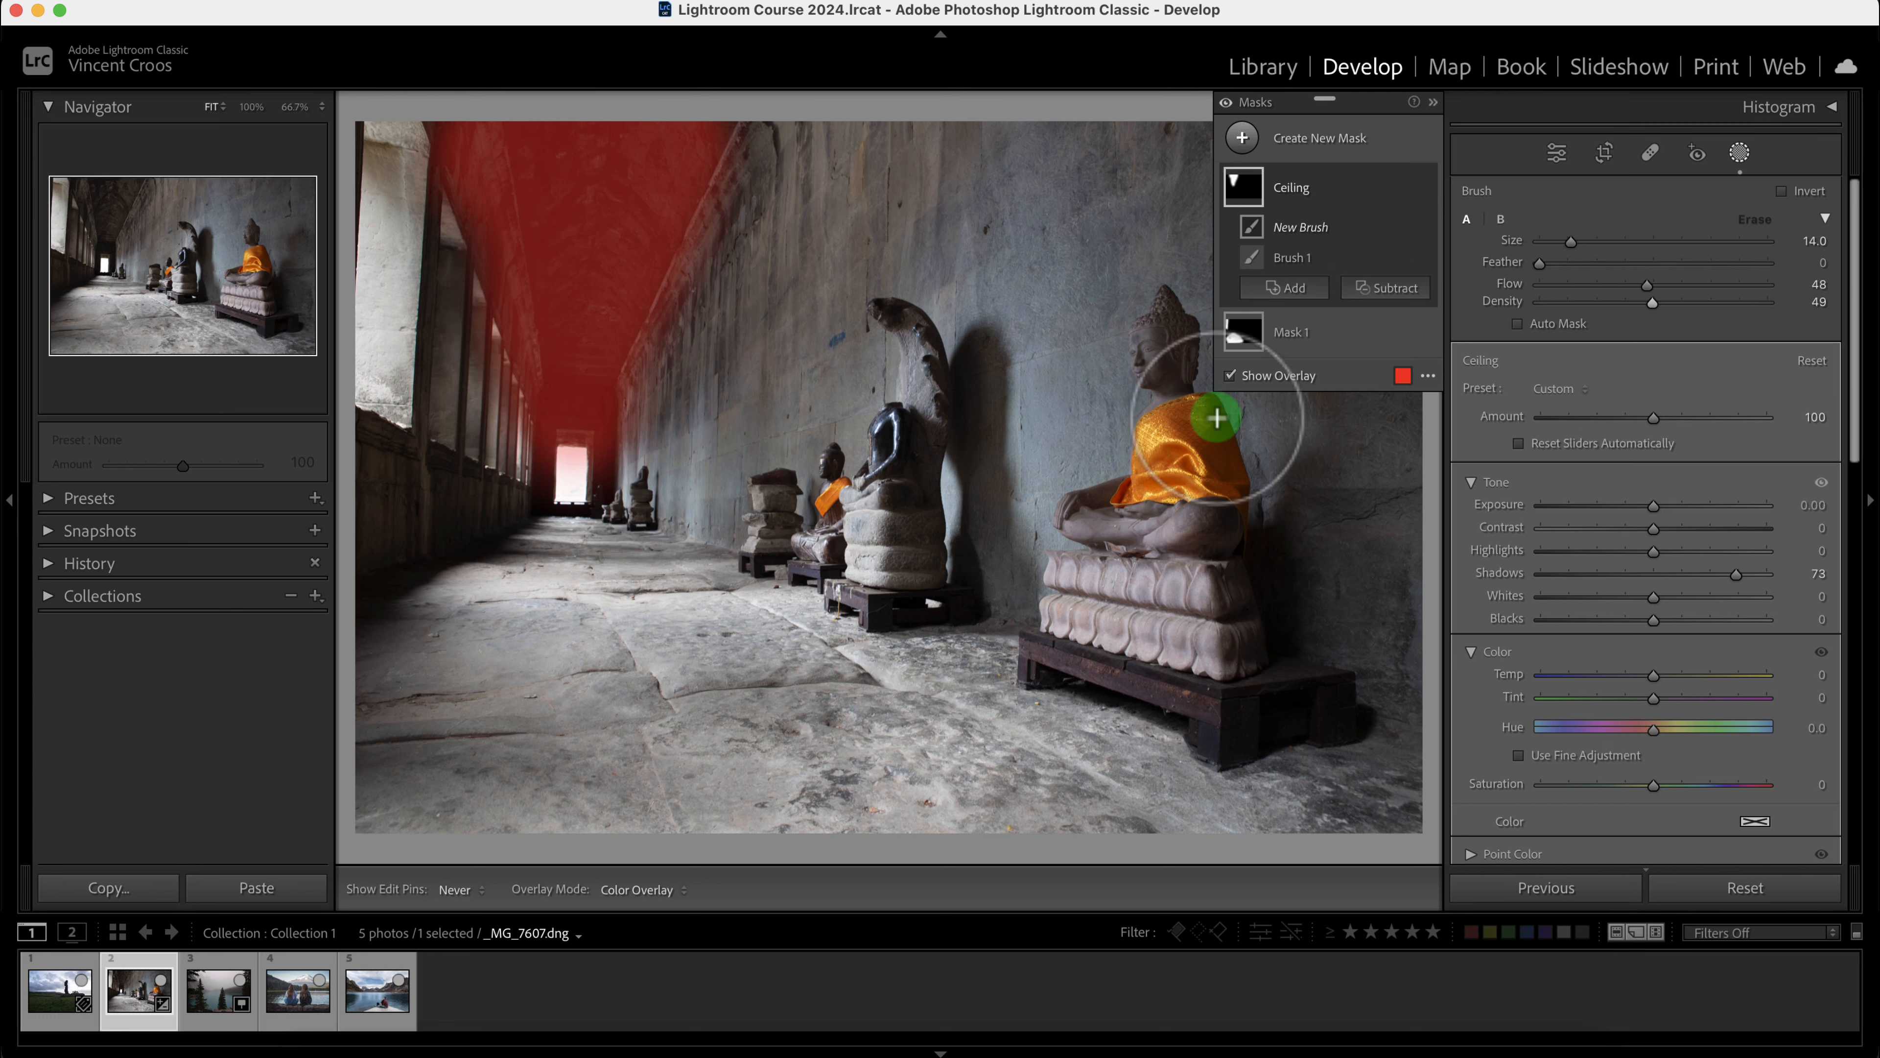
scroll(894, 434, down, 5)
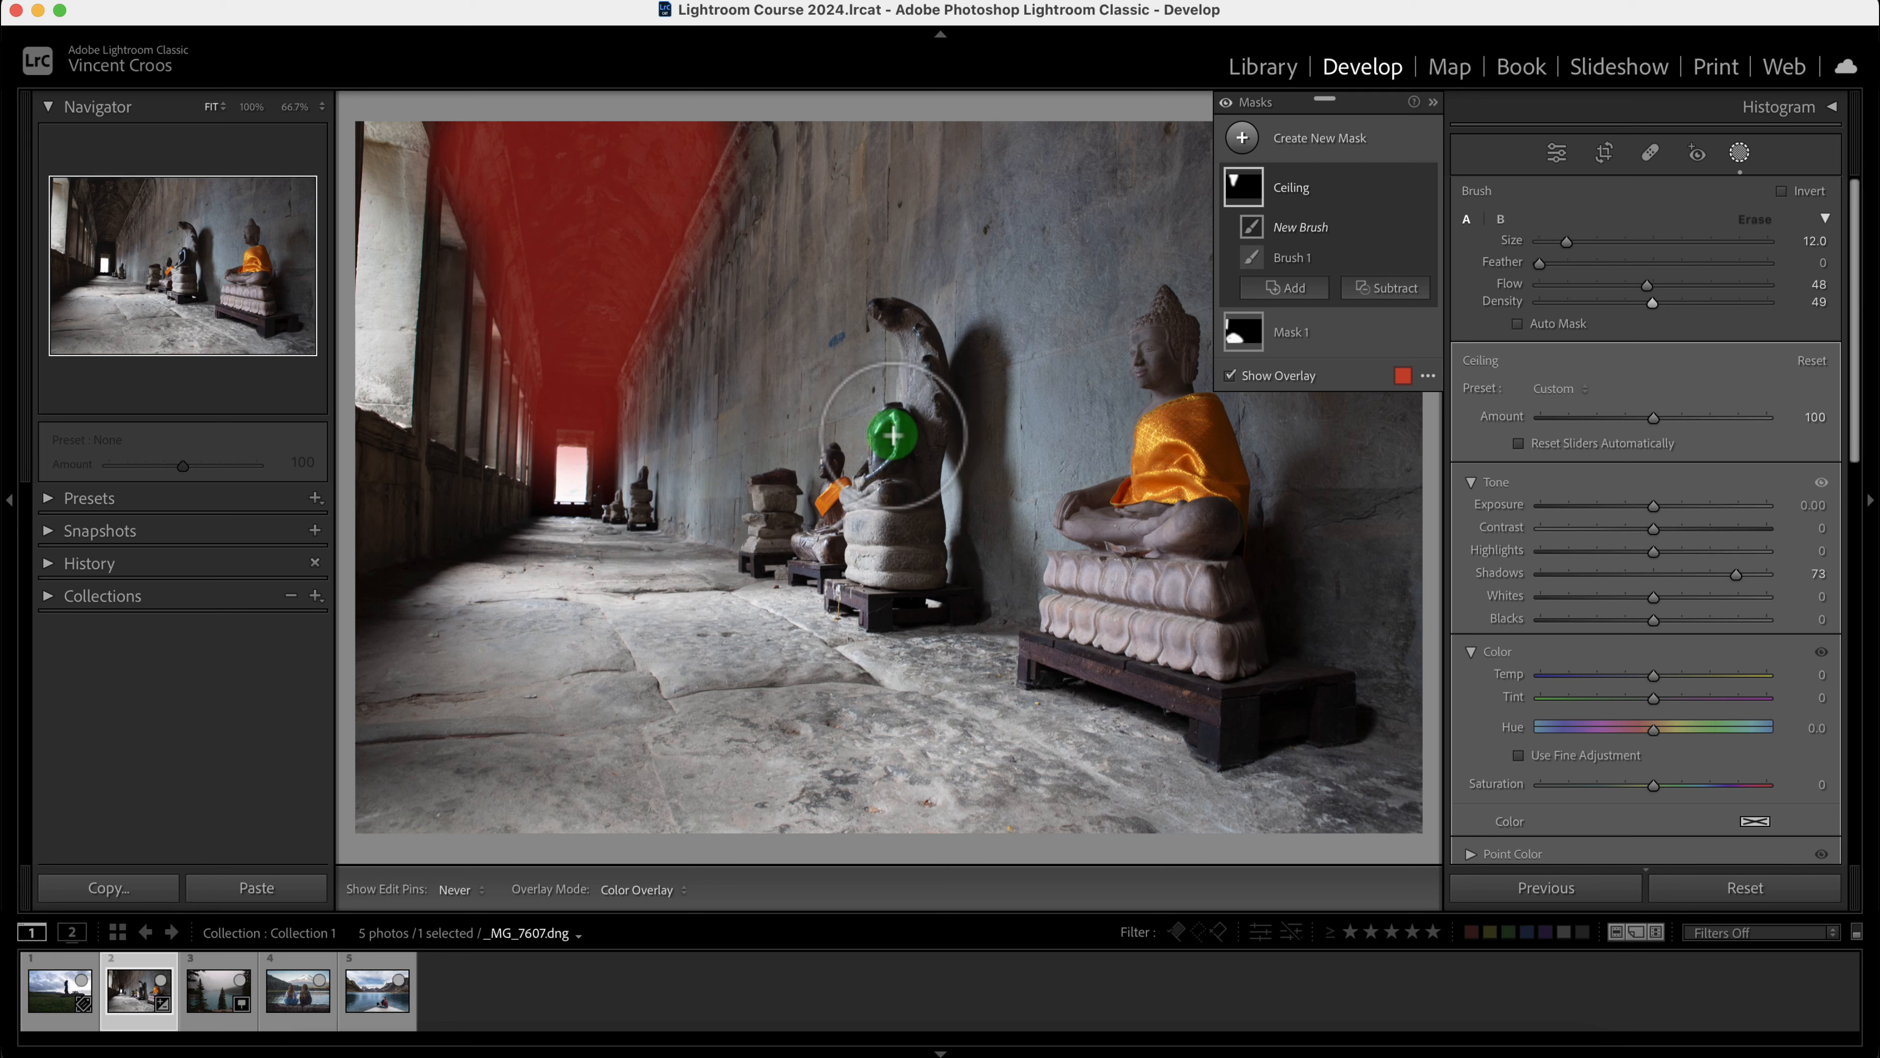
drag(895, 432, 888, 437)
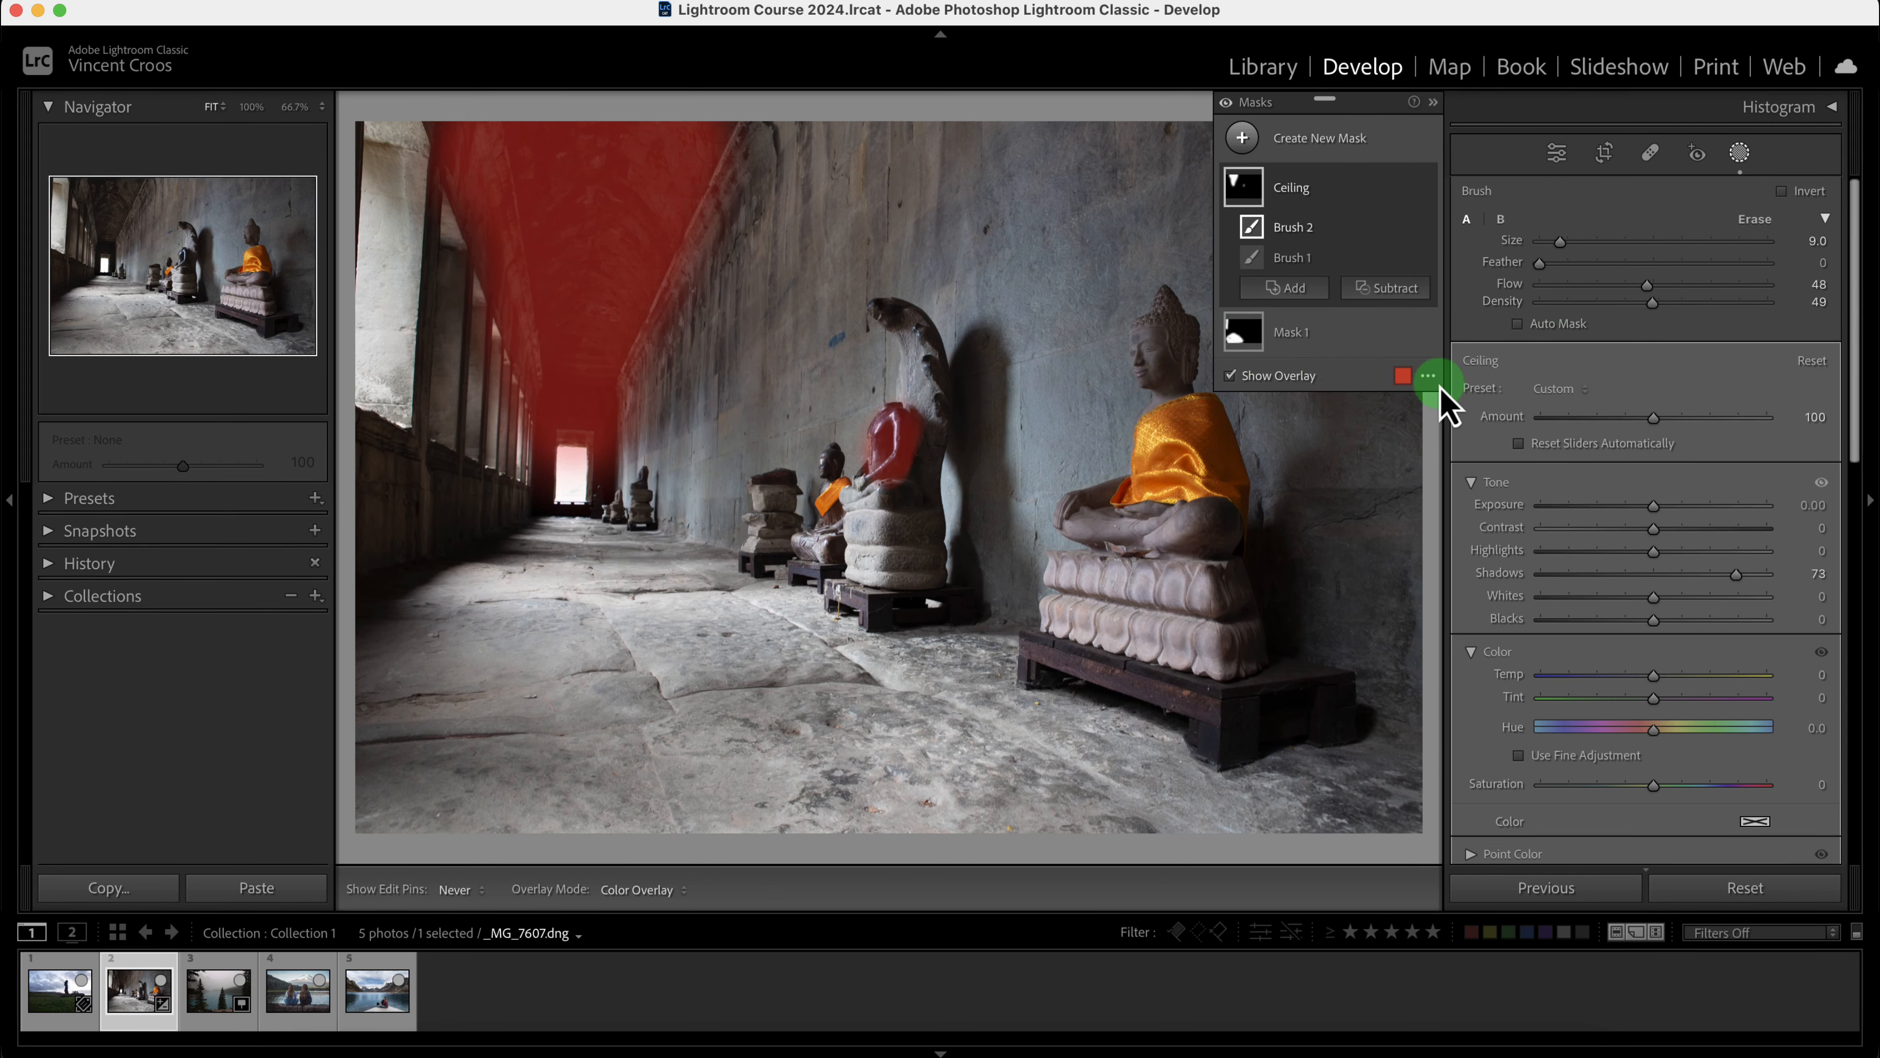
- Set the overlay mode to White on Black to compare the Ceiling mask's two brush areas, and select Mask 1
click(1427, 376)
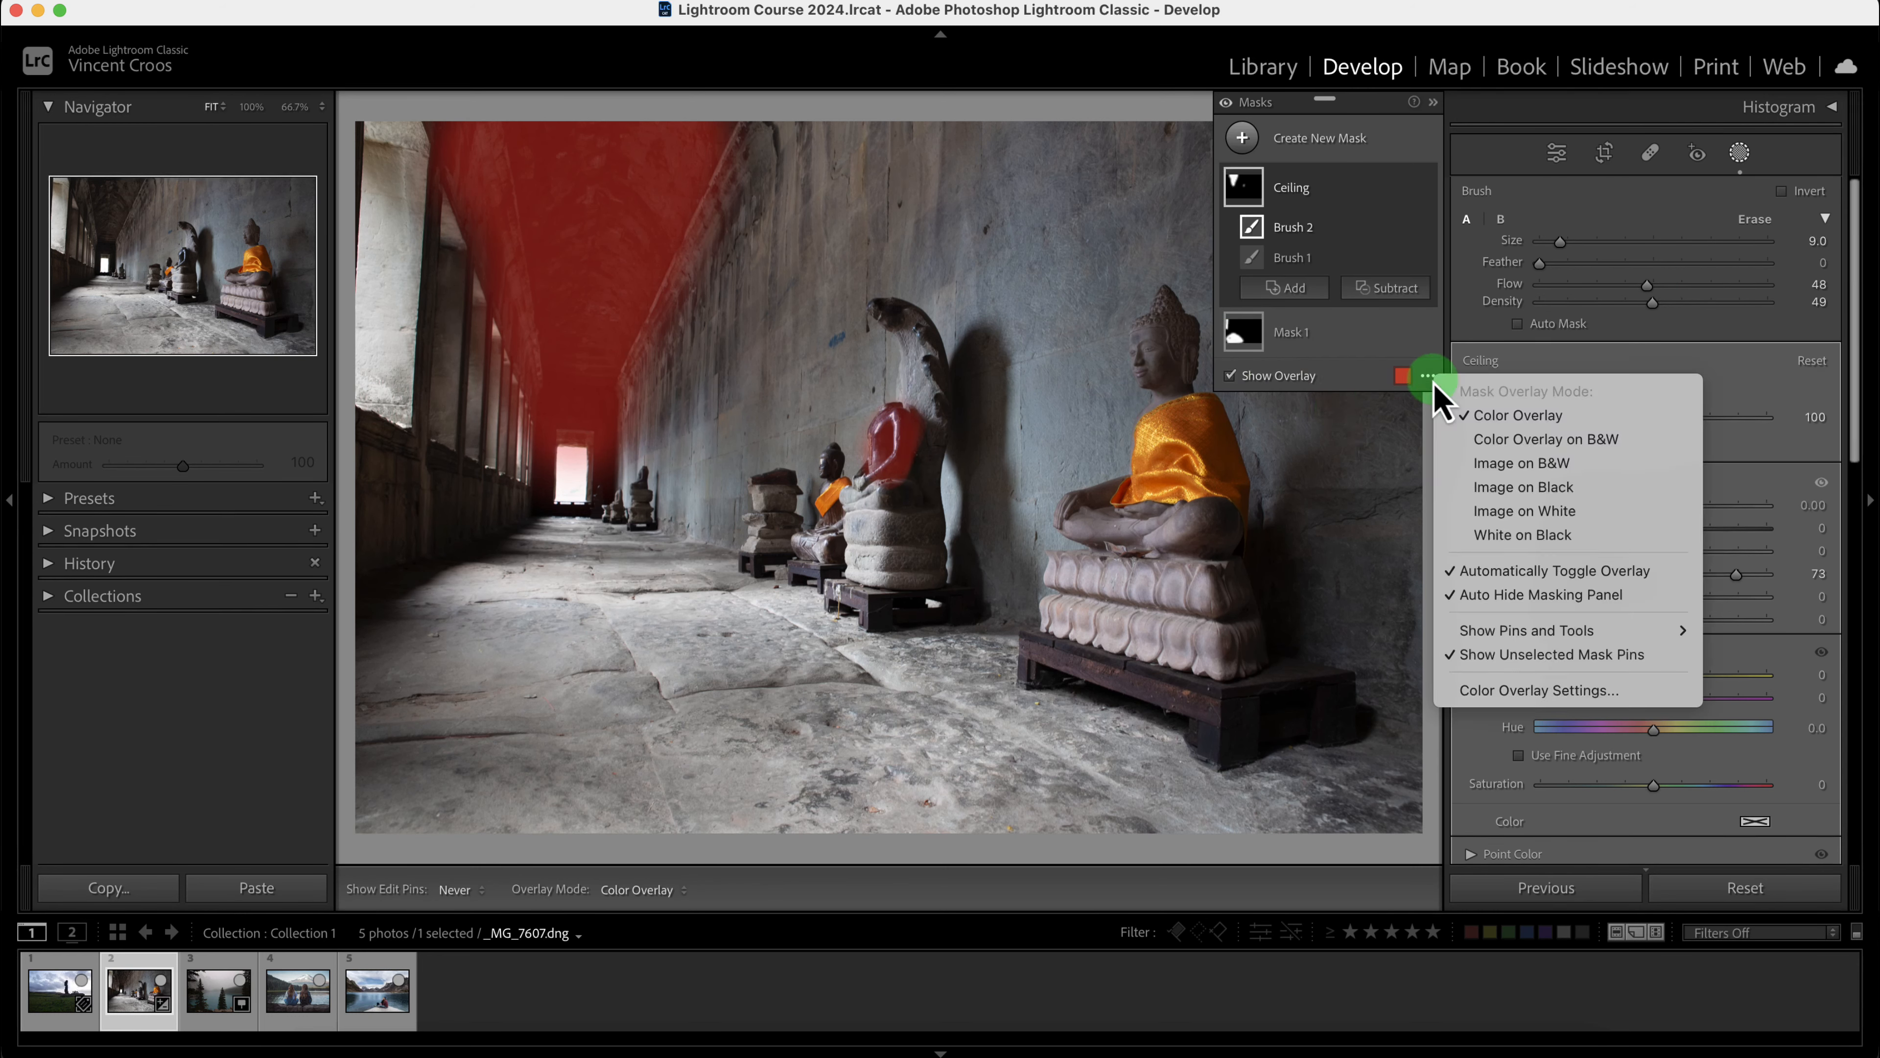
click(1556, 537)
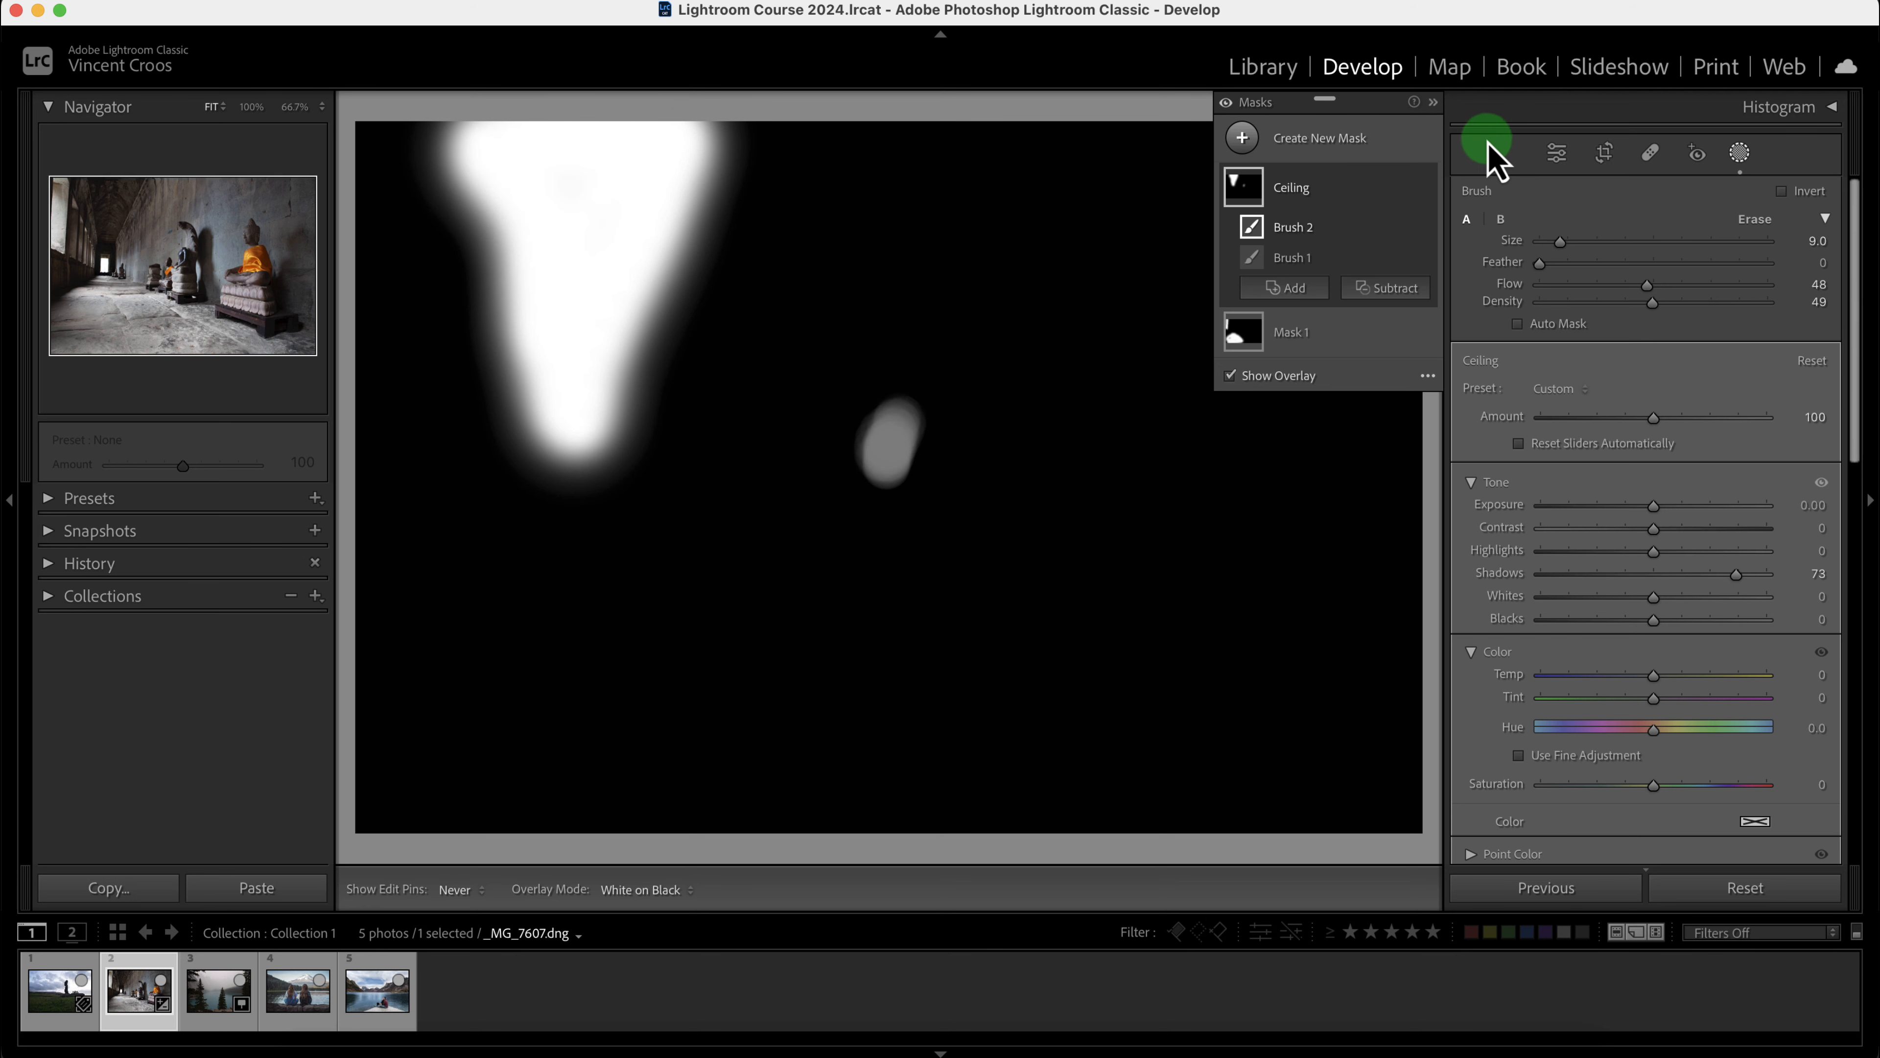
click(1245, 339)
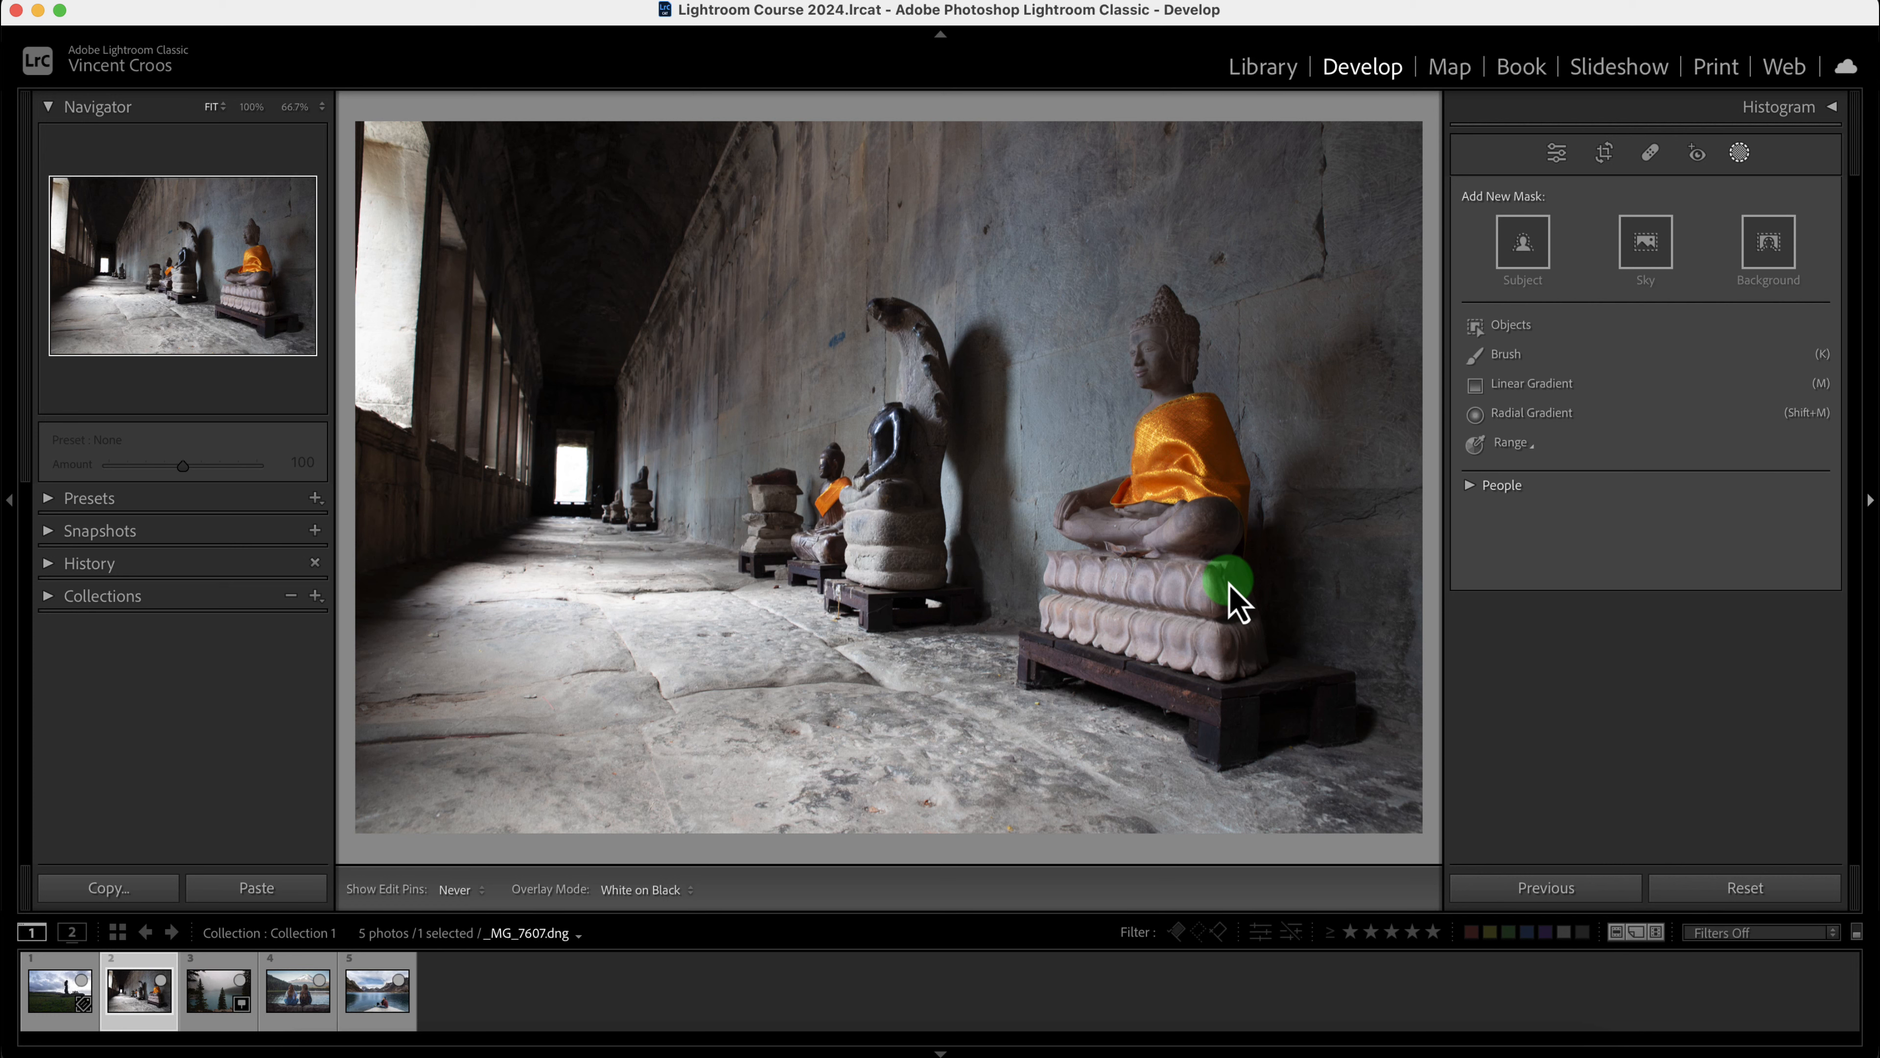
- Create a Color Range mask by sampling the orange robe on the large seated statue
click(1516, 445)
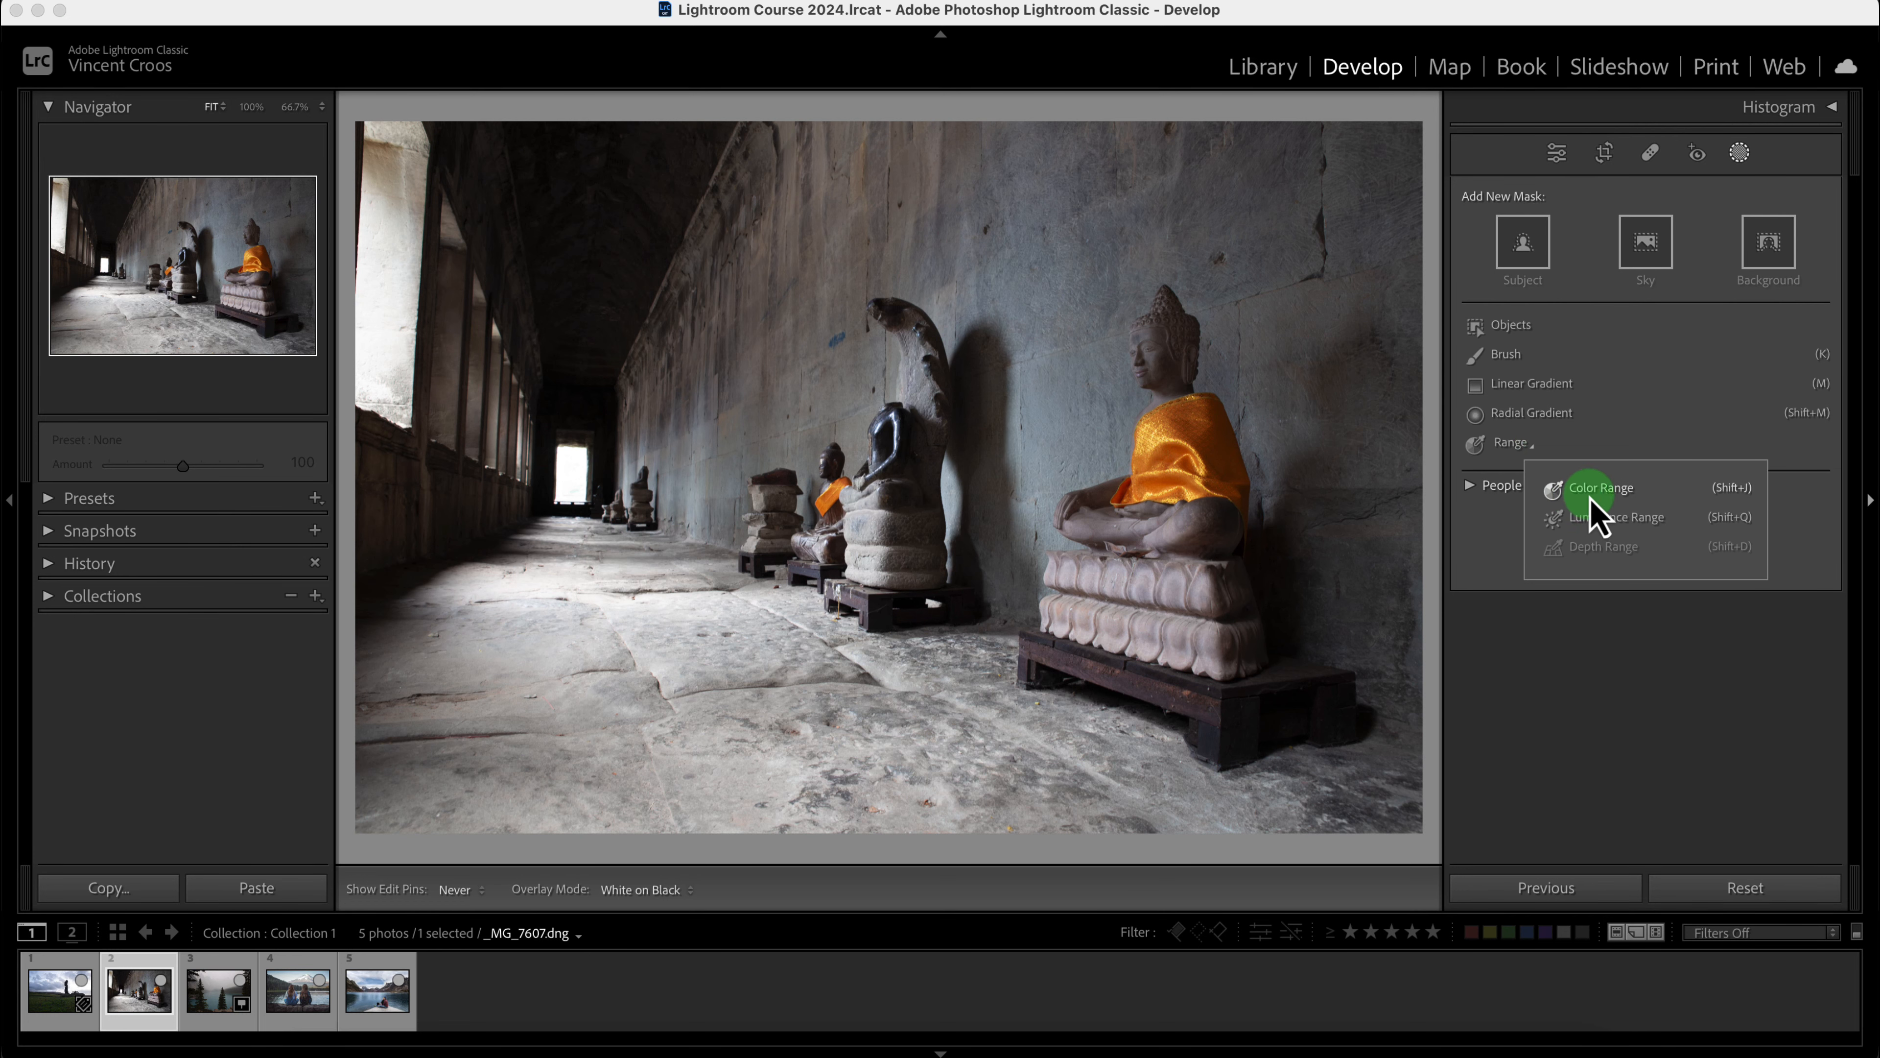
click(1560, 730)
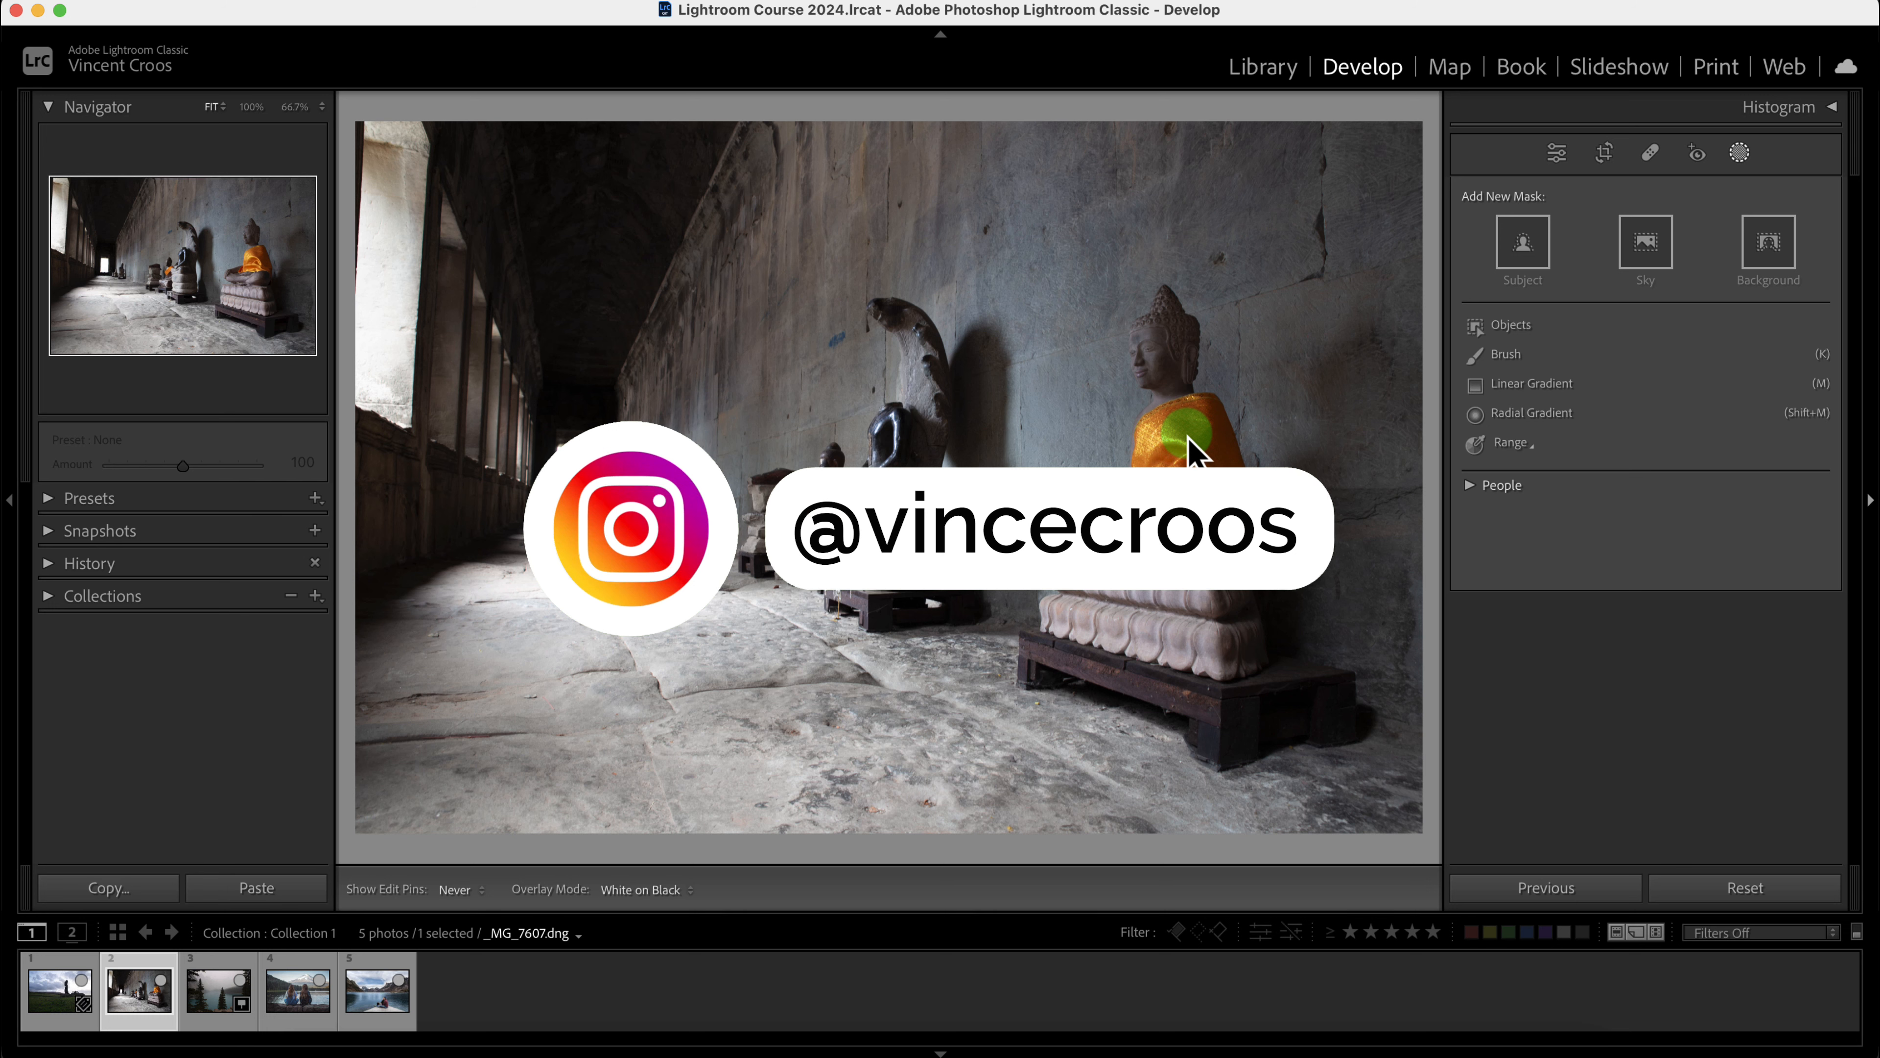
click(1529, 443)
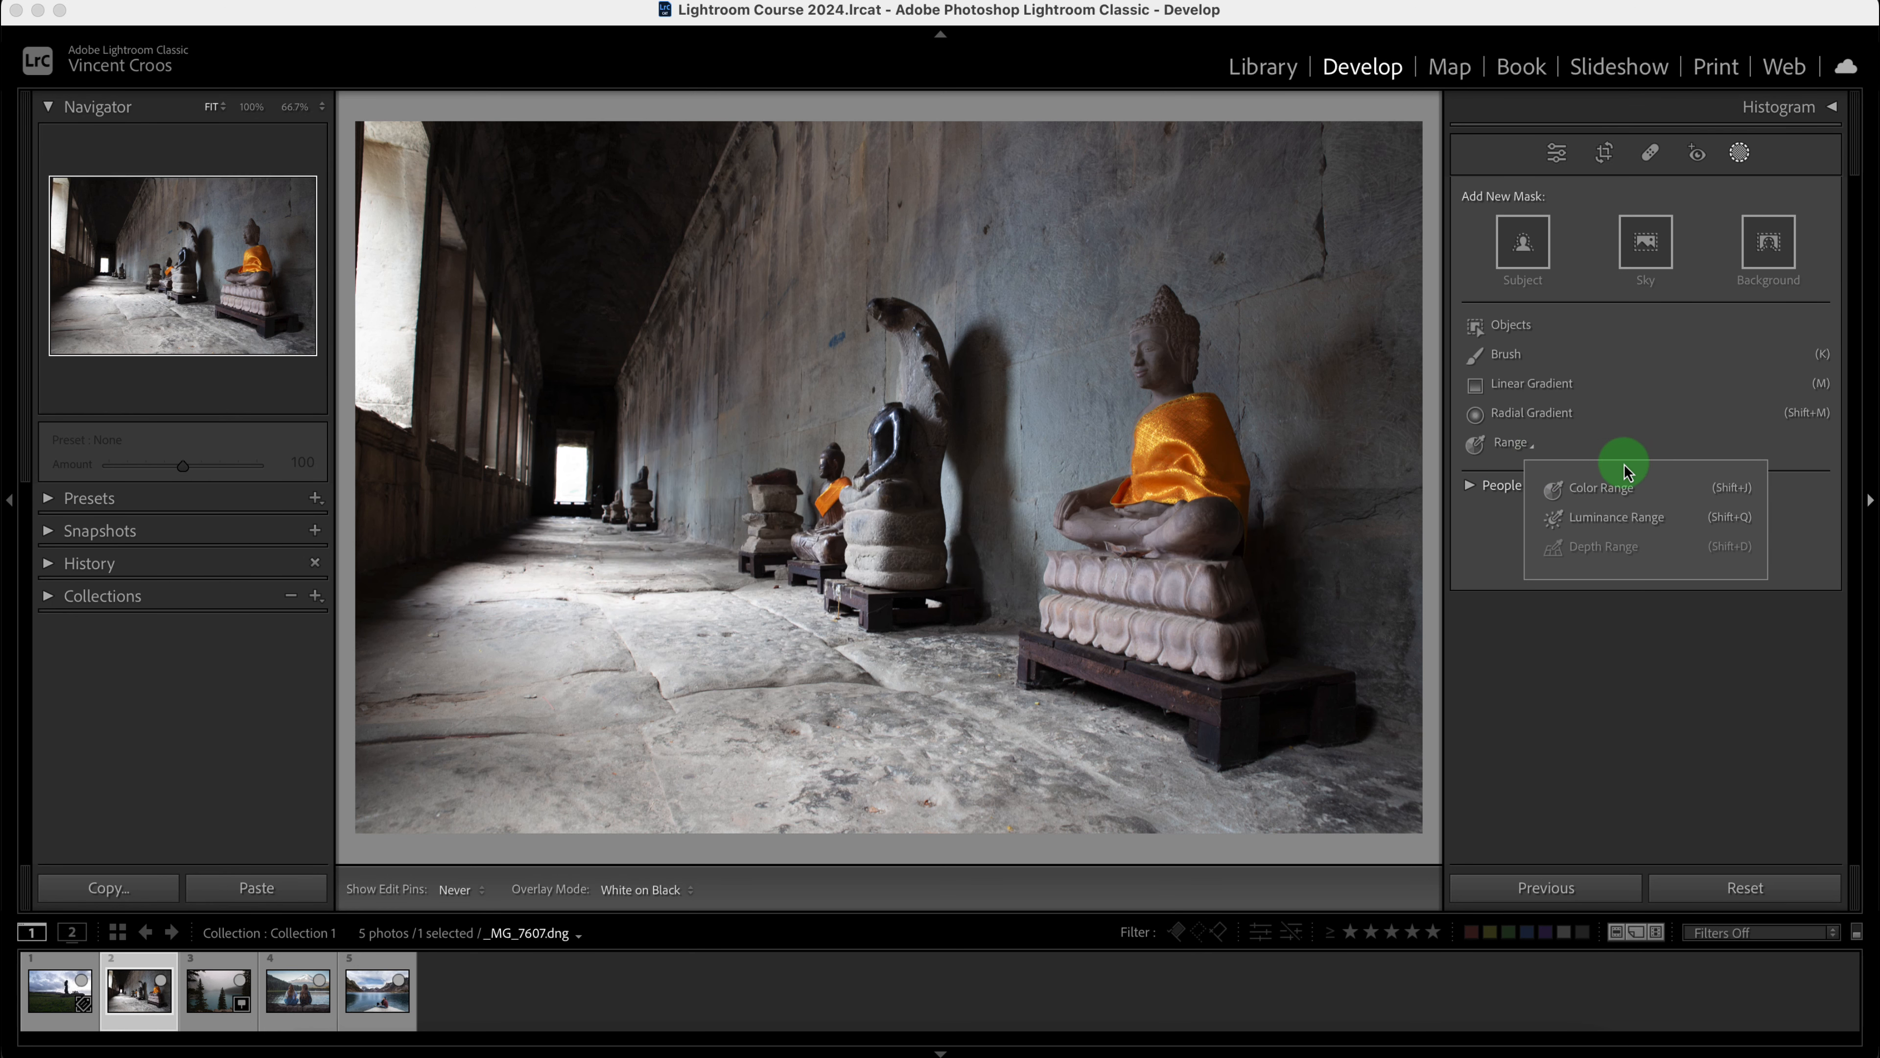
click(1593, 487)
click(1209, 451)
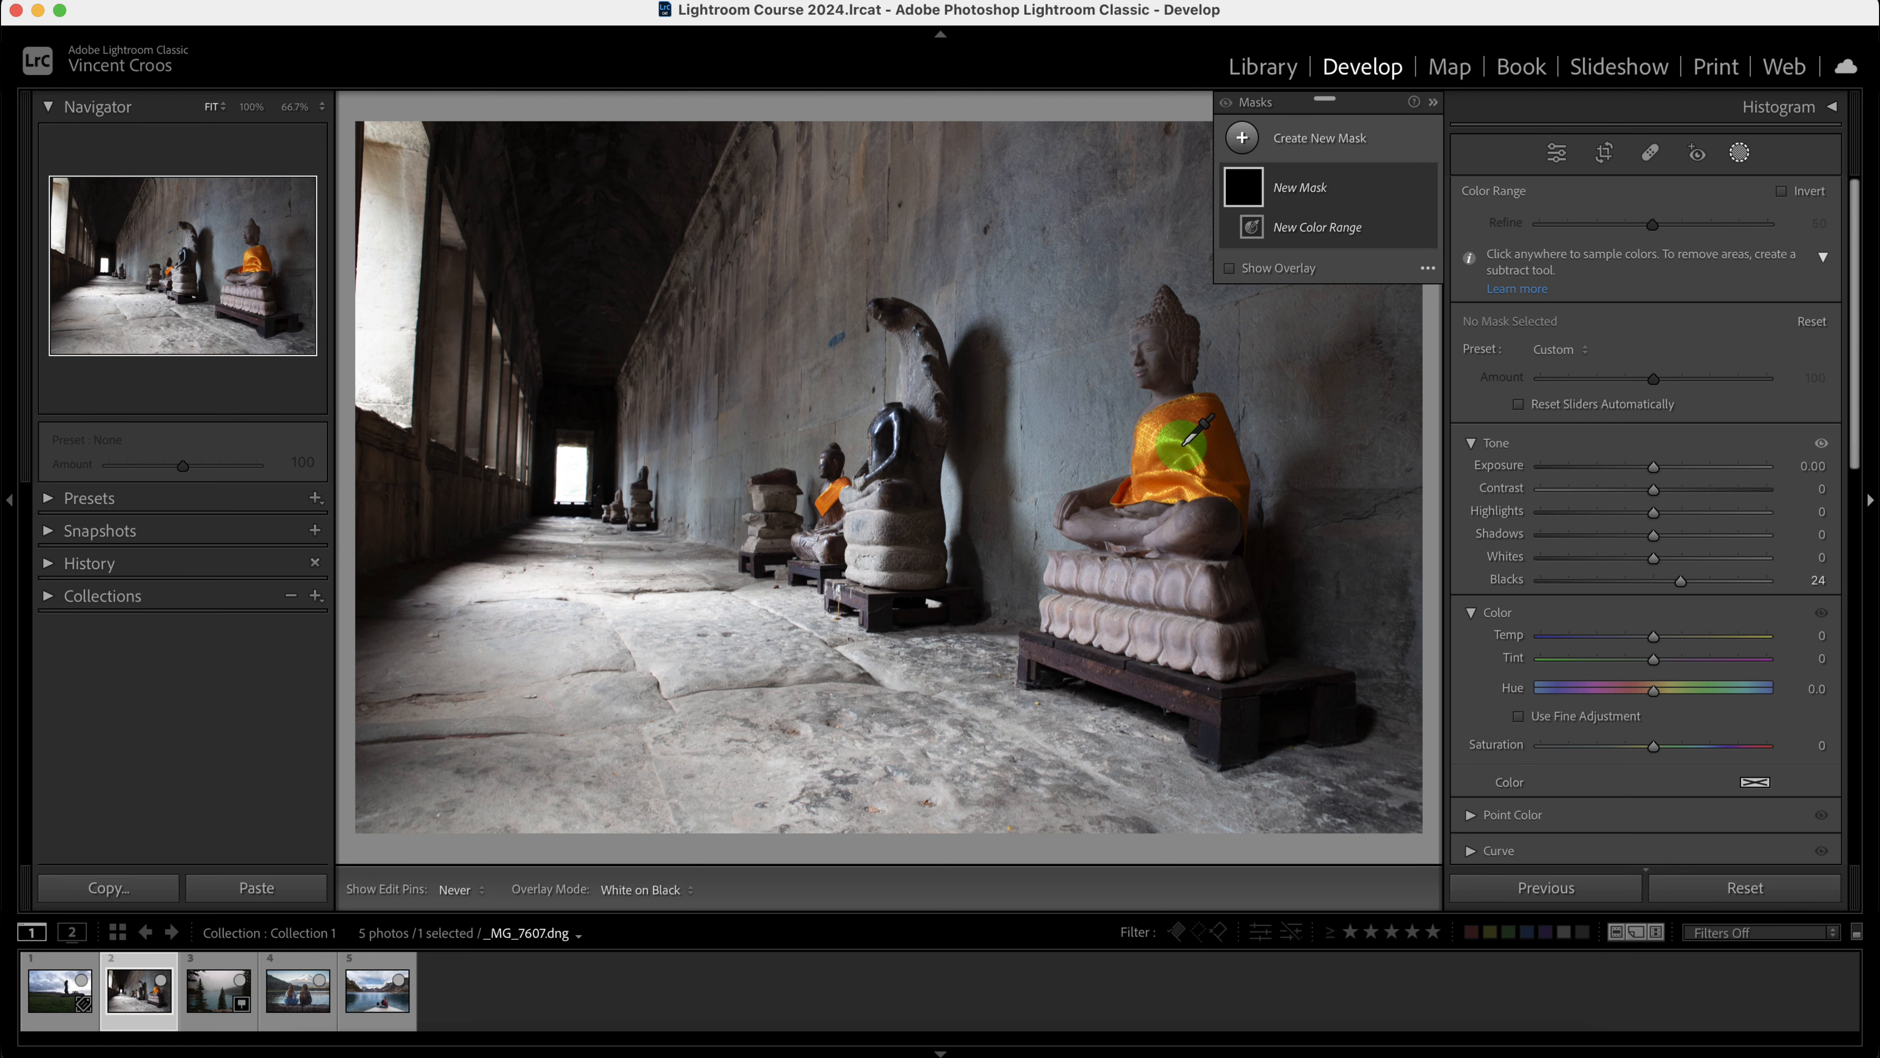
click(1184, 445)
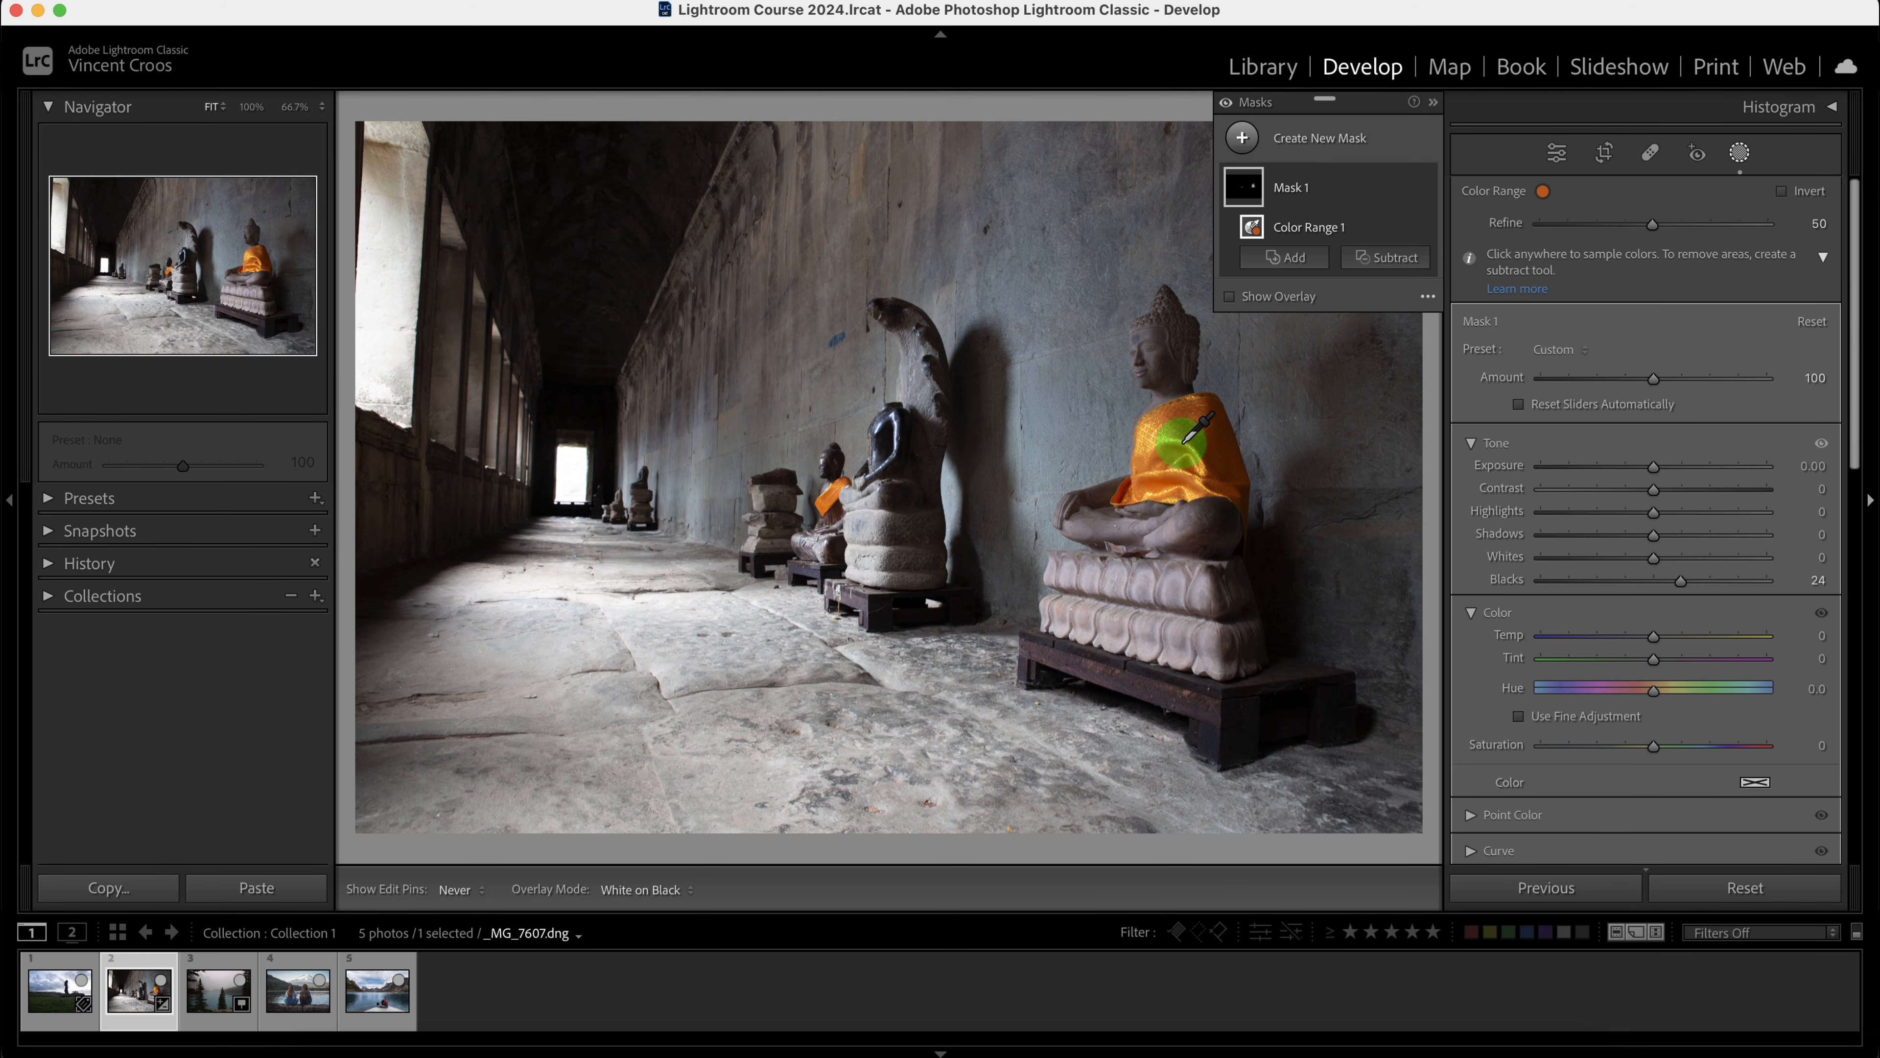
- Reset the color range mask's Blacks to 0 and show the mask overlay
double_click(1681, 582)
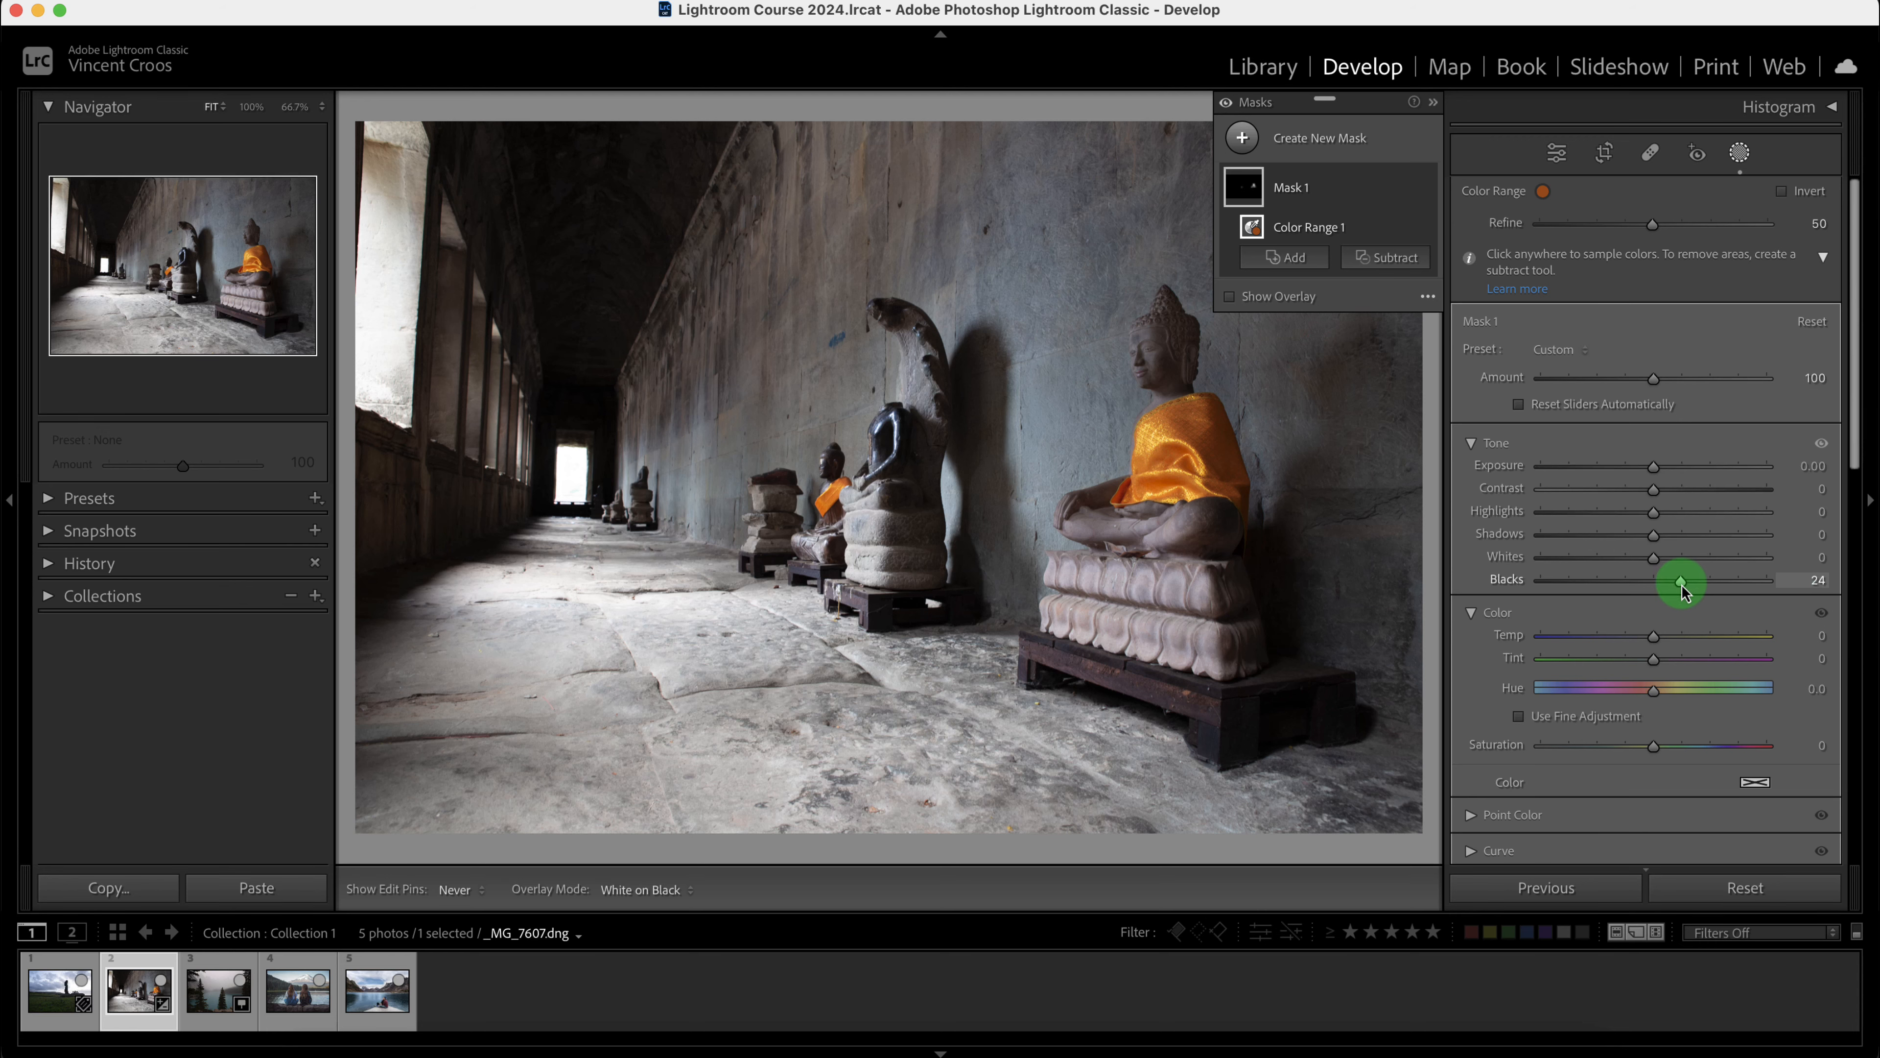
key(o)
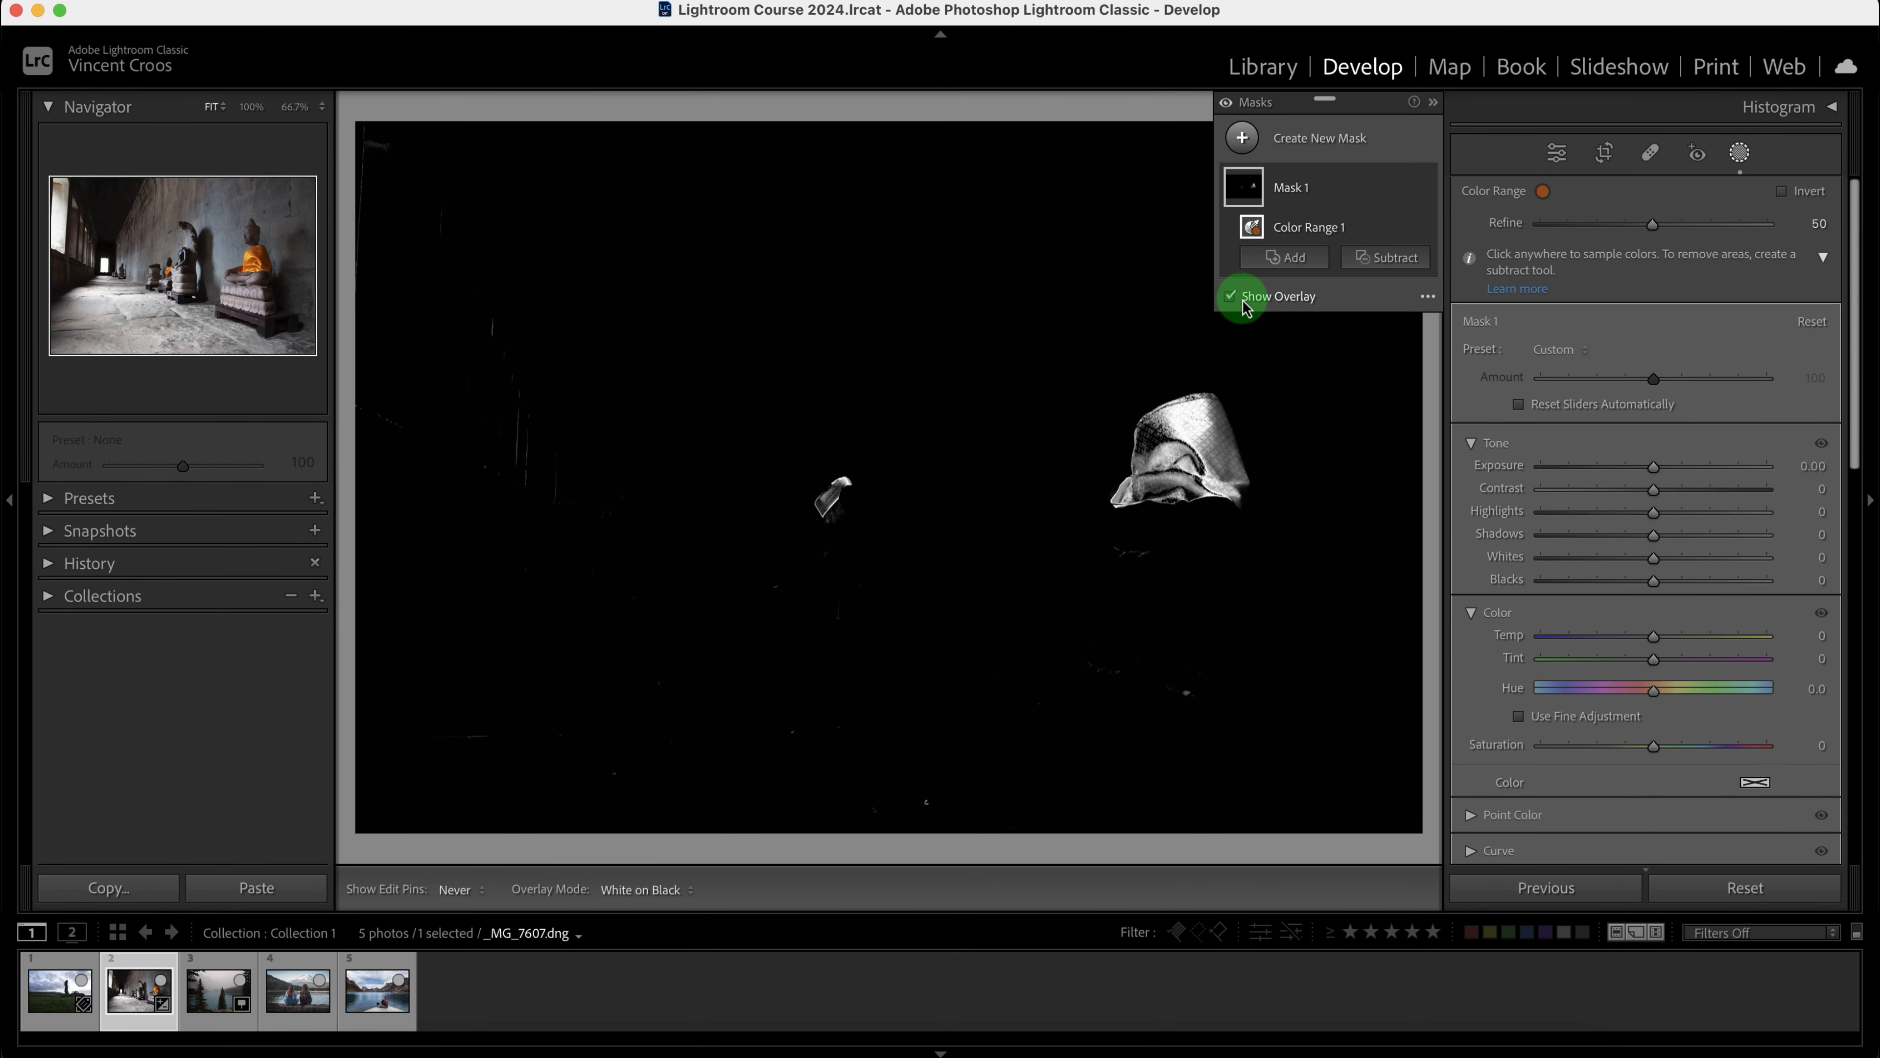
click(1204, 452)
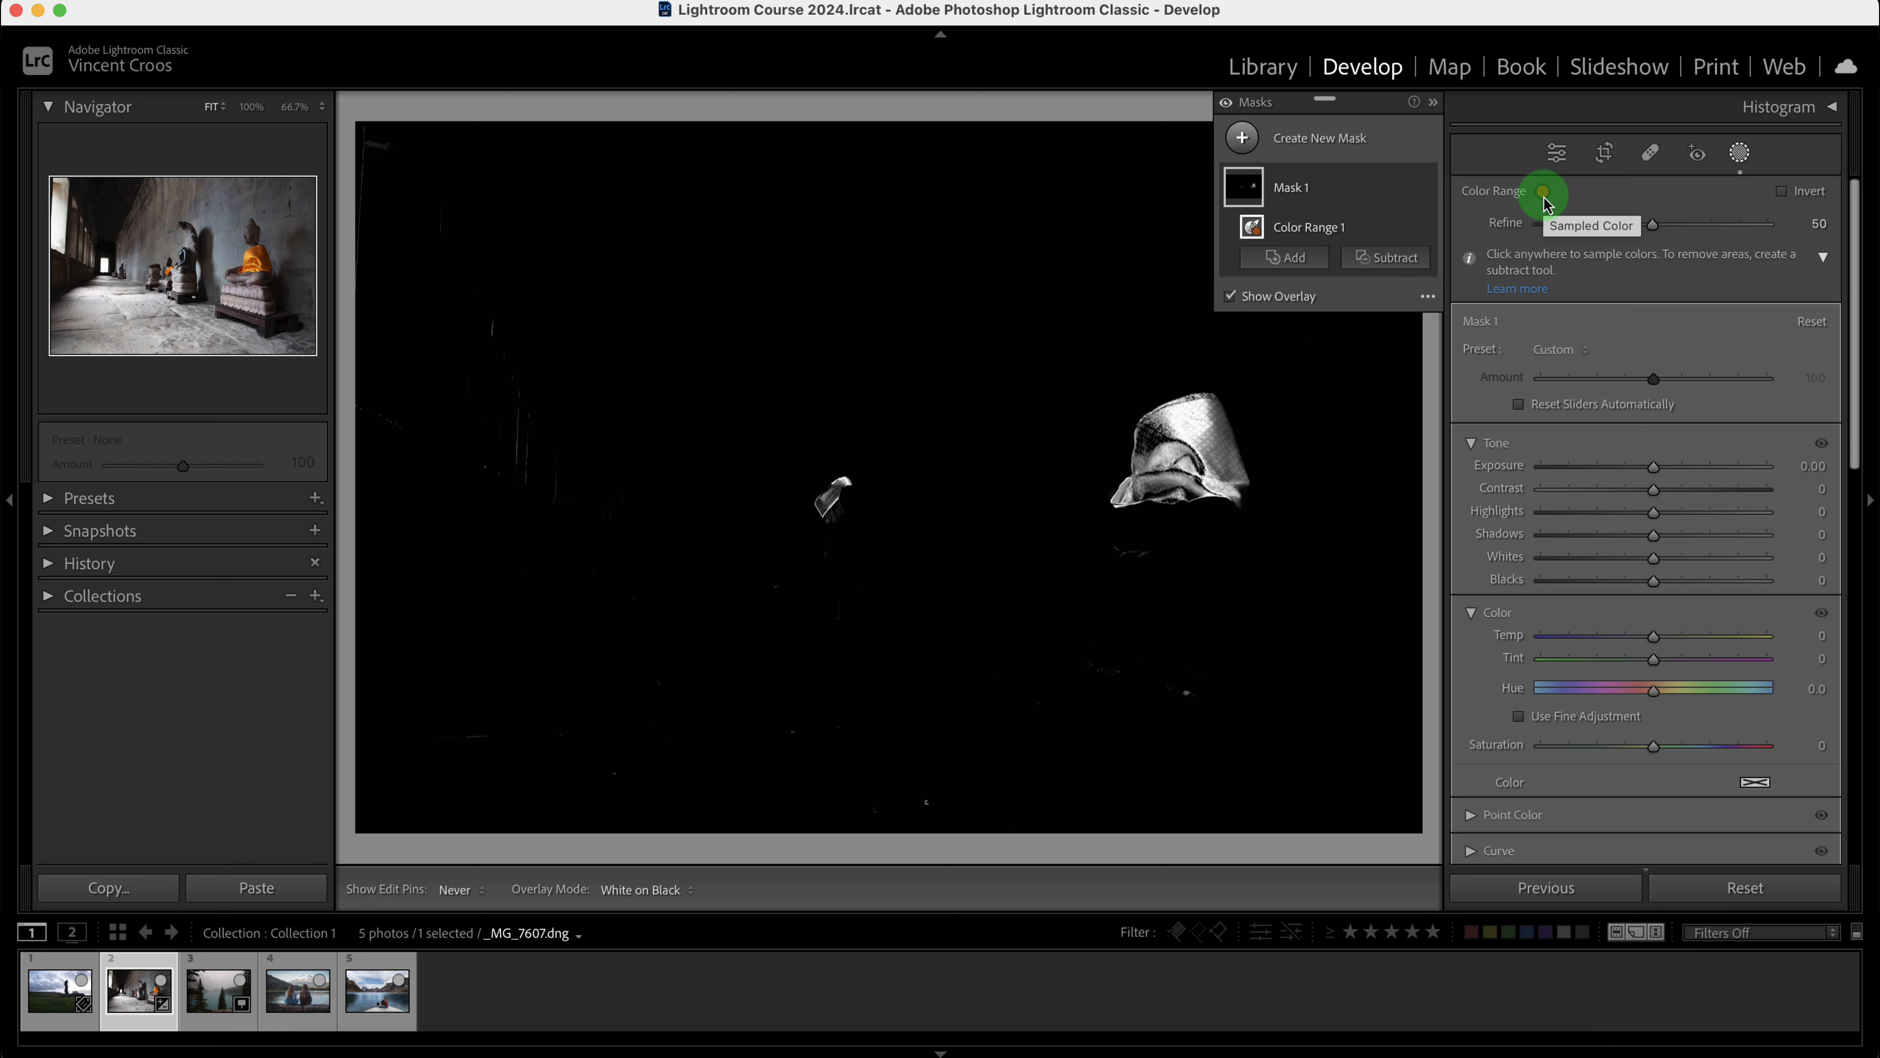
- Resample the Color Range mask's color at several points on the large seated statue's orange robe to cover the robe better
click(1161, 450)
click(1162, 439)
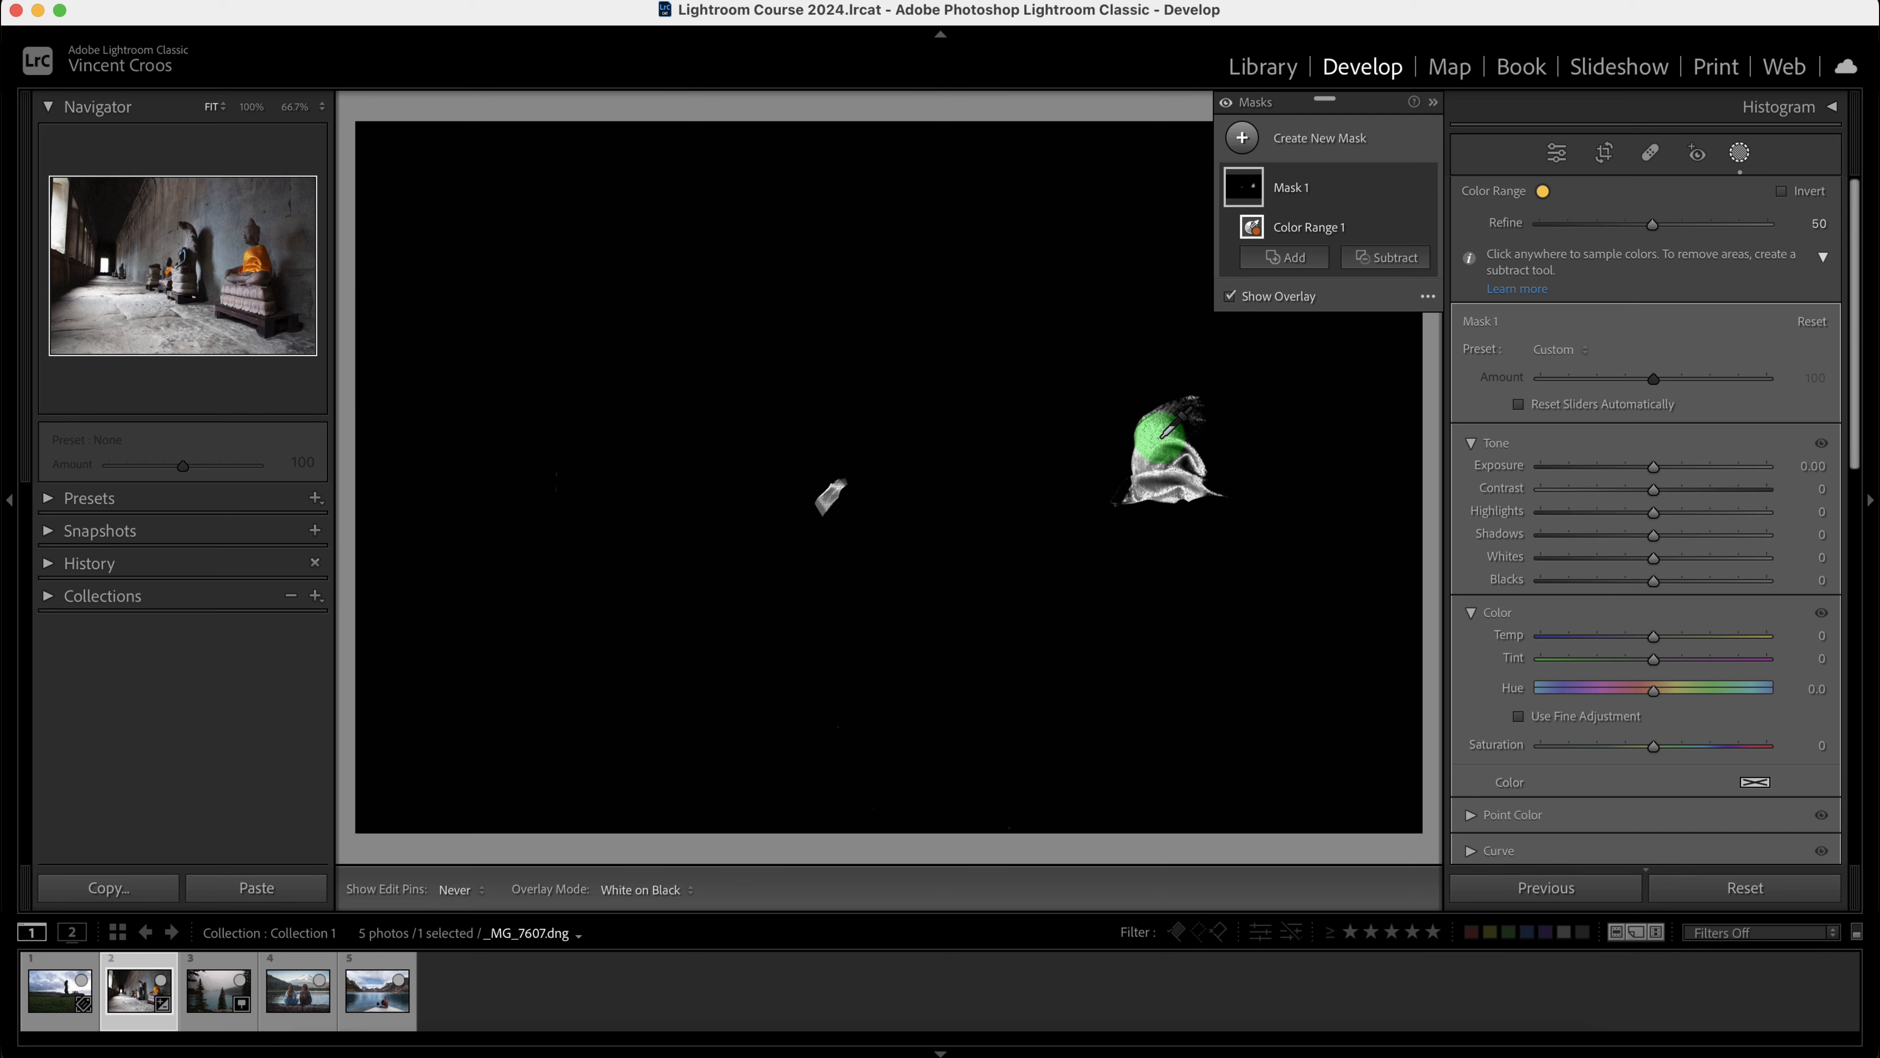
click(1180, 436)
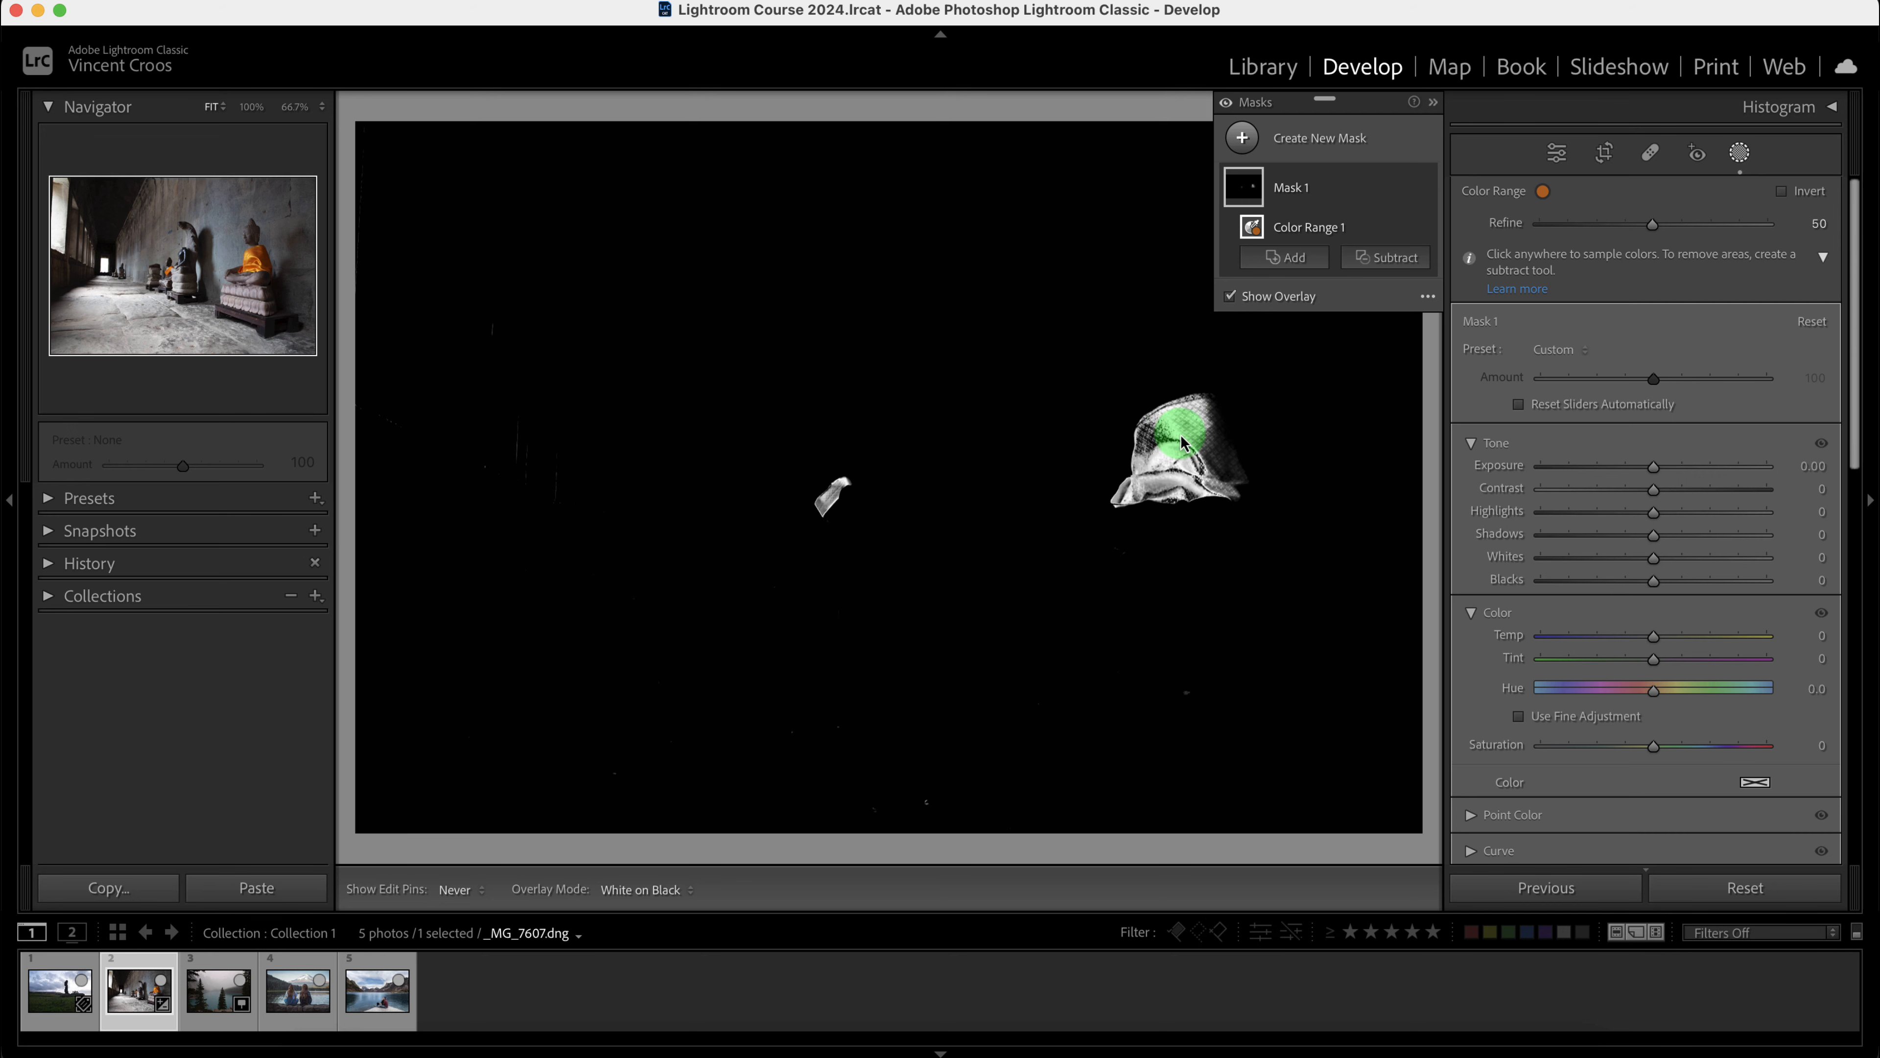
click(1209, 449)
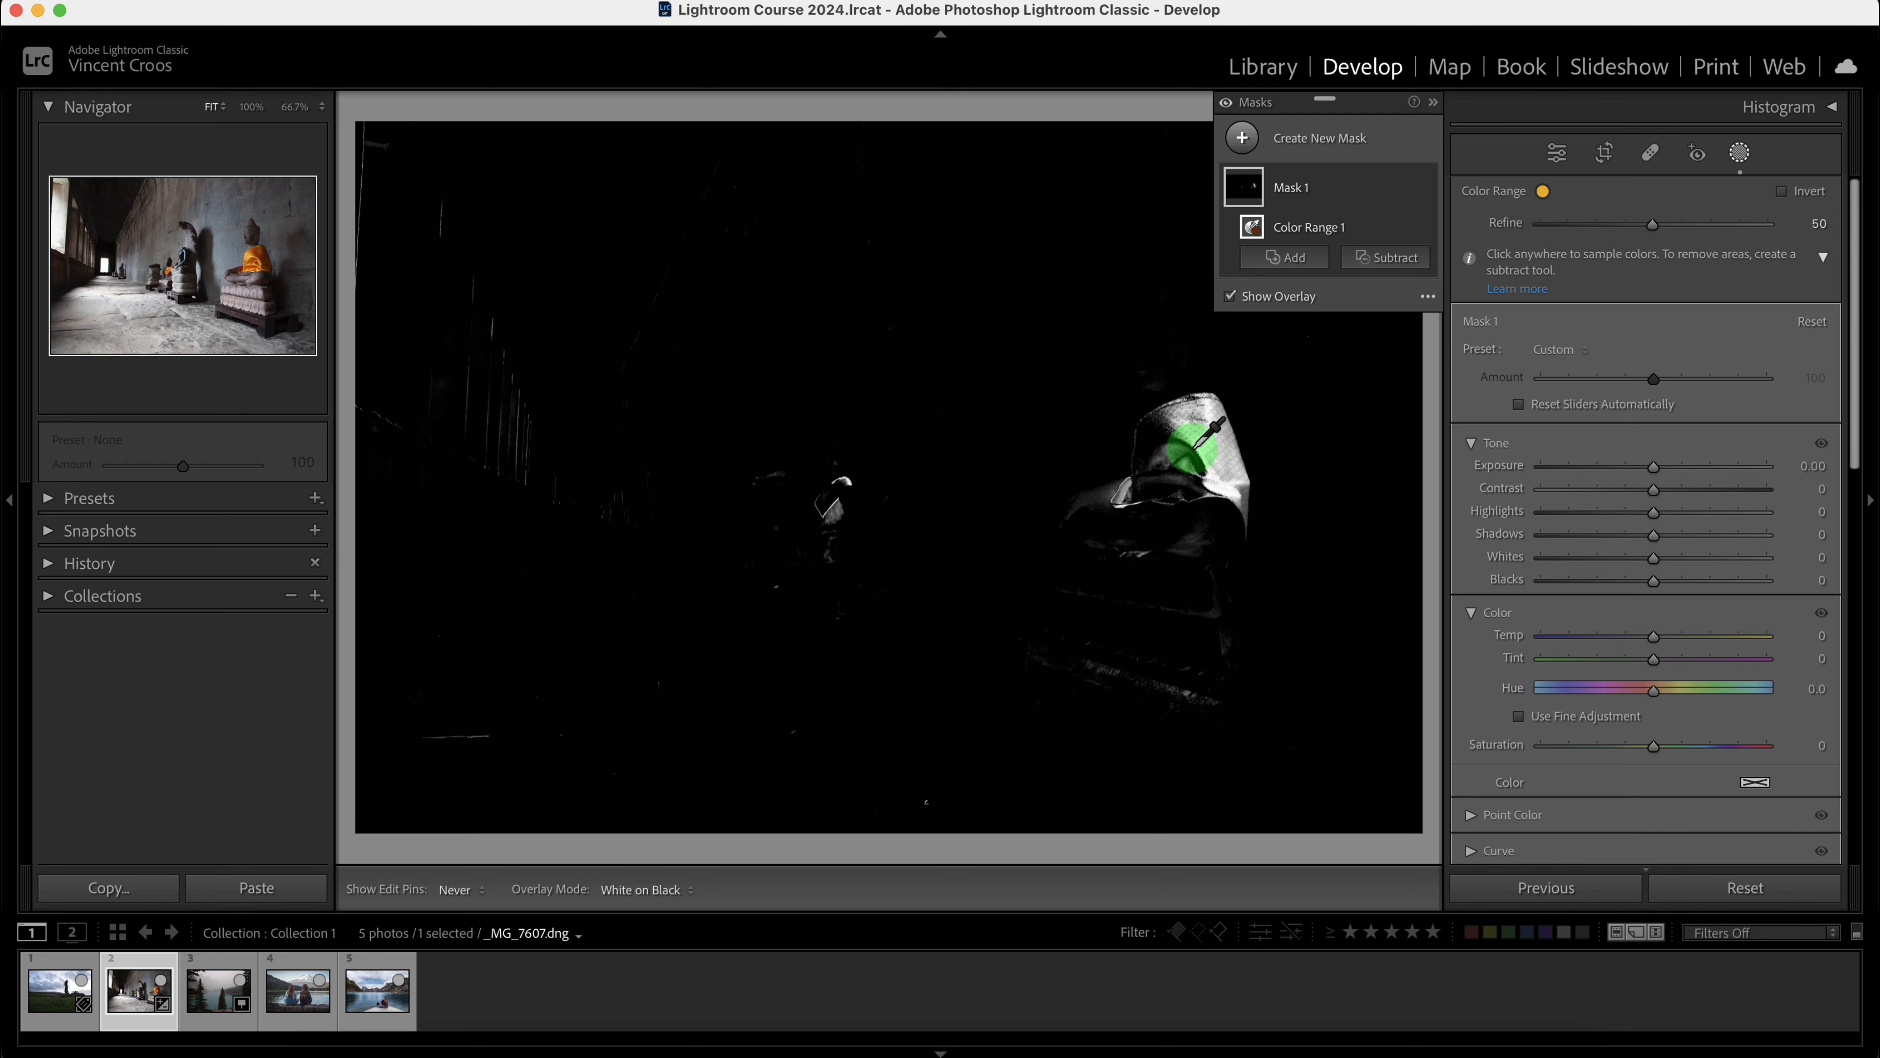
click(1189, 441)
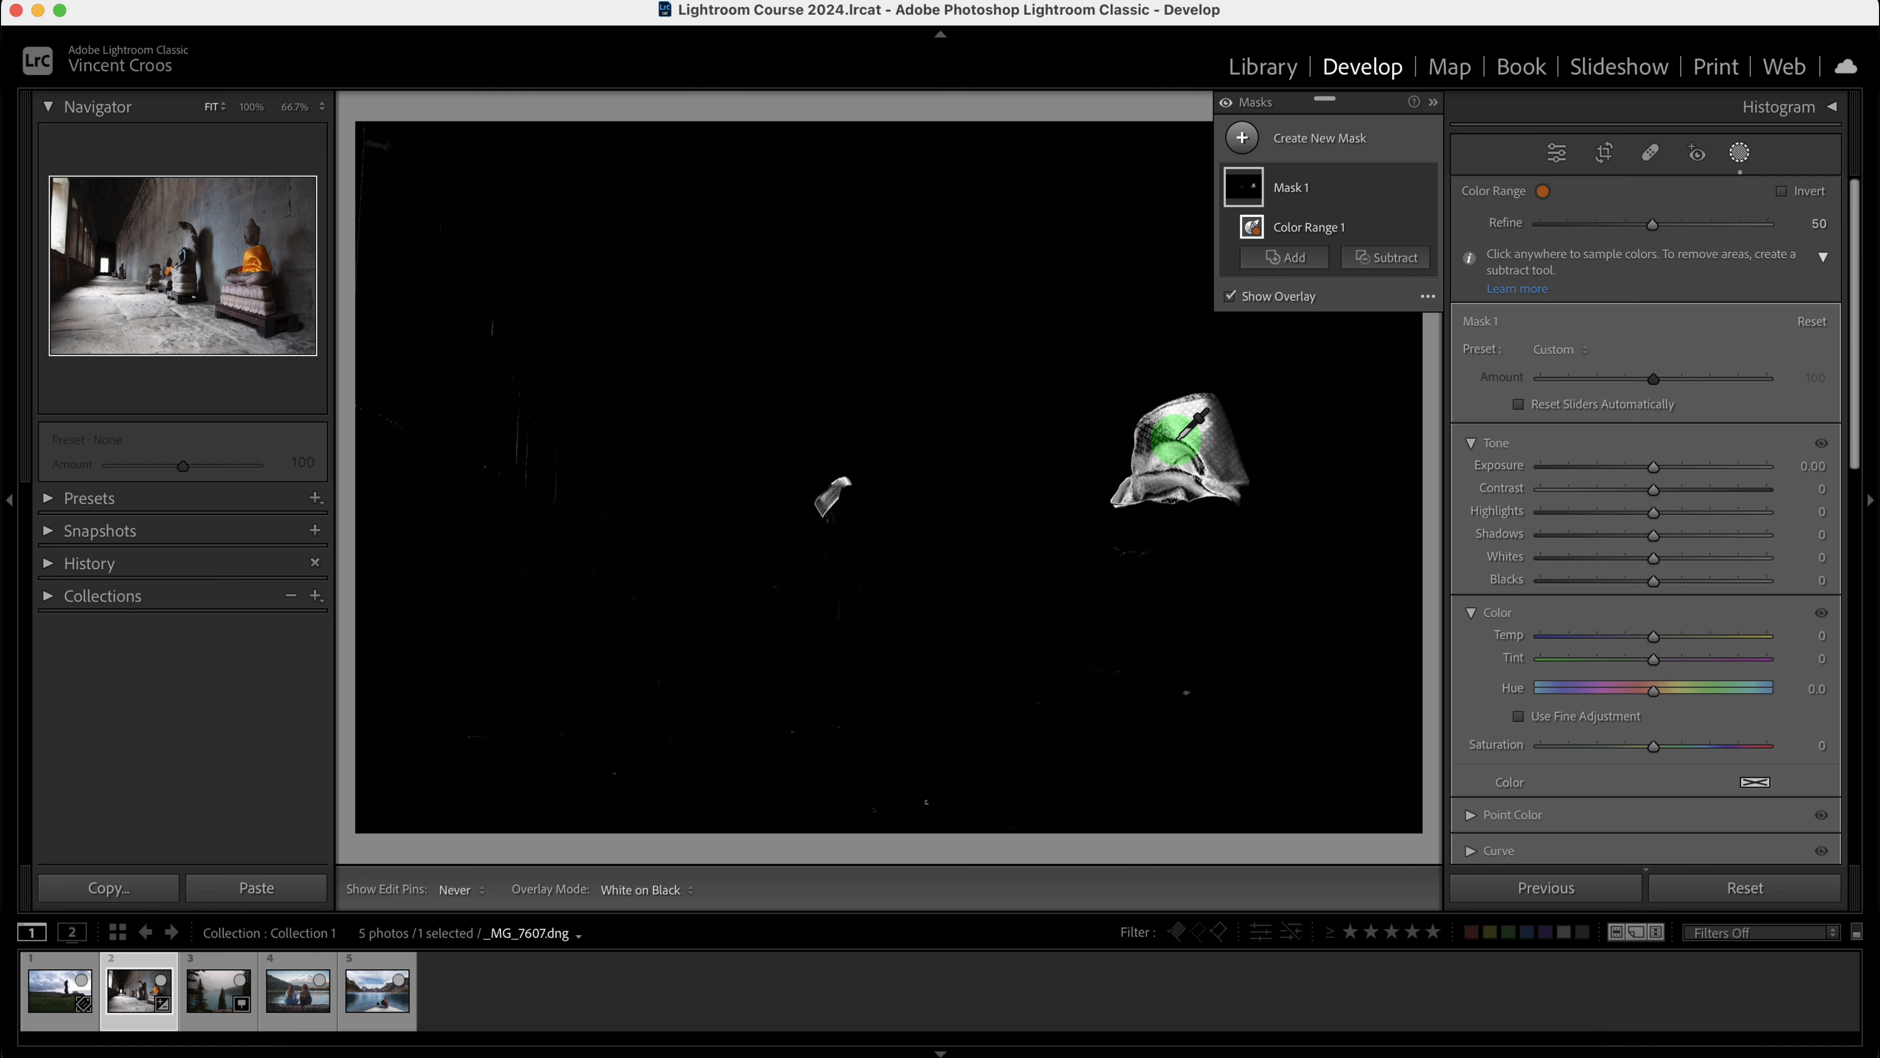
click(1178, 442)
click(1159, 468)
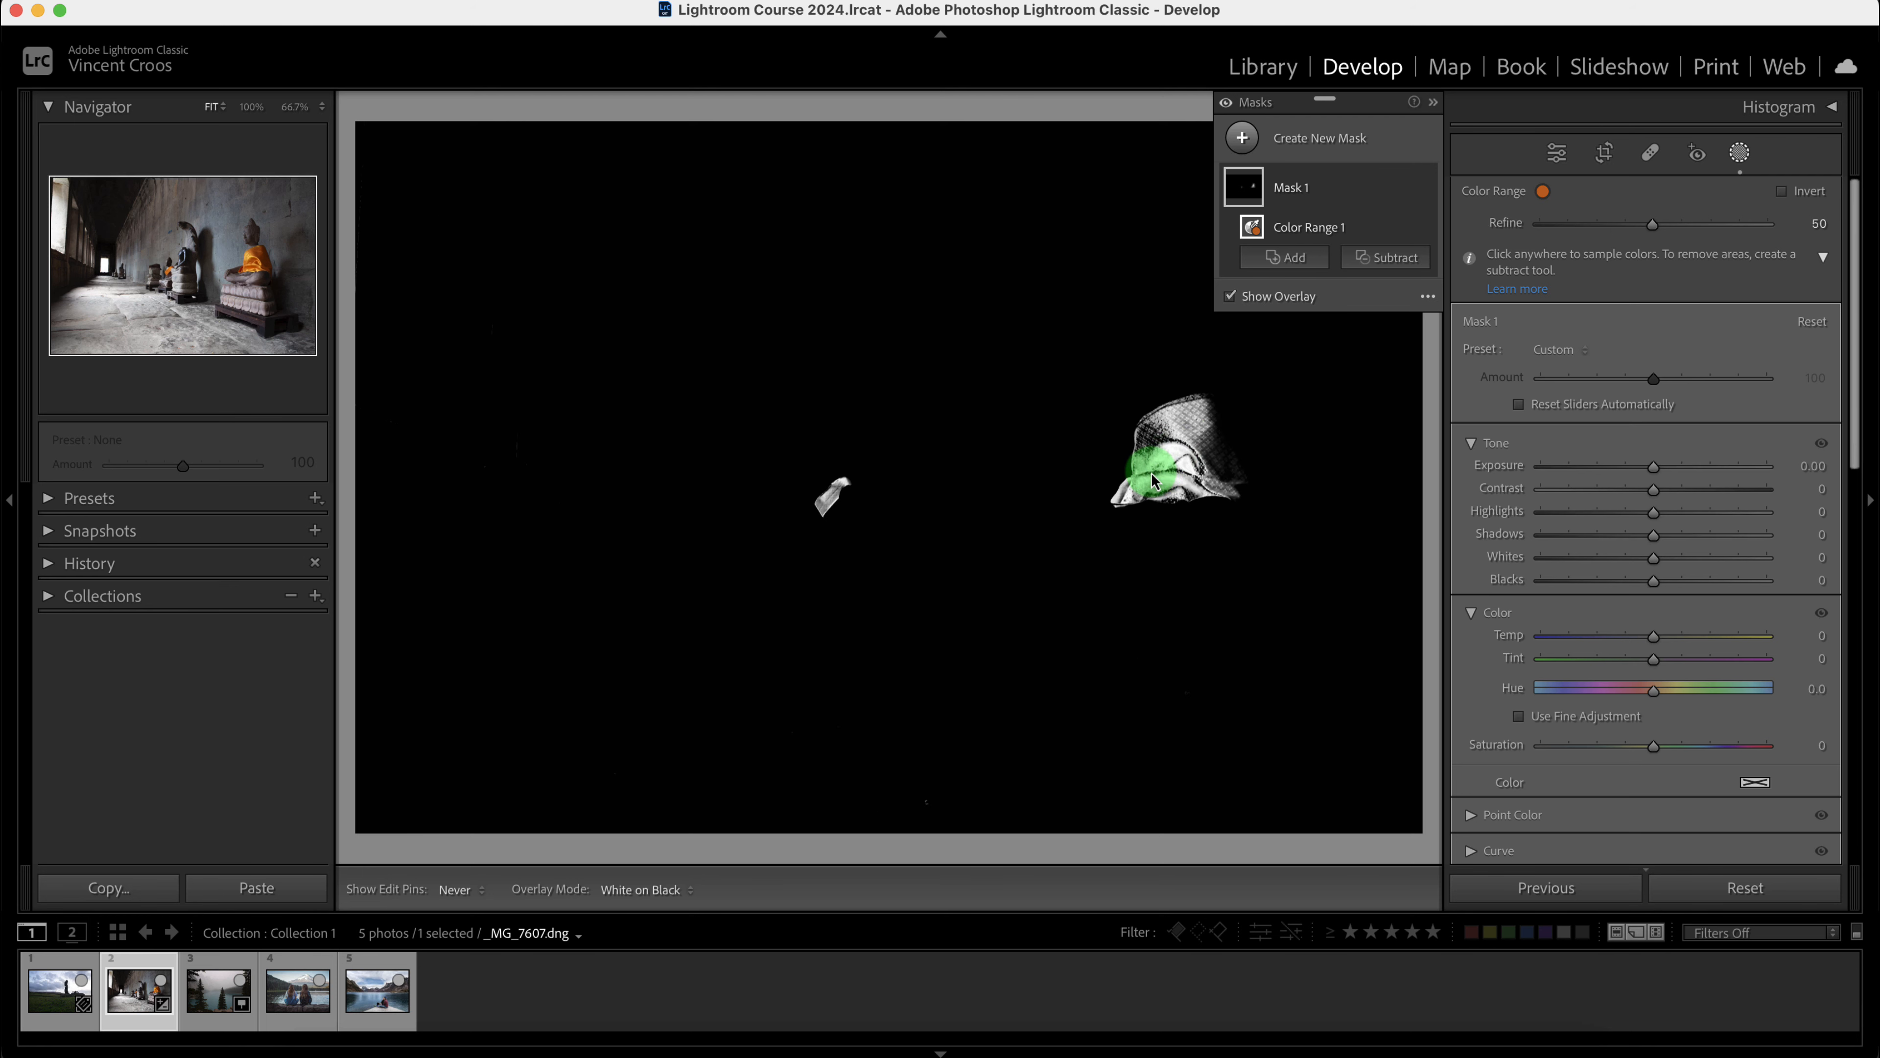
click(1178, 454)
click(1185, 441)
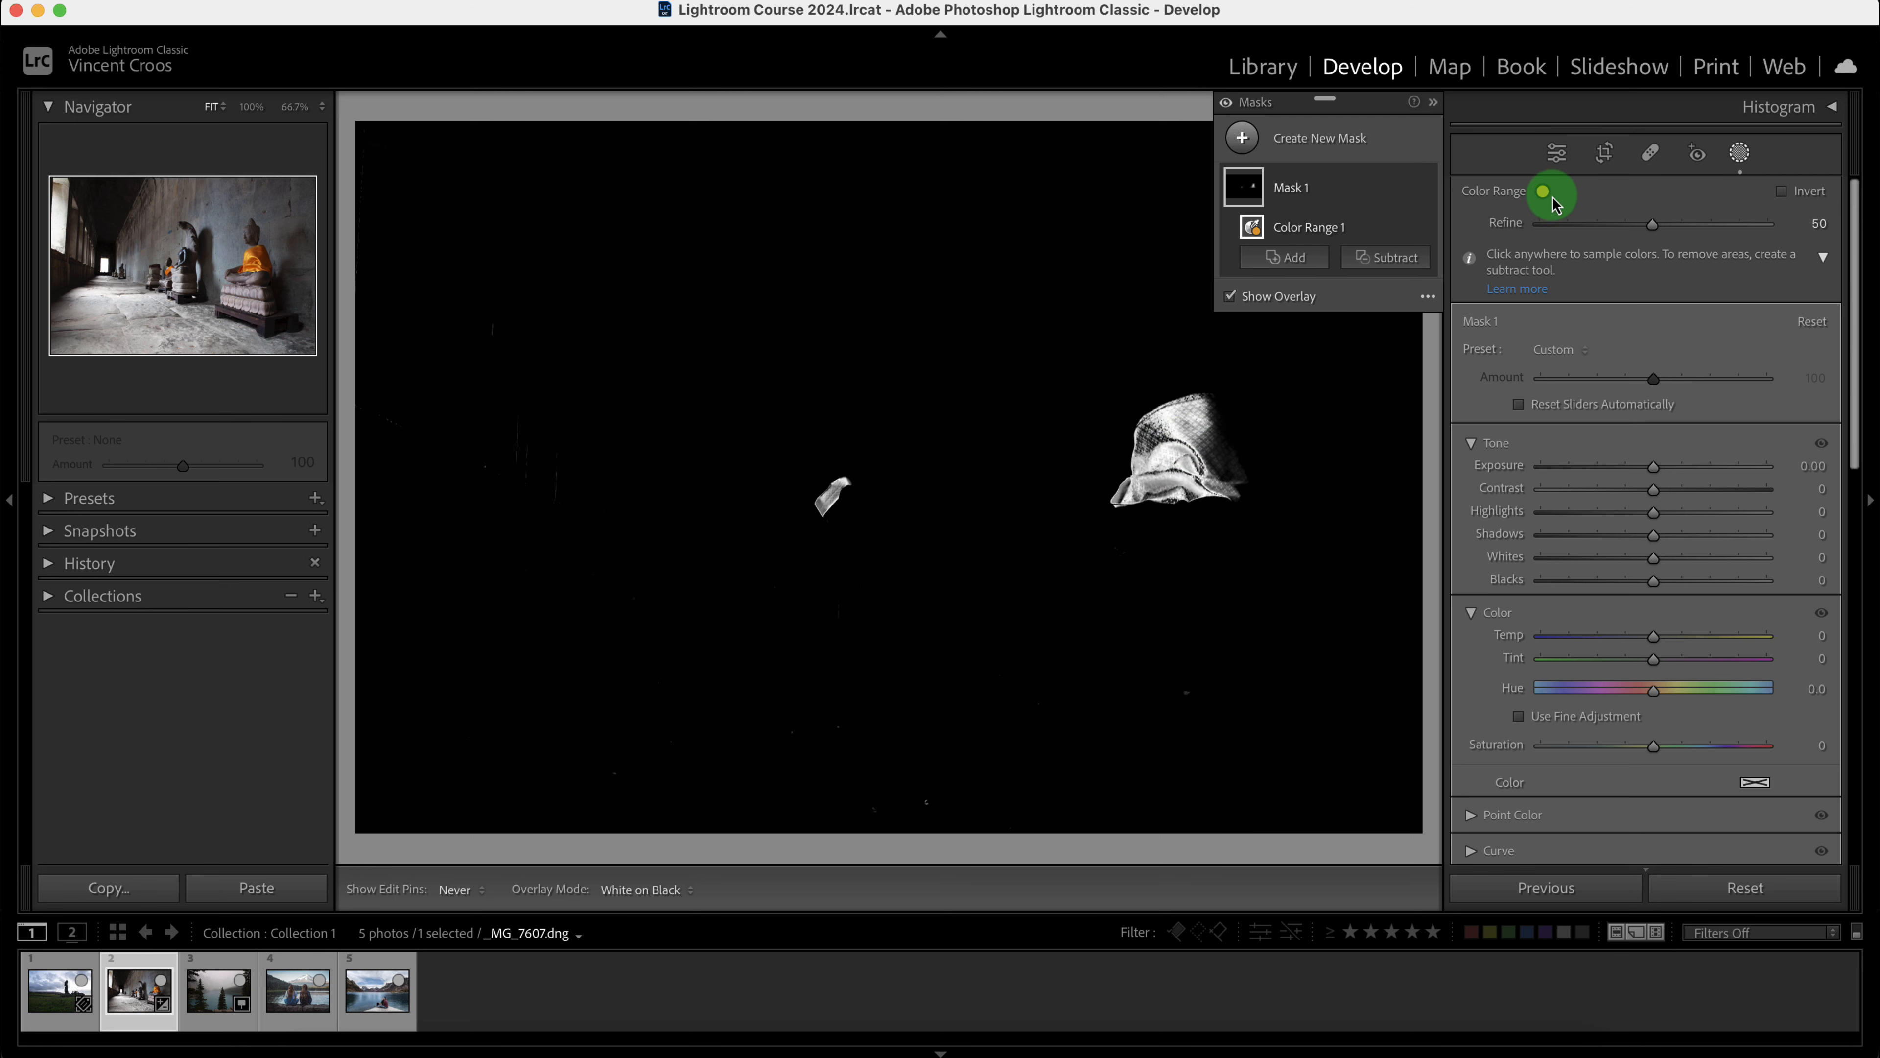
- Set the Color Range mask's Refine value to 77
drag(1652, 227, 1697, 236)
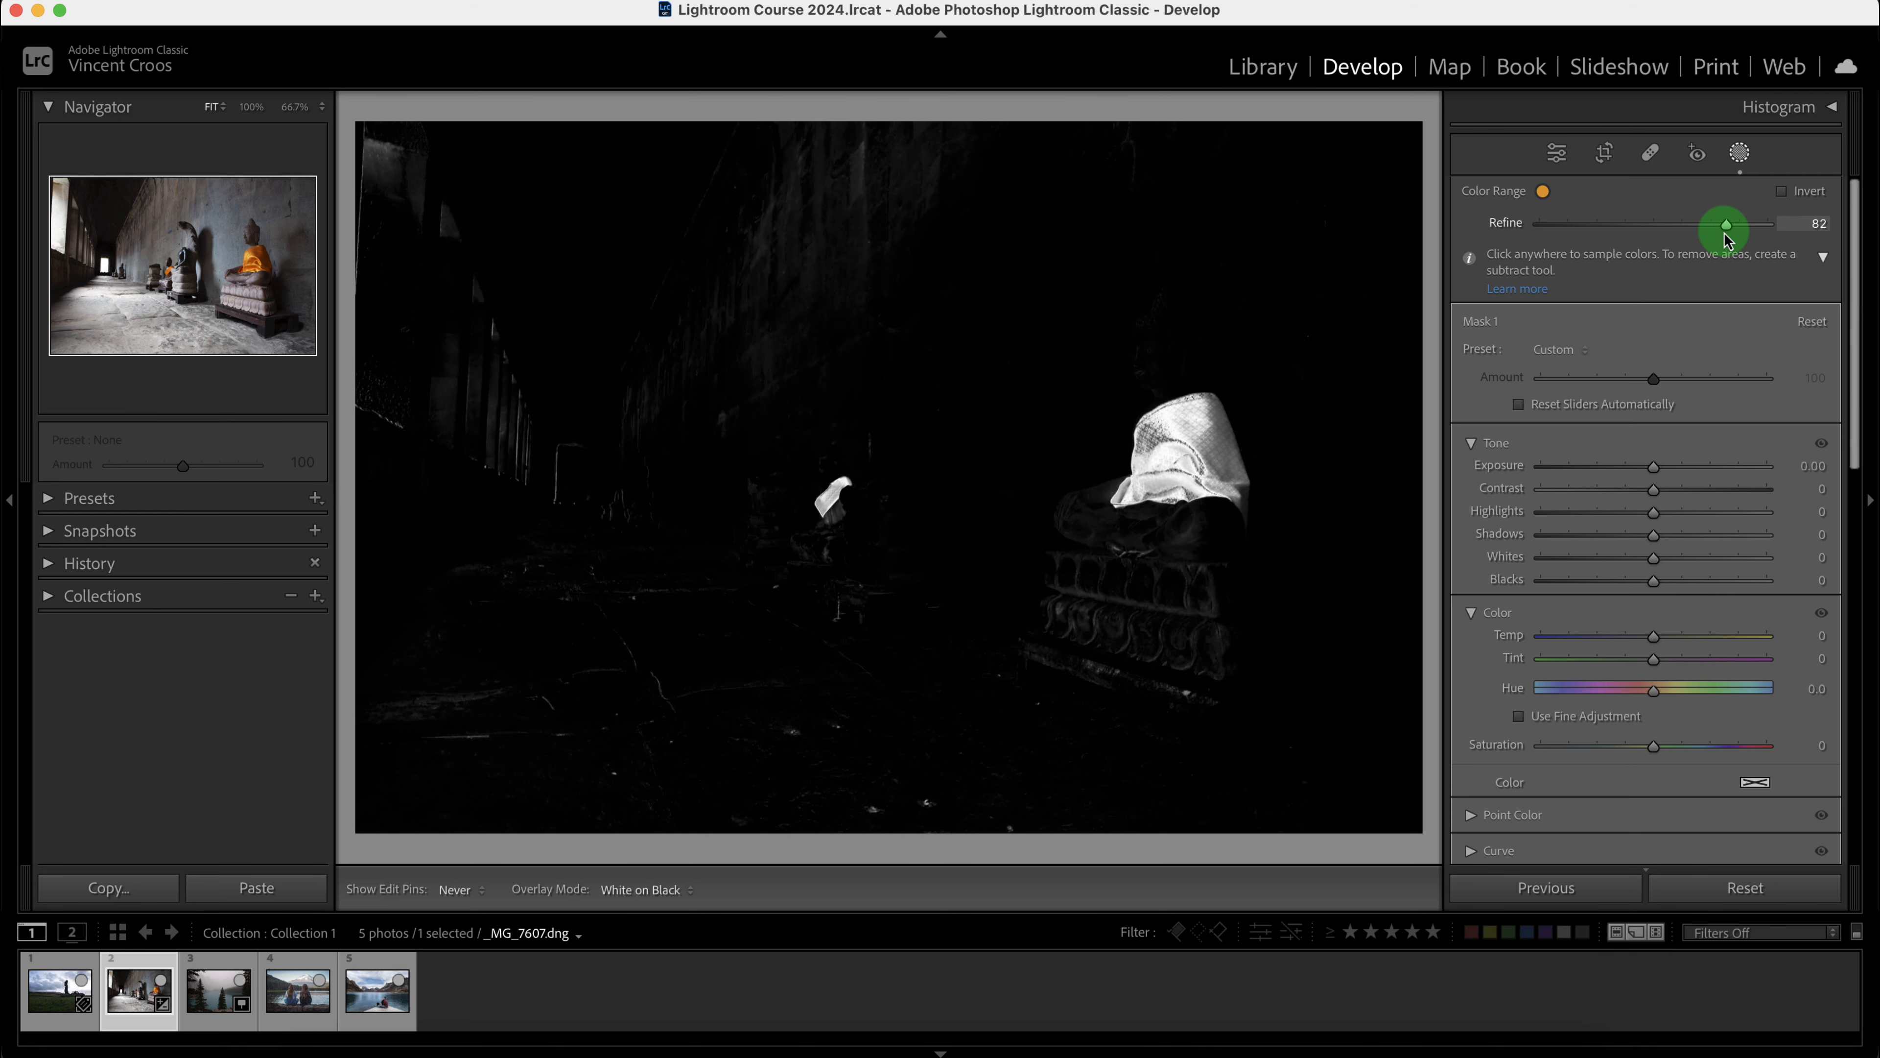
drag(1741, 238, 1751, 238)
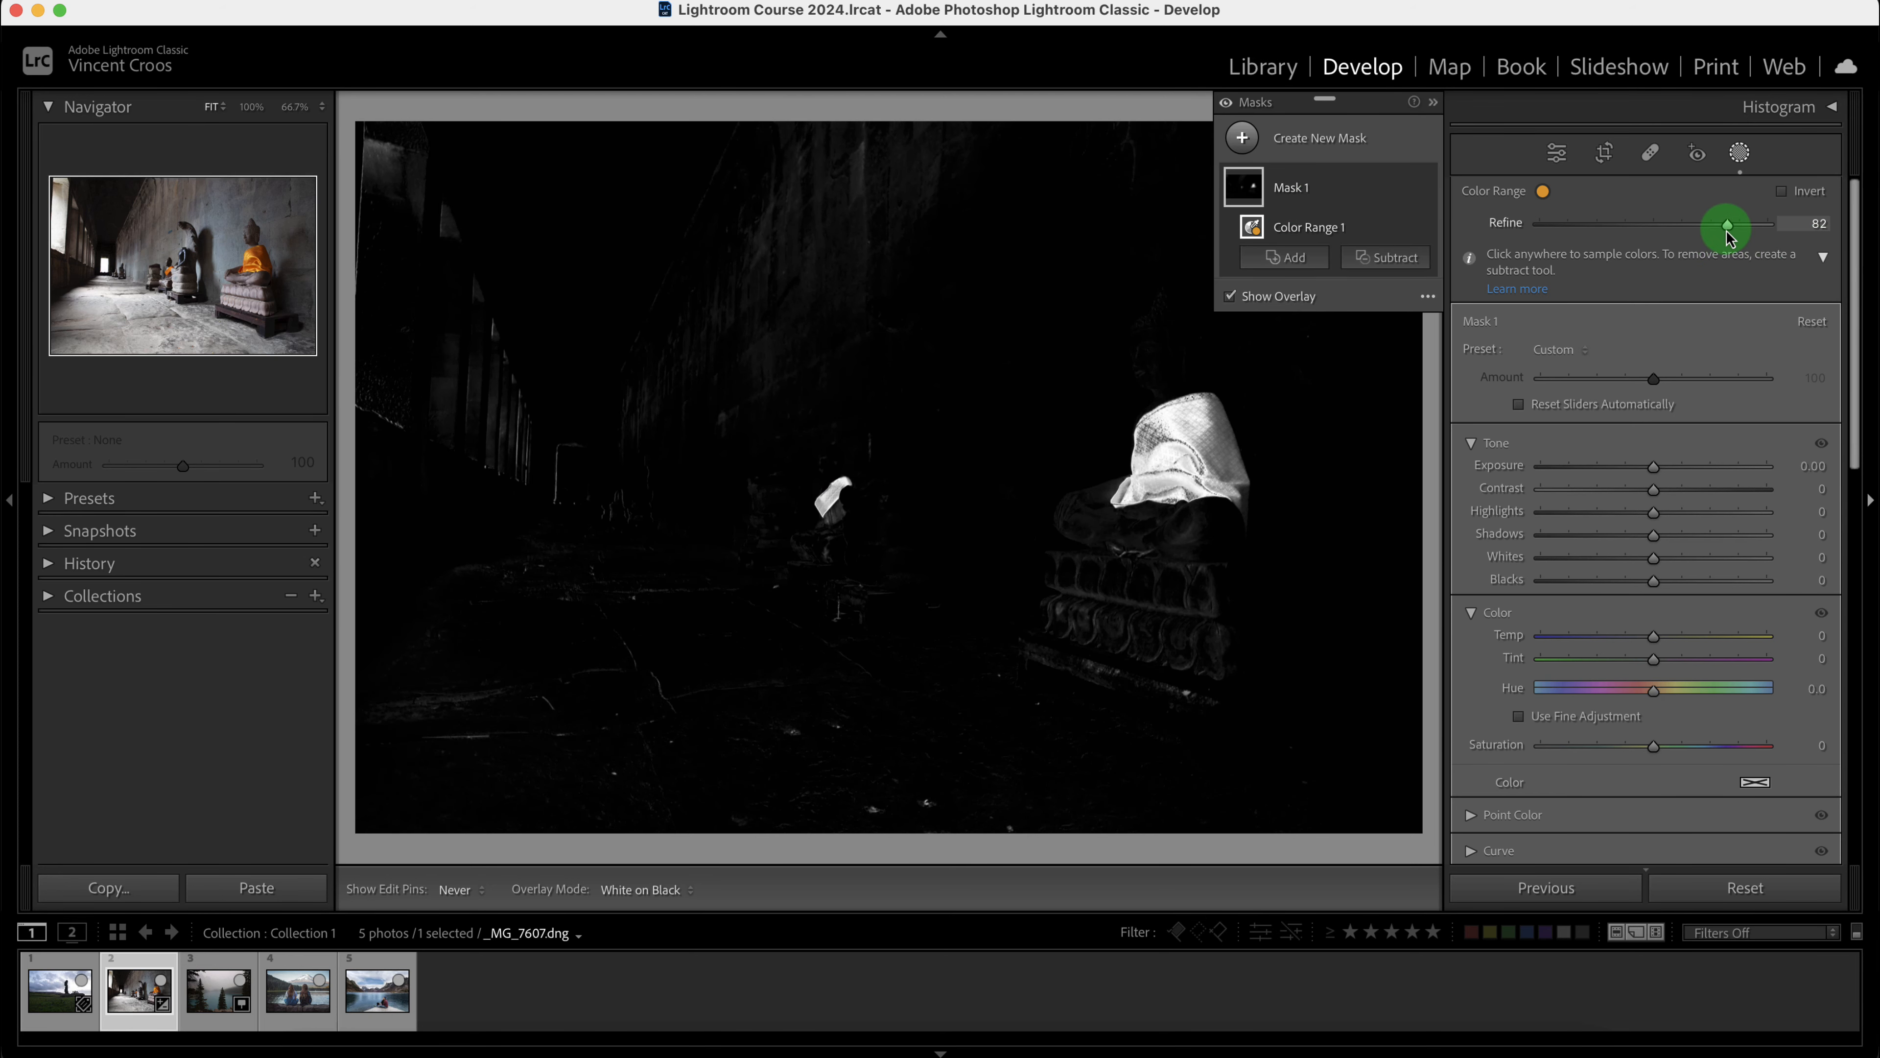
drag(1727, 236, 1722, 235)
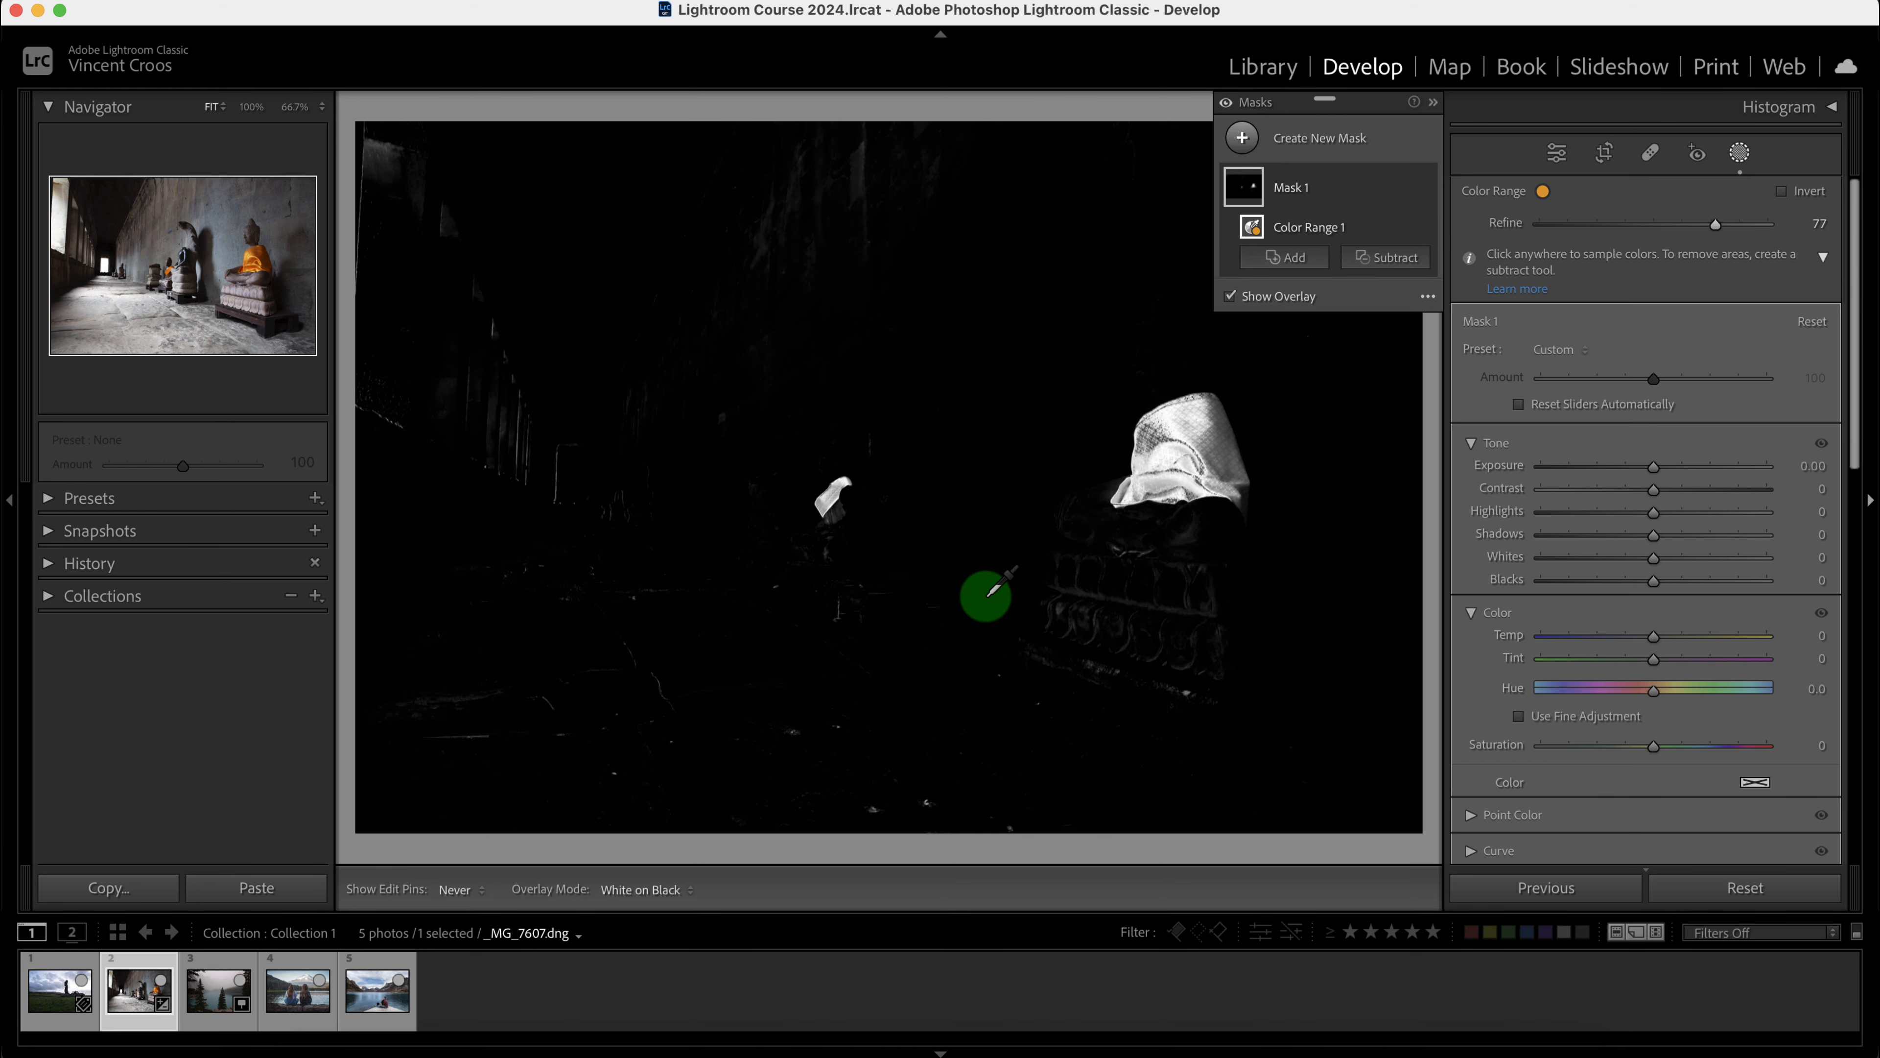
- Subtract a brush from Mask 1 with feather 28, and paint away the stray areas over the corridor, floor and statue base
click(1391, 263)
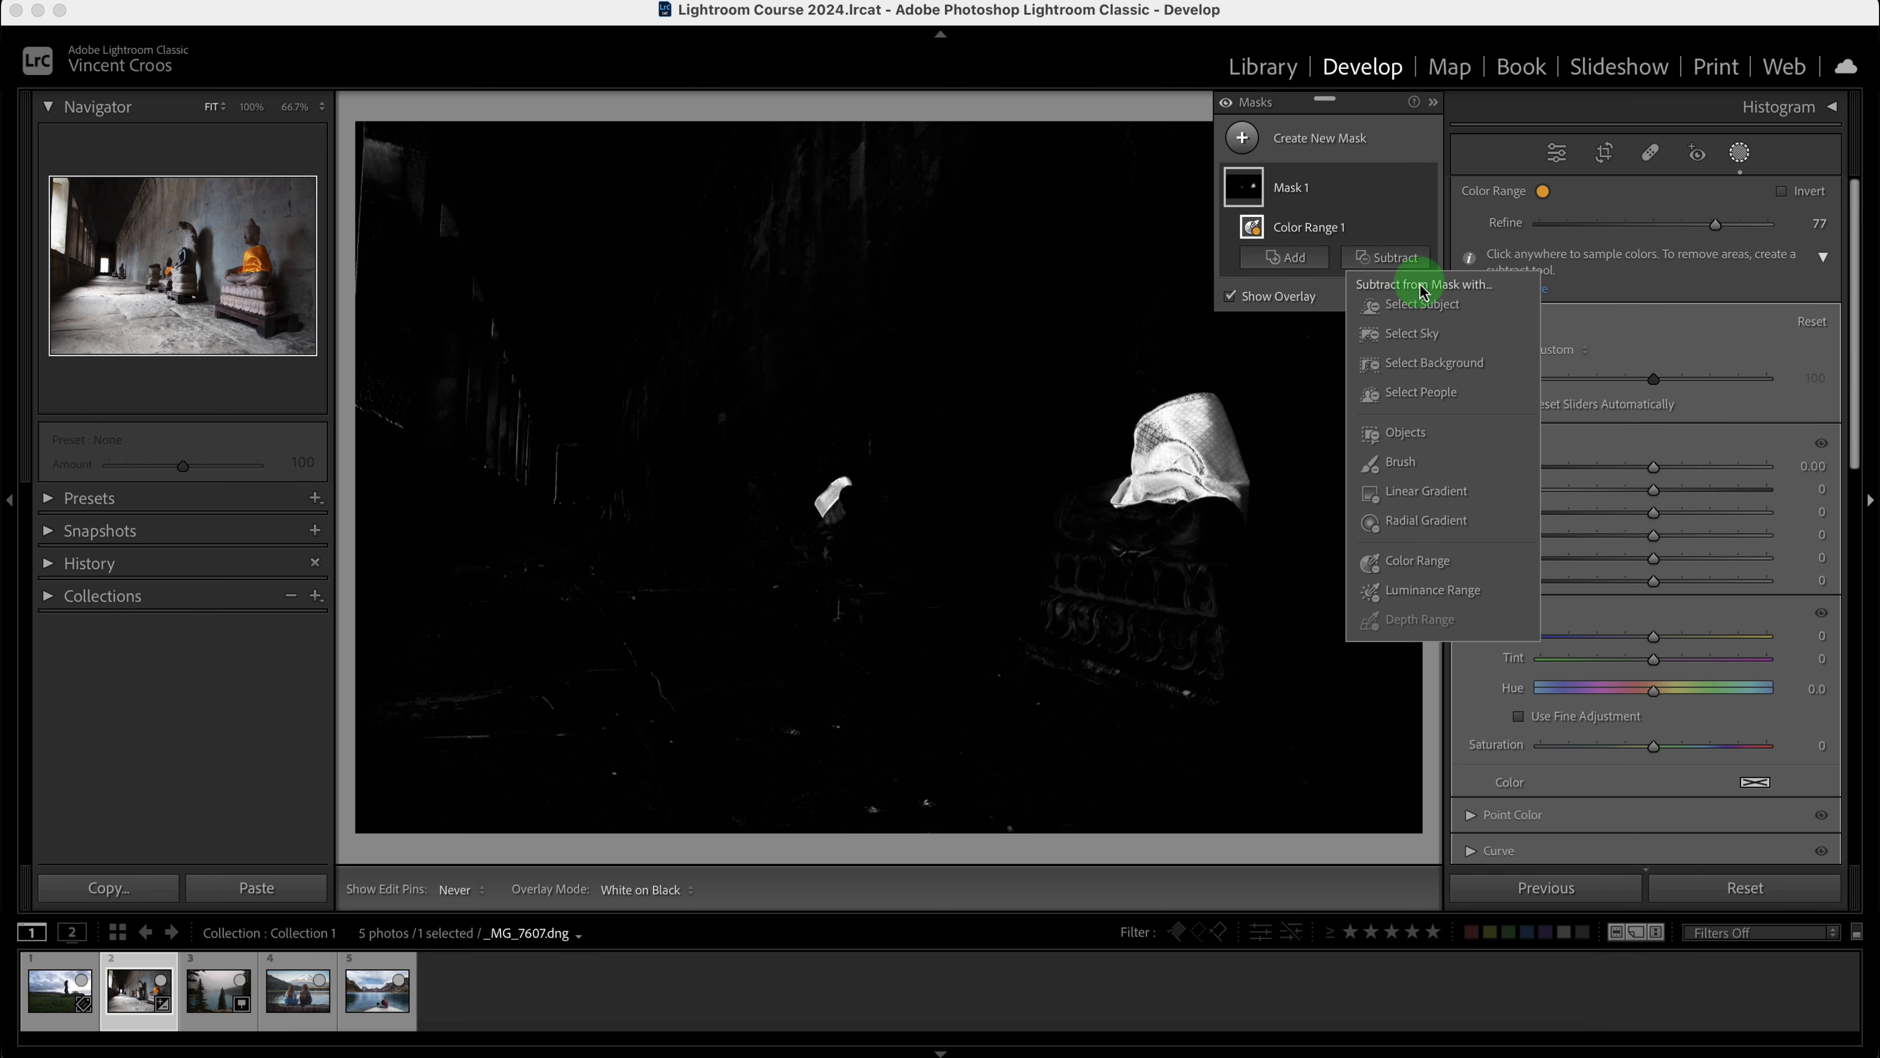
click(1410, 463)
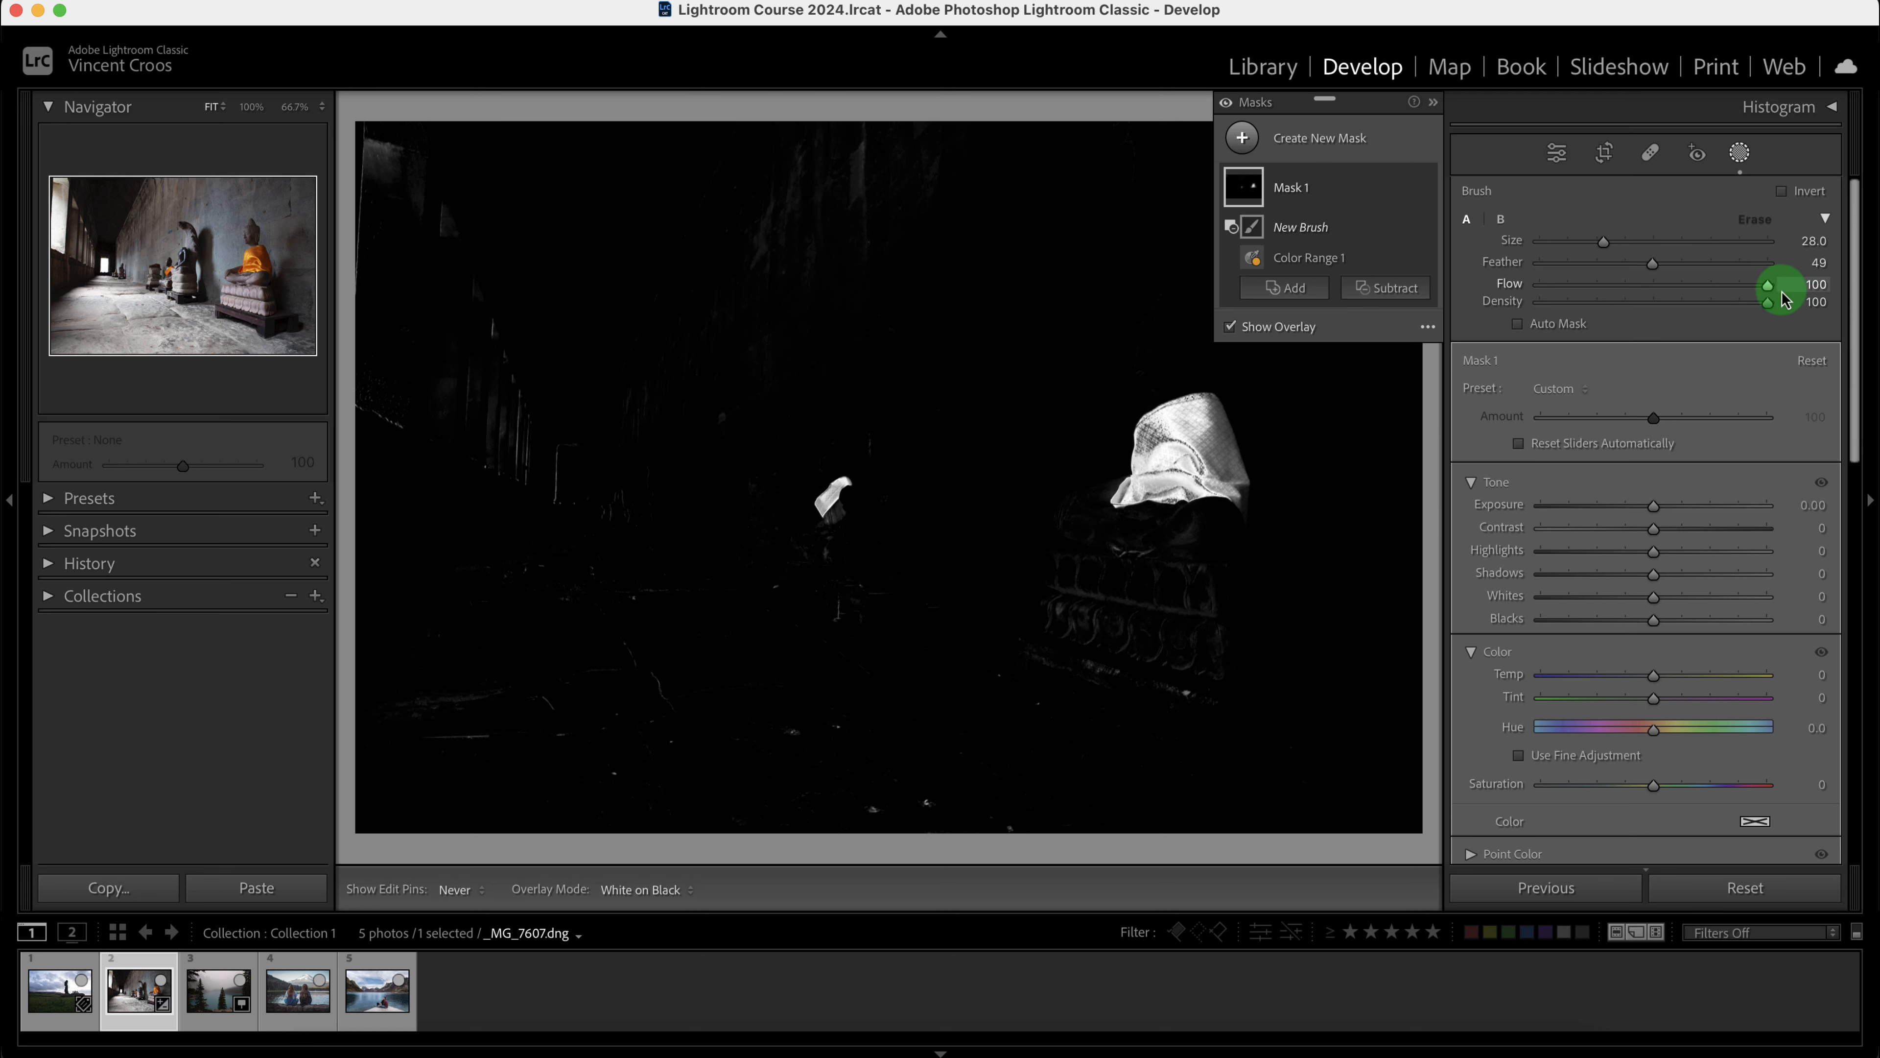
drag(1643, 266, 1598, 267)
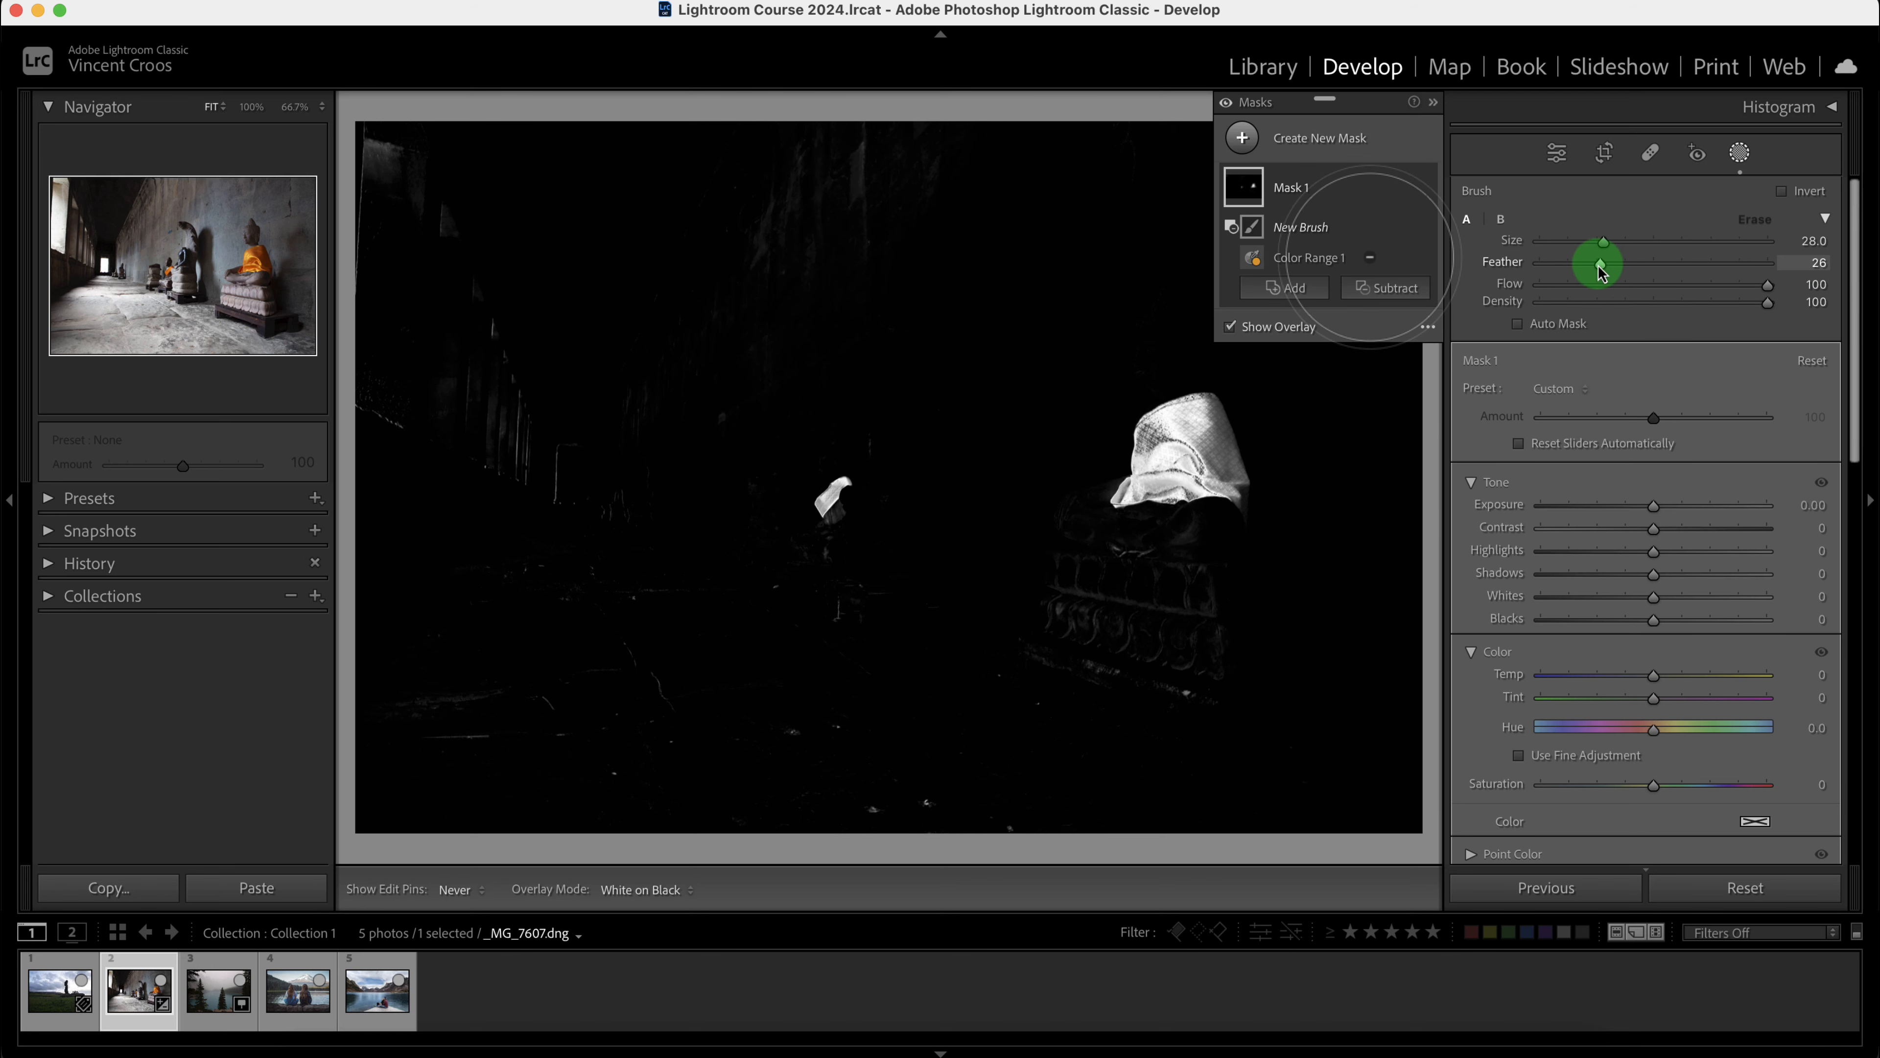
mouse_move(454, 177)
mouse_down()
mouse_move(459, 415)
mouse_move(546, 584)
mouse_move(399, 651)
mouse_move(625, 680)
mouse_move(952, 146)
mouse_move(1359, 177)
mouse_move(694, 266)
mouse_up()
mouse_move(688, 339)
mouse_down()
mouse_move(696, 374)
mouse_move(911, 349)
mouse_up()
drag(861, 630, 888, 599)
mouse_move(946, 732)
mouse_down()
mouse_move(1128, 773)
mouse_move(1229, 685)
mouse_move(1033, 614)
mouse_up()
mouse_move(1020, 534)
mouse_down()
mouse_move(1012, 745)
mouse_move(1306, 729)
mouse_move(1289, 655)
mouse_move(1080, 614)
mouse_move(1214, 609)
mouse_move(1234, 703)
mouse_move(1324, 773)
mouse_move(1389, 755)
mouse_up()
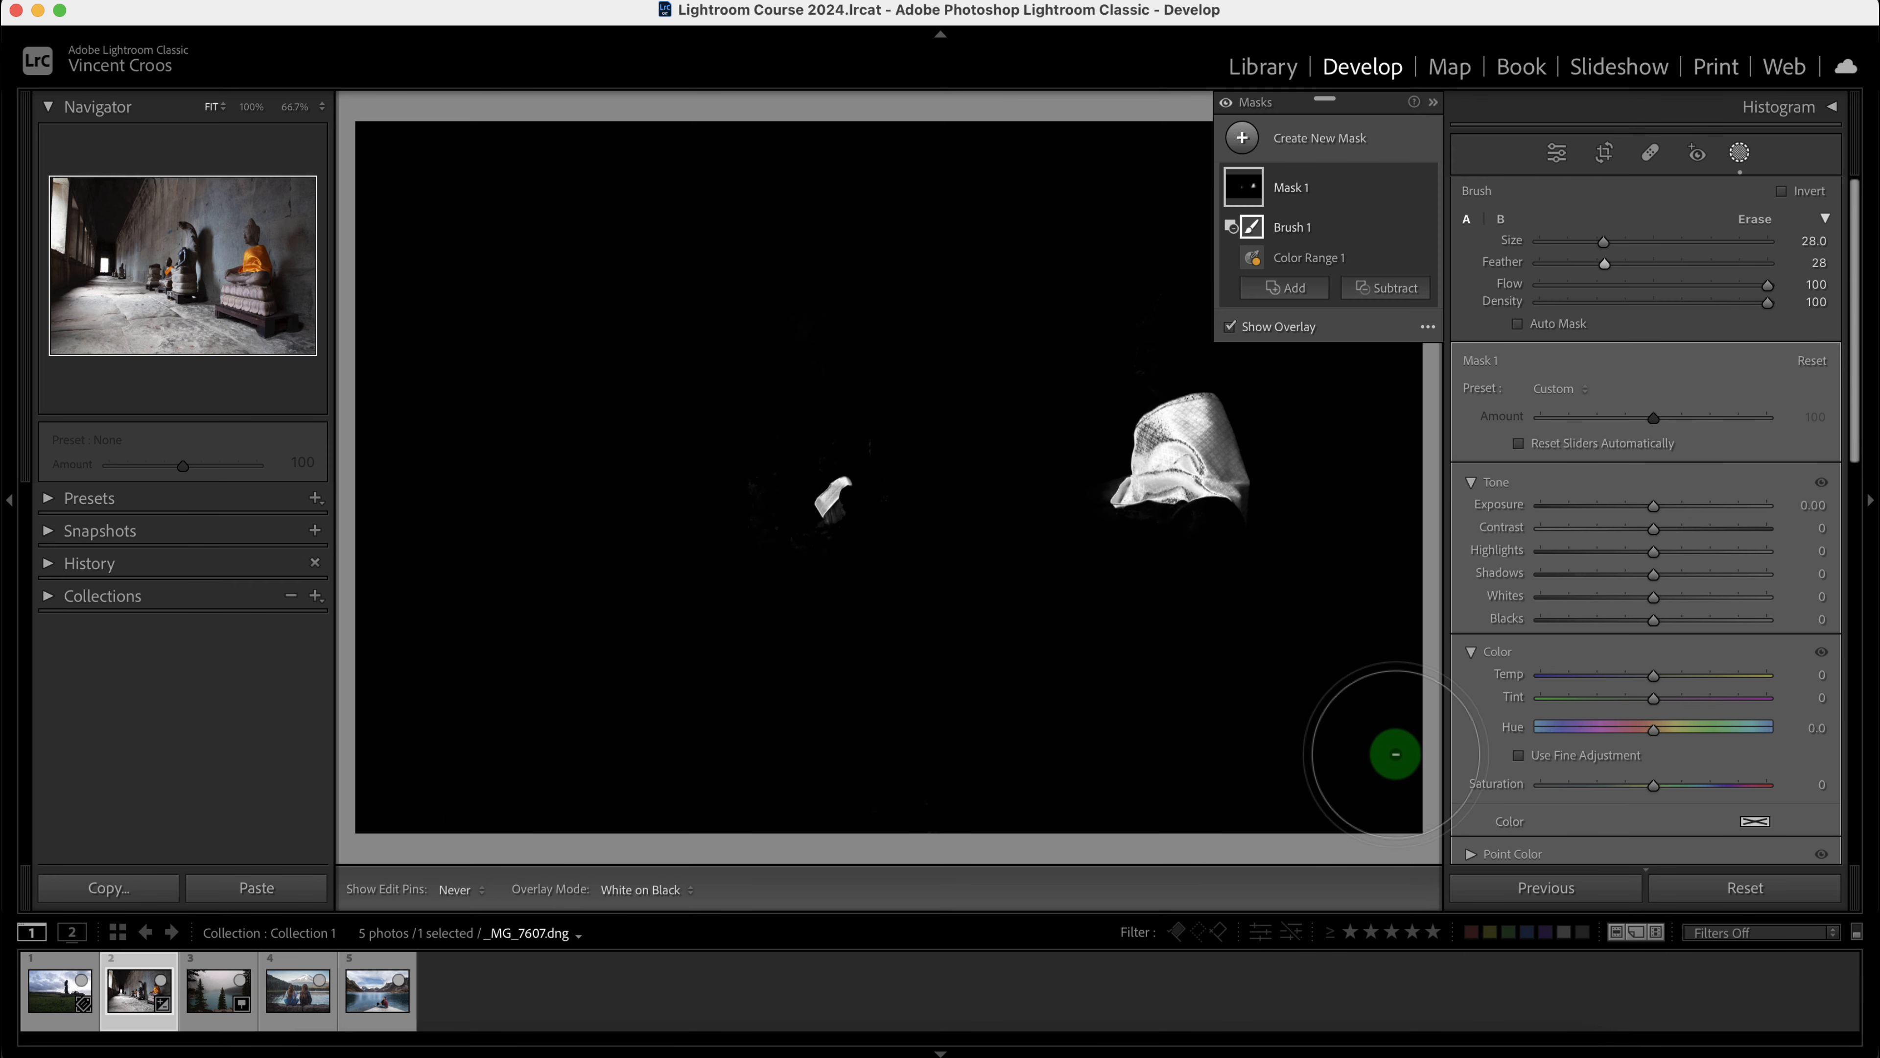
- Reduce the subtracting brush to size 18 and paint out the leftover specks around both orange robes
key(bracketleft)
key(bracketleft)
key(bracketleft)
key(bracketleft)
key(bracketleft)
key(bracketleft)
key(bracketleft)
key(bracketleft)
key(bracketleft)
key(bracketleft)
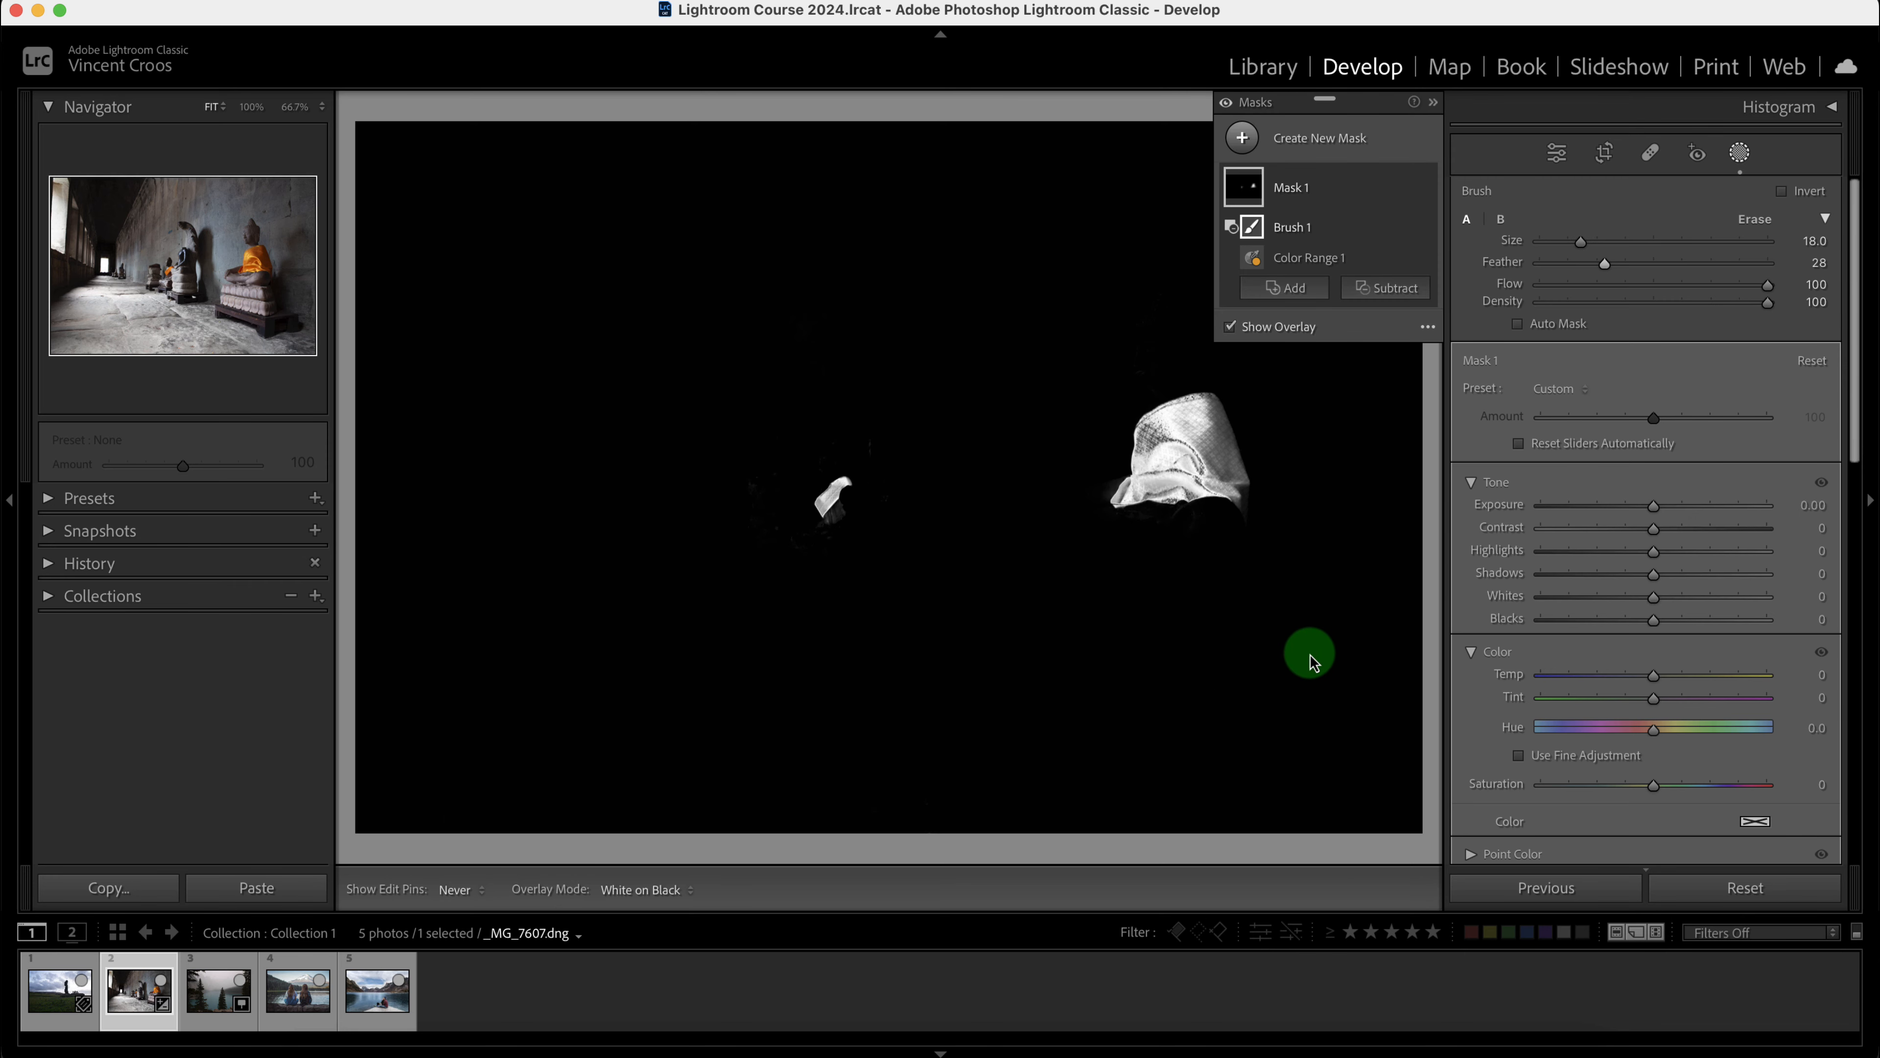
key(z)
drag(1196, 647, 424, 267)
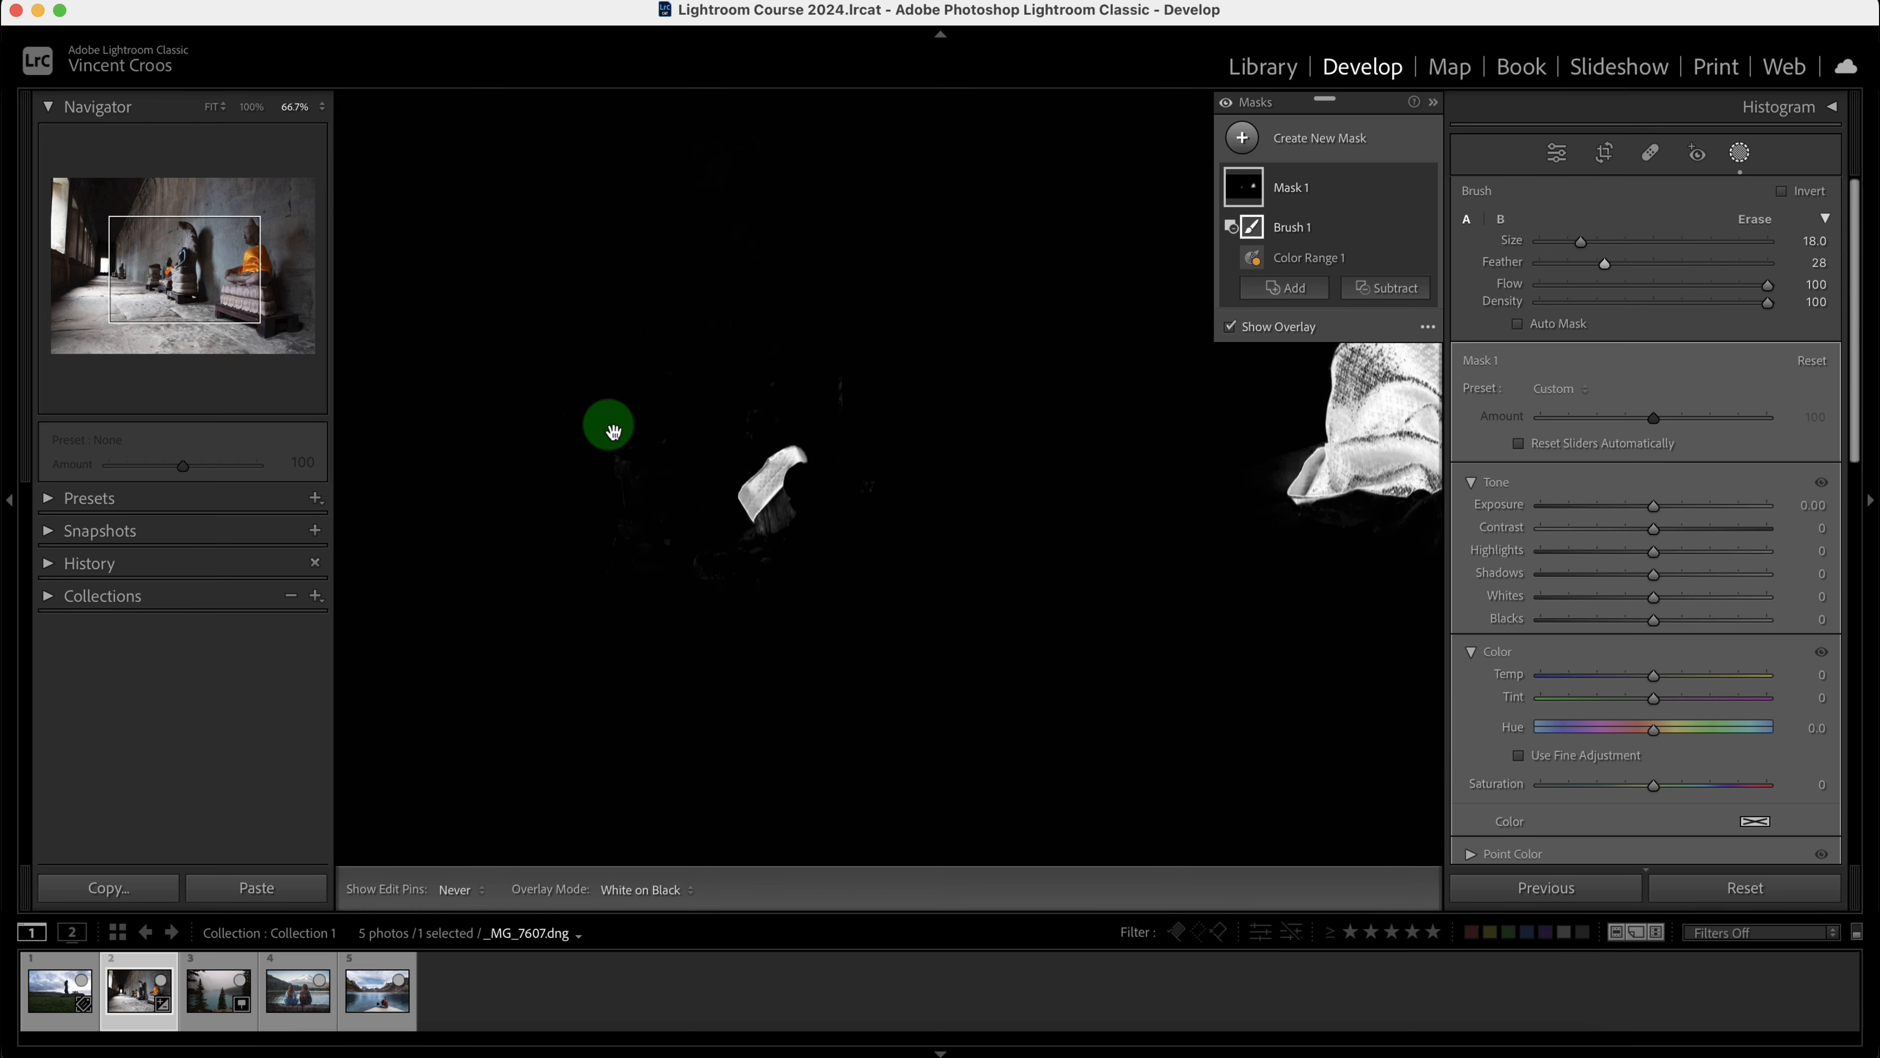
mouse_move(828, 554)
mouse_down()
mouse_move(692, 460)
mouse_move(669, 475)
mouse_move(431, 406)
mouse_move(667, 581)
mouse_up()
mouse_move(659, 454)
mouse_down()
mouse_move(671, 440)
mouse_move(644, 486)
mouse_up()
mouse_move(1255, 481)
mouse_down()
mouse_move(1118, 492)
mouse_move(1078, 570)
mouse_up()
drag(1253, 534, 689, 650)
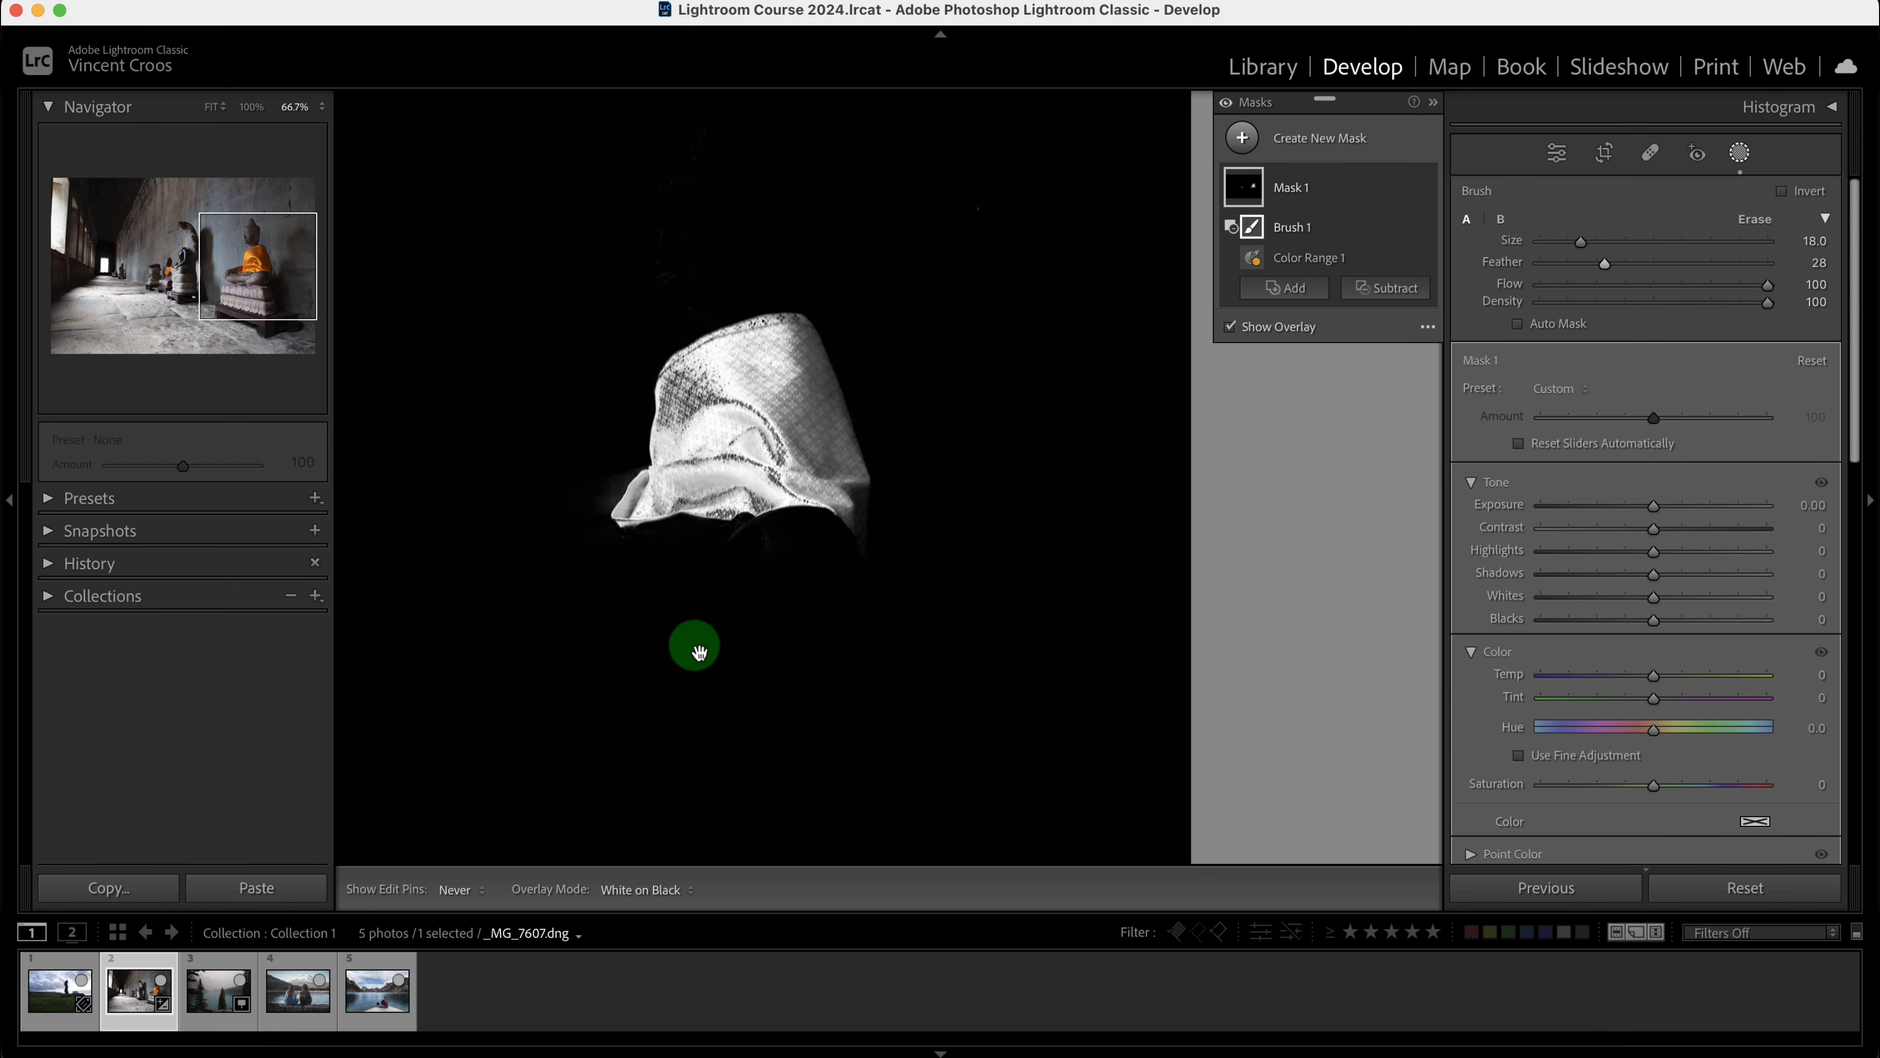
click(1013, 572)
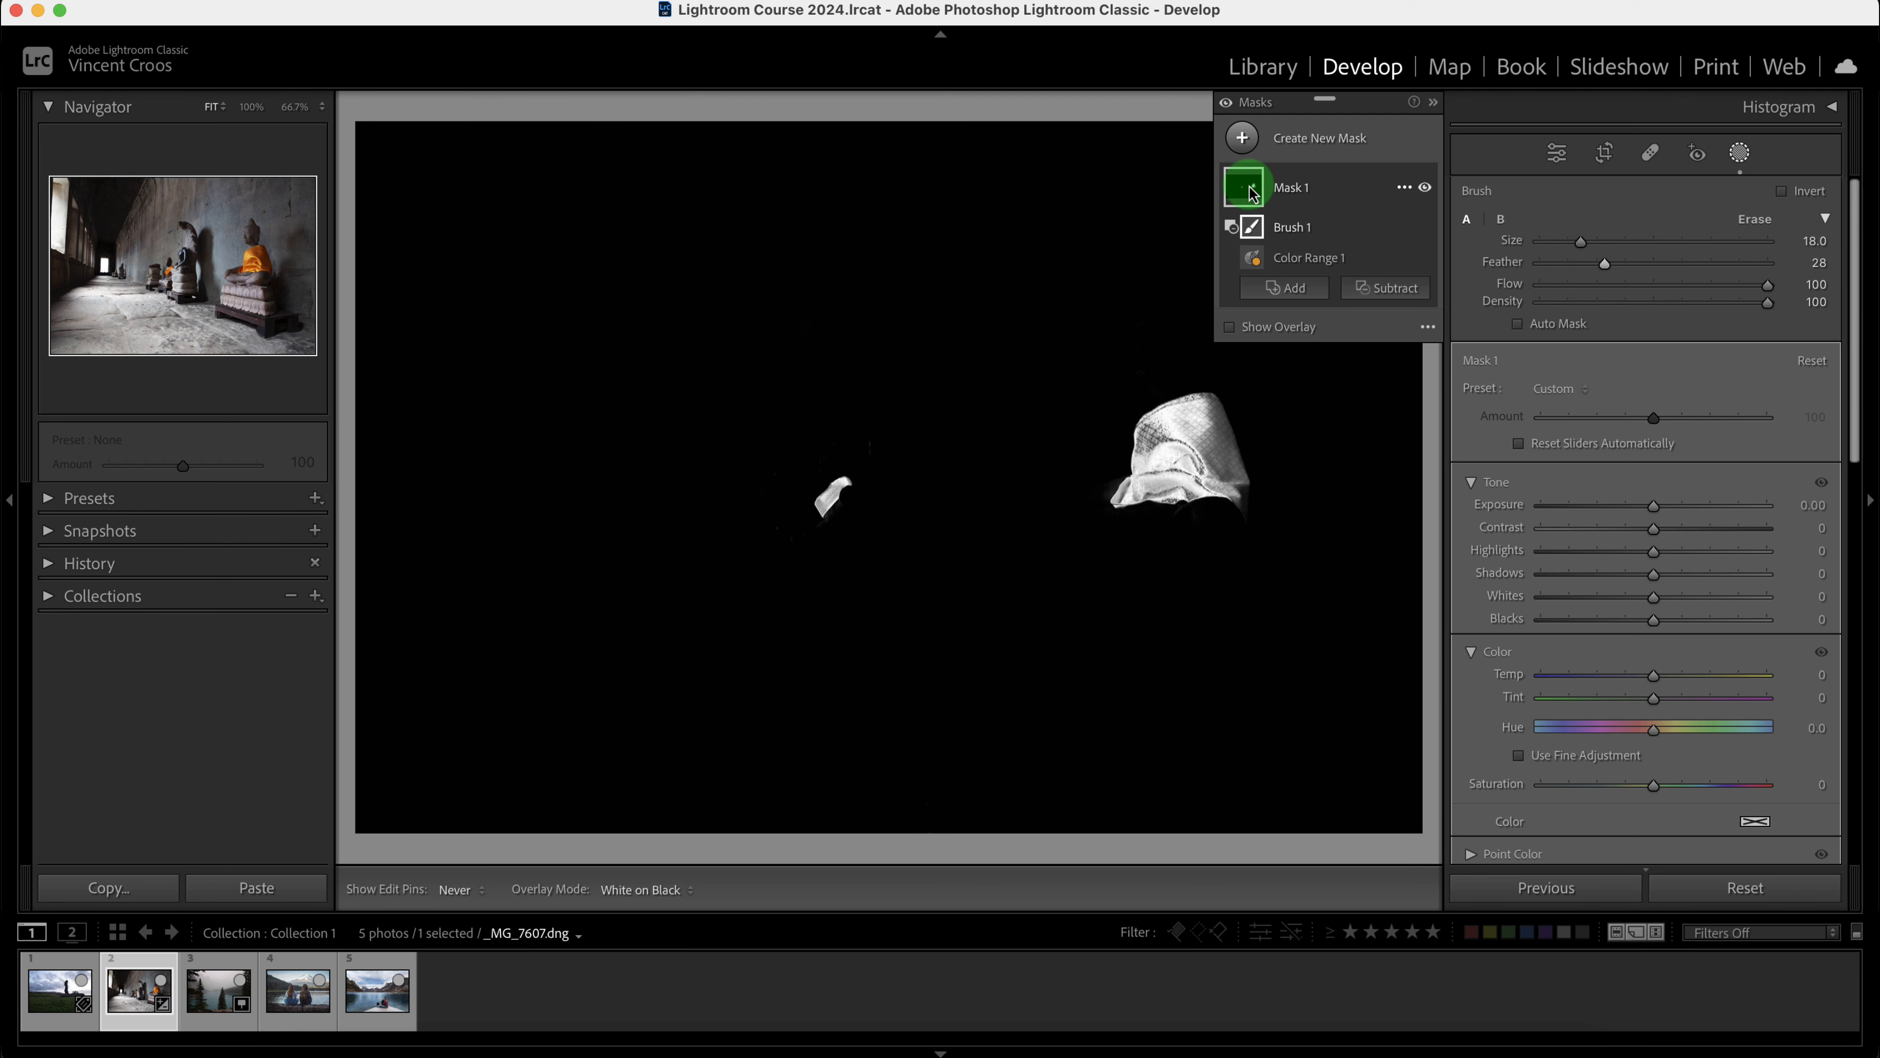
- Duplicate and invert Mask 1, and rename the inverted copy as BW
right_click(1251, 194)
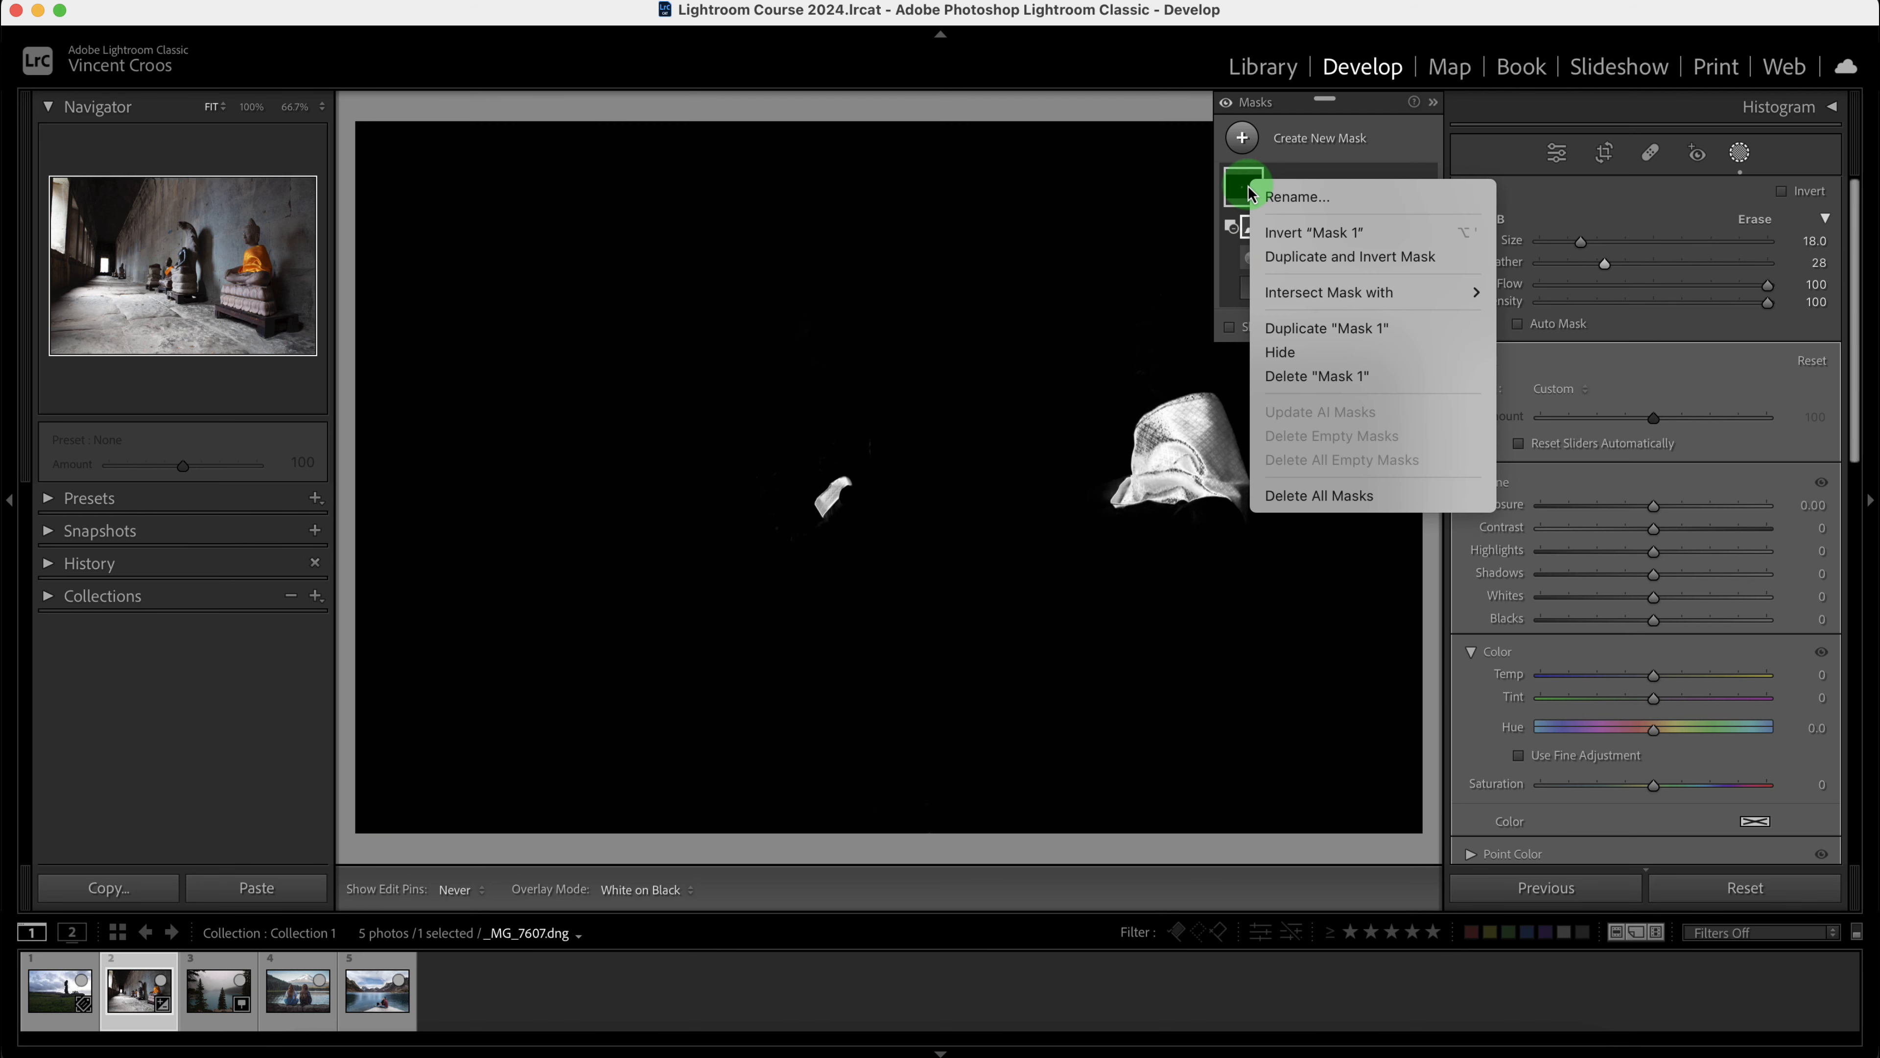
click(1364, 259)
double_click(1319, 193)
click(855, 300)
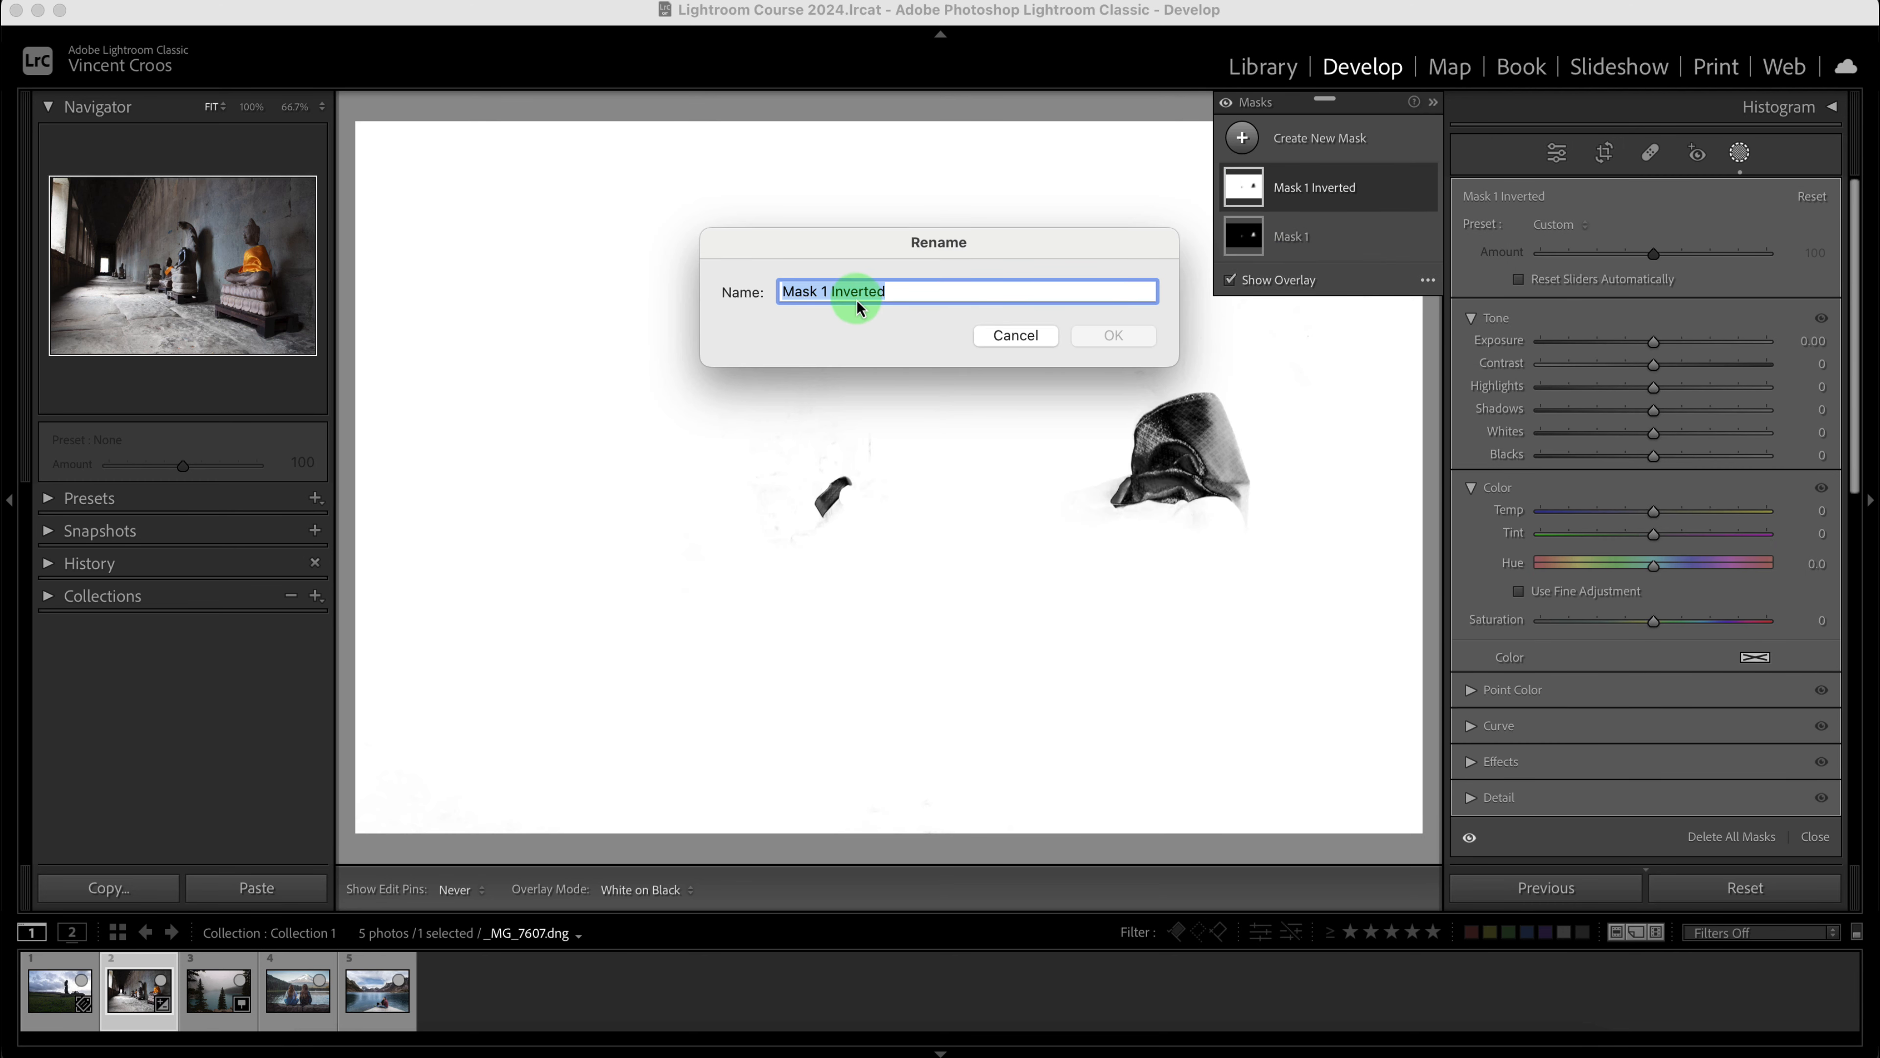
text(Bac)
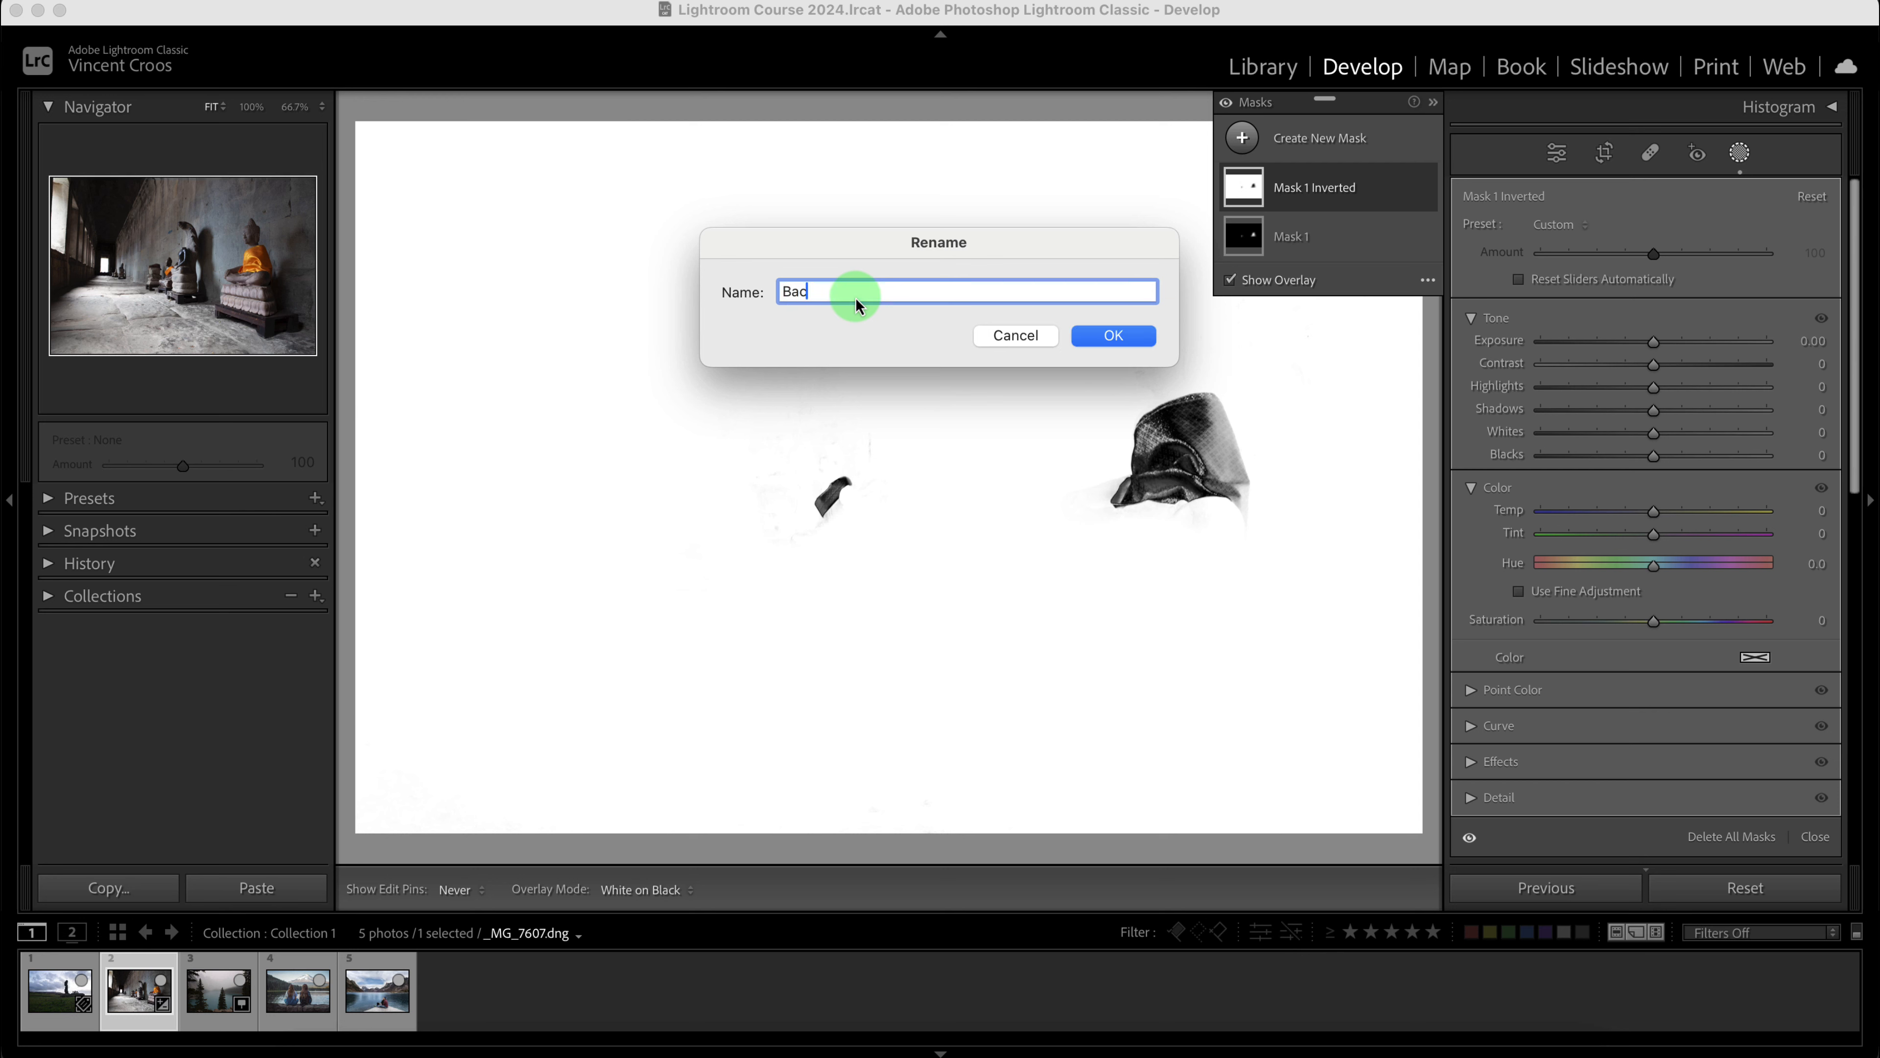
key(BackSpace)
key(BackSpace)
key(BackSpace)
text(BW)
click(1114, 335)
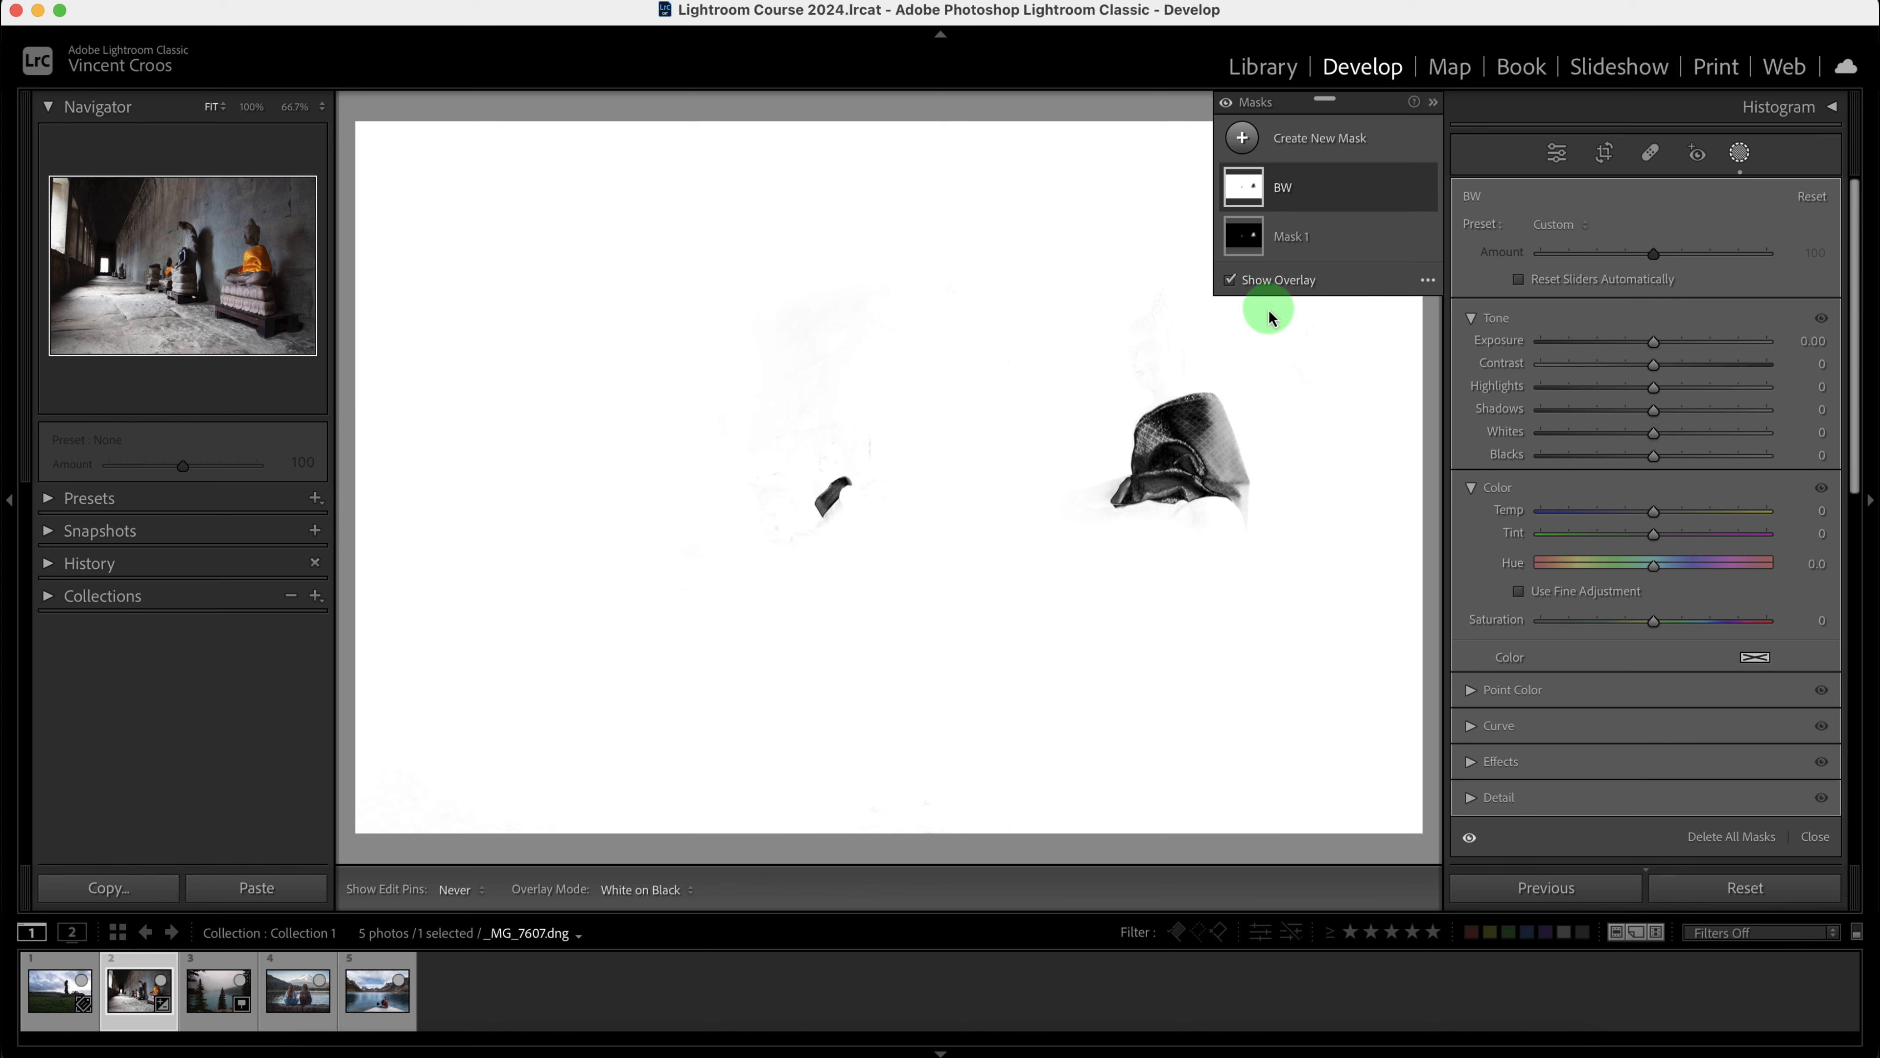
- Hide the mask overlay and set the BW mask's Saturation to -100
click(1268, 289)
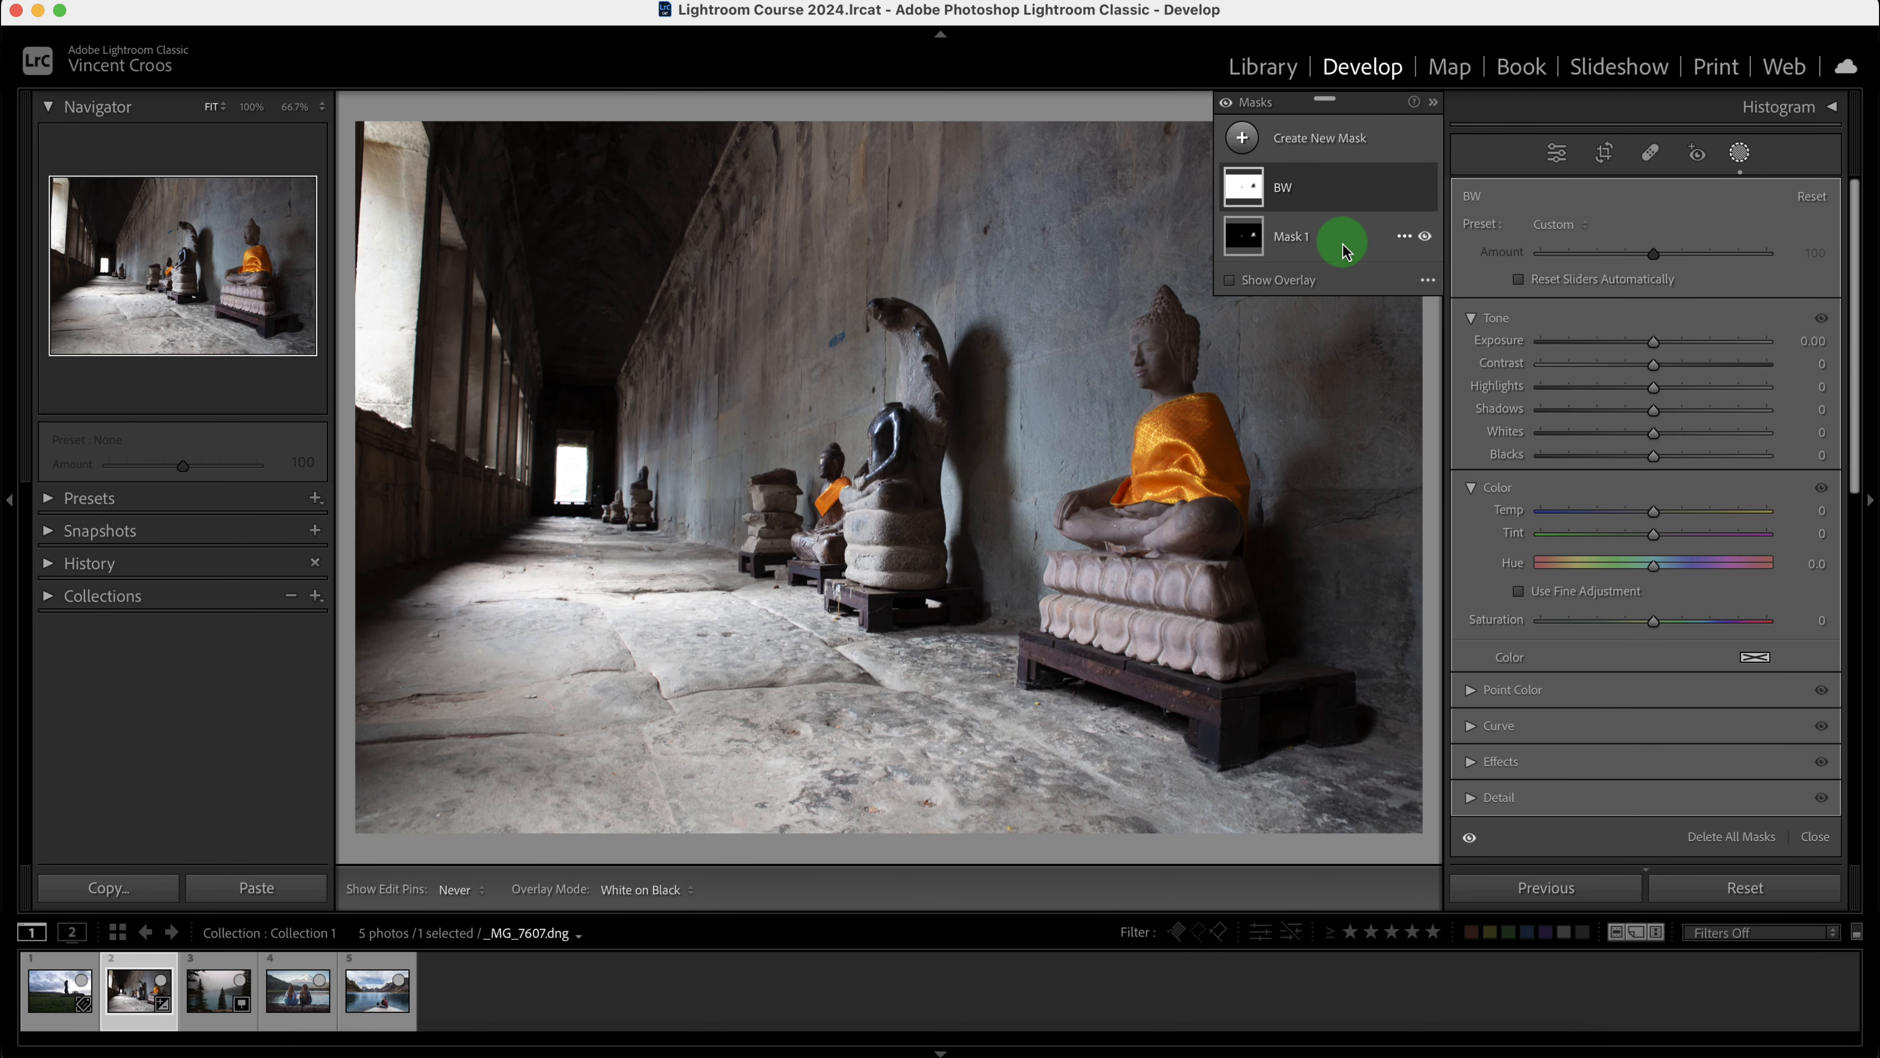
click(1288, 189)
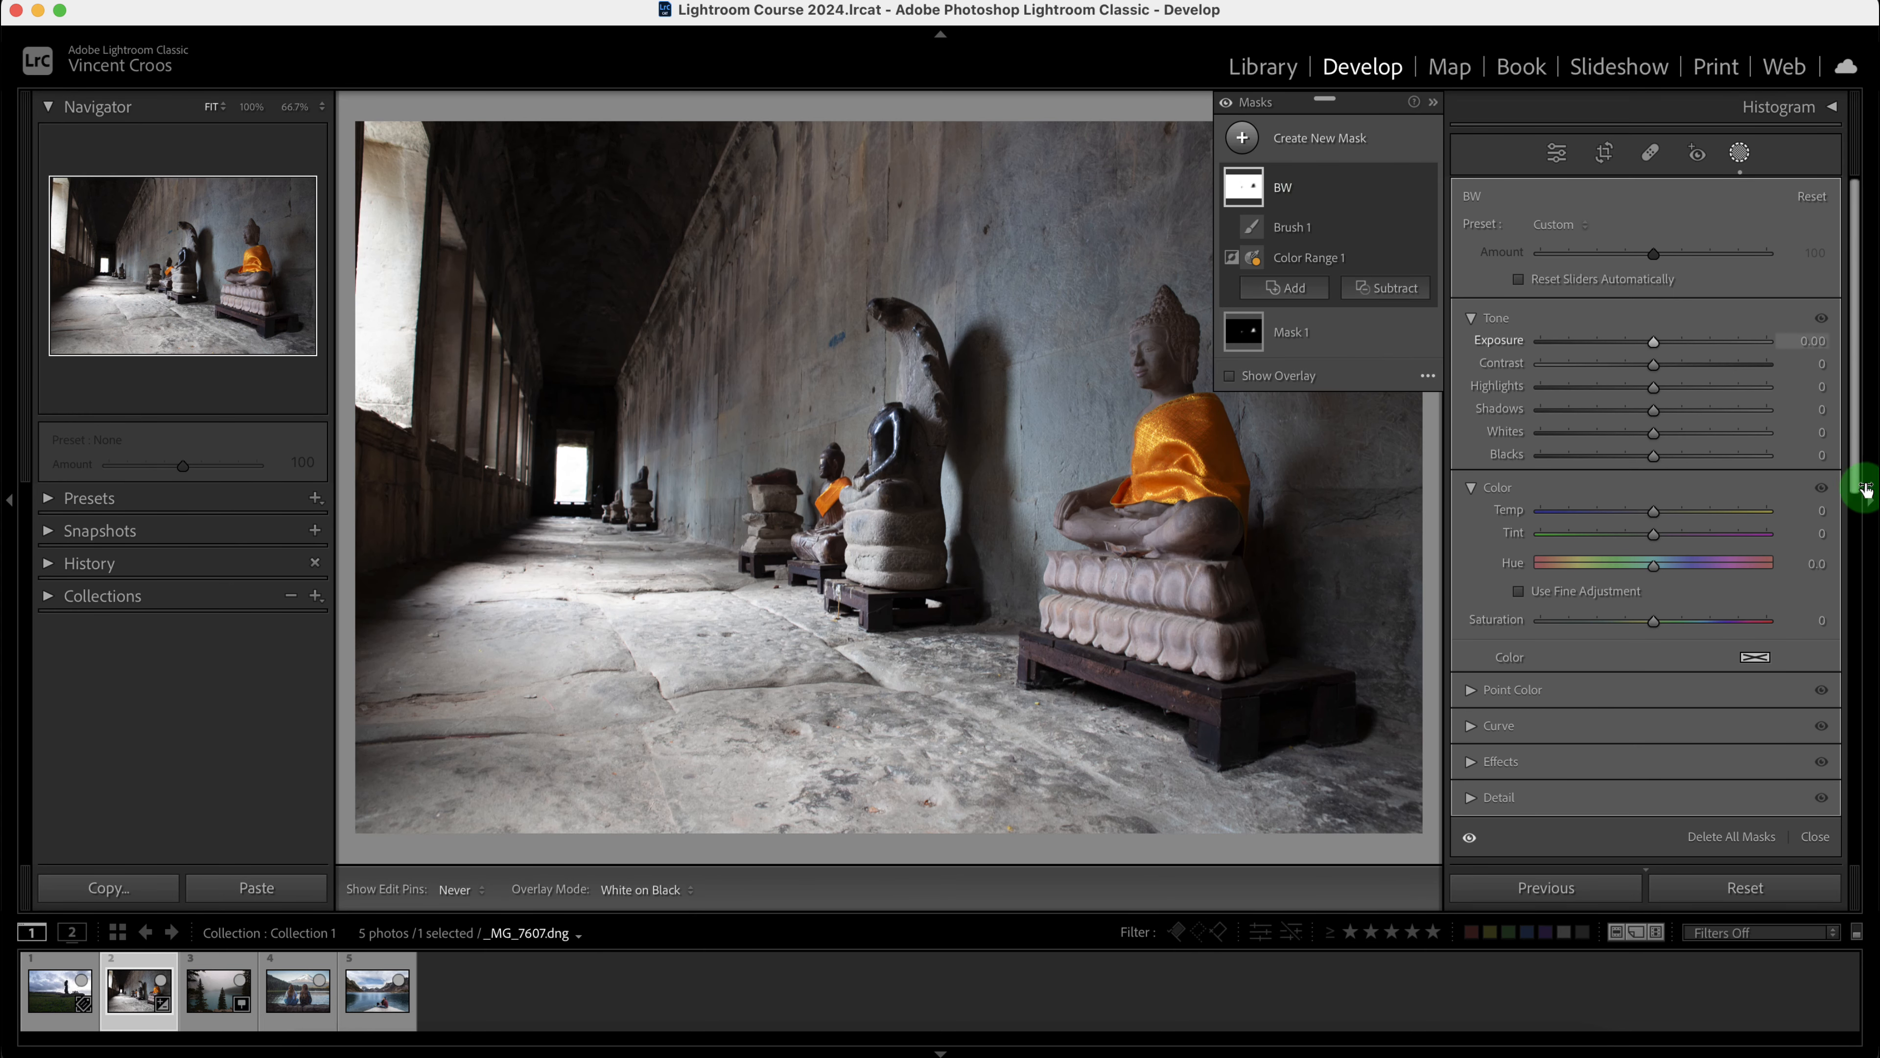
drag(1655, 630, 1481, 630)
click(1370, 289)
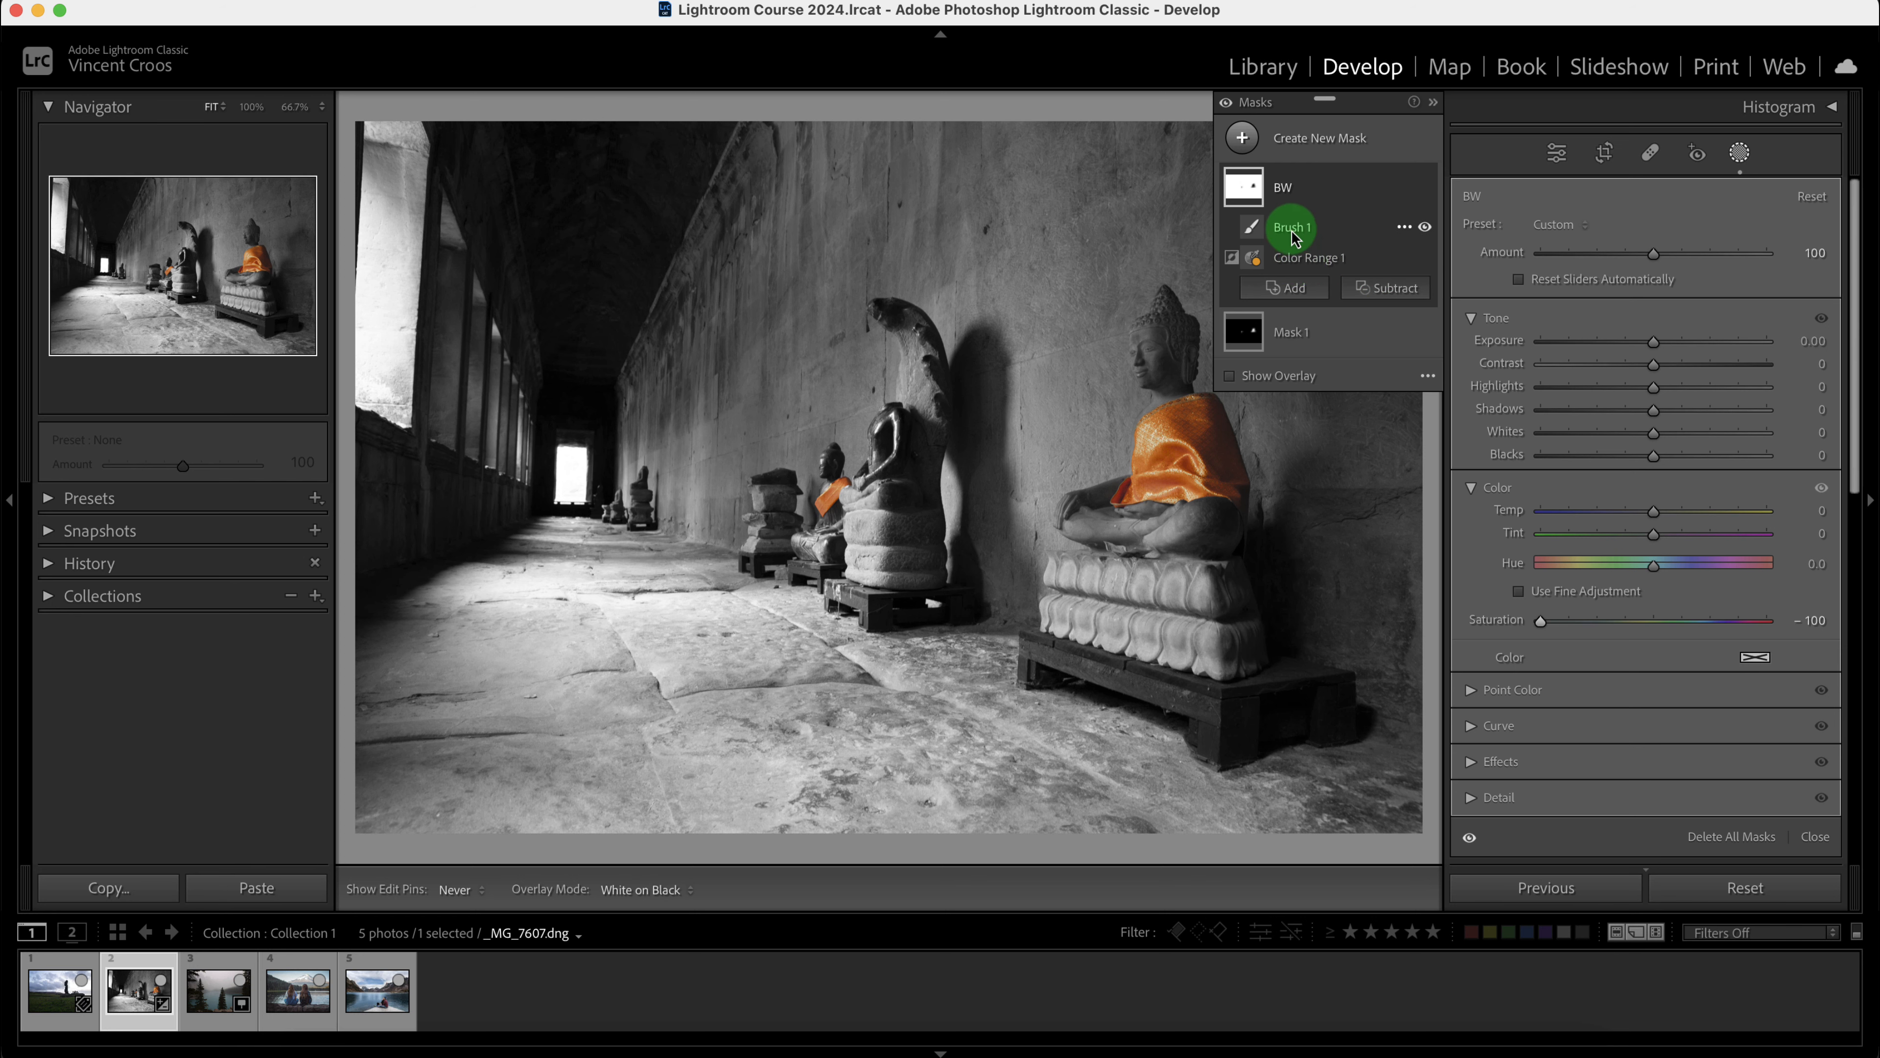
- Select Mask 1 with its overlay hidden, and set its Saturation to 23 and Hue to -0.3
click(1292, 330)
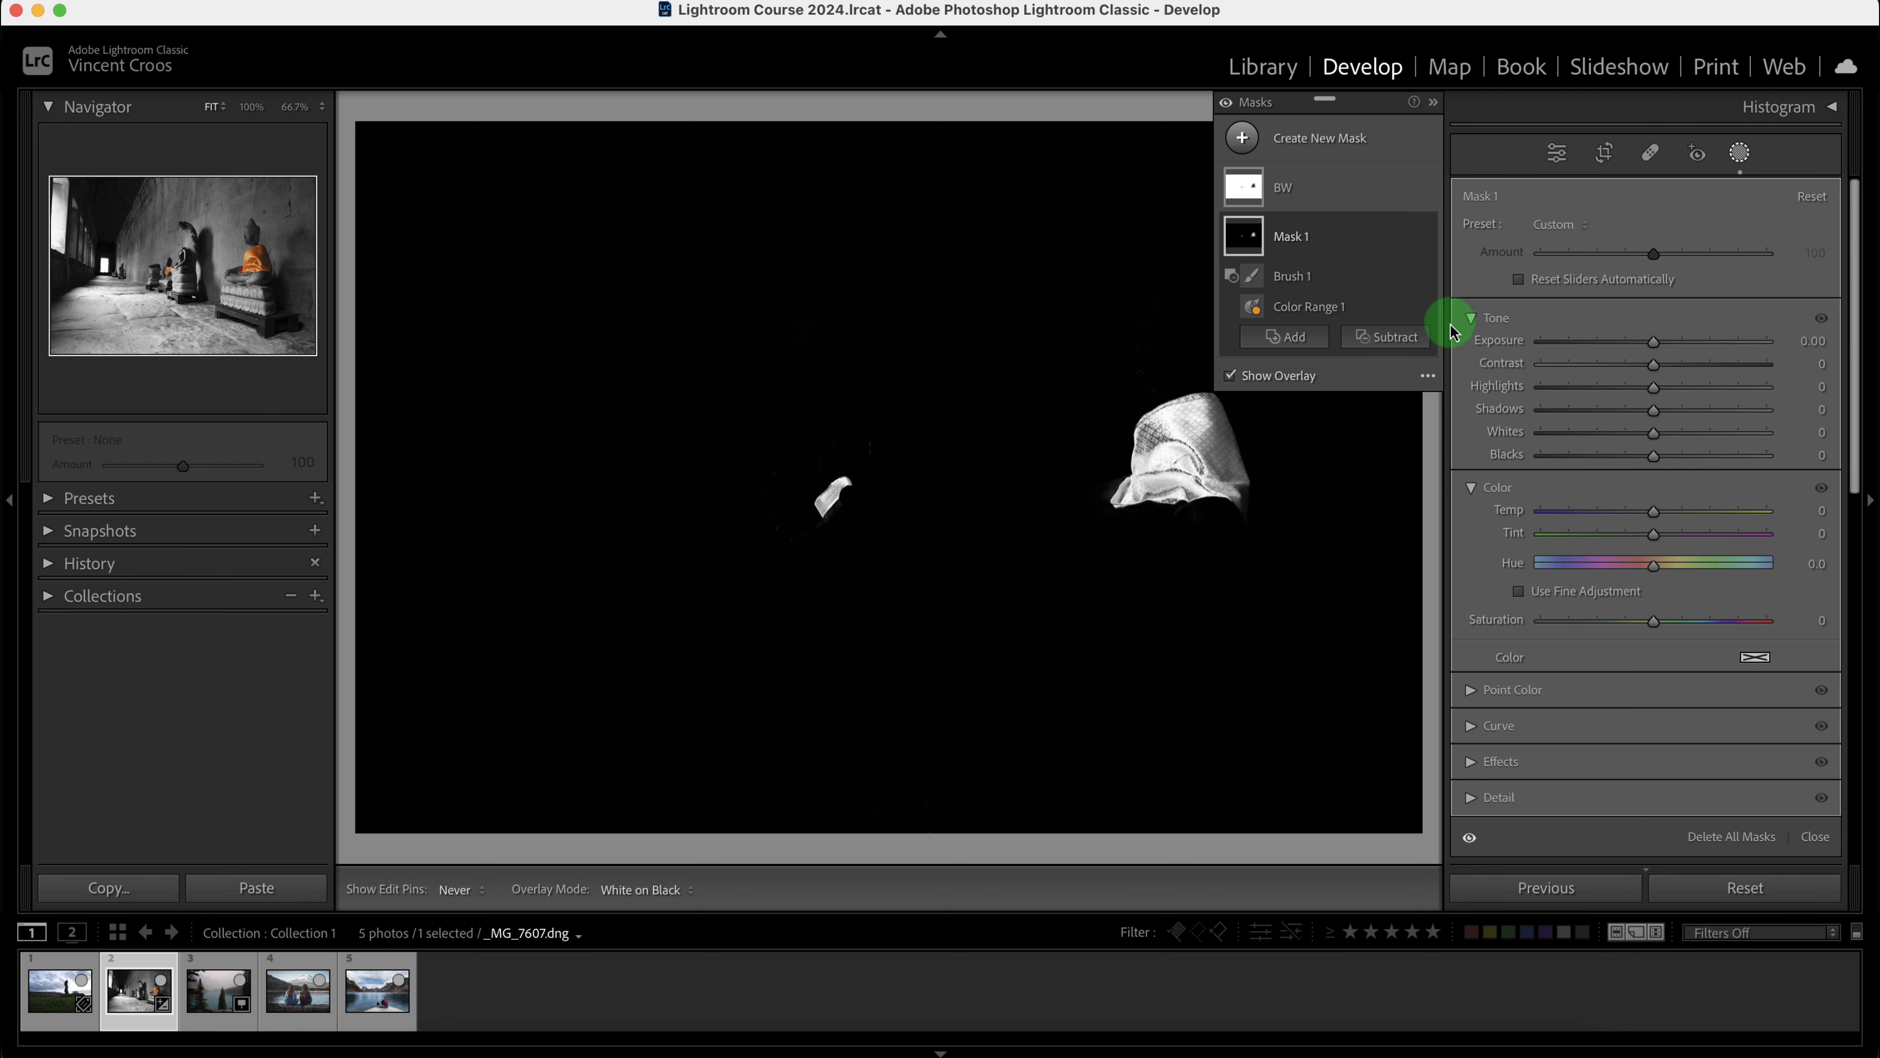
click(1233, 376)
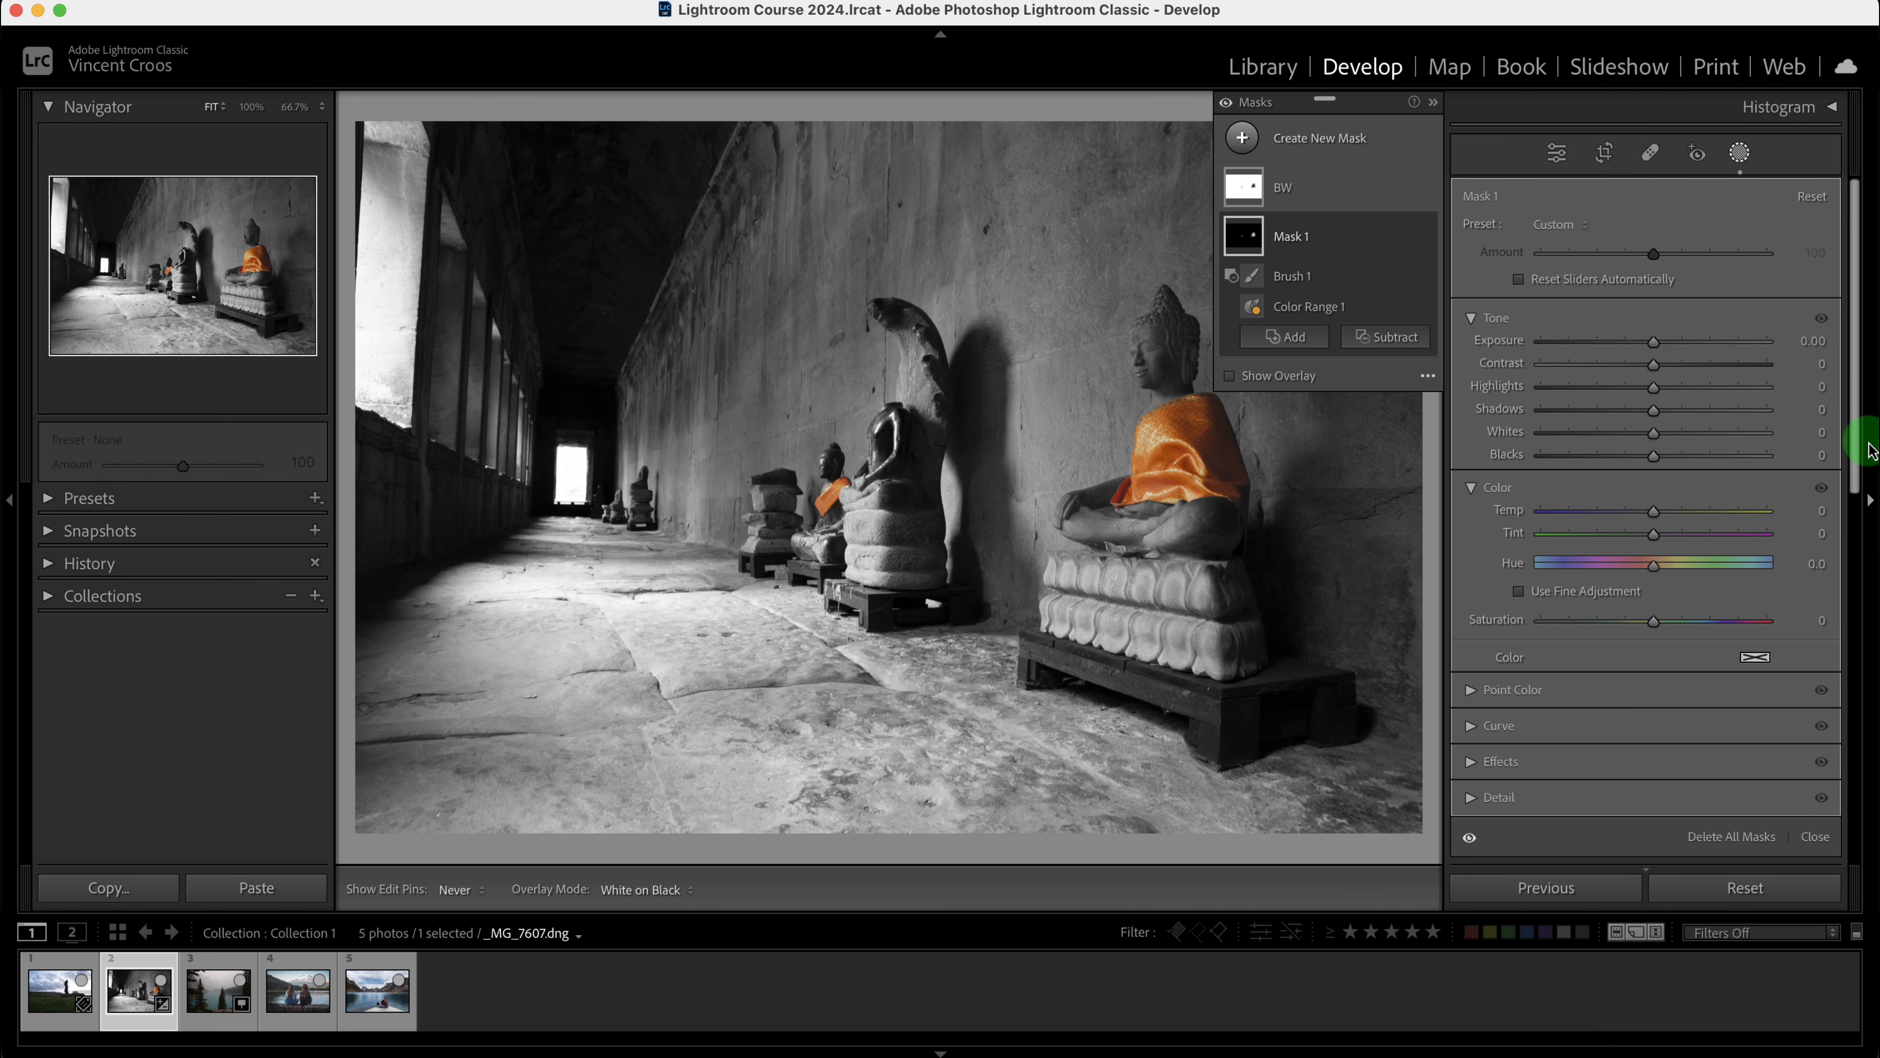
scroll(1859, 443, down, 2)
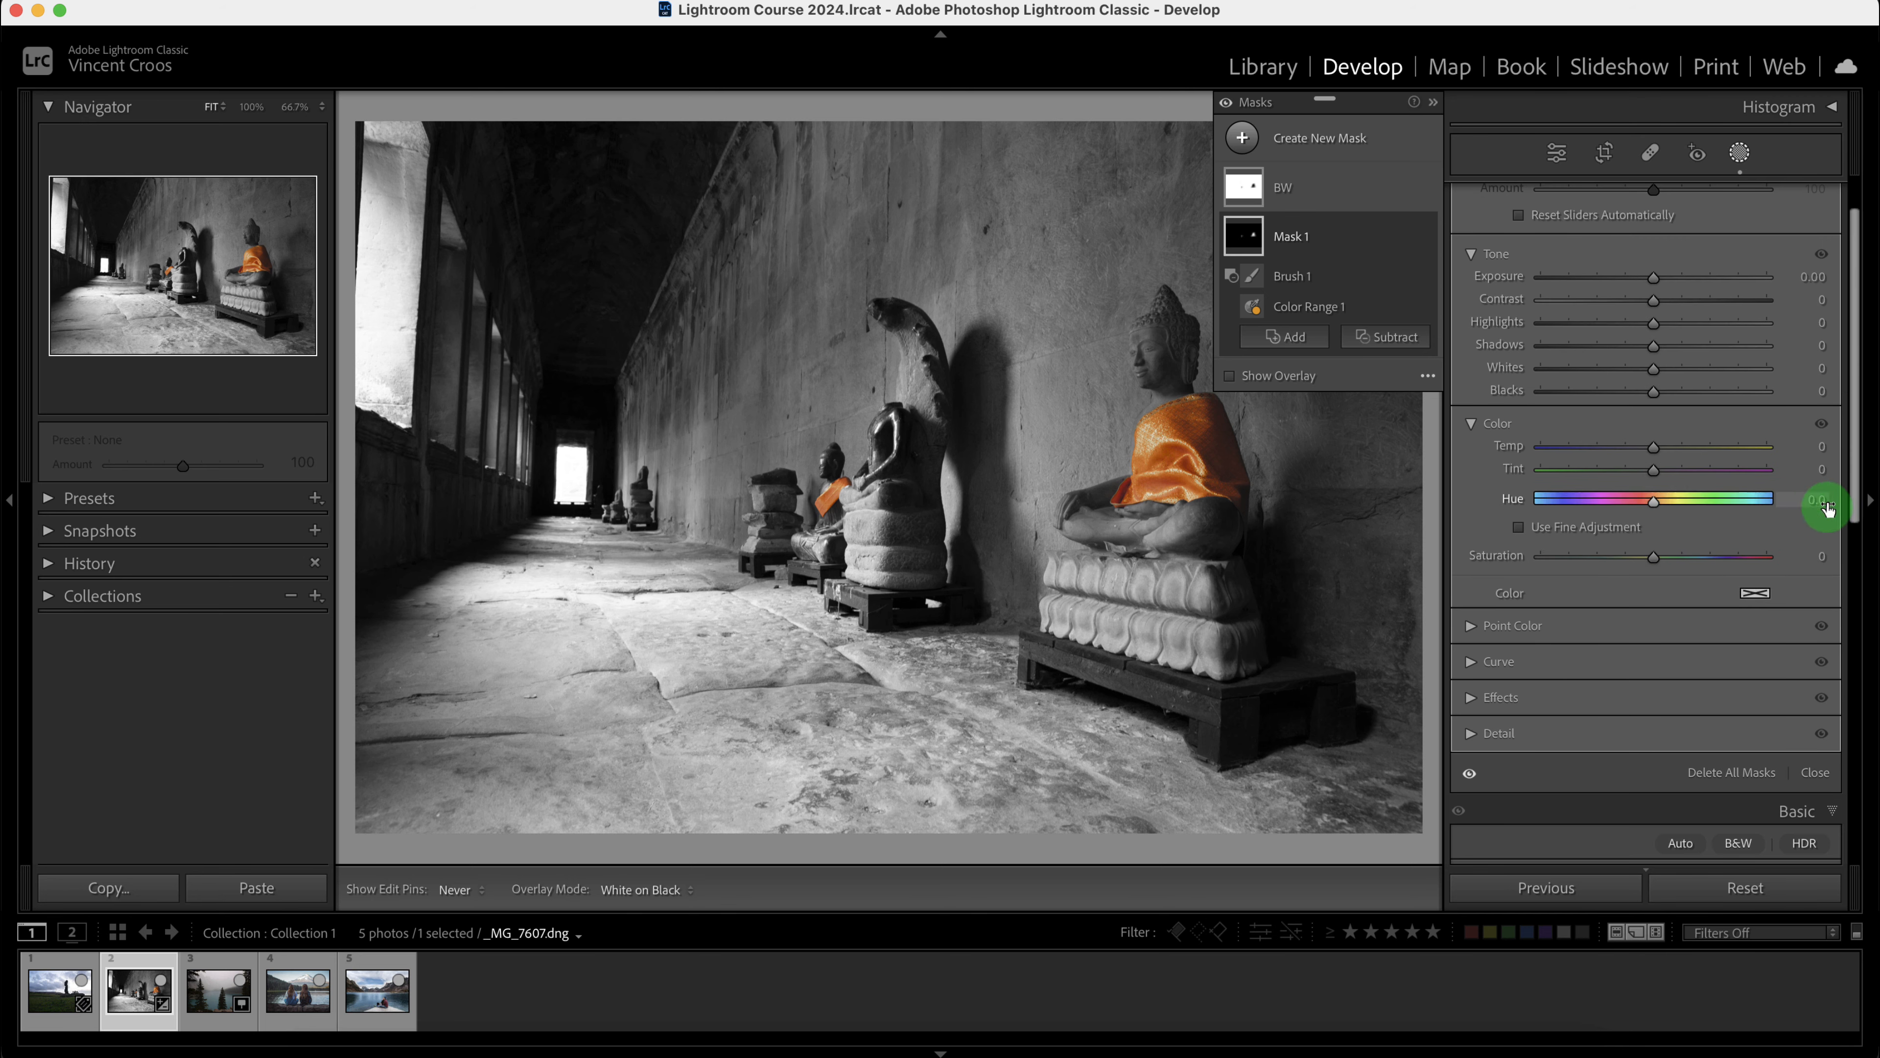
drag(1689, 563, 1701, 560)
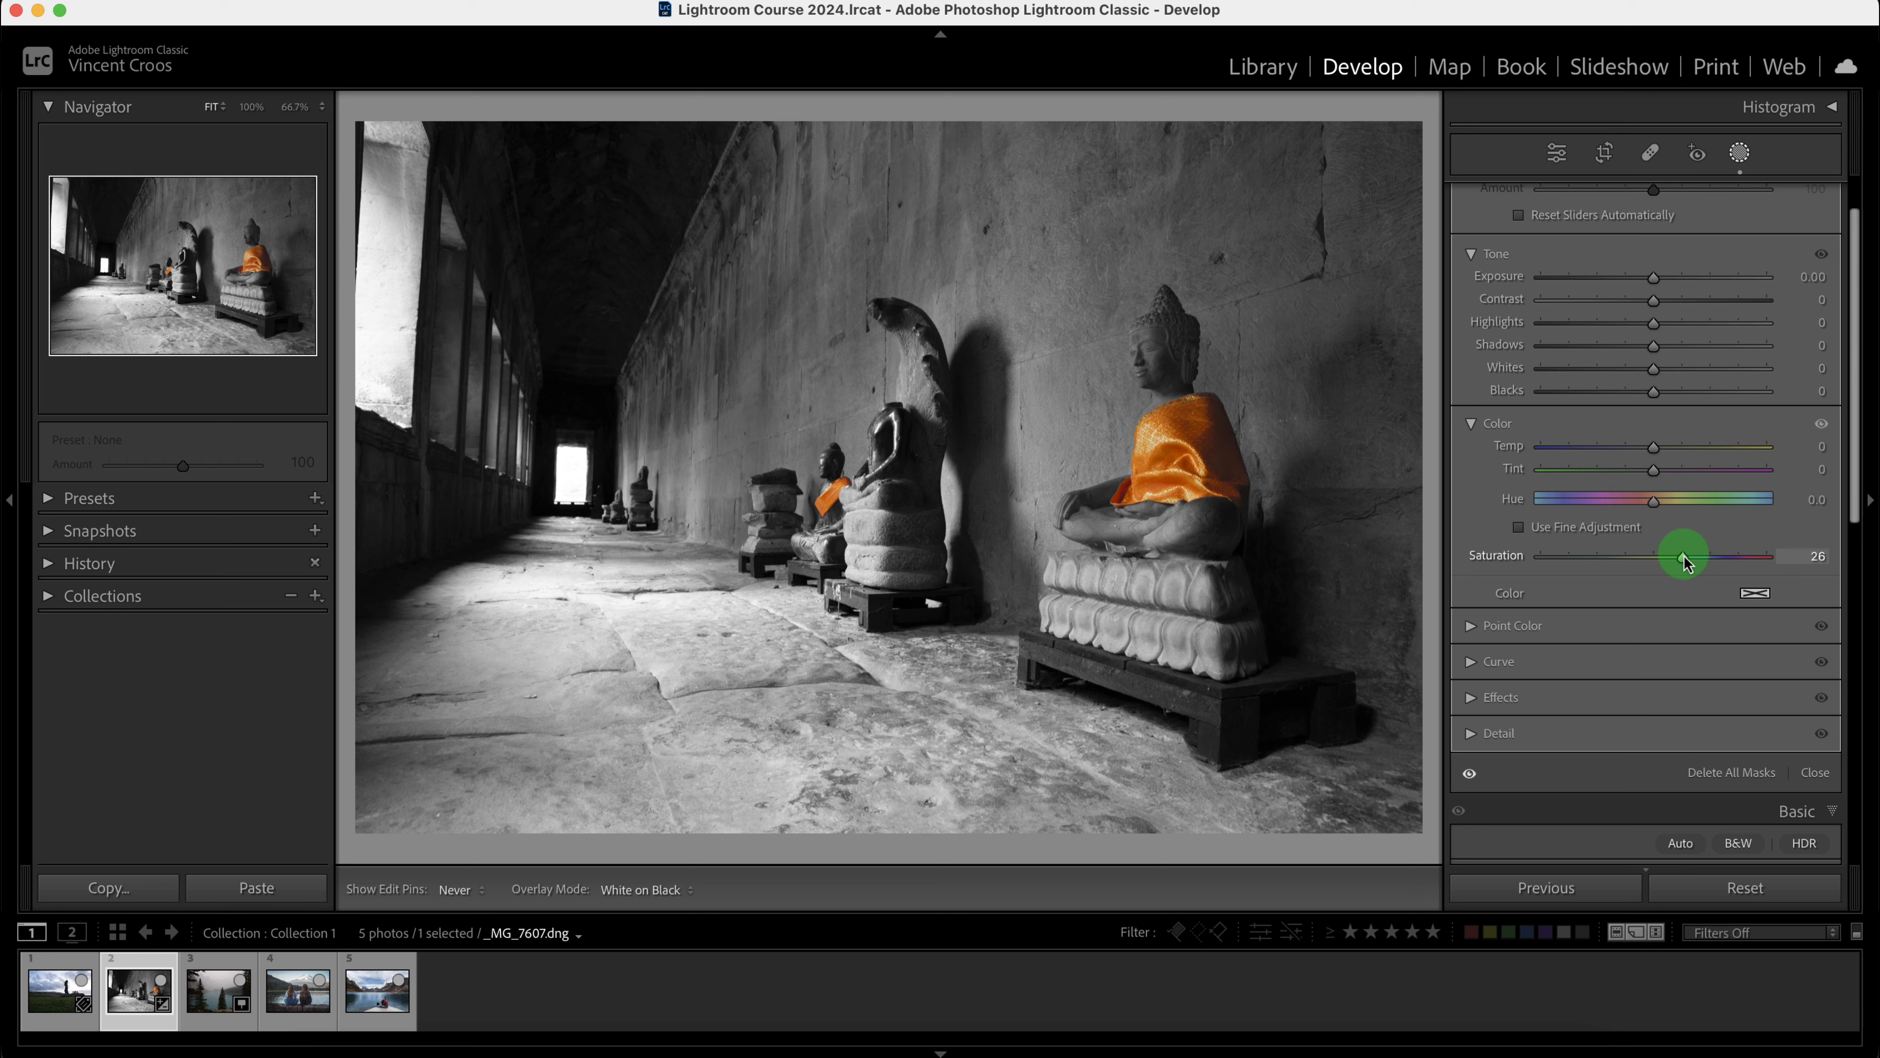
drag(1692, 559, 1656, 510)
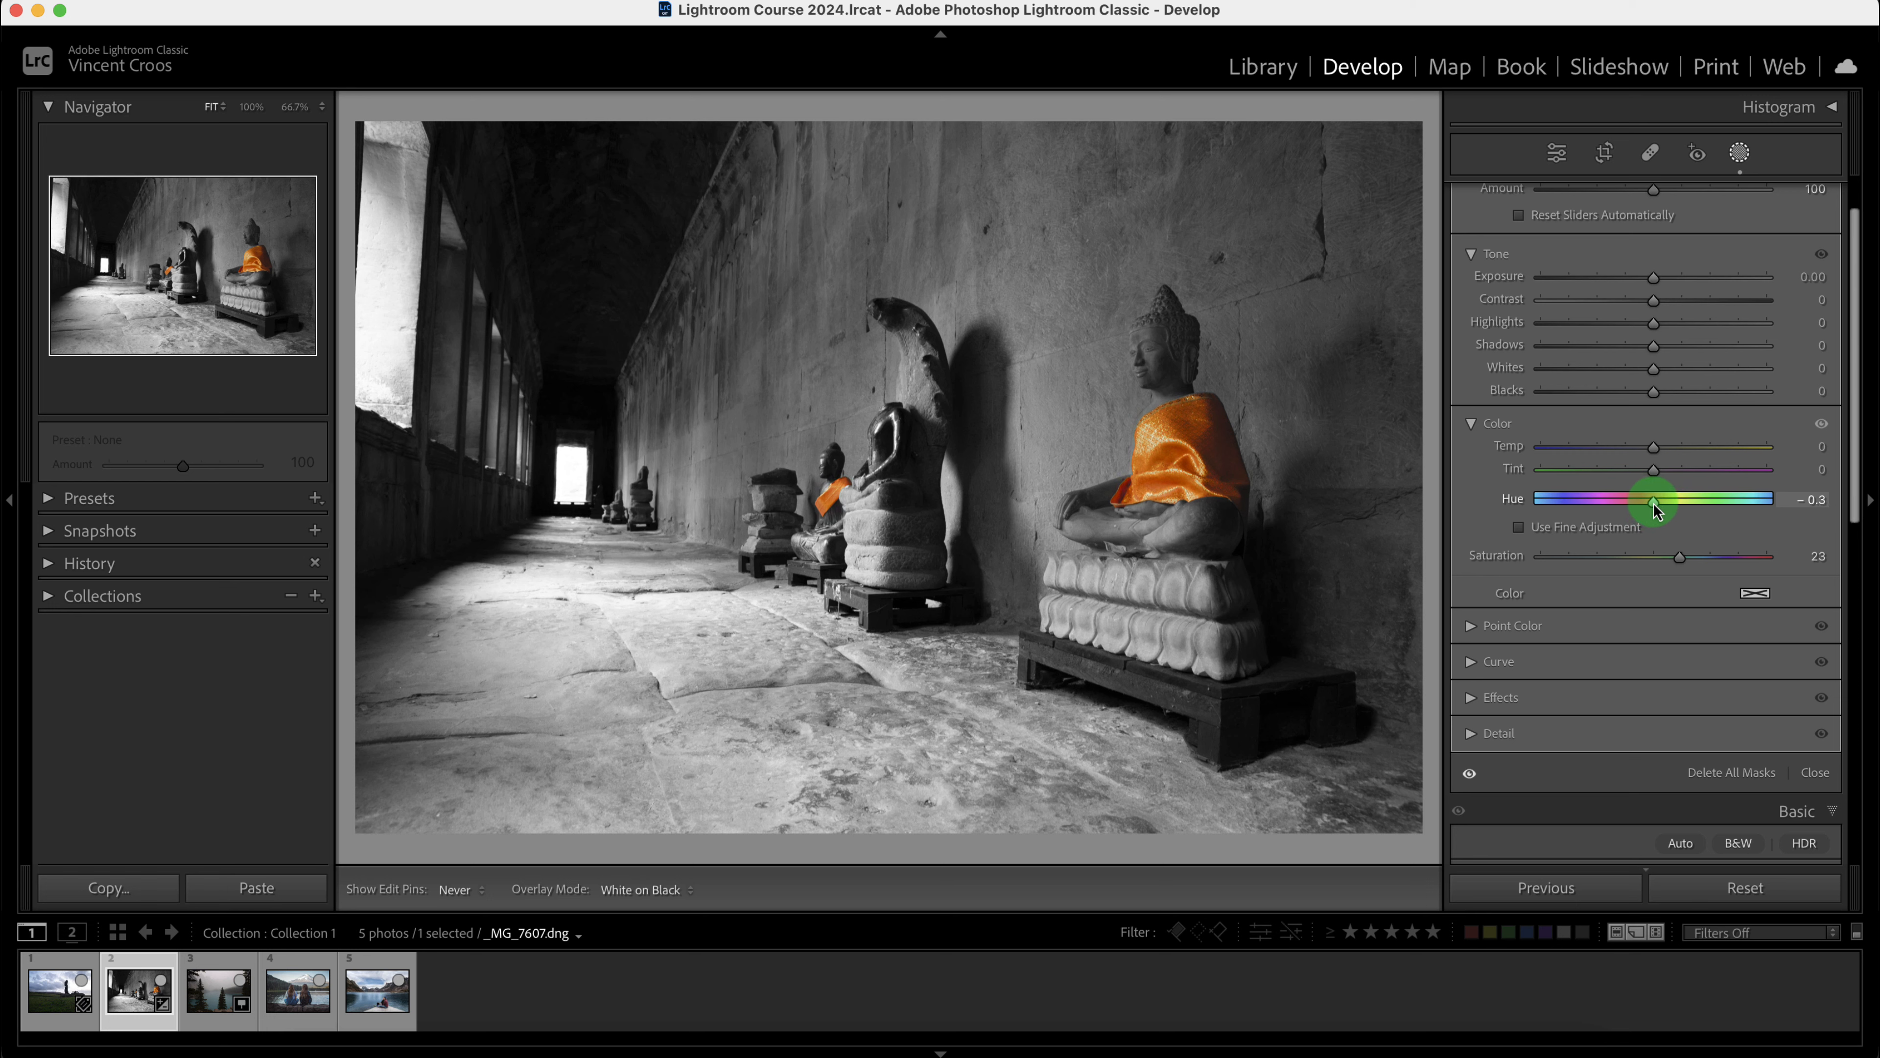
drag(1656, 509, 1656, 508)
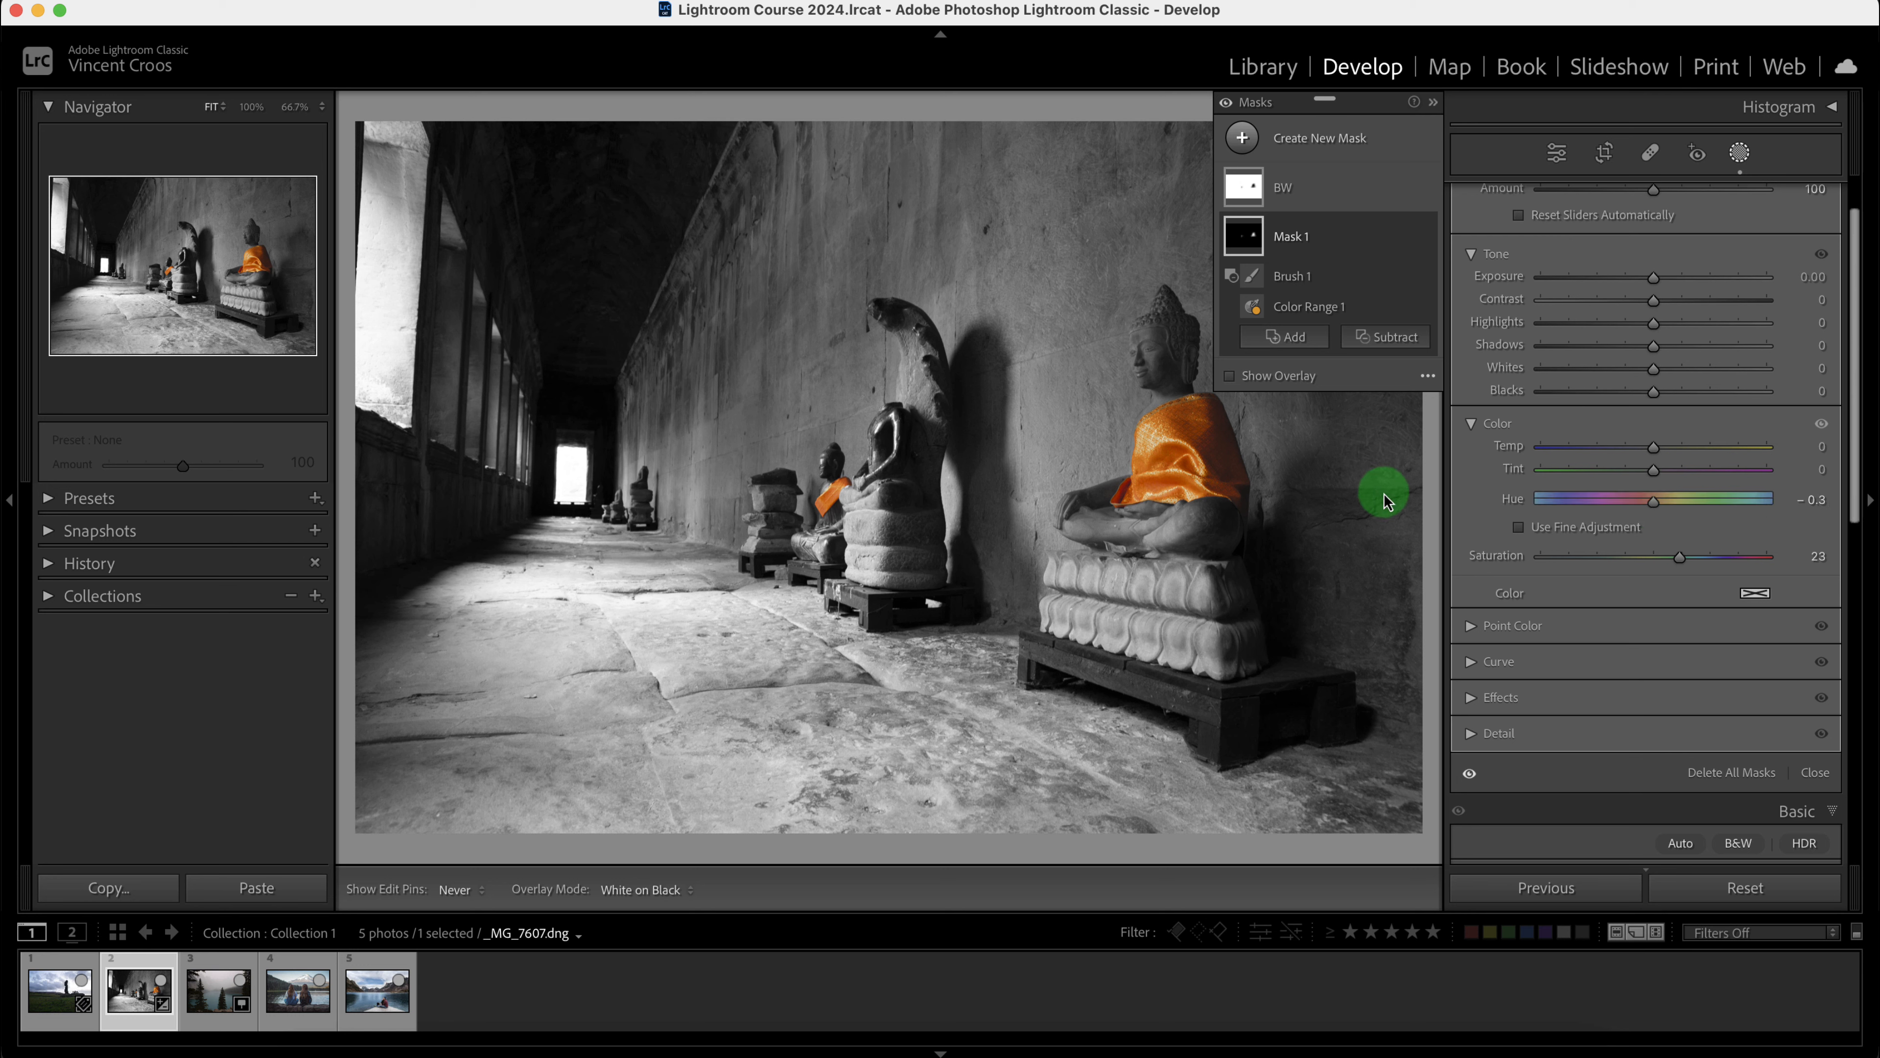
- Compare the photo before and after the mask adjustments
key(backslash)
key(backslash)
key(backslash)
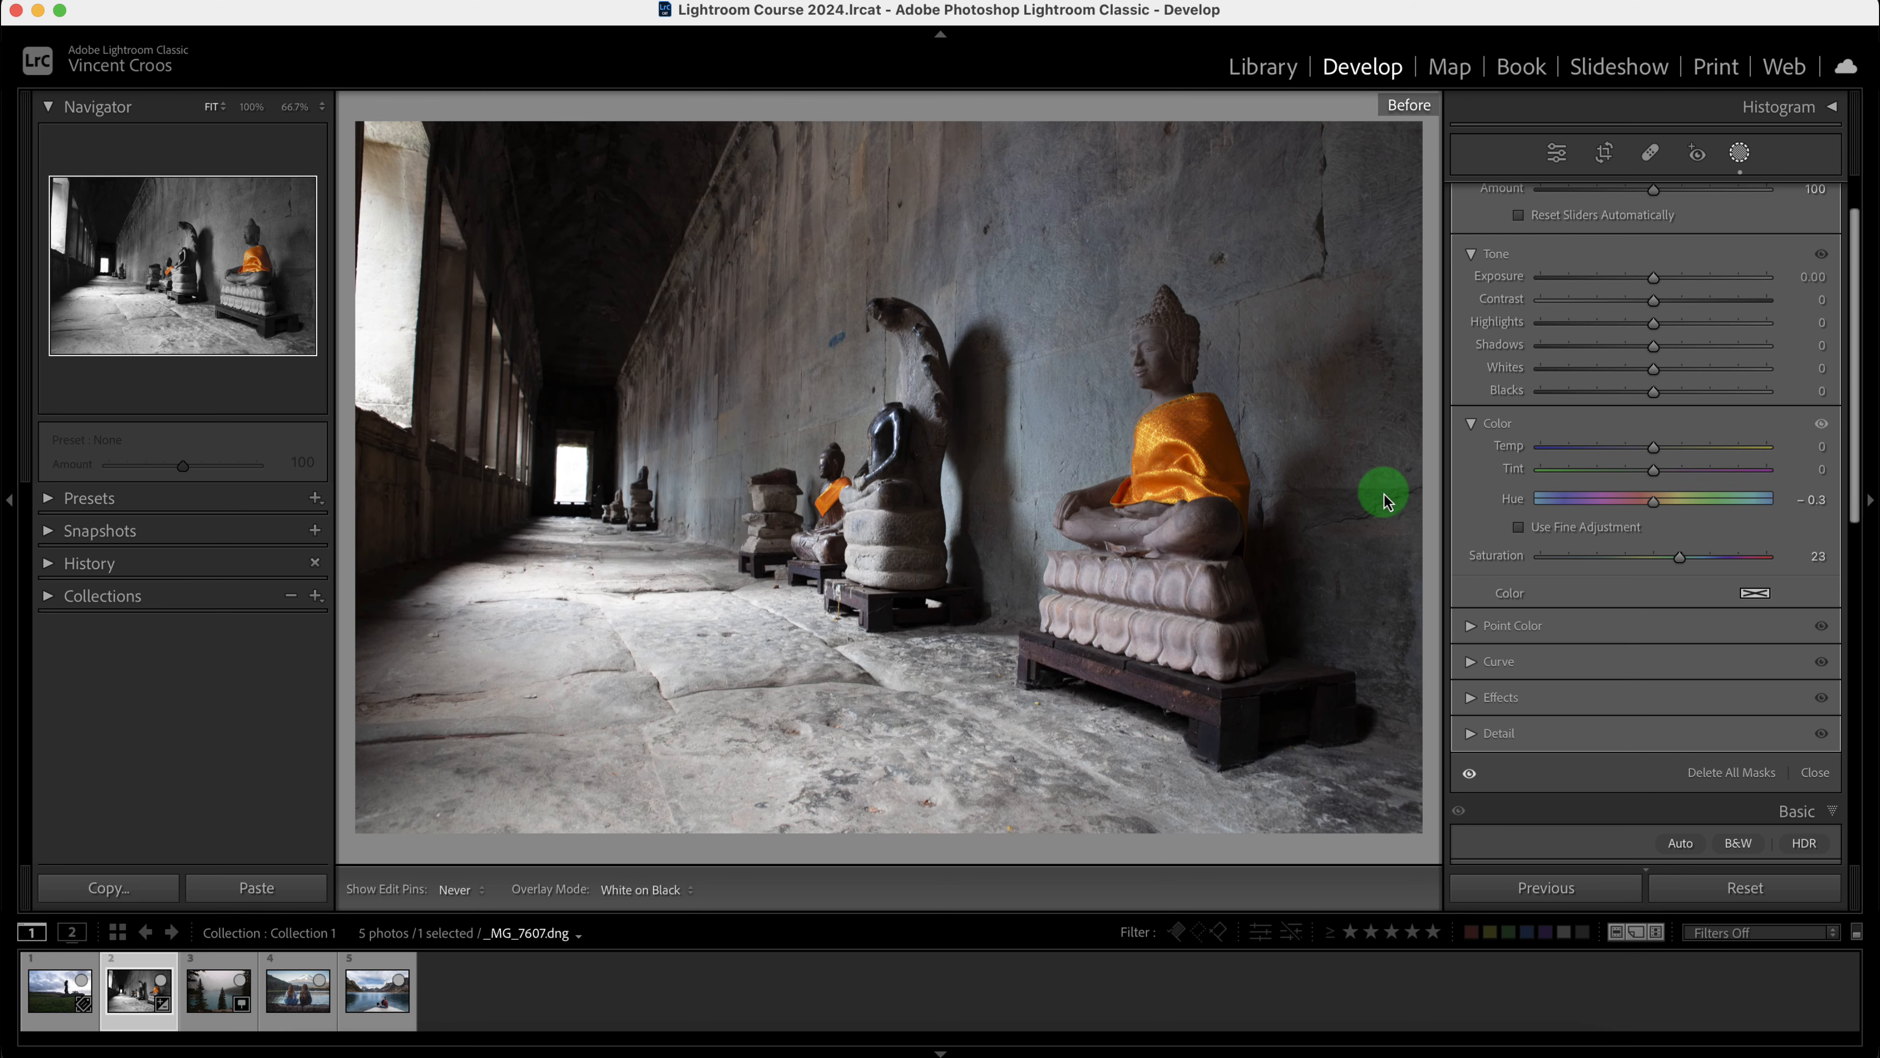
key(backslash)
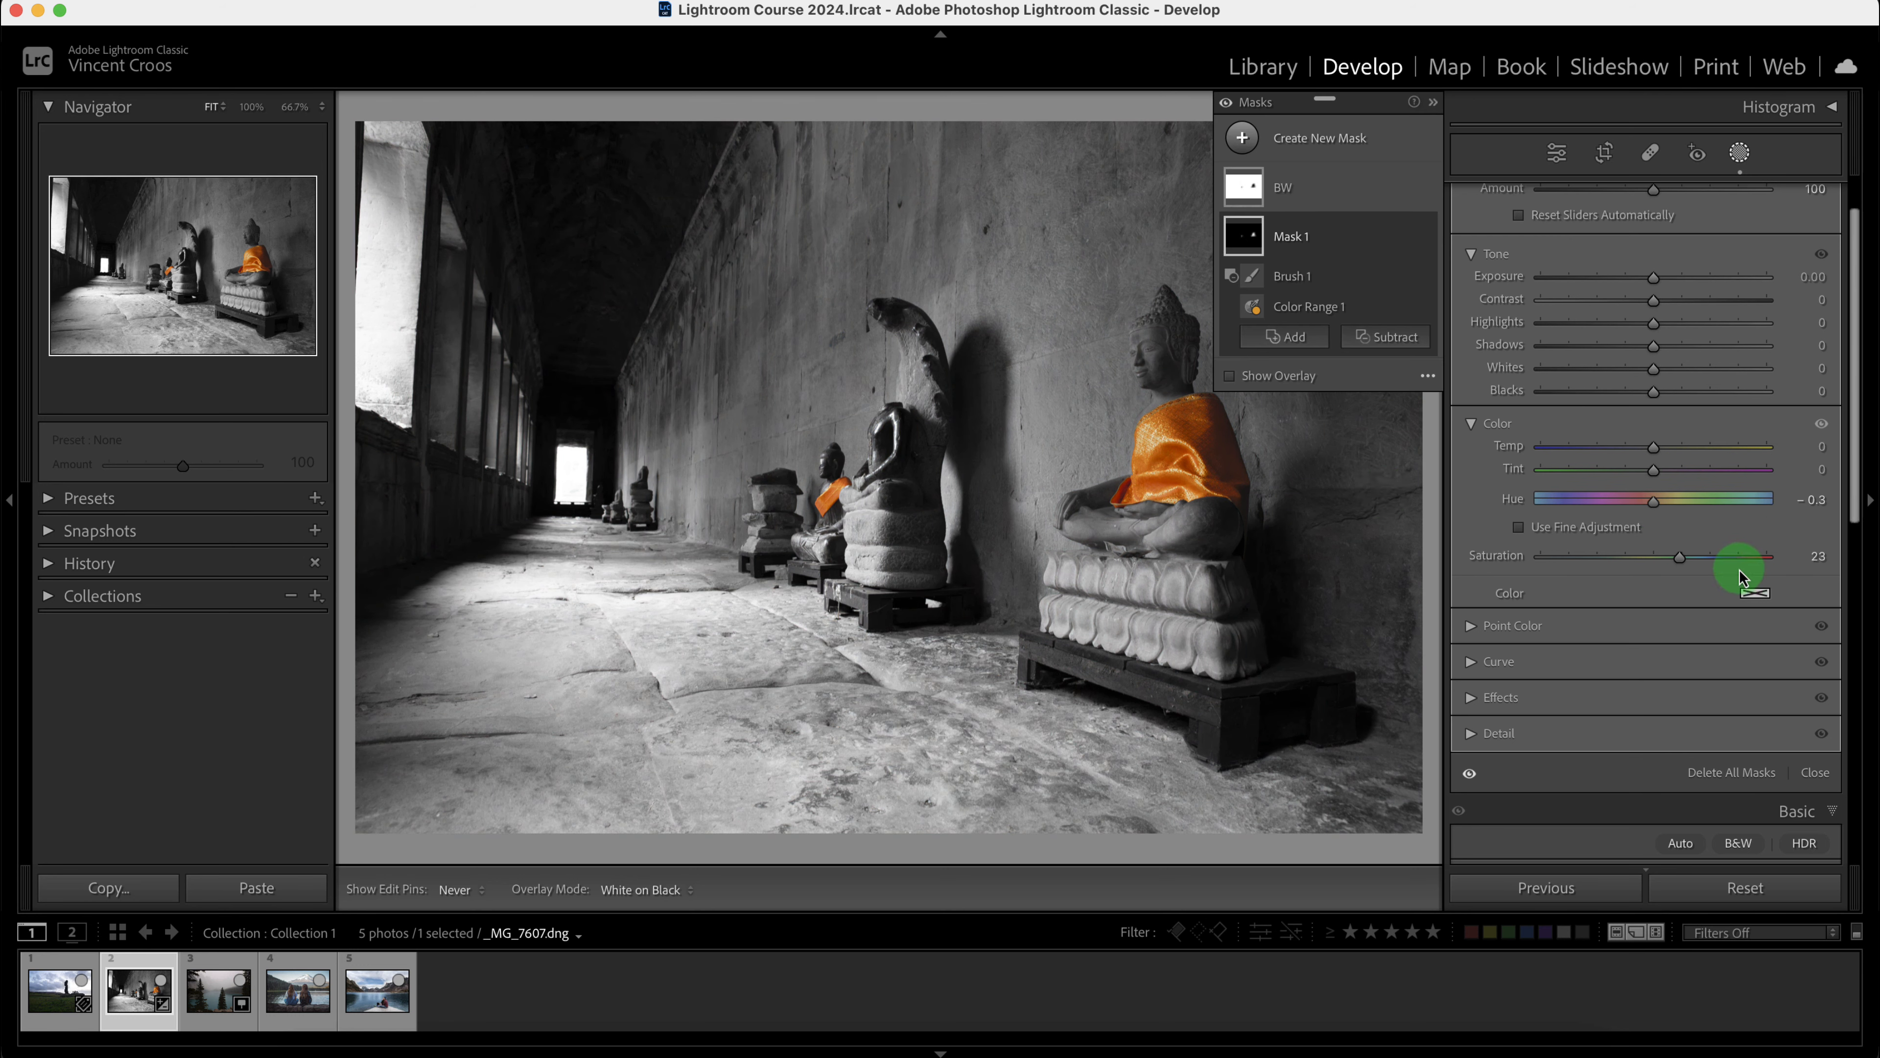
- Set Mask 1's Saturation to 22 and the whole photo's Contrast to +17
drag(1737, 567, 1679, 569)
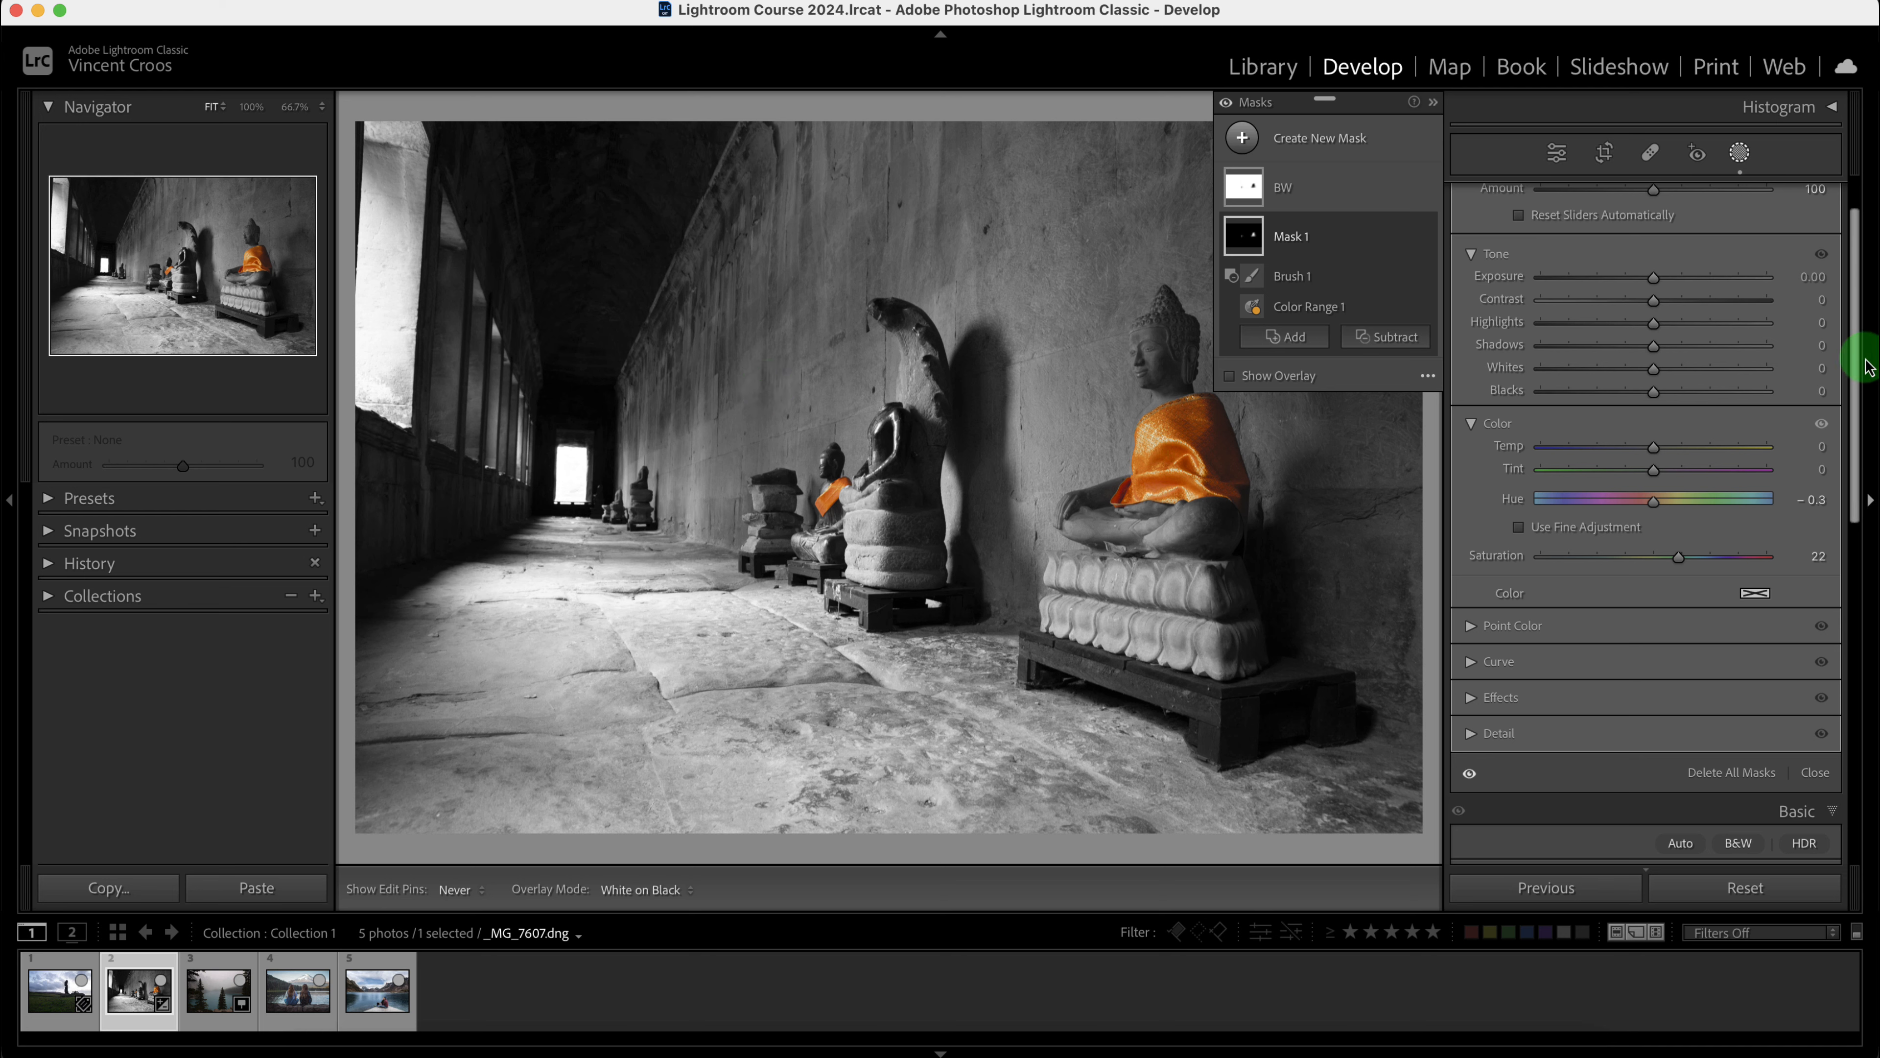
drag(1850, 353, 1852, 556)
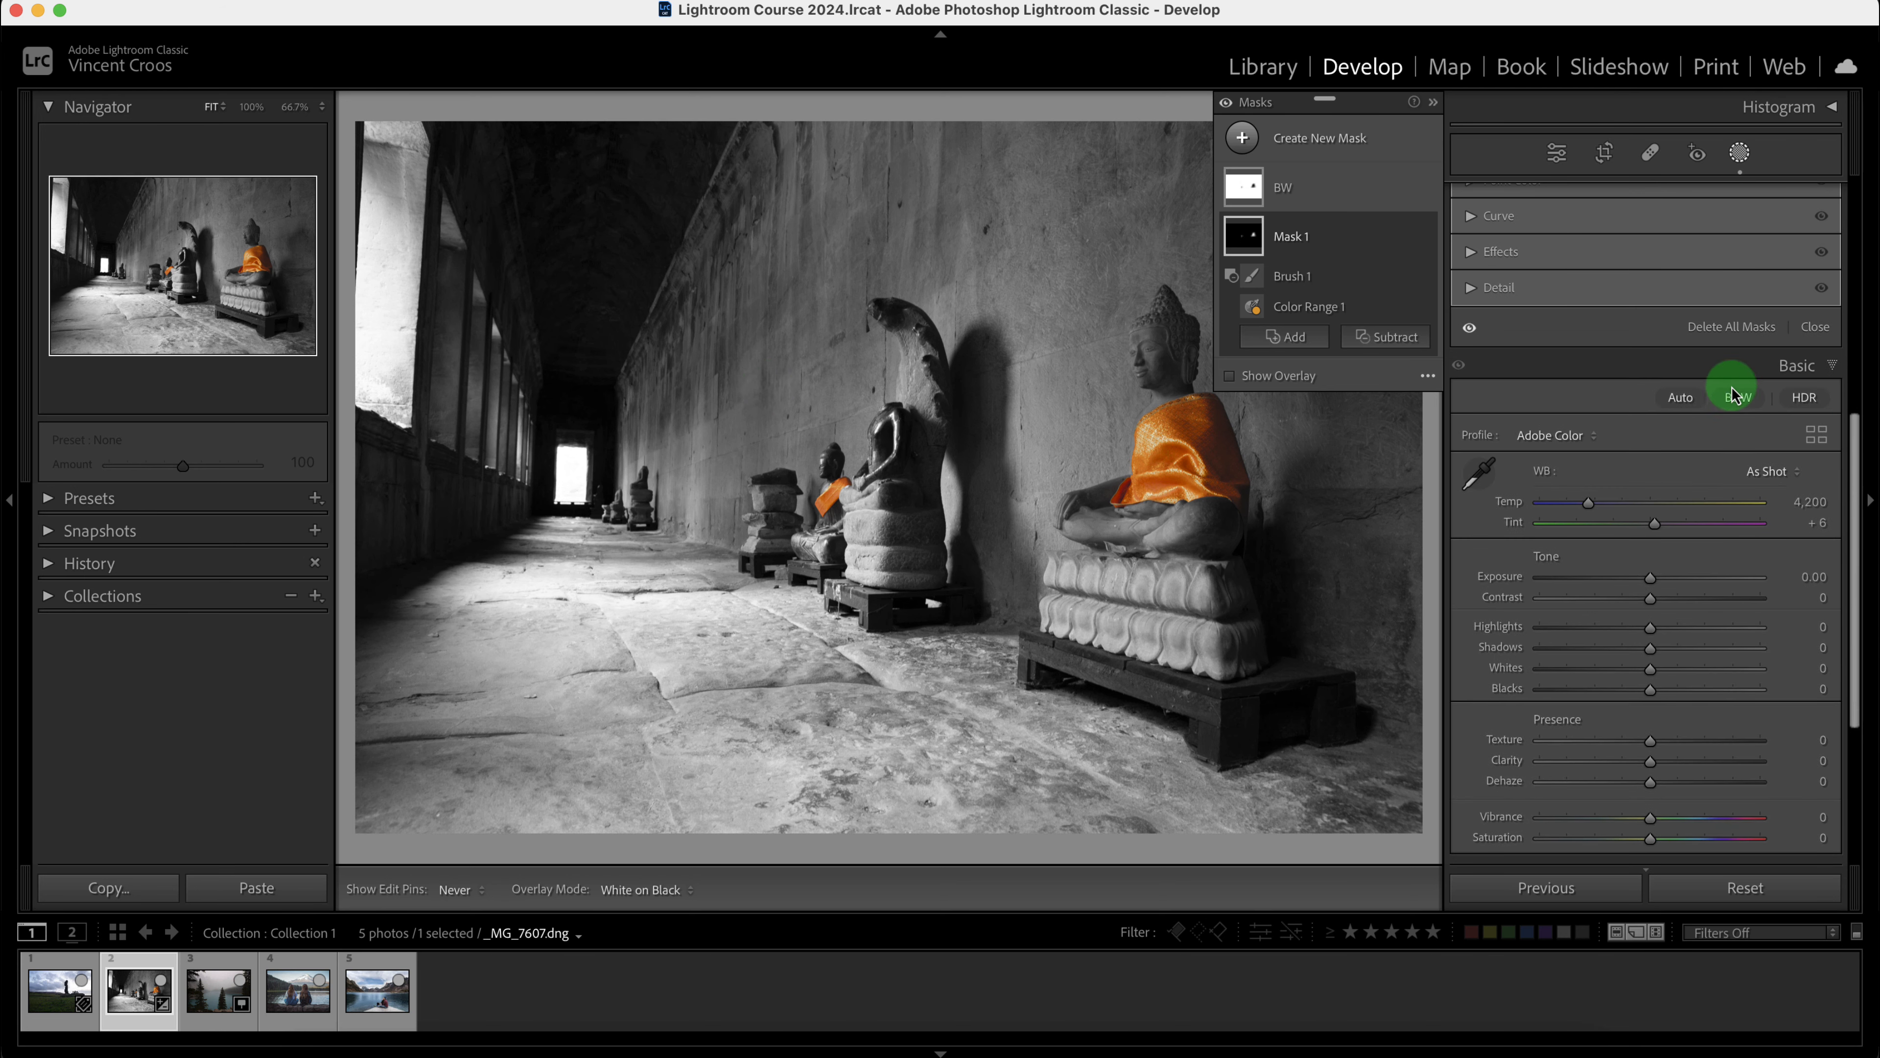
drag(1651, 598, 1670, 600)
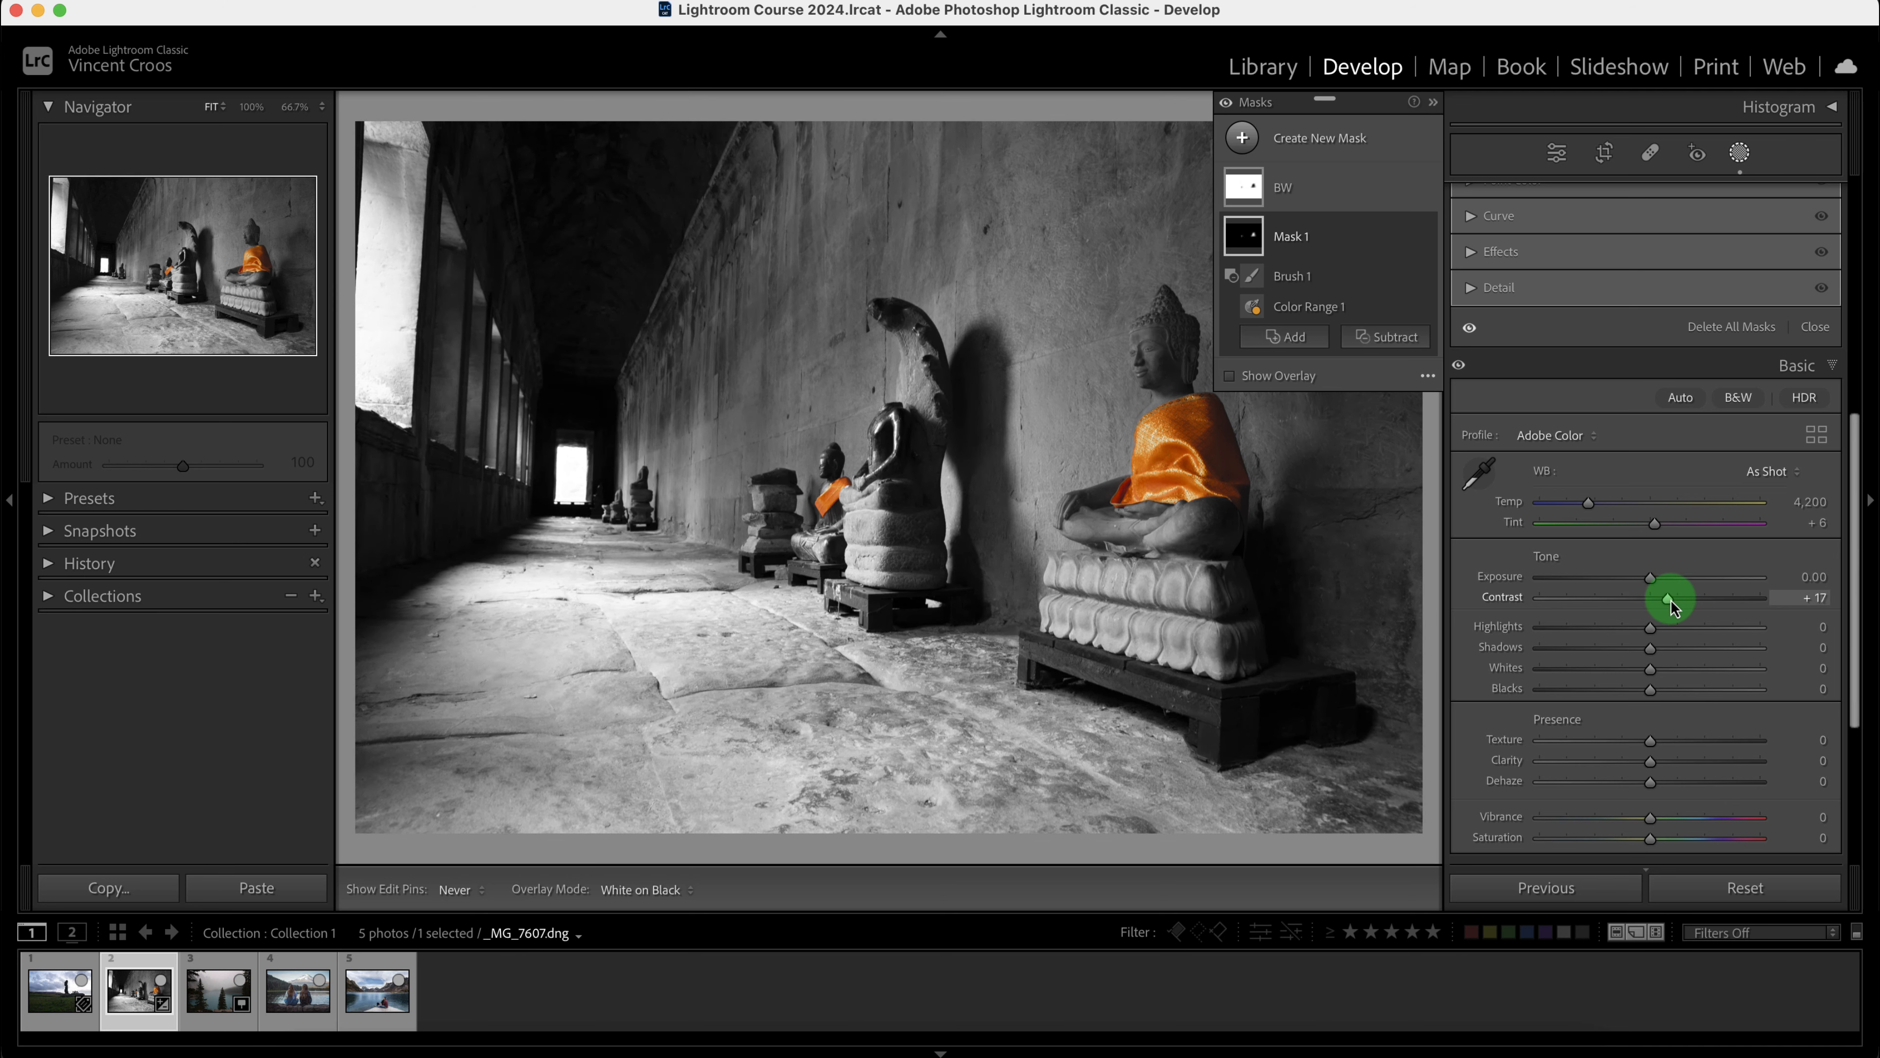
- Set the whole photo's Contrast to +15, Texture to +14 and Clarity to +20
drag(1858, 608, 1857, 674)
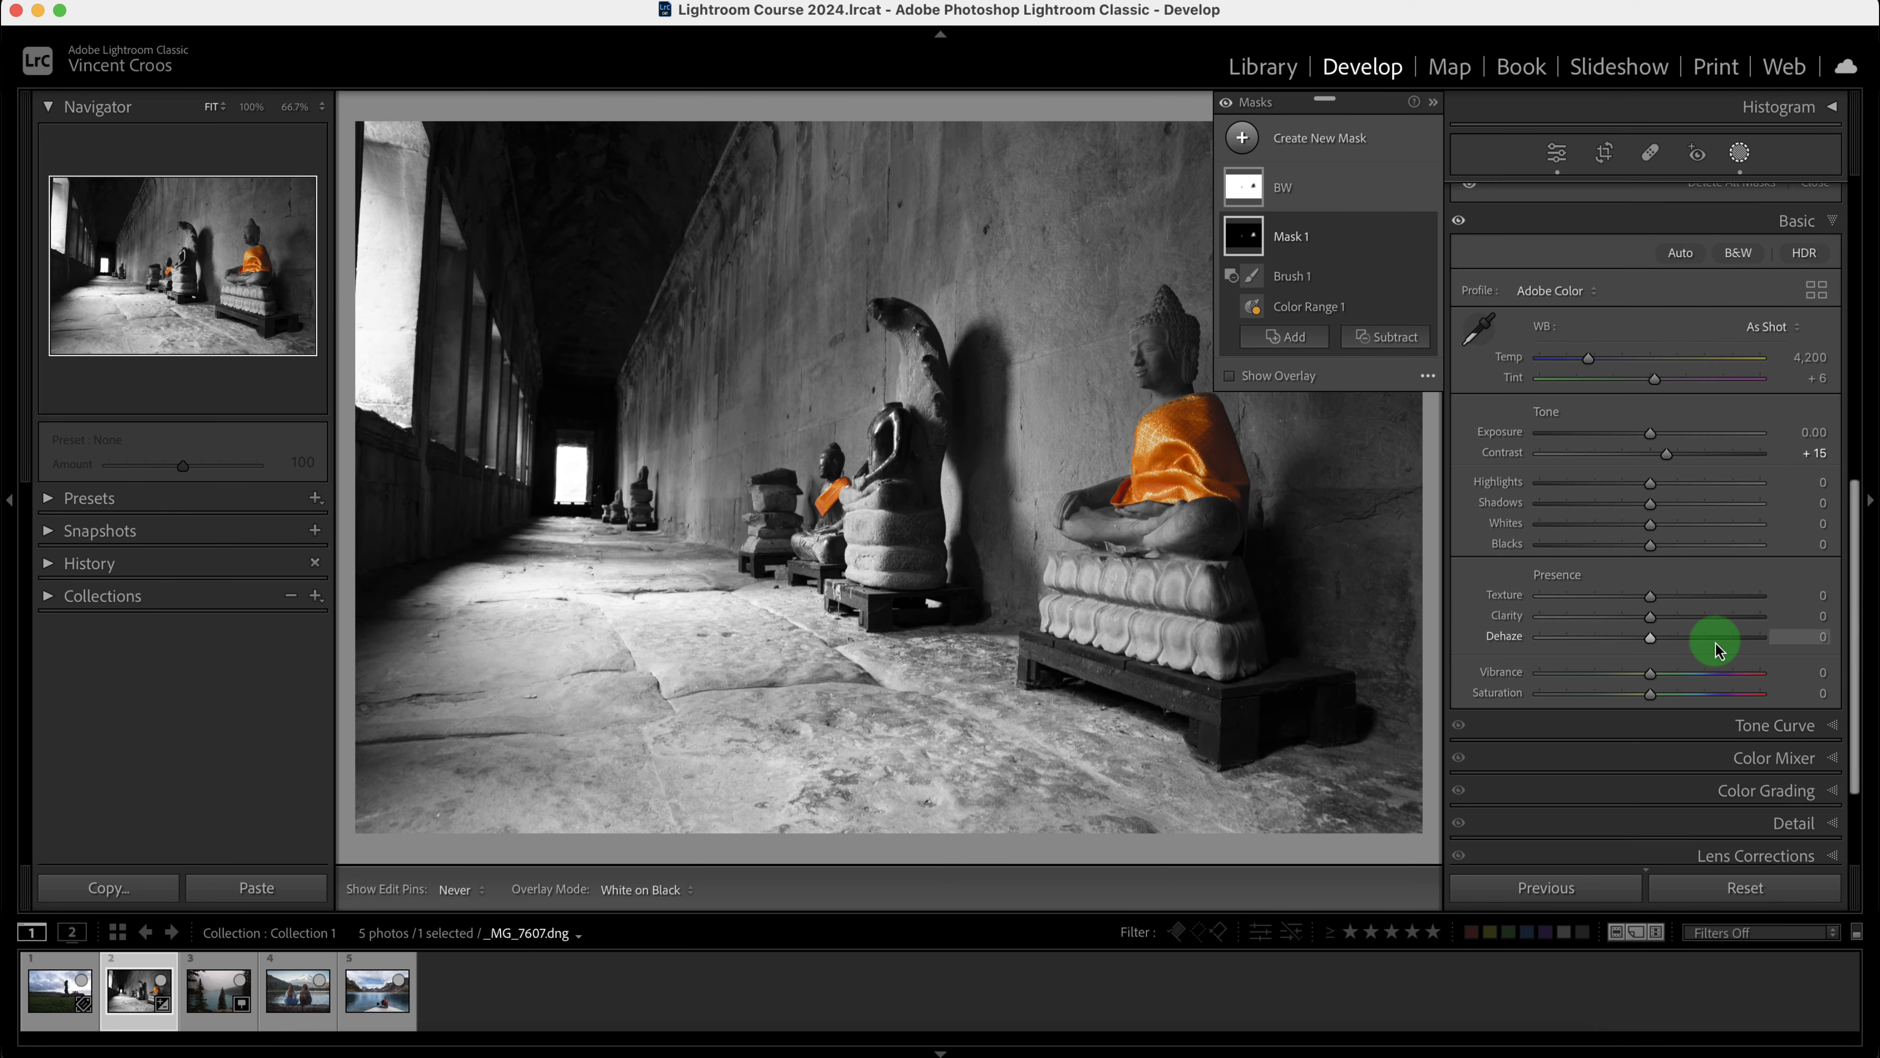
drag(1651, 597, 1672, 618)
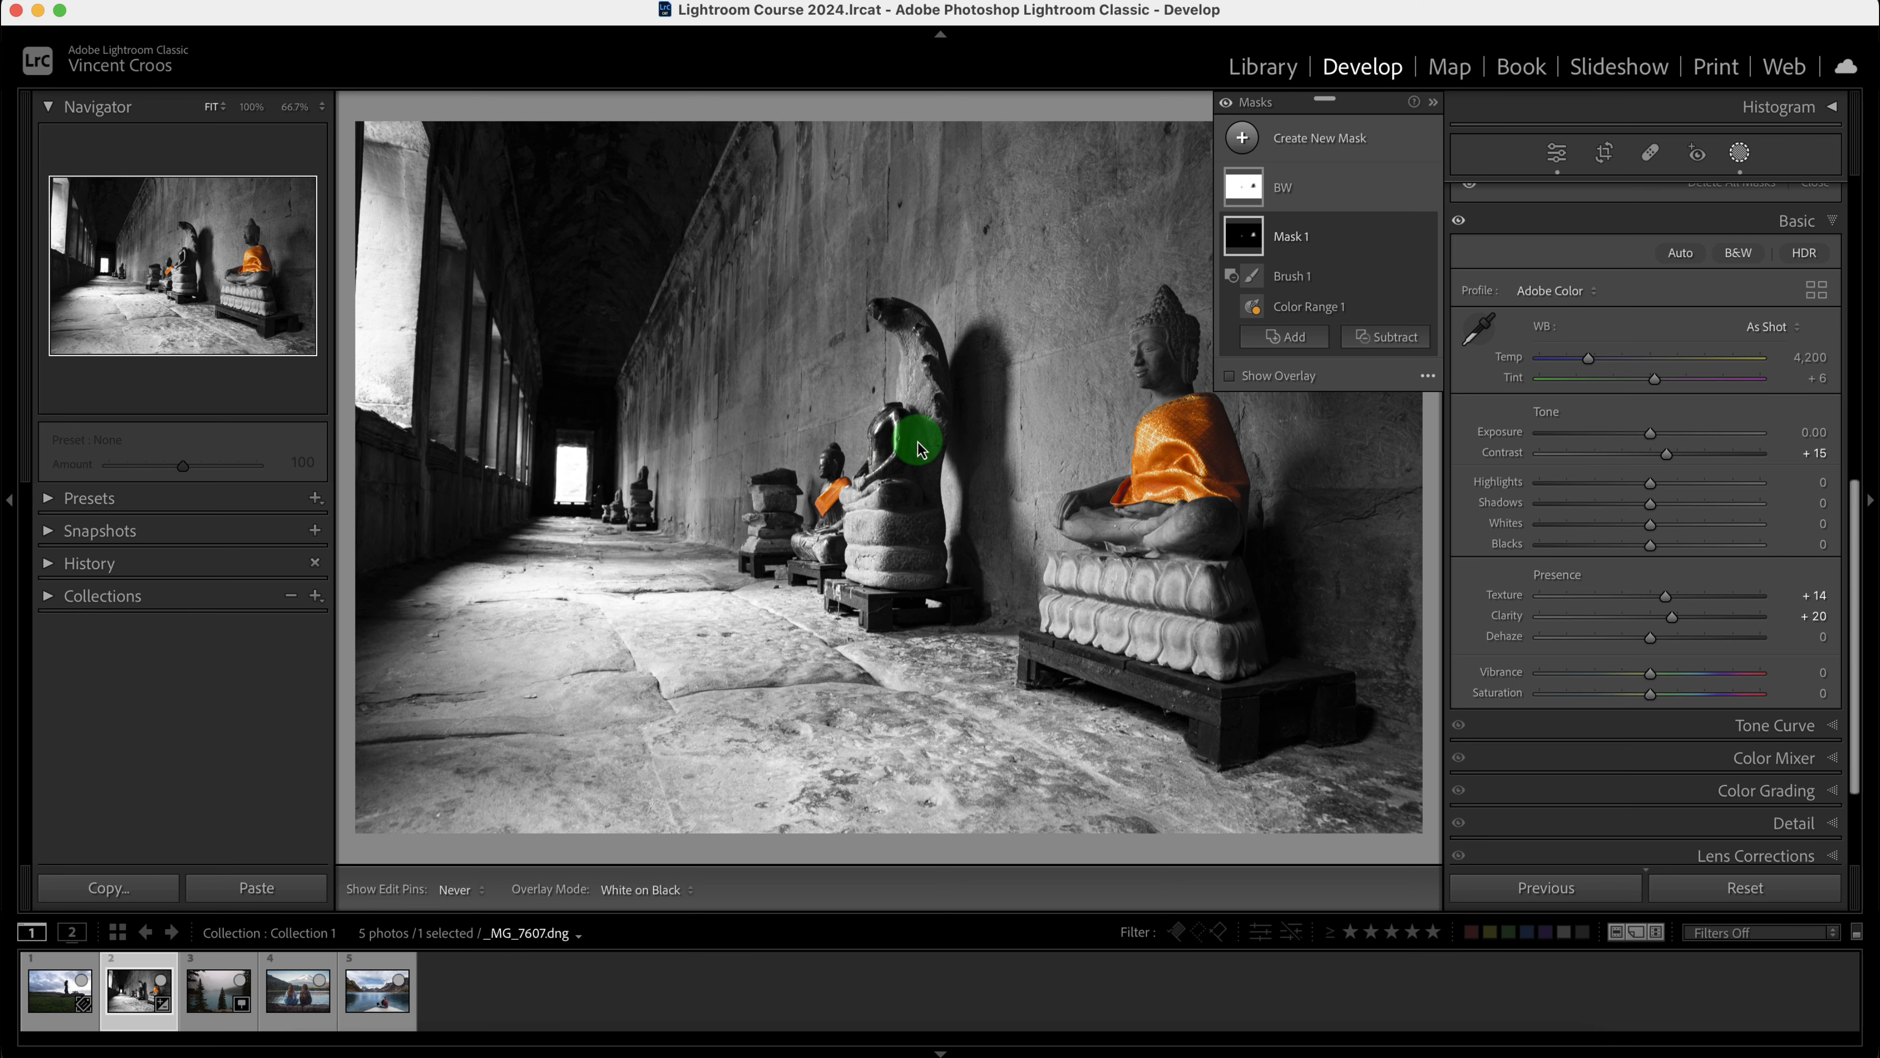
- Show Mask 1's overlay and add a Brush component to that mask
click(1256, 381)
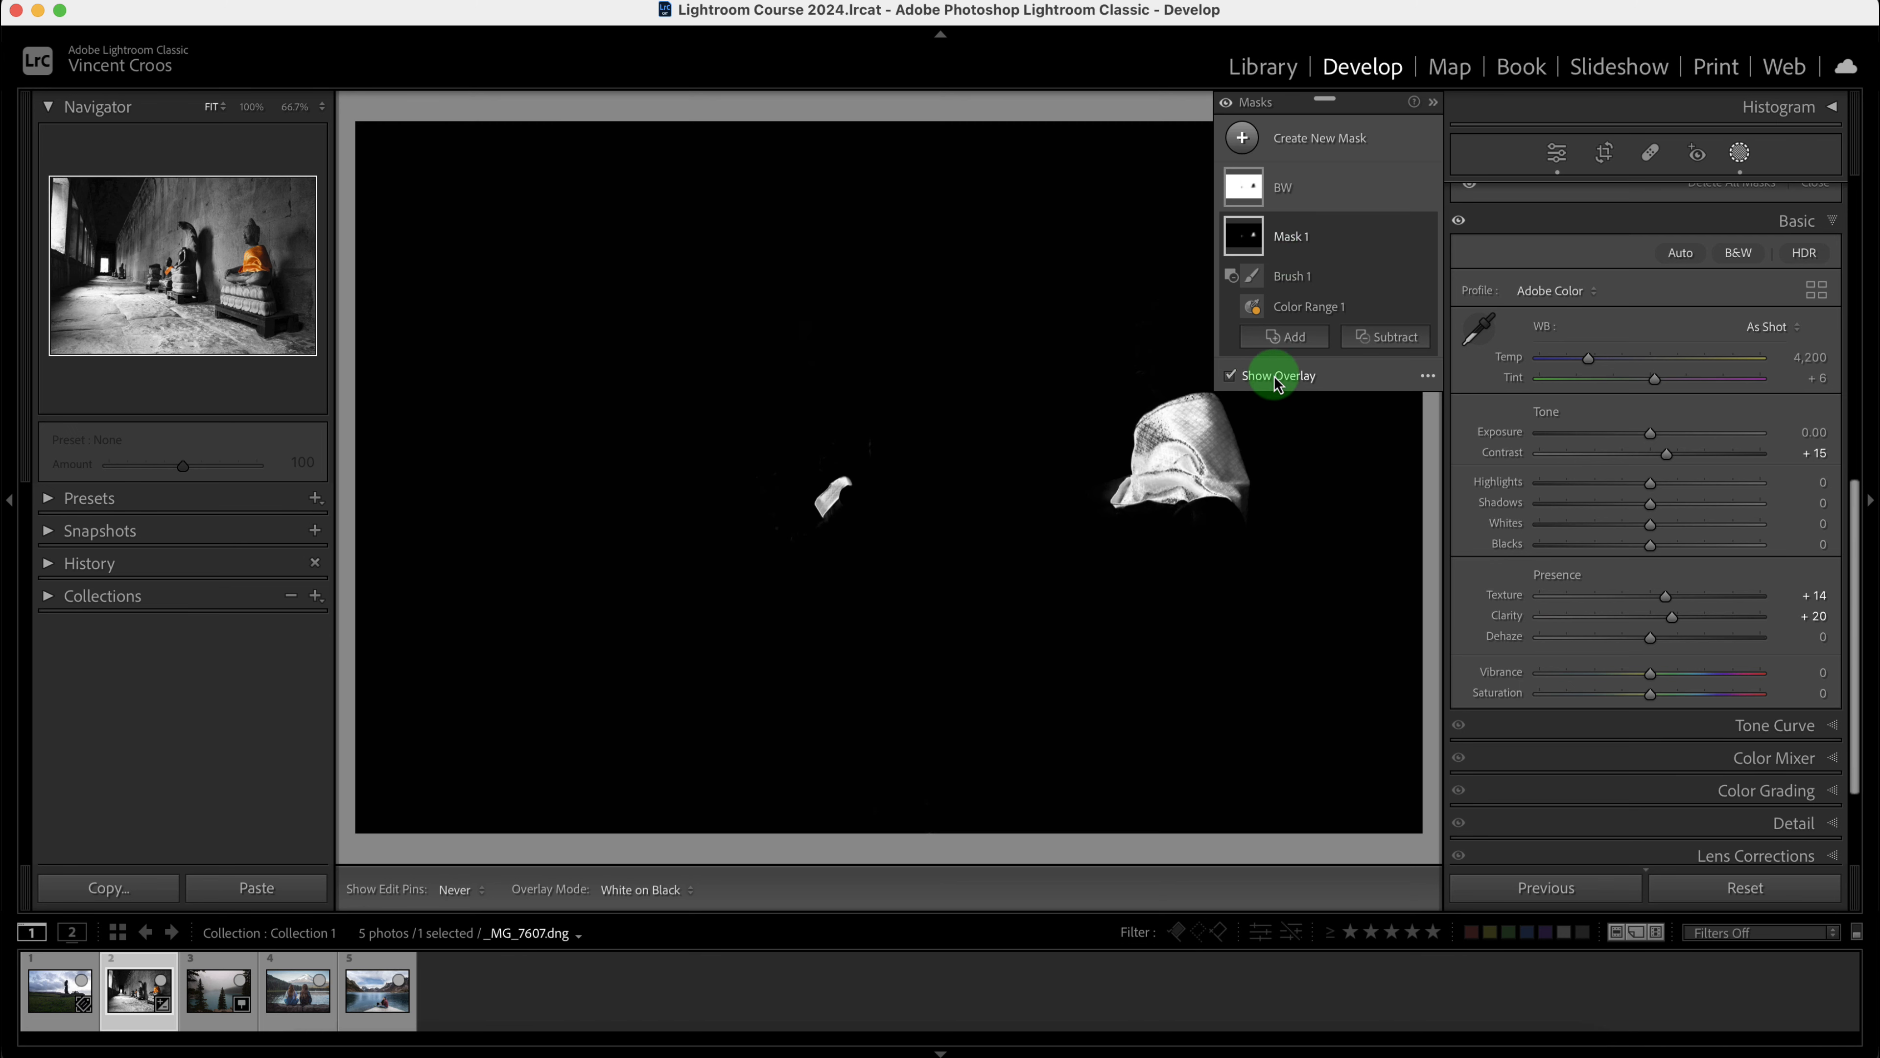
click(1292, 235)
scroll(1480, 296, up, 10)
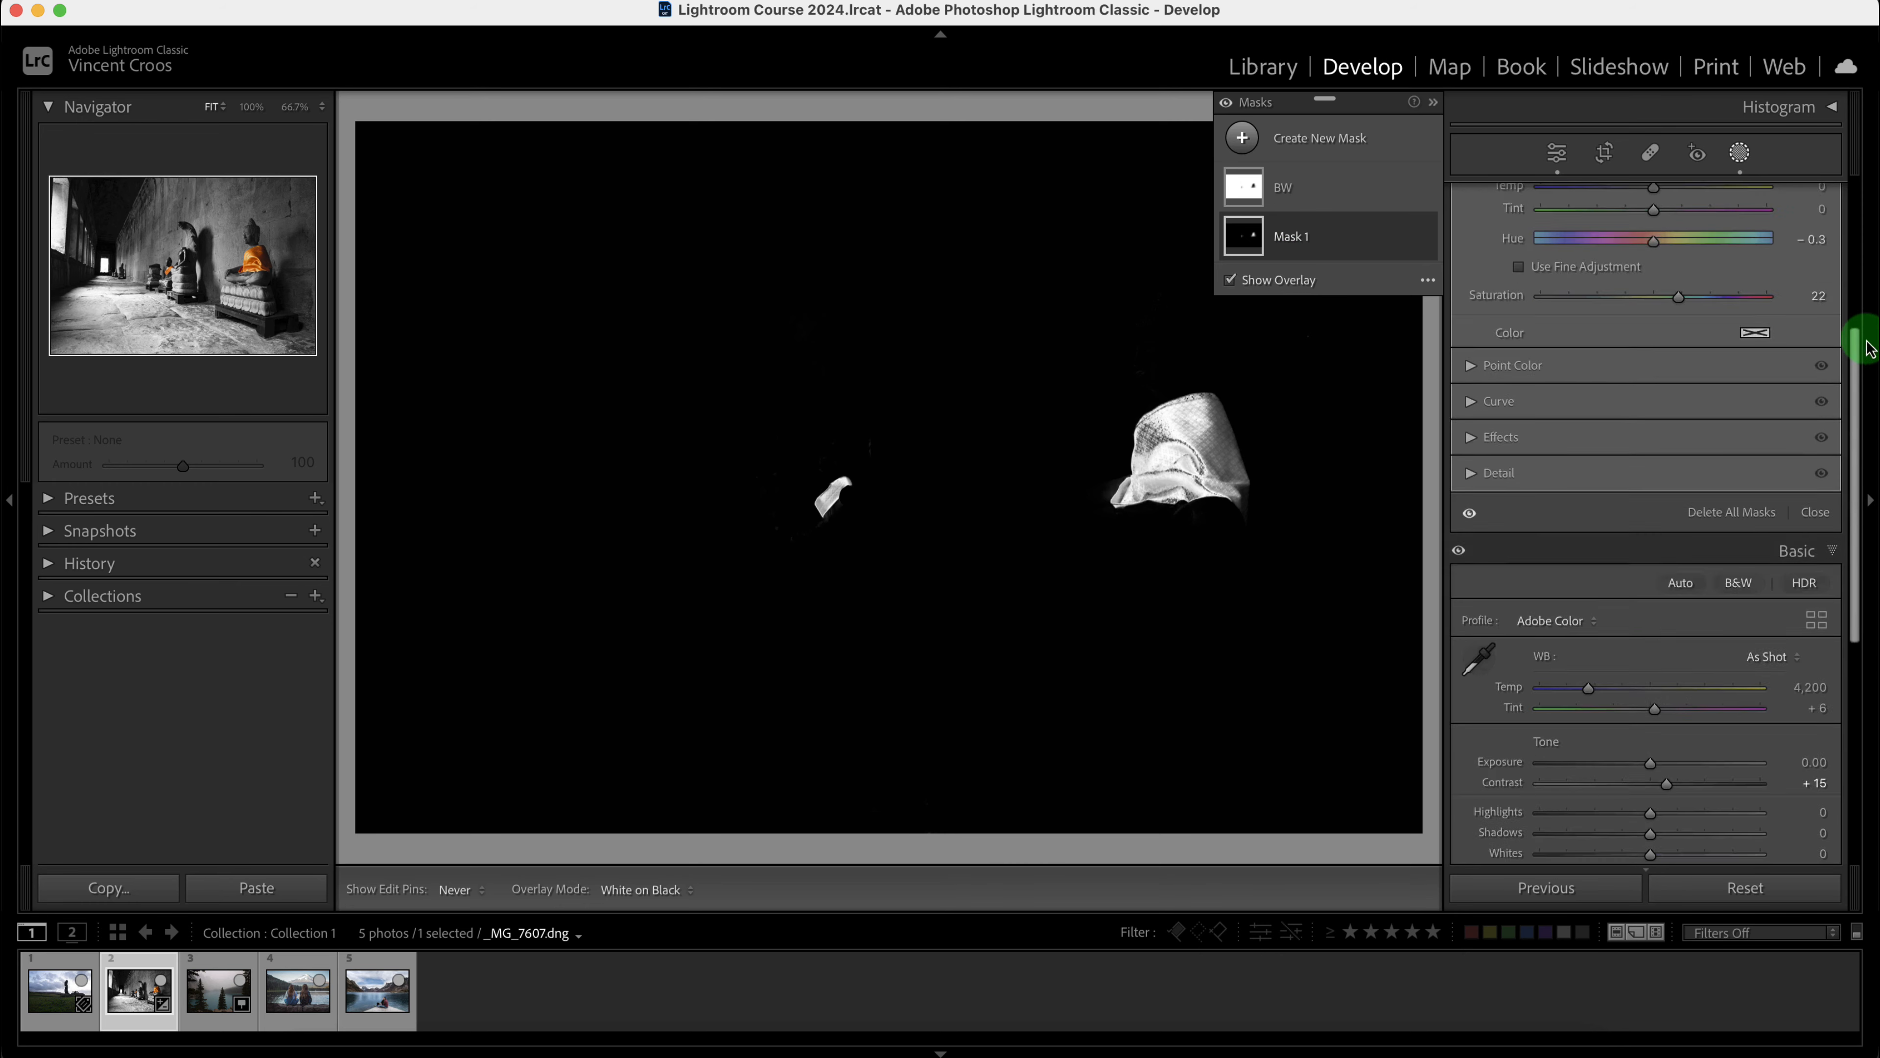
click(1336, 250)
click(1288, 338)
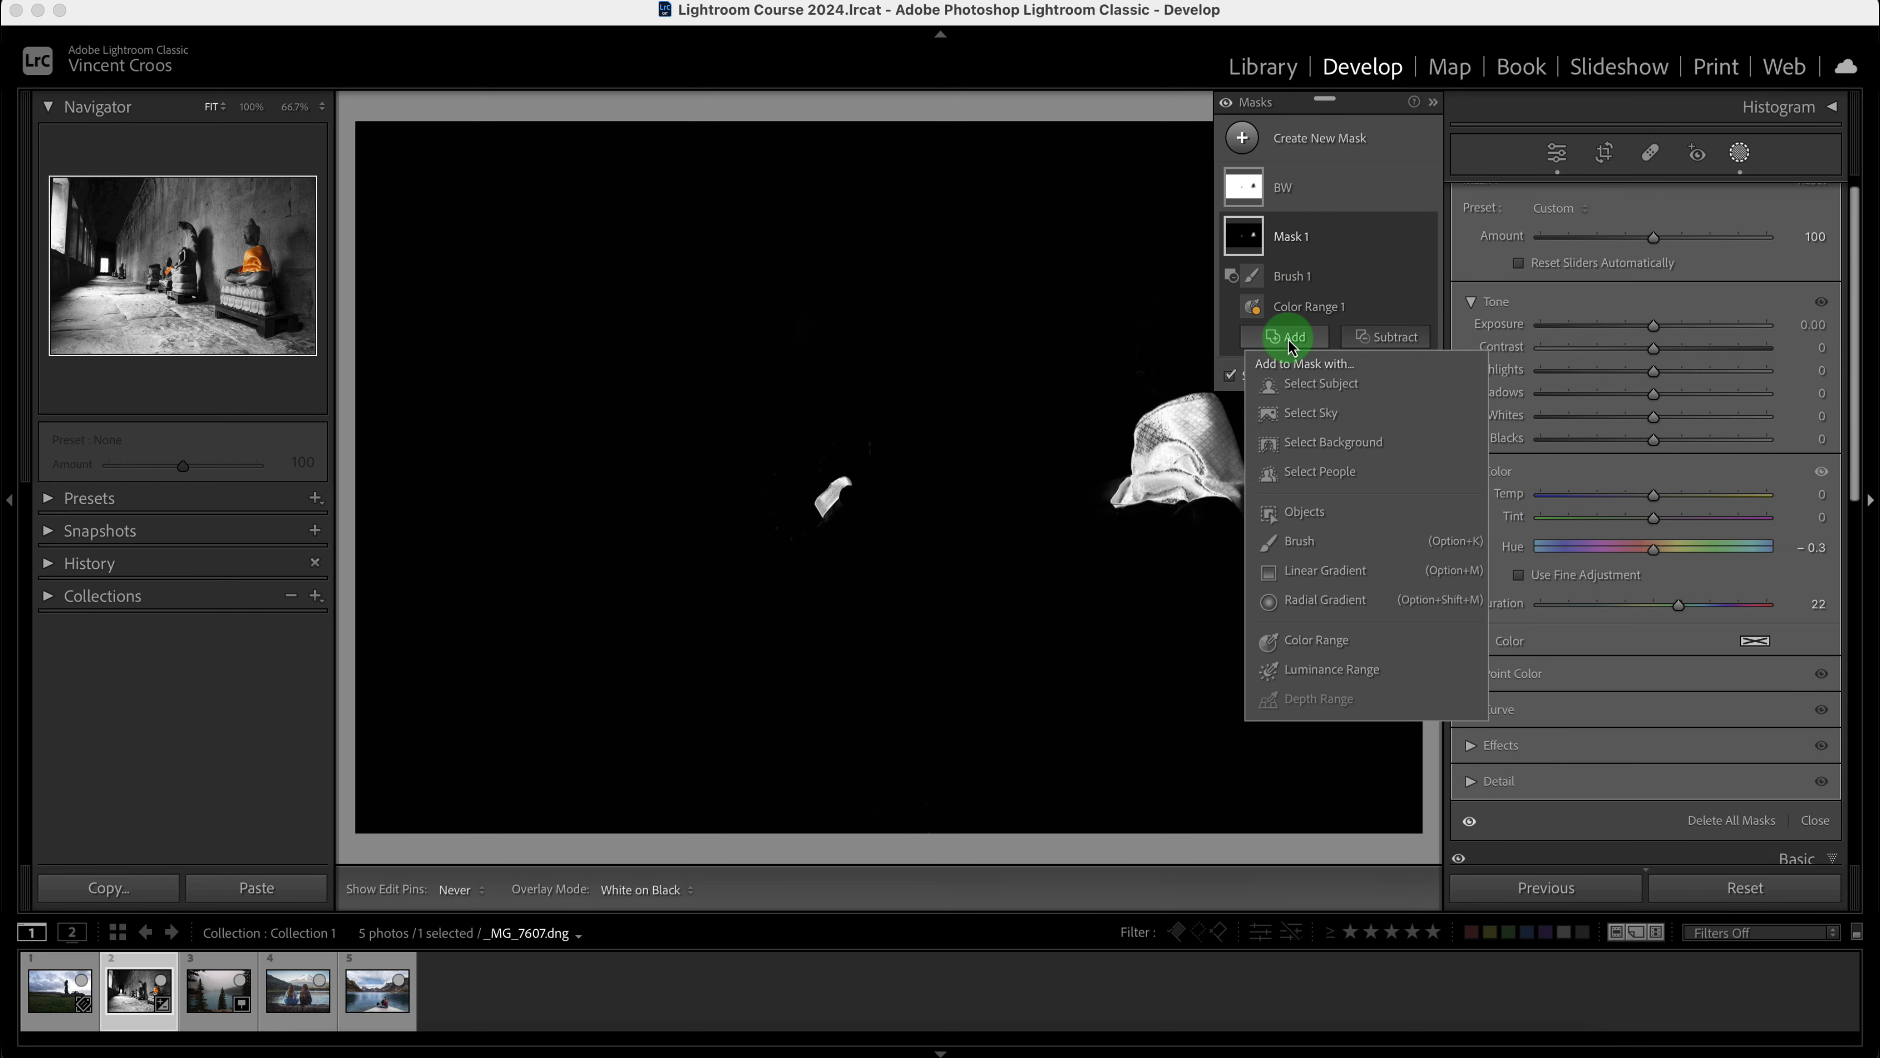
click(1311, 539)
scroll(1186, 468, down, 7)
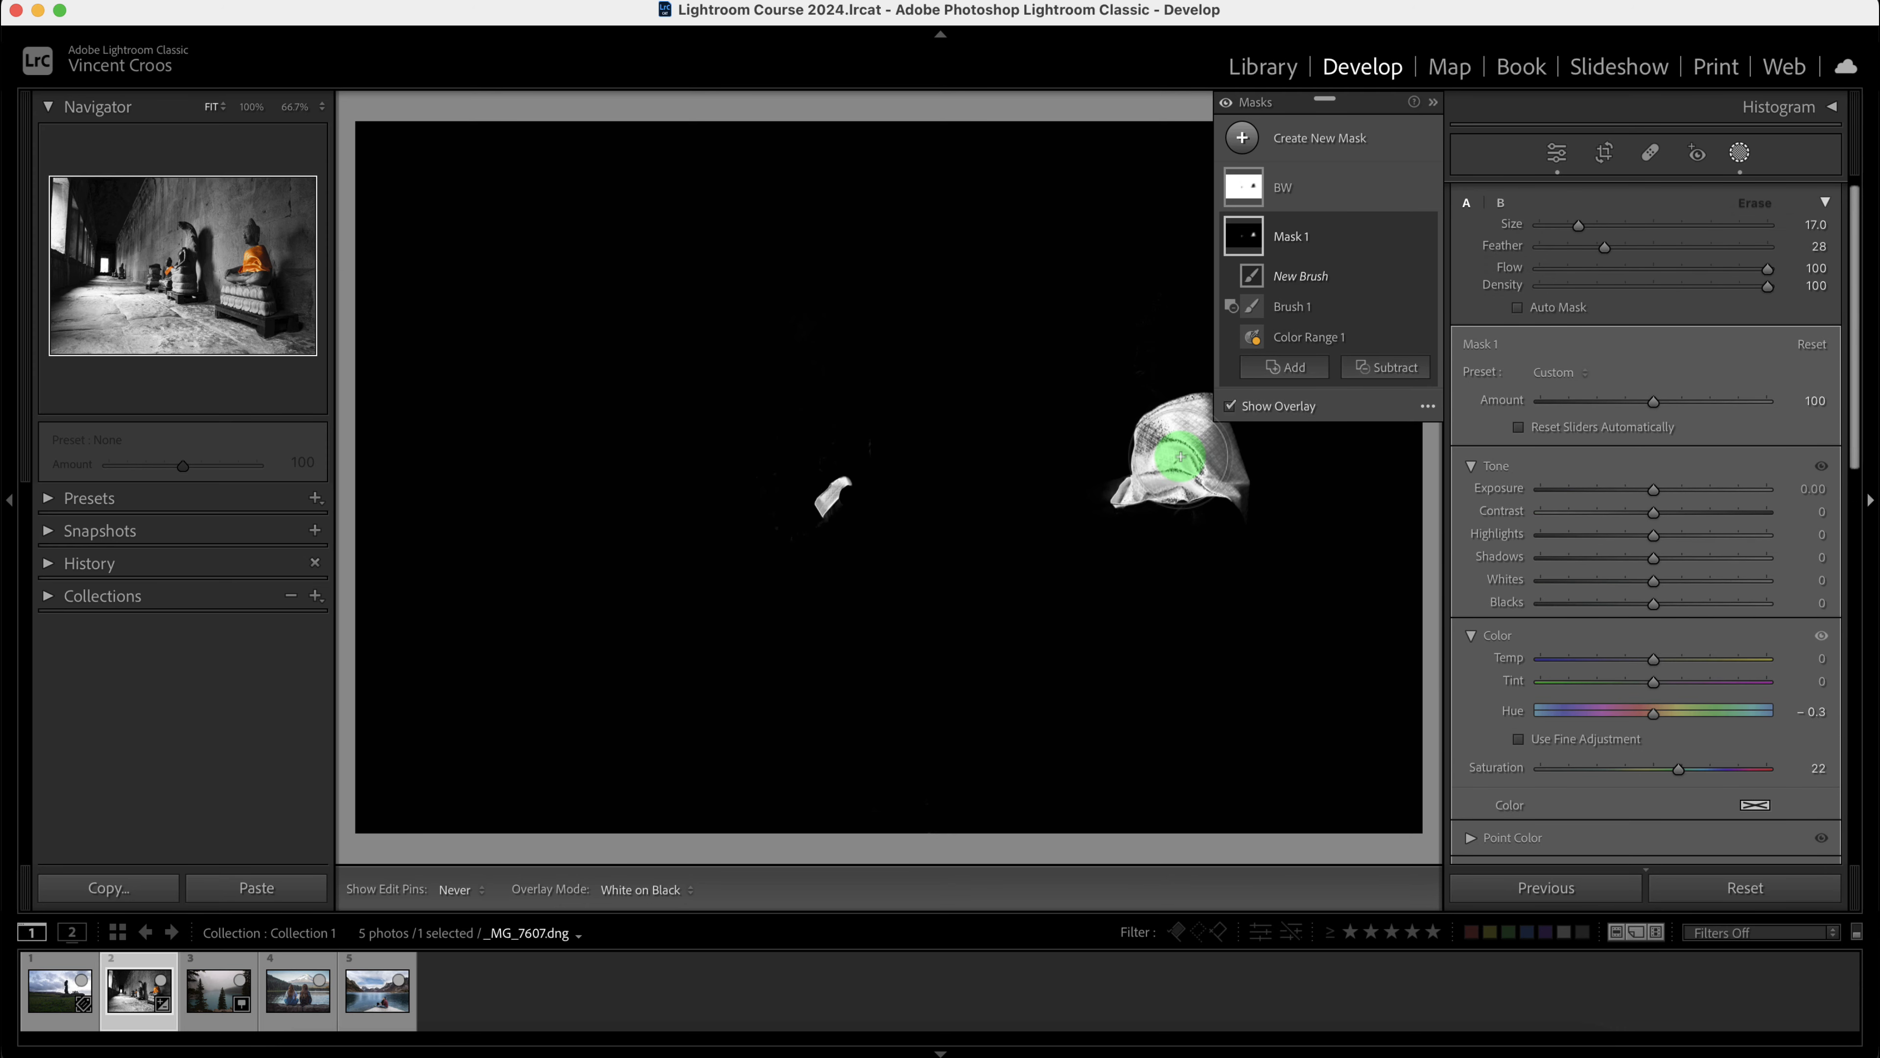
- Paint over the grey areas inside the large Buddha's robe to fill them in on Mask 1
click(1173, 444)
scroll(1159, 443, down, 3)
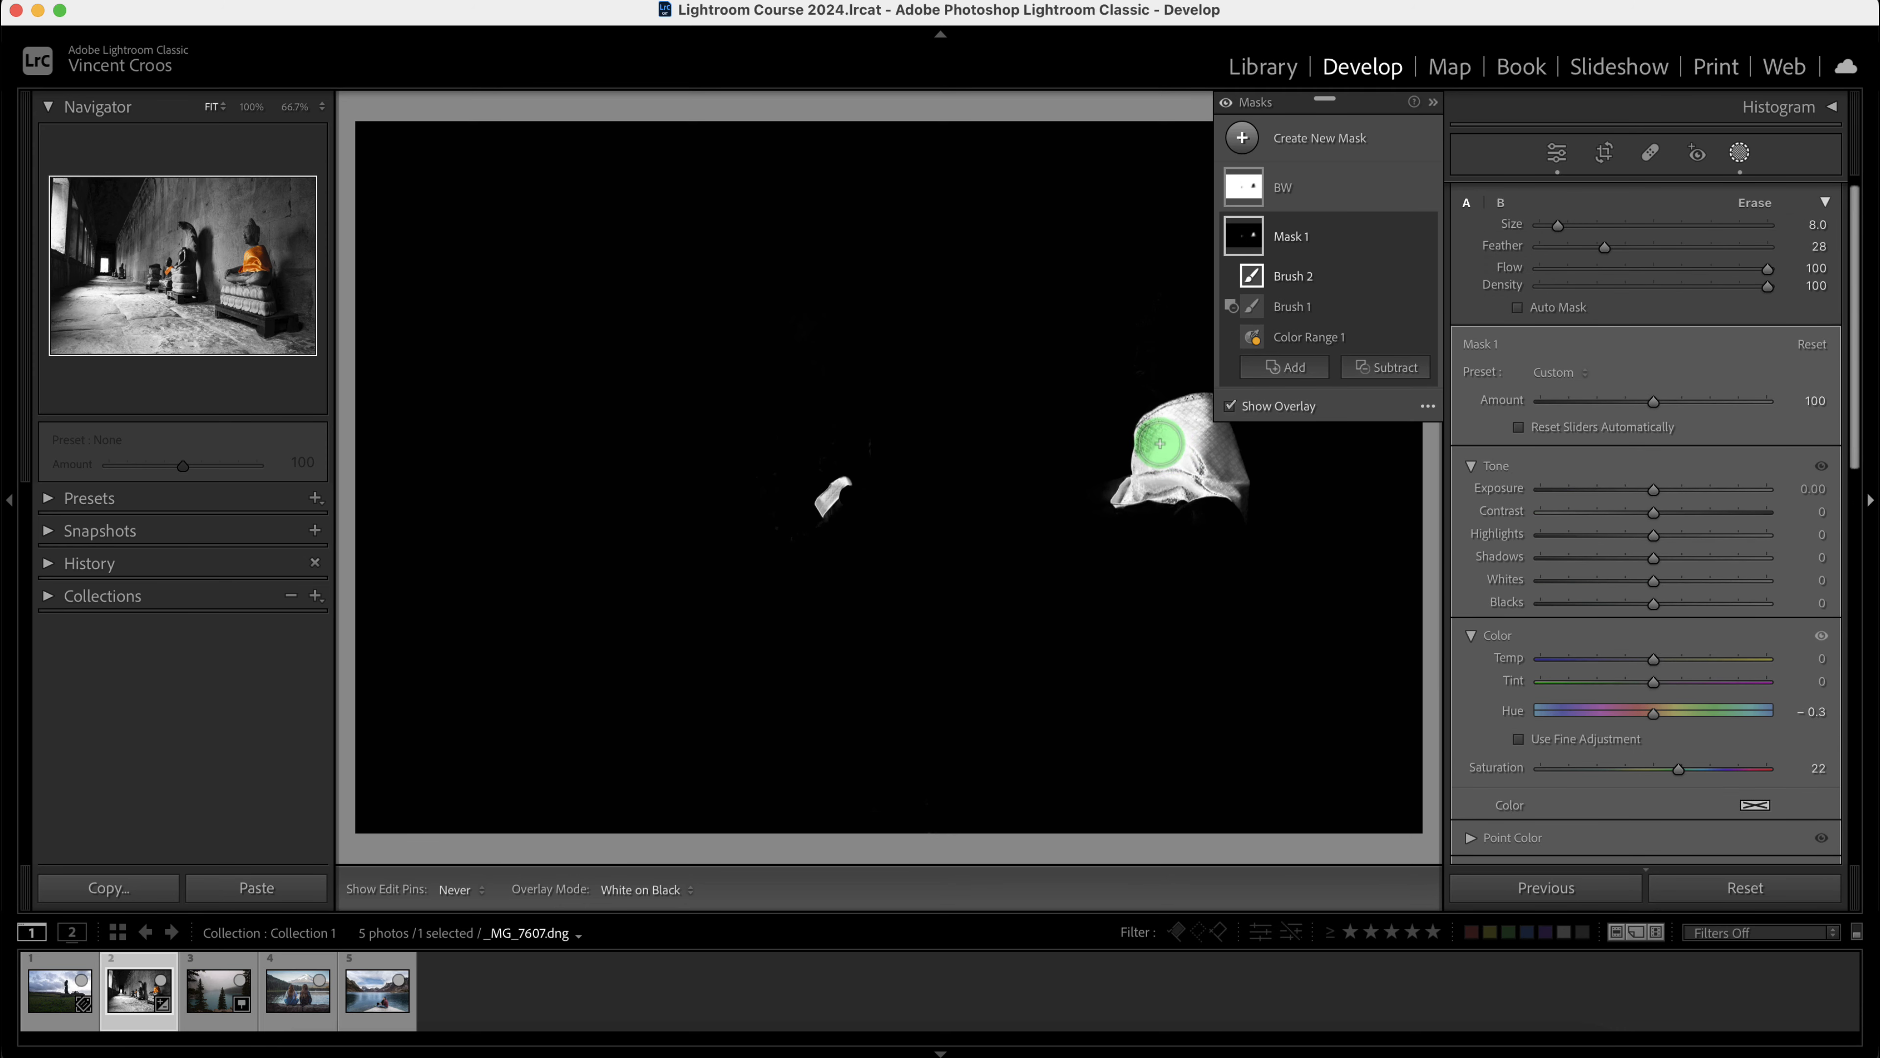
mouse_move(1144, 453)
mouse_down()
mouse_move(1207, 465)
mouse_move(1152, 475)
mouse_move(1161, 489)
mouse_move(1205, 482)
mouse_move(1145, 437)
mouse_up()
scroll(828, 495, down, 2)
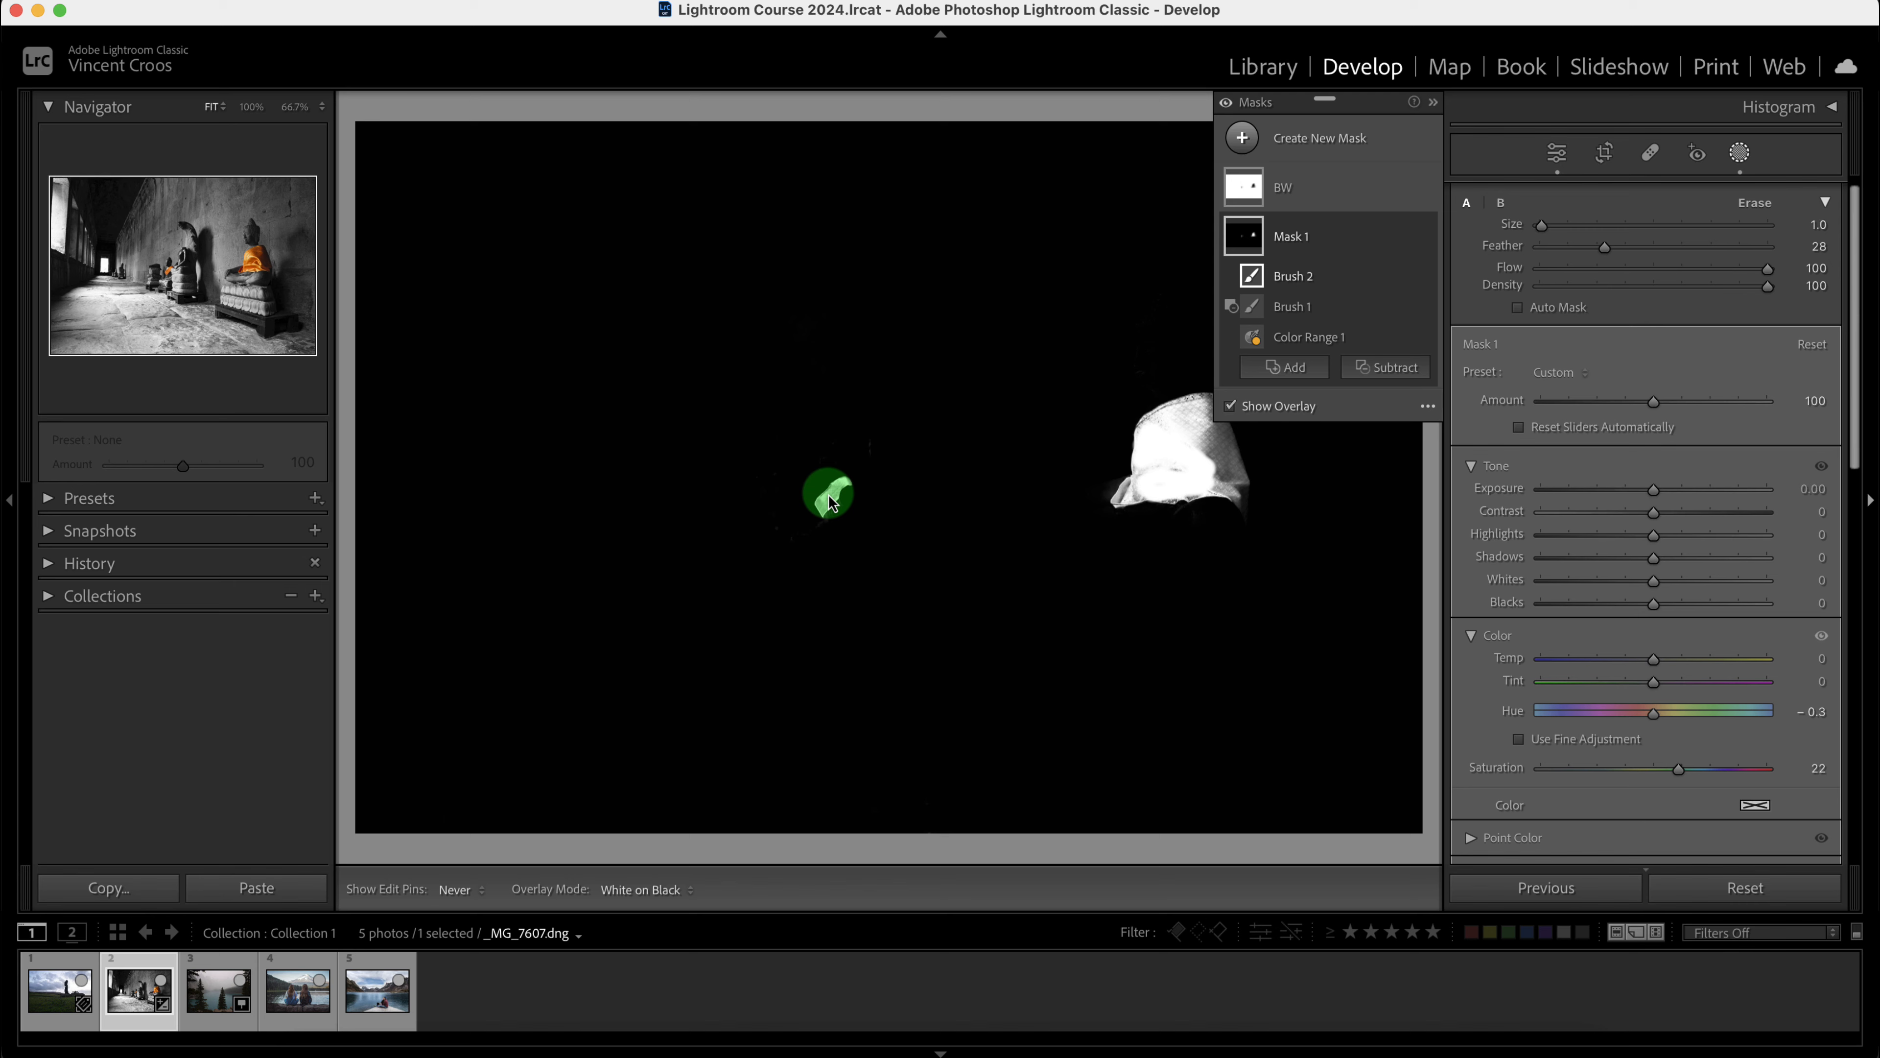
key(z)
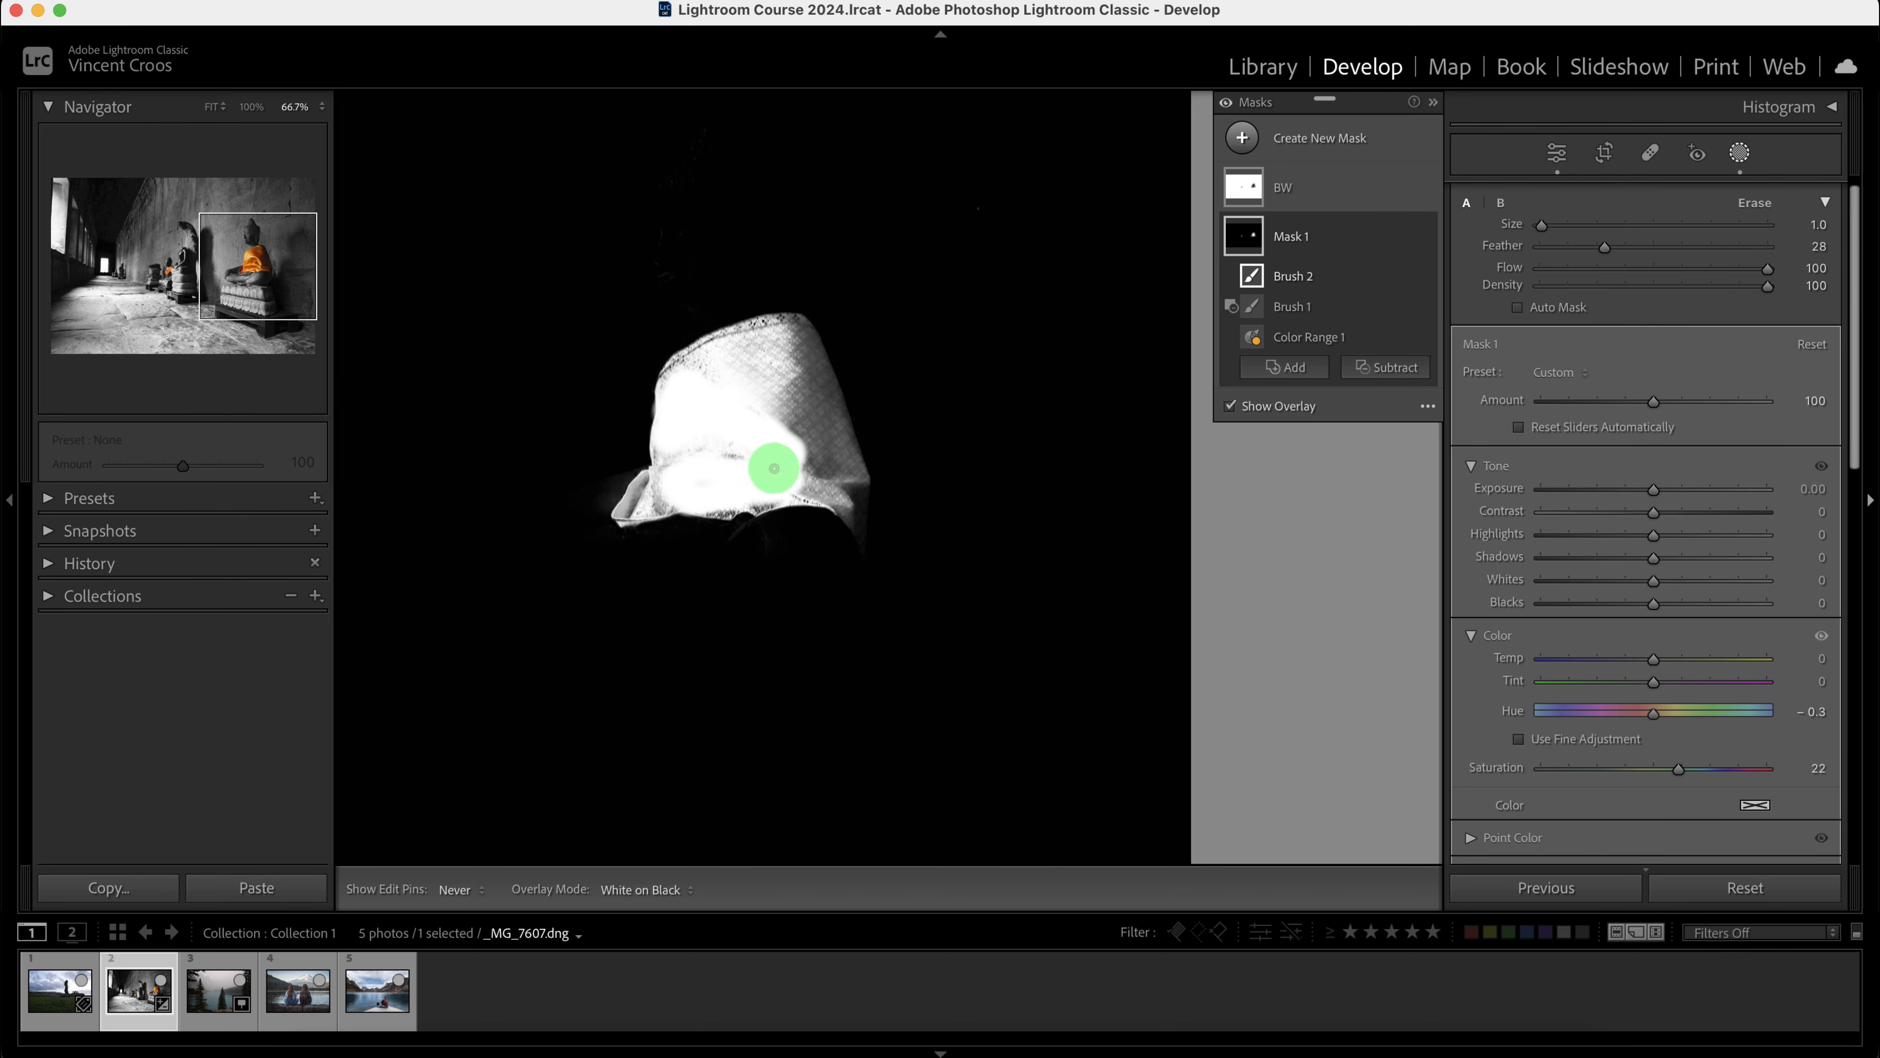
drag(725, 445, 877, 480)
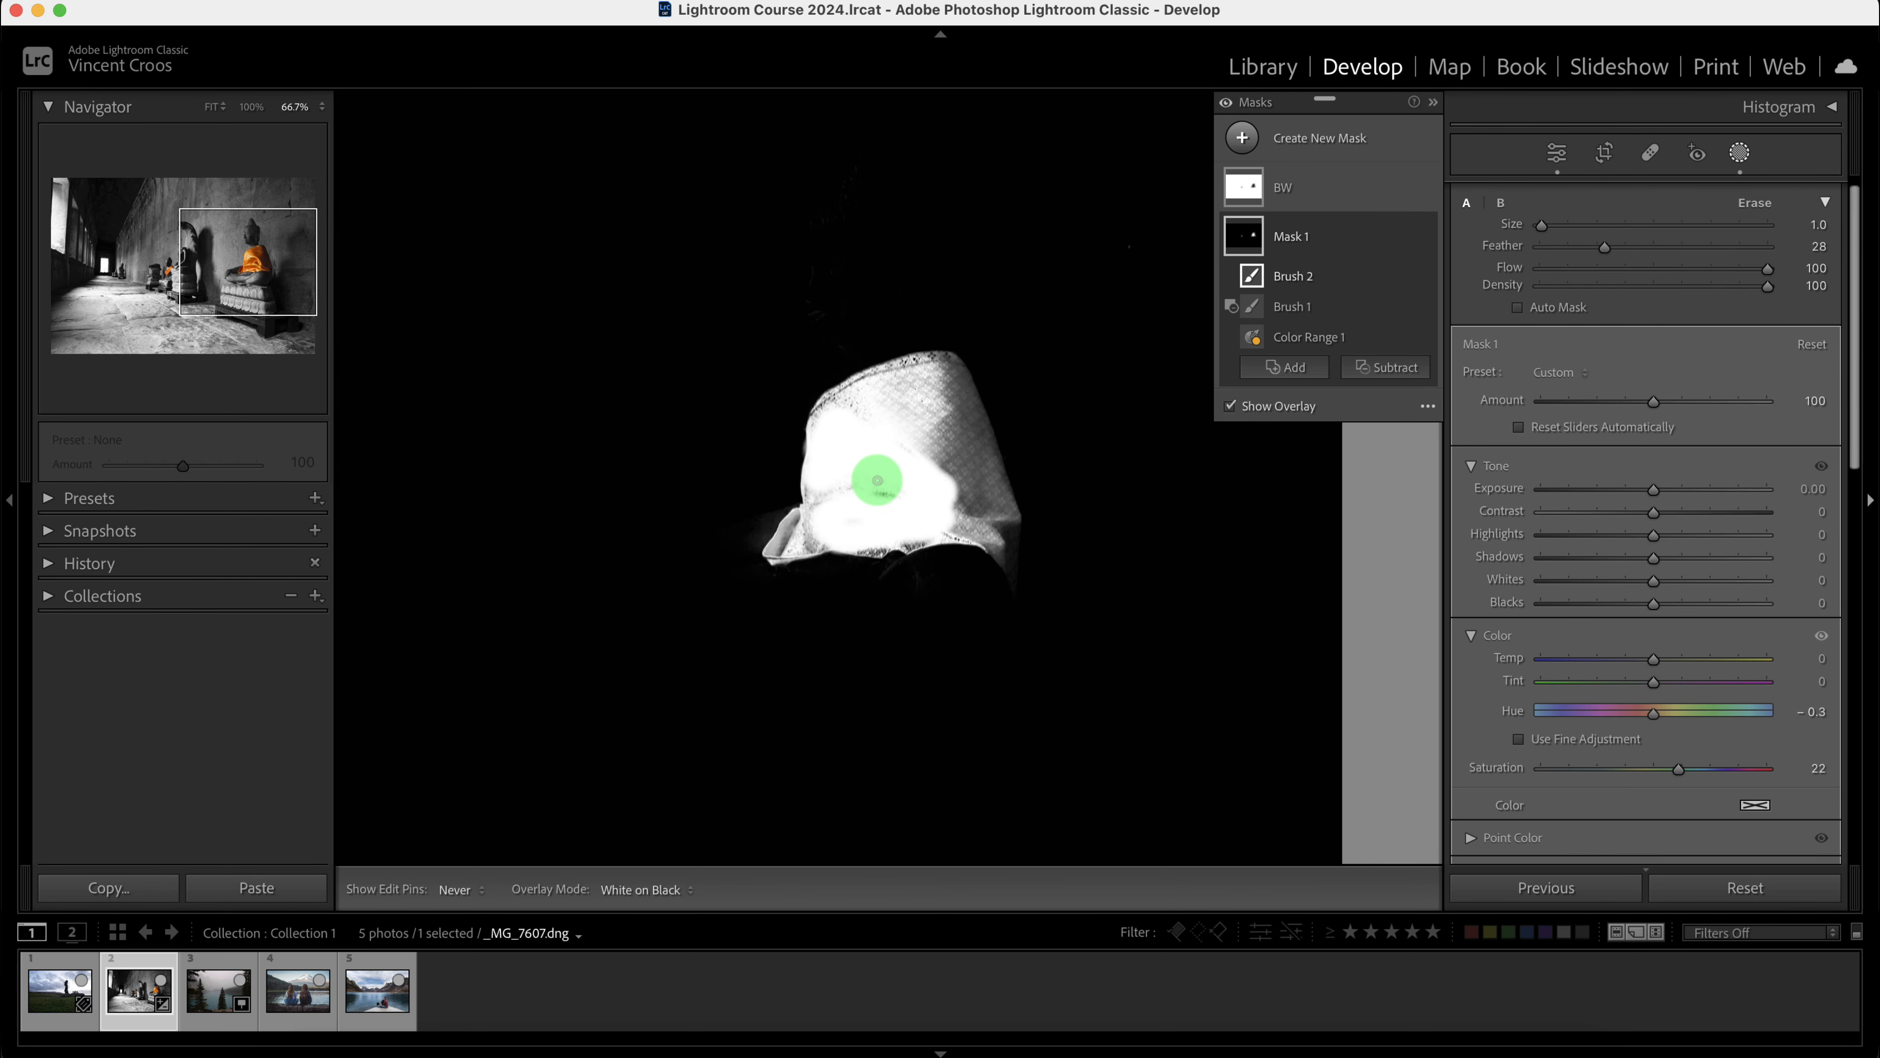
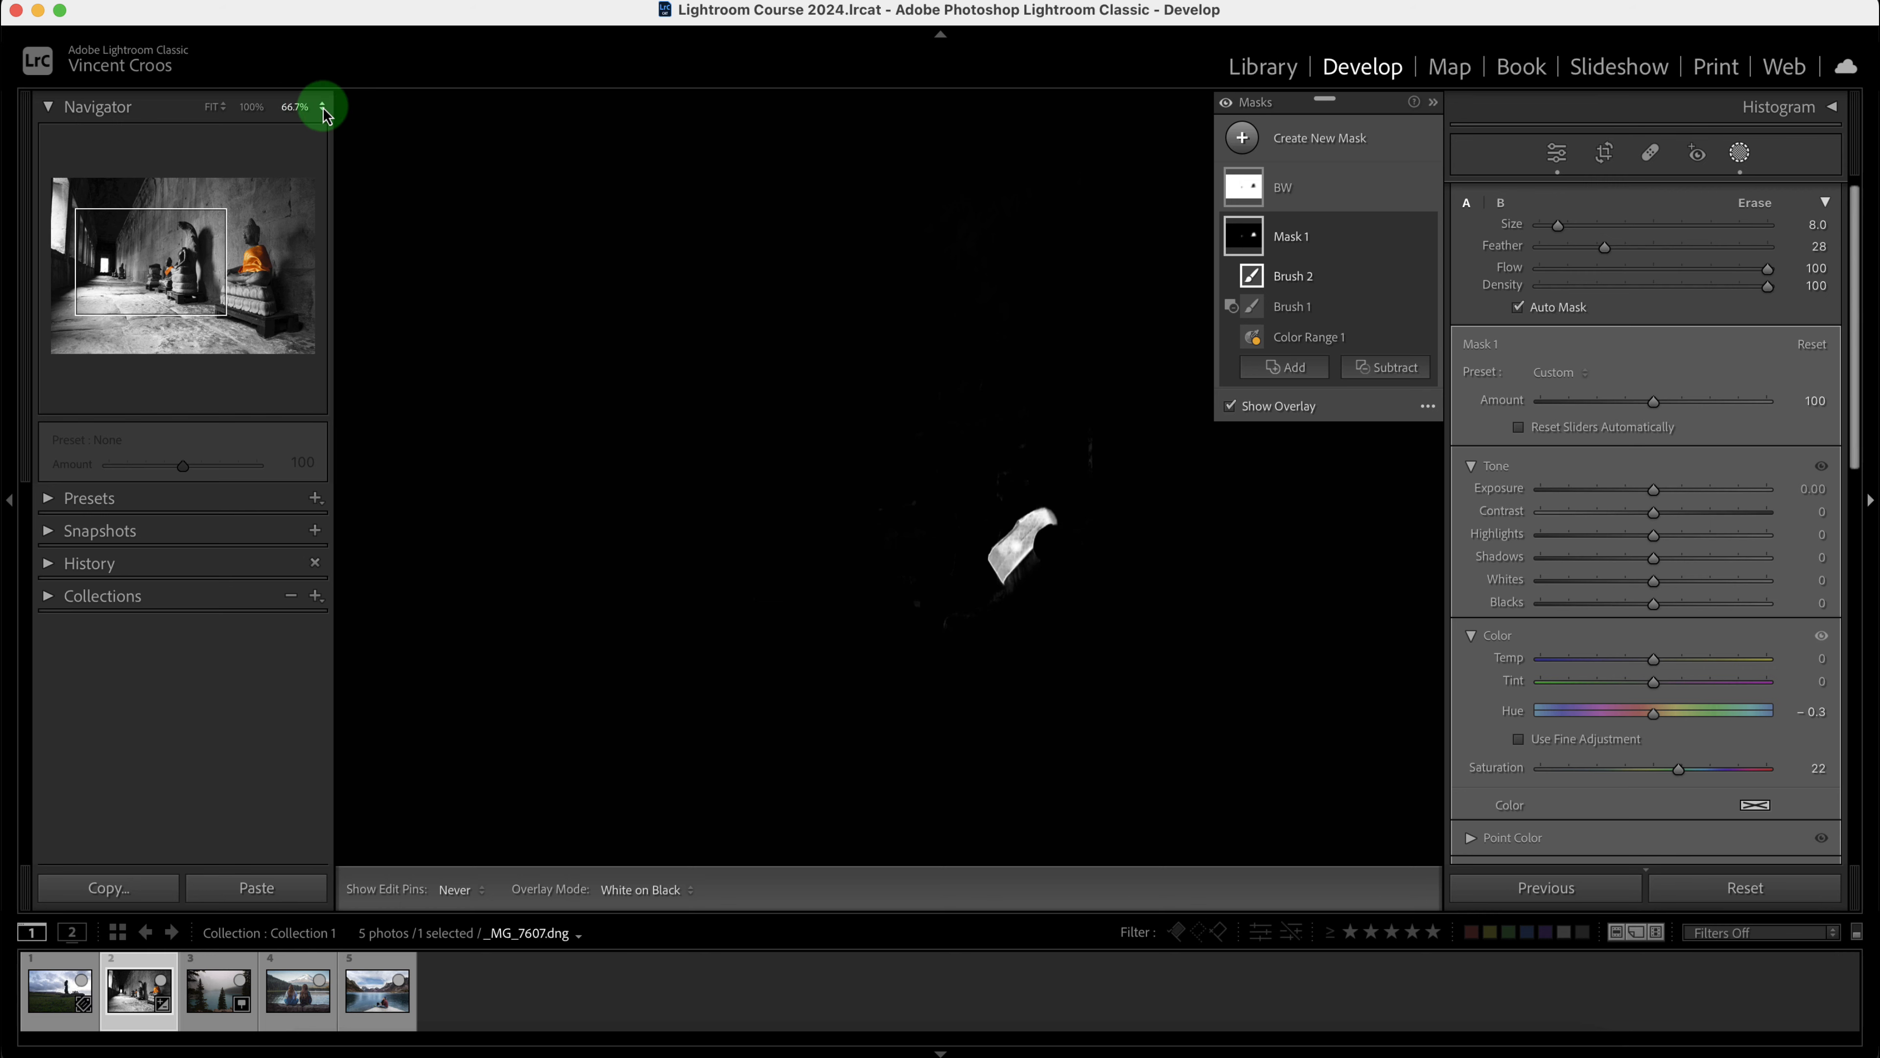
- Fill in the small statue's robe on Mask 1 at 400% view, using a size 11 brush with Auto Mask on
click(324, 109)
click(328, 218)
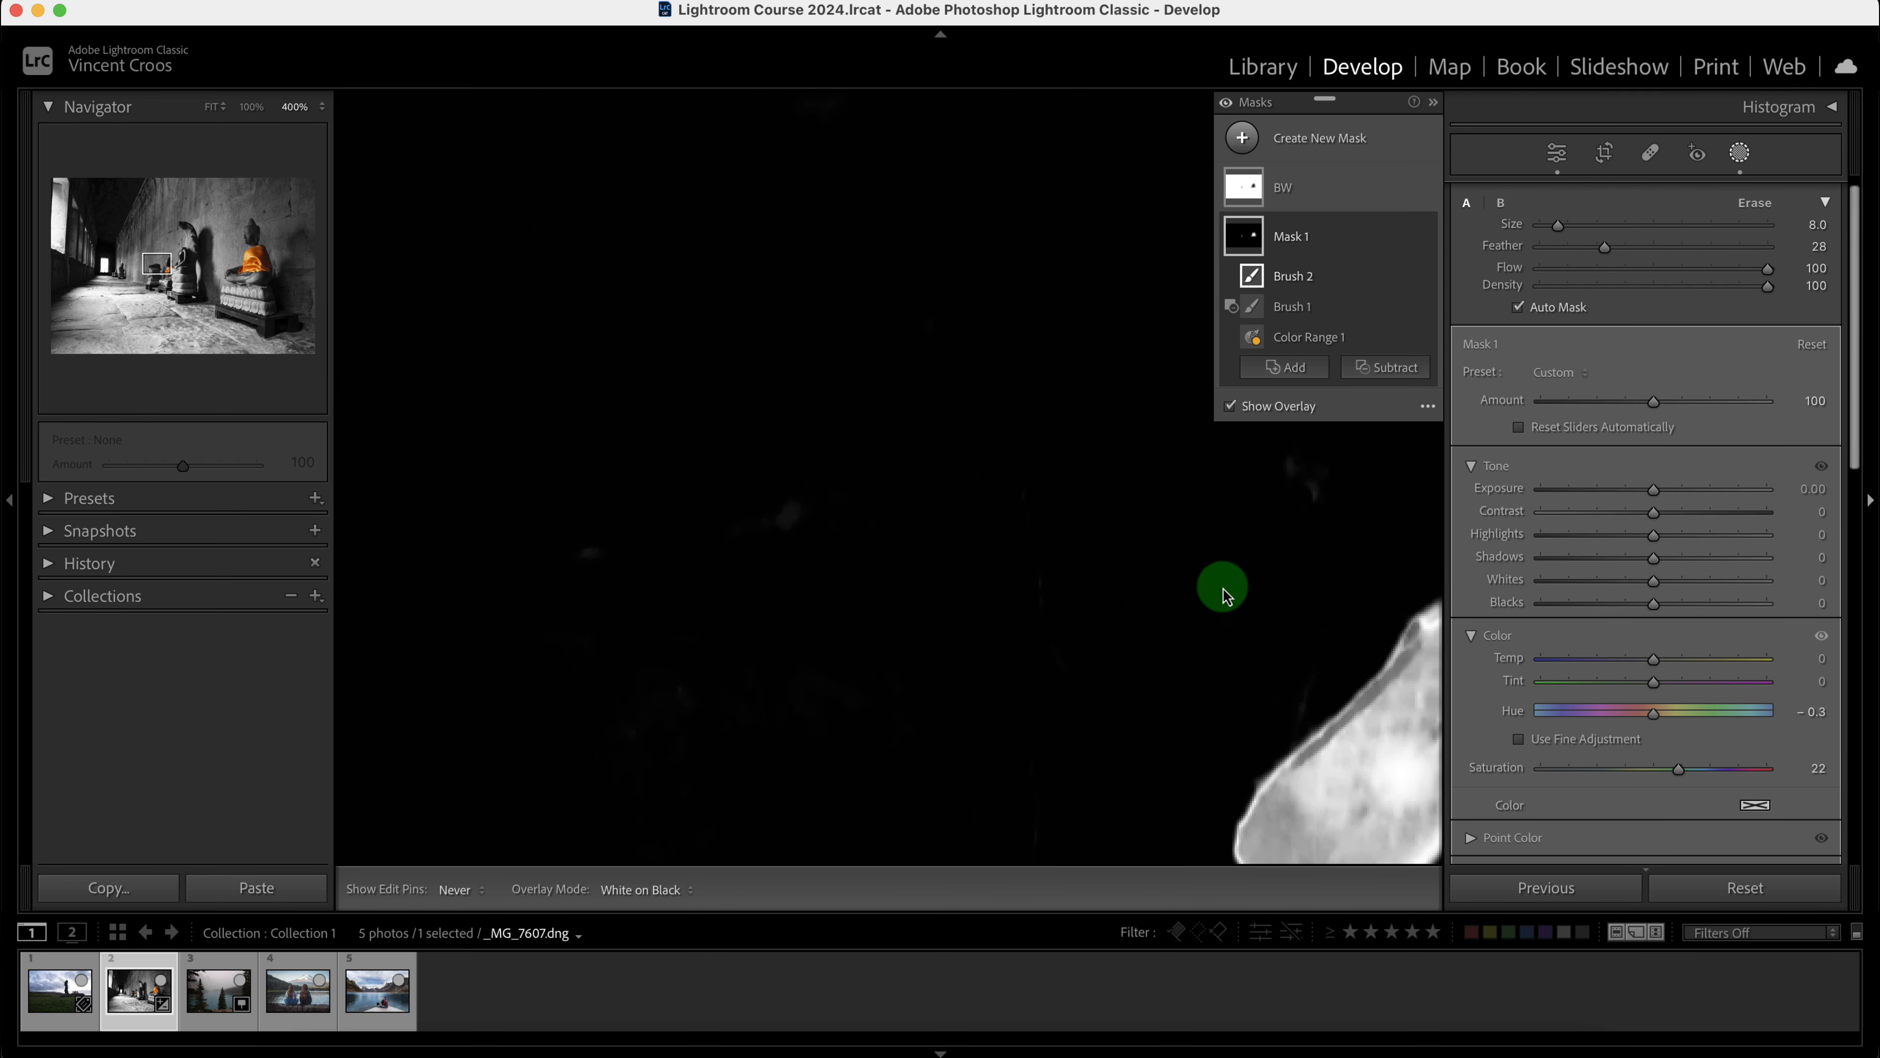
drag(1217, 588, 726, 468)
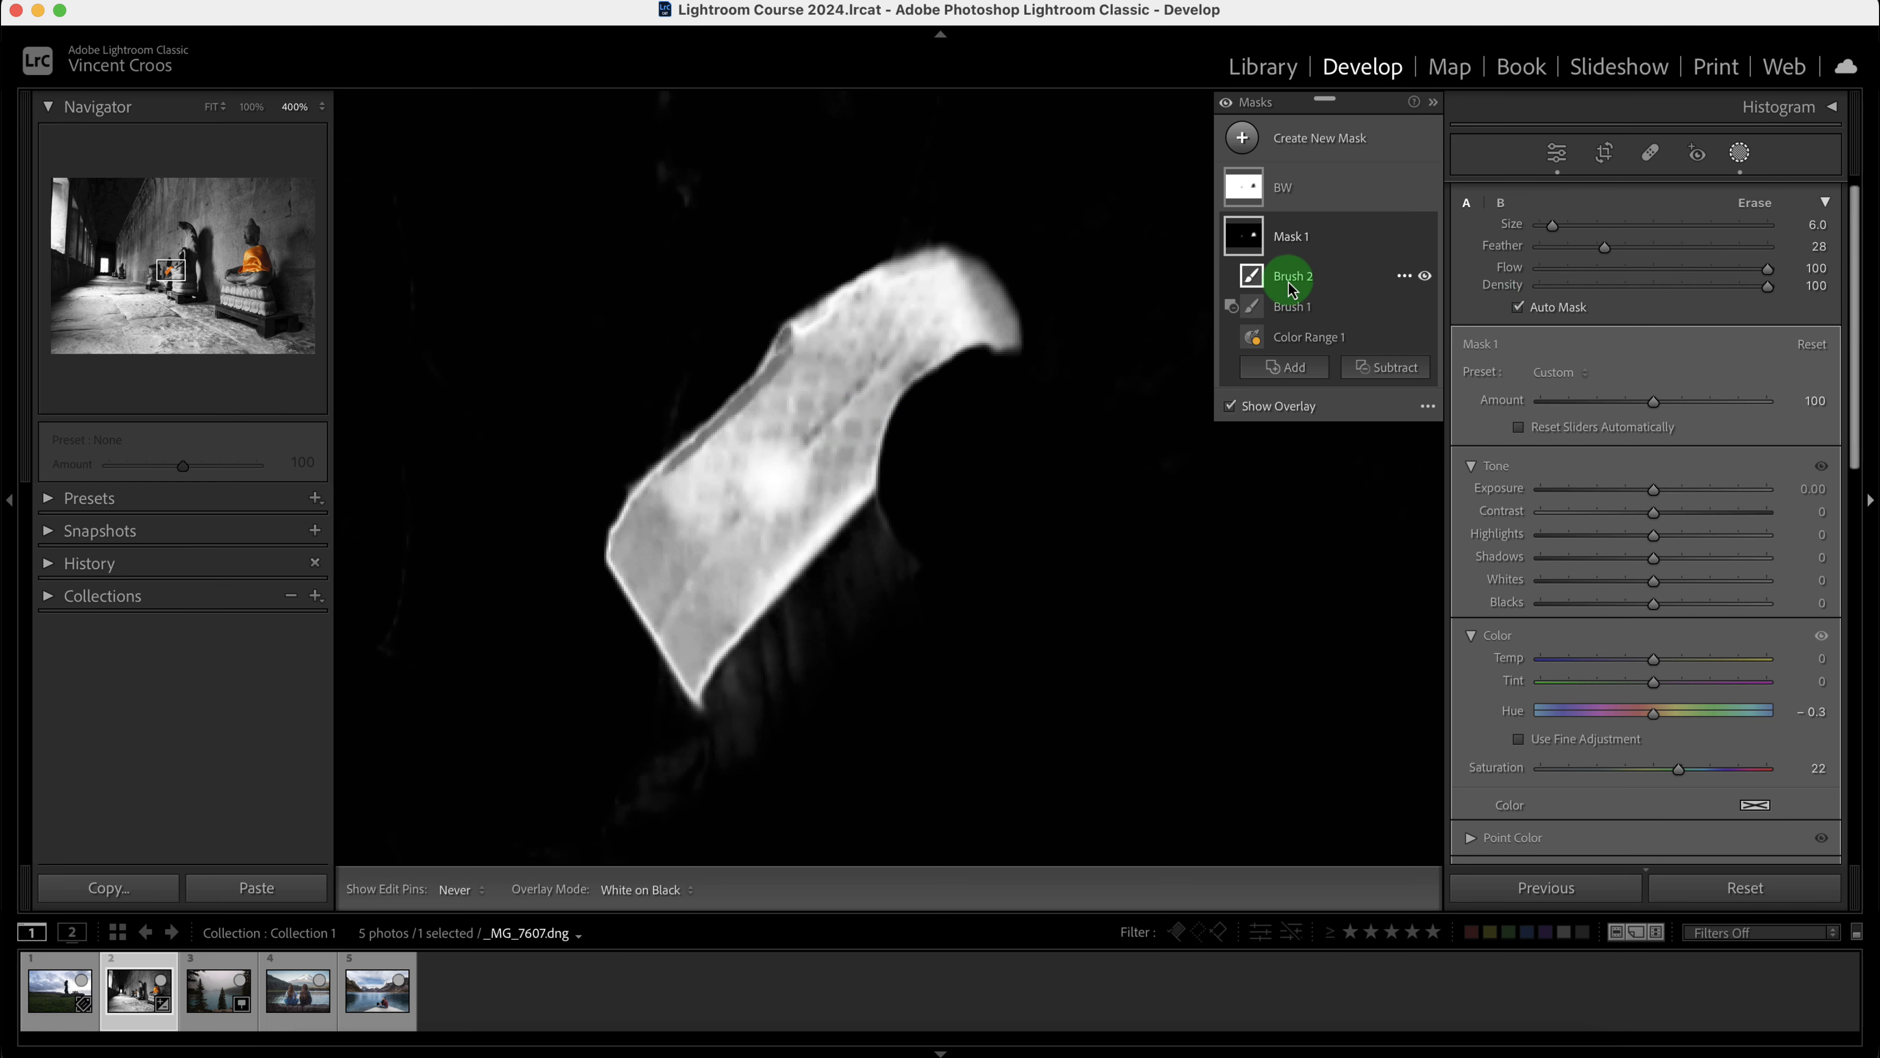
key([)
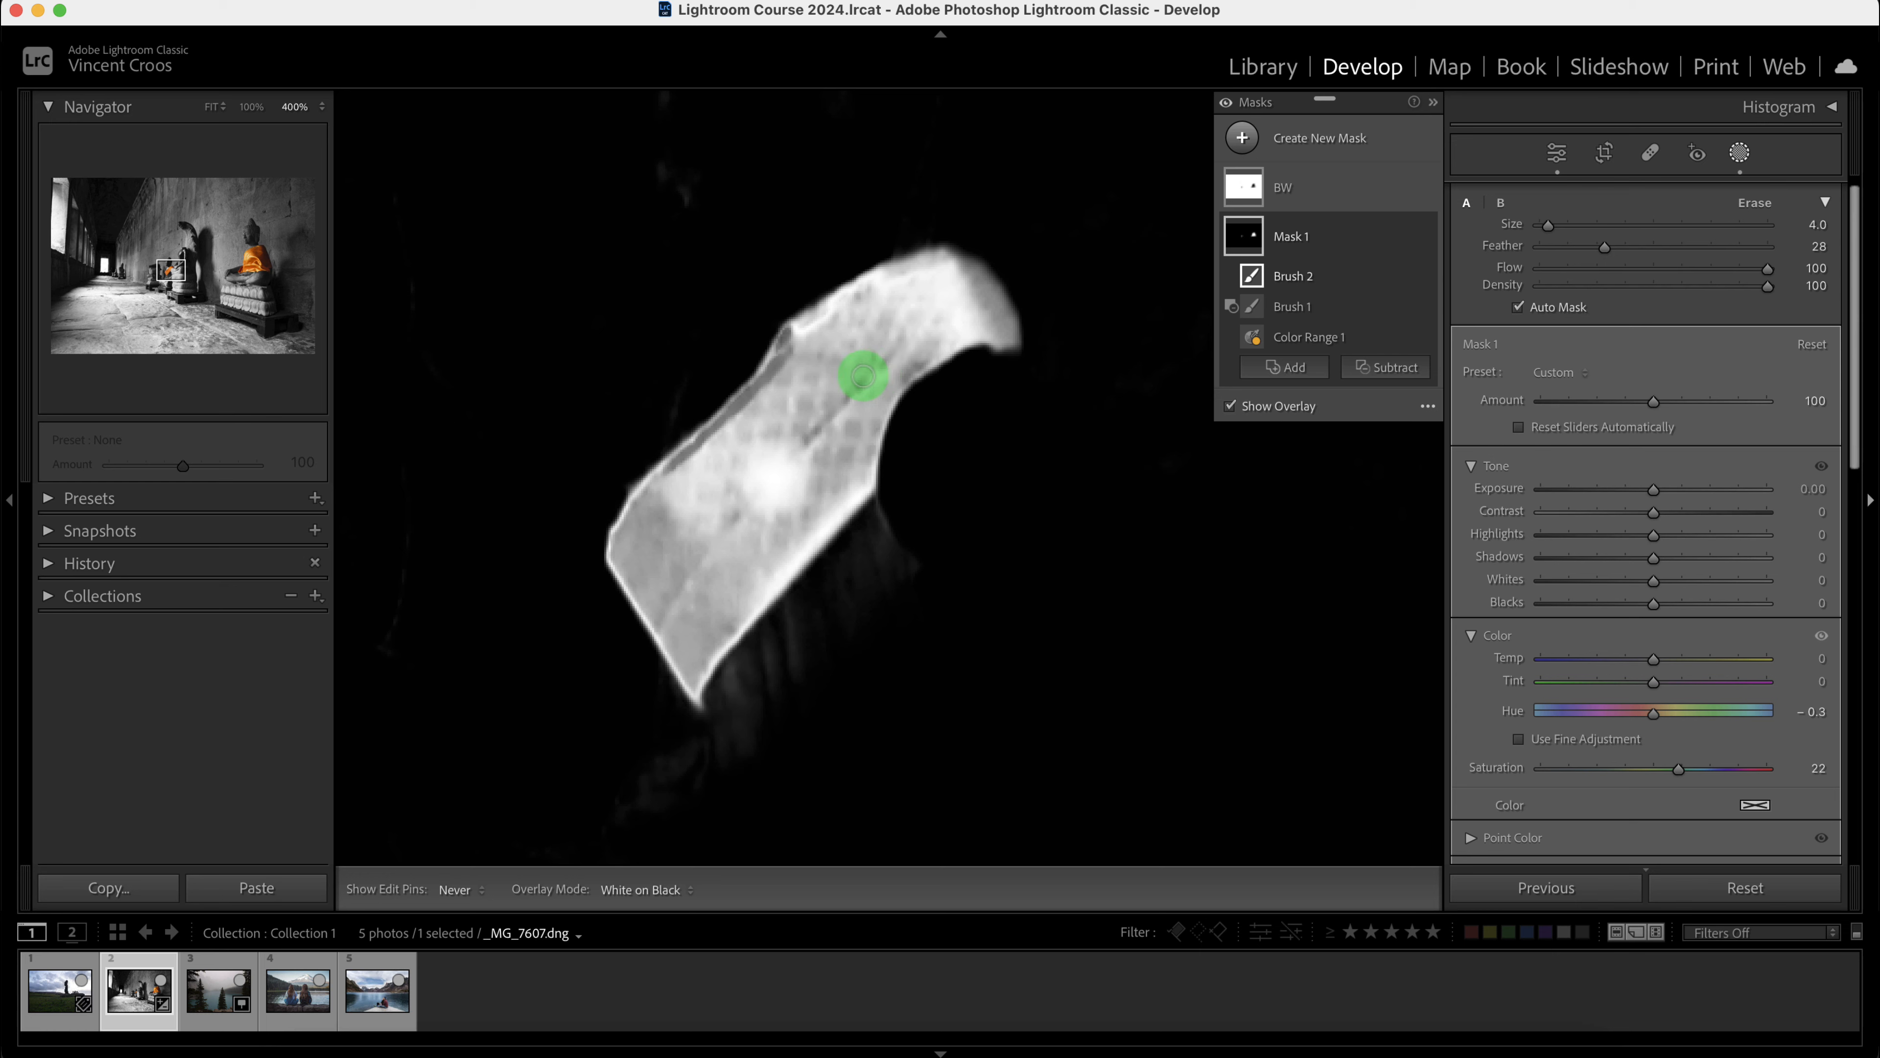
key(])
key(])
key(])
key(])
key(])
mouse_move(786, 475)
mouse_down()
mouse_move(705, 537)
mouse_move(801, 516)
mouse_move(756, 559)
mouse_move(686, 571)
mouse_move(663, 520)
mouse_move(663, 608)
mouse_move(827, 387)
mouse_move(813, 437)
mouse_up()
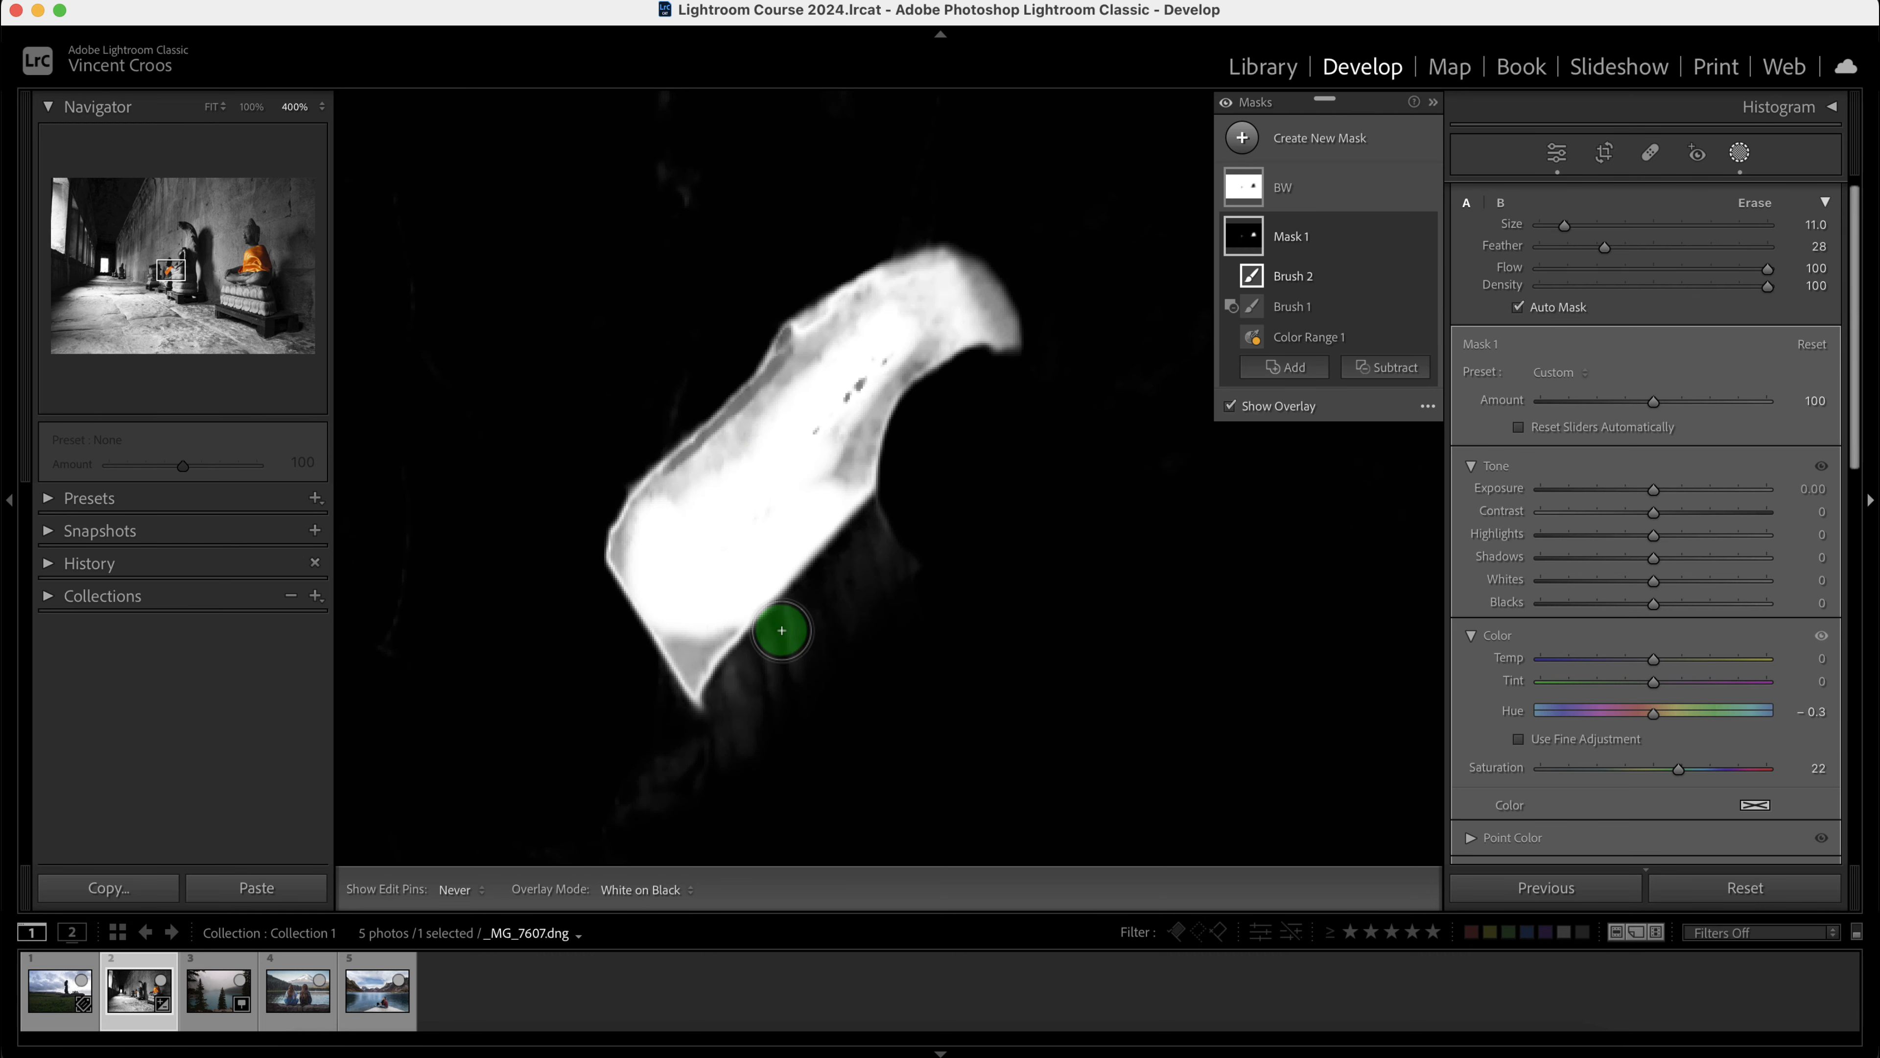
mouse_move(775, 420)
mouse_down()
mouse_move(736, 477)
mouse_move(848, 360)
mouse_move(968, 296)
mouse_move(890, 368)
mouse_move(850, 458)
mouse_move(867, 367)
mouse_move(915, 344)
mouse_move(912, 360)
mouse_move(808, 366)
mouse_move(682, 478)
mouse_move(791, 355)
mouse_move(772, 453)
mouse_move(820, 403)
mouse_move(777, 432)
mouse_up()
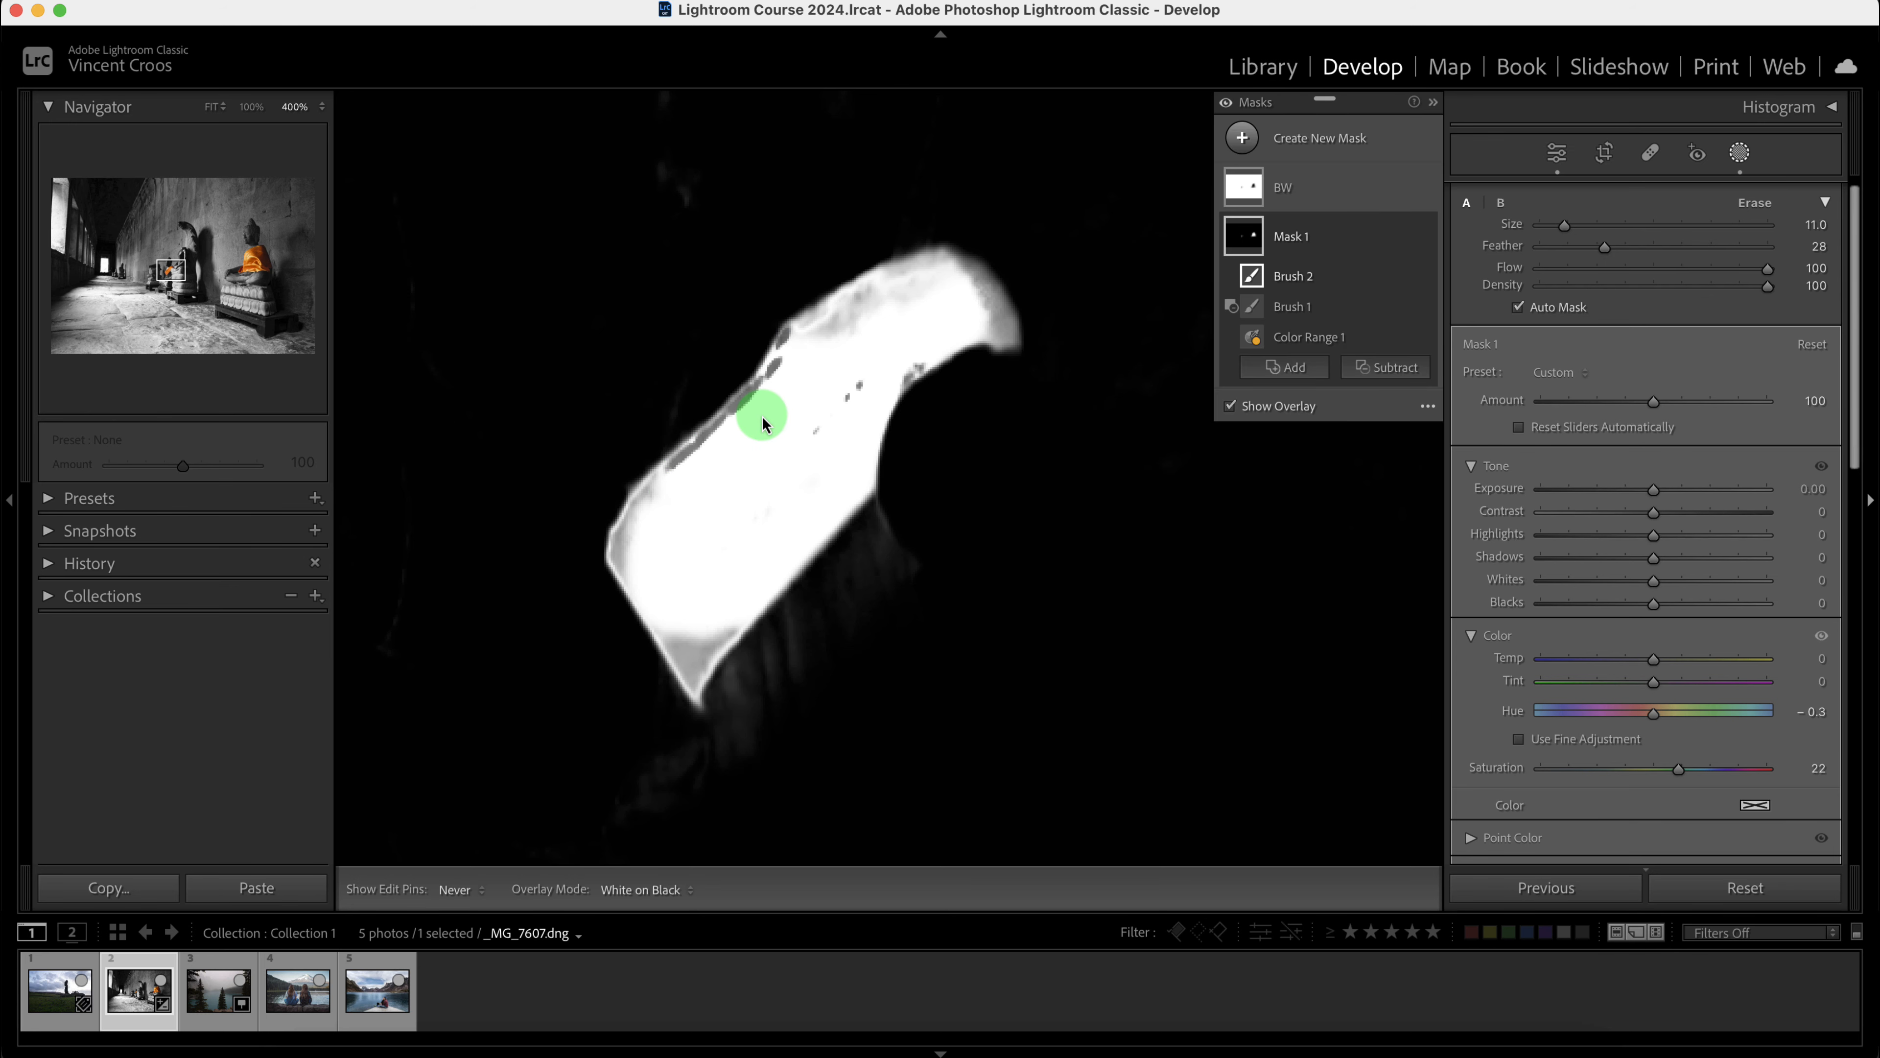
- Hide the mask overlay on the fitted photo and set Mask 1's Saturation to 16
key(z)
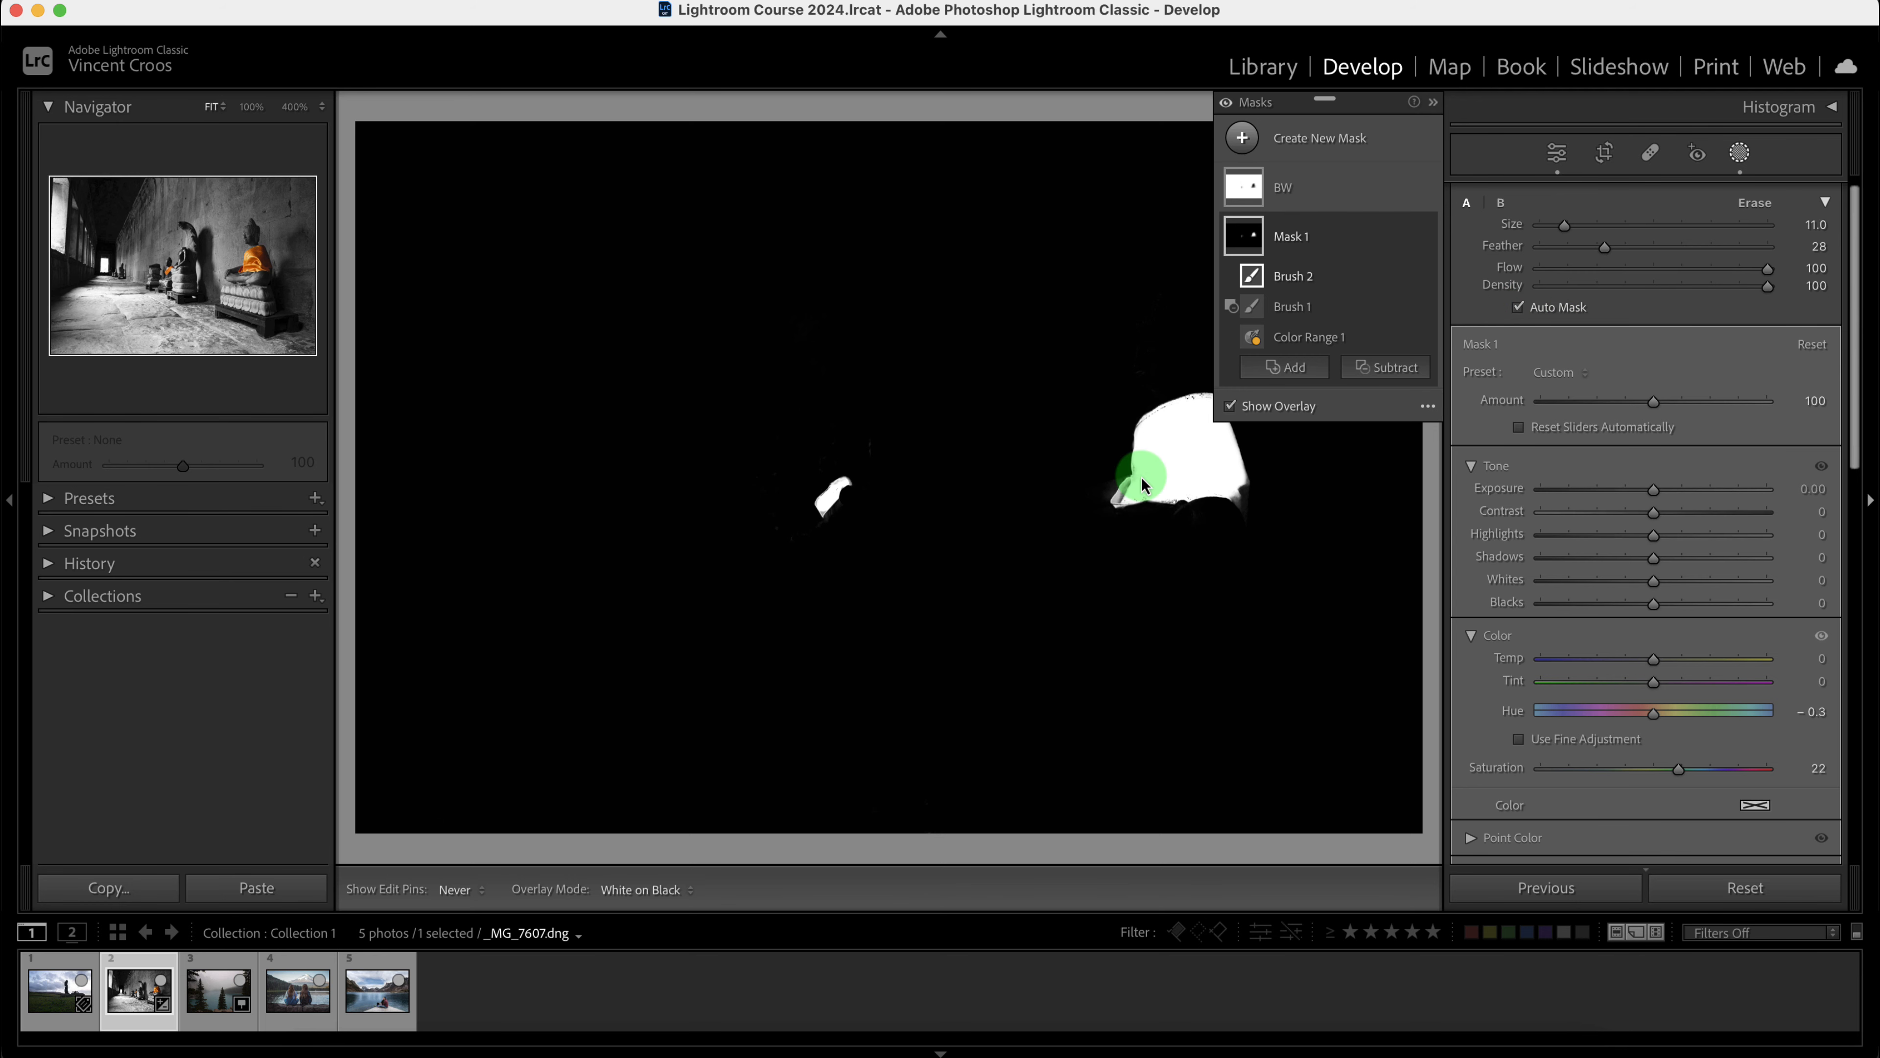
key(o)
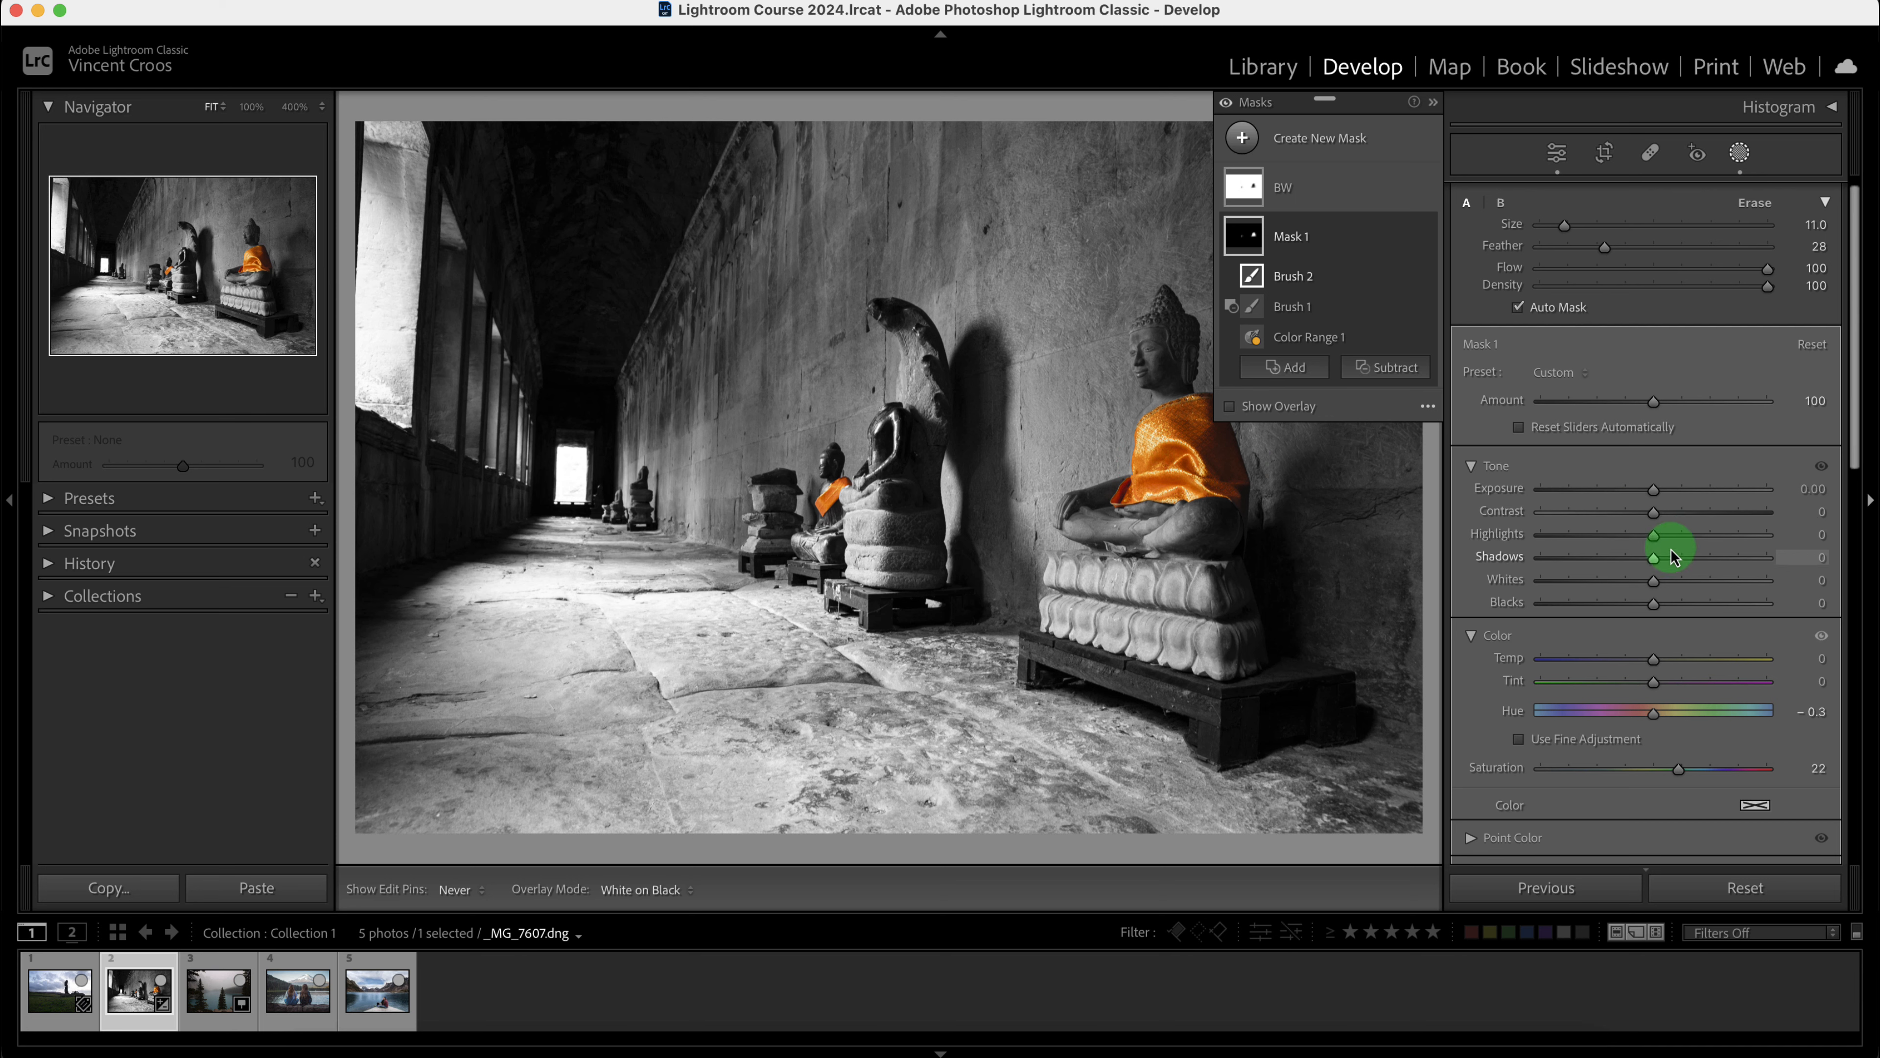
mouse_move(1858, 426)
mouse_down()
mouse_move(1855, 559)
mouse_move(1869, 342)
mouse_move(1851, 408)
mouse_up()
drag(1678, 773, 1674, 781)
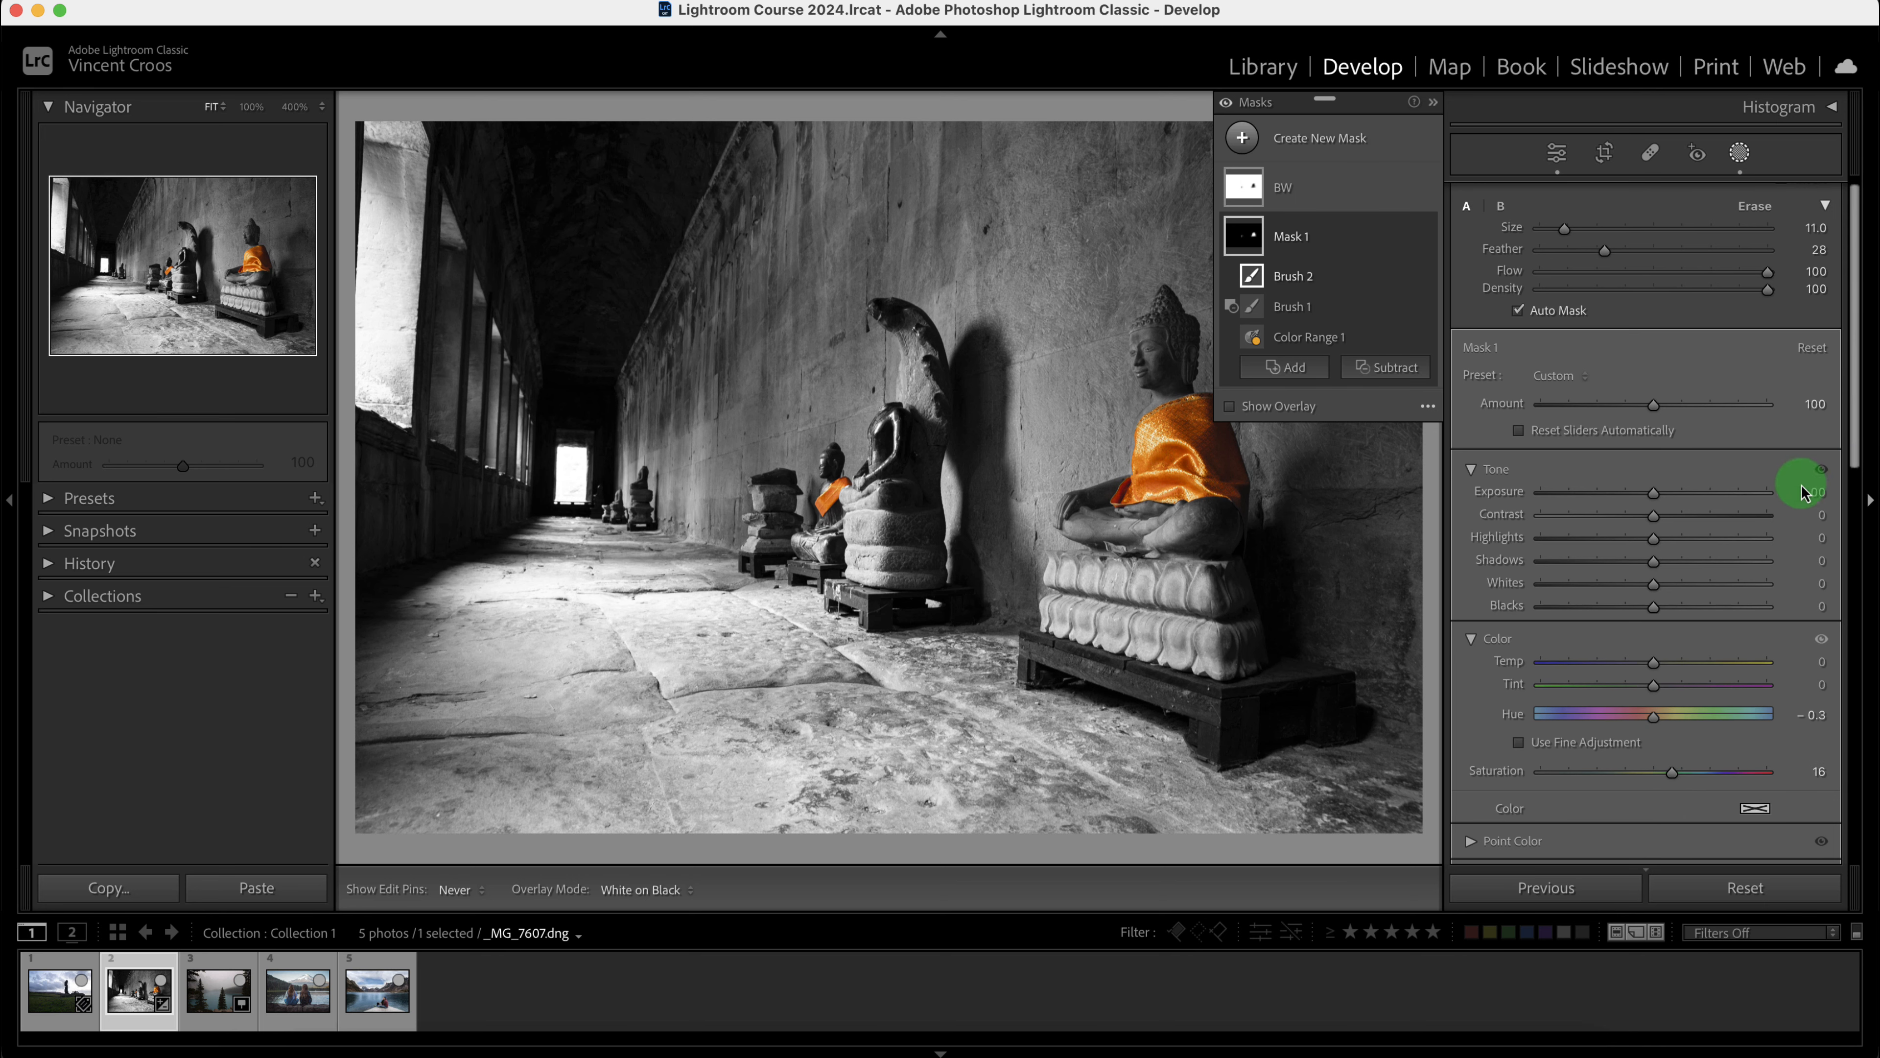
- Add a Highlight Priority post-crop vignette with an Amount of -14
drag(1860, 411, 1851, 763)
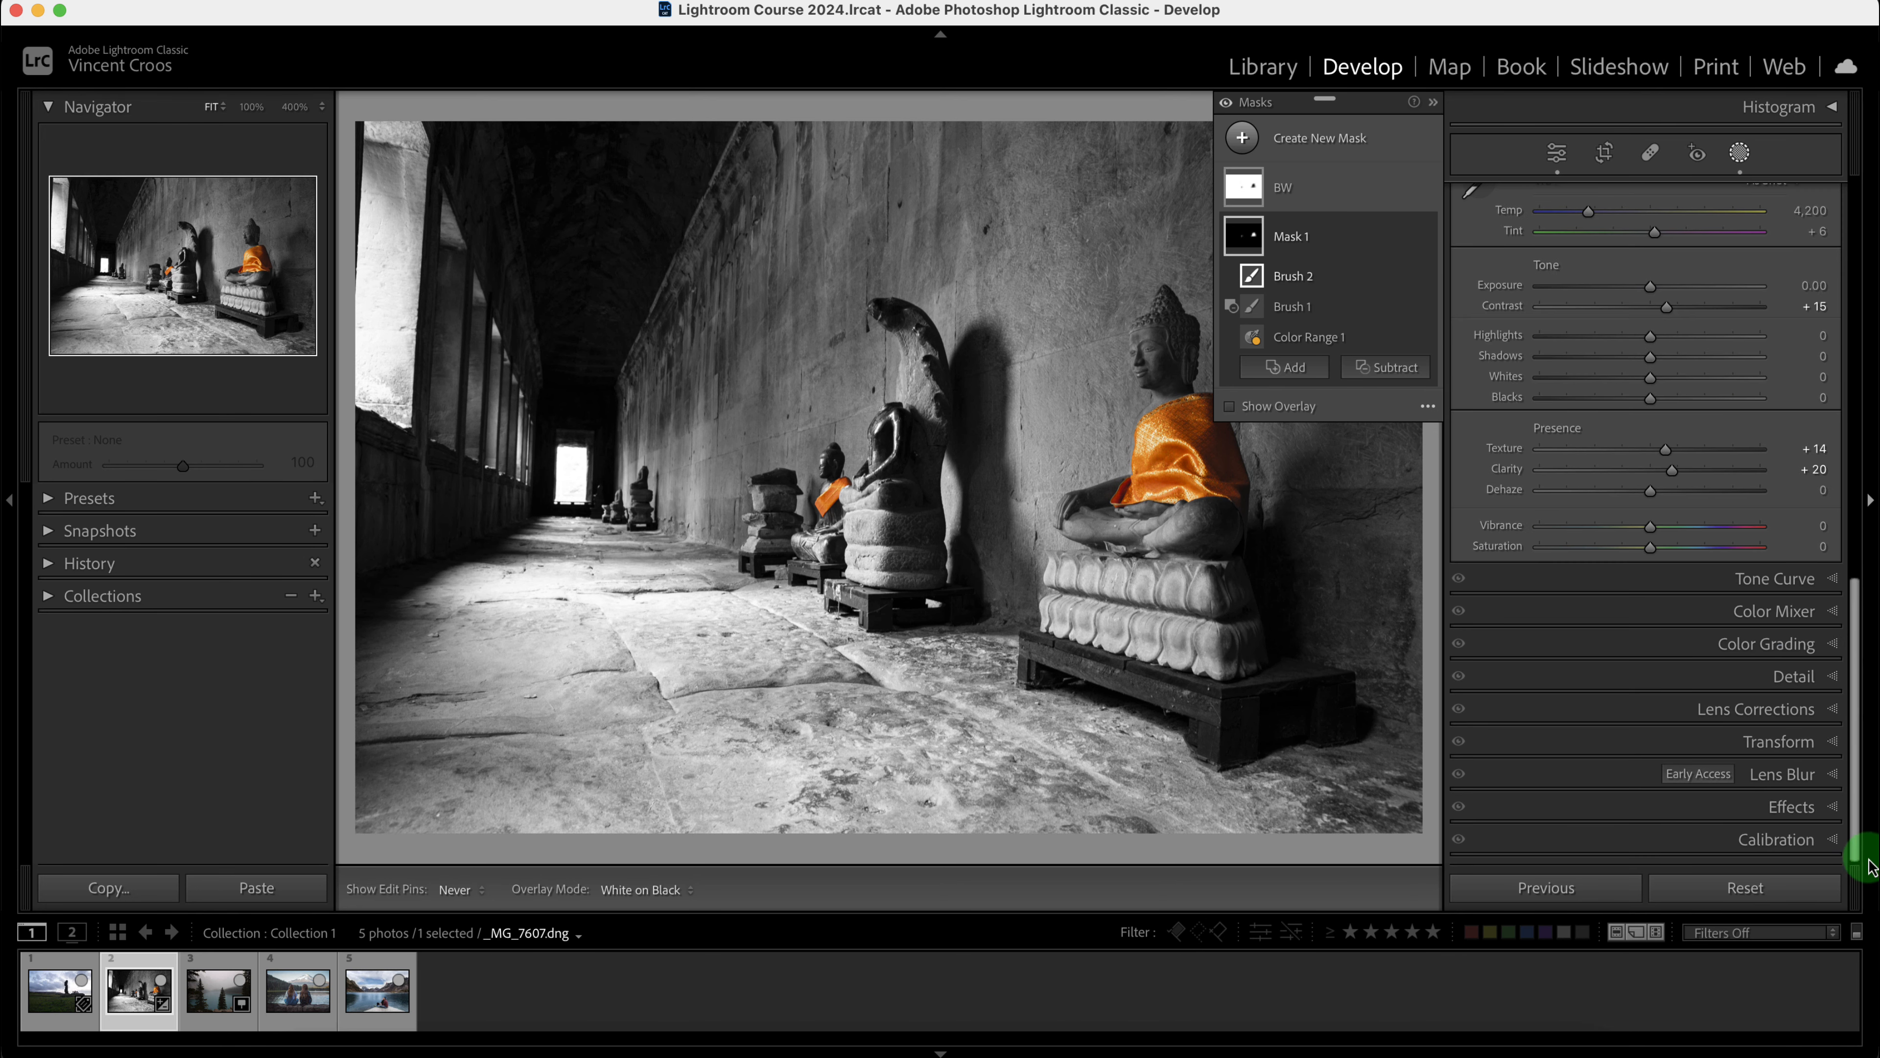
click(1834, 808)
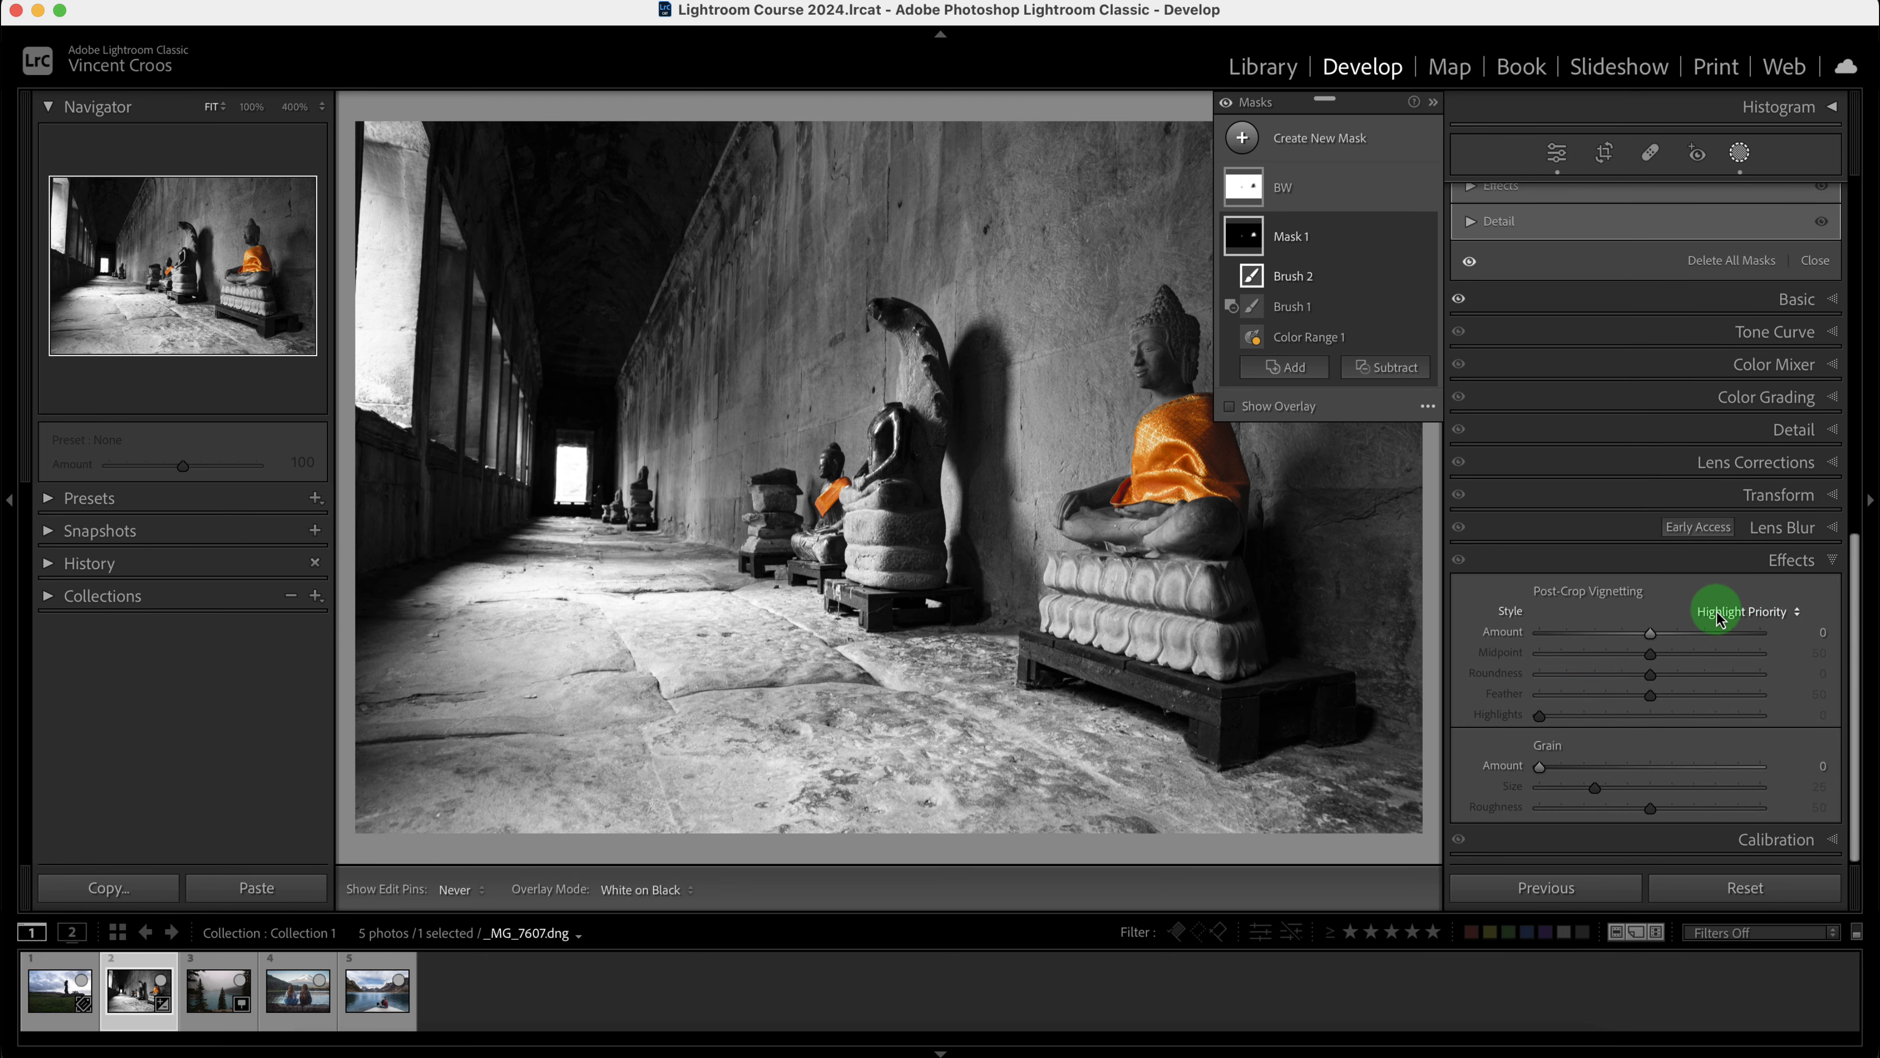
drag(1652, 637, 1632, 636)
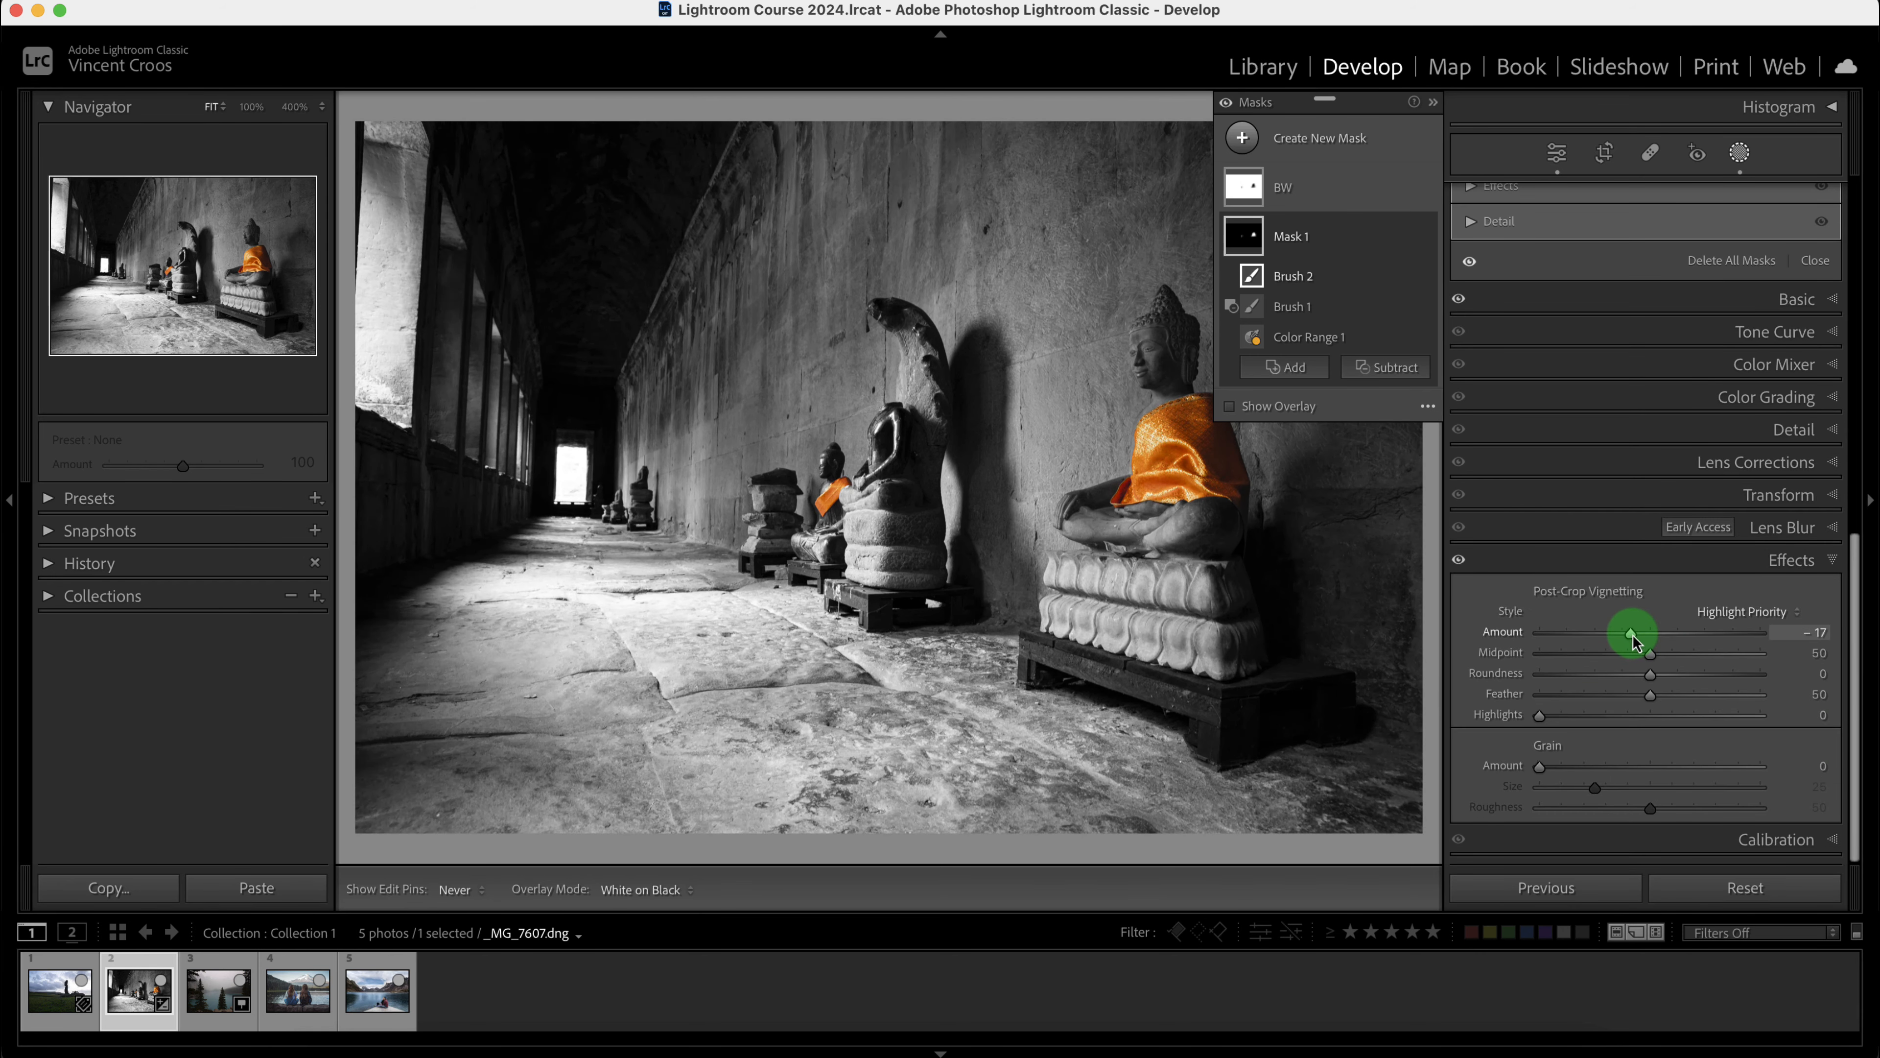
scroll(1843, 659, up, 5)
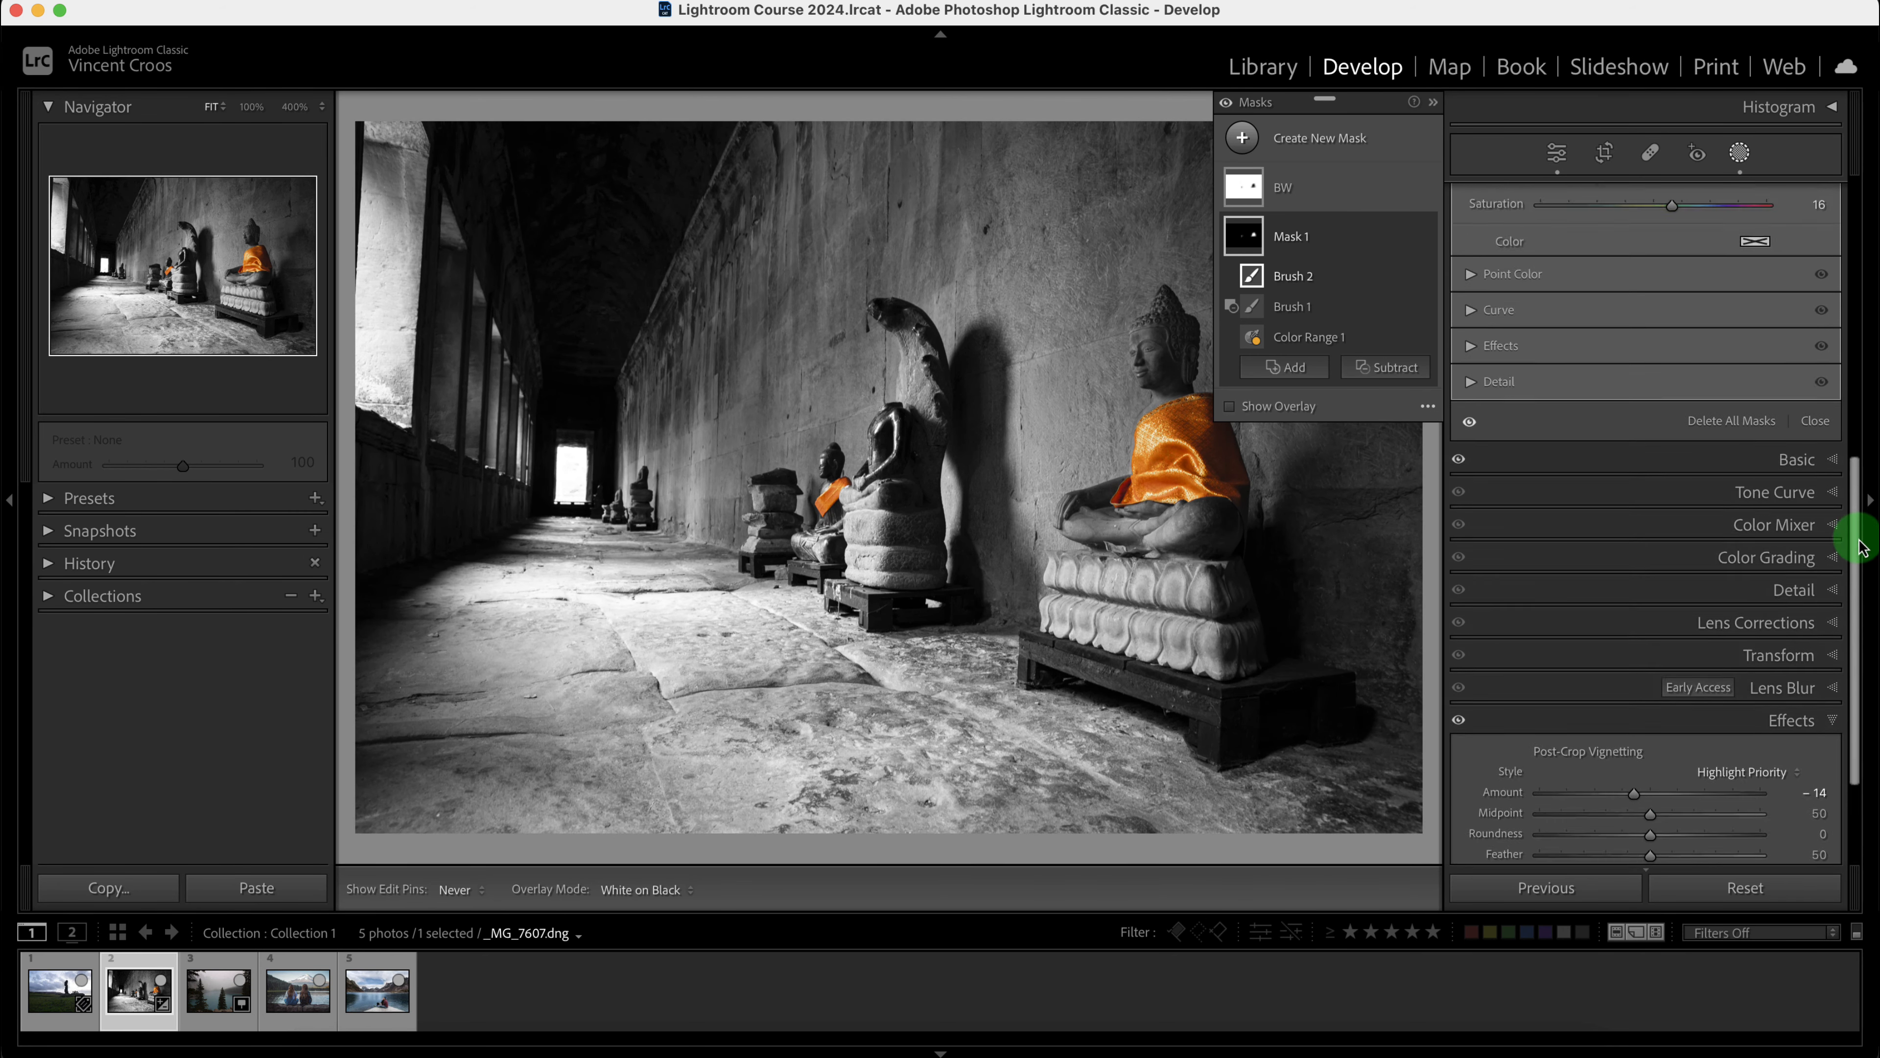
- Brighten the midtones with a point on the whole photo's tone curve at input 122, output 138
click(1827, 689)
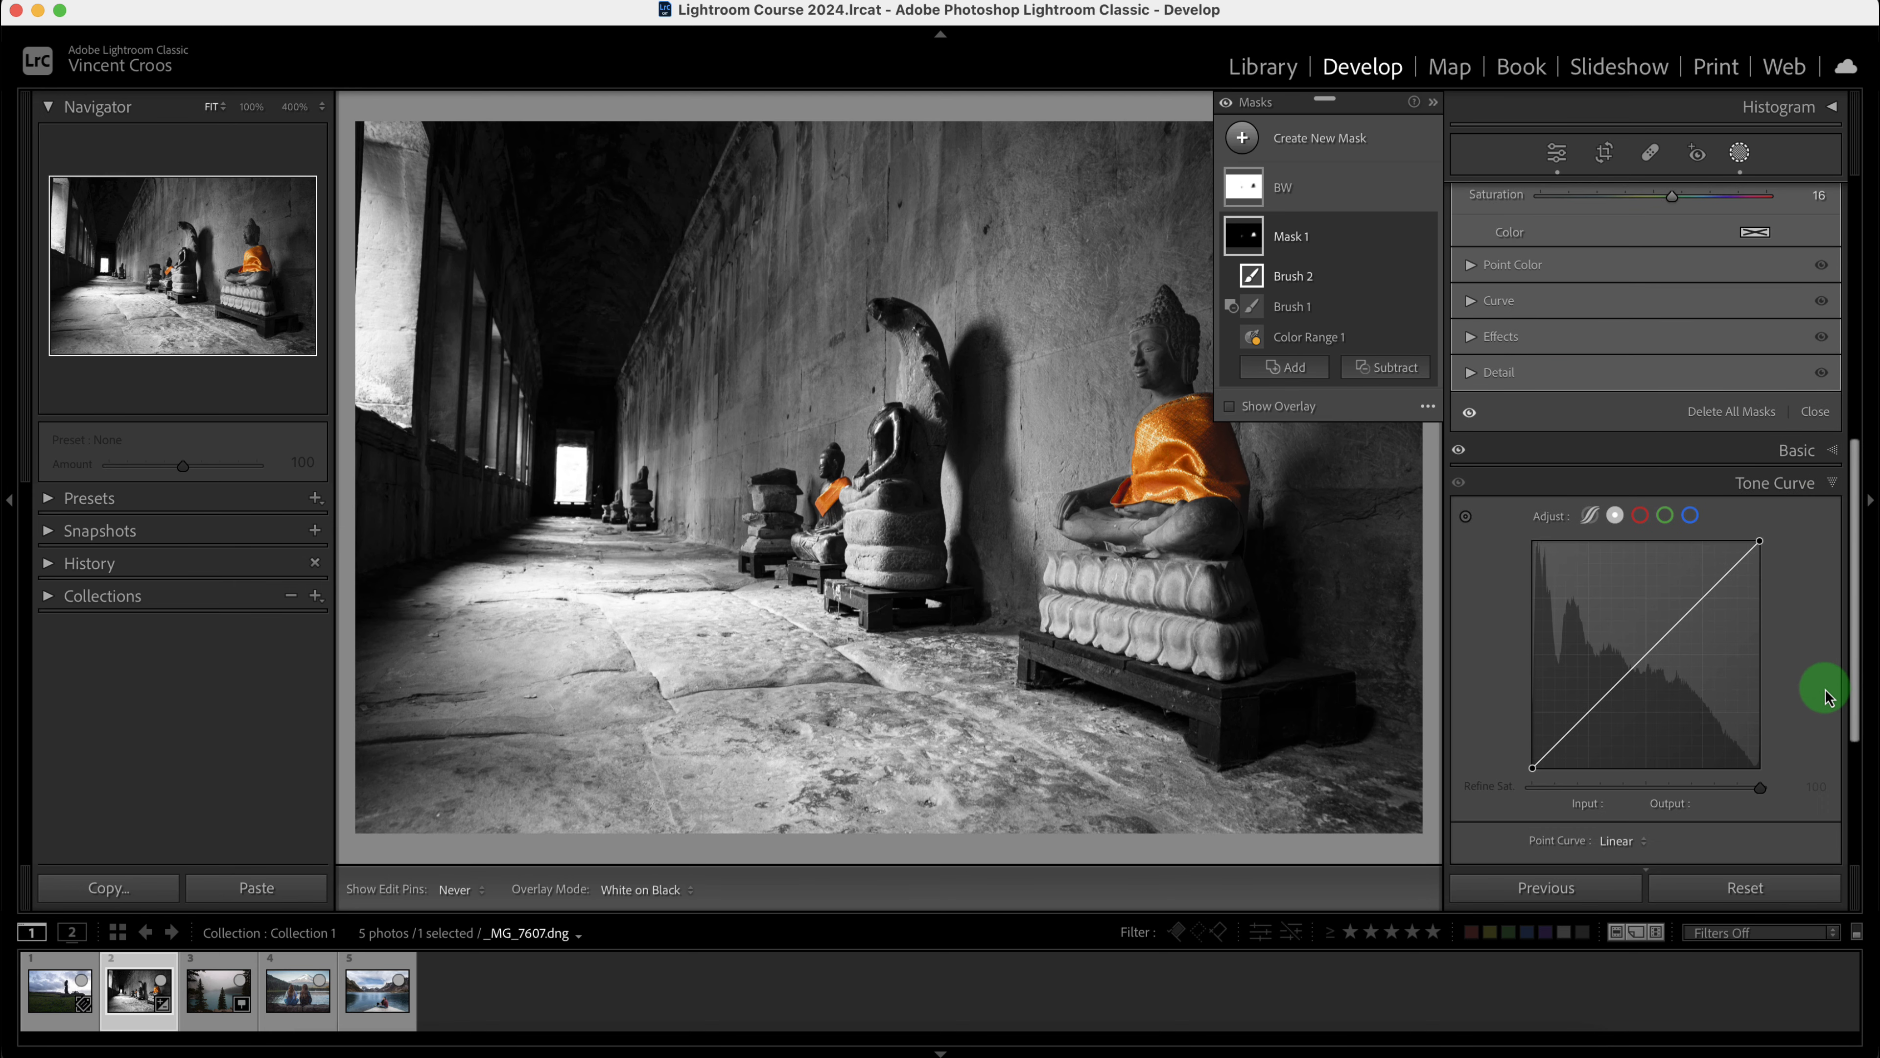
click(1640, 645)
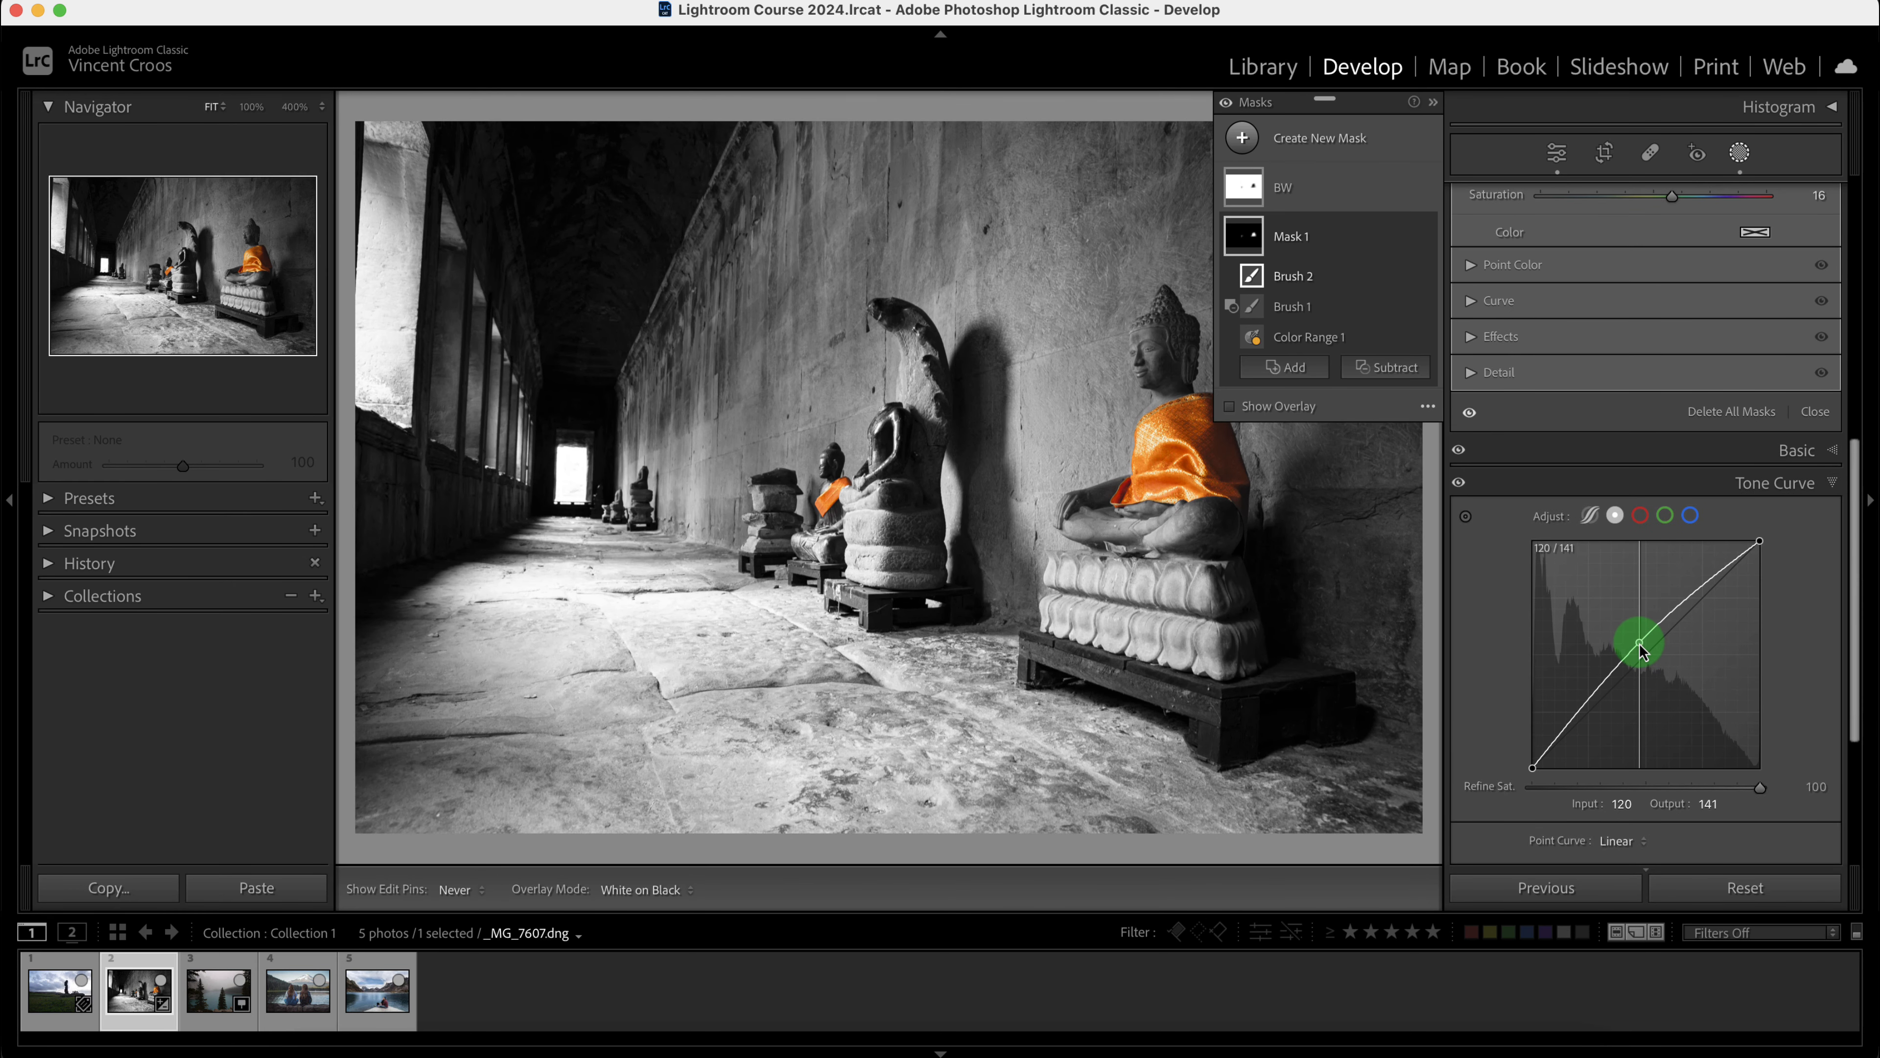
drag(1640, 645, 1641, 646)
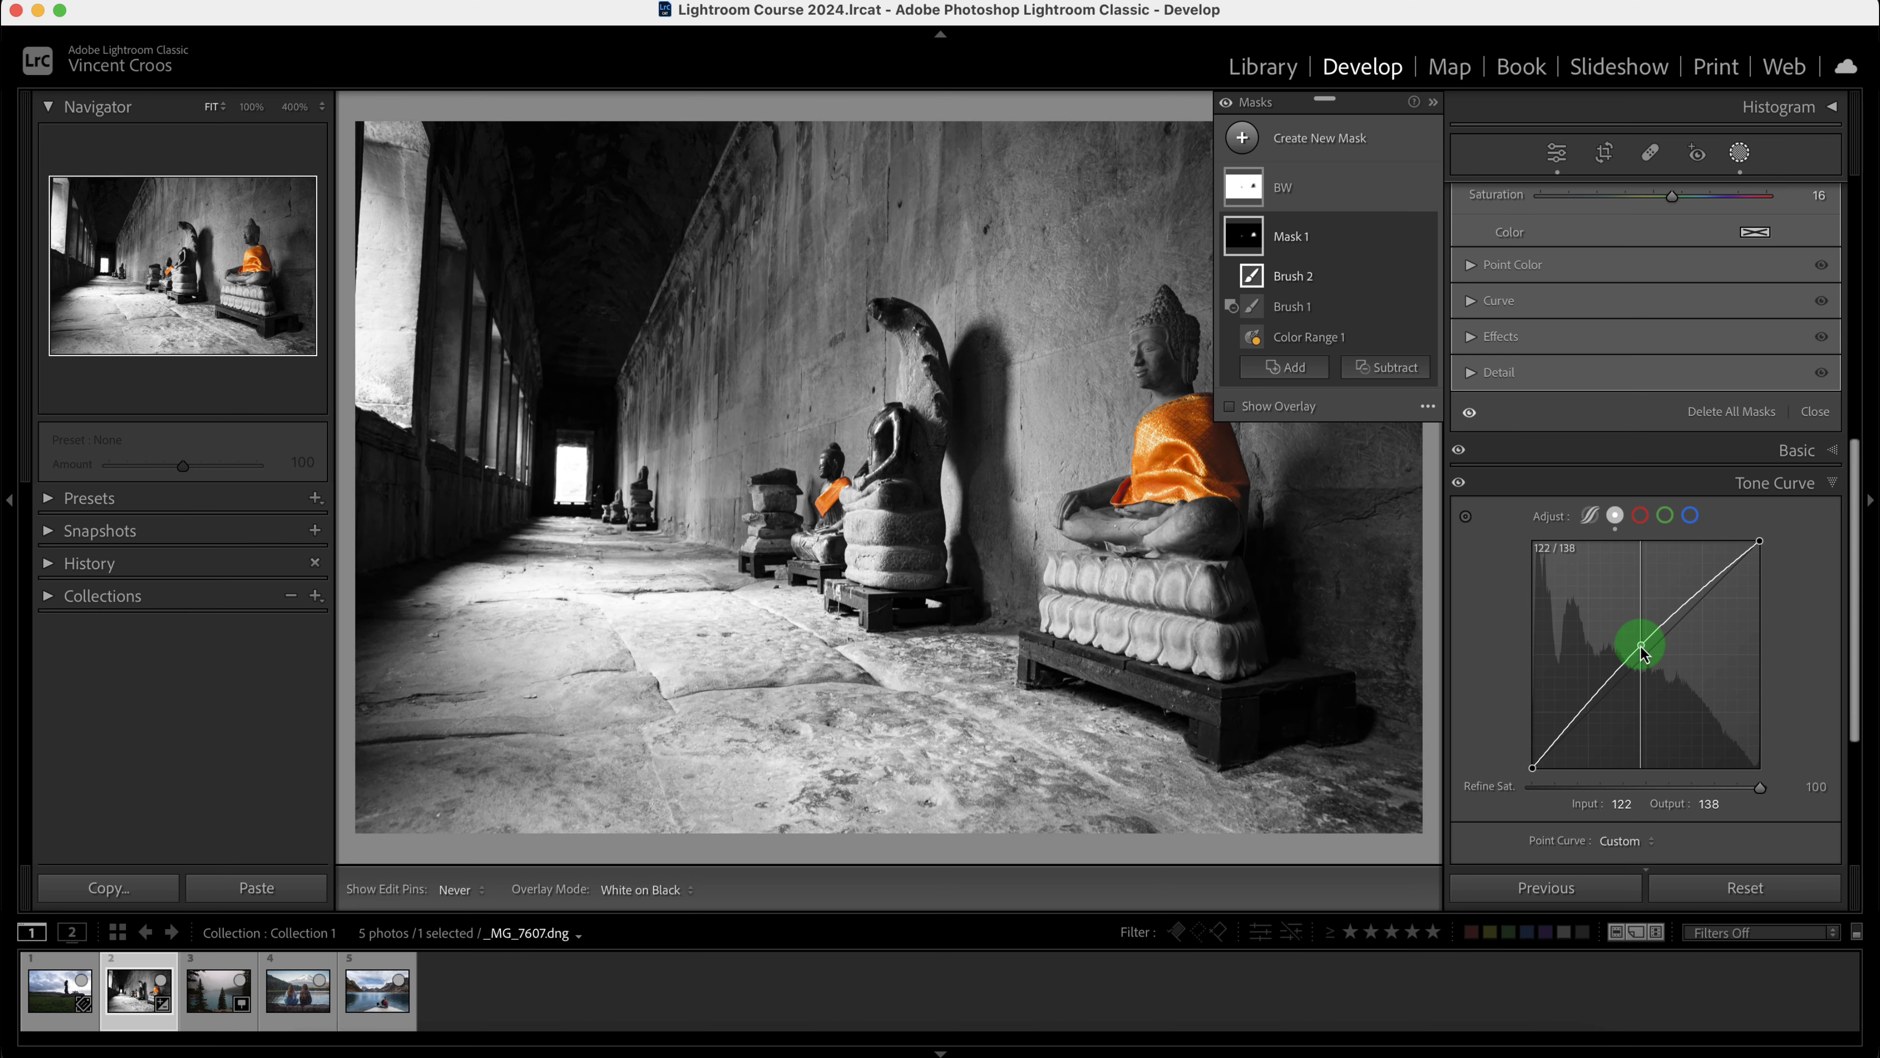
- Compare the edited photo with its original version
click(1435, 105)
key(backslash)
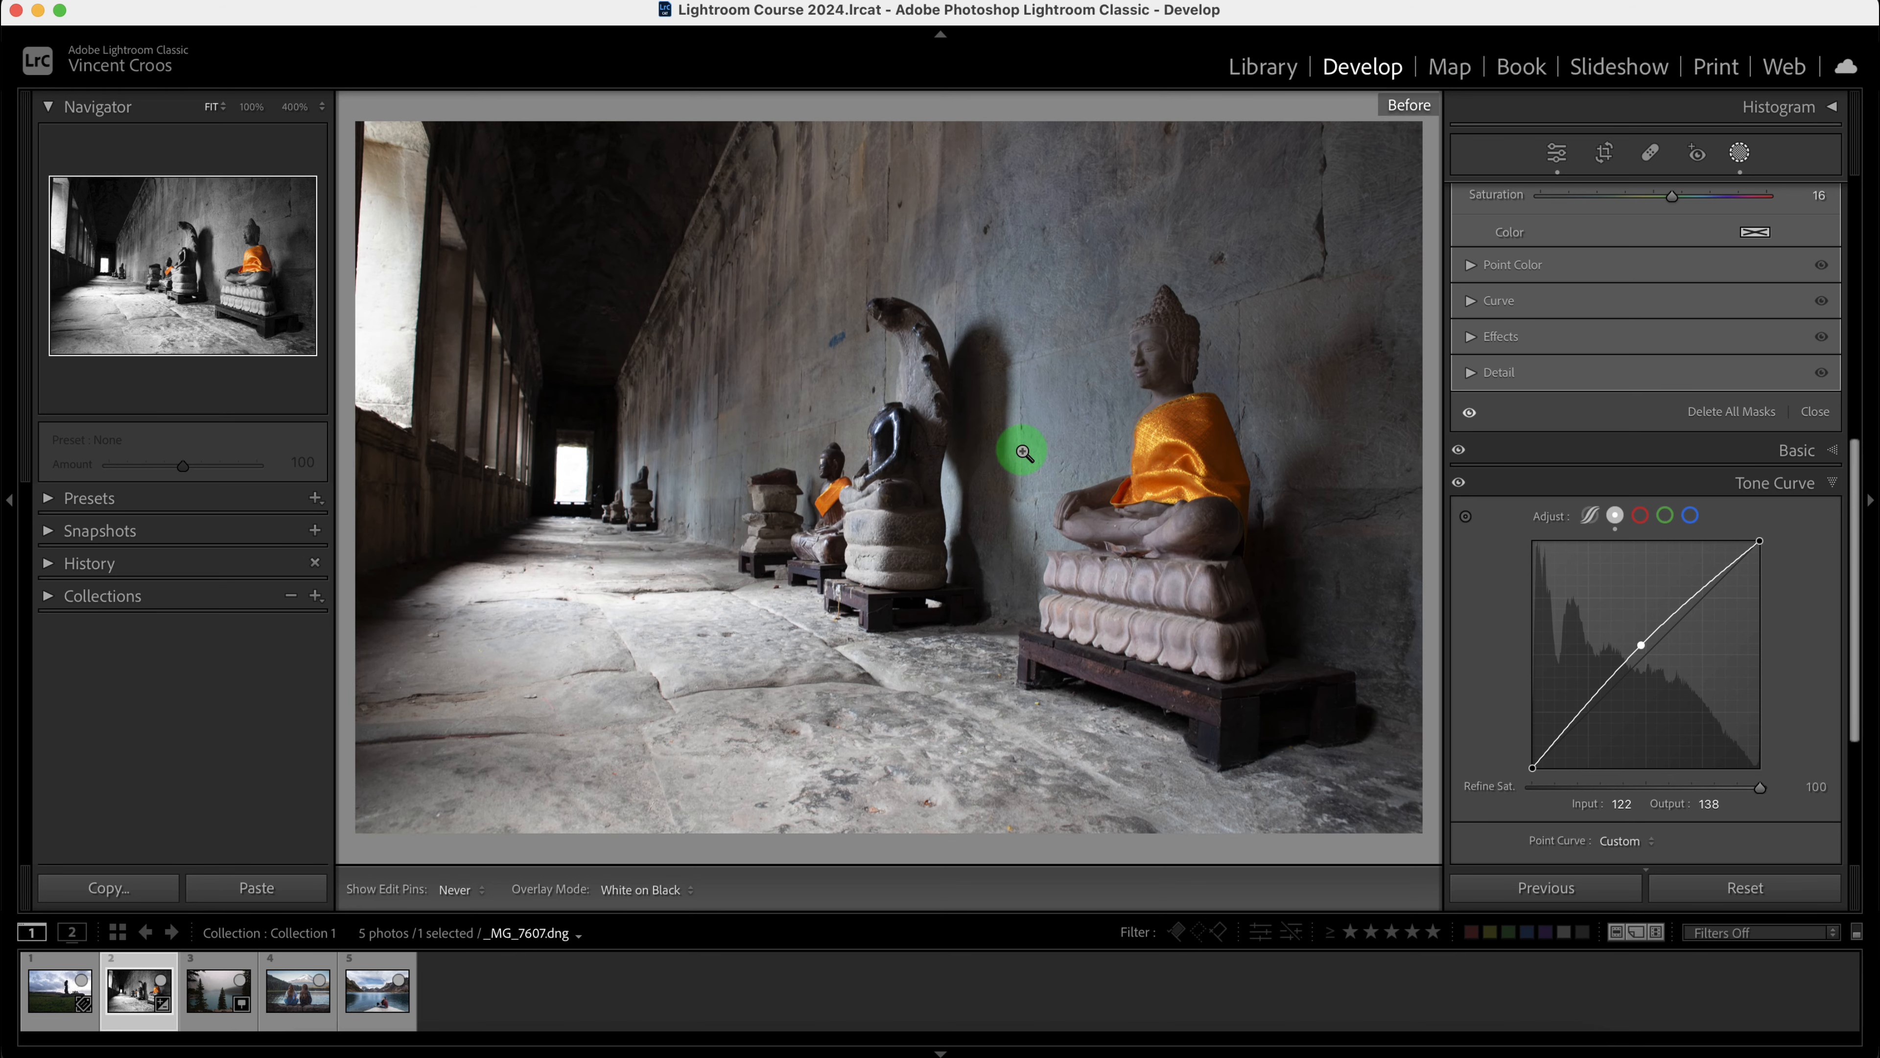
key(backslash)
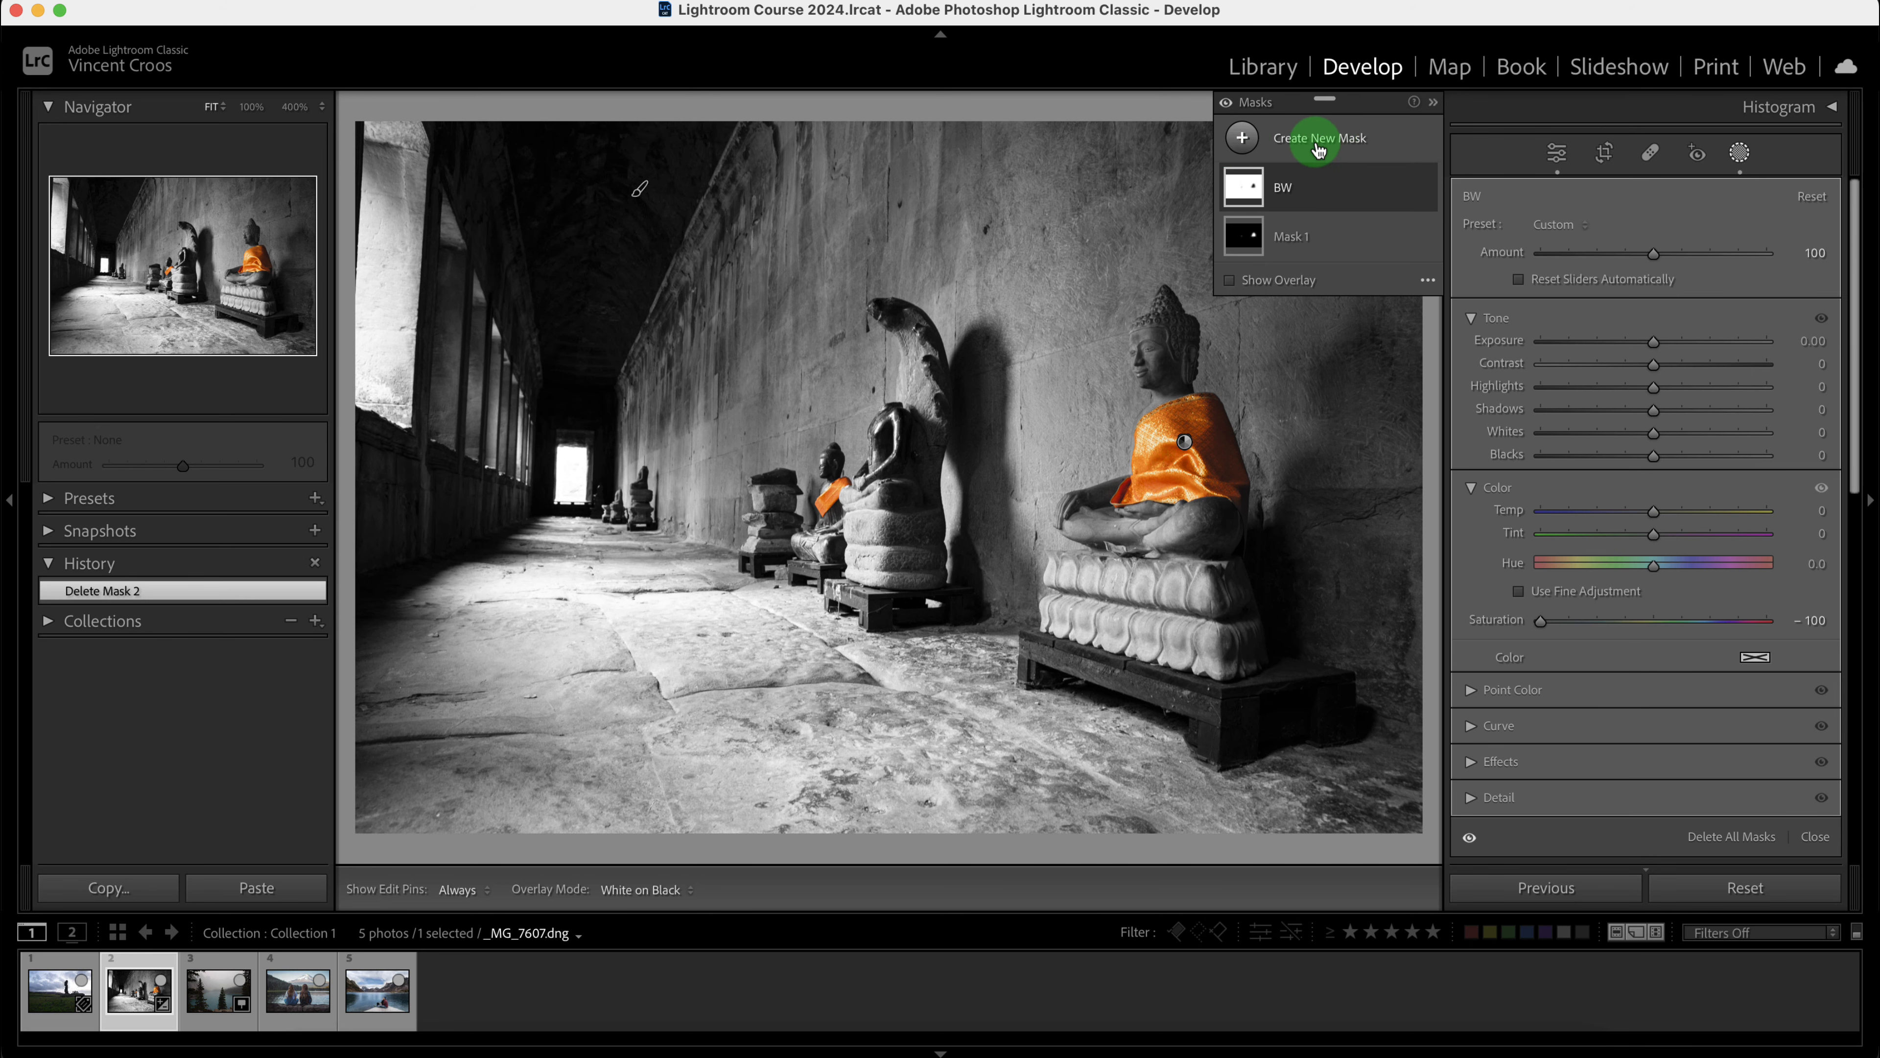
- Create a Luminance Range mask by sampling the bright wall beside the nearest window
click(1241, 143)
click(1385, 469)
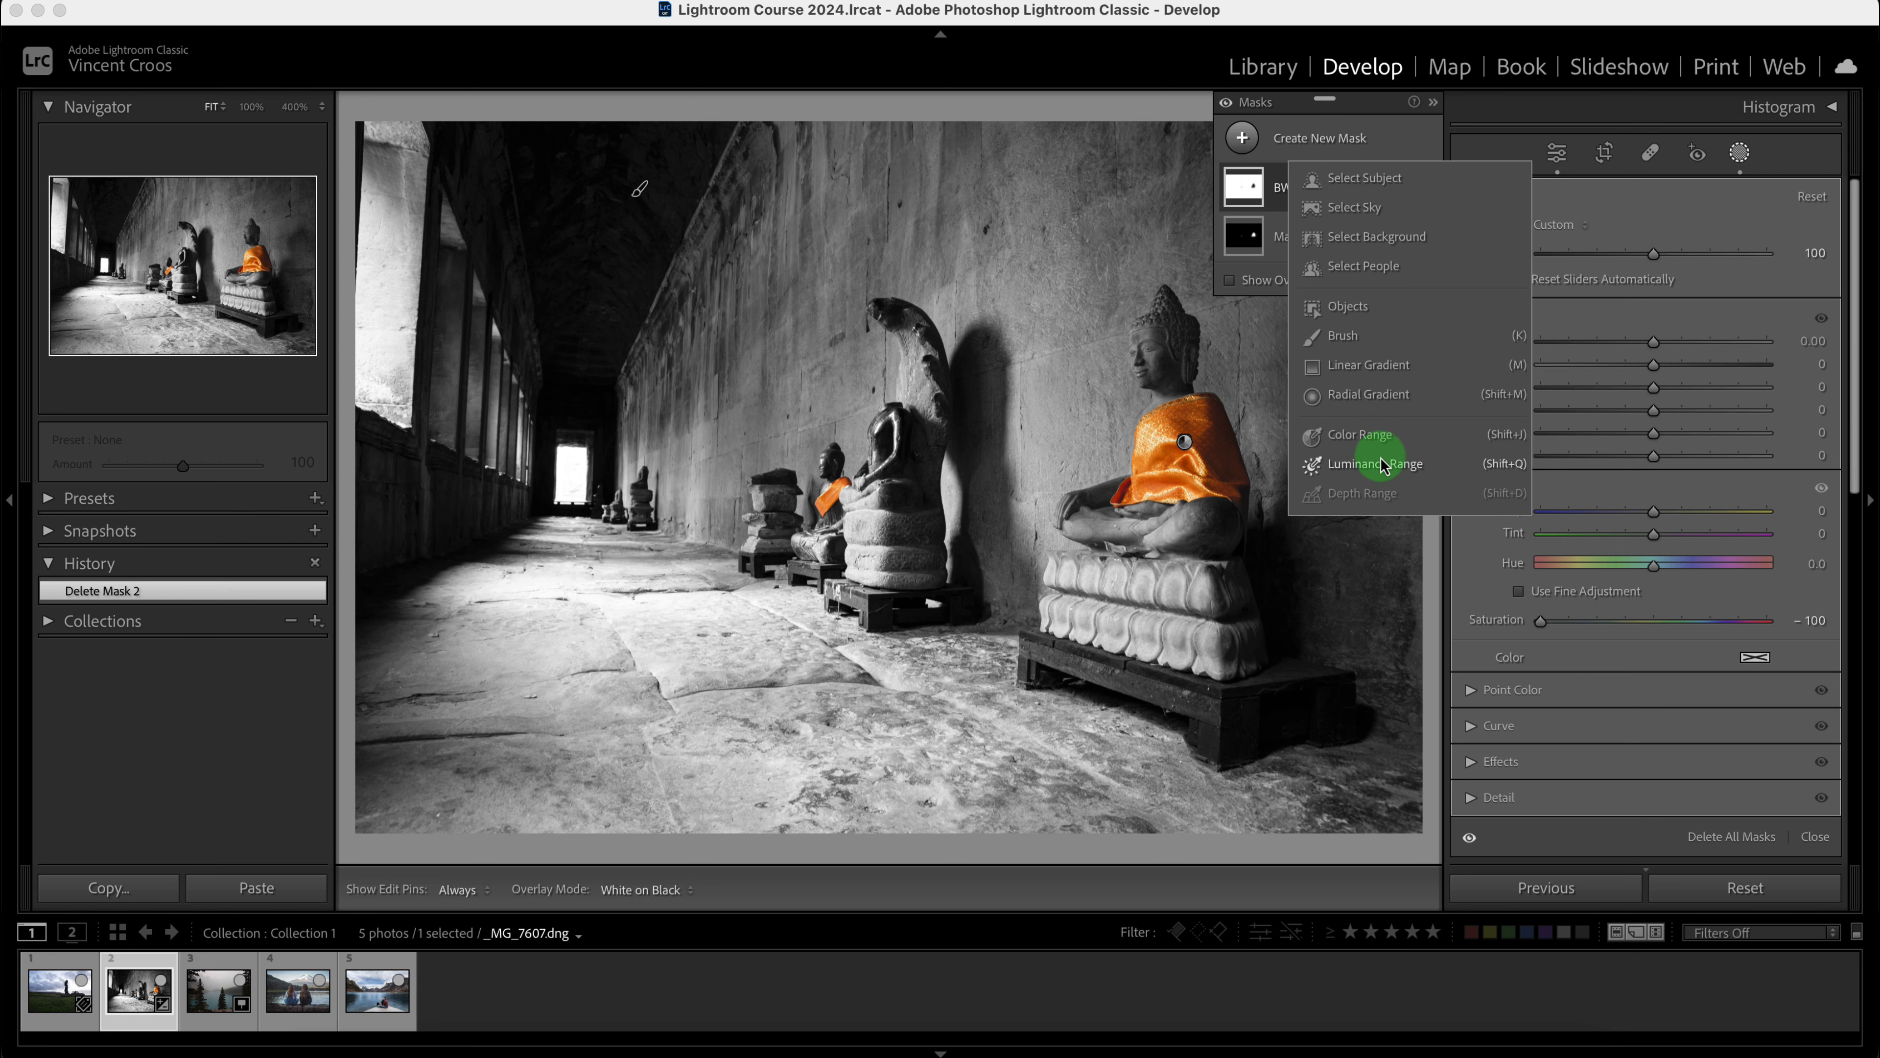
click(1316, 437)
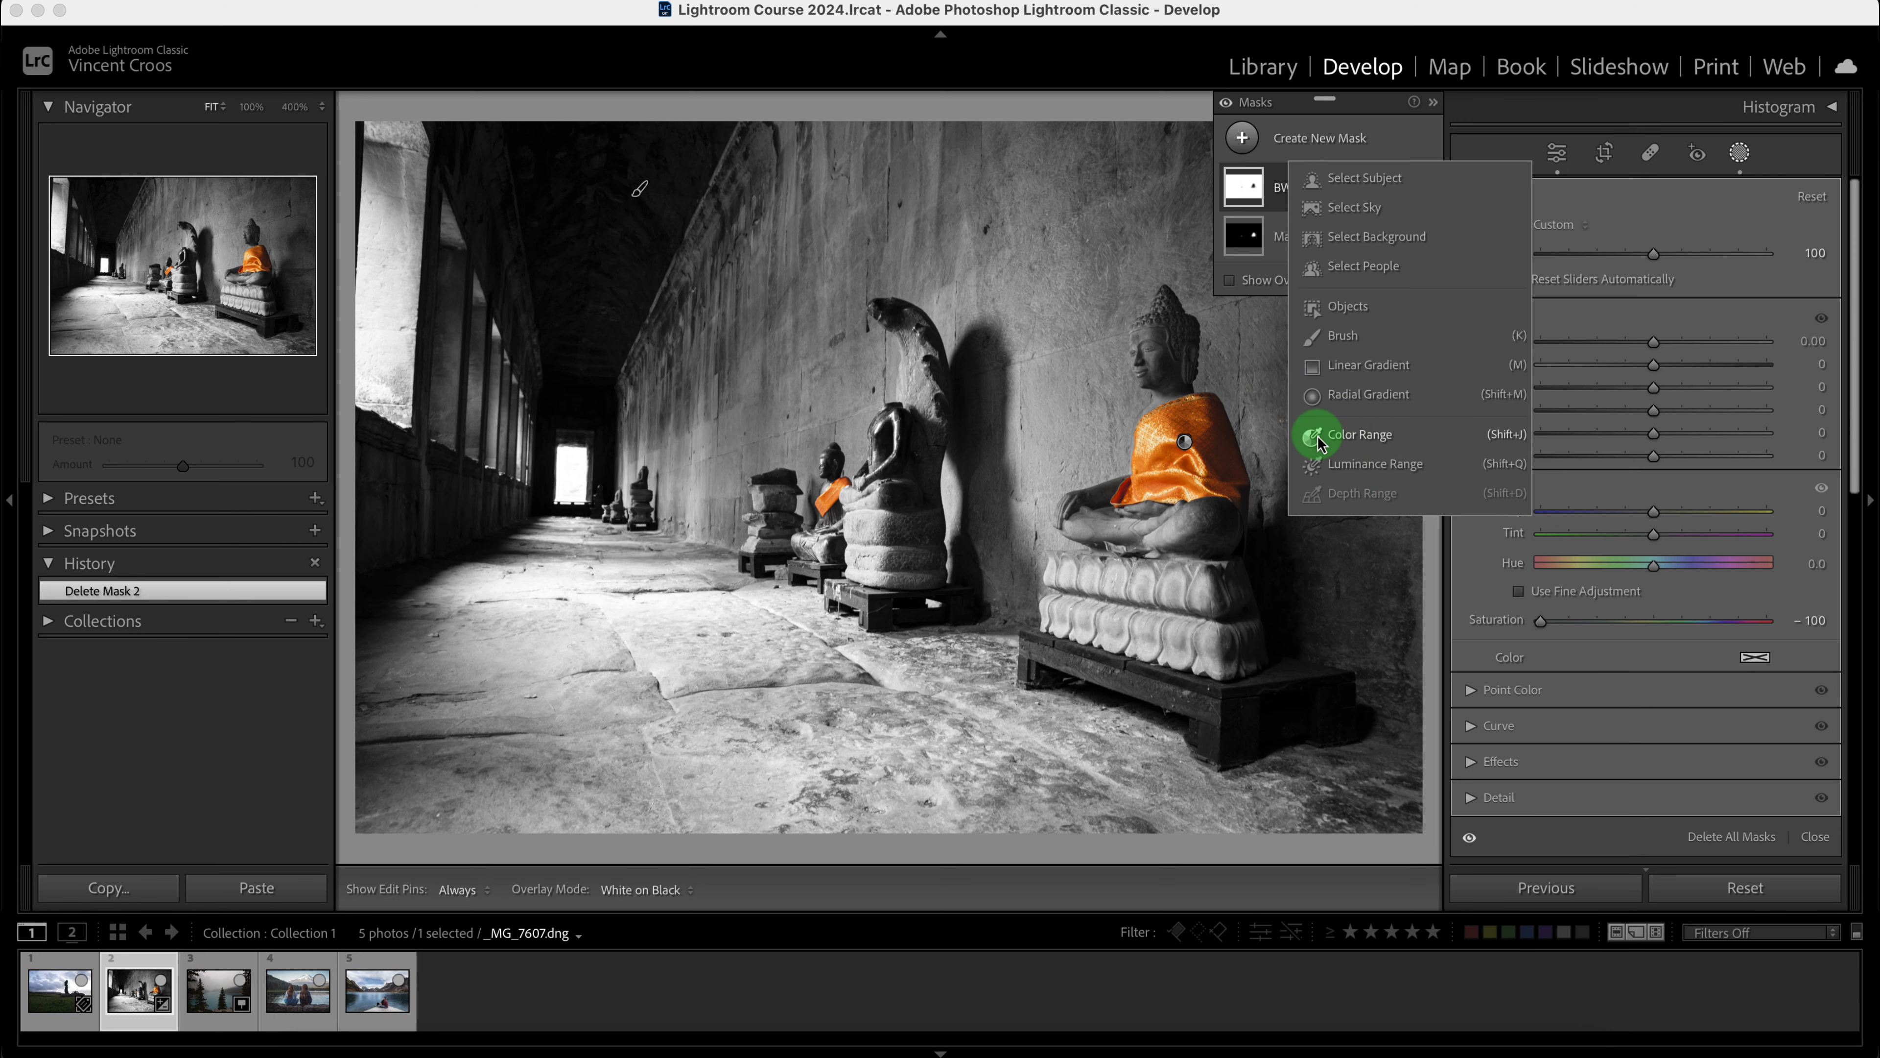
click(1364, 467)
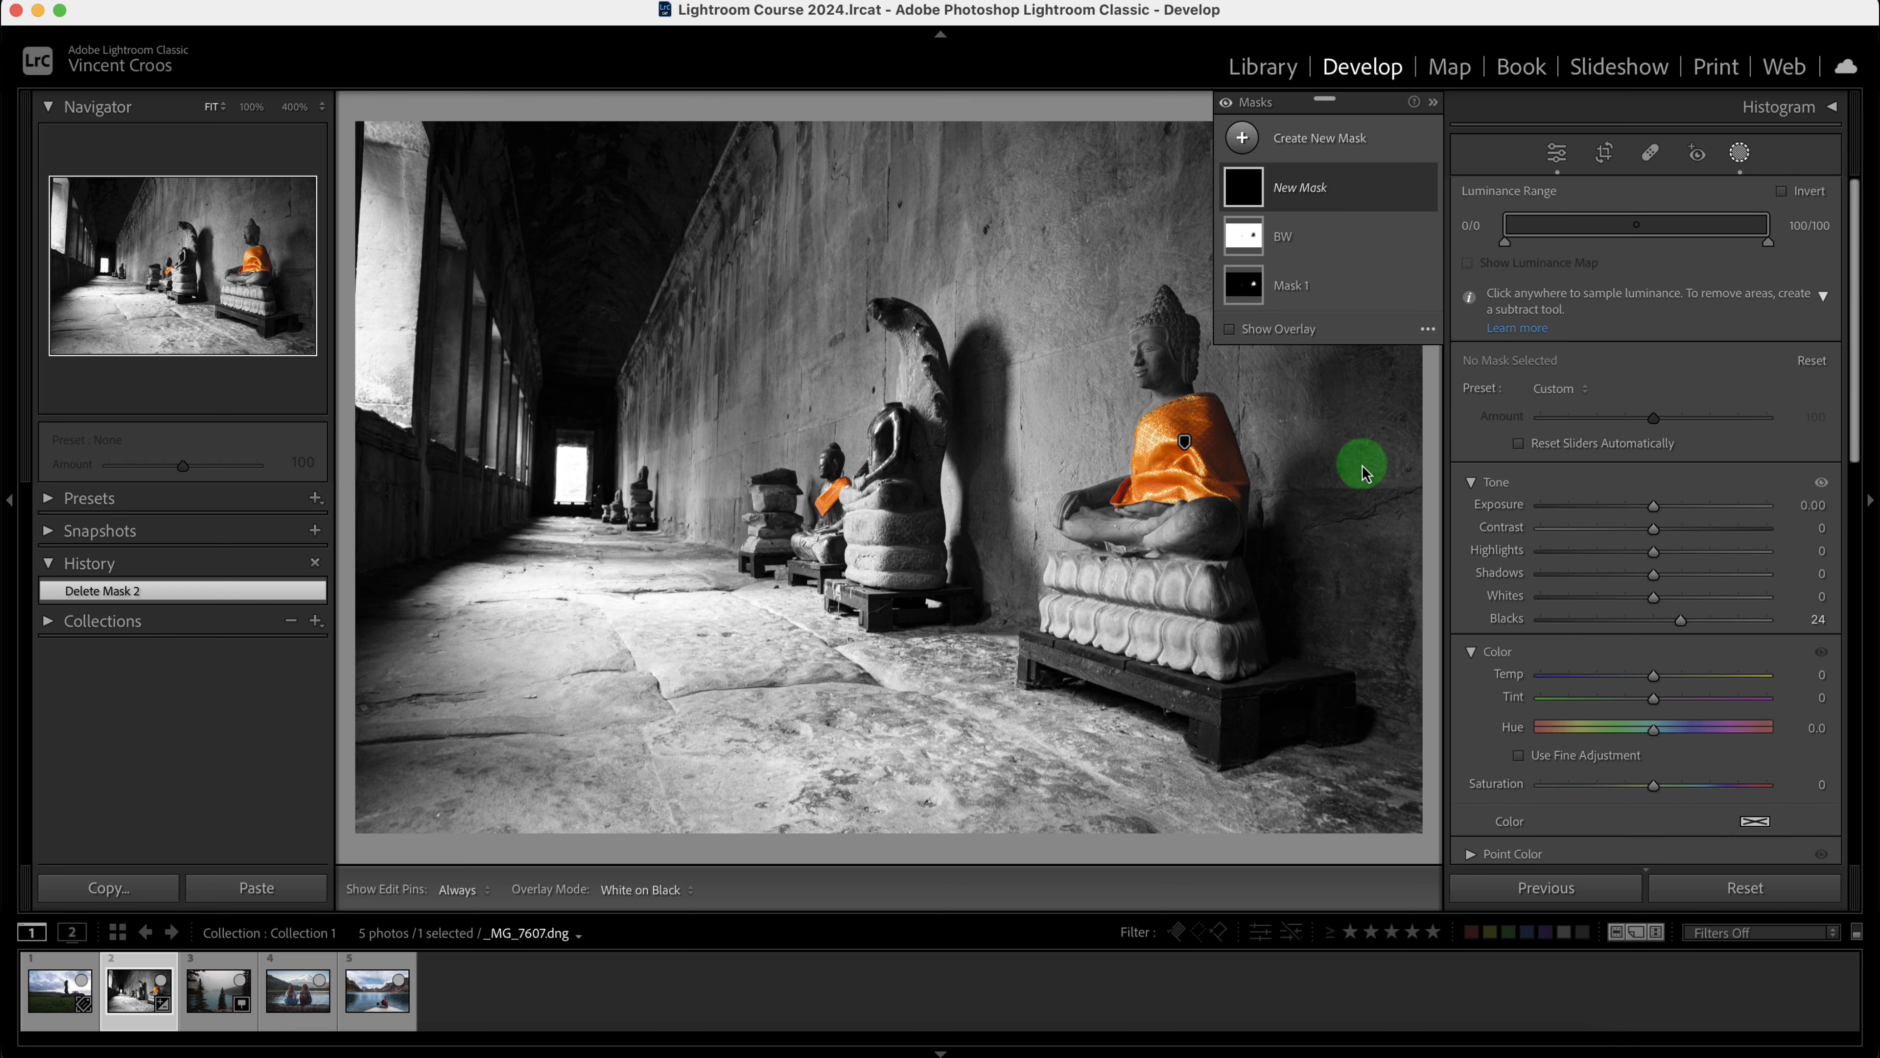
click(386, 245)
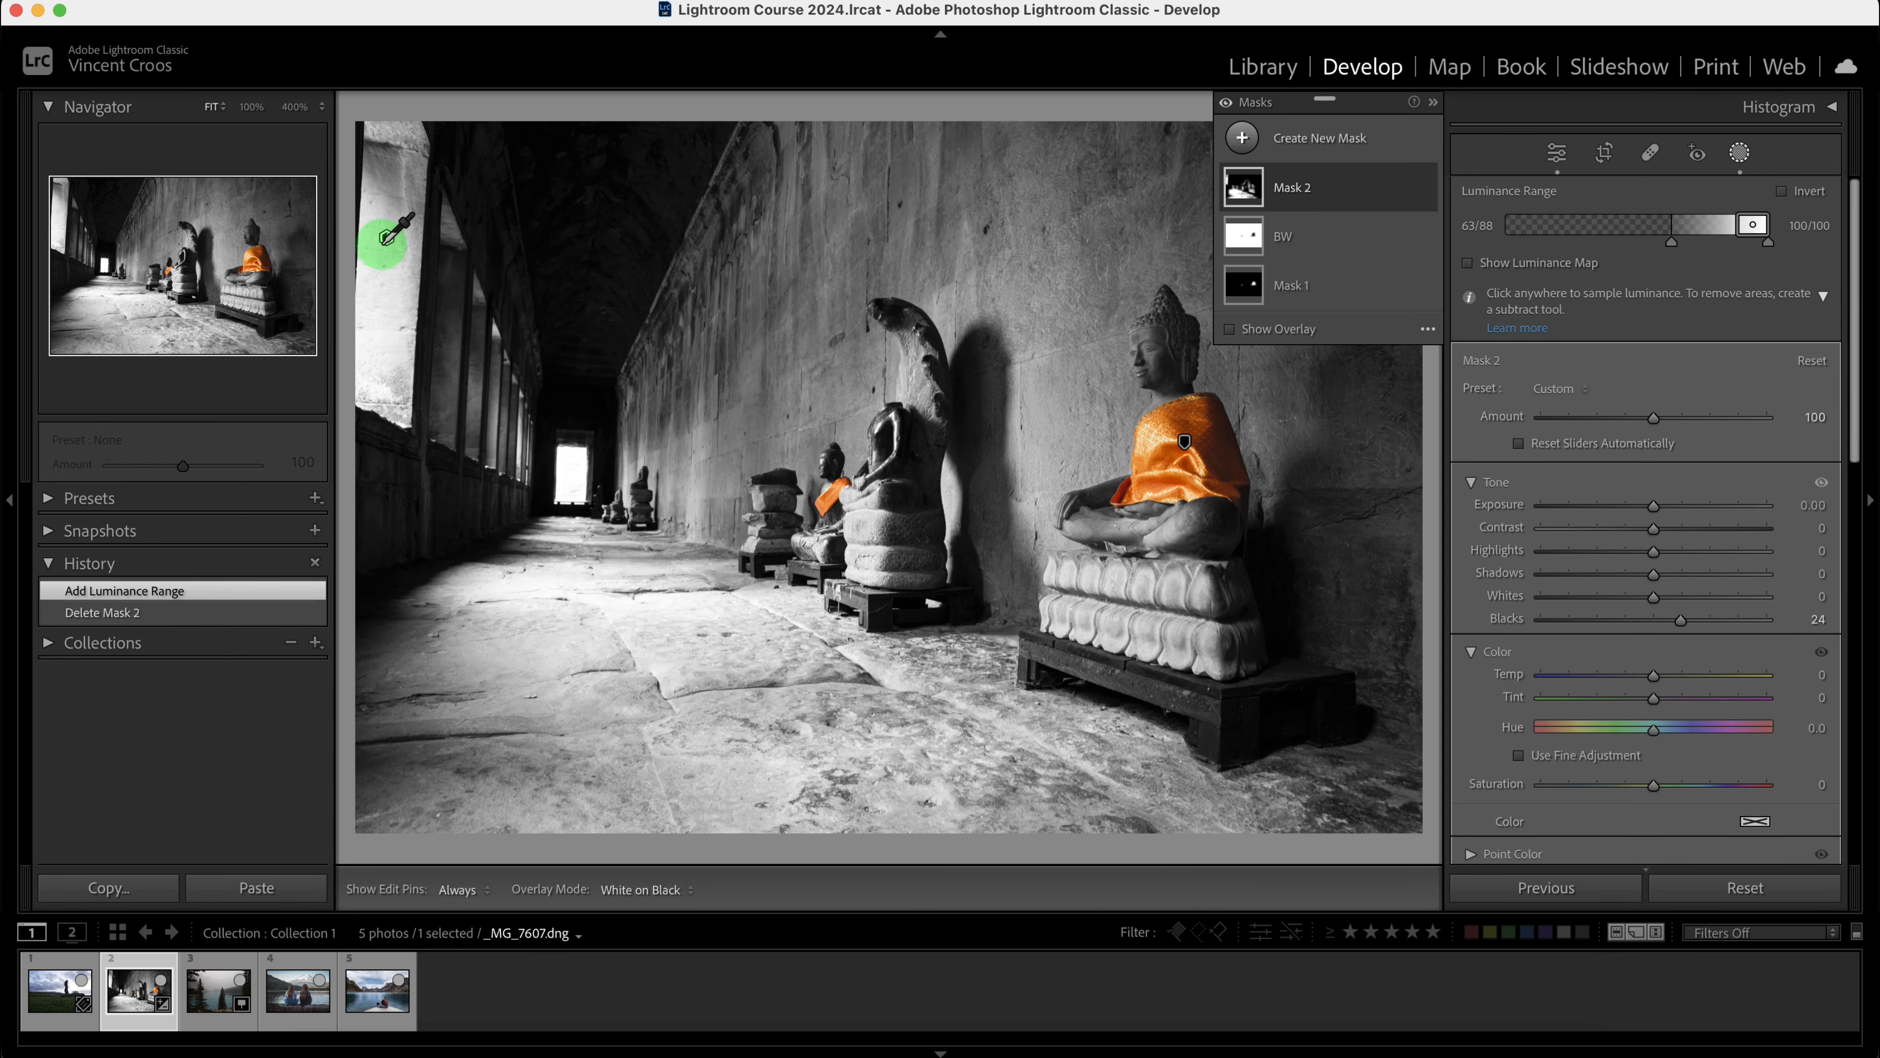
- Show Mask 2's overlay and widen its luminance falloff into darker tones, setting the lower range to 44/88
mouse_move(383, 241)
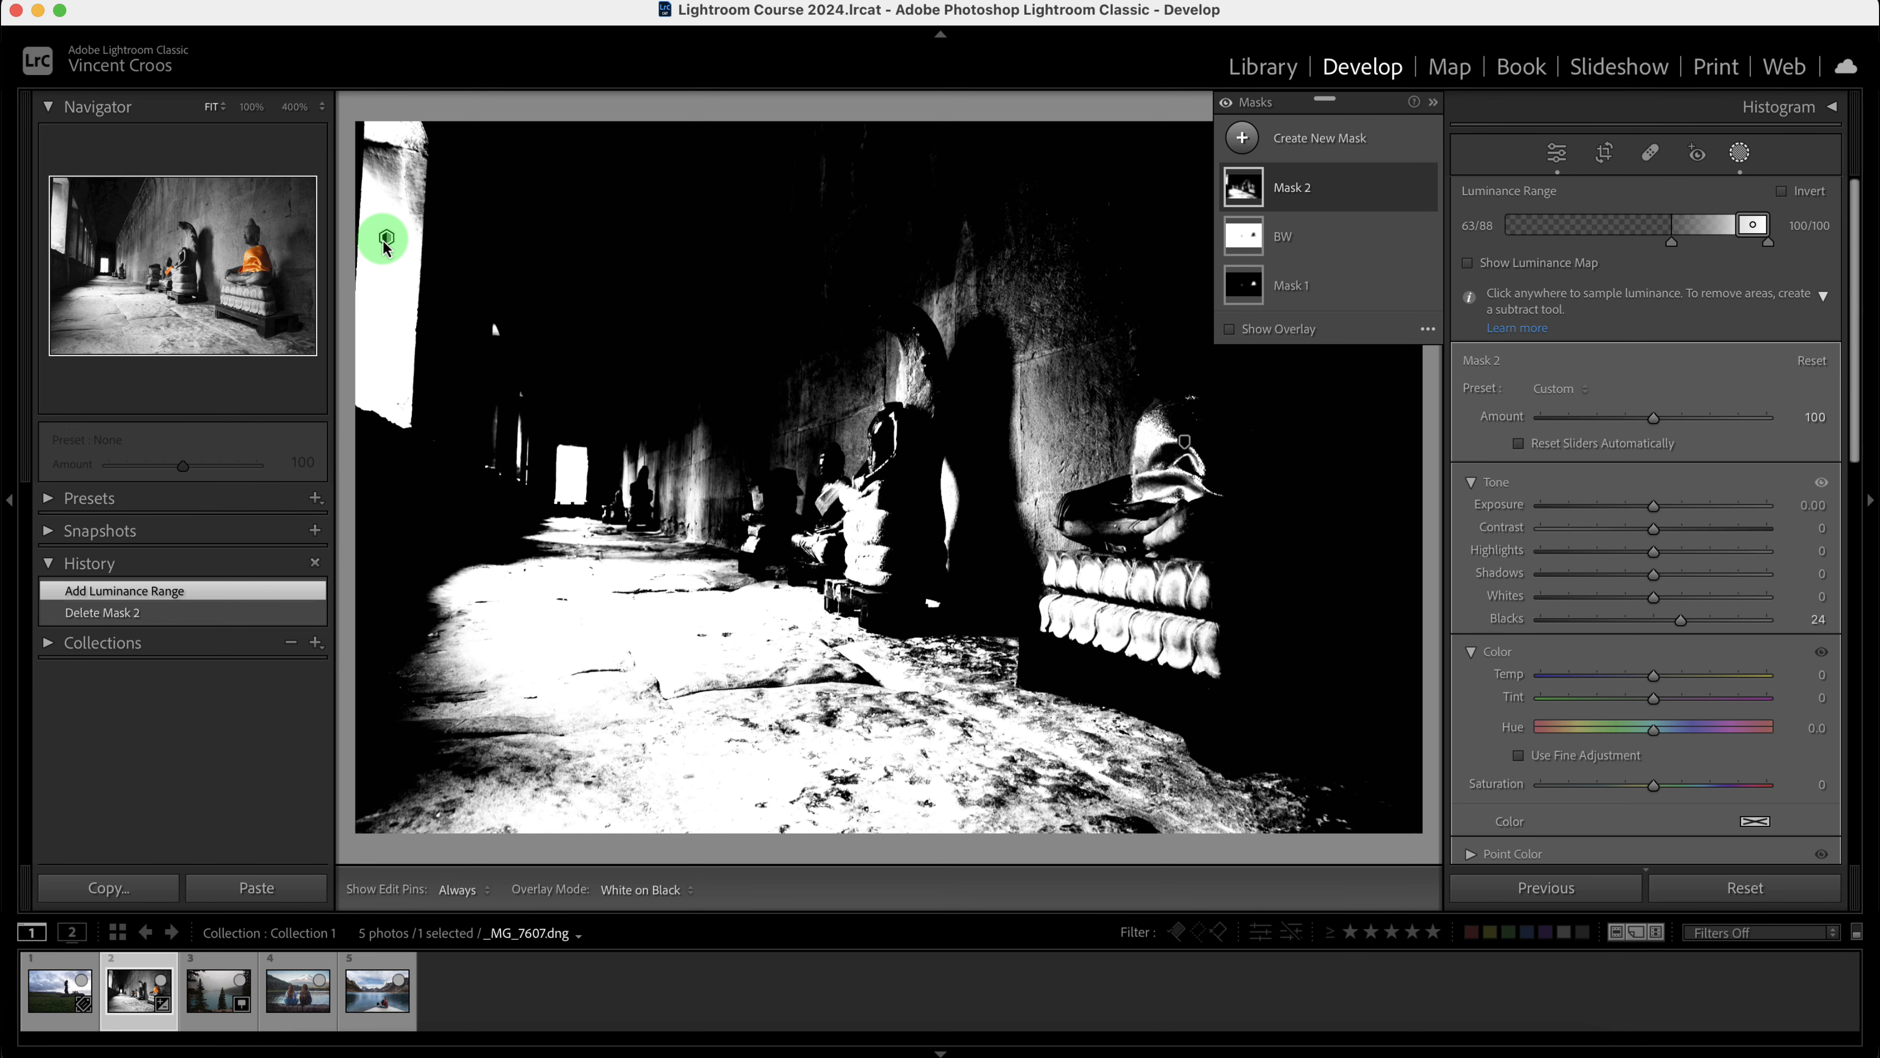
key(o)
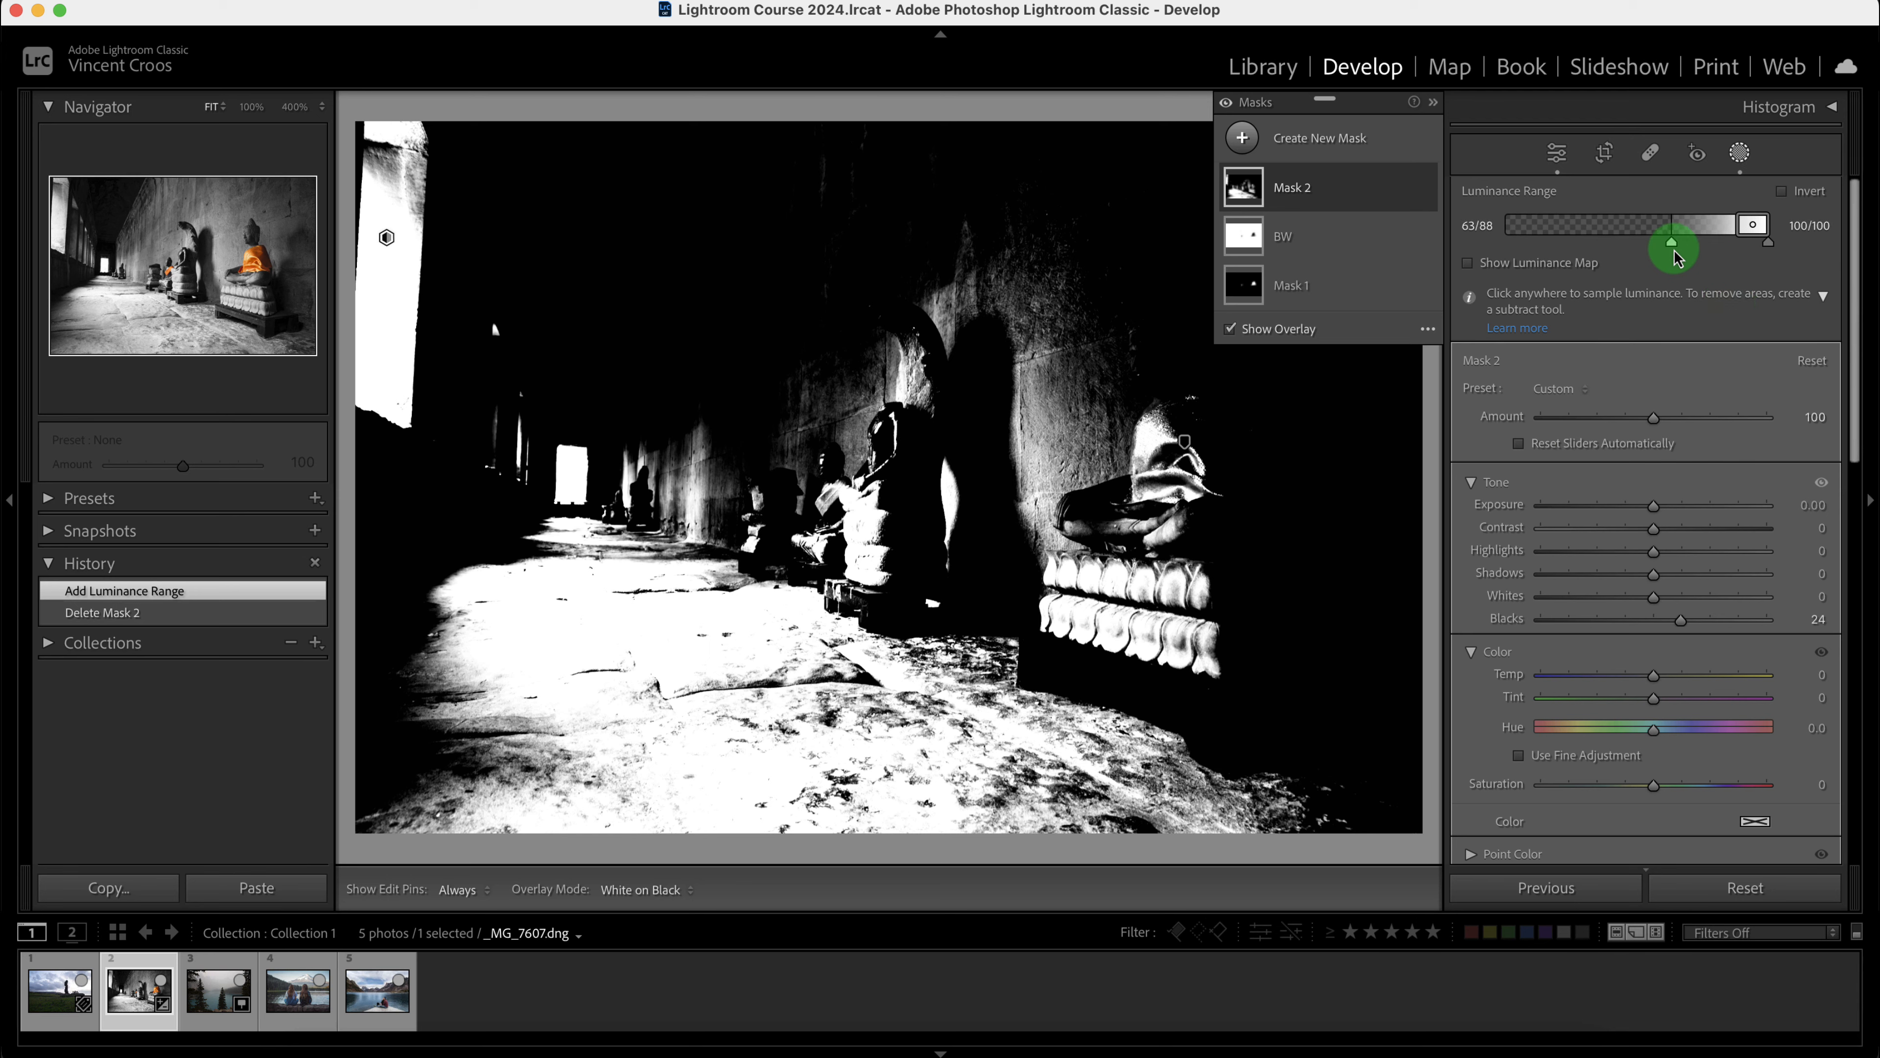
mouse_move(1675, 251)
mouse_down()
mouse_move(1599, 255)
mouse_move(1643, 250)
mouse_up()
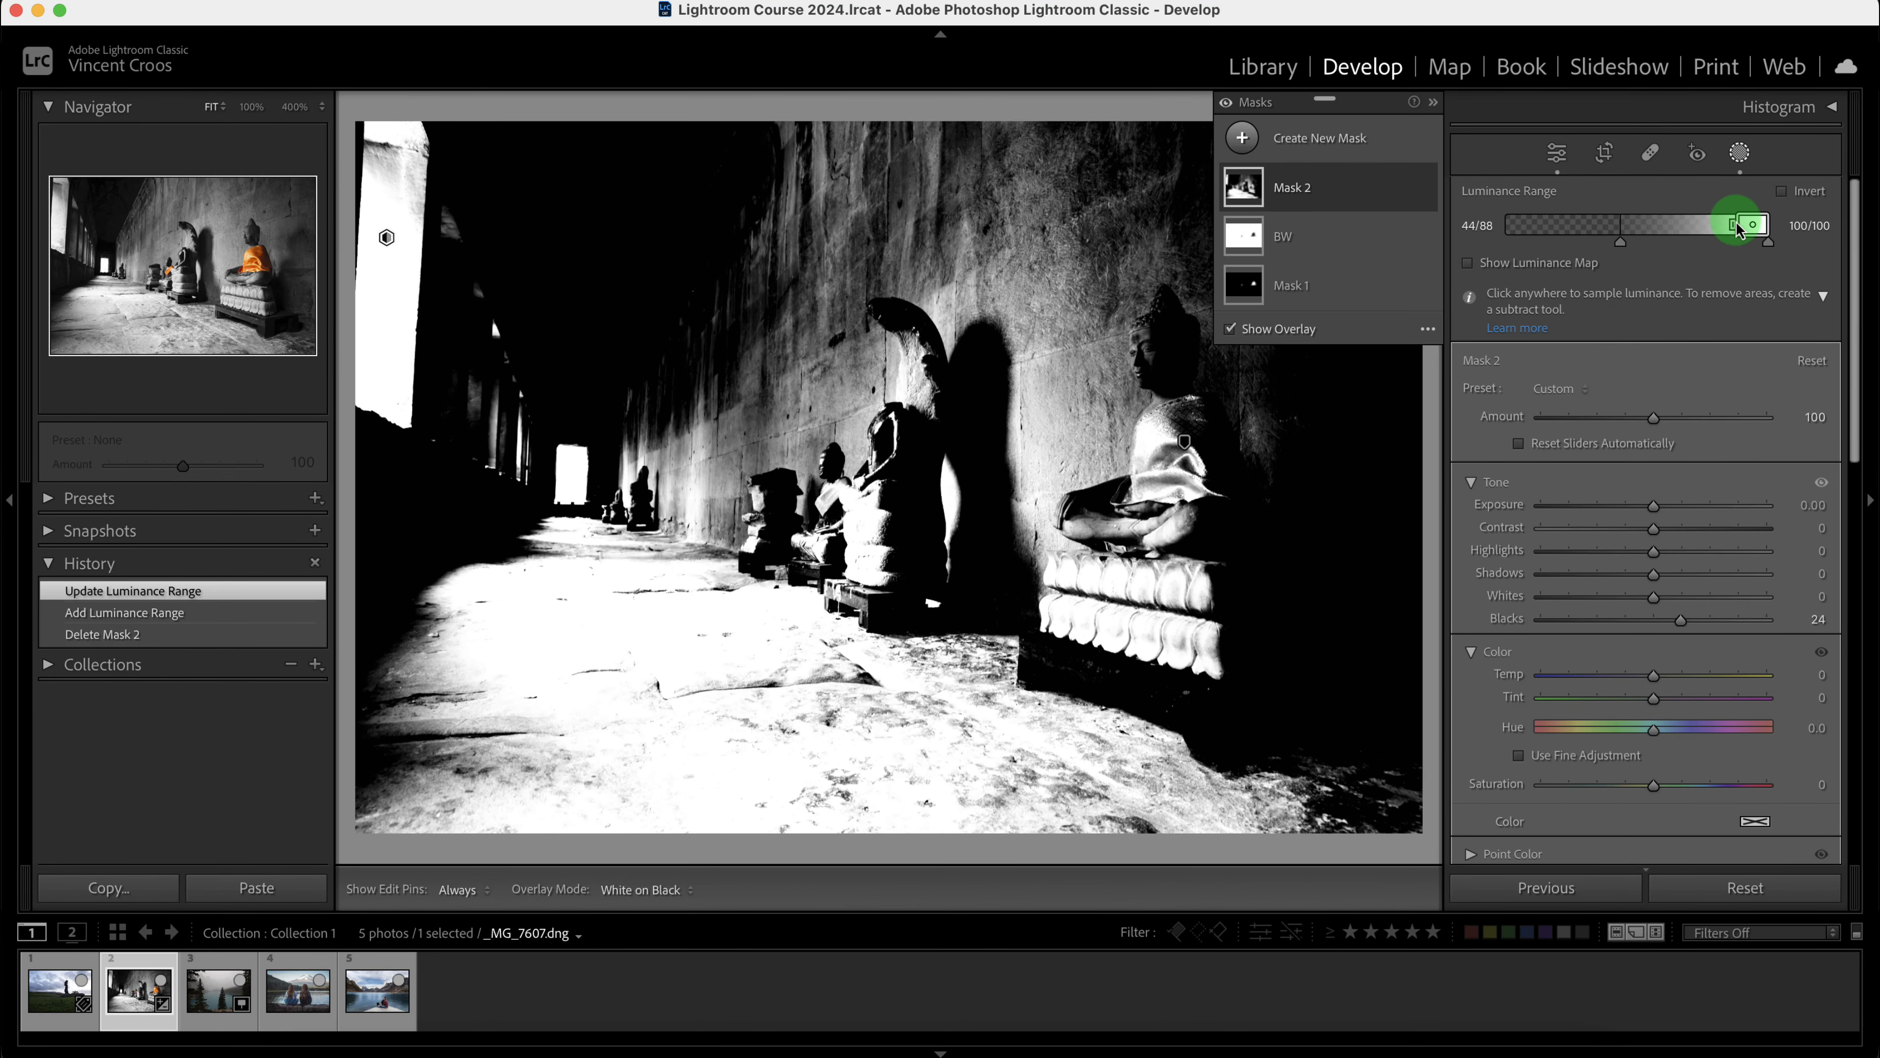
- Set Mask 2's lower luminance range to 57/82 and prepare a subtracting brush with size 36.8 and feather 87
drag(1727, 230, 1658, 254)
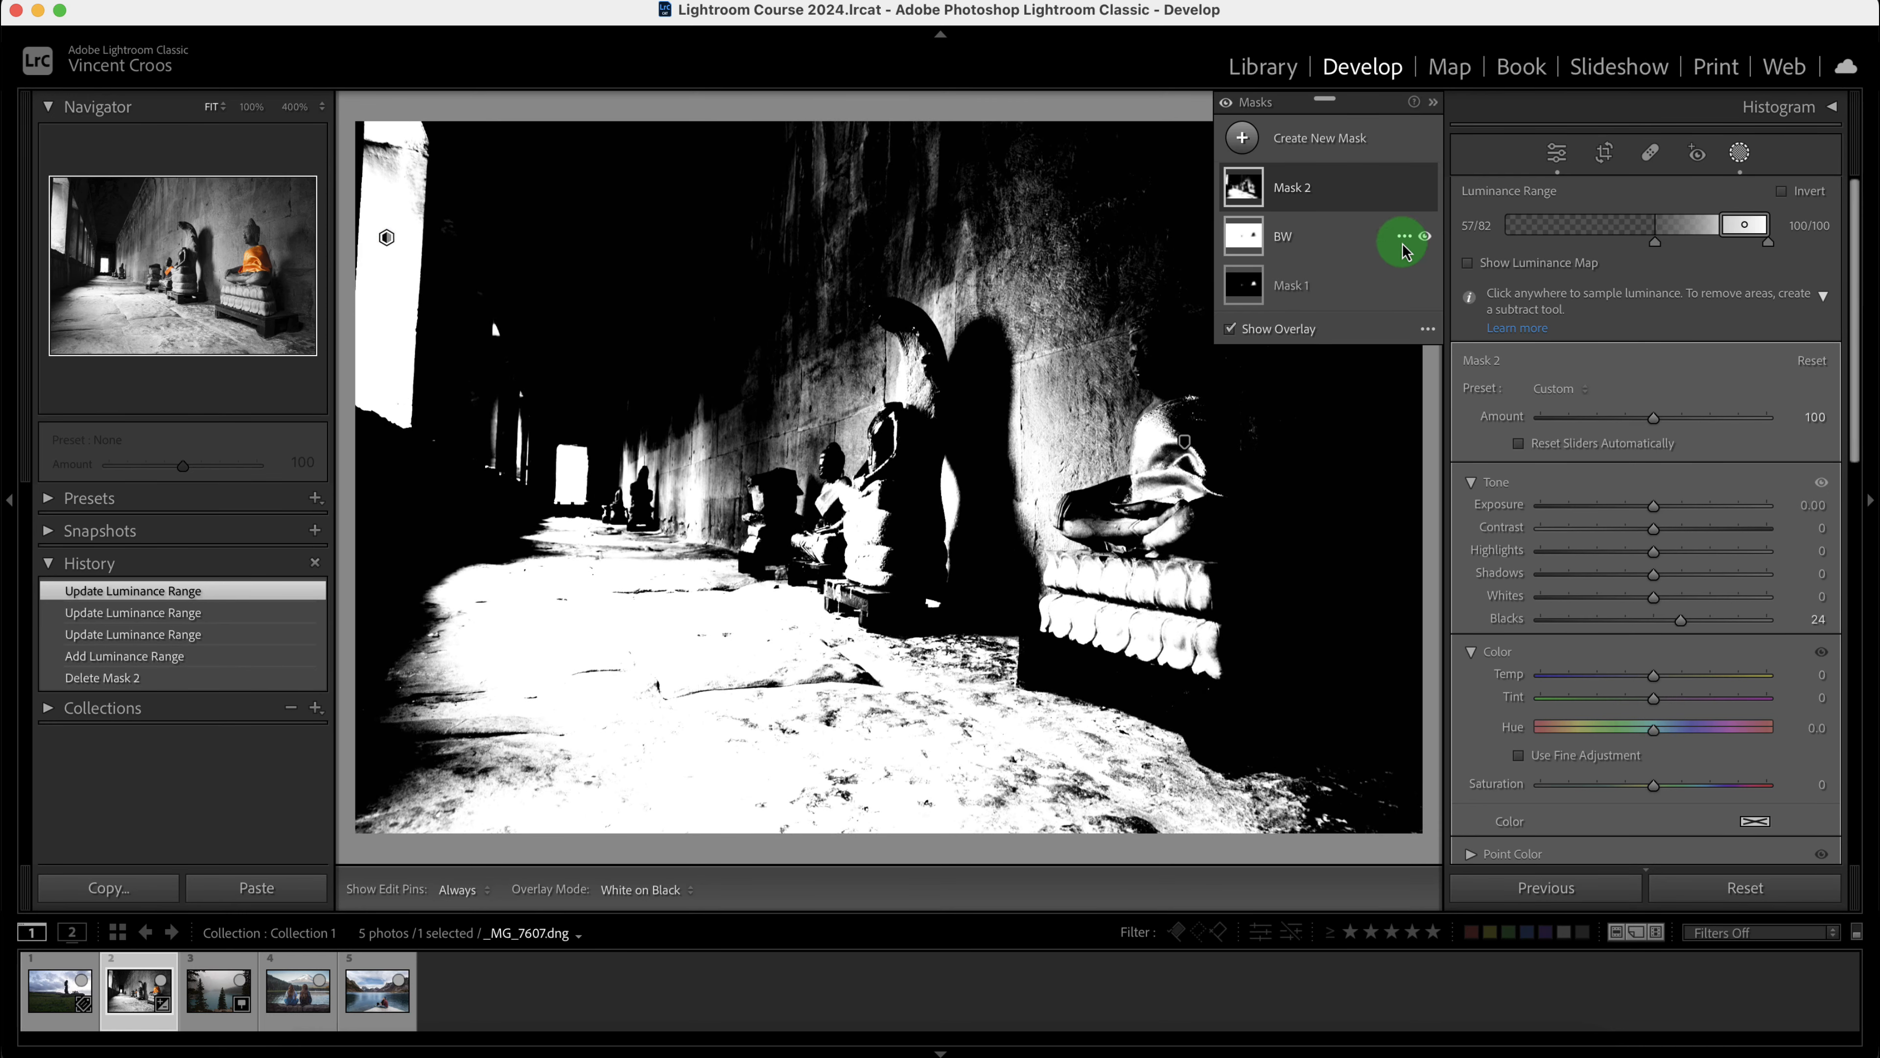
click(1307, 200)
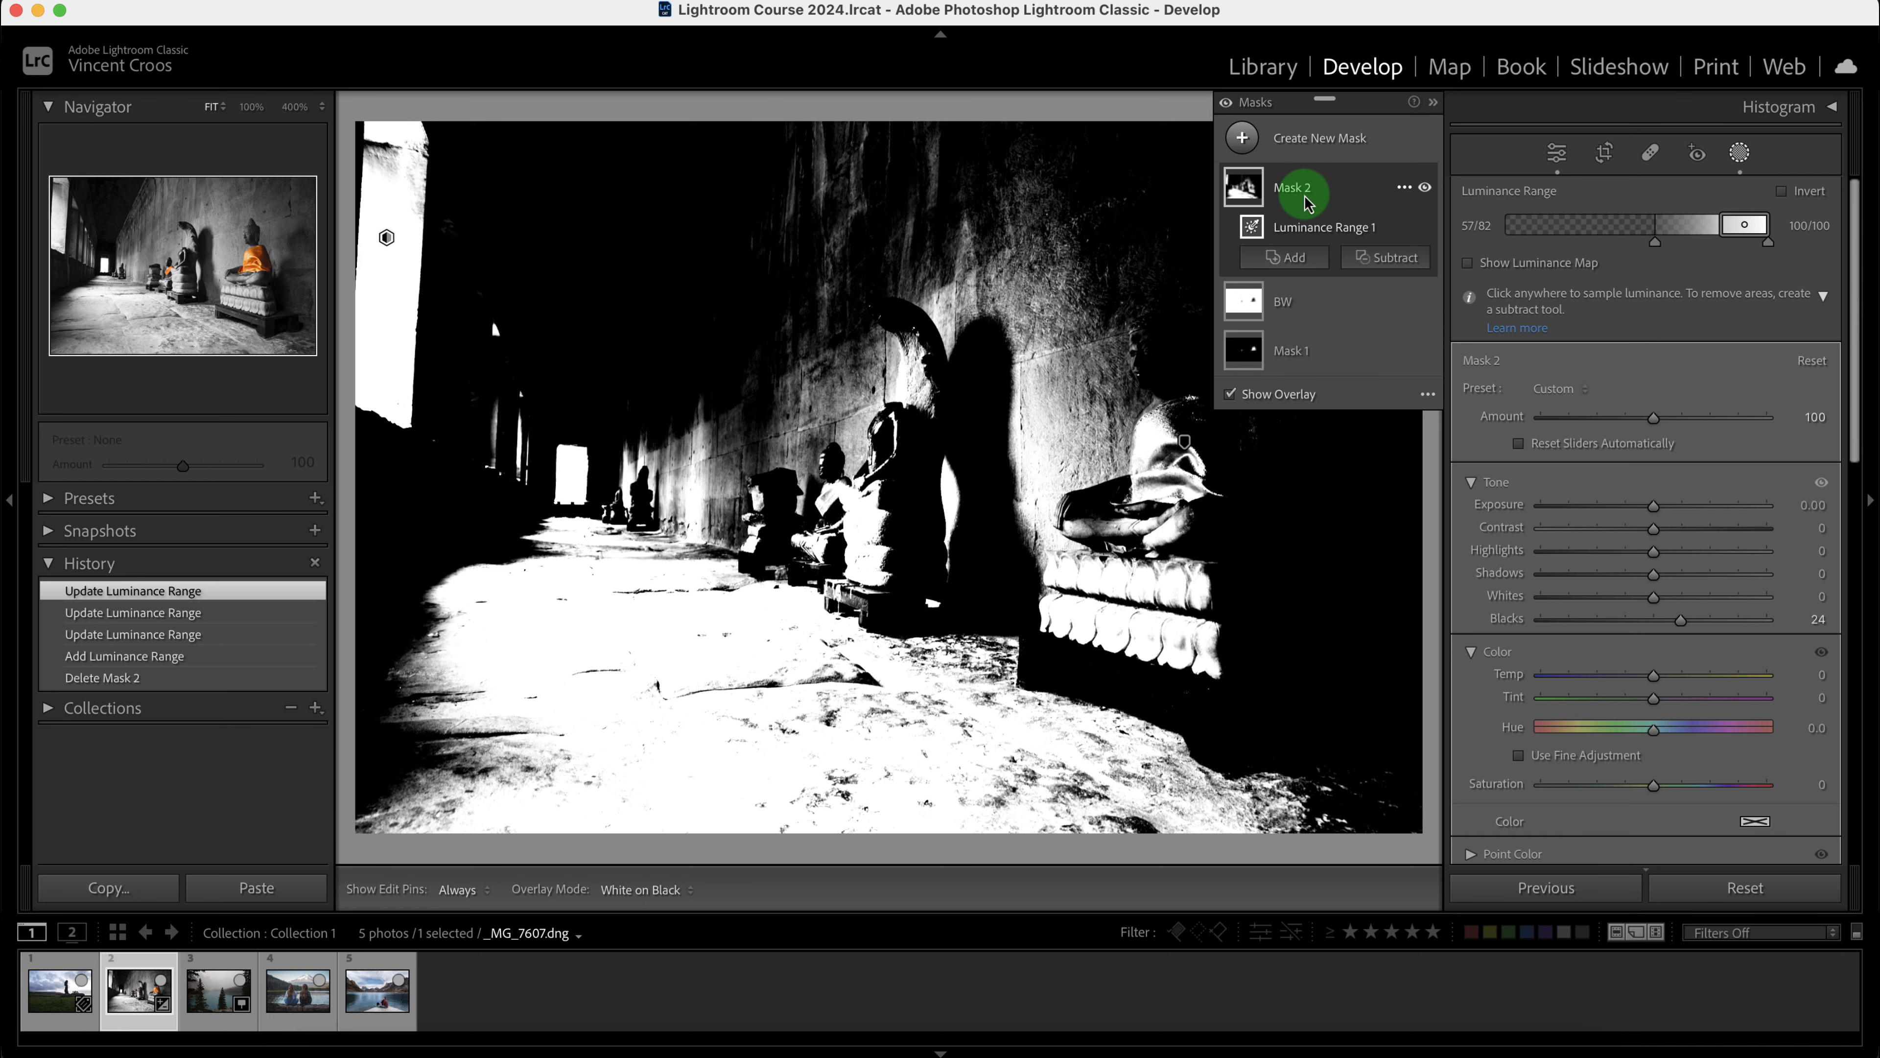
click(1423, 268)
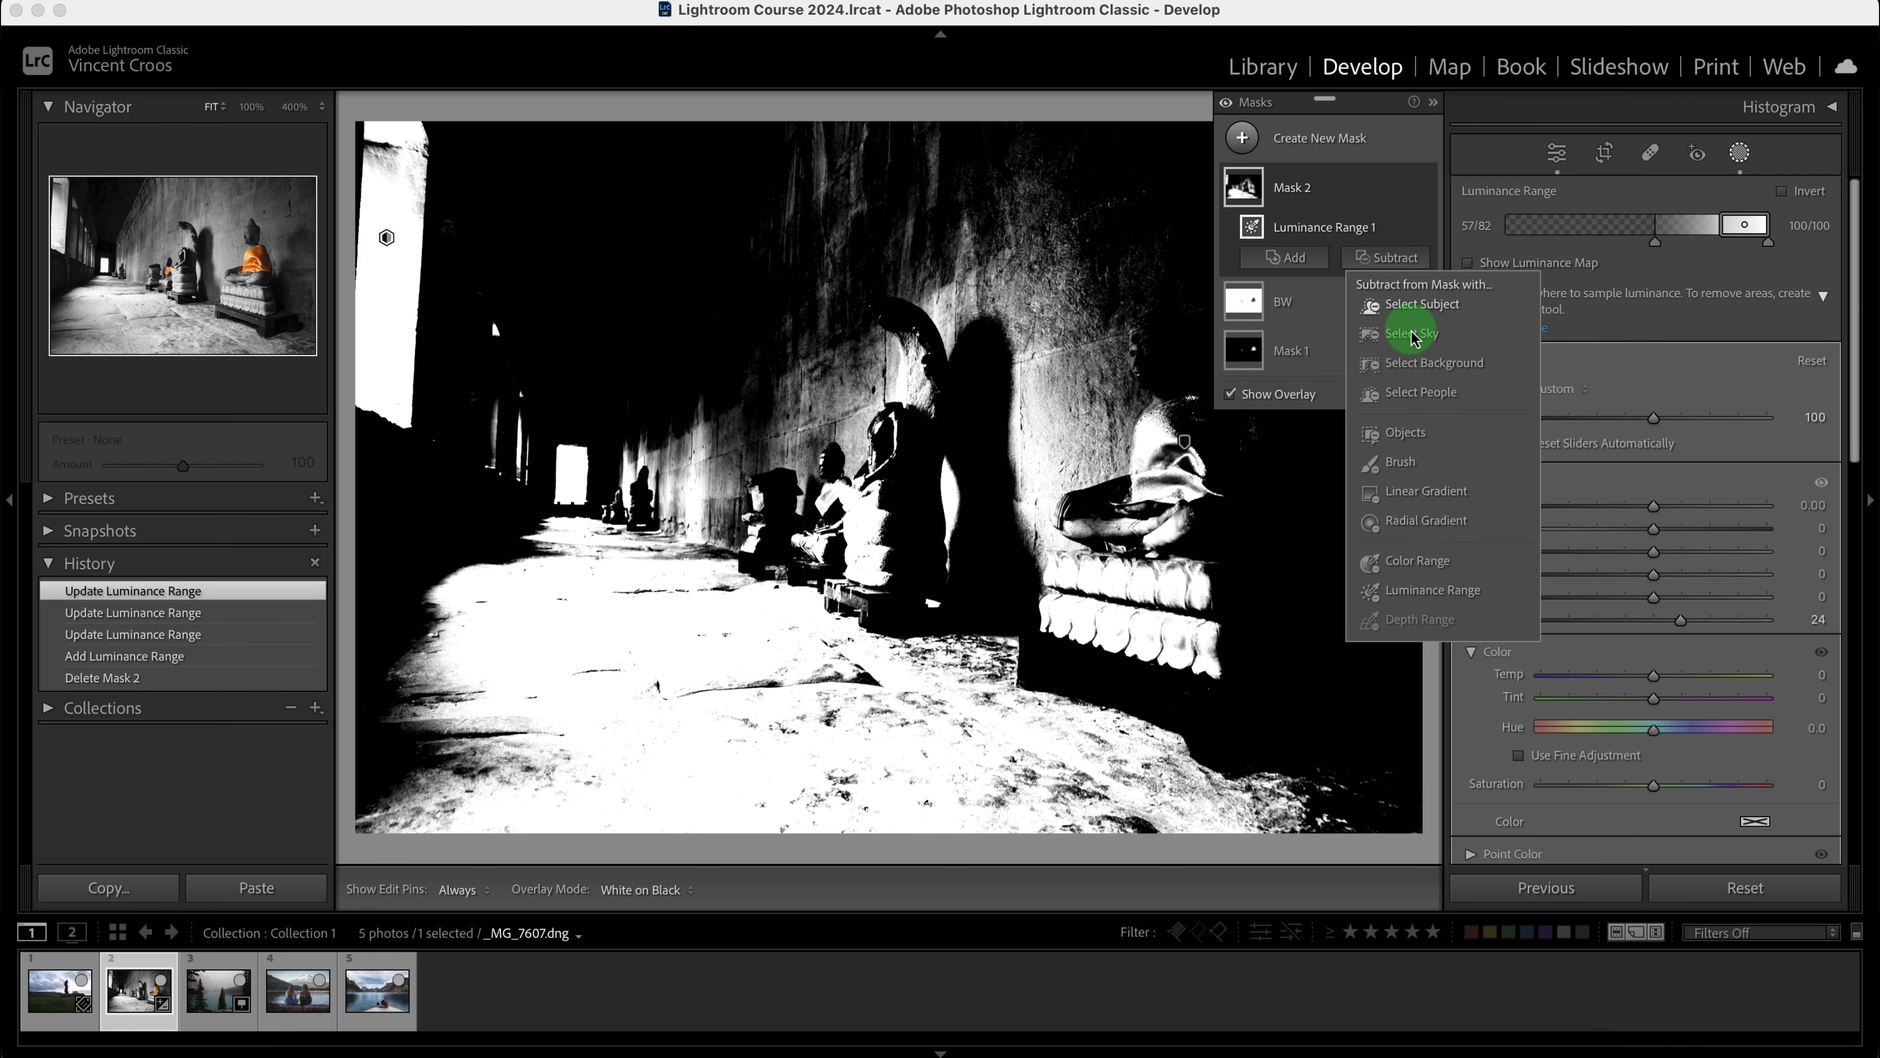
click(1422, 467)
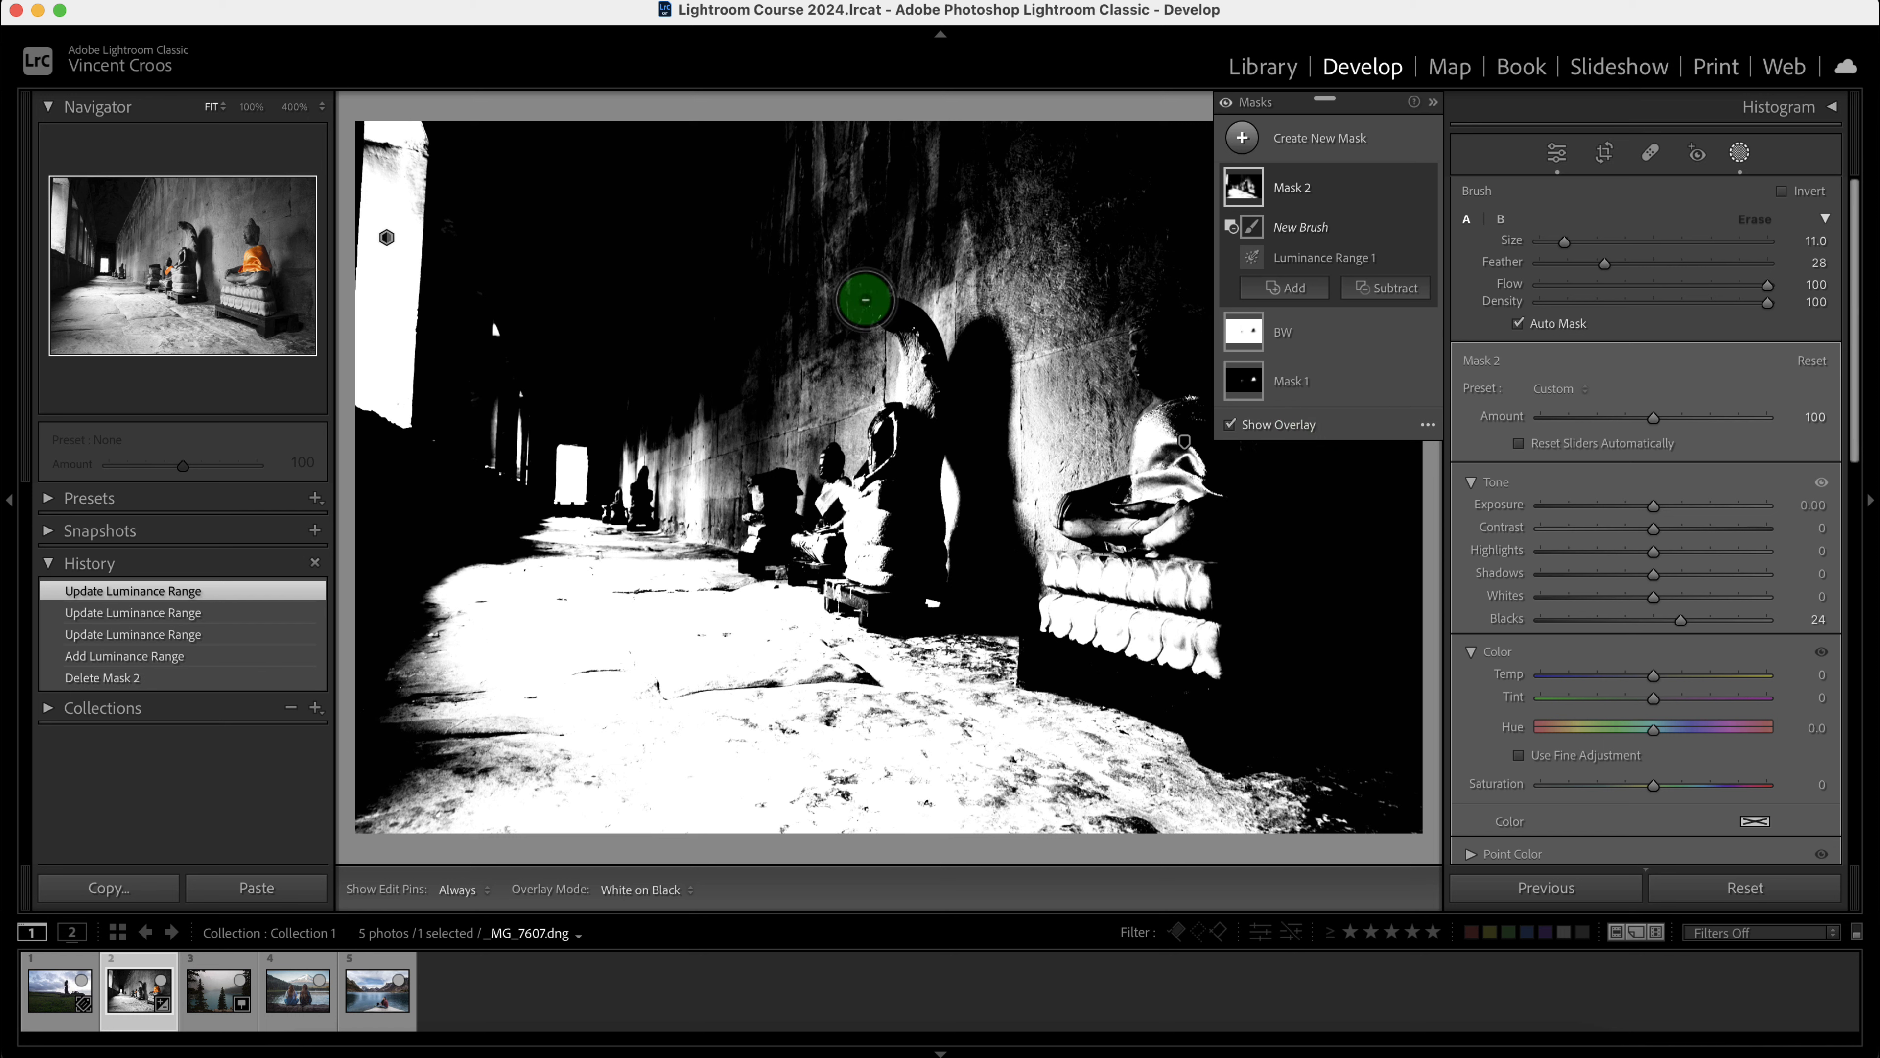
drag(1604, 263, 1737, 274)
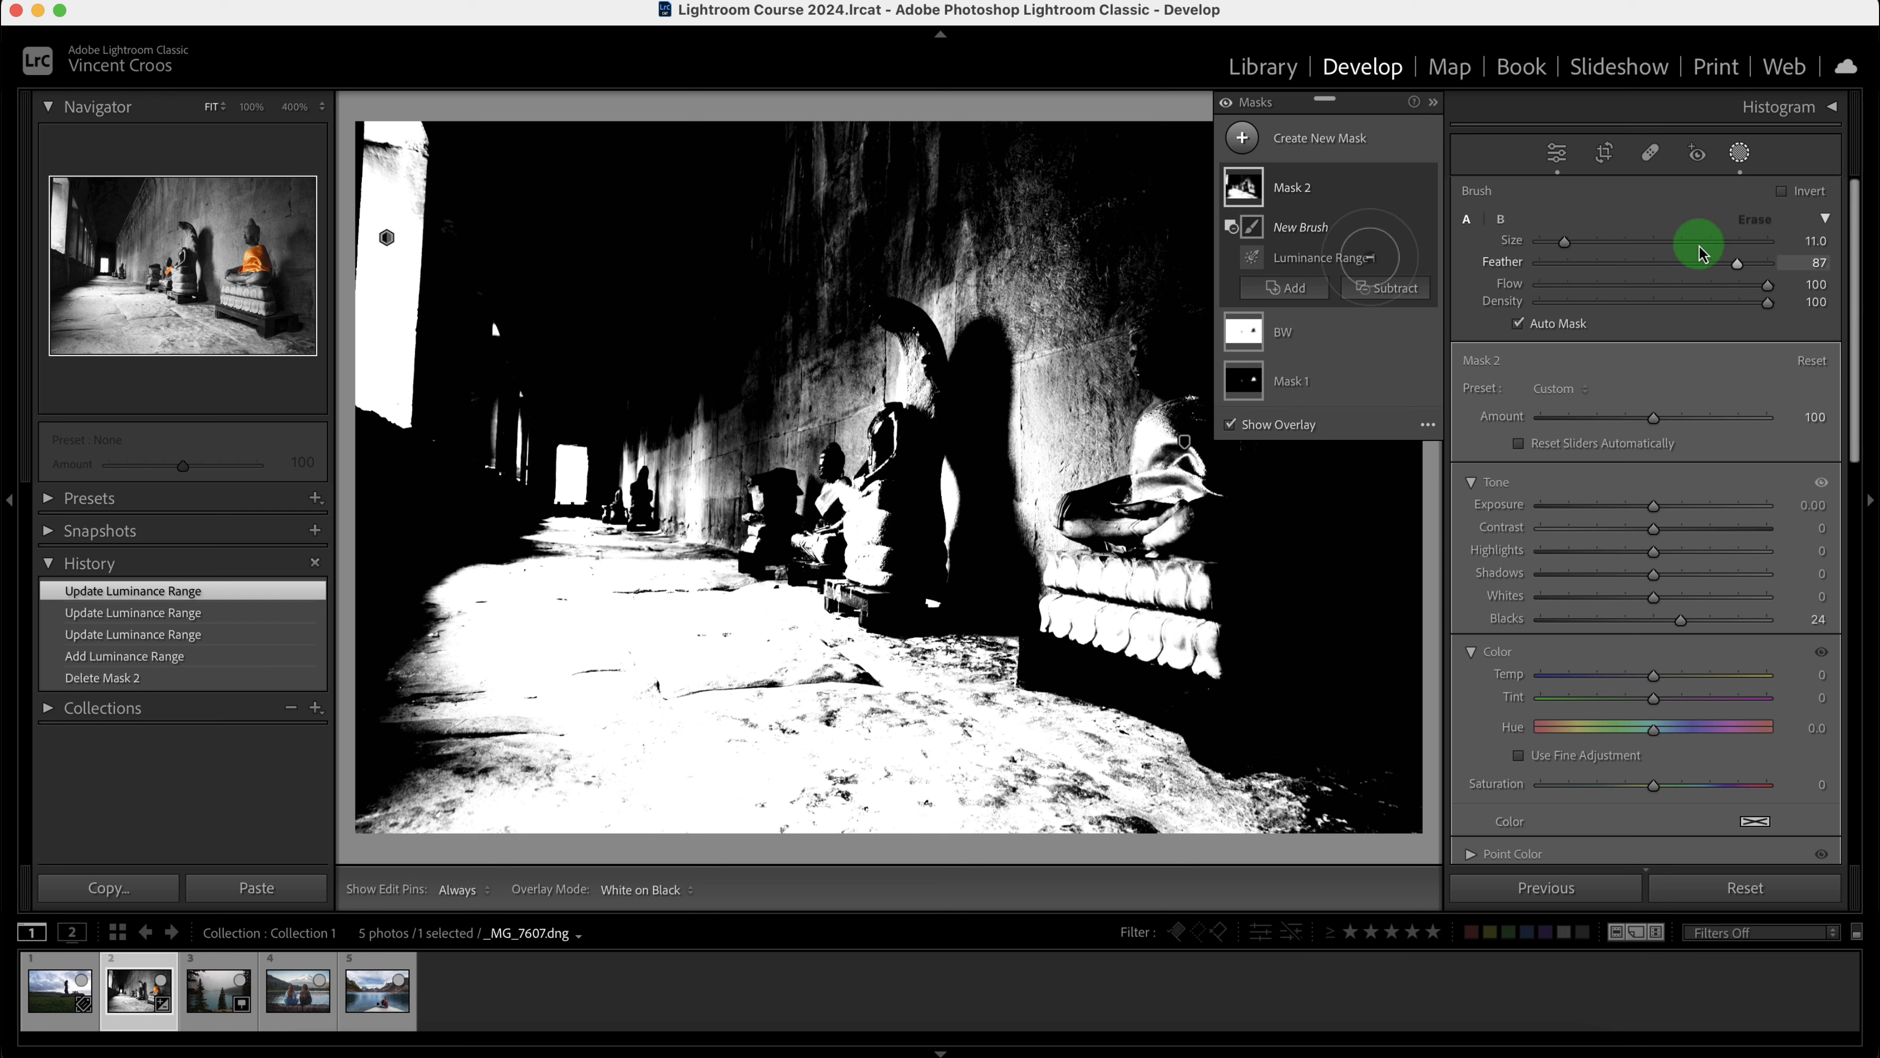
click(1623, 243)
- Paint the long wall and the statues along it out of Mask 2, turning Auto Mask off for the brush
mouse_move(746, 202)
mouse_down()
mouse_move(827, 302)
mouse_move(919, 264)
mouse_move(1075, 358)
mouse_move(815, 260)
mouse_move(1196, 566)
mouse_move(1177, 401)
mouse_up()
click(1520, 330)
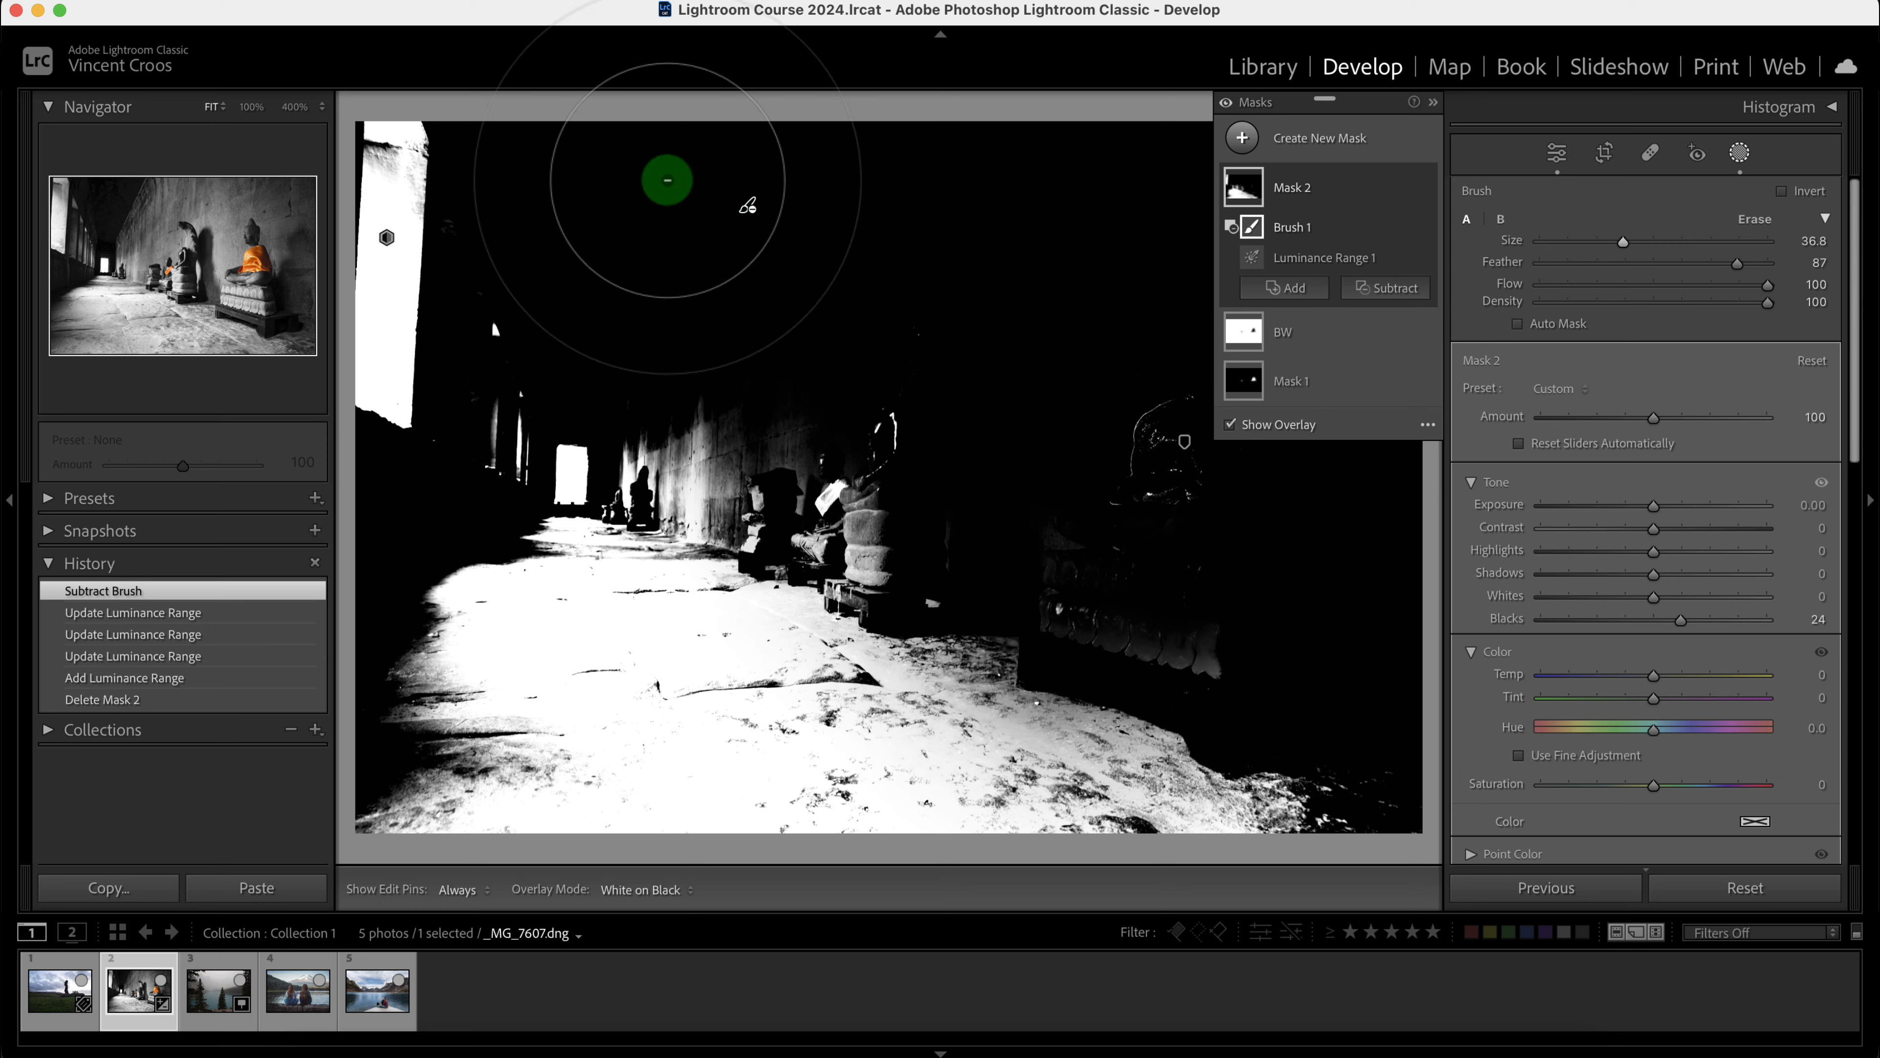
mouse_move(692, 379)
mouse_down()
mouse_move(833, 534)
mouse_move(1079, 657)
mouse_move(914, 411)
mouse_move(1156, 749)
mouse_move(1215, 712)
mouse_move(1247, 599)
mouse_move(1235, 590)
mouse_move(1262, 786)
mouse_move(768, 356)
mouse_move(764, 388)
mouse_move(873, 556)
mouse_move(896, 644)
mouse_move(739, 449)
mouse_move(856, 684)
mouse_up()
scroll(617, 483, down, 10)
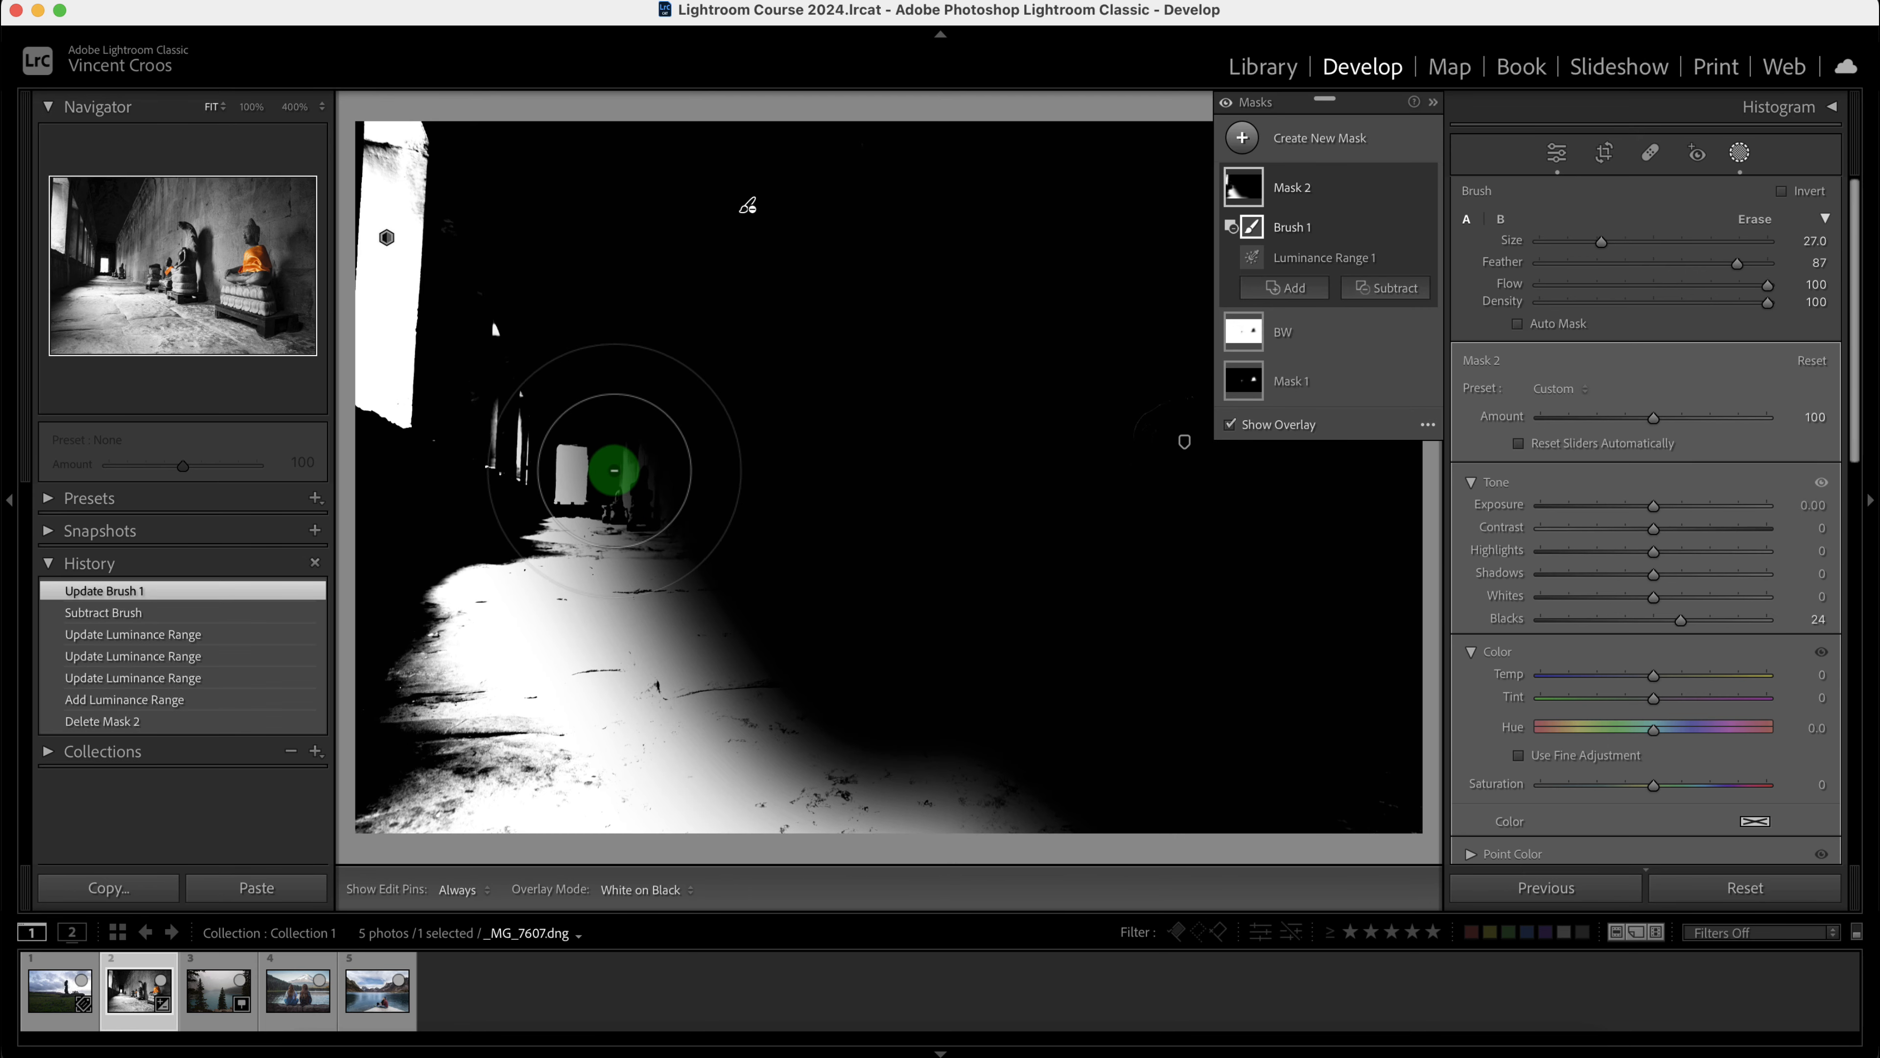
- Subtract the far doorway and the small distant windows from Mask 2, reducing the brush size to 10
scroll(580, 457, down, 3)
mouse_move(580, 457)
mouse_down()
mouse_move(545, 454)
mouse_move(559, 462)
mouse_move(545, 433)
mouse_up()
scroll(525, 404, down, 3)
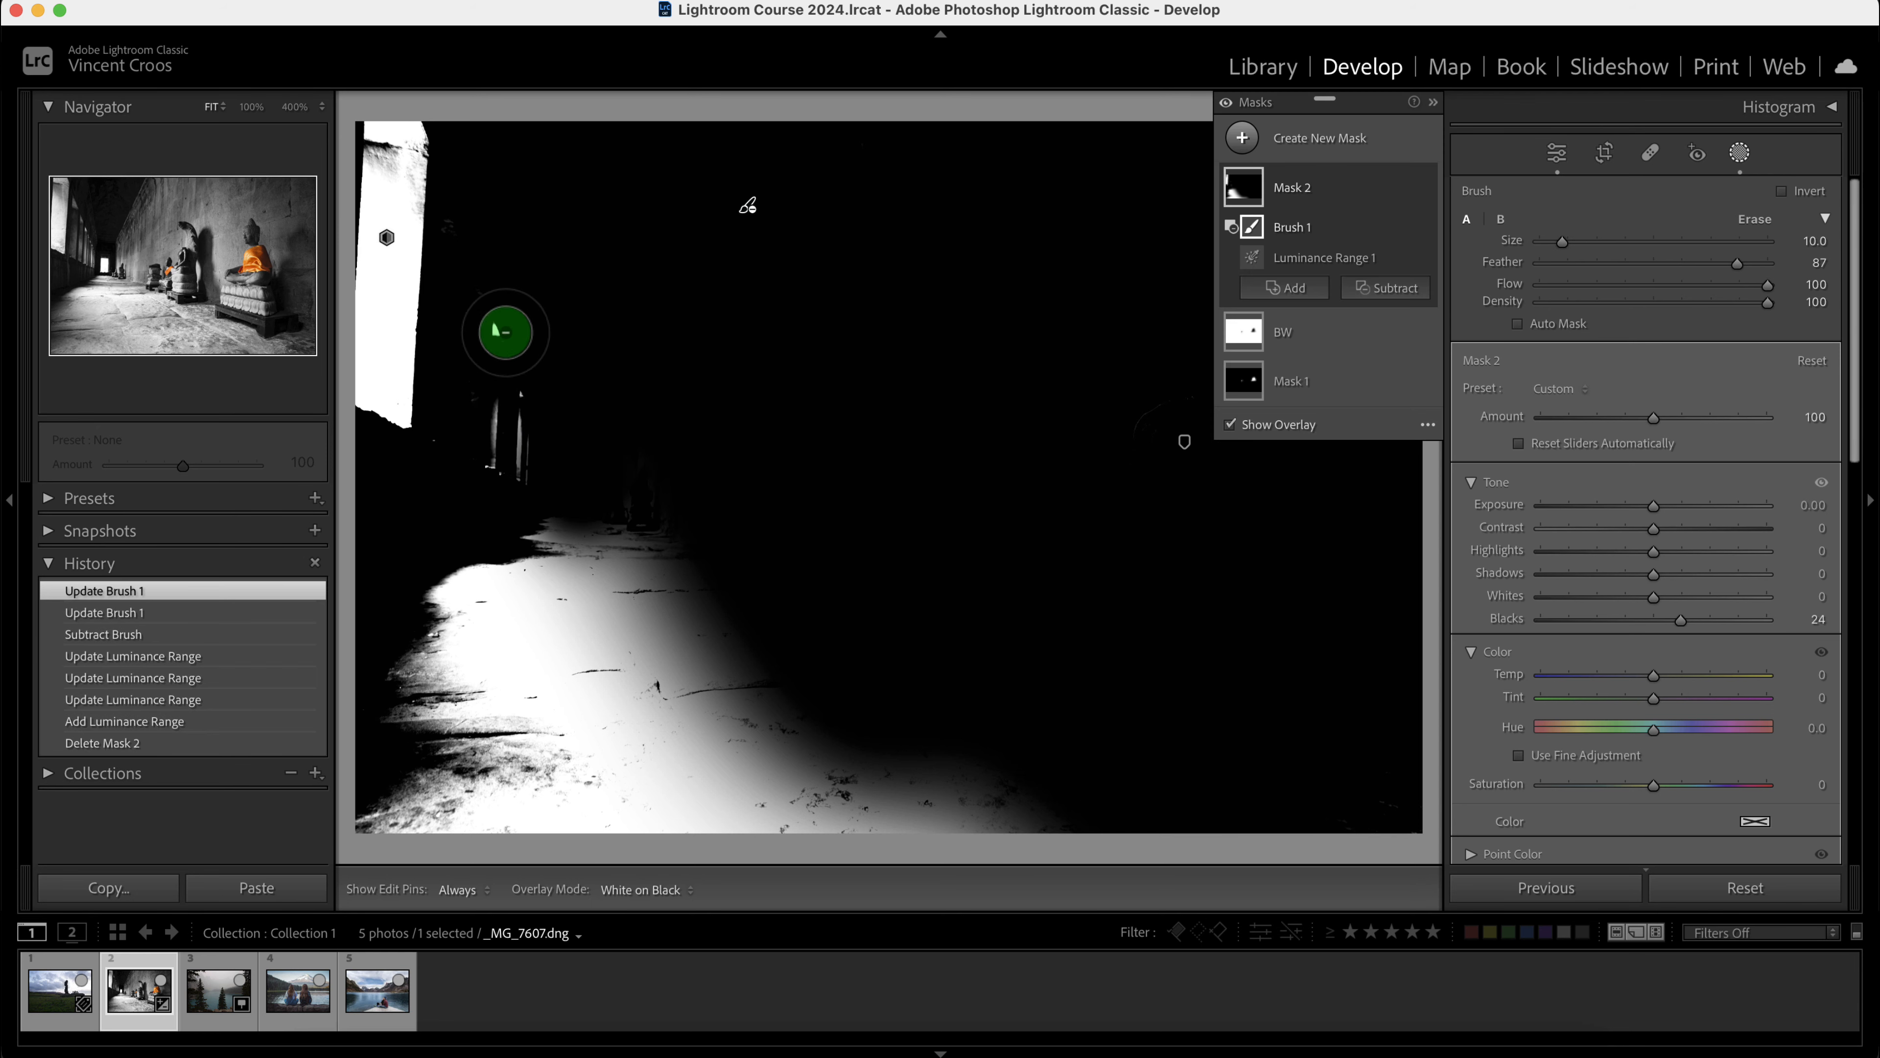
key(h)
drag(506, 366, 581, 456)
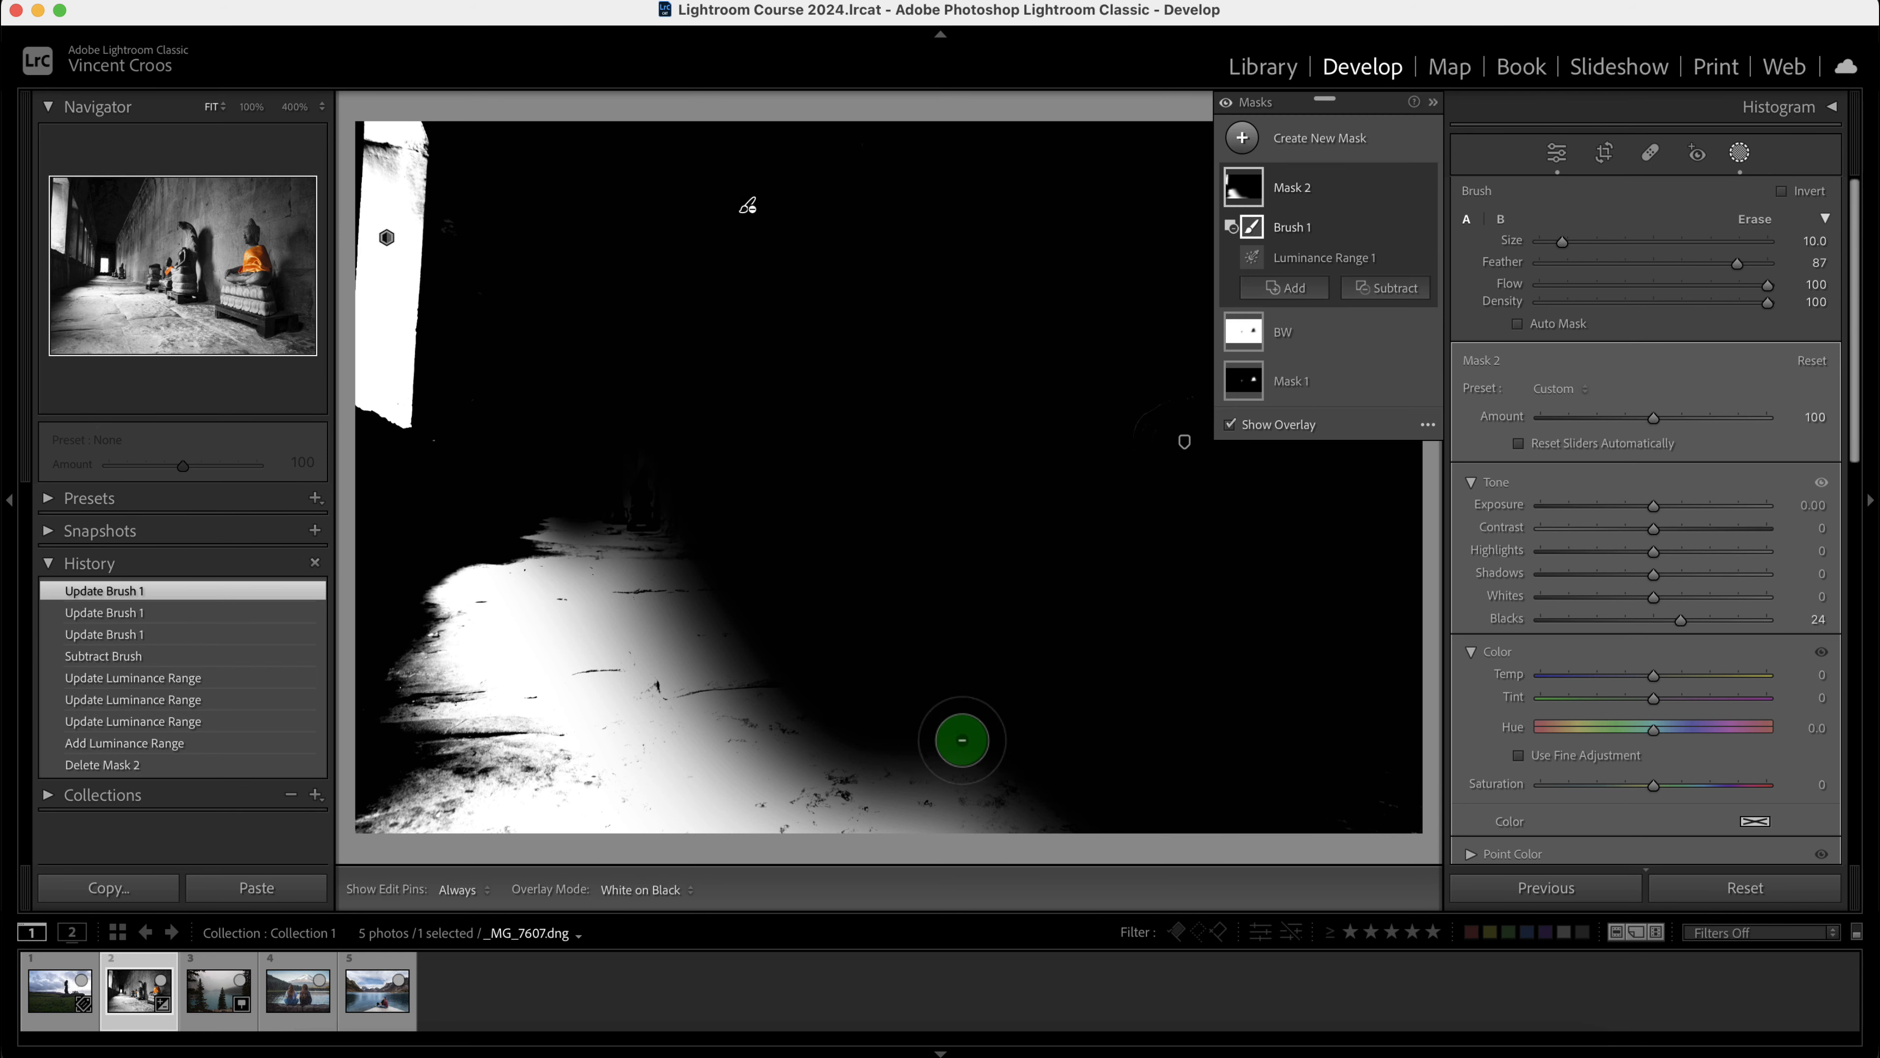
- Trim Mask 2 along the right edge of the corridor floor with a size 15 subtracting brush and hide the overlay
scroll(1025, 812, up, 2)
scroll(1014, 816, up, 1)
mouse_move(986, 798)
mouse_down()
mouse_move(907, 803)
mouse_move(827, 648)
mouse_move(721, 565)
mouse_move(554, 531)
mouse_move(692, 553)
mouse_move(882, 708)
mouse_move(649, 554)
mouse_move(548, 540)
mouse_up()
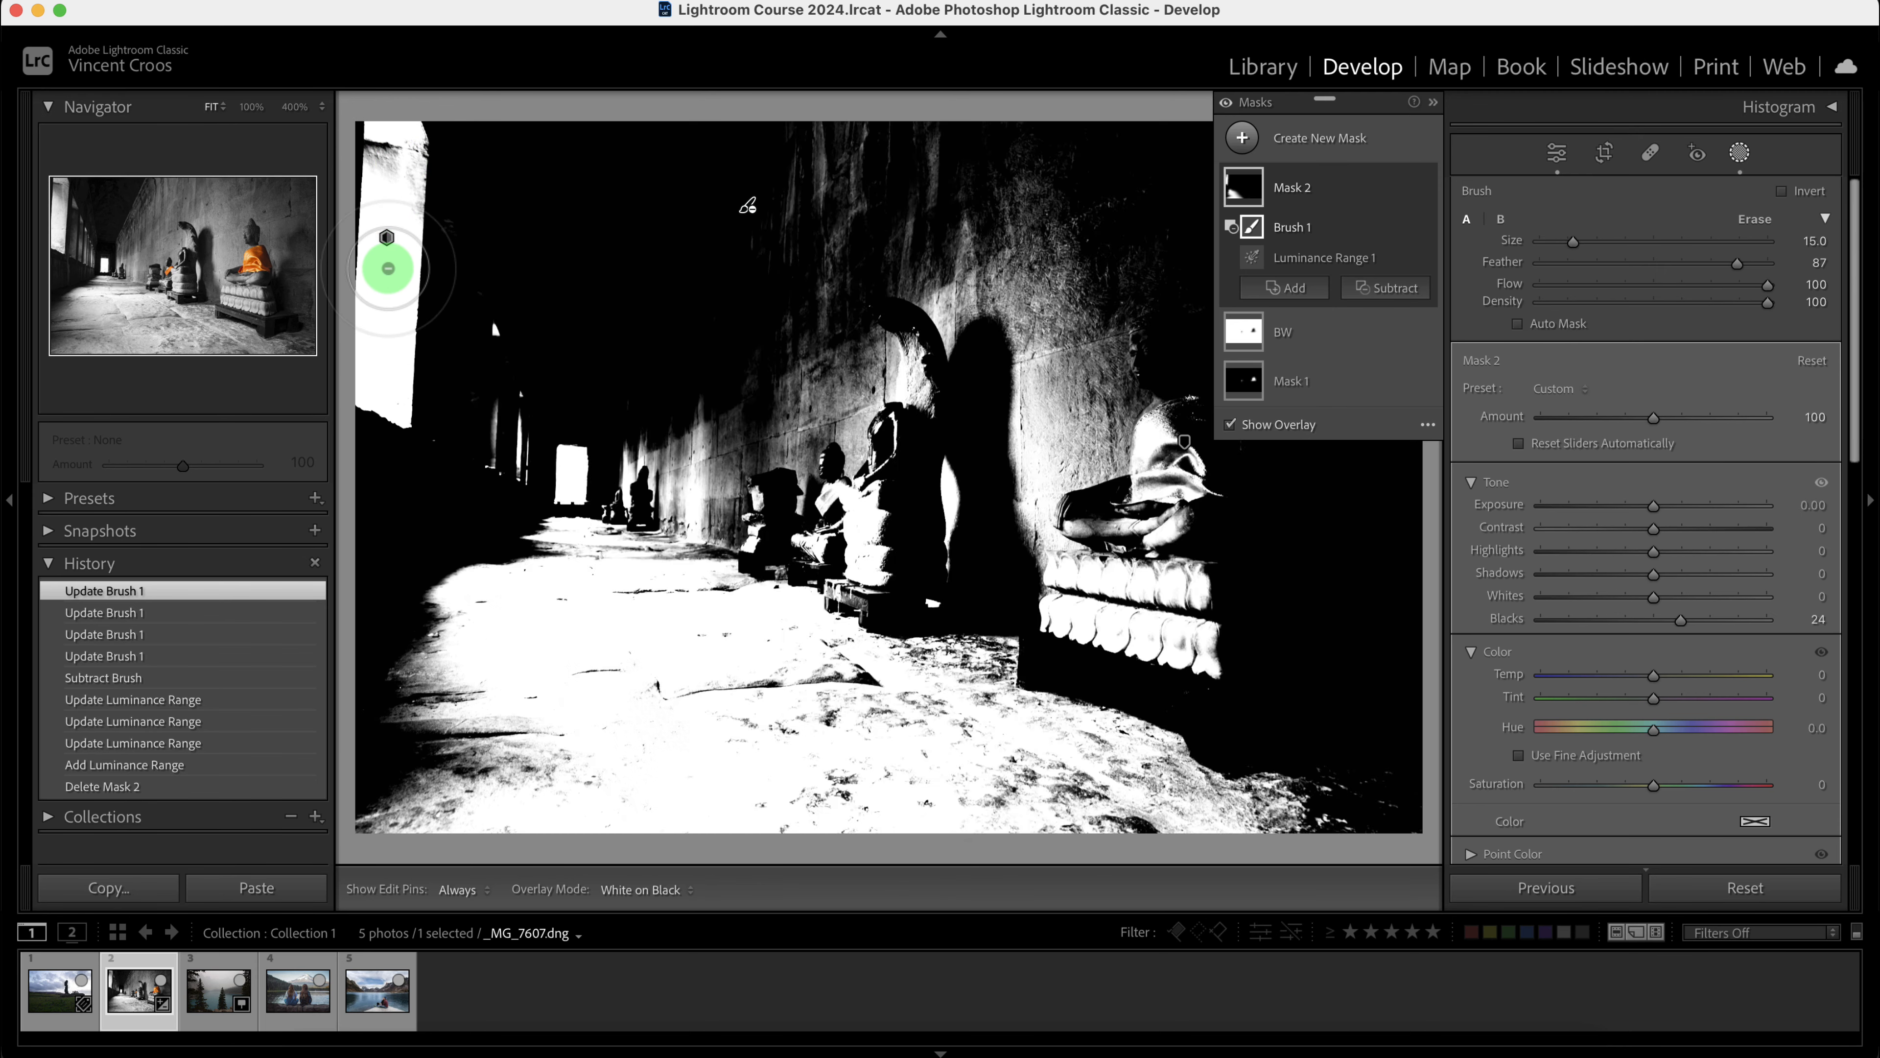
key(o)
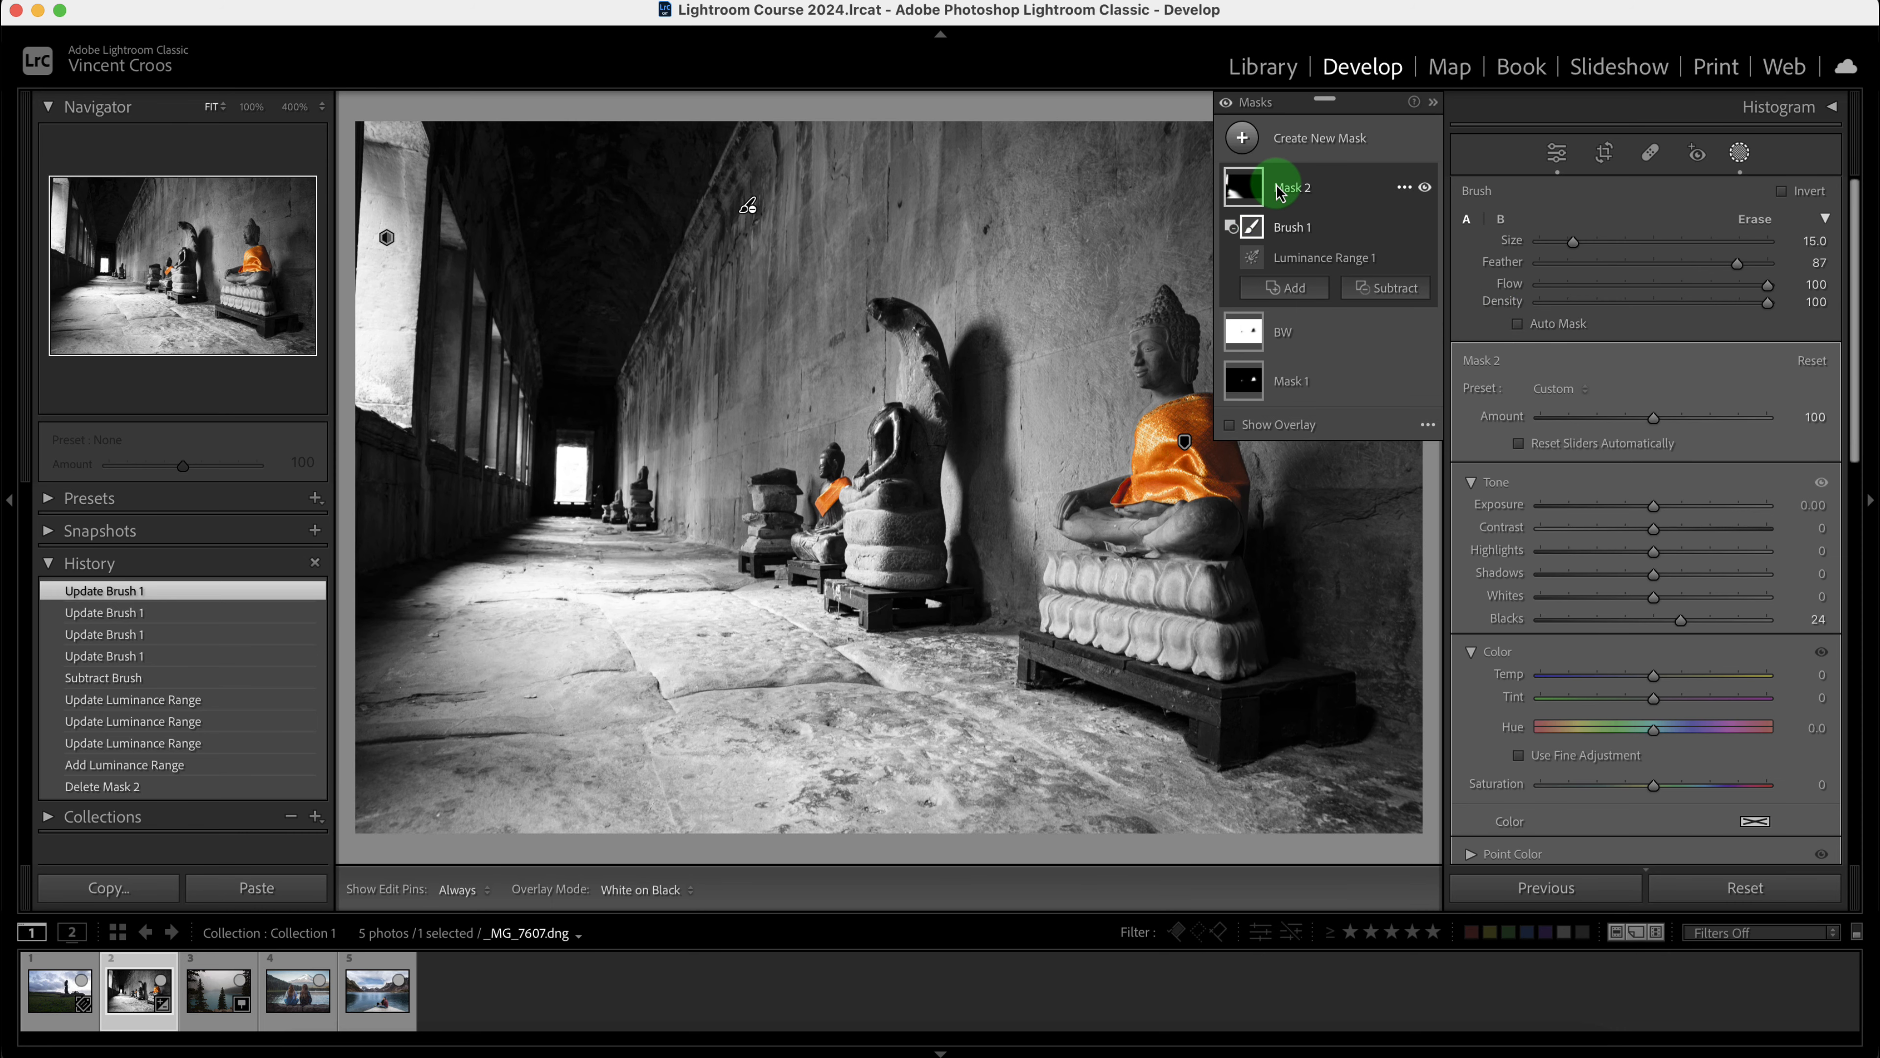
- Set Mask 2's Highlights to -50 and Whites to -16
click(1279, 190)
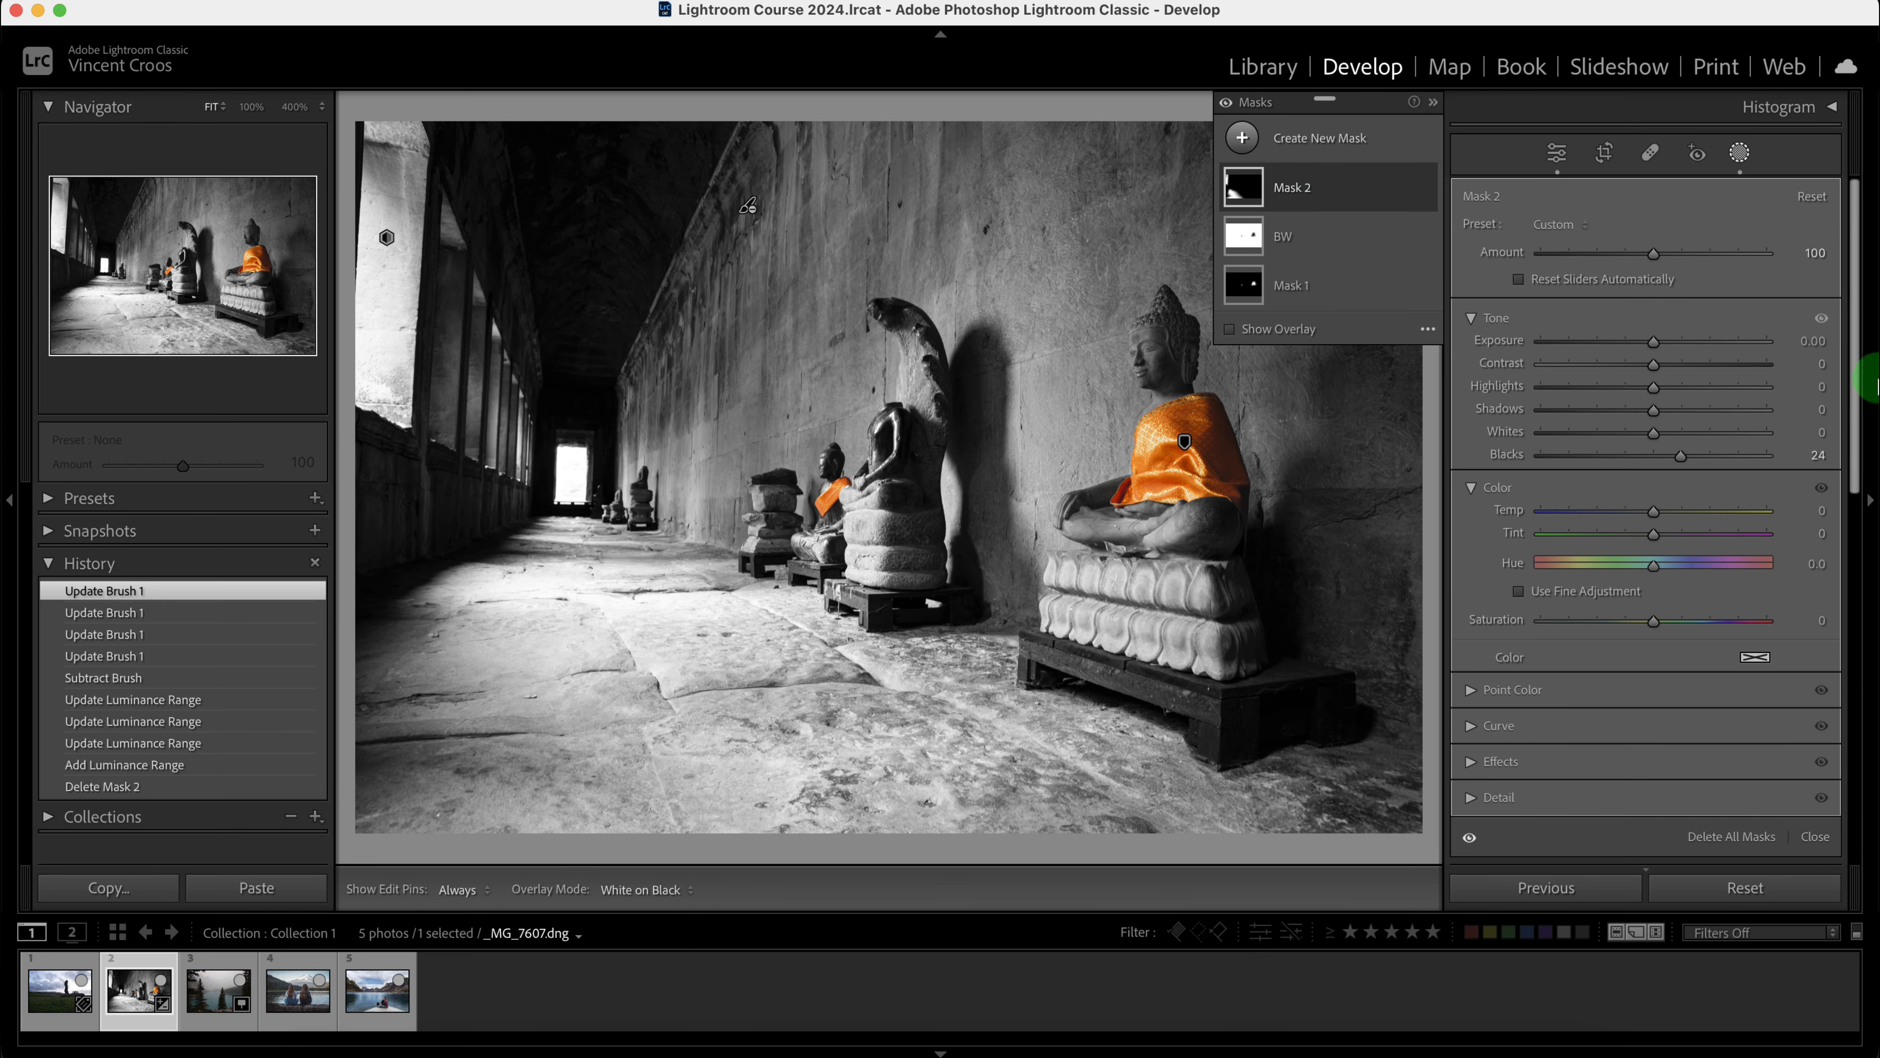
mouse_move(1854, 373)
mouse_down()
mouse_move(1855, 400)
mouse_move(1861, 363)
mouse_up()
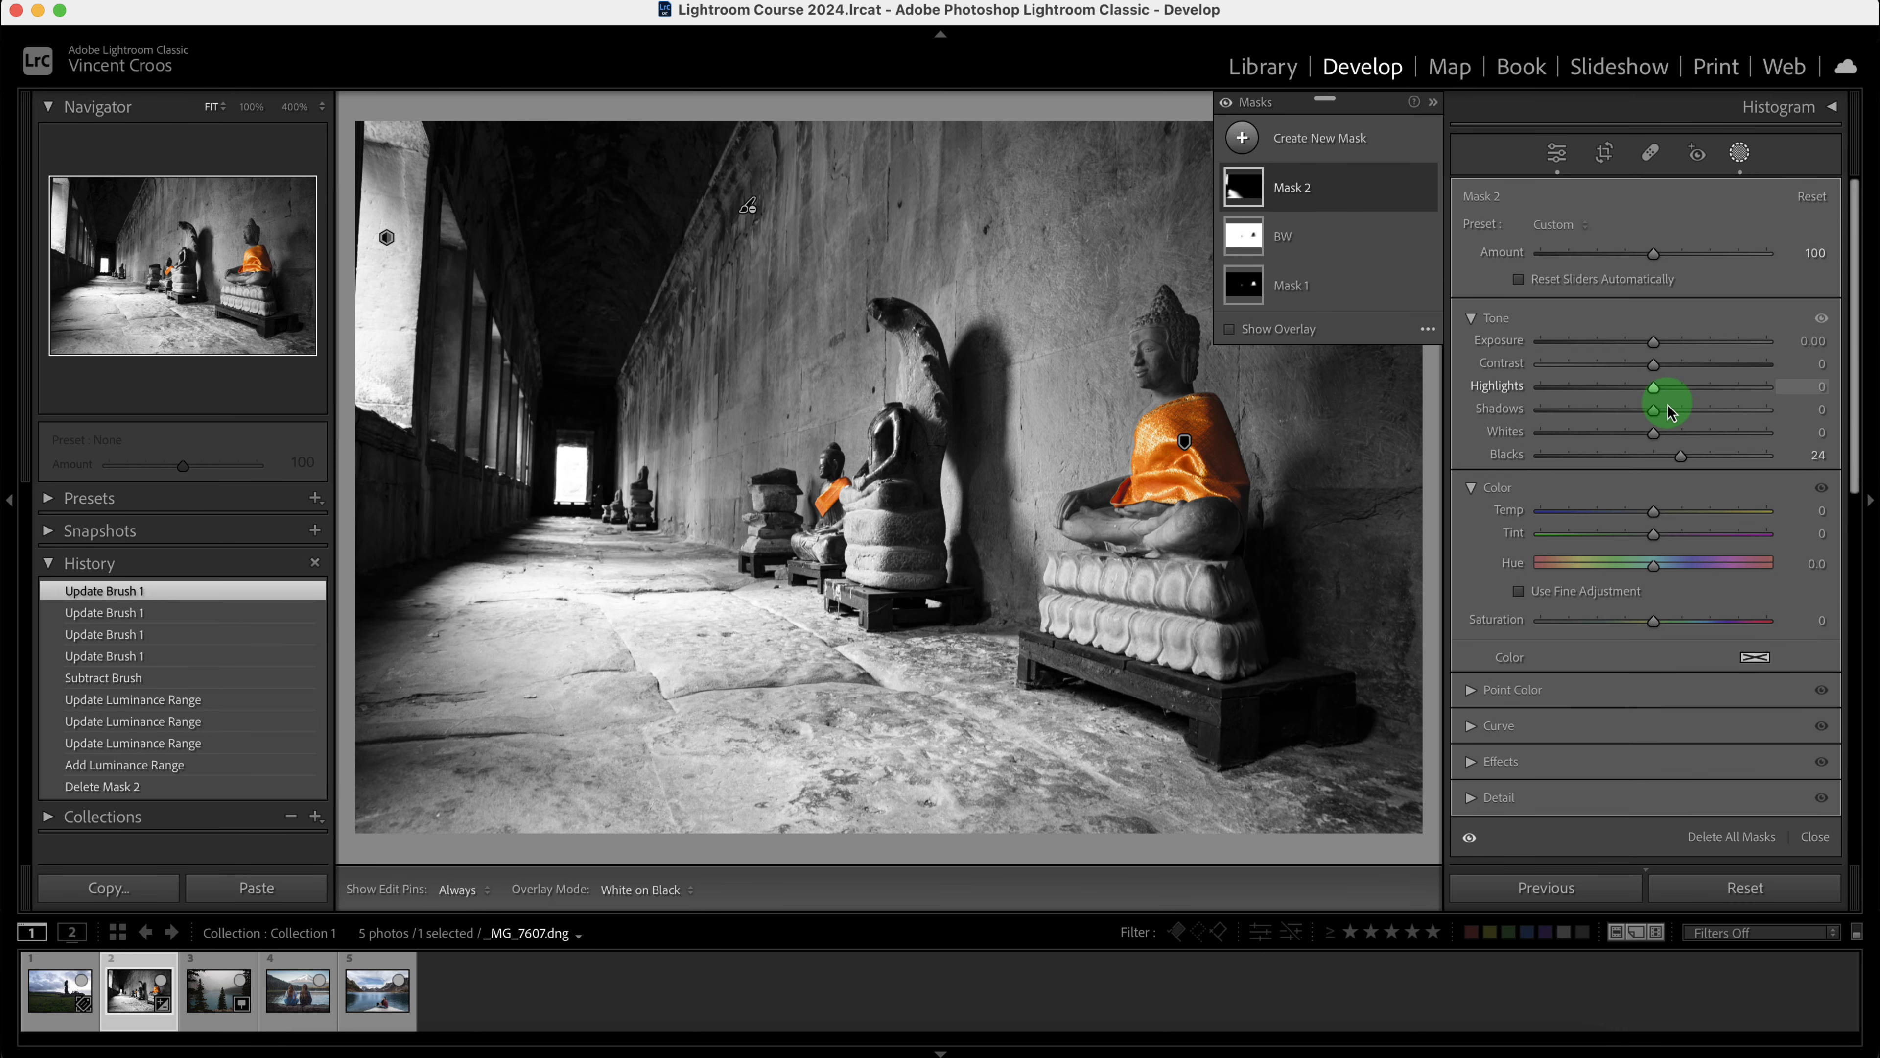
drag(1652, 402, 1597, 400)
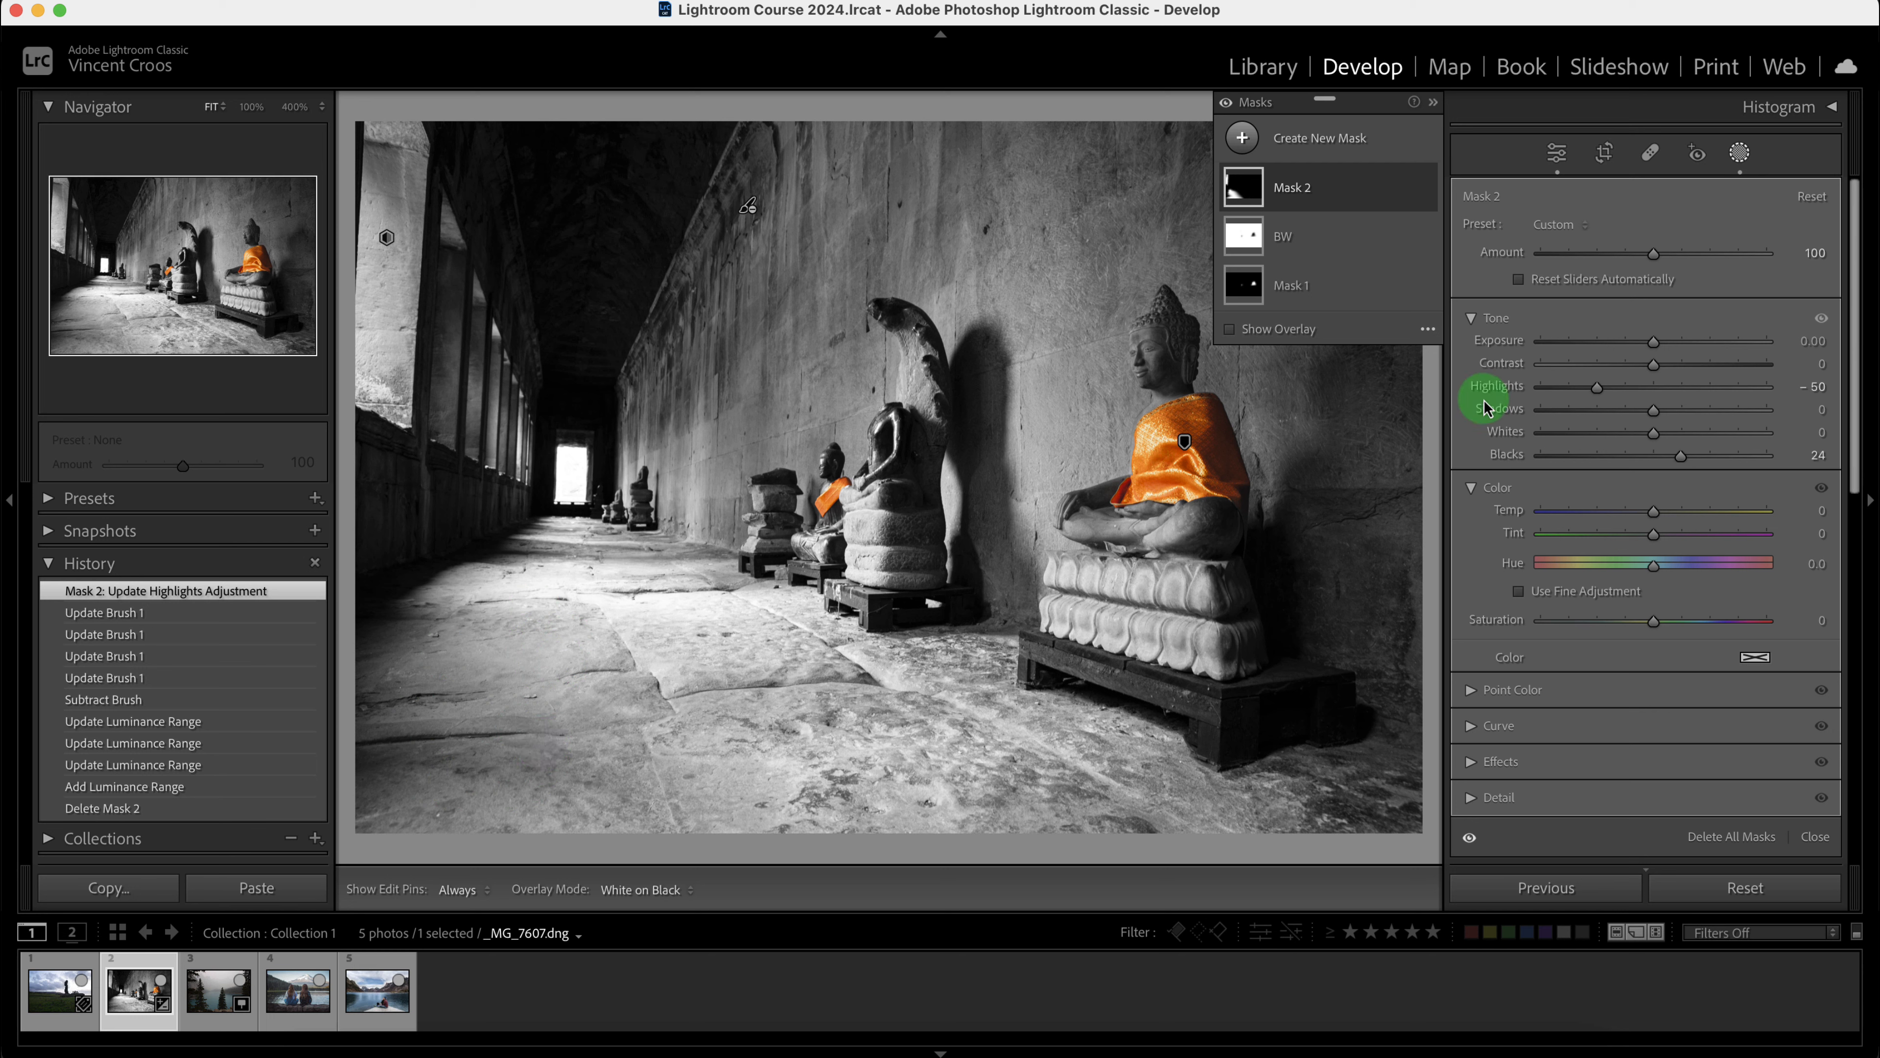
mouse_move(1655, 443)
mouse_down()
mouse_move(1689, 447)
mouse_move(1637, 441)
mouse_up()
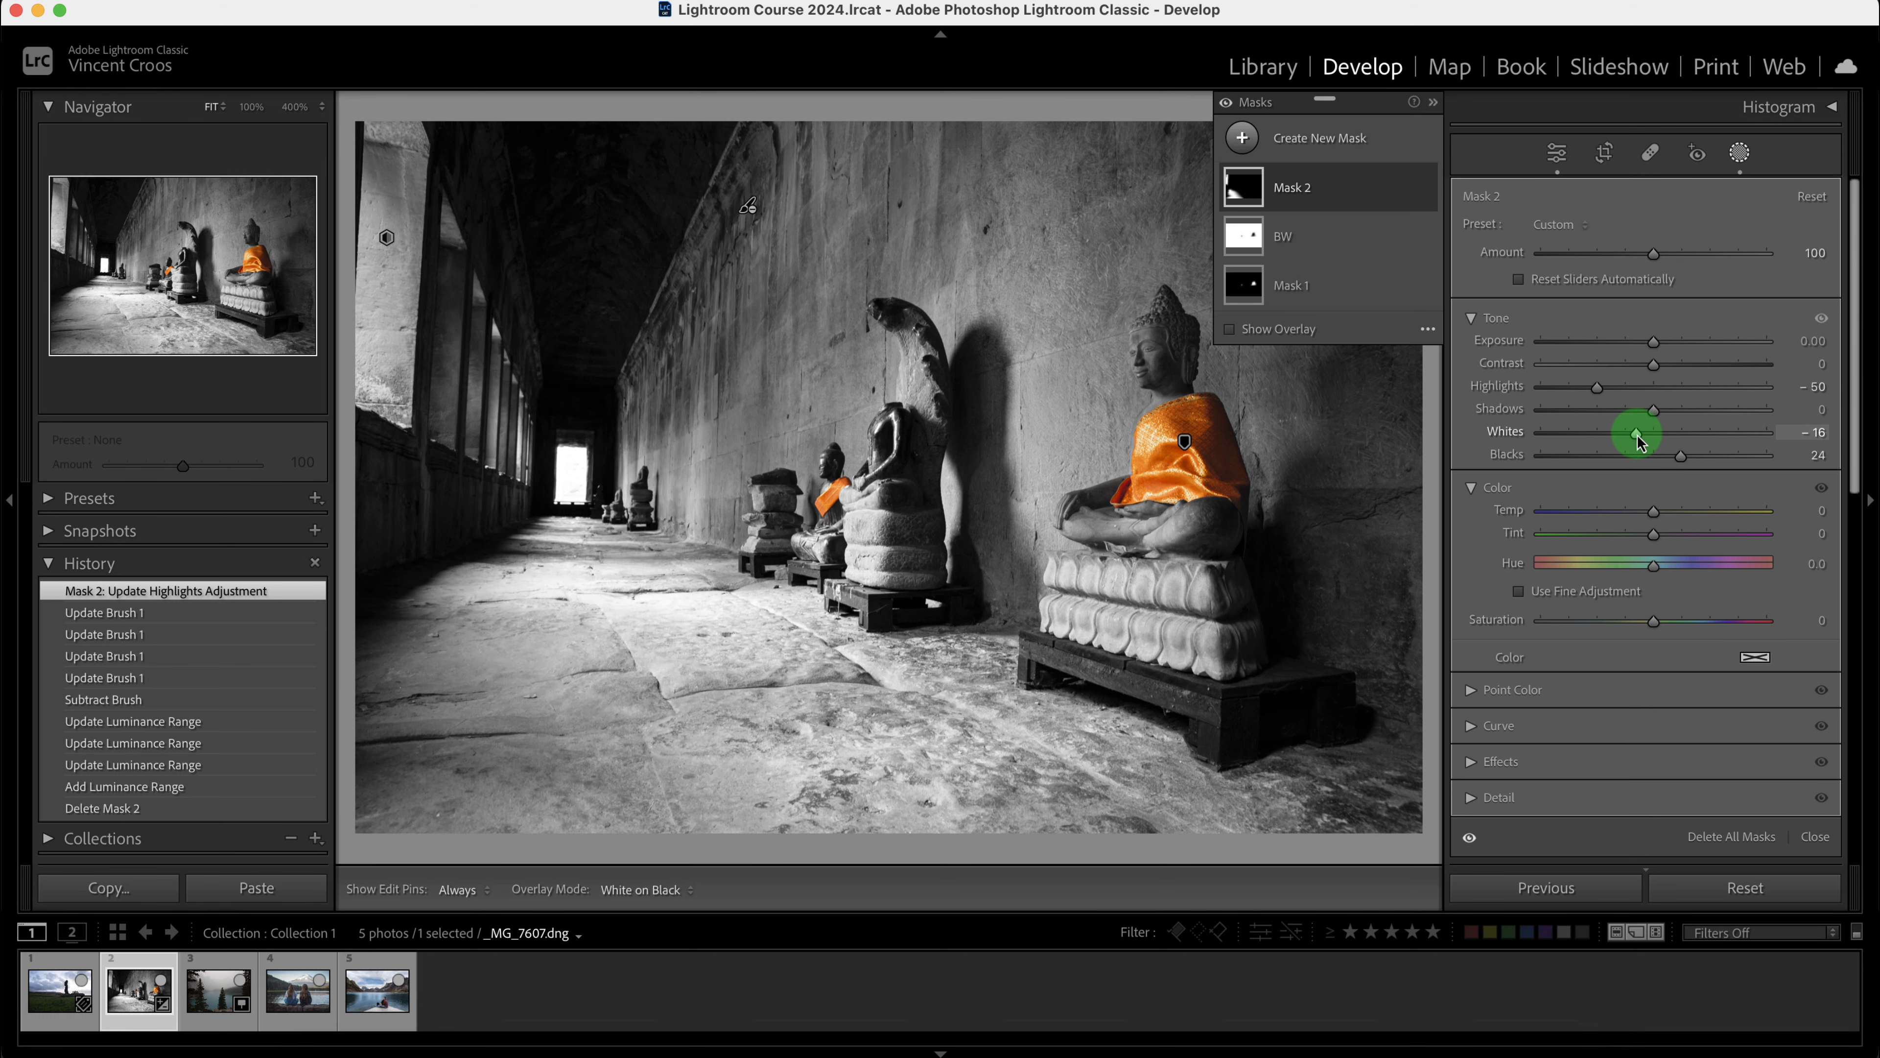
- Compare the photo with Mask 2 hidden and shown several times
click(1425, 189)
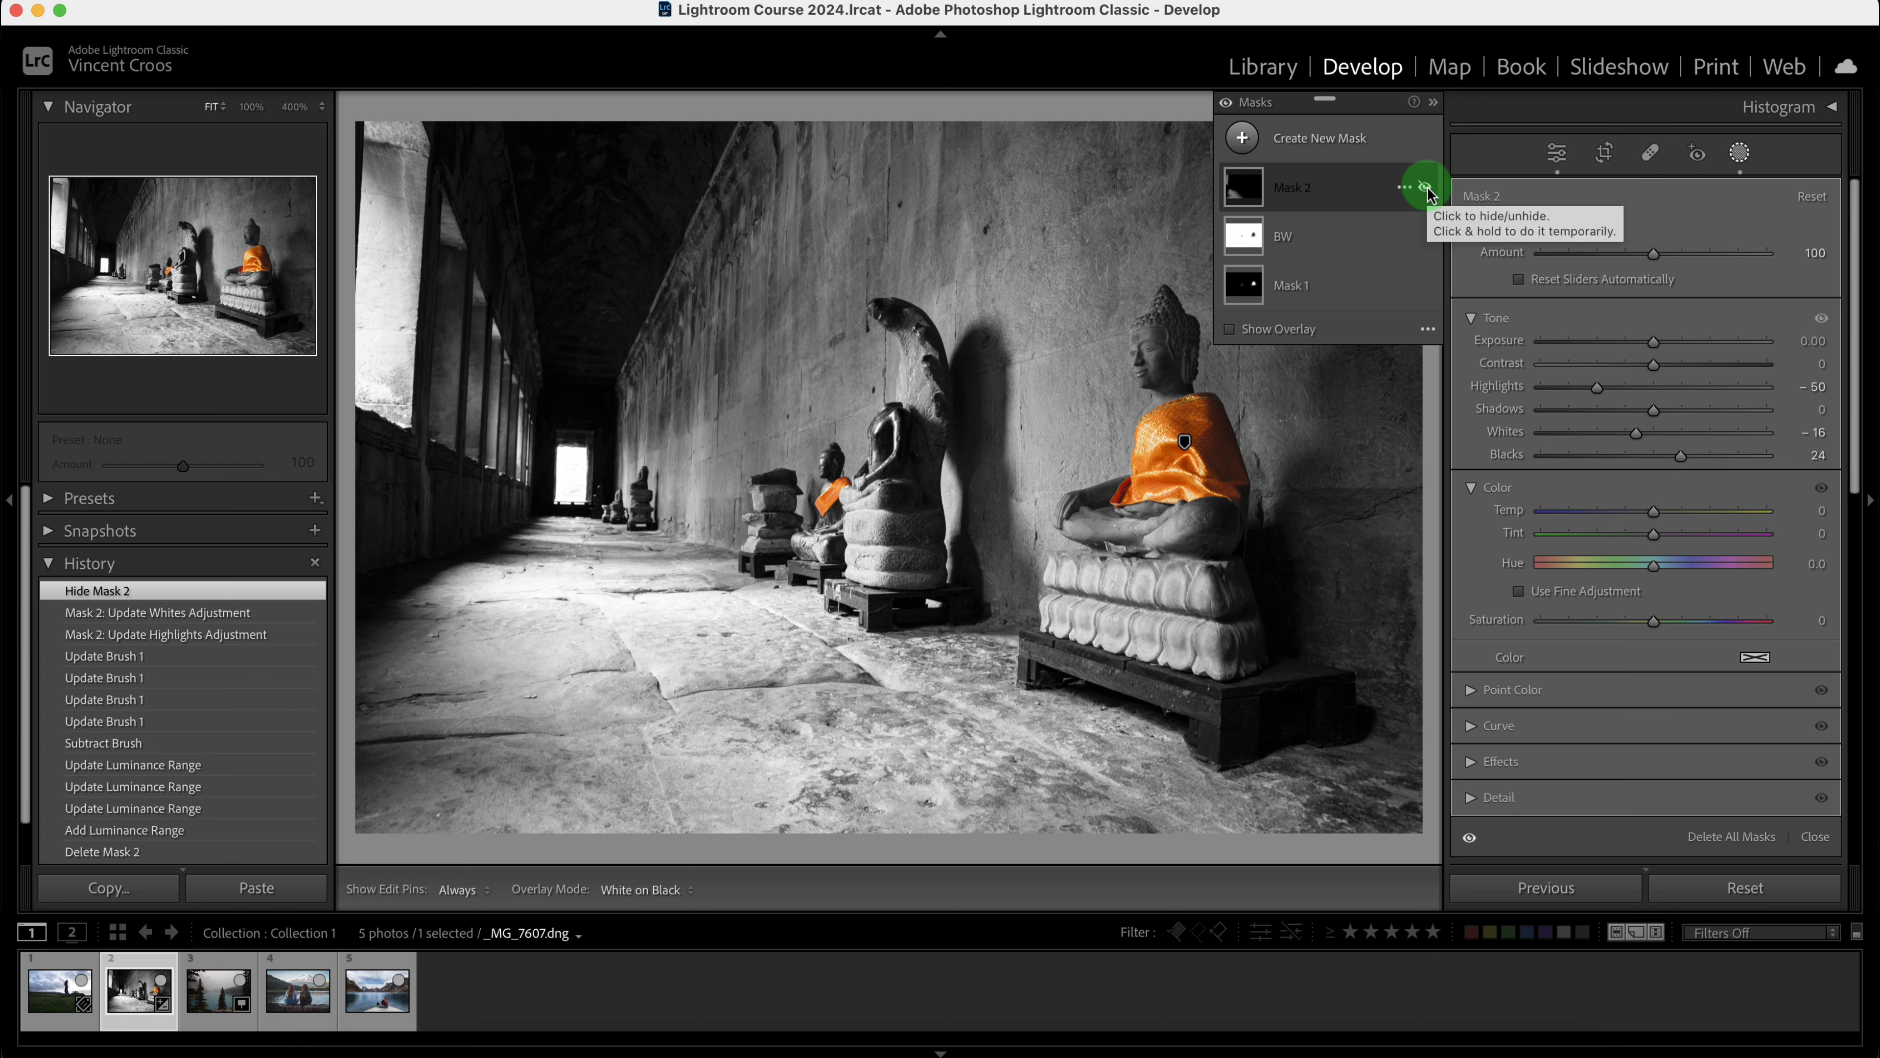
click(1425, 189)
click(1425, 189)
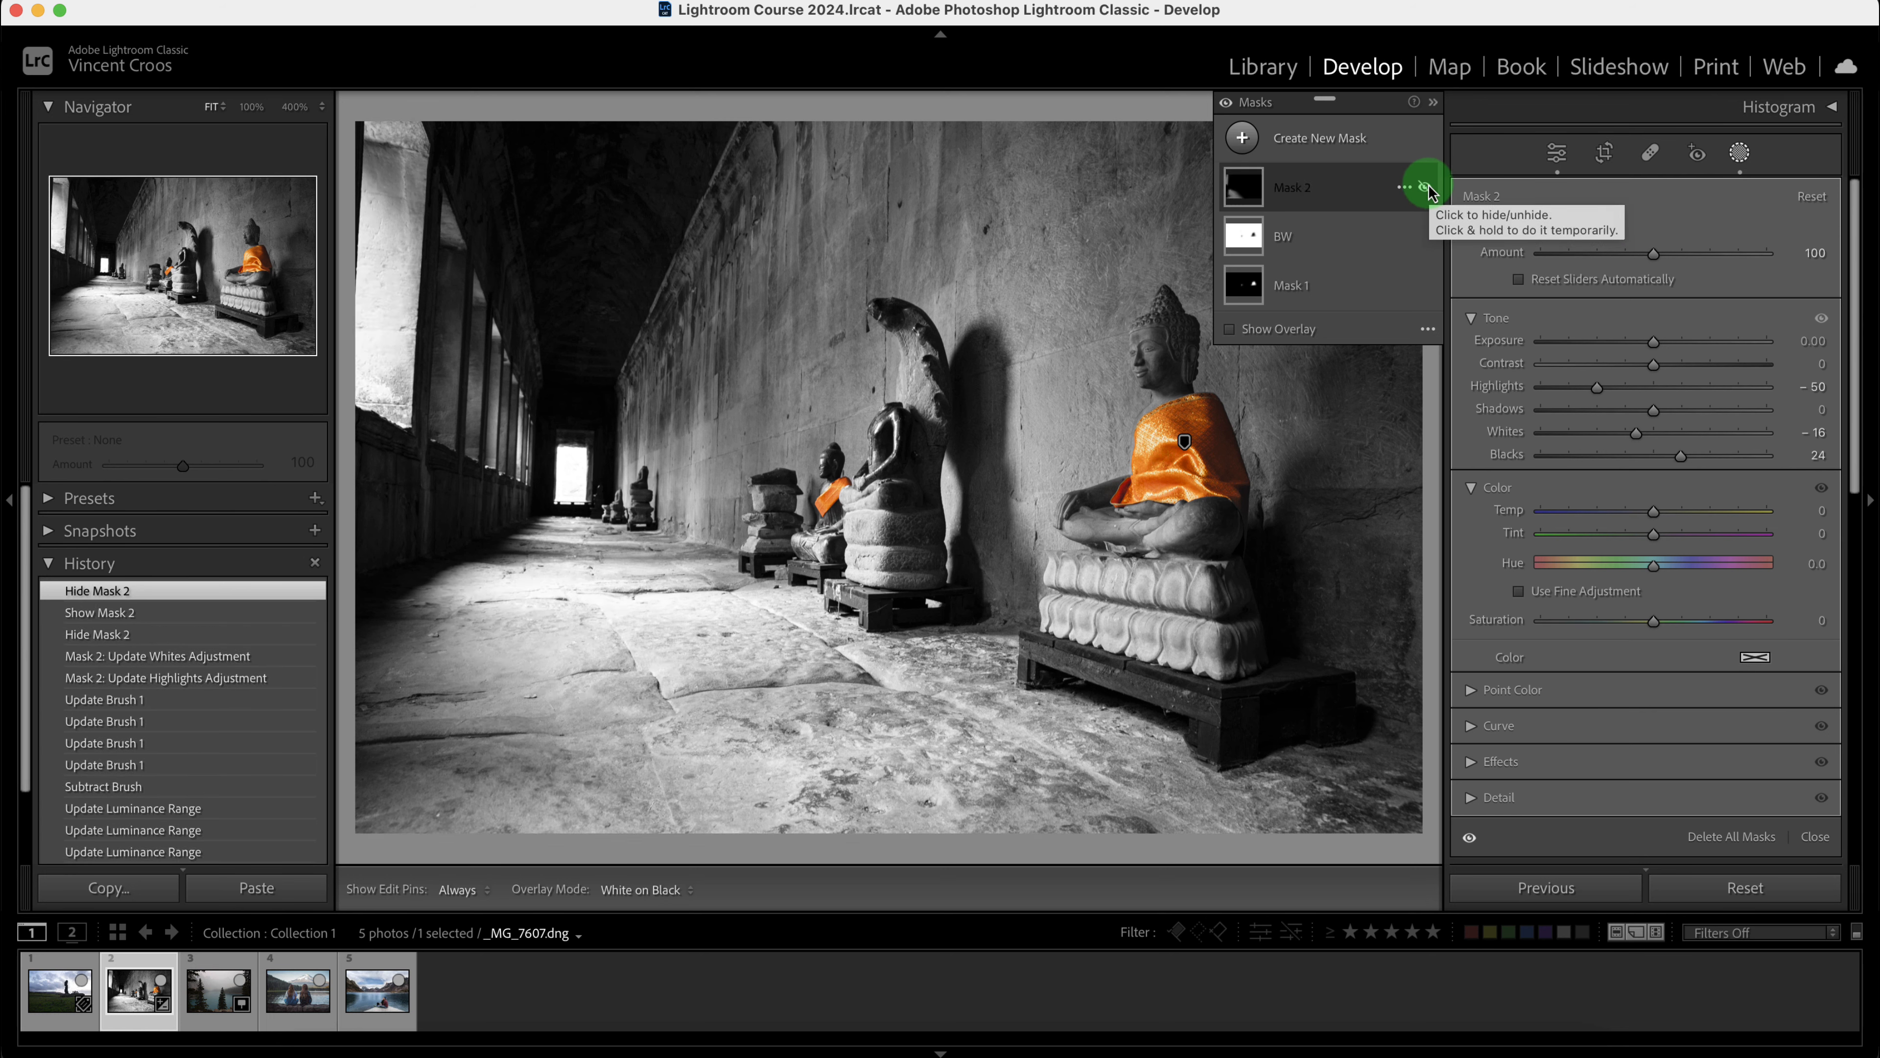
click(1426, 189)
click(1427, 189)
click(1427, 189)
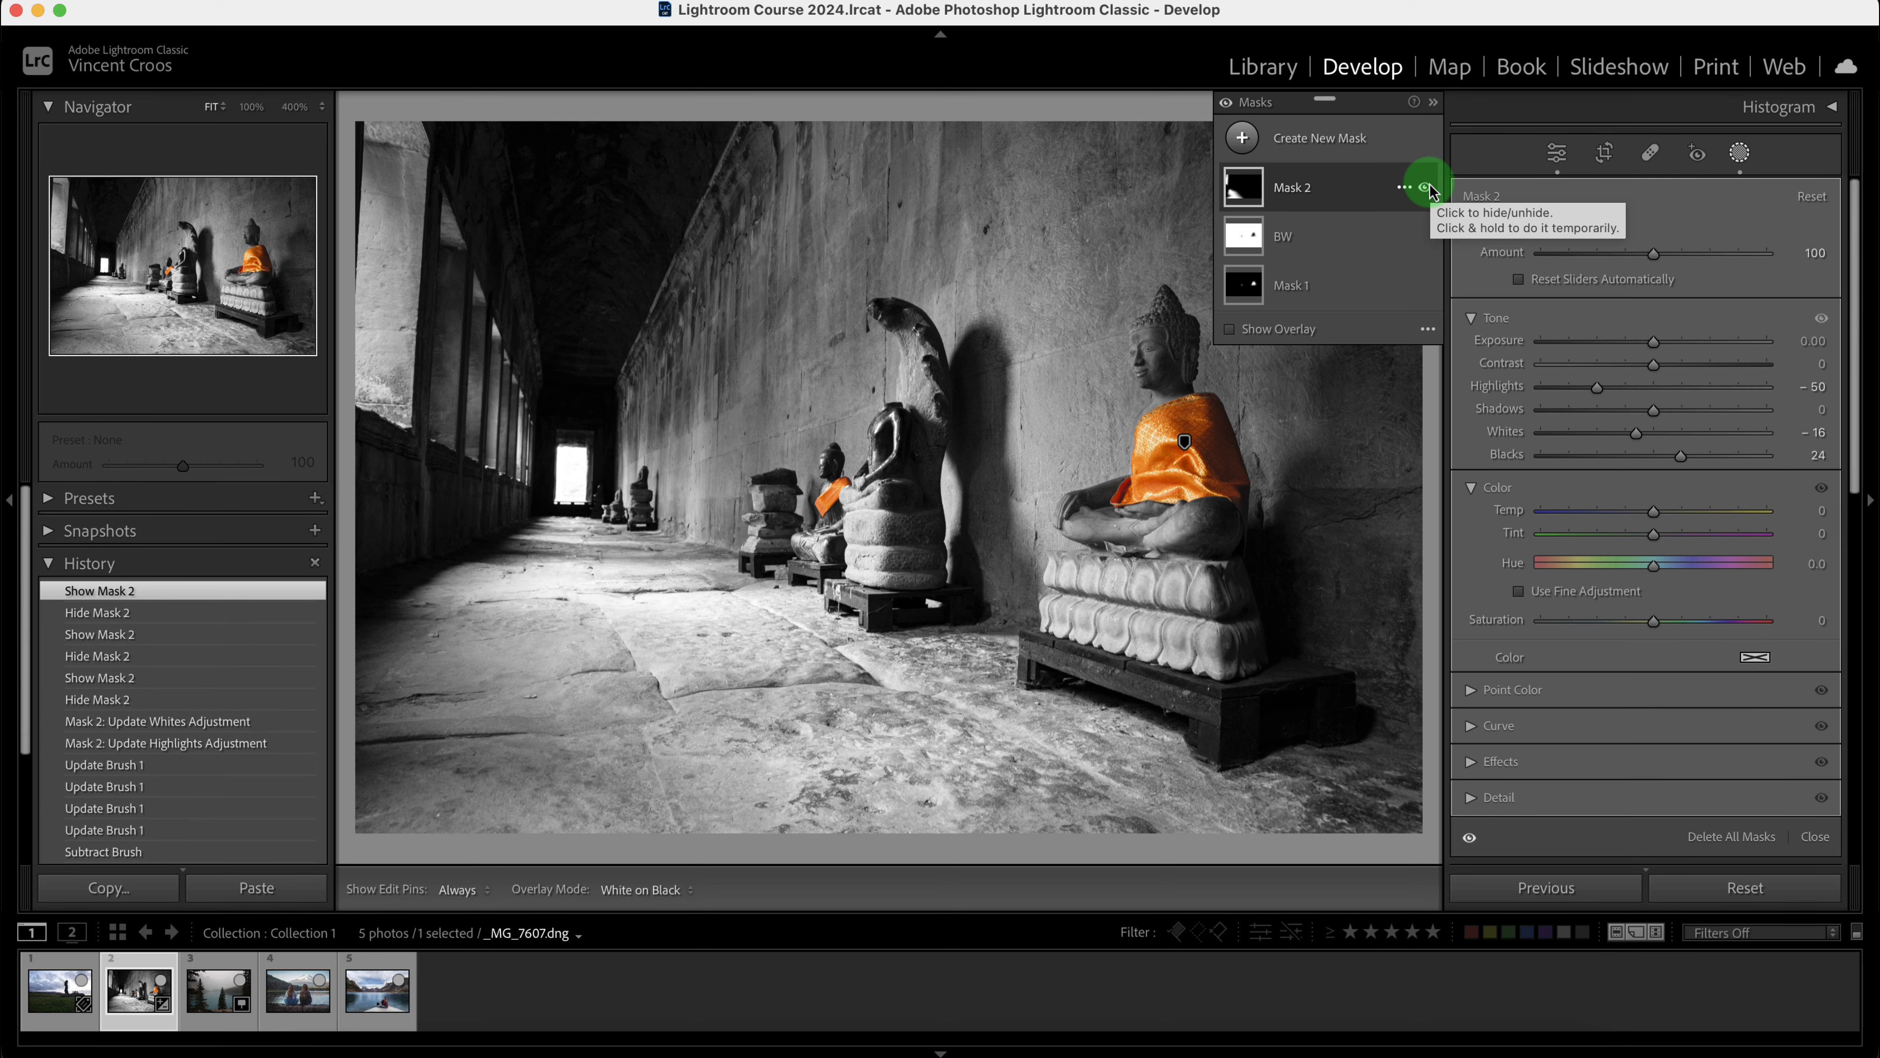
click(1427, 189)
click(1426, 189)
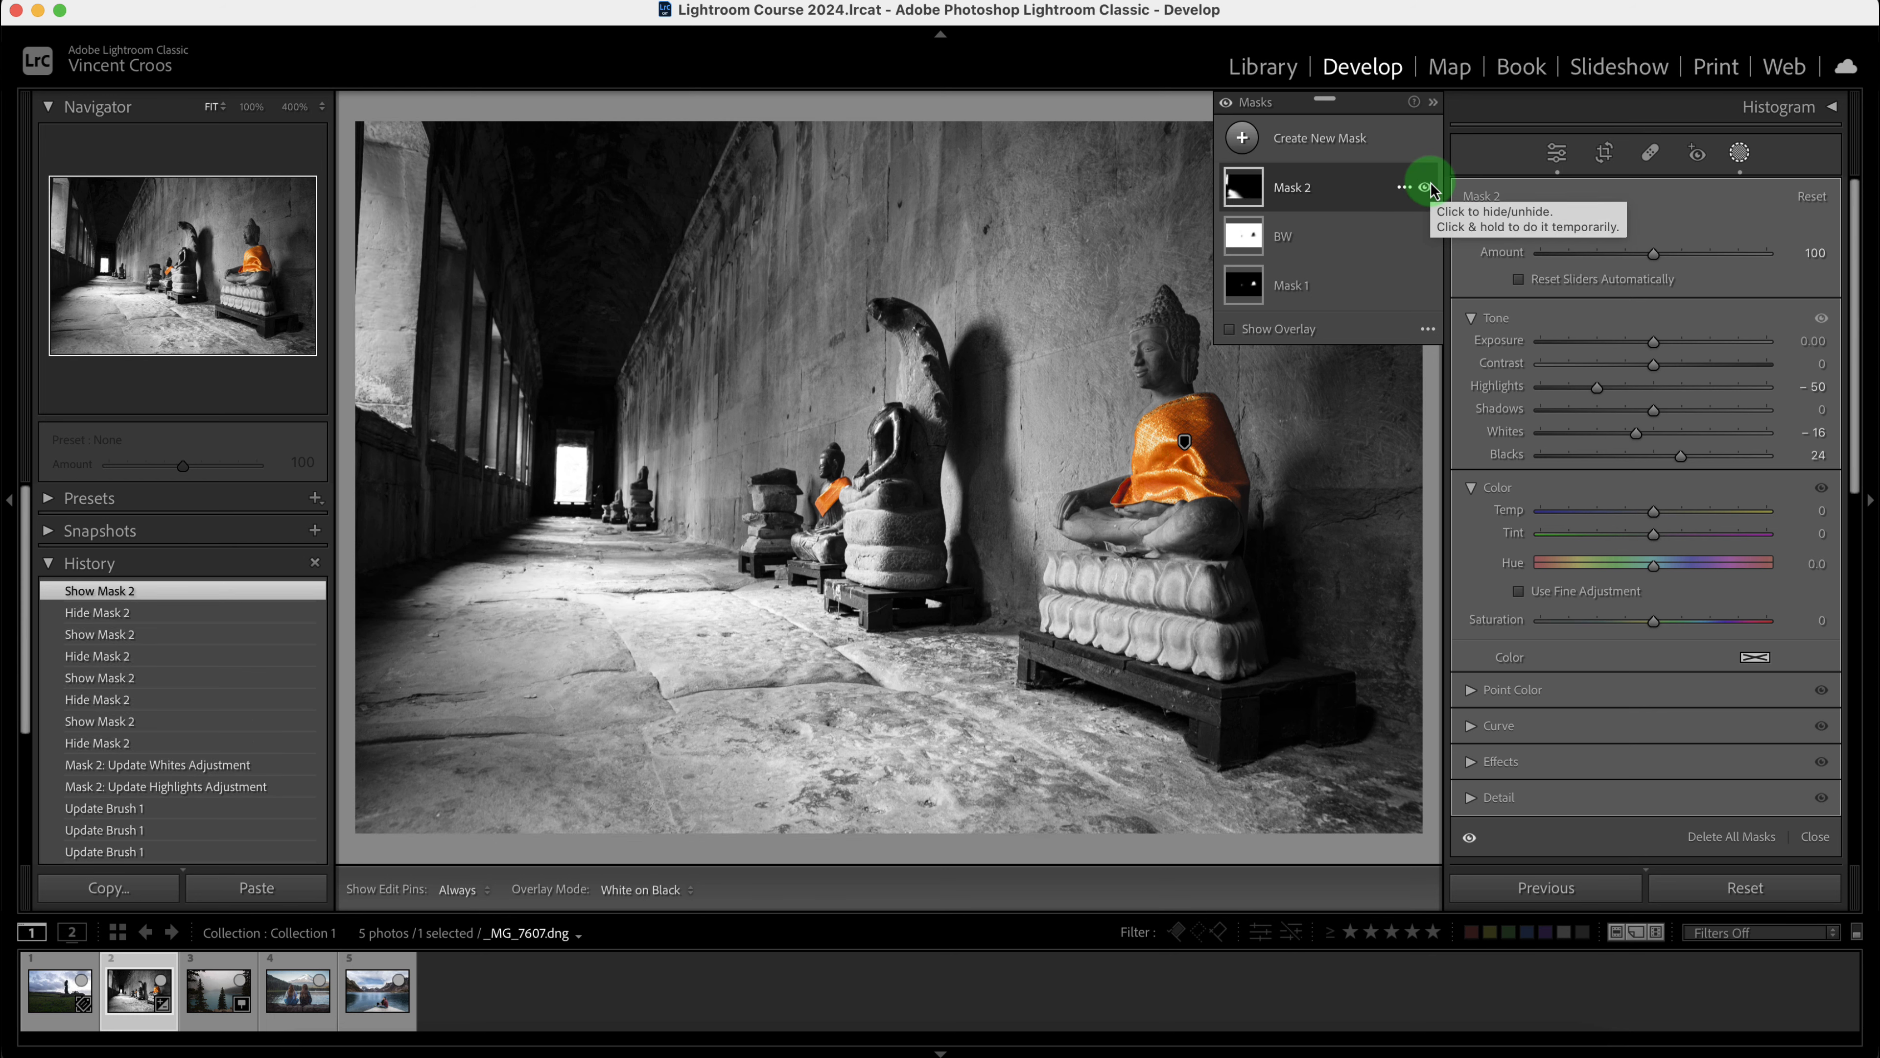
click(1426, 189)
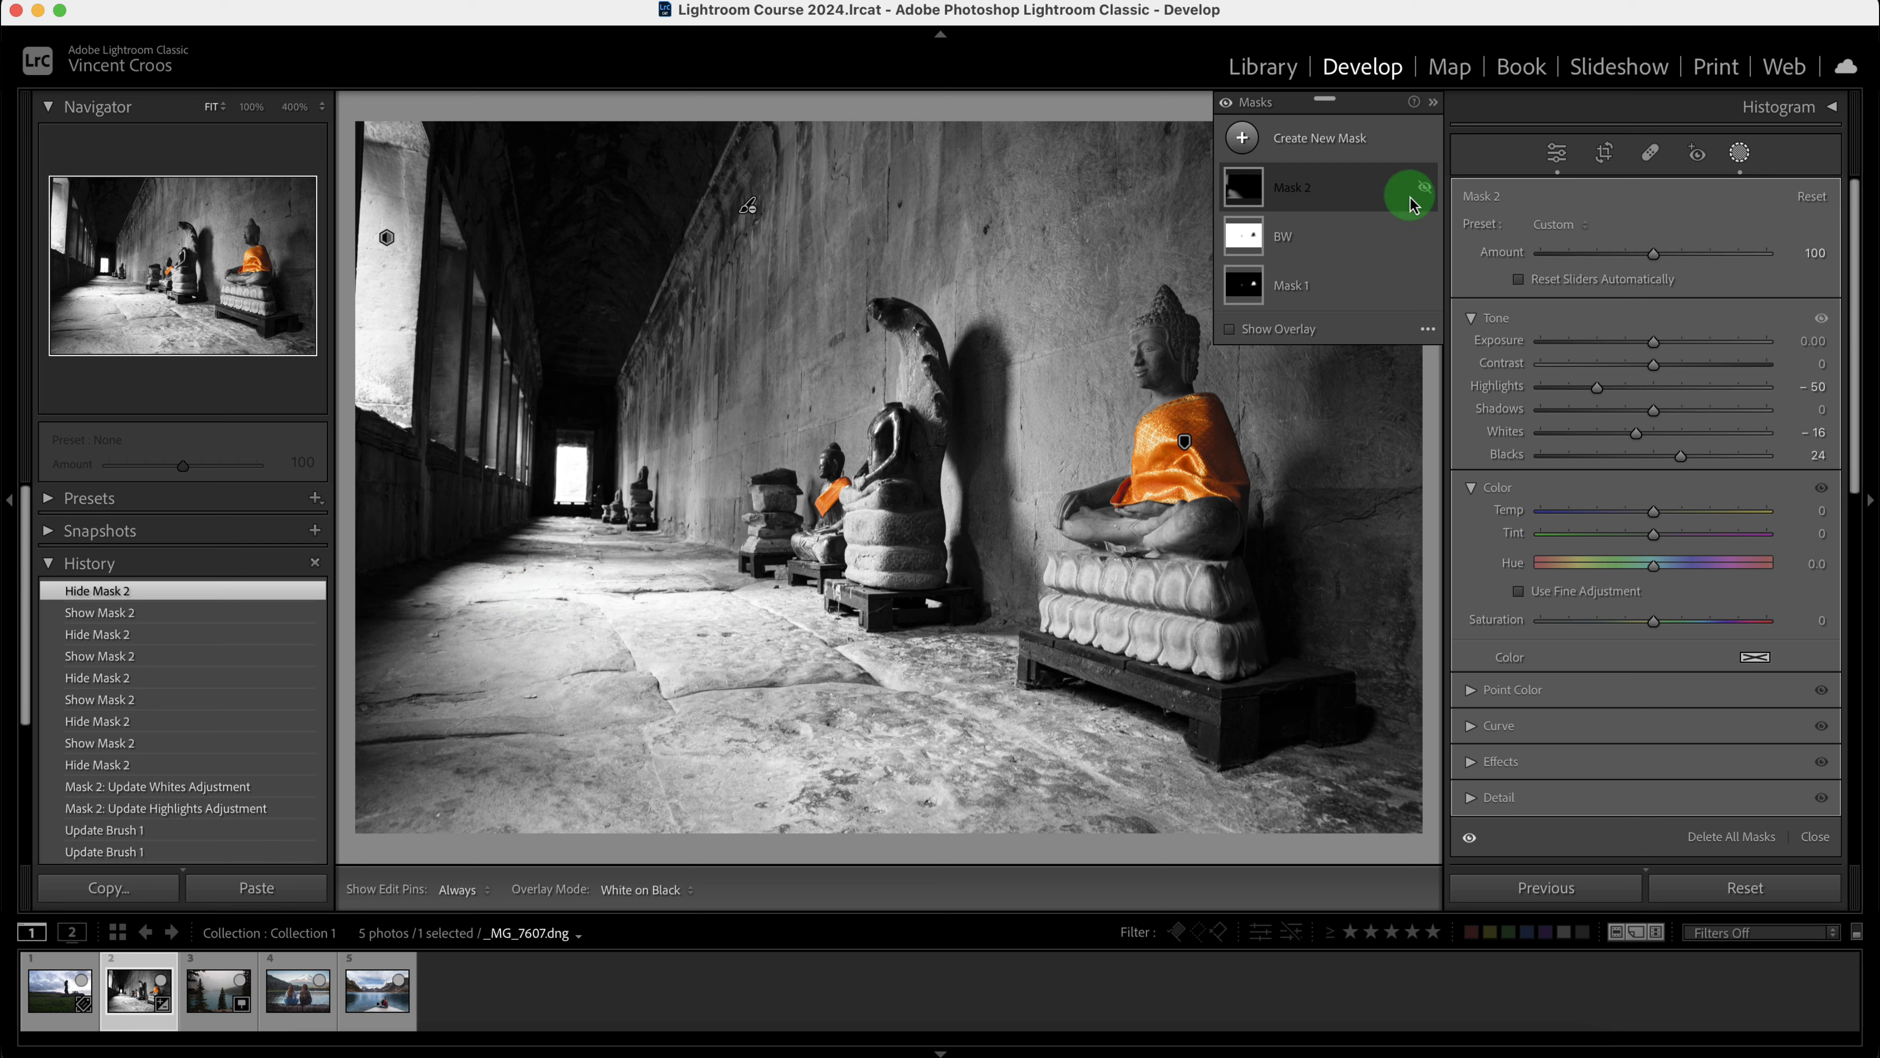
click(1425, 188)
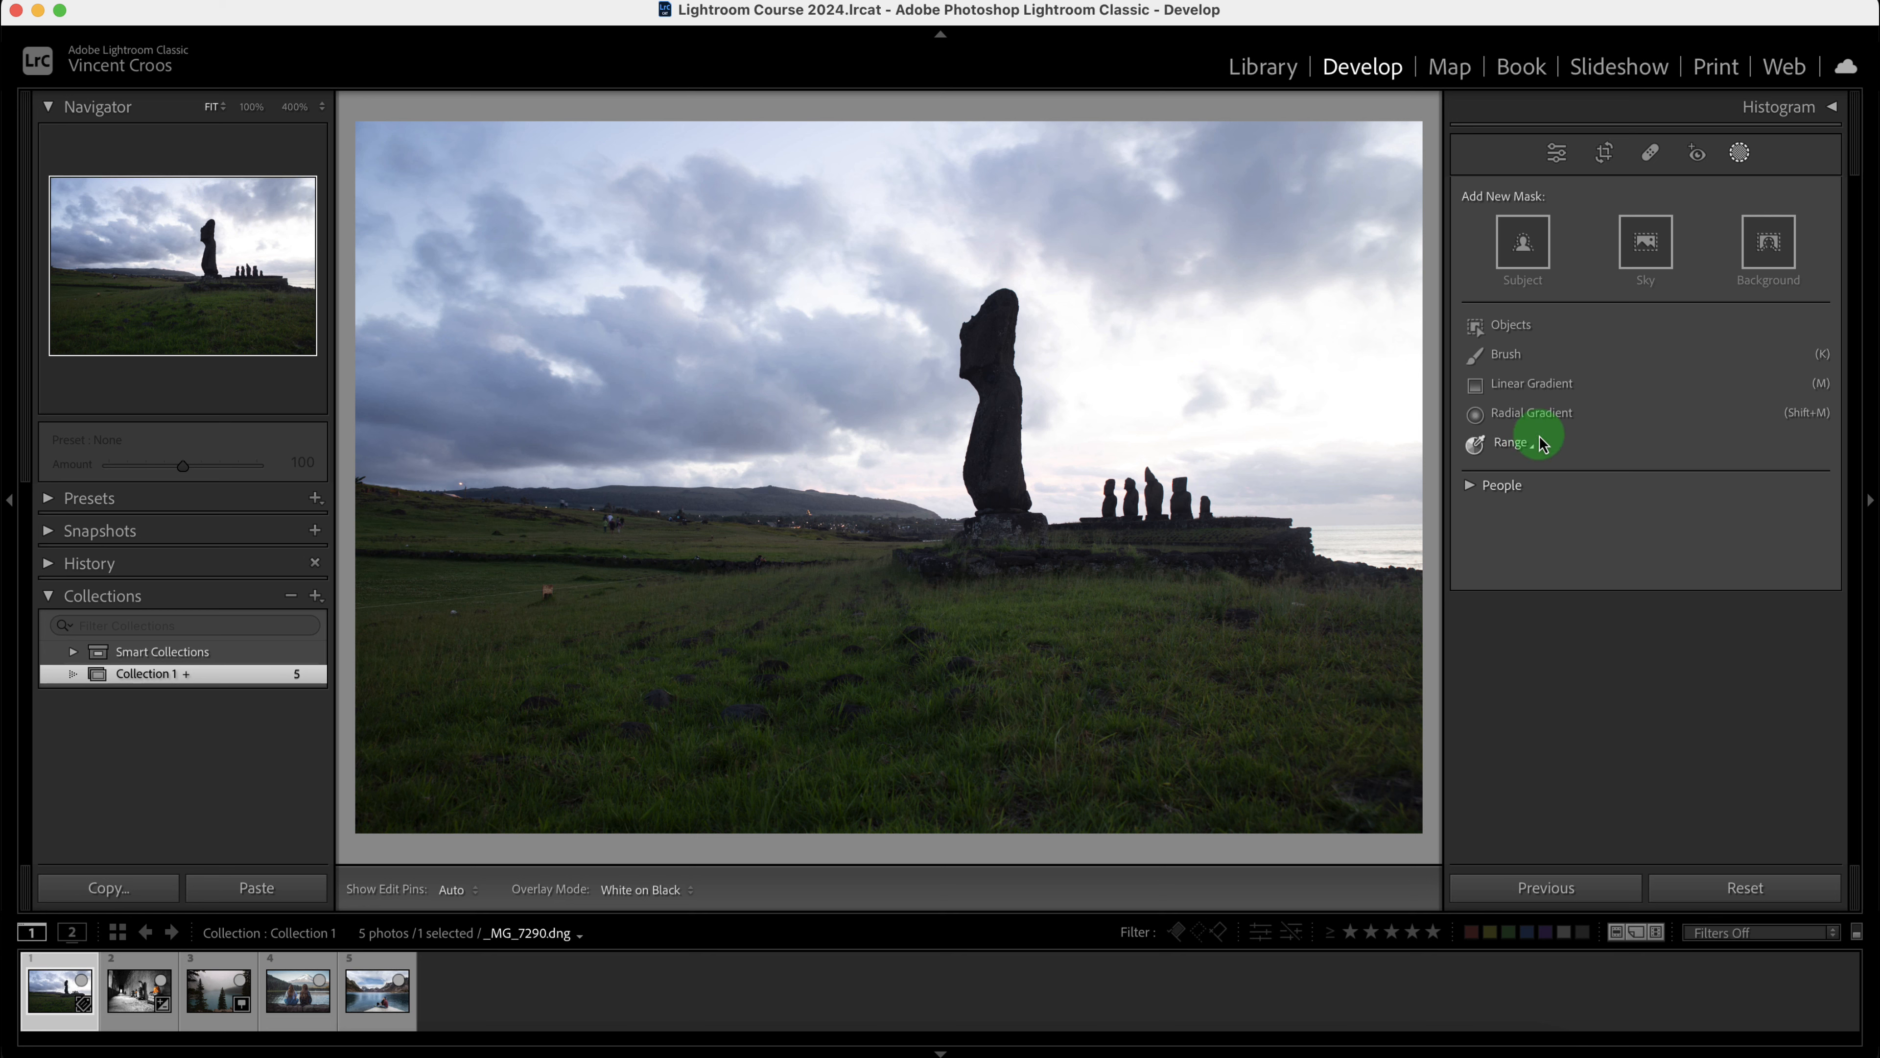
- Draw a radial gradient mask over the bright sky behind the small statues in _MG_7290.dng and reset its adjustments
click(1532, 412)
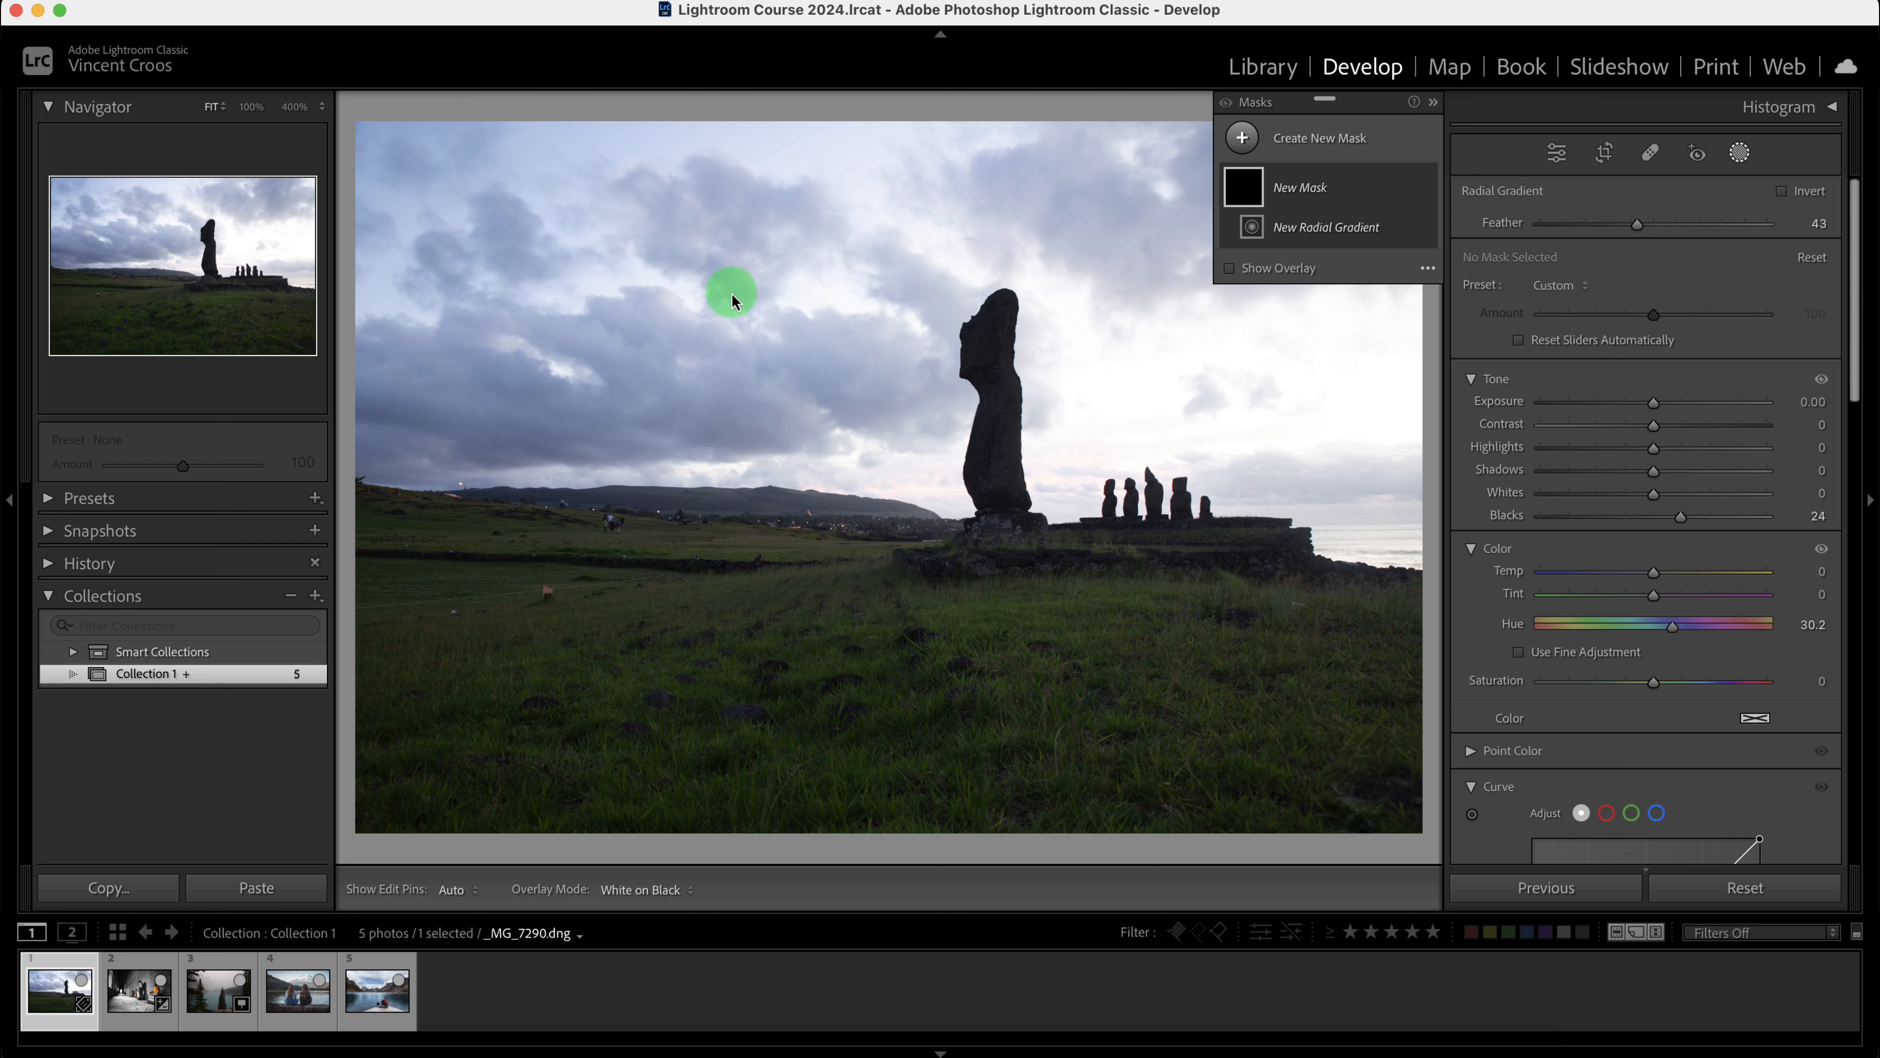
drag(735, 305, 757, 327)
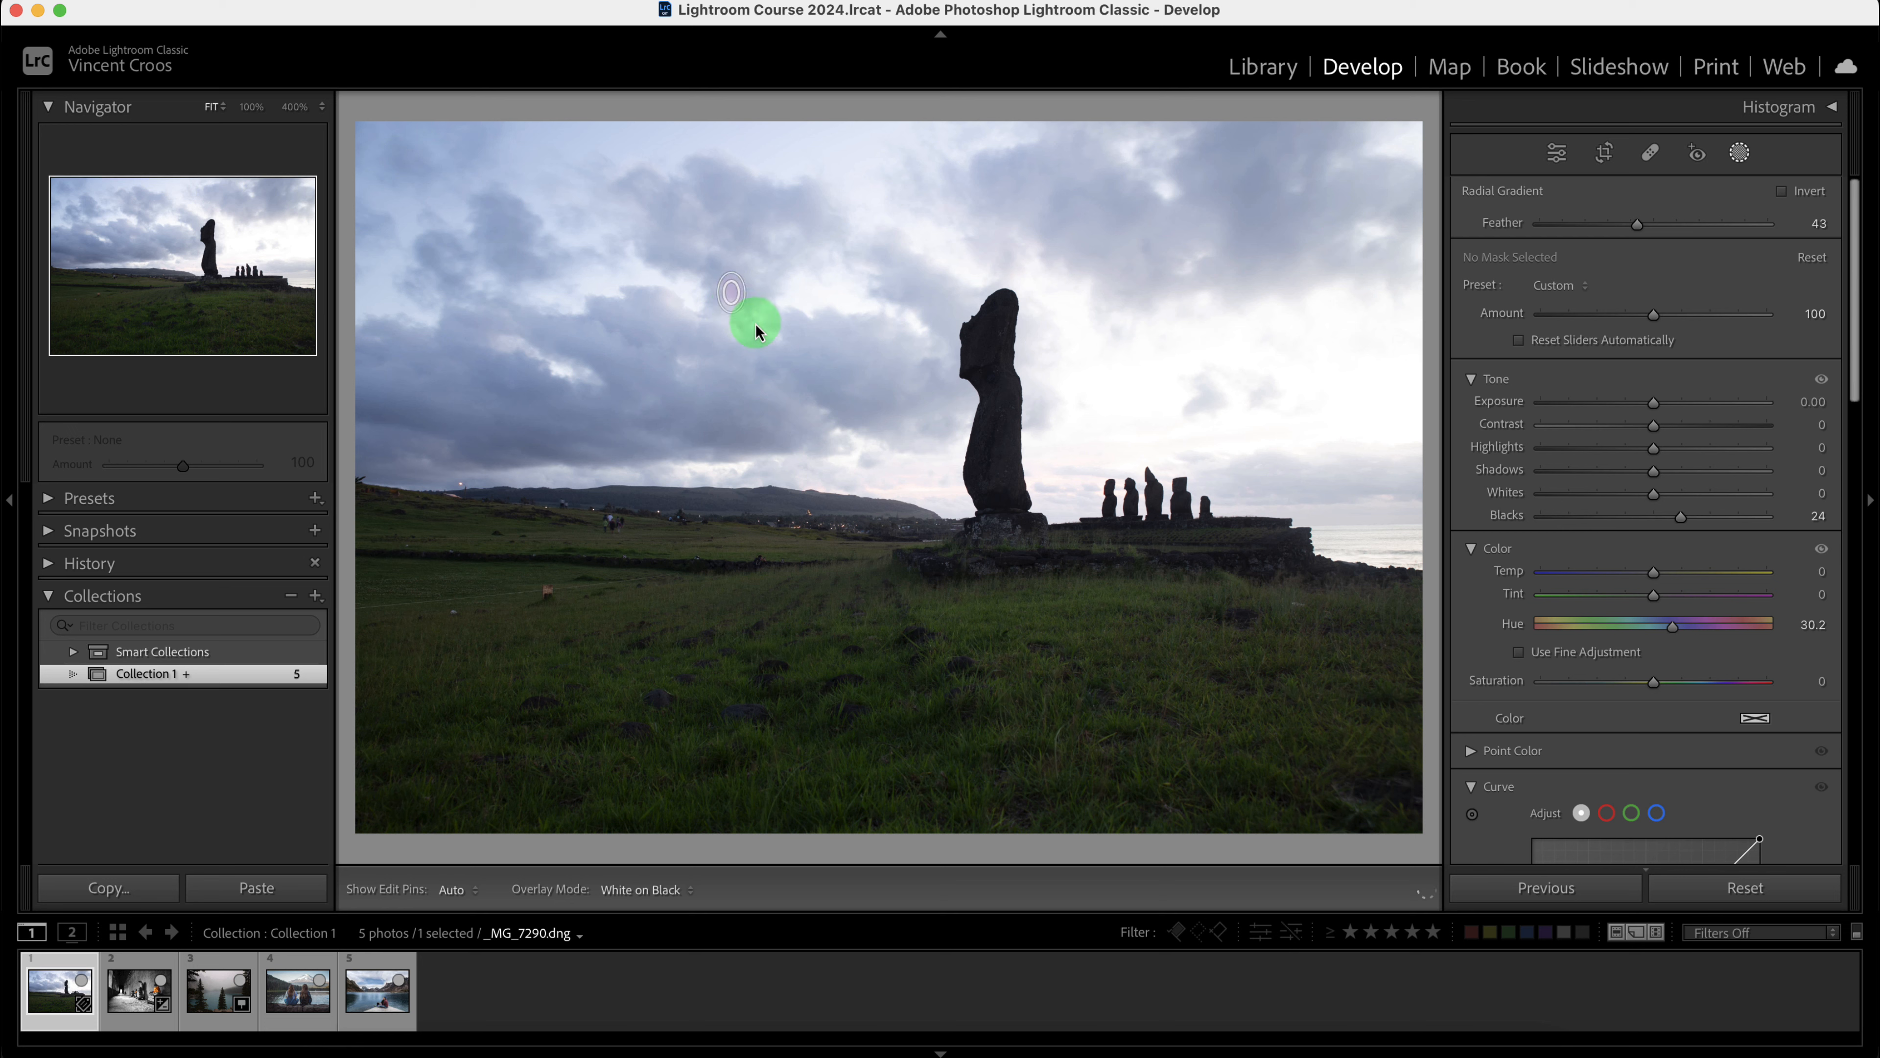
drag(829, 398, 997, 580)
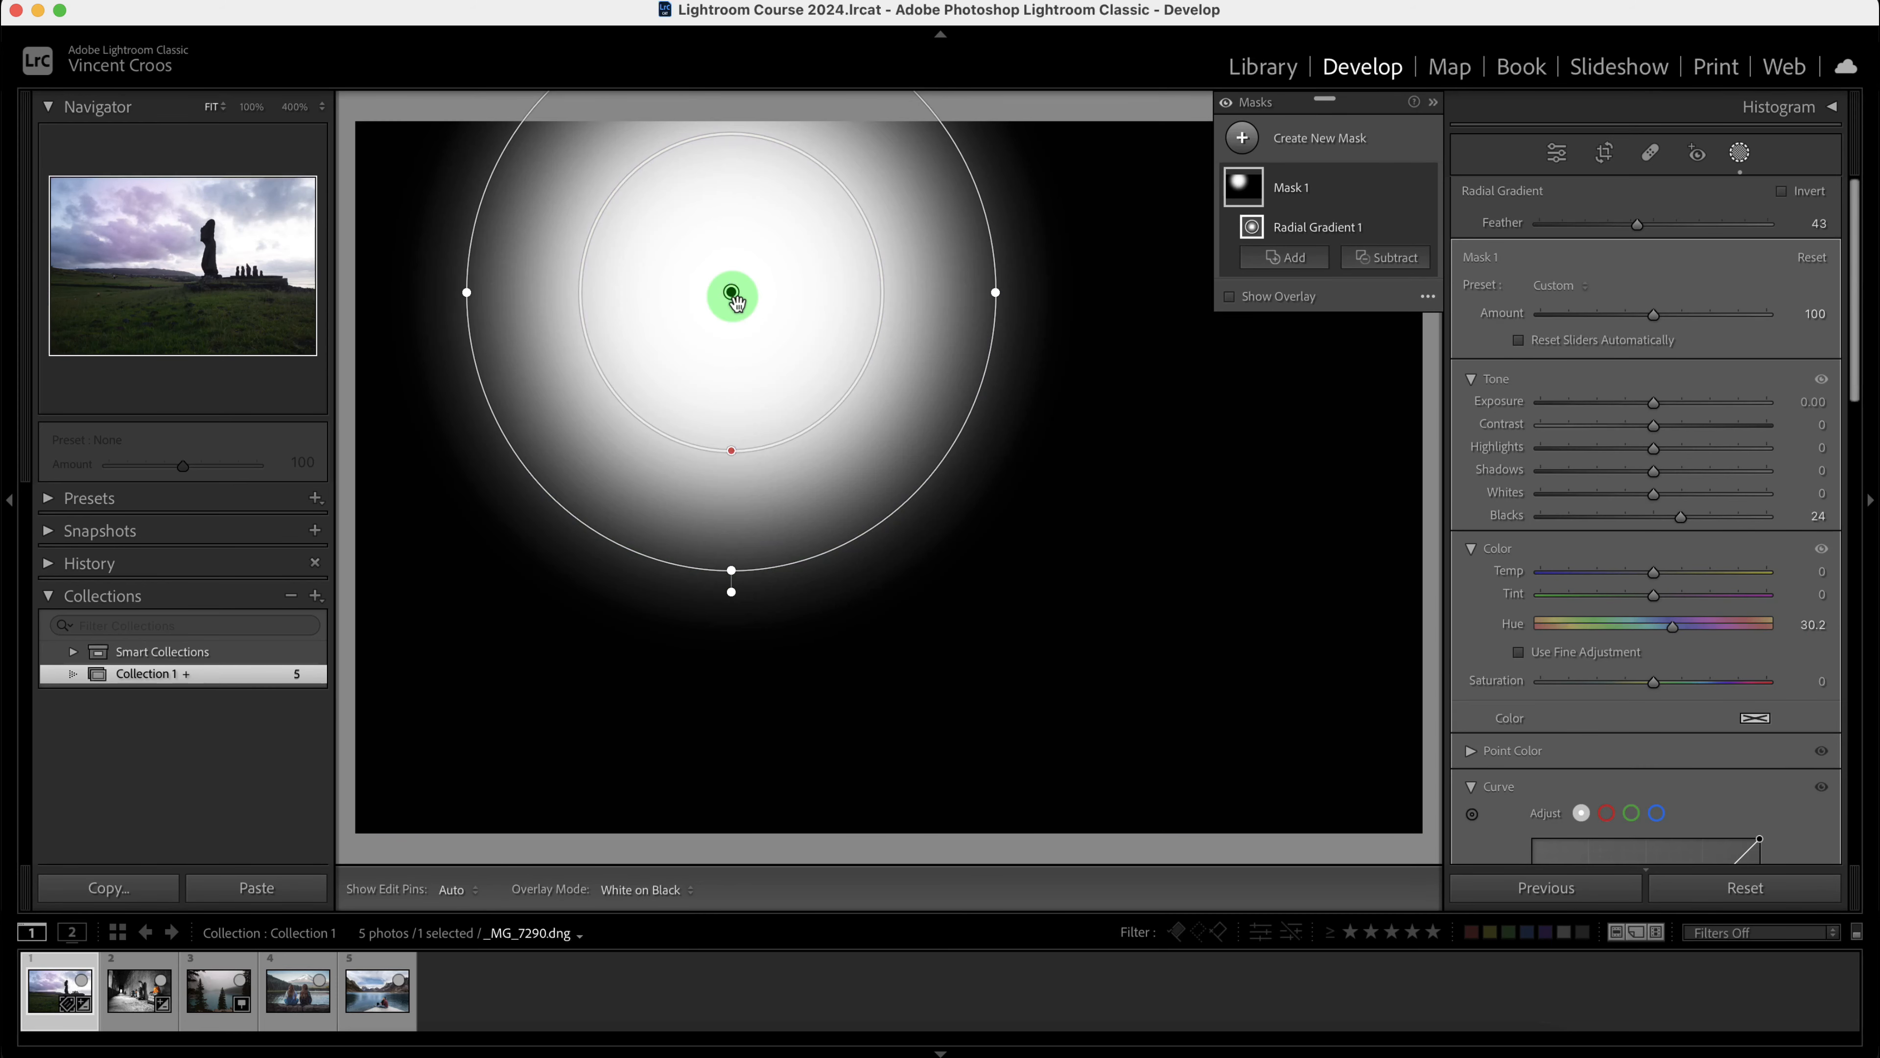
drag(743, 311, 1260, 394)
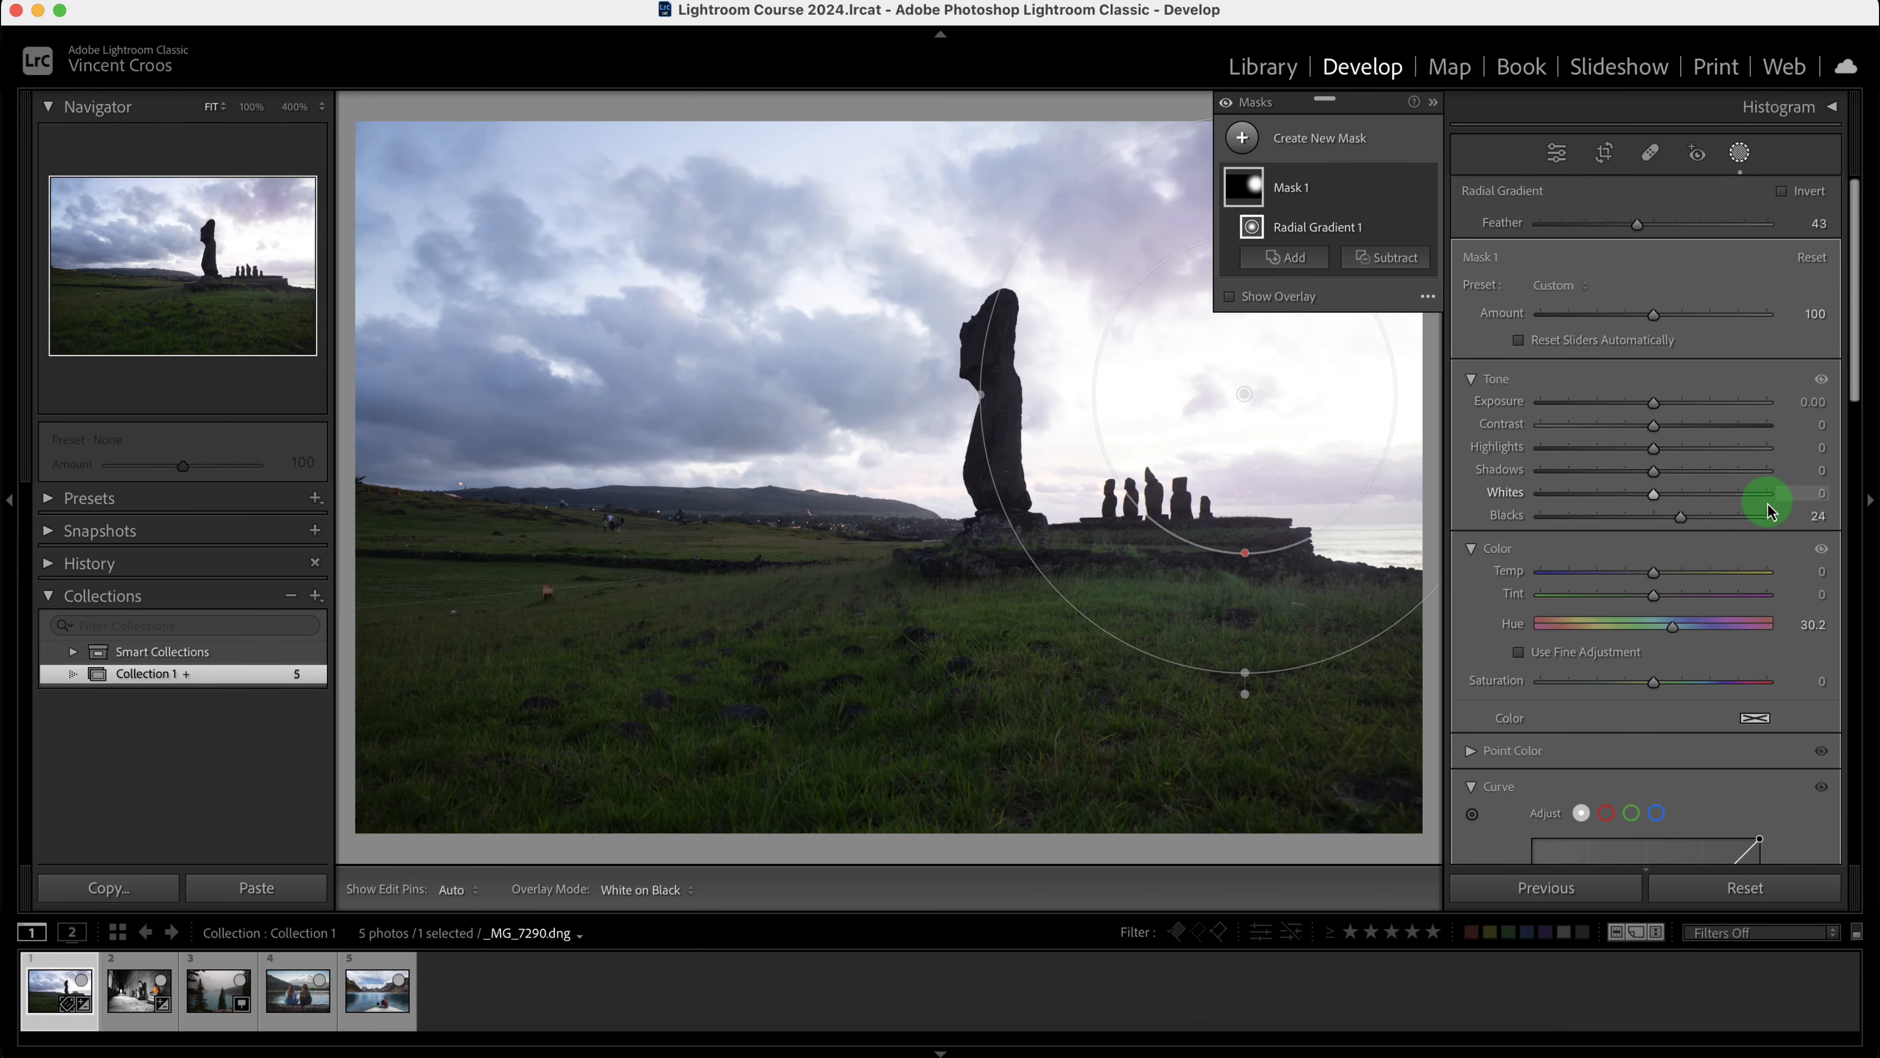
click(1811, 257)
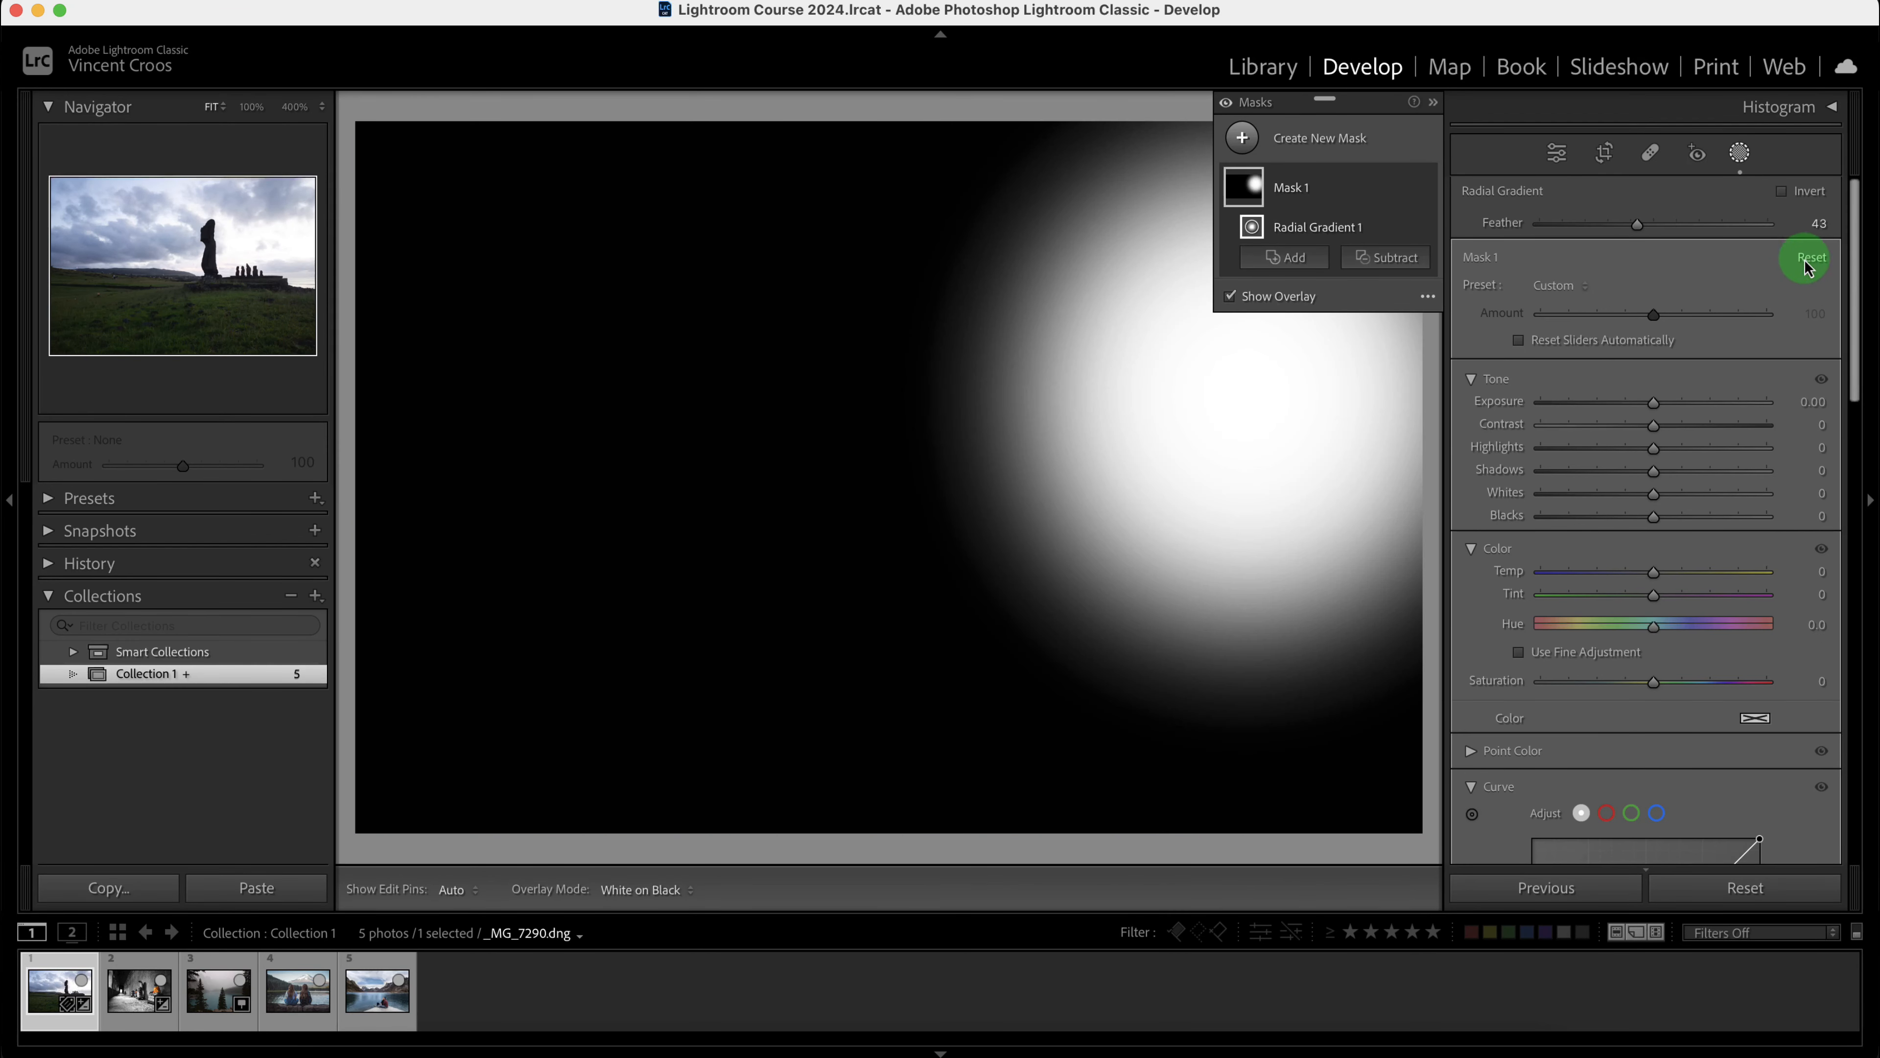
- Widen the radial gradient into an ellipse, set its feather to 40 and hide the overlay
drag(1244, 397, 1217, 377)
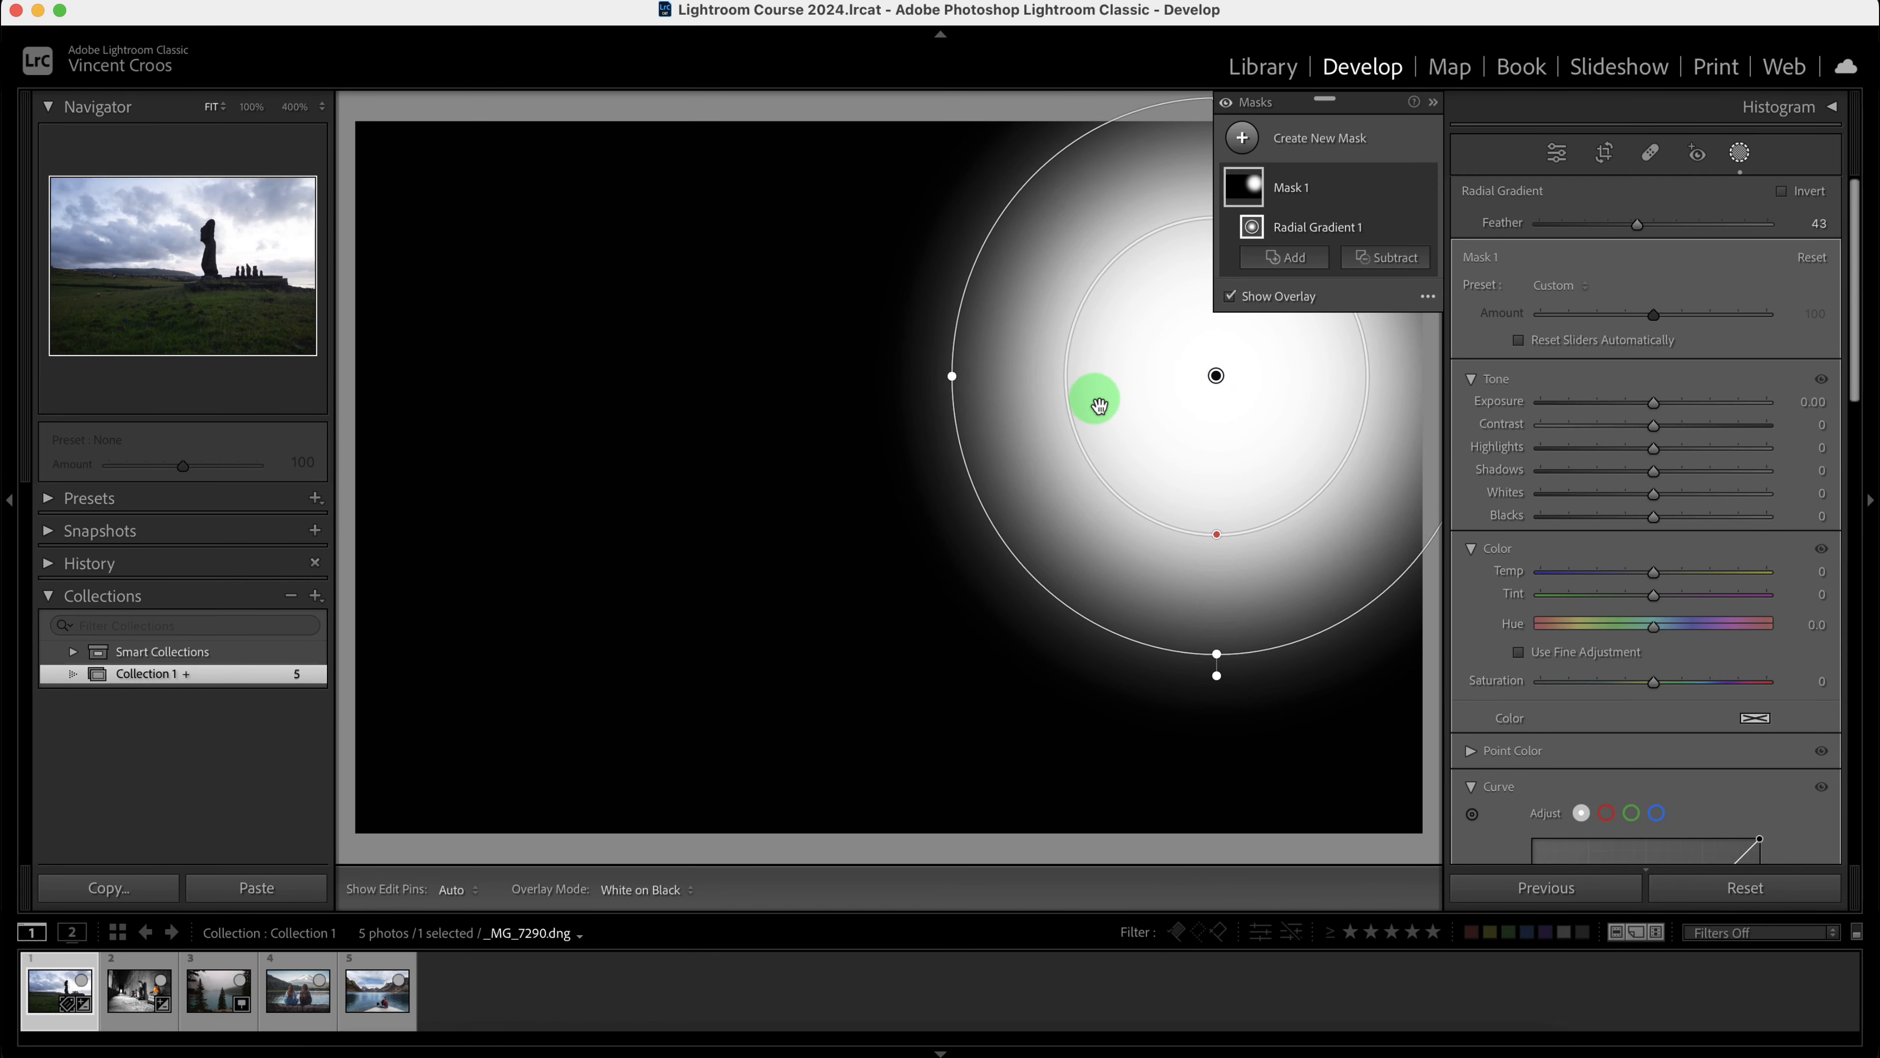
drag(953, 378, 866, 384)
mouse_move(1214, 537)
mouse_down()
mouse_move(1218, 452)
mouse_move(1219, 534)
mouse_up()
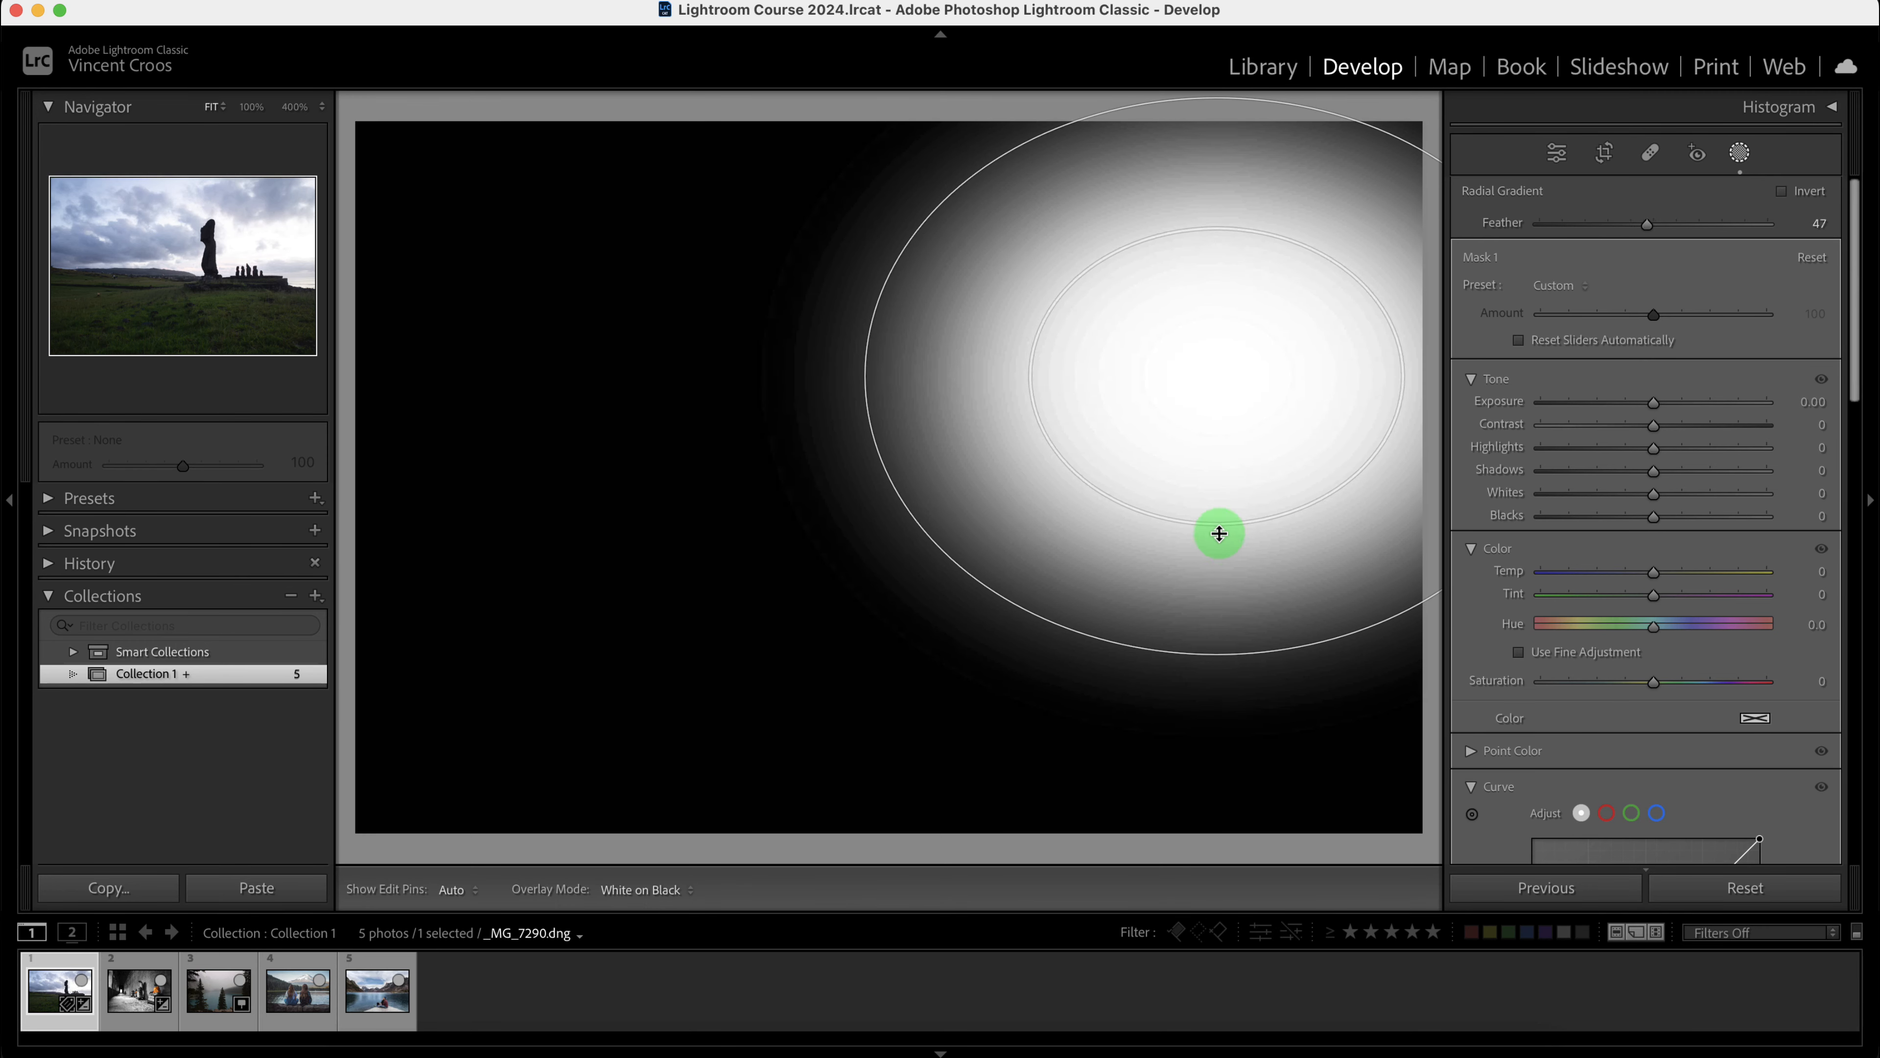
mouse_move(1615, 235)
mouse_down()
mouse_move(1658, 231)
mouse_move(1621, 237)
mouse_up()
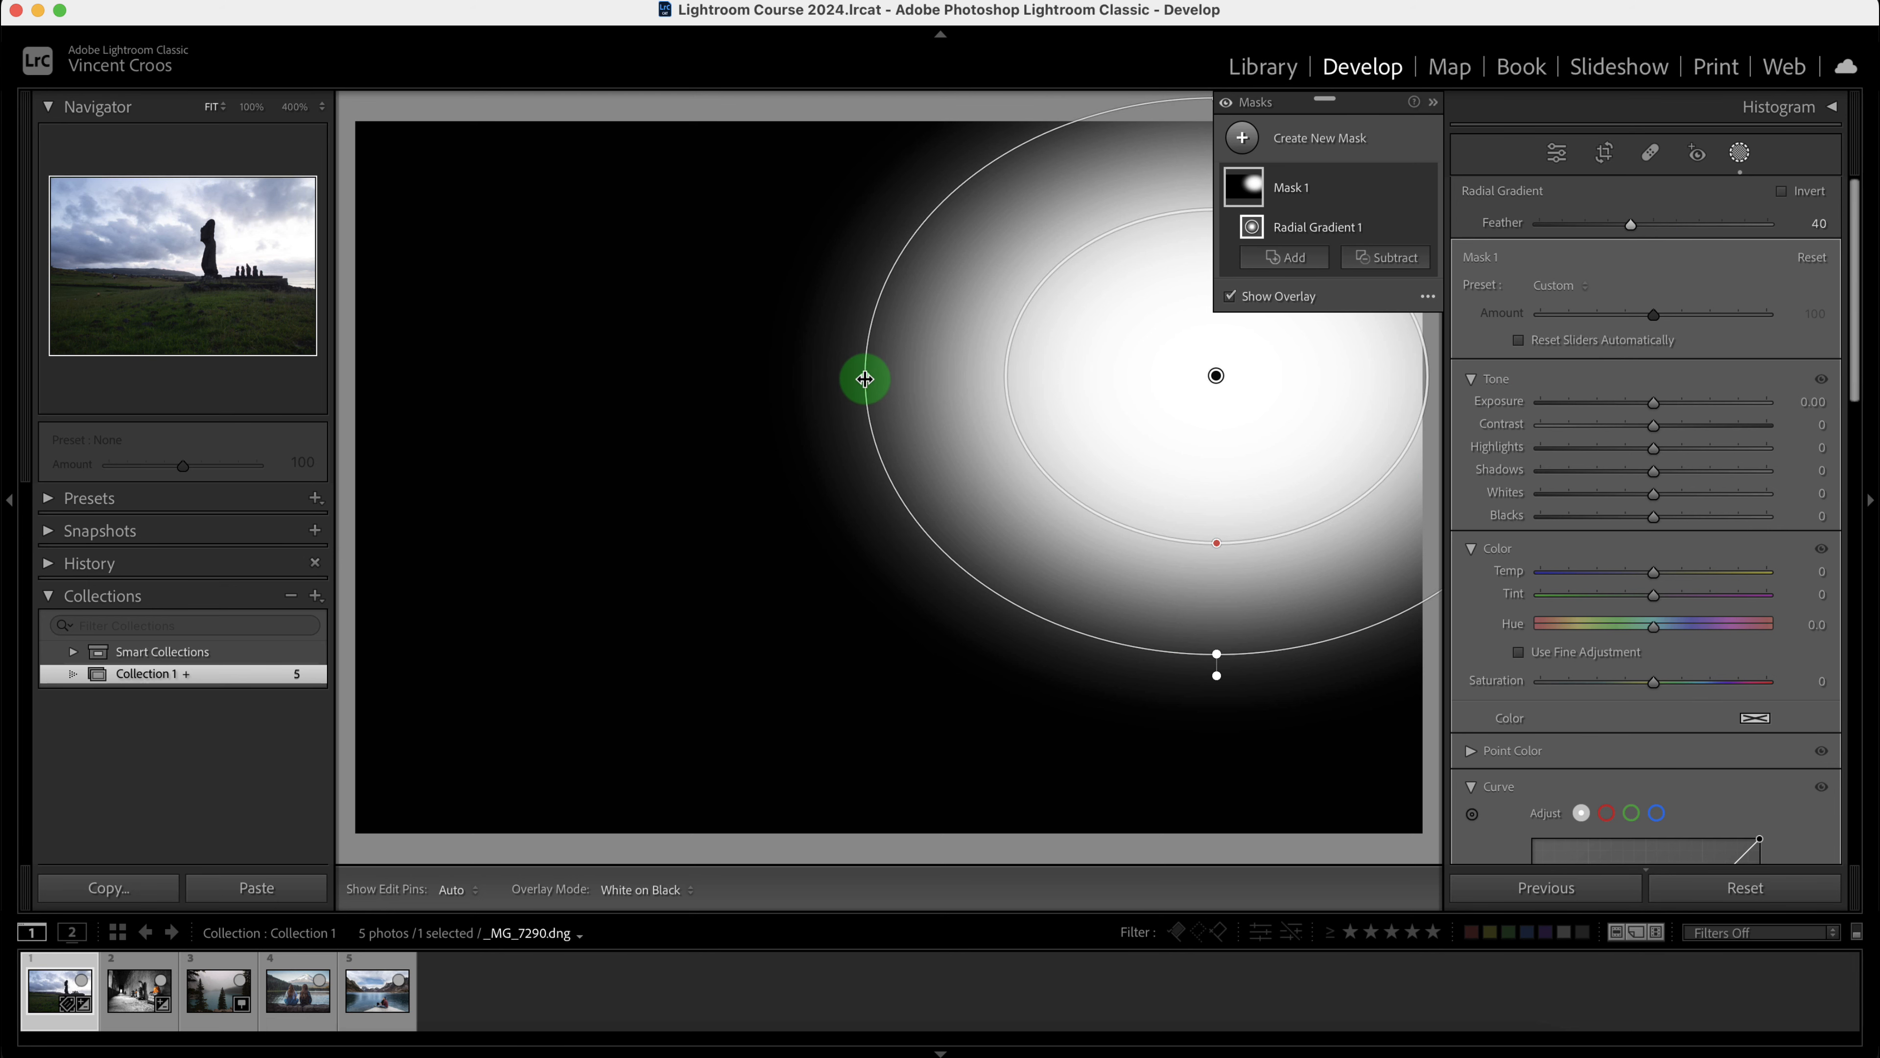
drag(865, 379, 890, 383)
key(o)
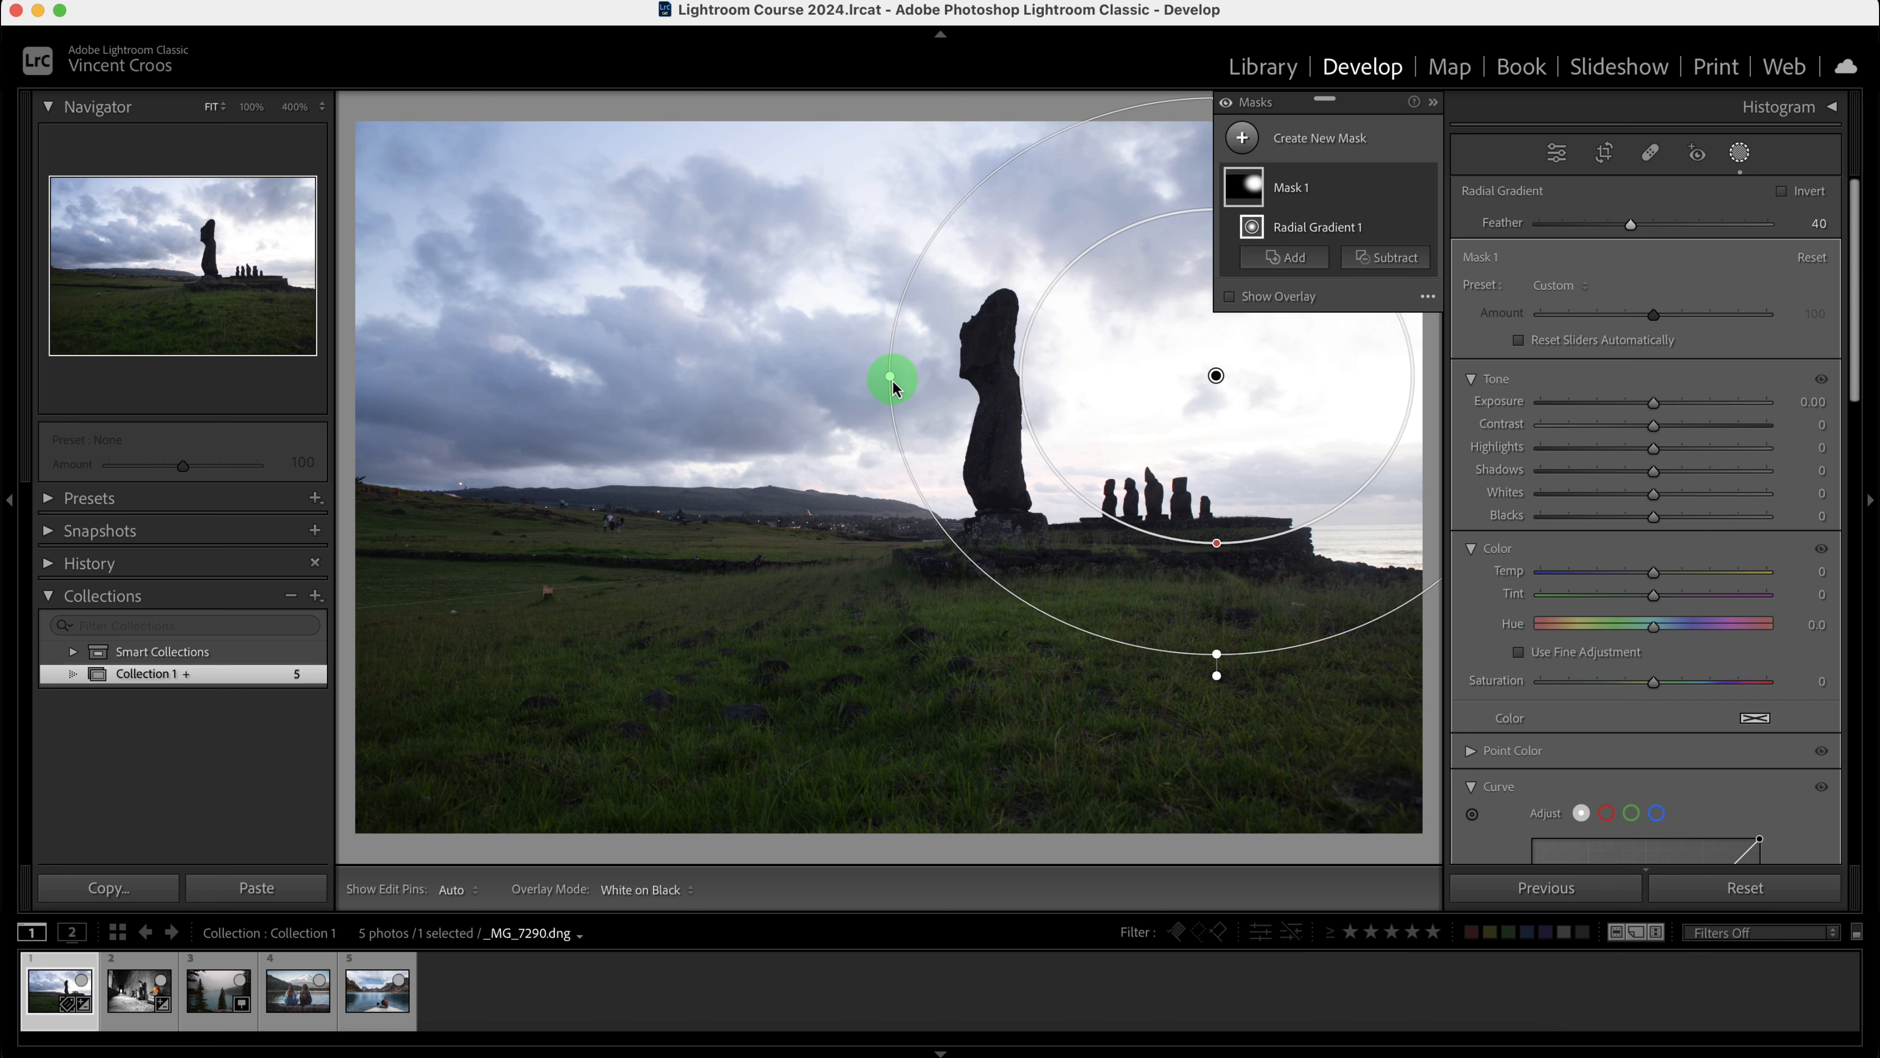
- Adjust the radial gradient's width and center it over the bright sky between the tall statue and the right image edge
drag(892, 386, 945, 377)
drag(1216, 376, 1268, 380)
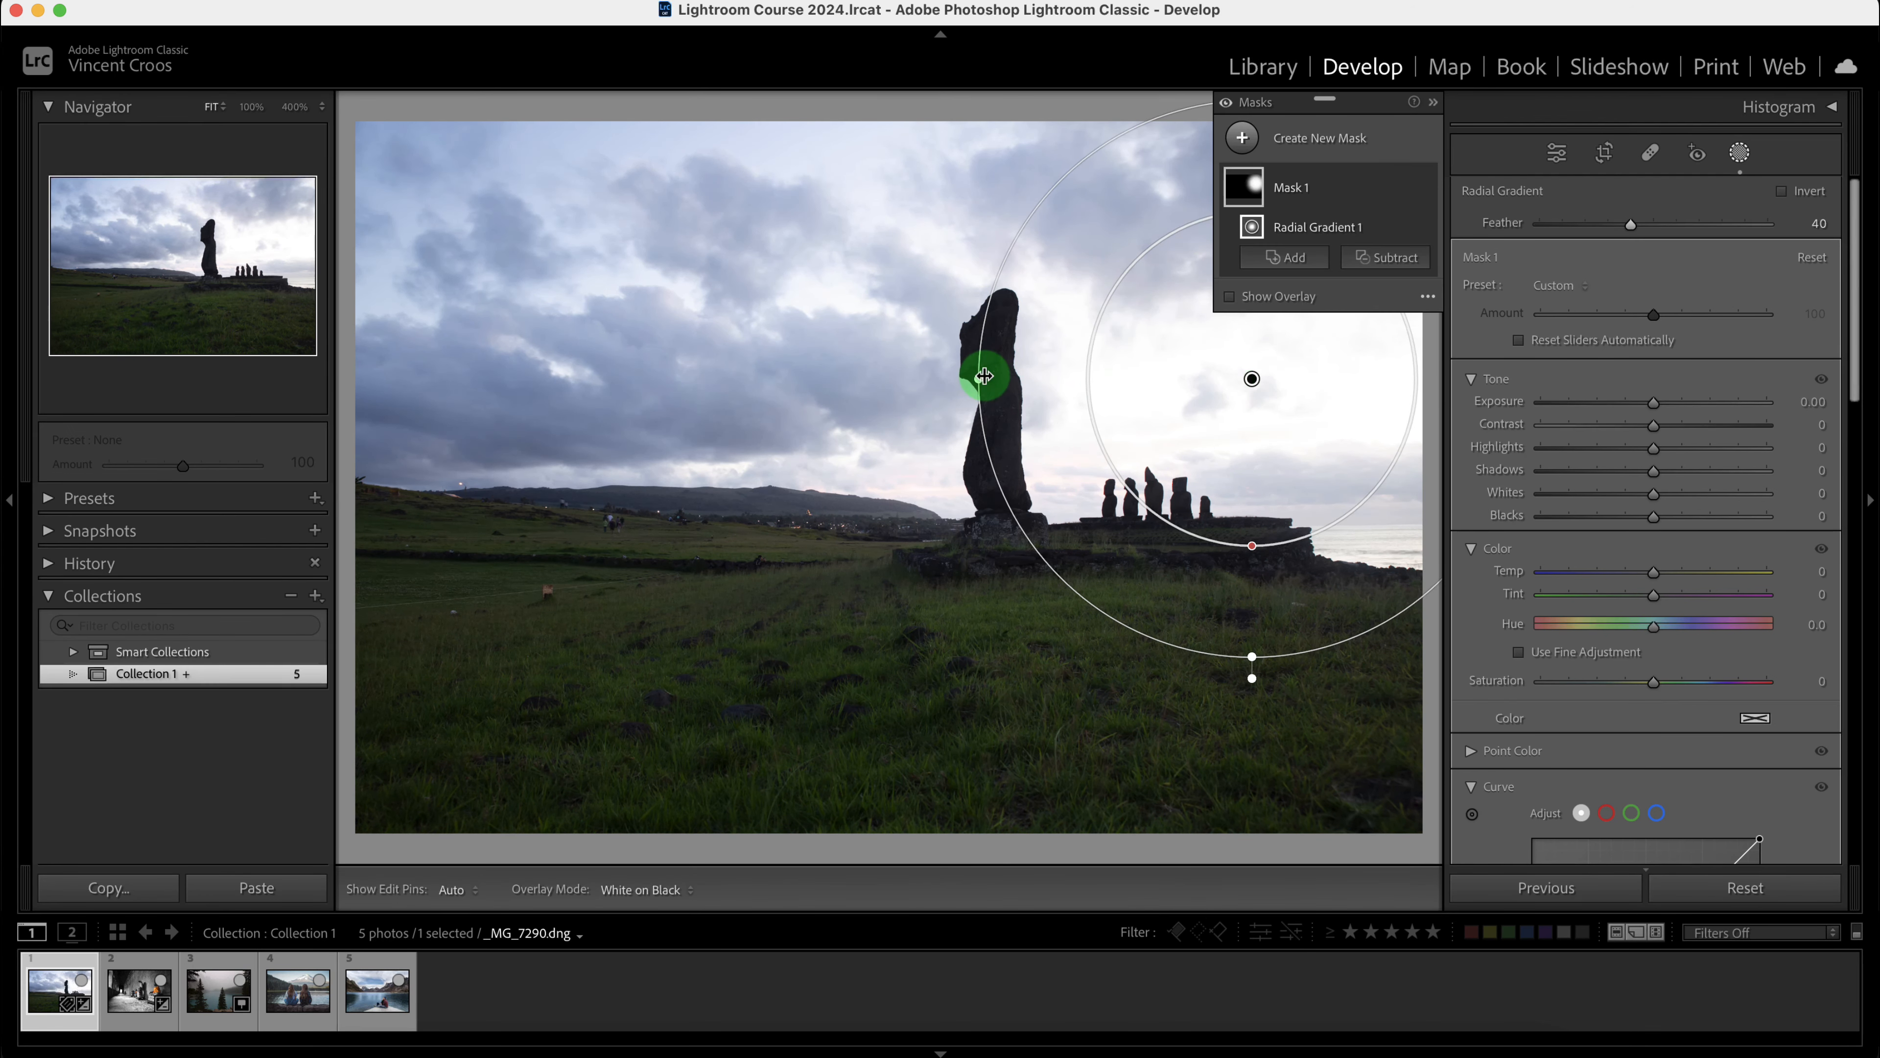
drag(983, 376, 938, 379)
drag(1242, 390, 1225, 377)
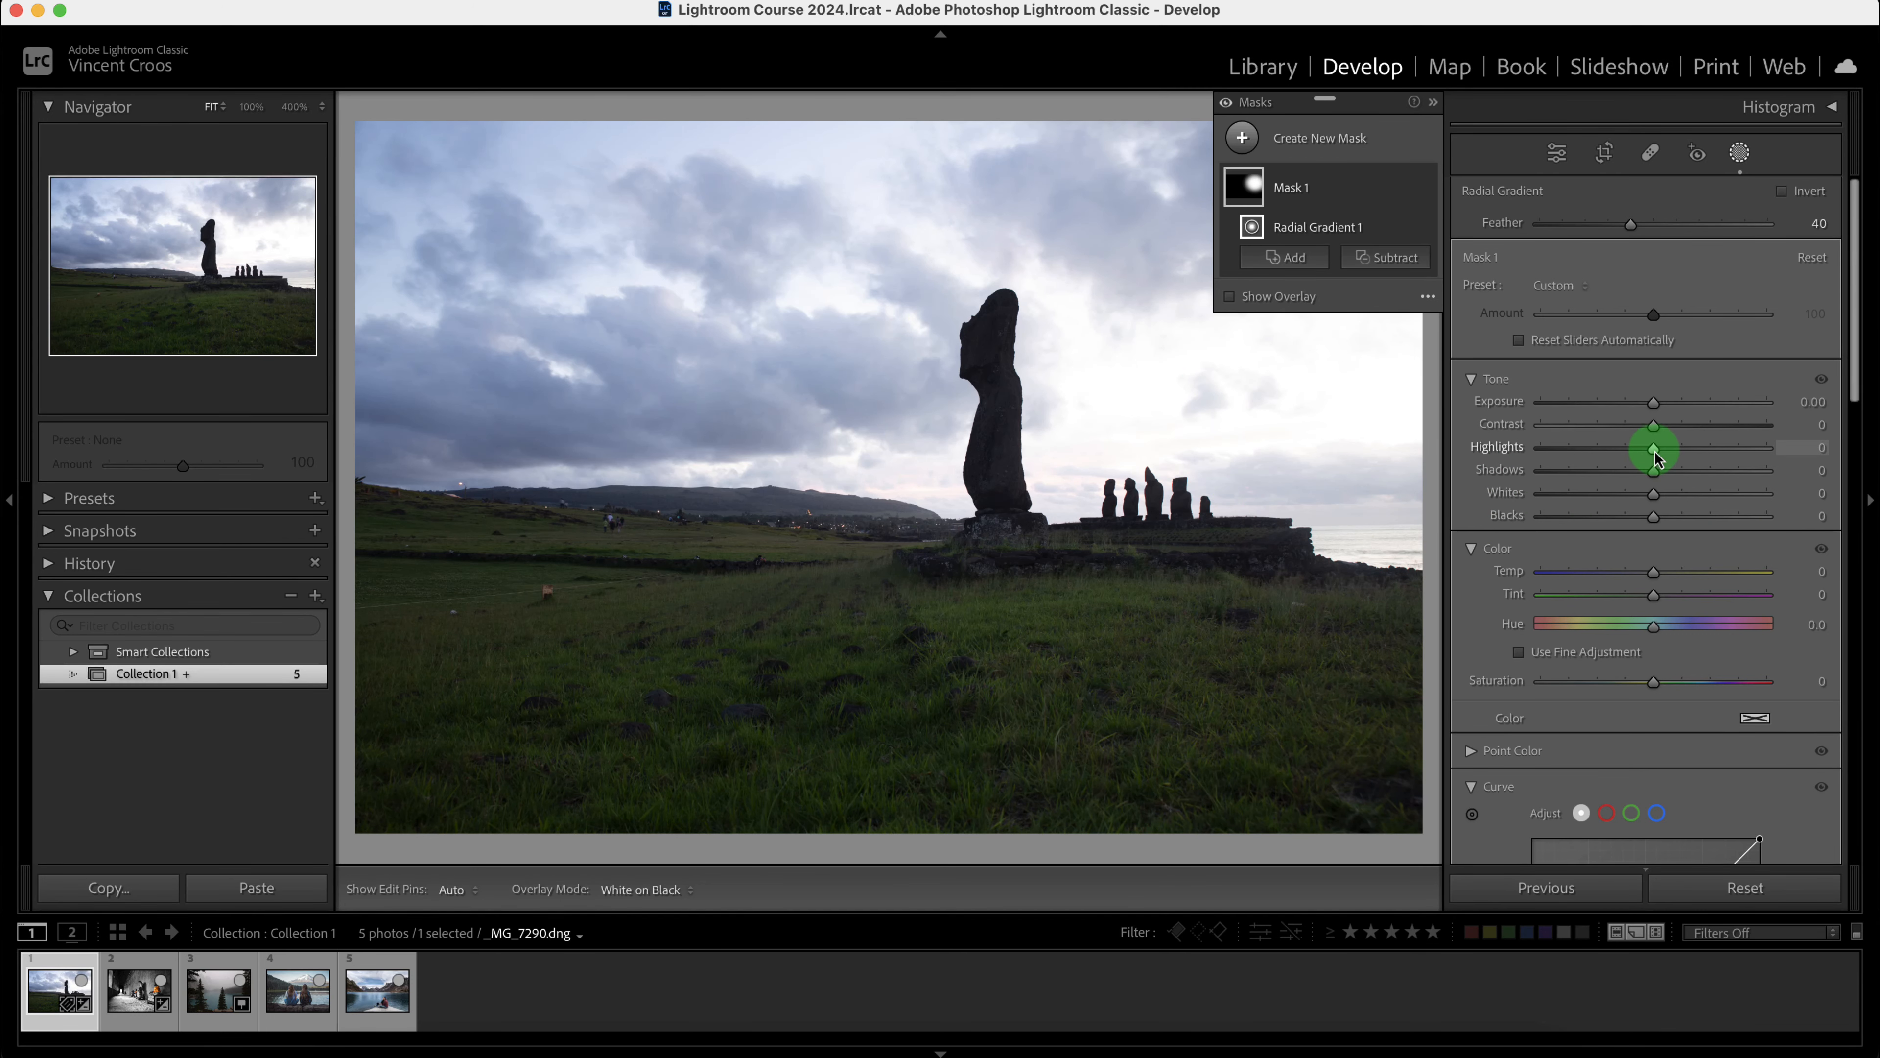
- Set the radial mask's Highlights to -100, Whites to -9 and Saturation to 27
drag(1655, 453, 1473, 466)
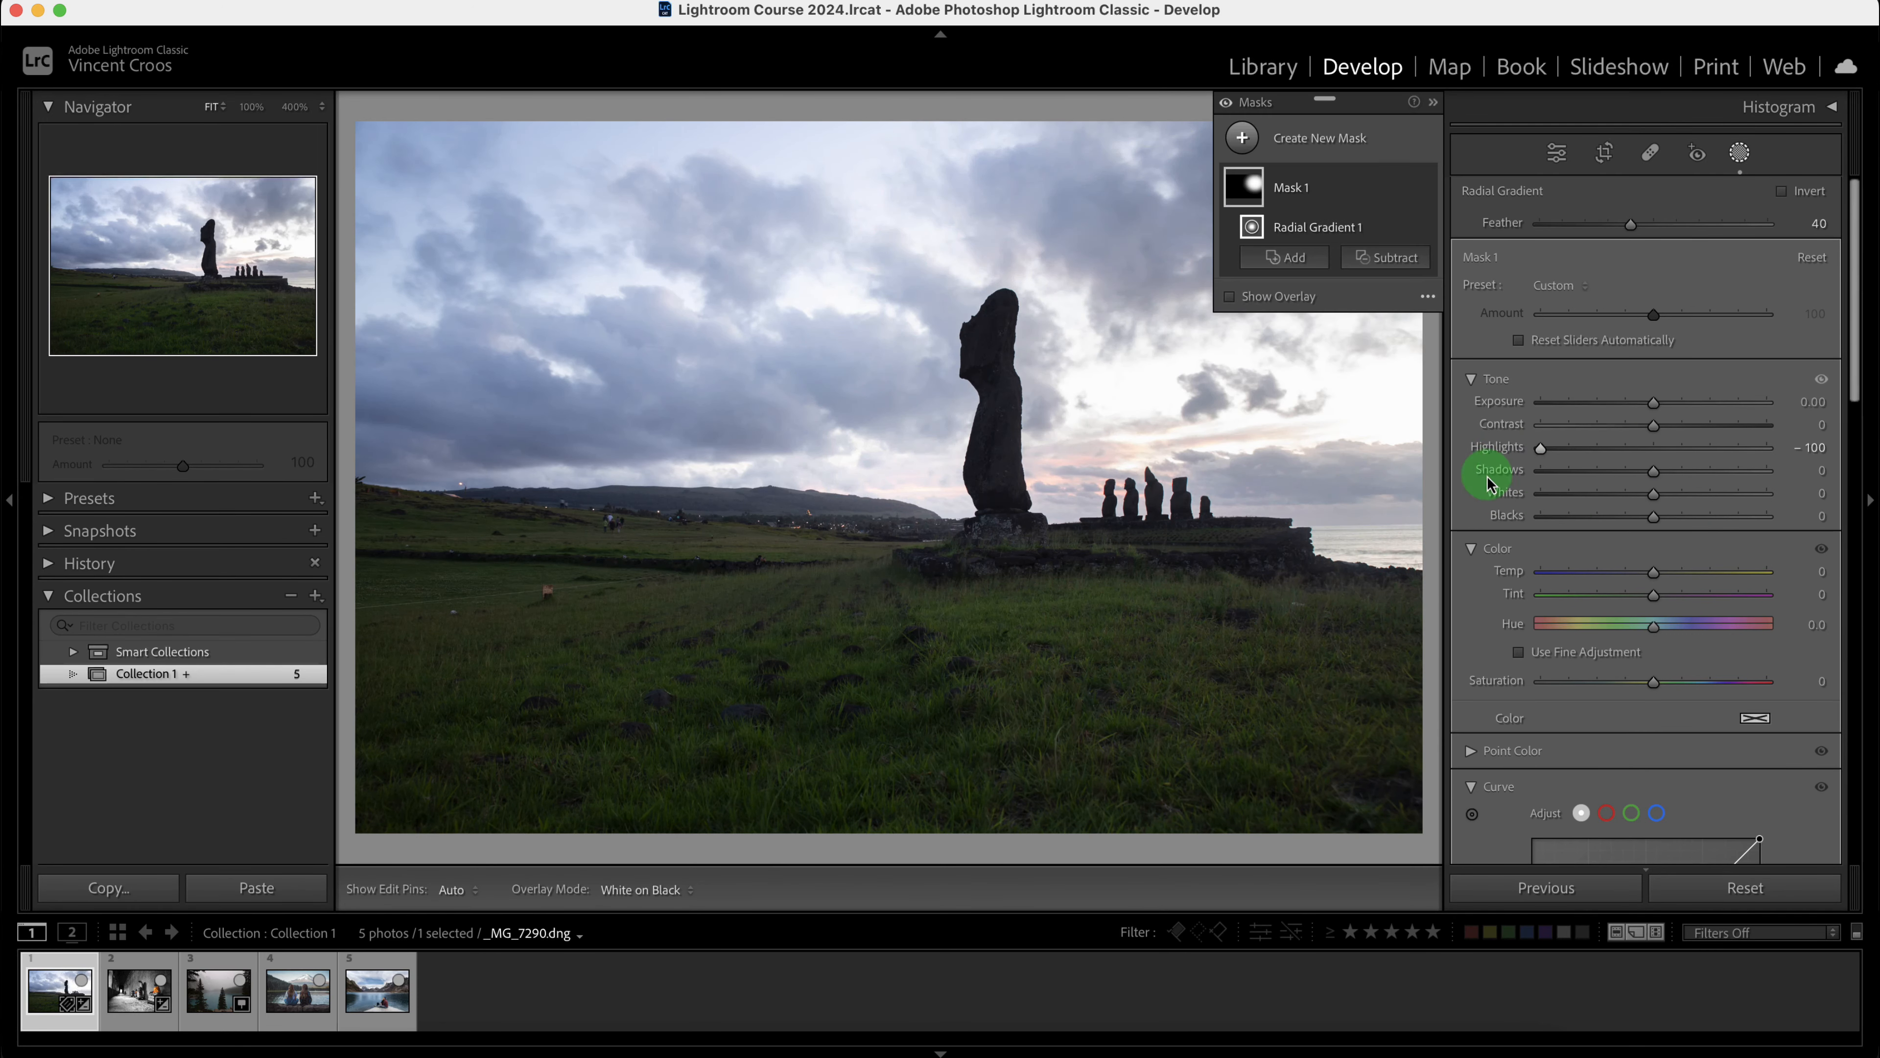
click(1655, 504)
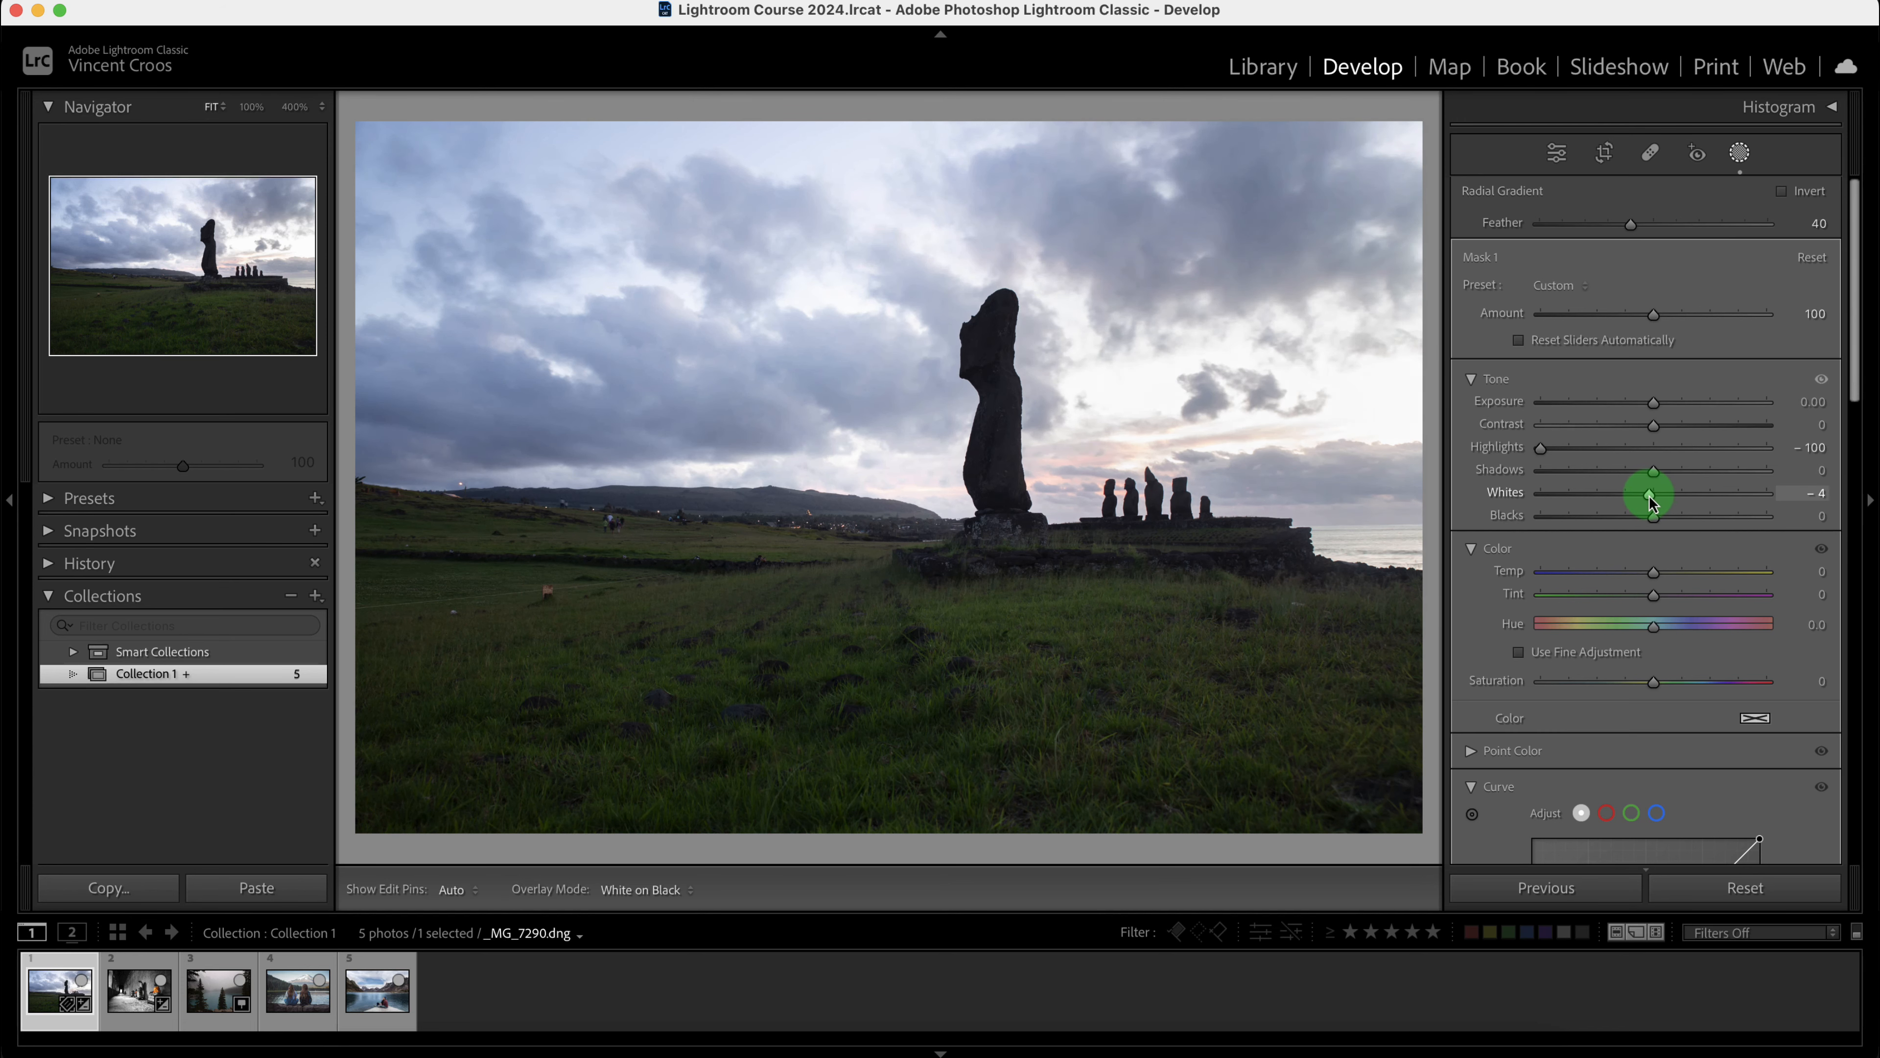
drag(1644, 500, 1644, 500)
drag(1658, 674, 1681, 680)
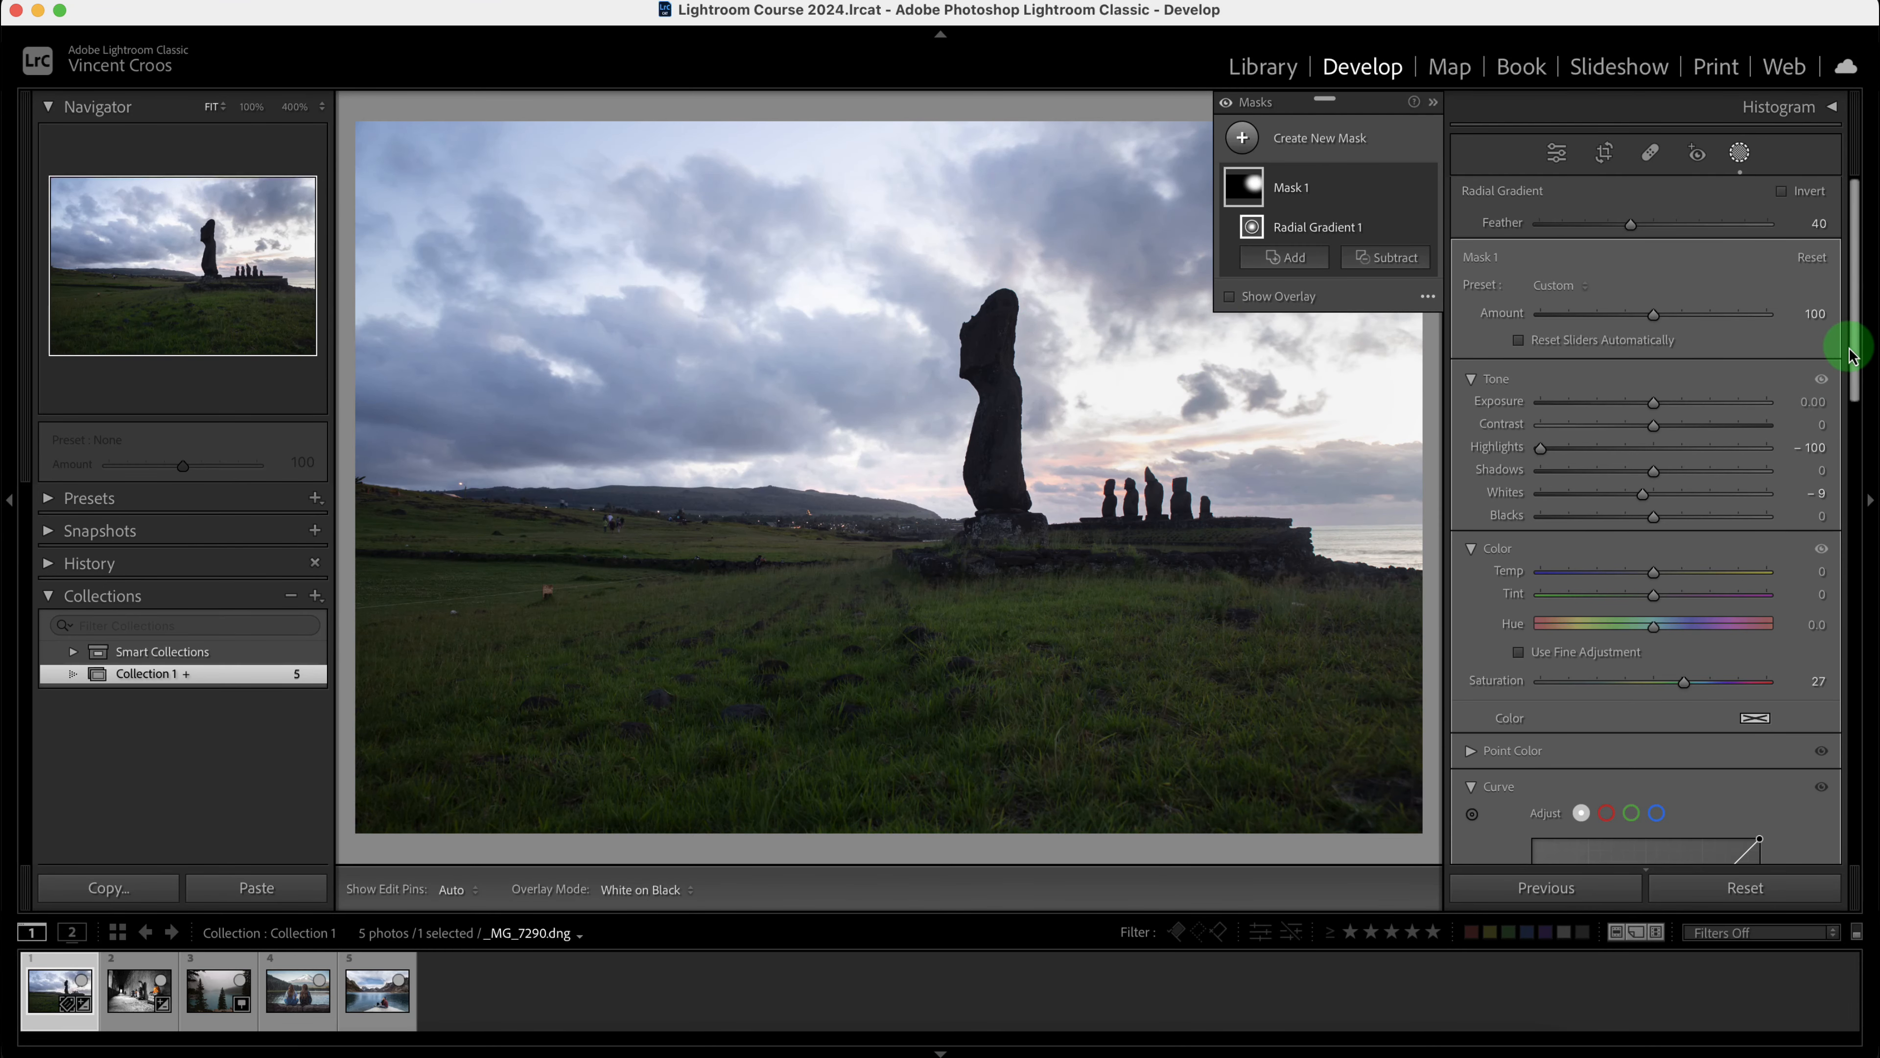
- Lower the radial mask's tone curve midpoint to input 137, output 121, and set Clarity to 9 and Dehaze to 10
scroll(1848, 351, down, 10)
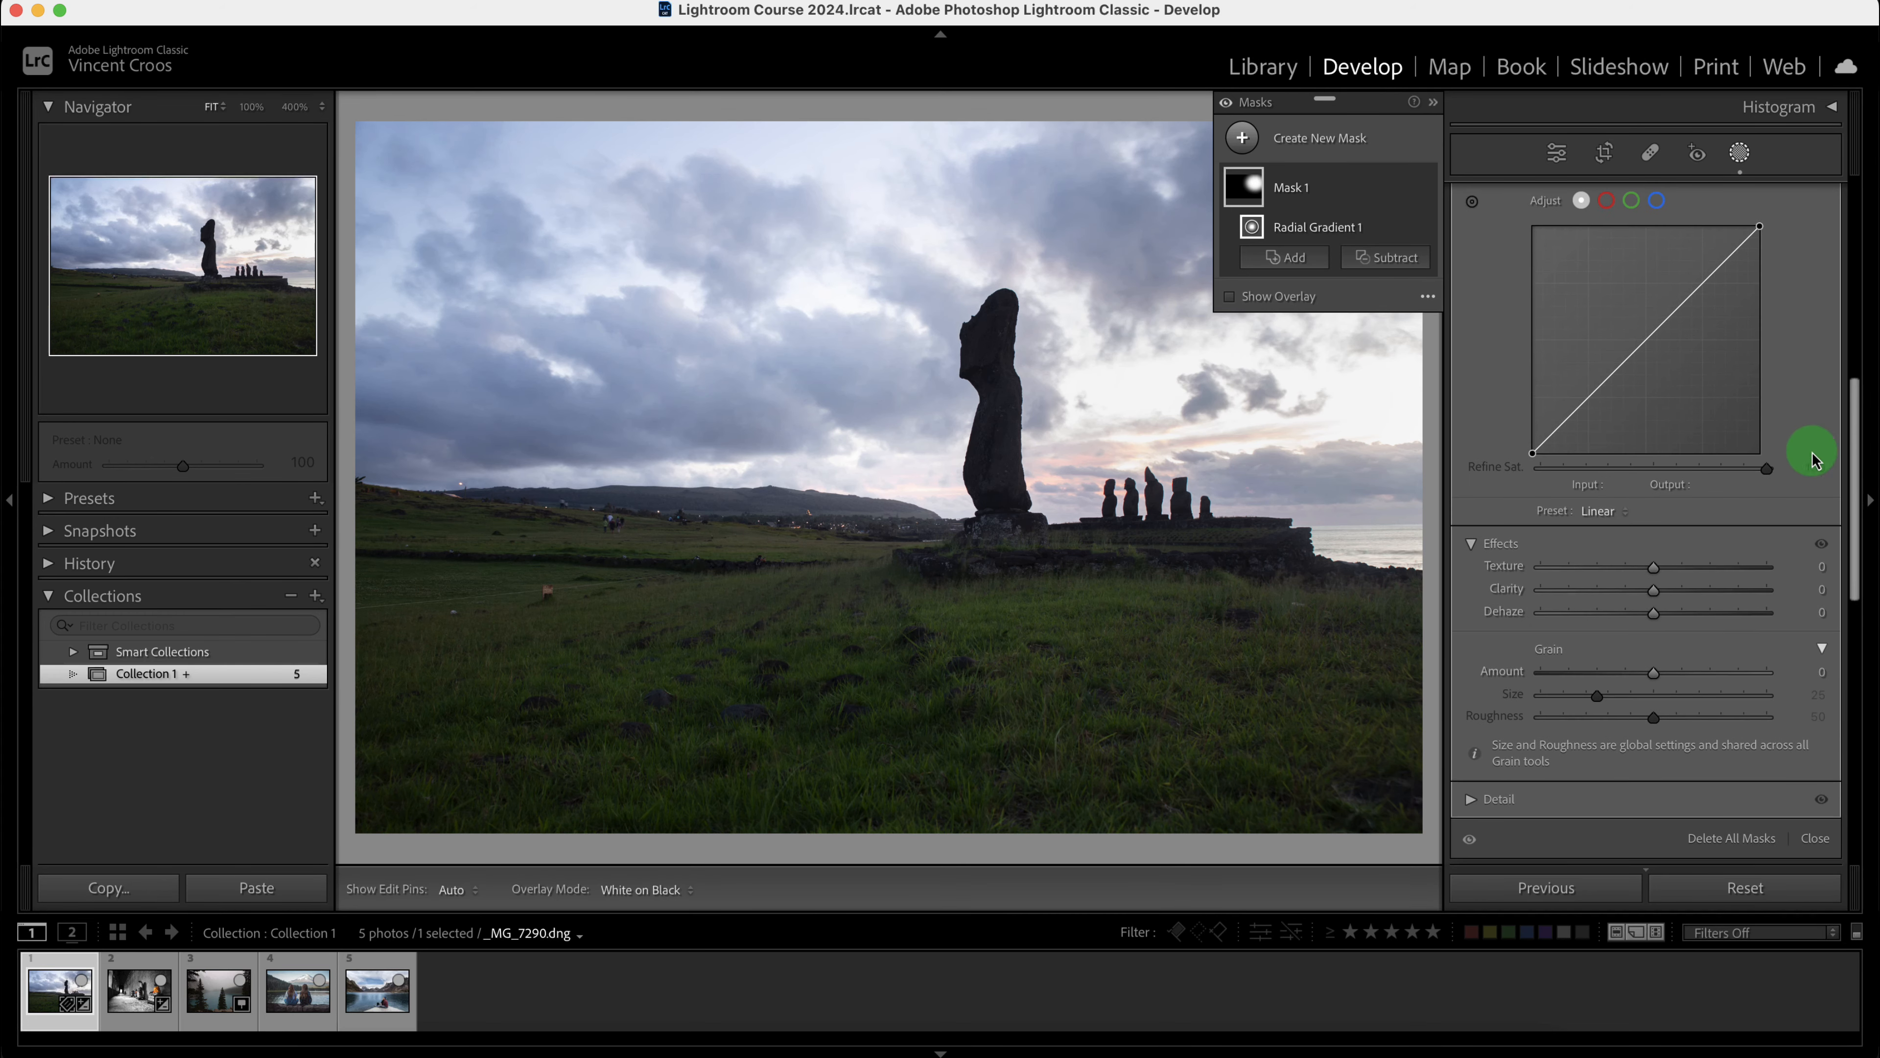
drag(1650, 354, 1657, 354)
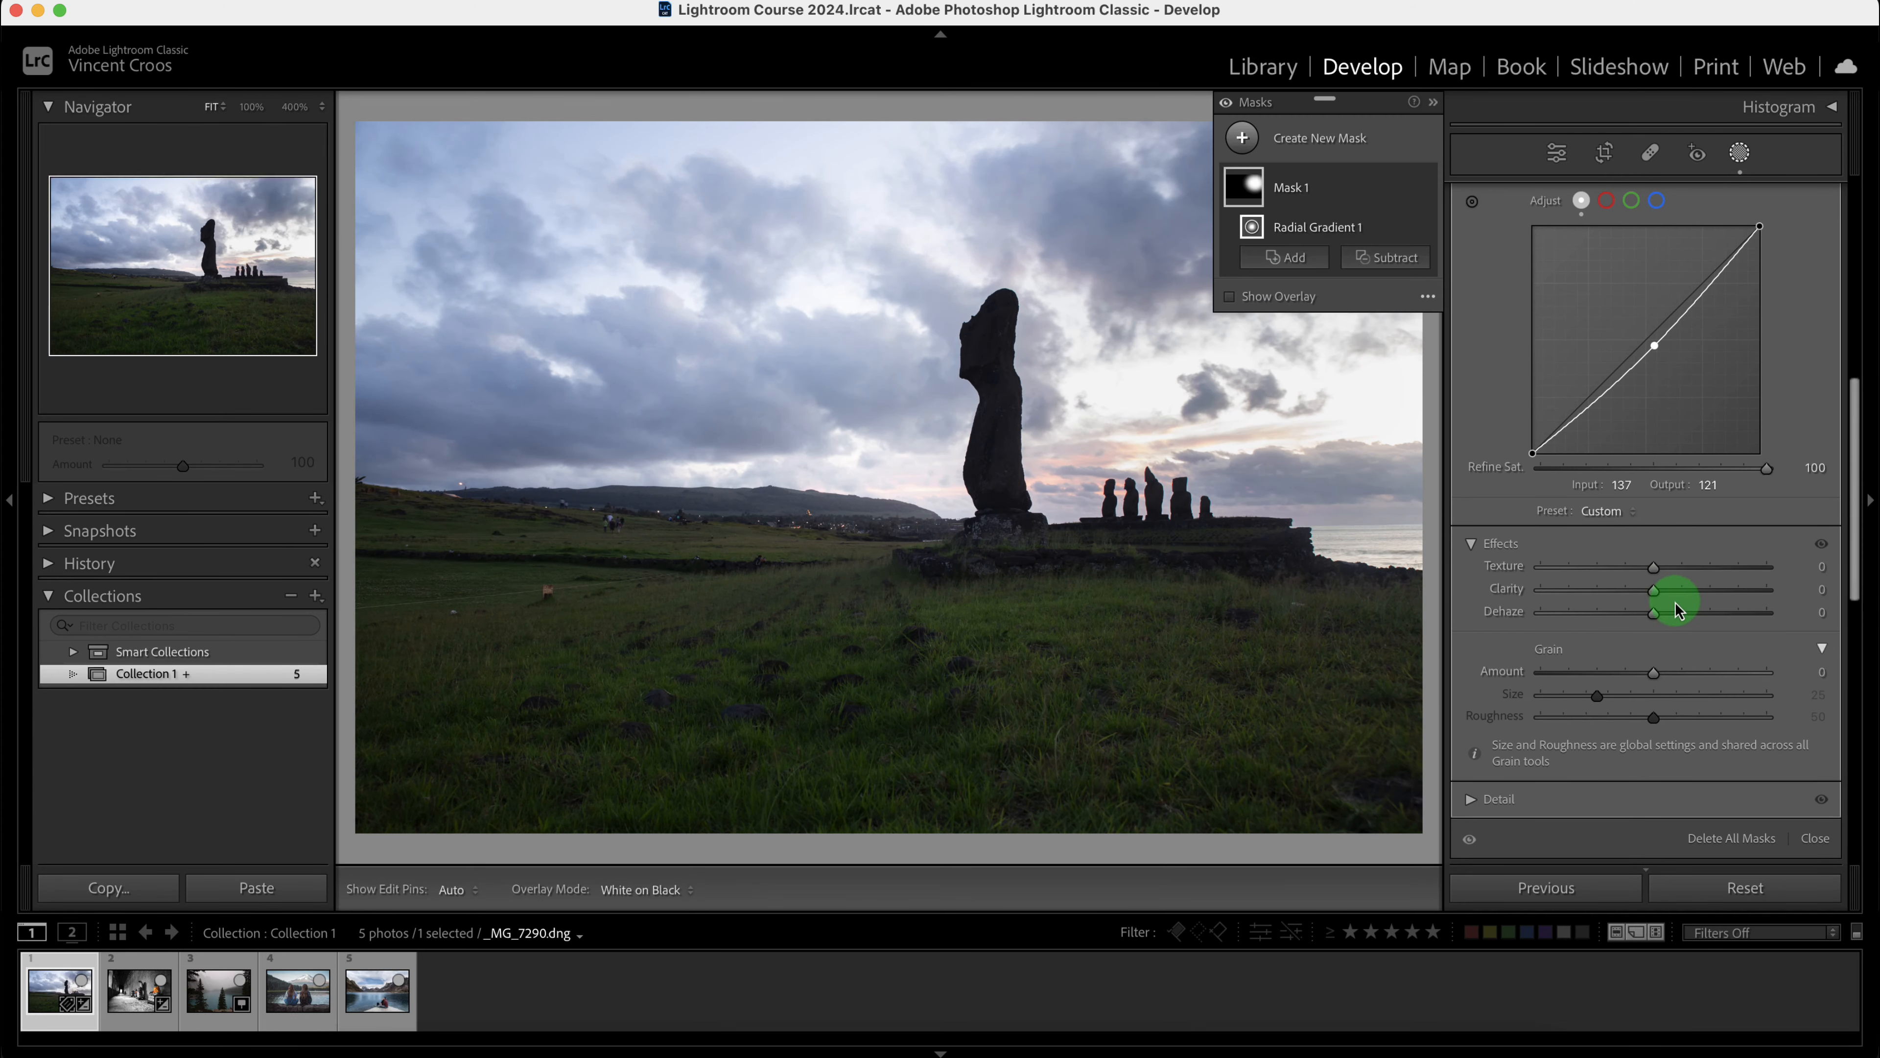
drag(1666, 599, 1667, 617)
- Toggle Mask 1's visibility repeatedly to compare the sky with and without the radial gradient edits
click(1425, 188)
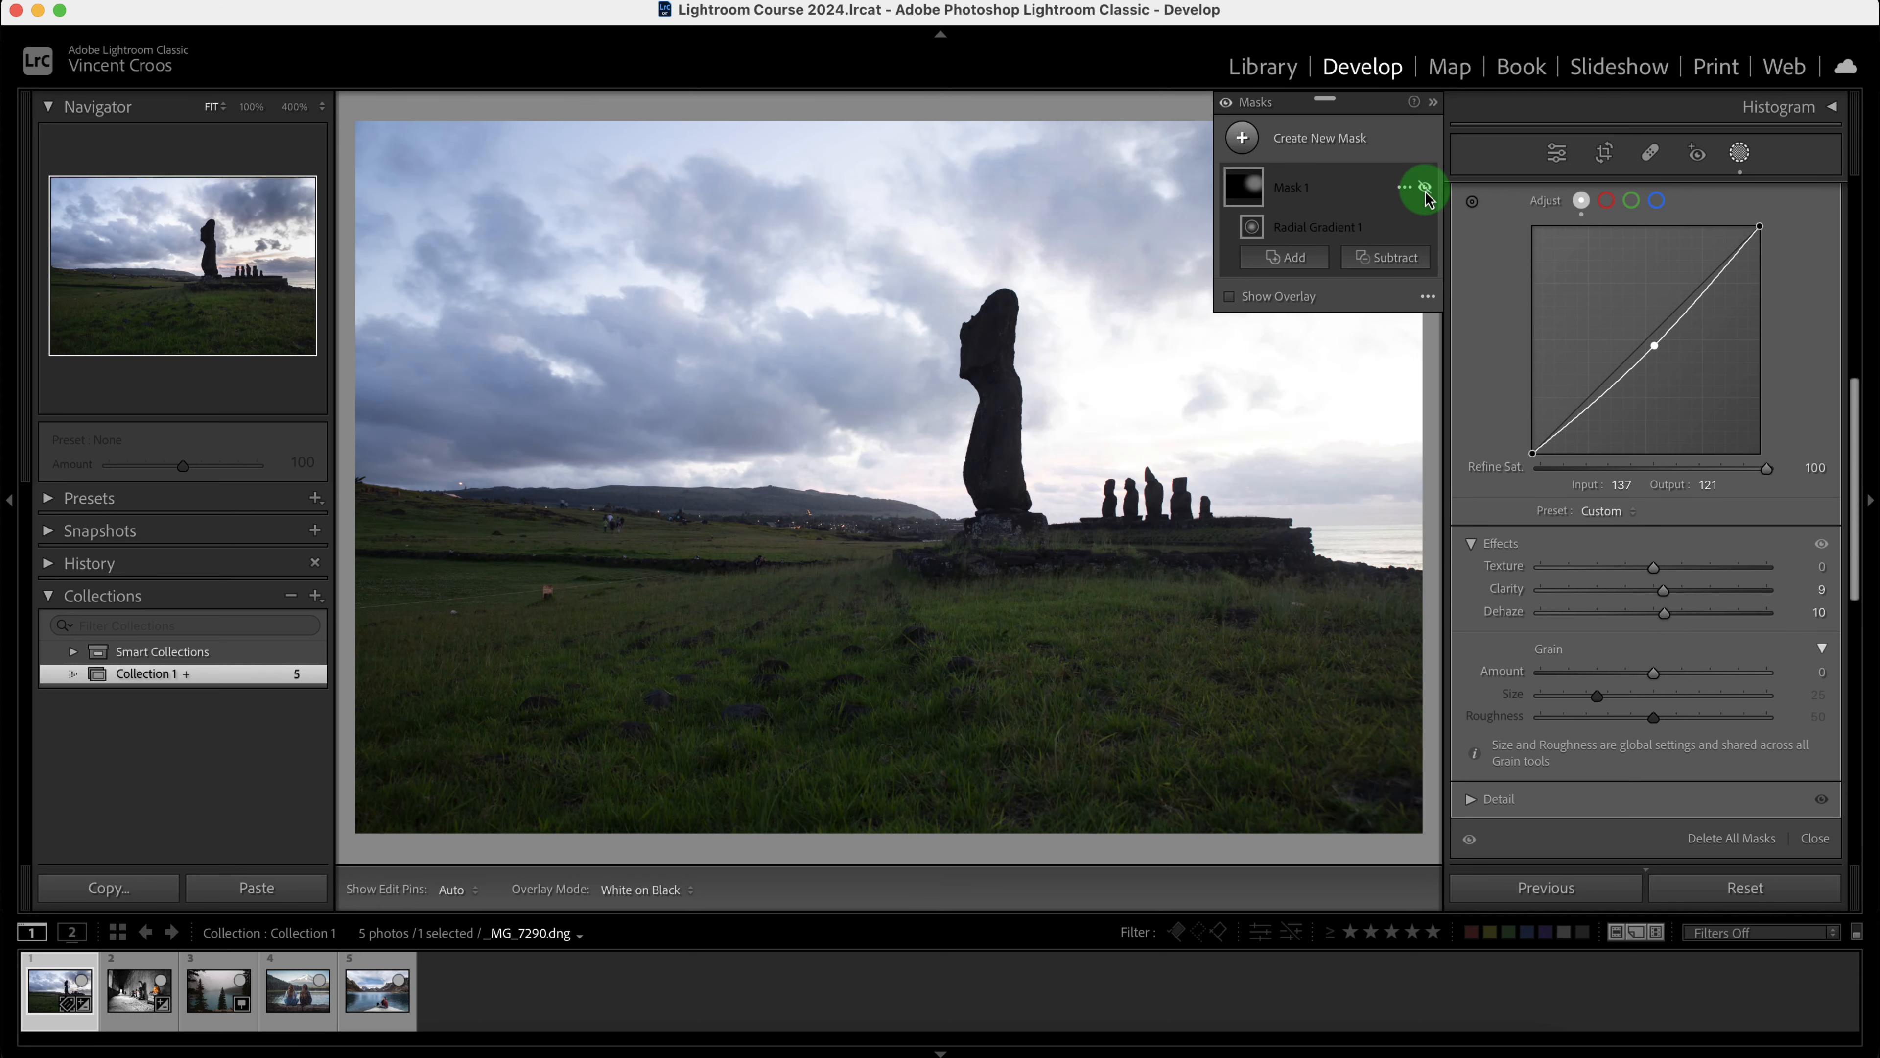
click(1424, 188)
click(1424, 188)
click(1424, 188)
click(1425, 188)
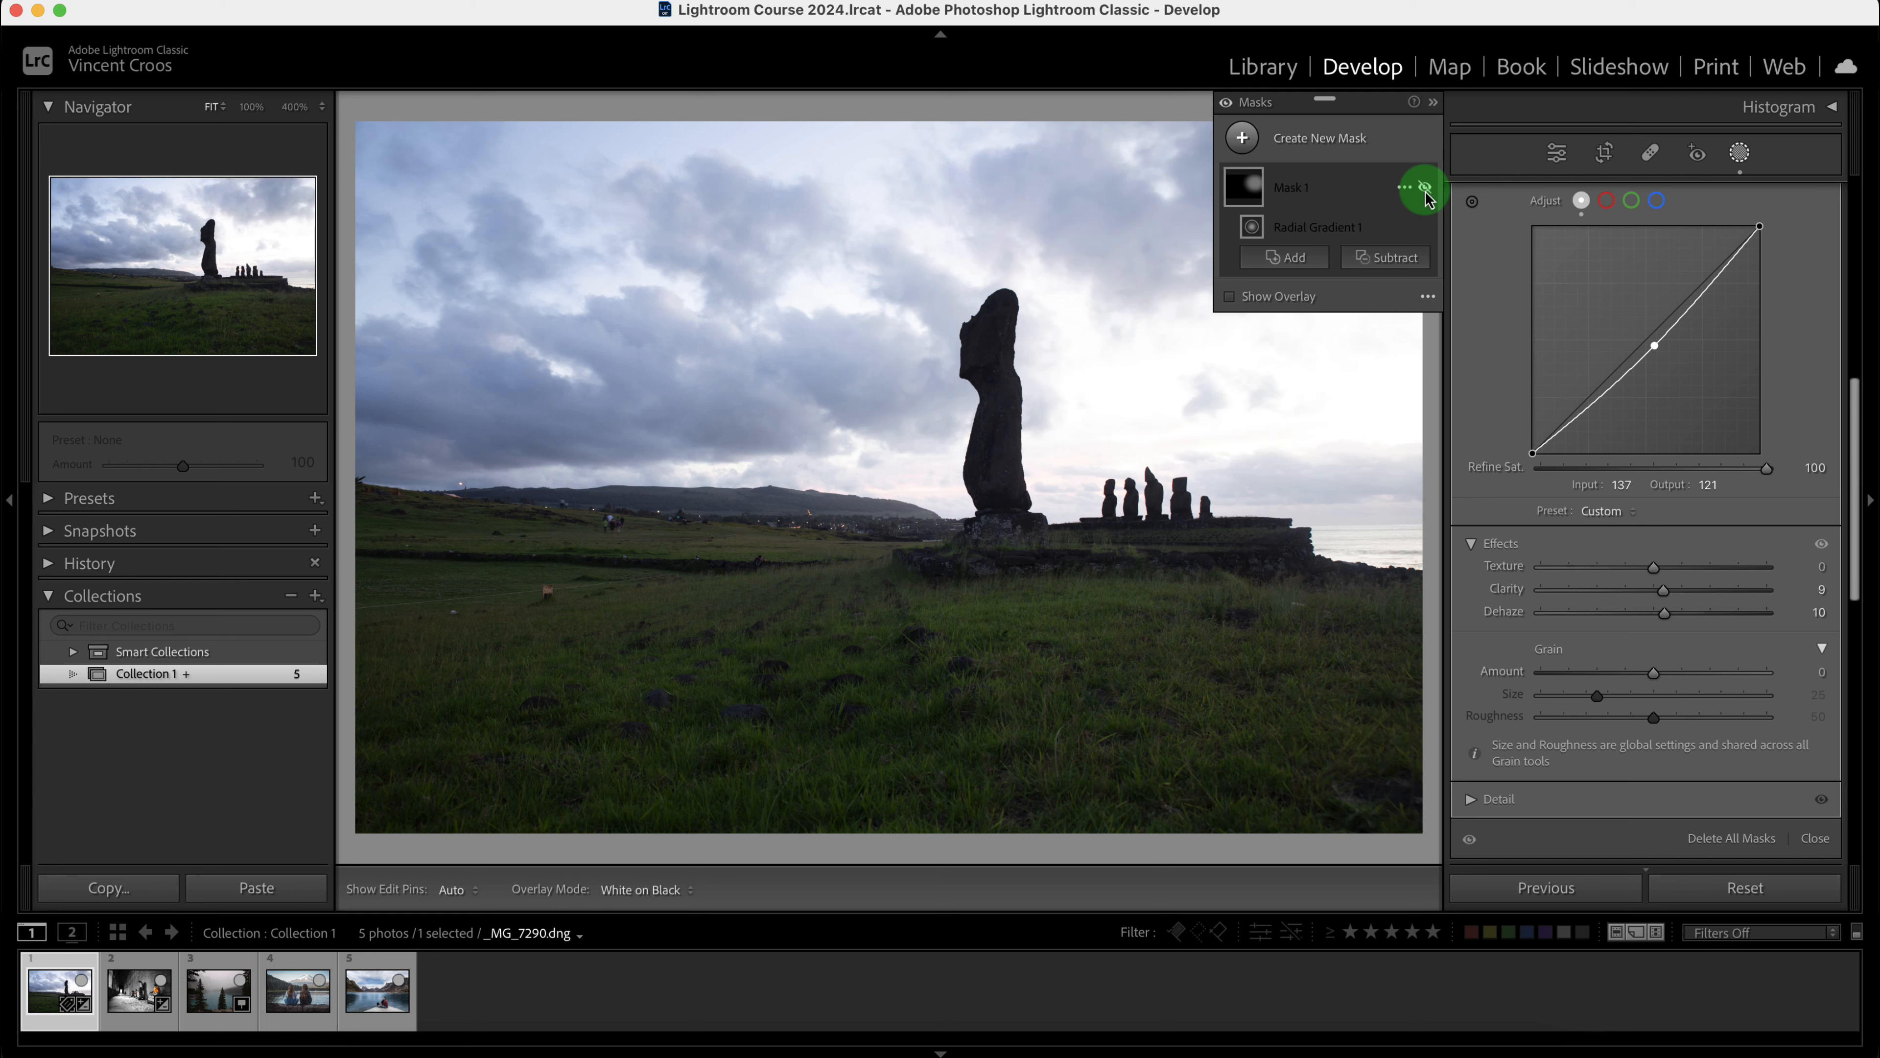
click(1424, 188)
click(1424, 188)
click(1424, 188)
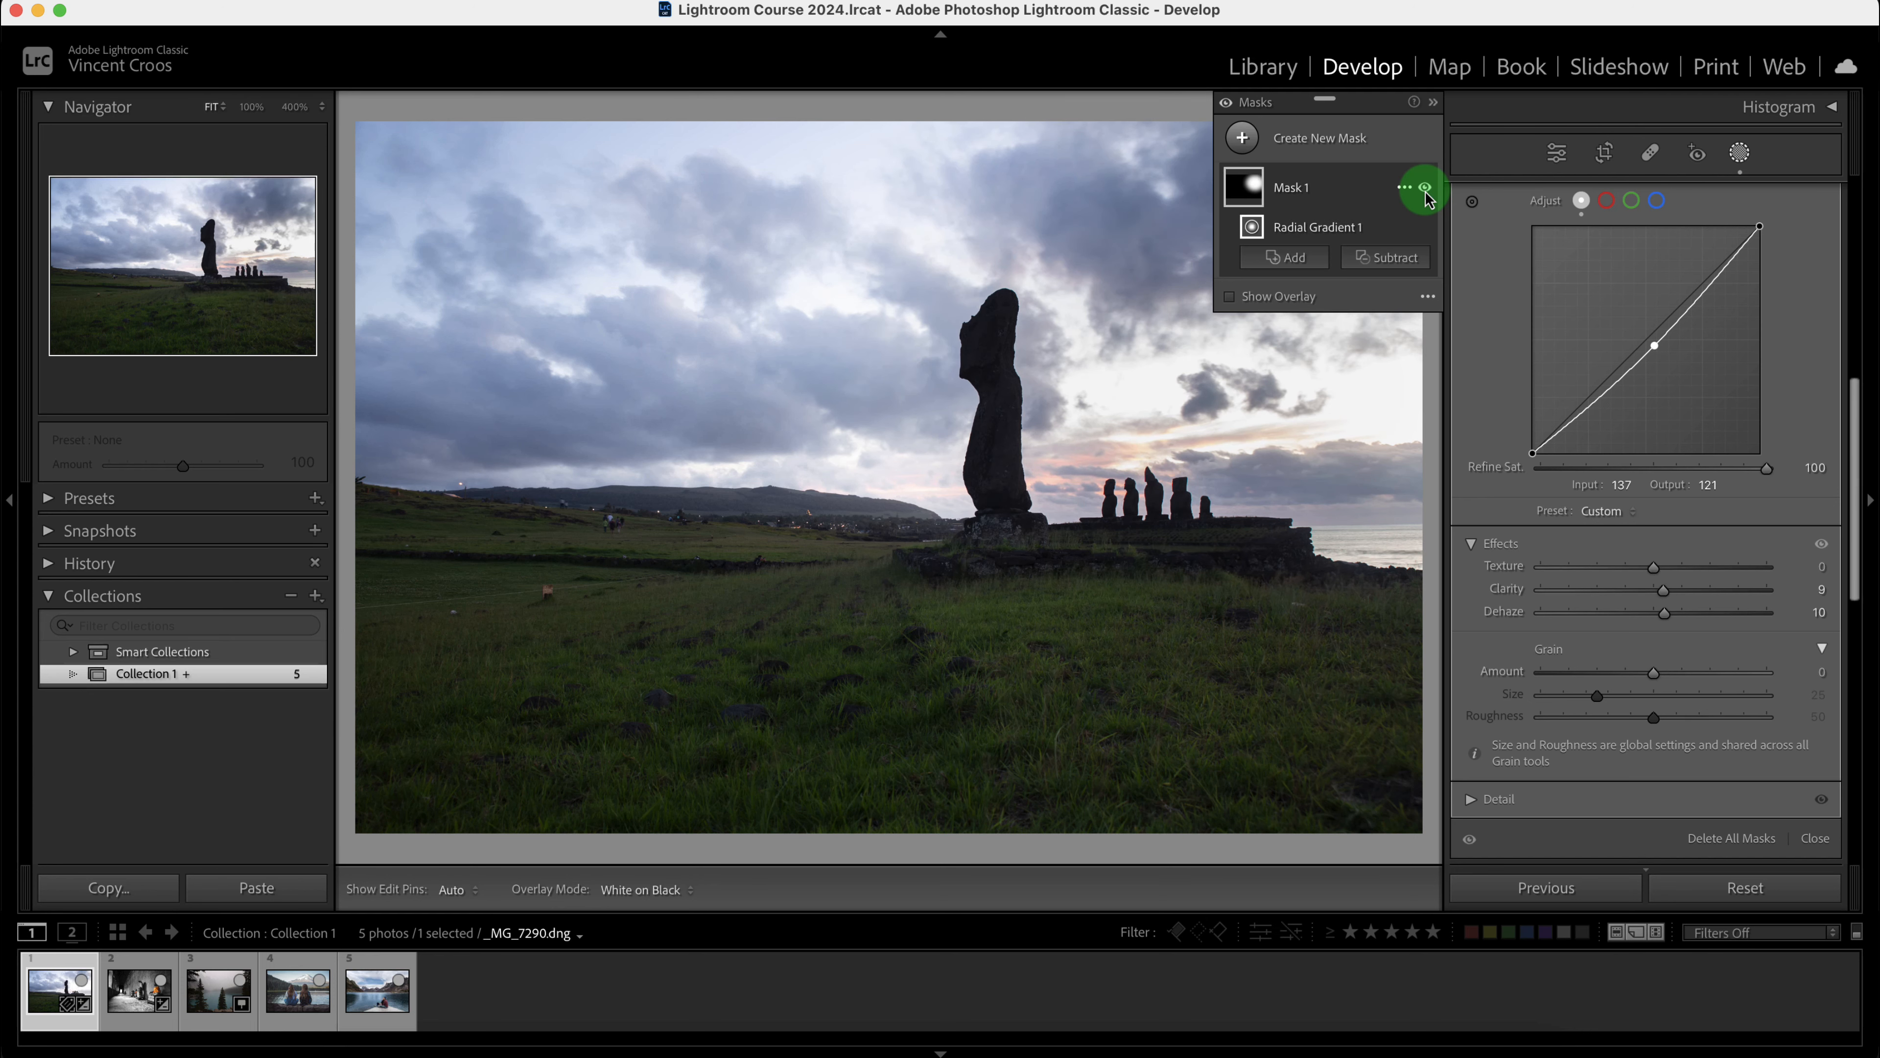
click(1424, 188)
click(1423, 189)
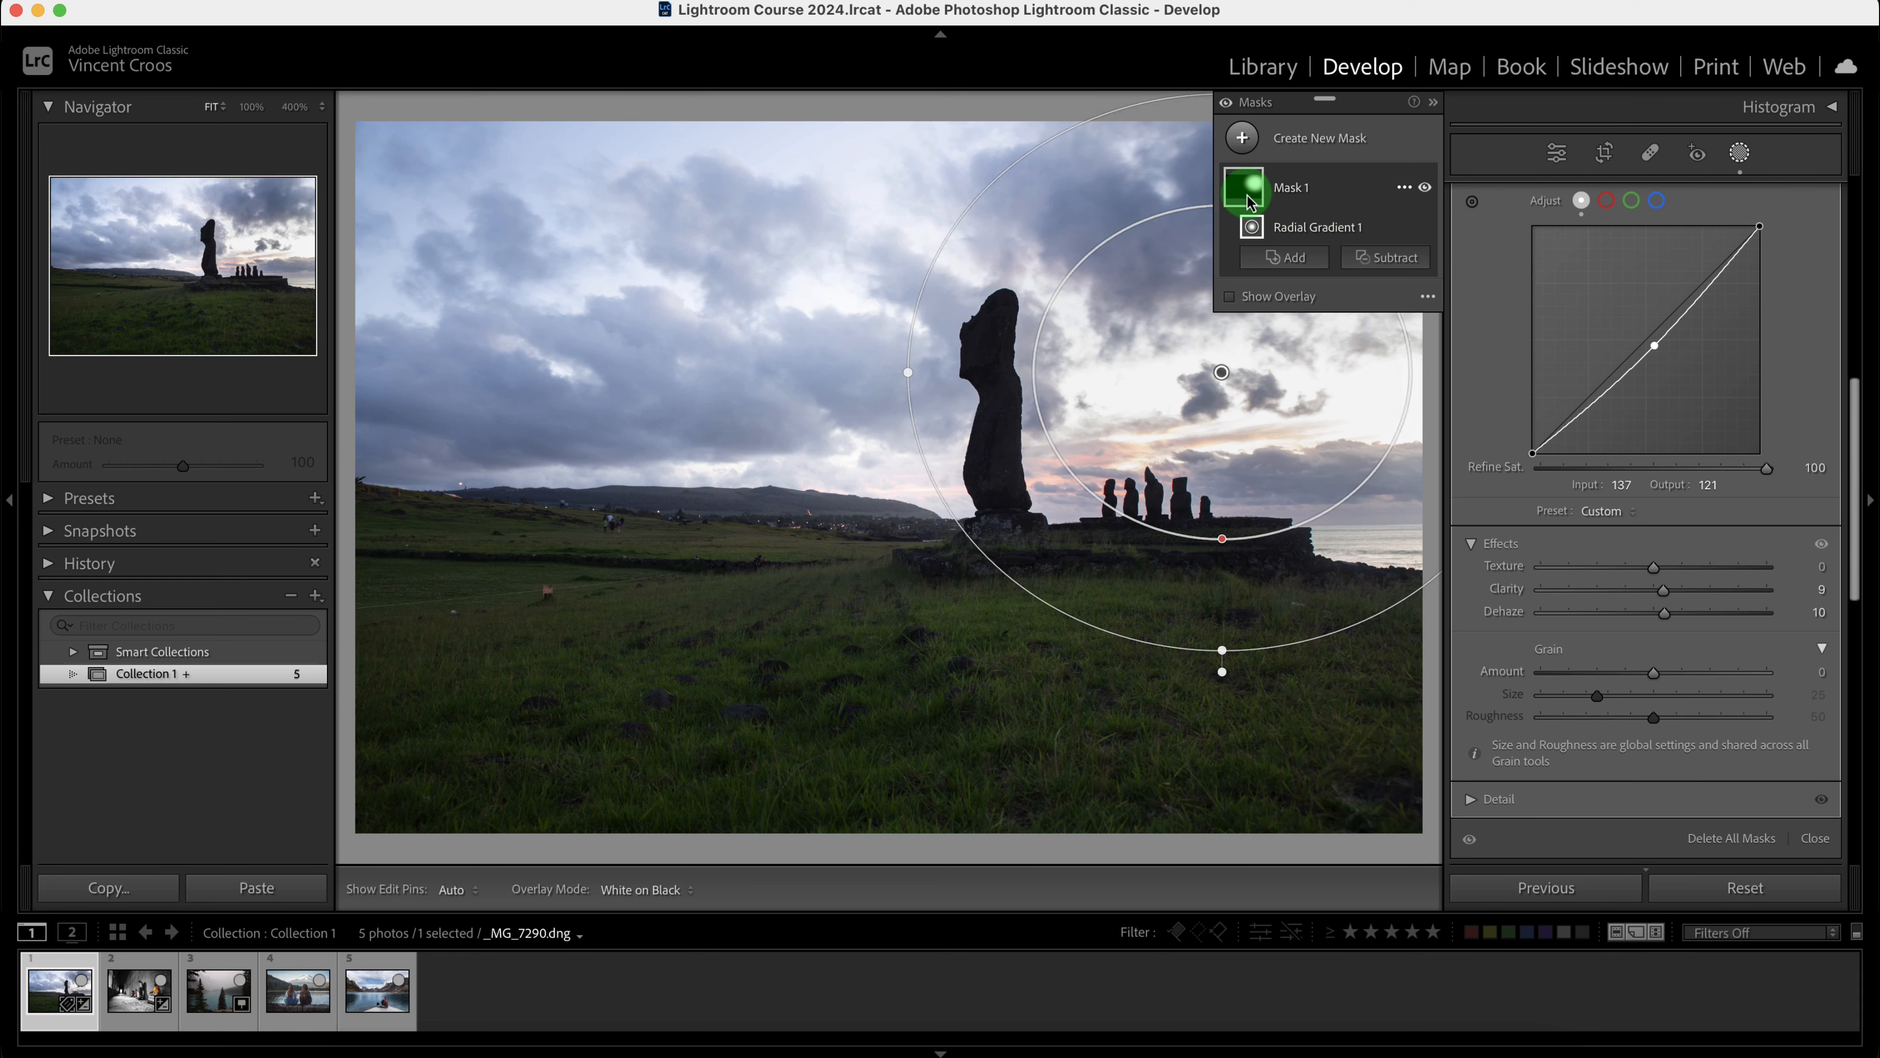
mouse_move(1249, 200)
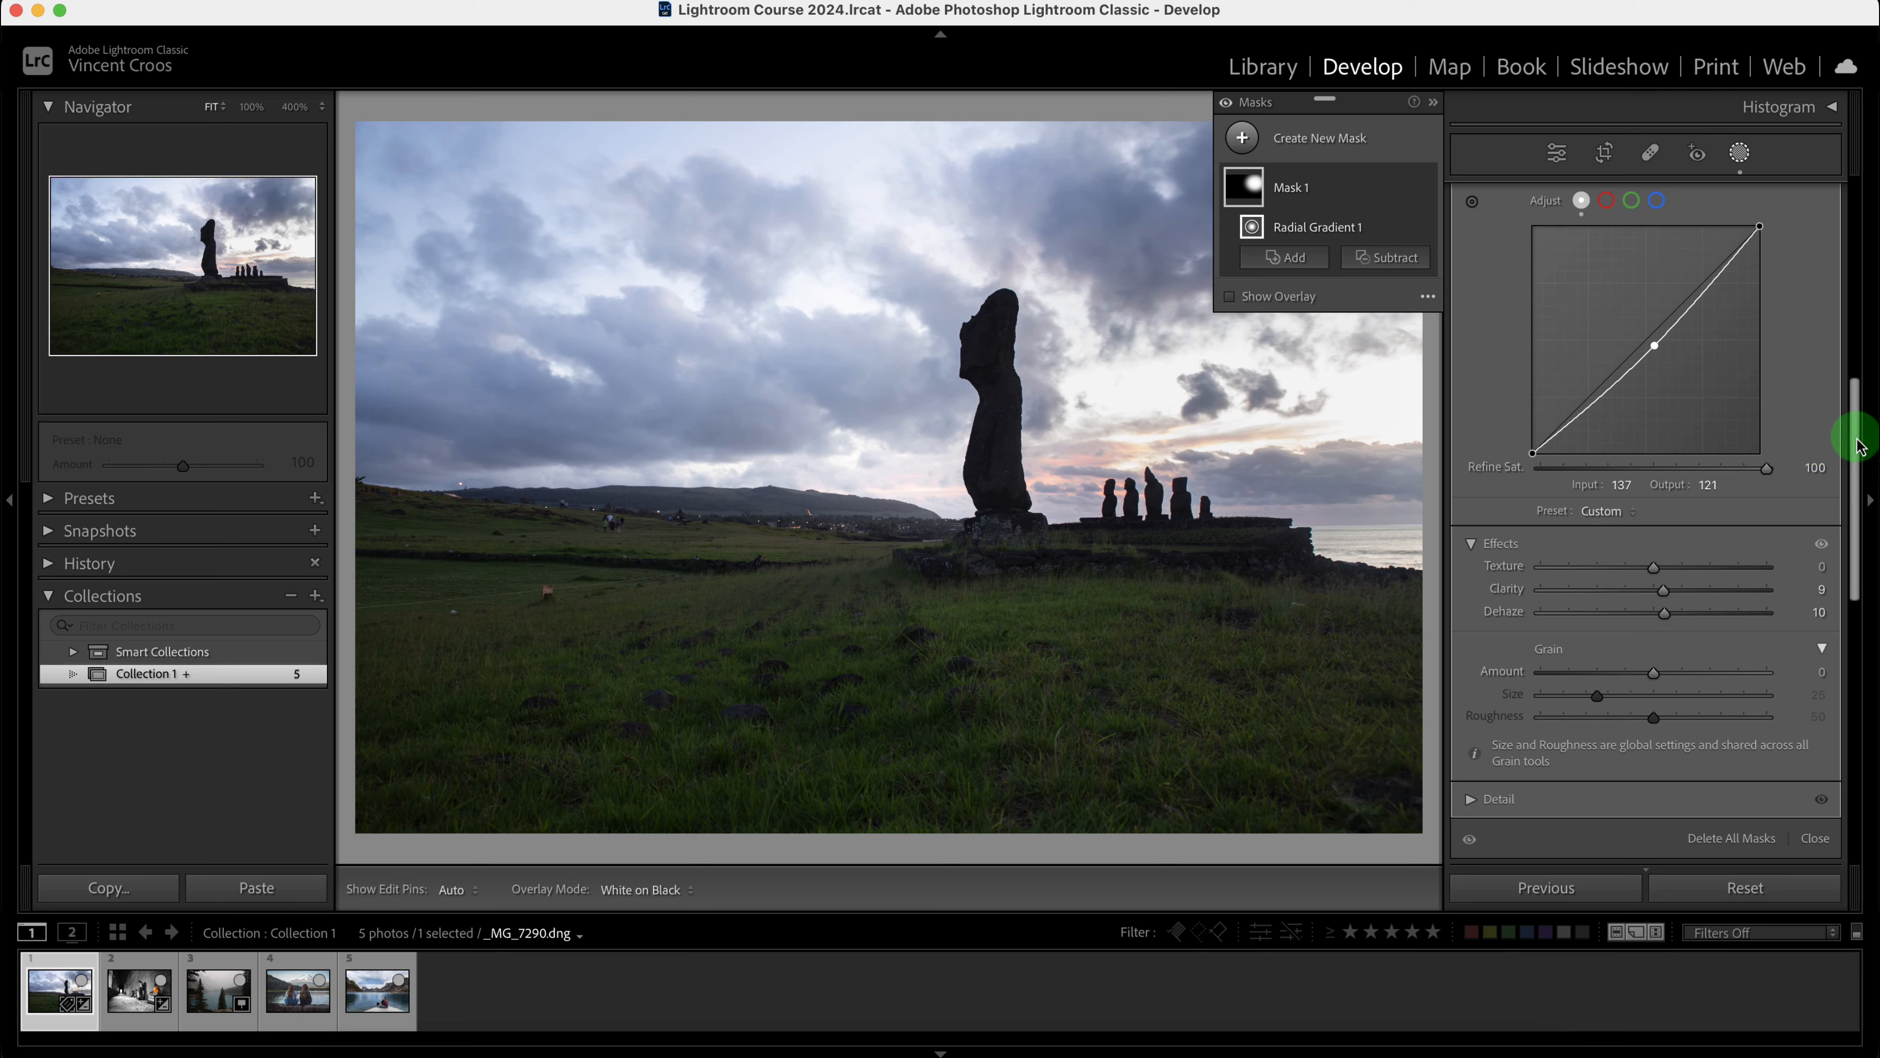
- Subtract a Luminance Range sampled from the tall statue from Mask 1, extending its upper limit to 46/50 with the overlay shown
scroll(1862, 435, up, 15)
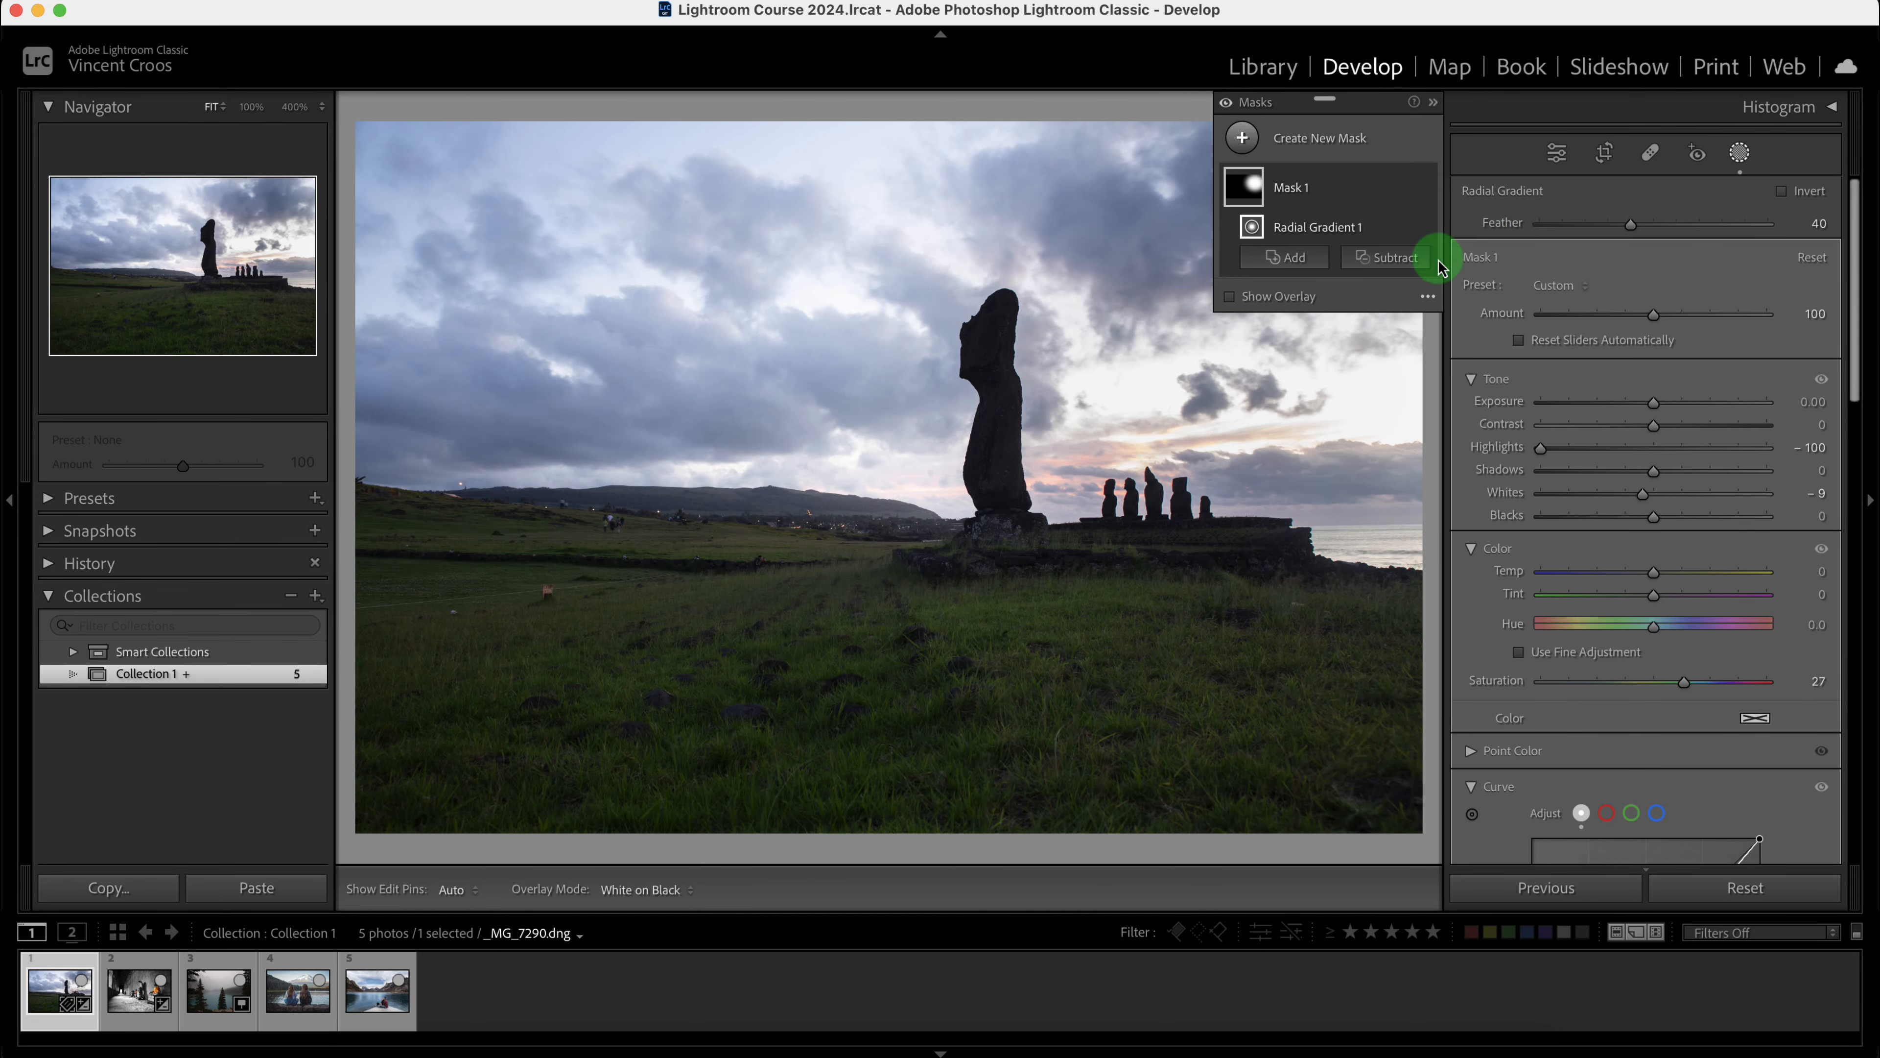
click(1396, 257)
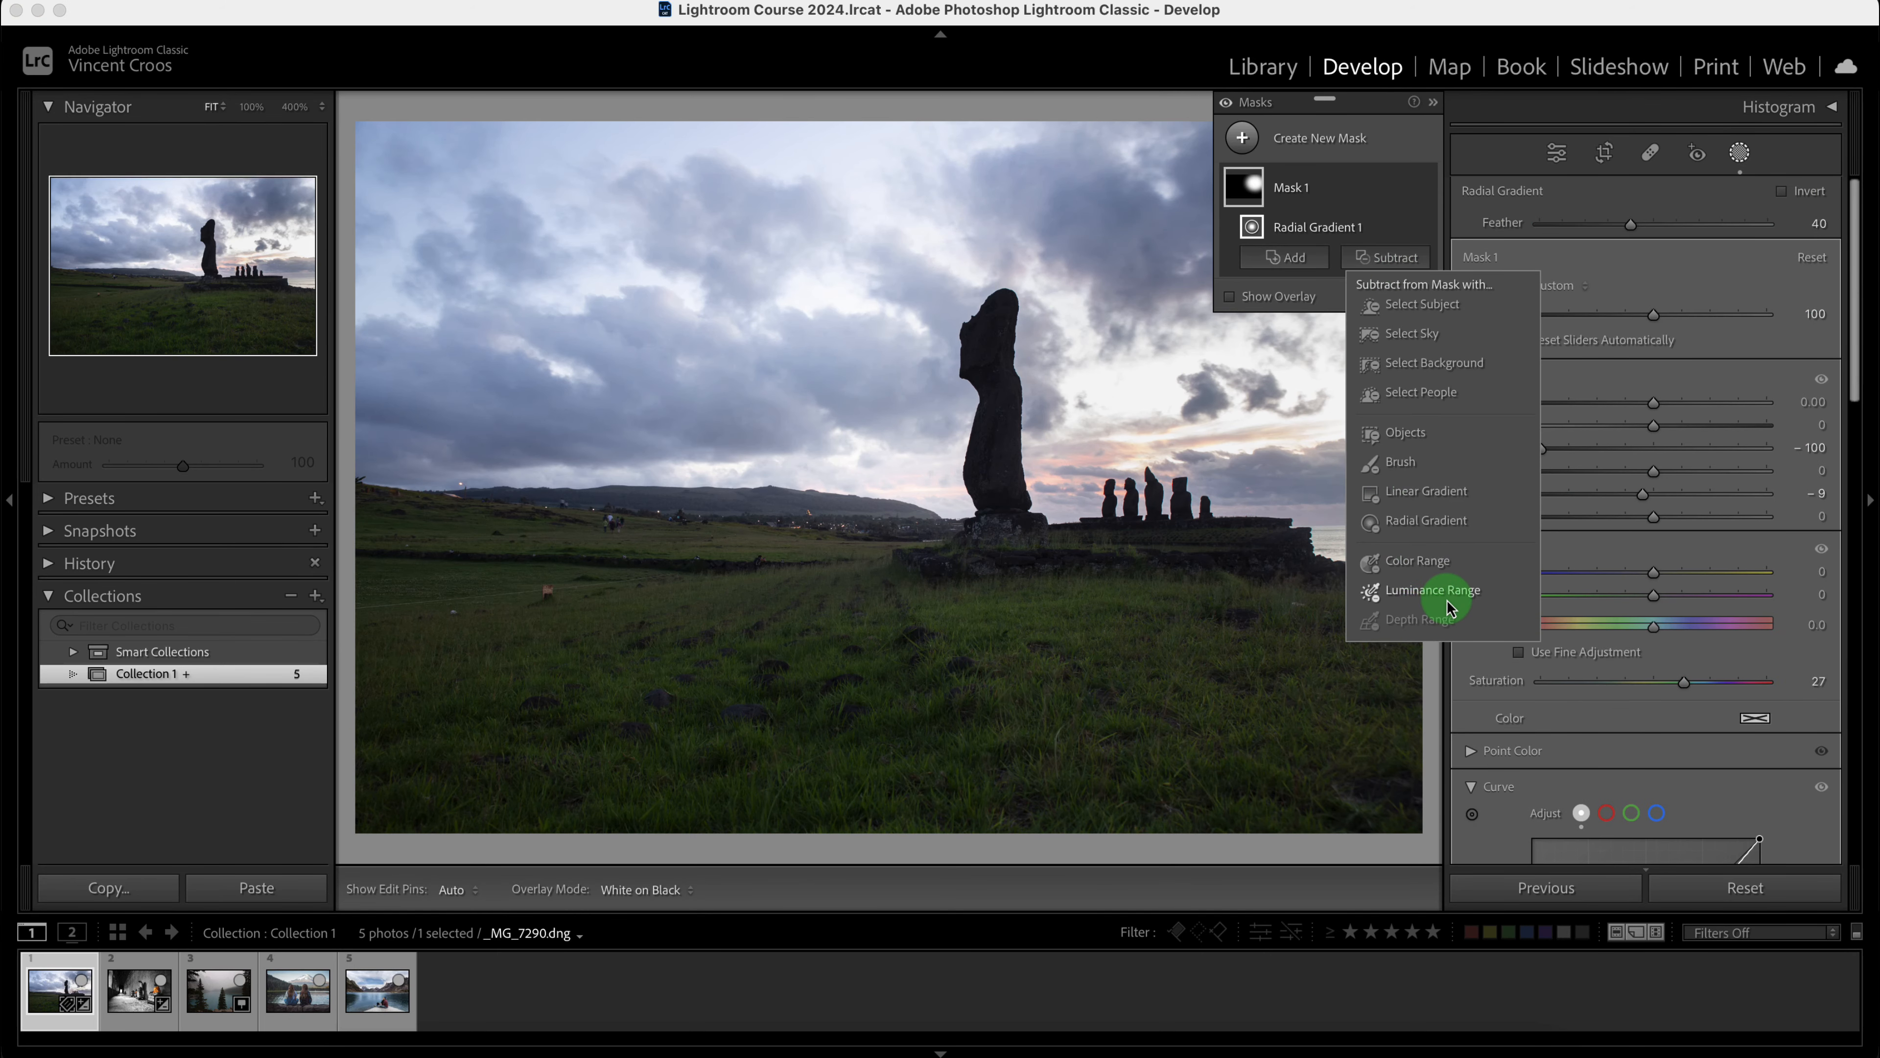
click(1425, 592)
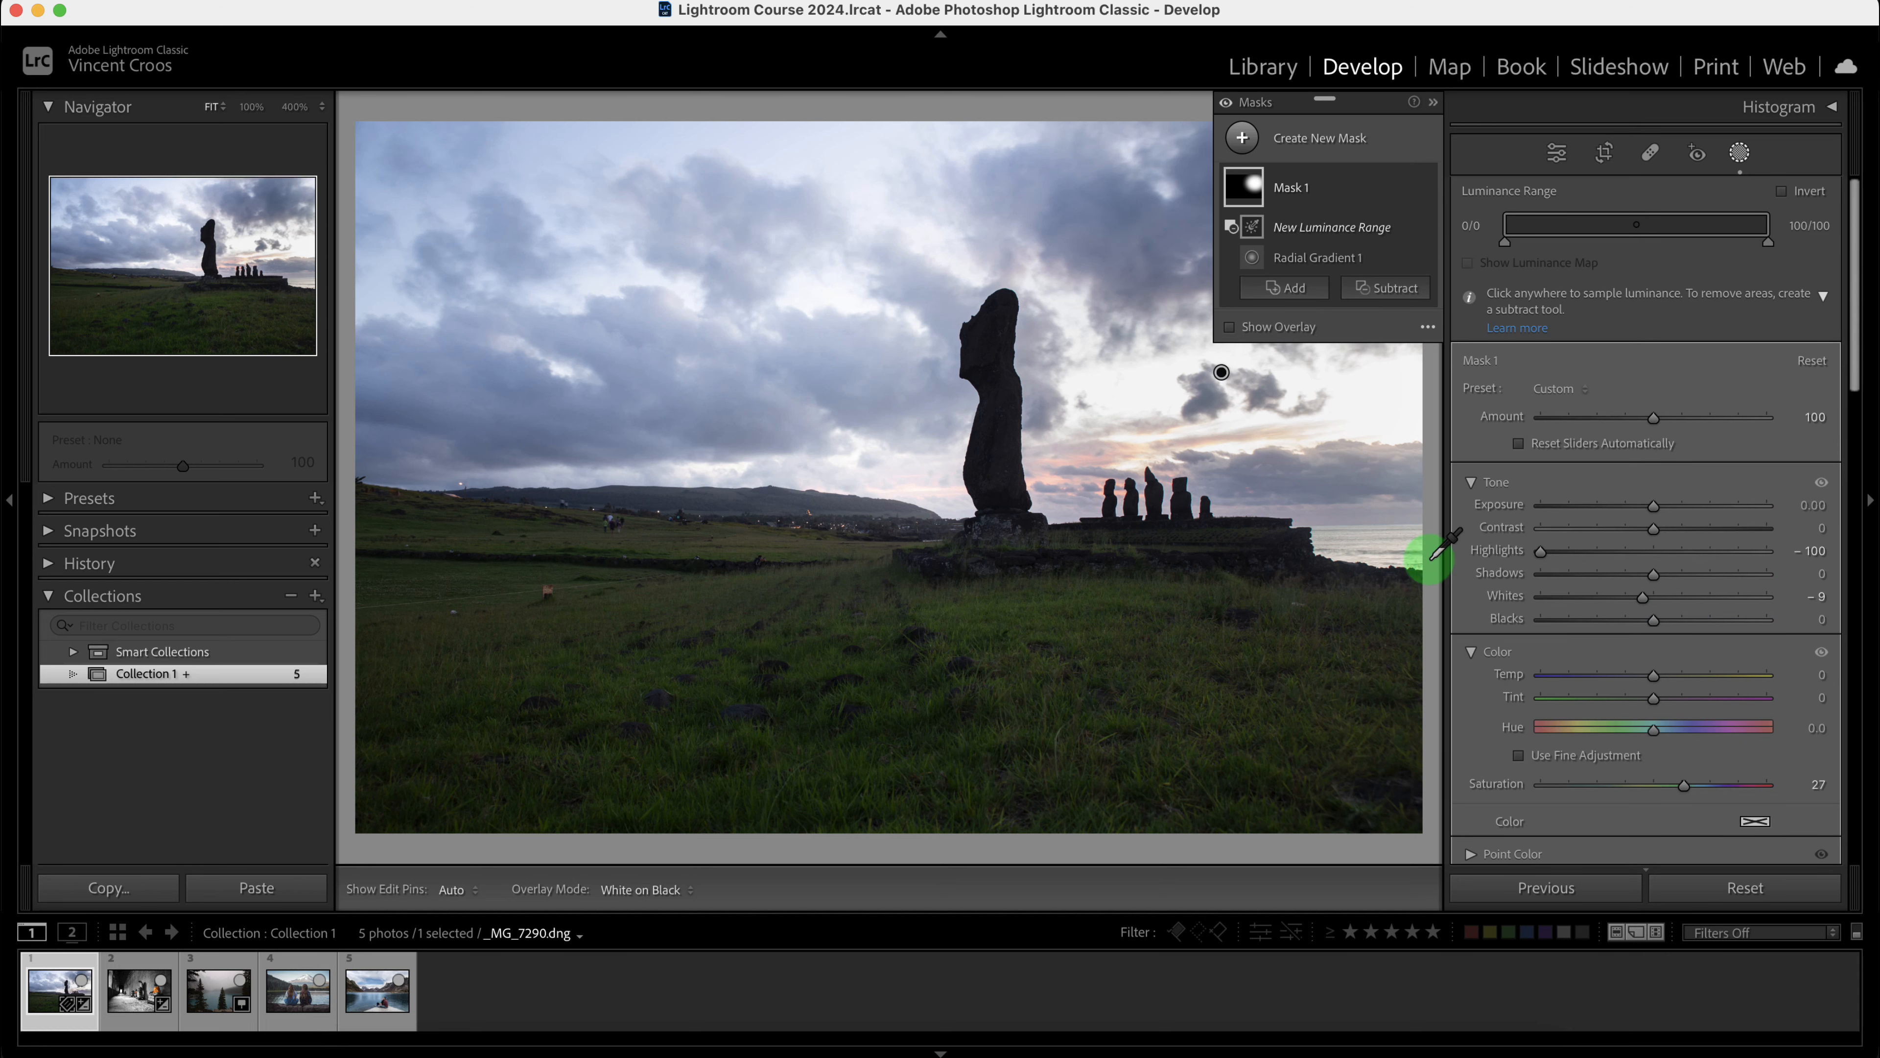
click(1020, 459)
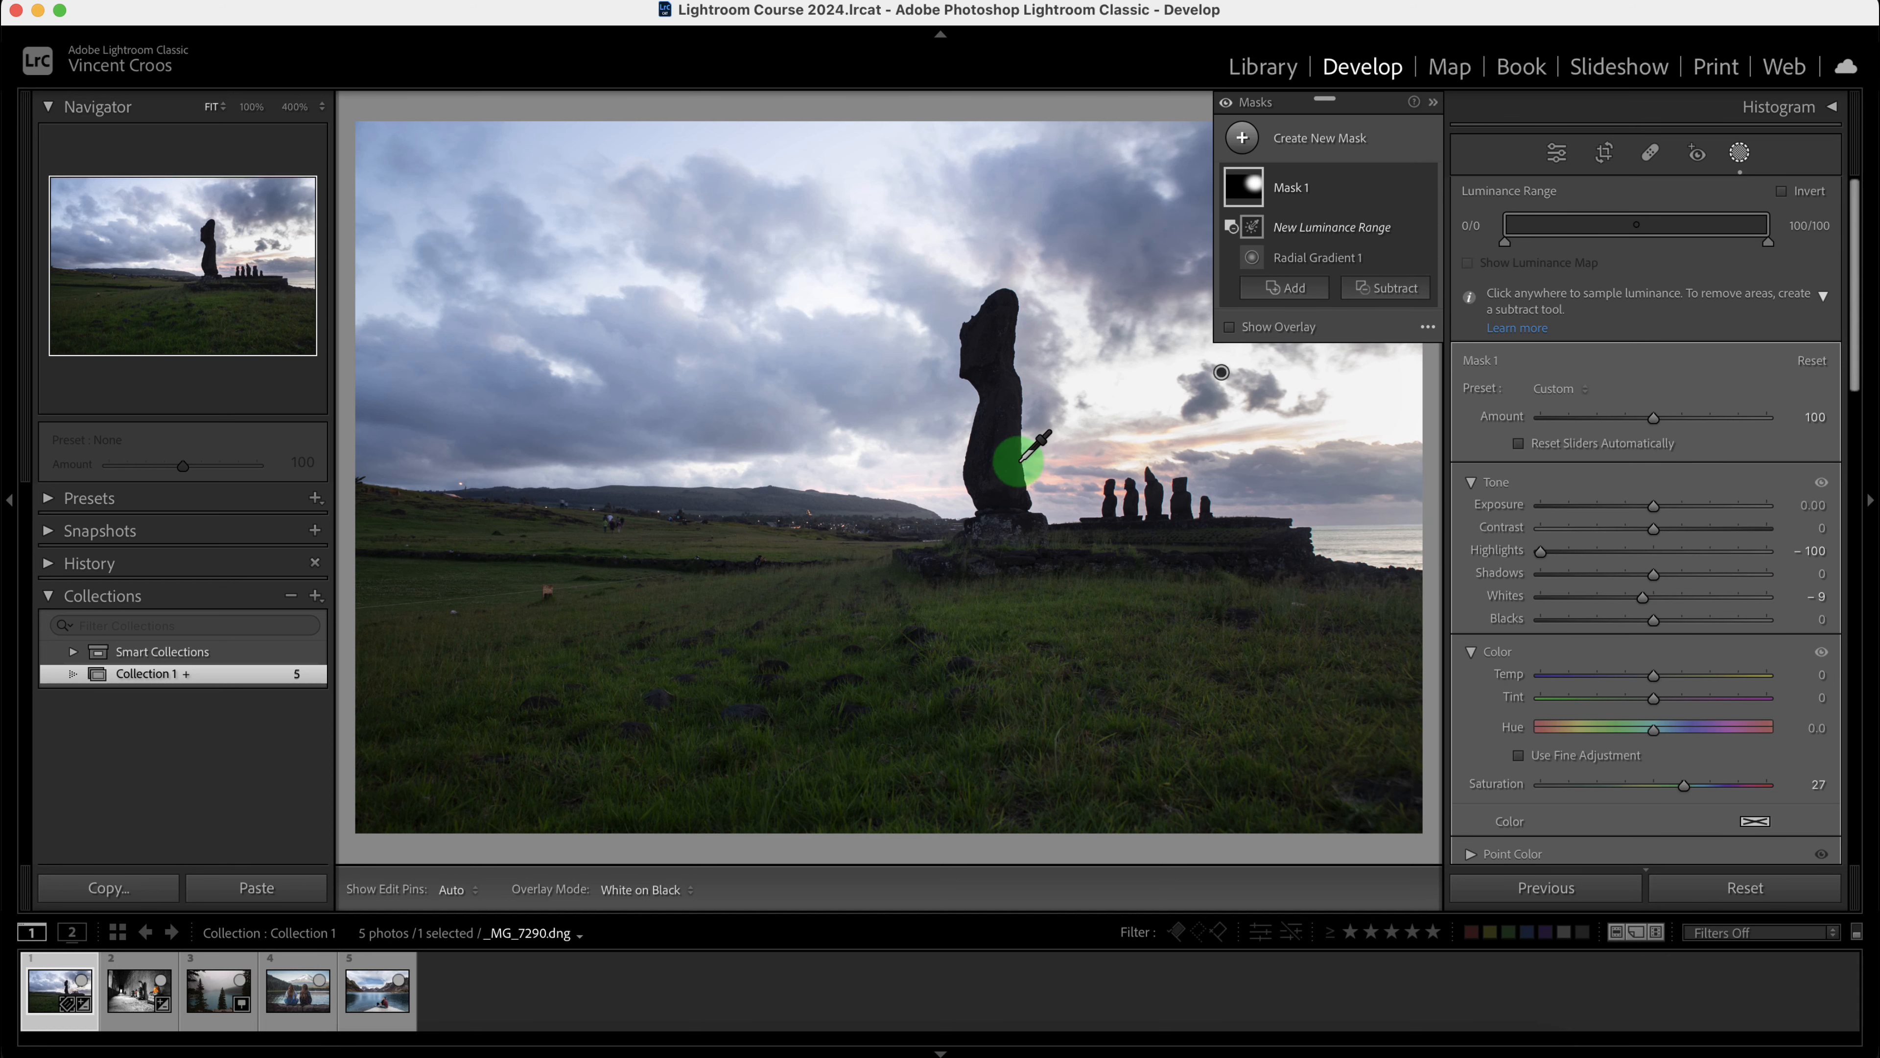
click(997, 437)
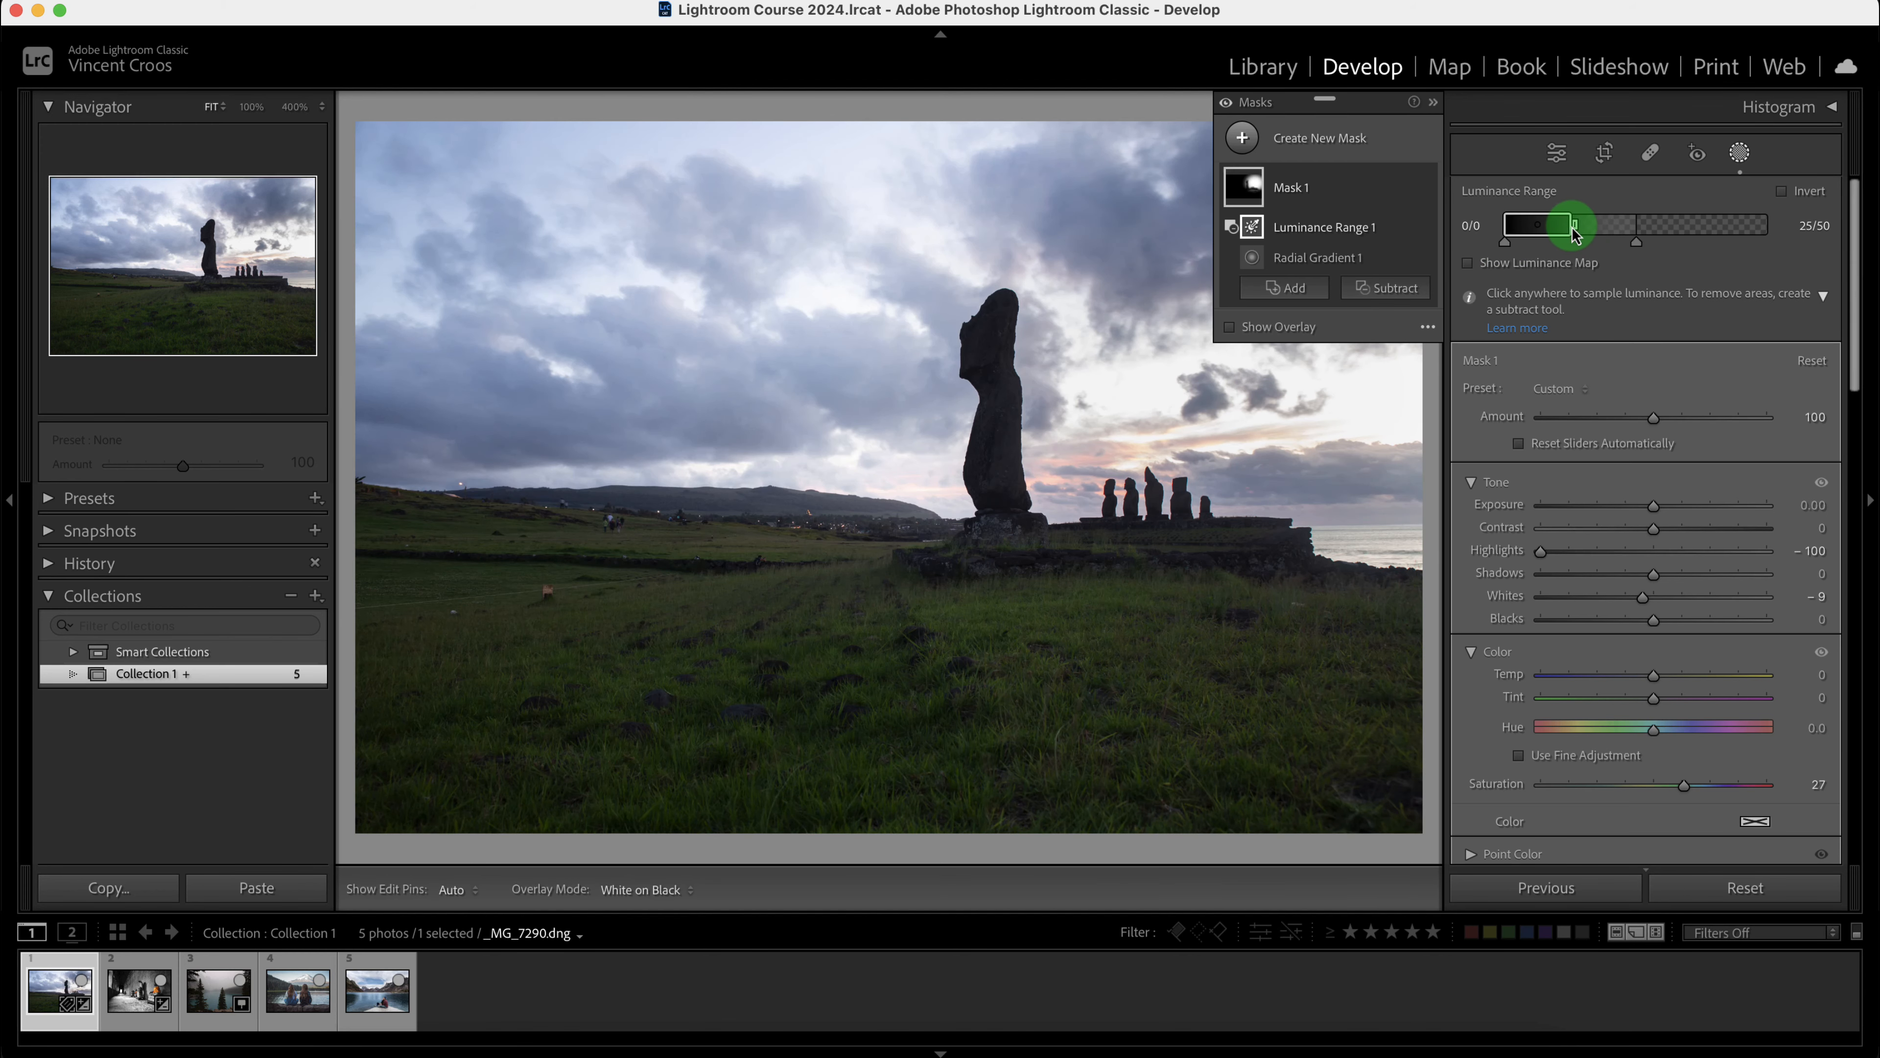
drag(1574, 232, 1589, 226)
key(o)
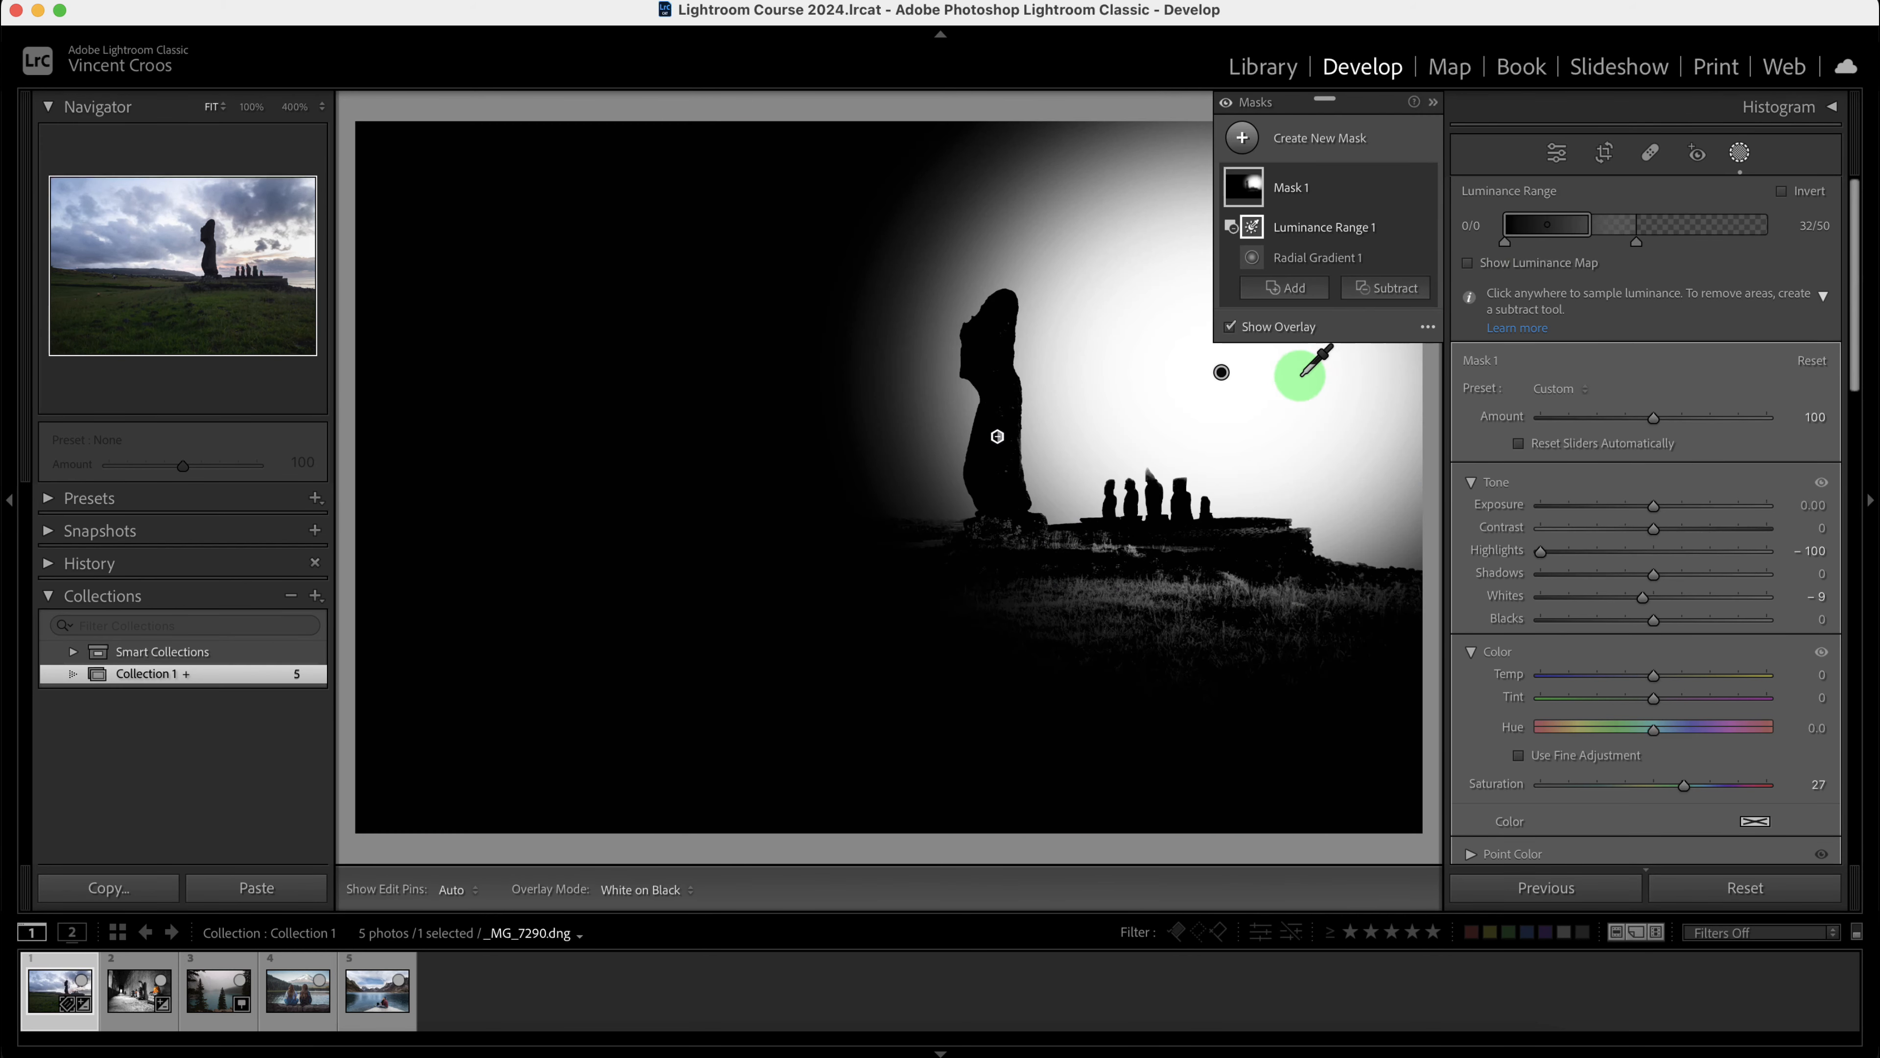
mouse_move(1592, 226)
mouse_down()
mouse_move(1627, 226)
mouse_move(1569, 225)
mouse_move(1629, 226)
mouse_up()
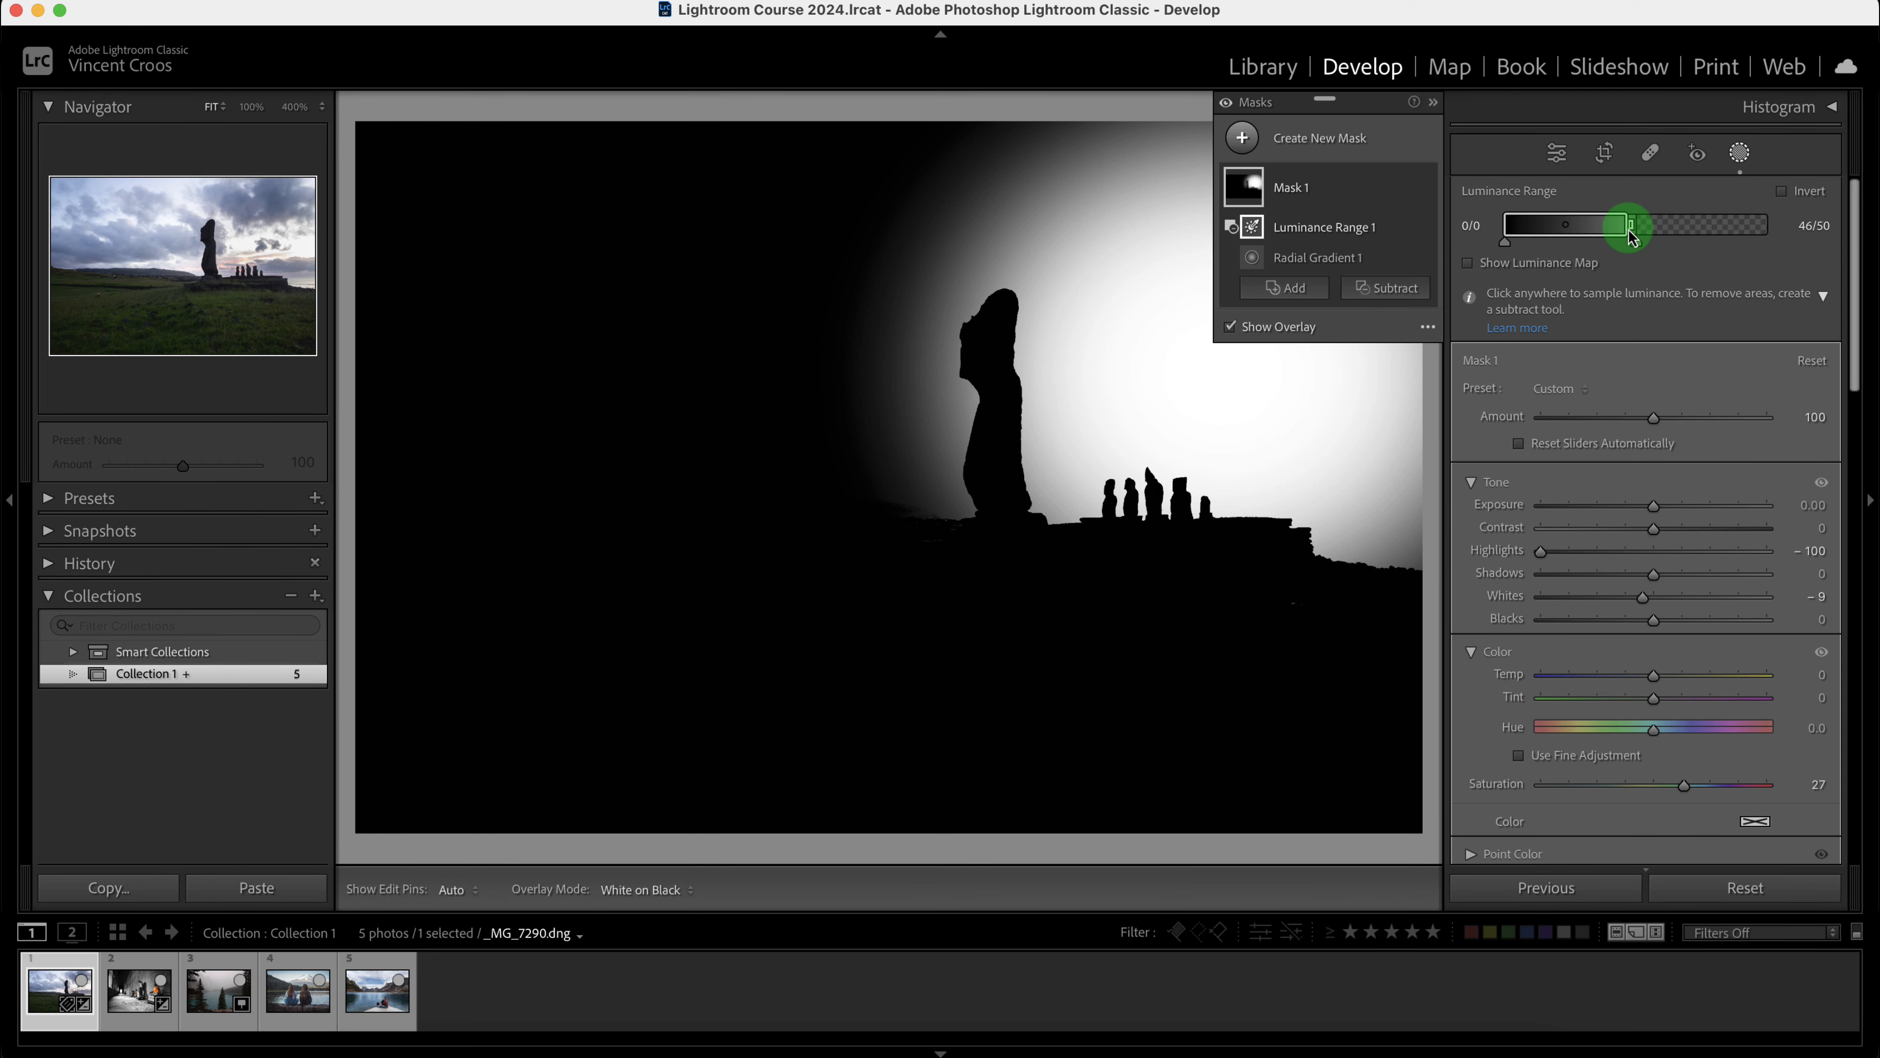
- Collapse Mask 1's components, hide the overlay and compare the photo with and without the refined mask
click(1289, 189)
key(o)
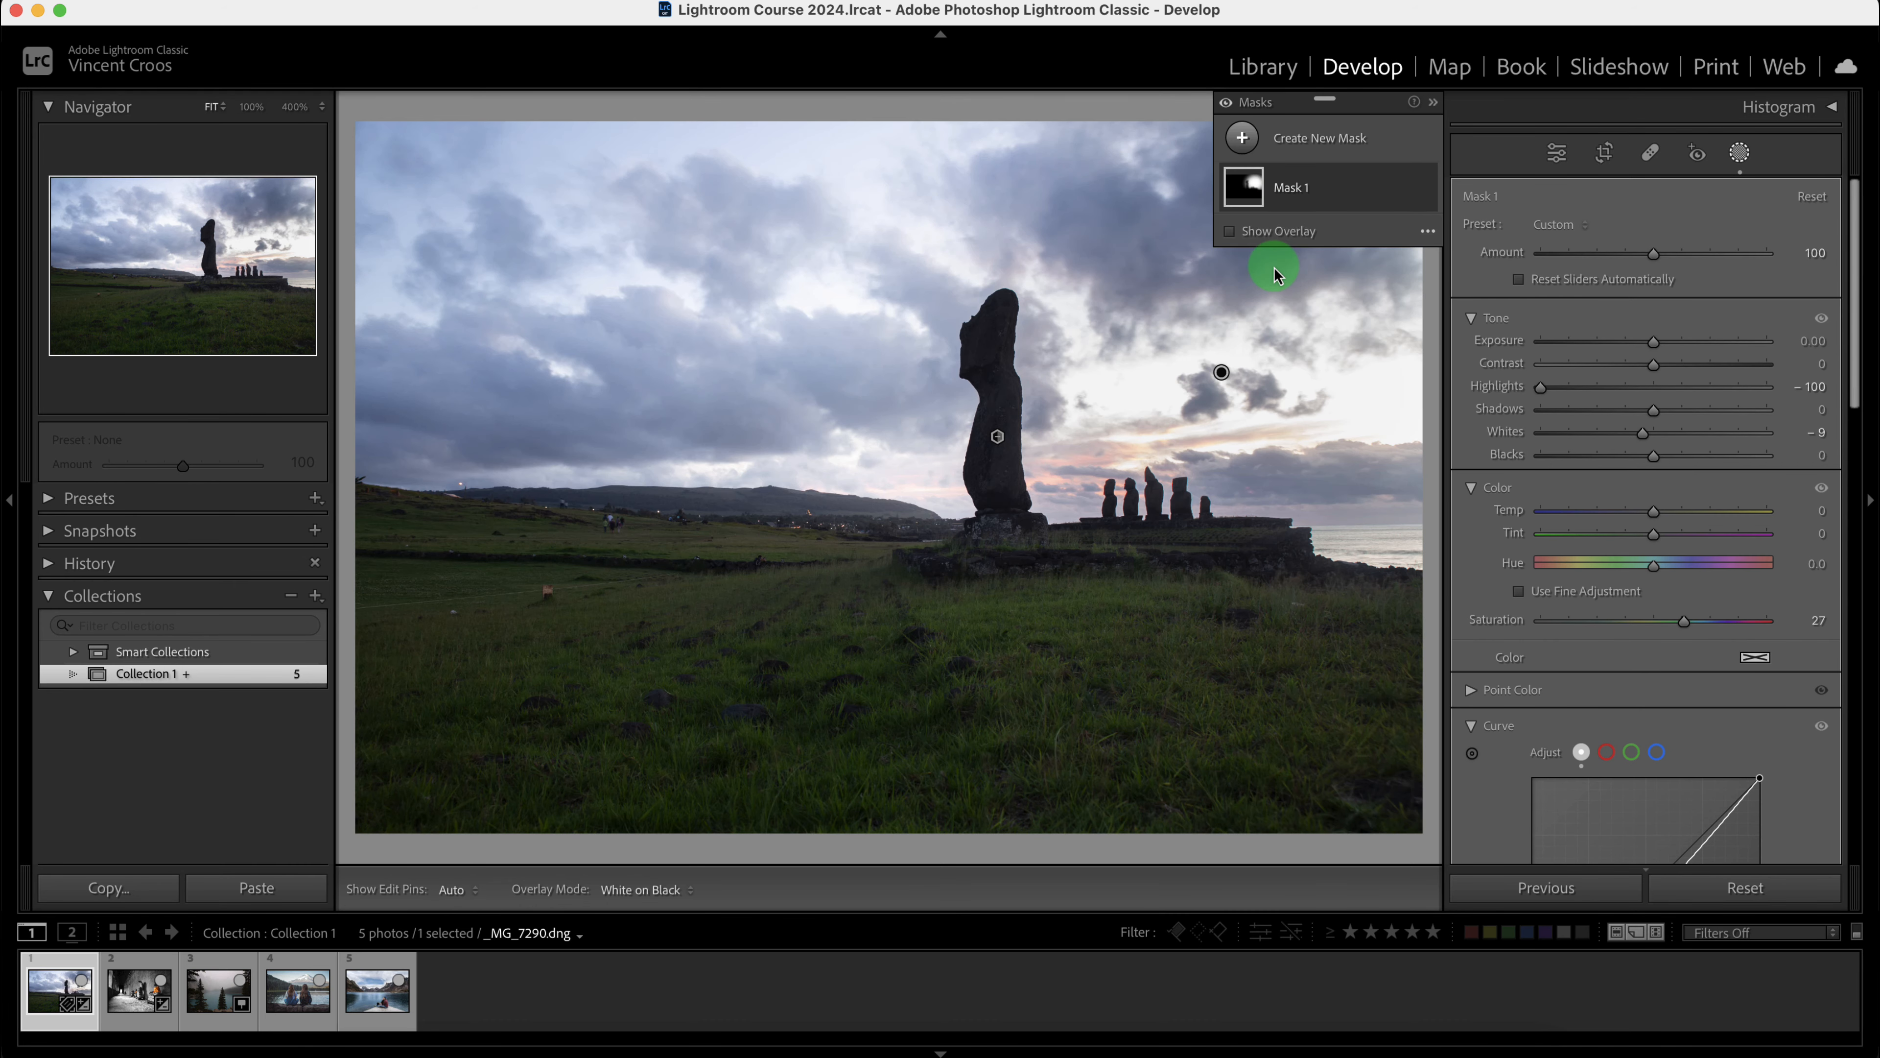
click(1425, 188)
click(1425, 188)
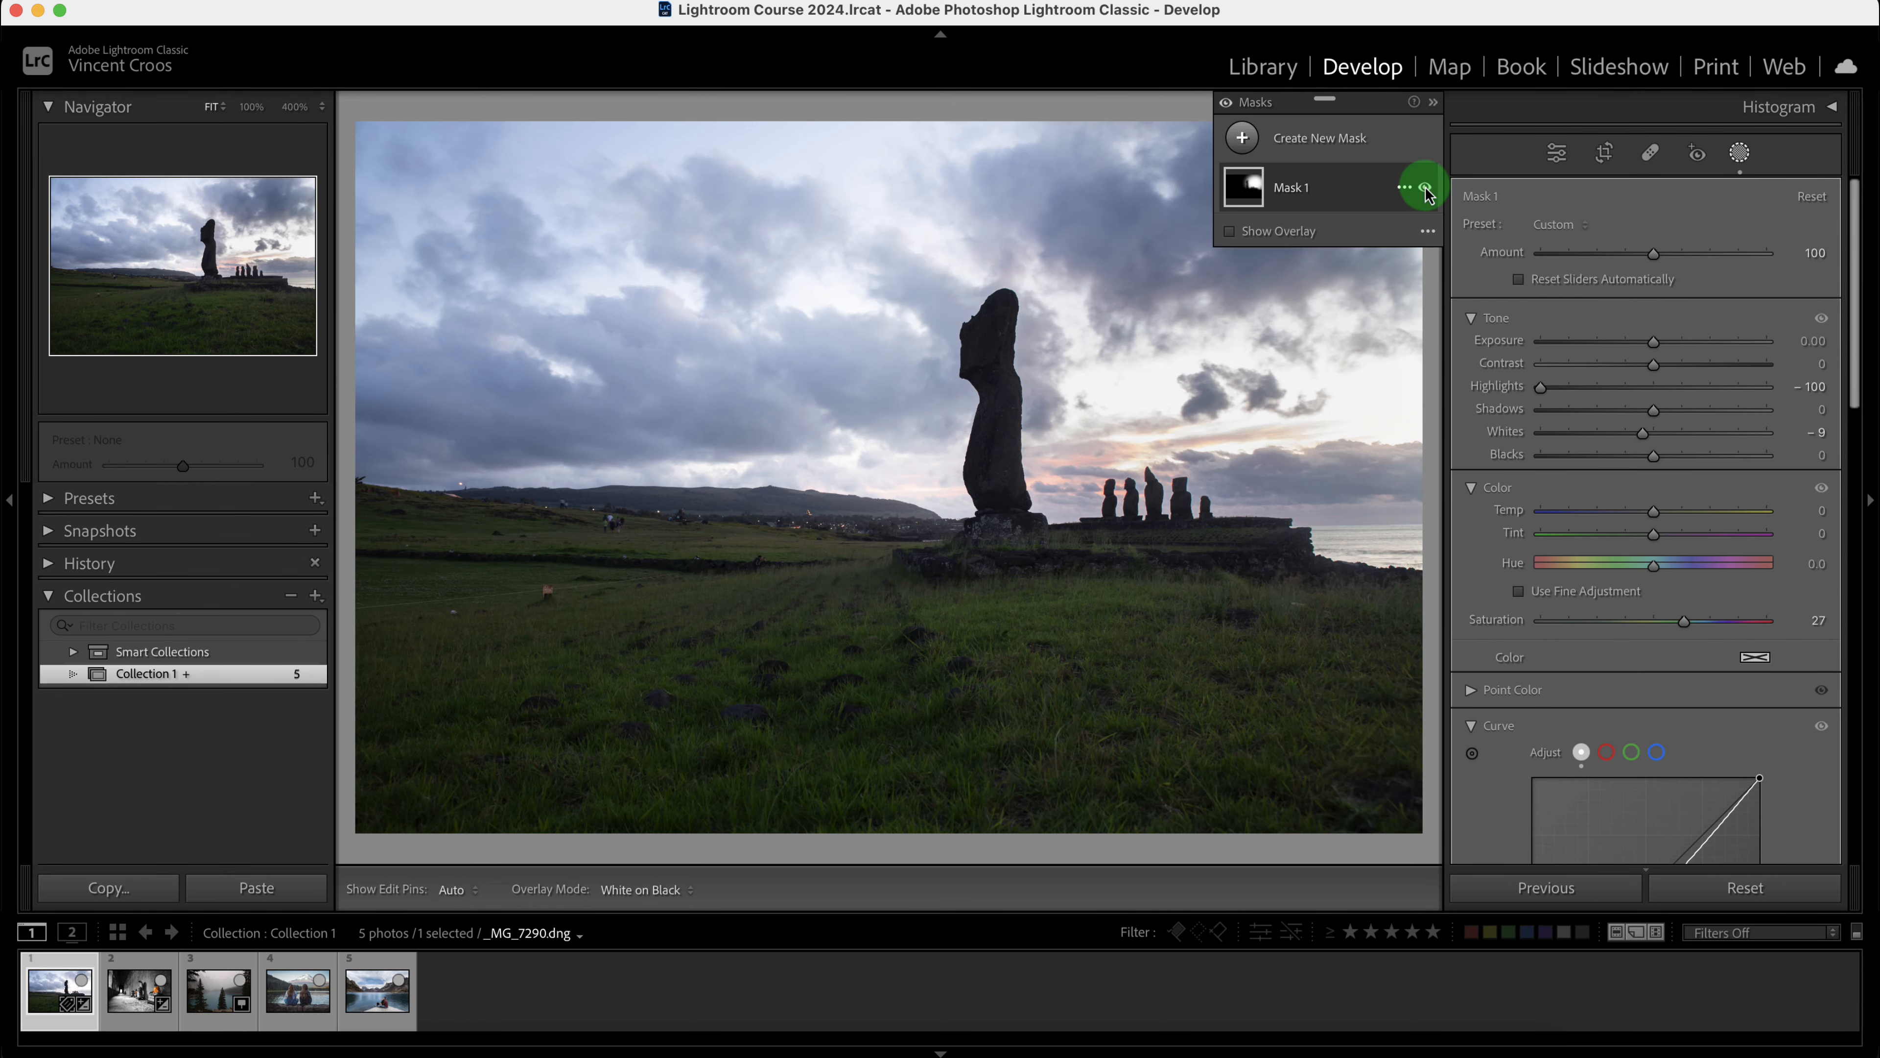
click(1425, 188)
click(1425, 188)
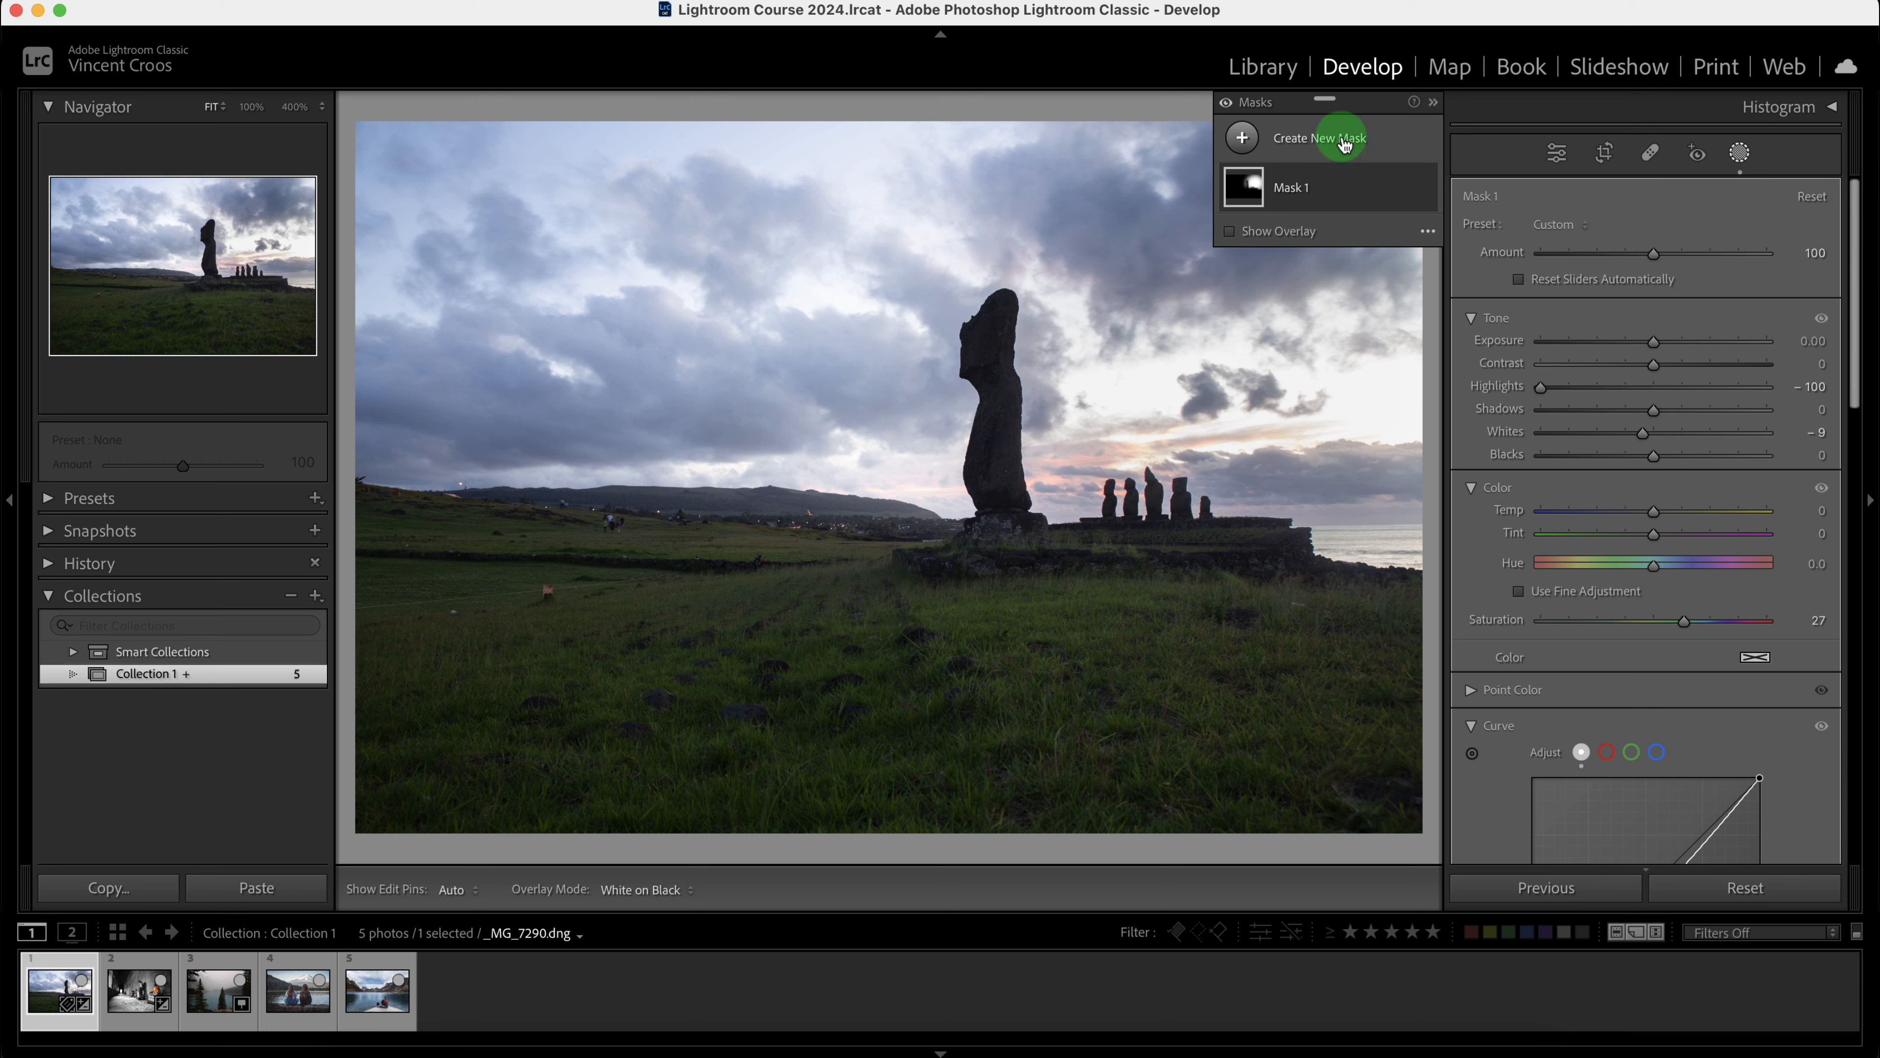
- Create a linear gradient mask from the upper sky down to just below the horizon and show its overlay
click(1247, 142)
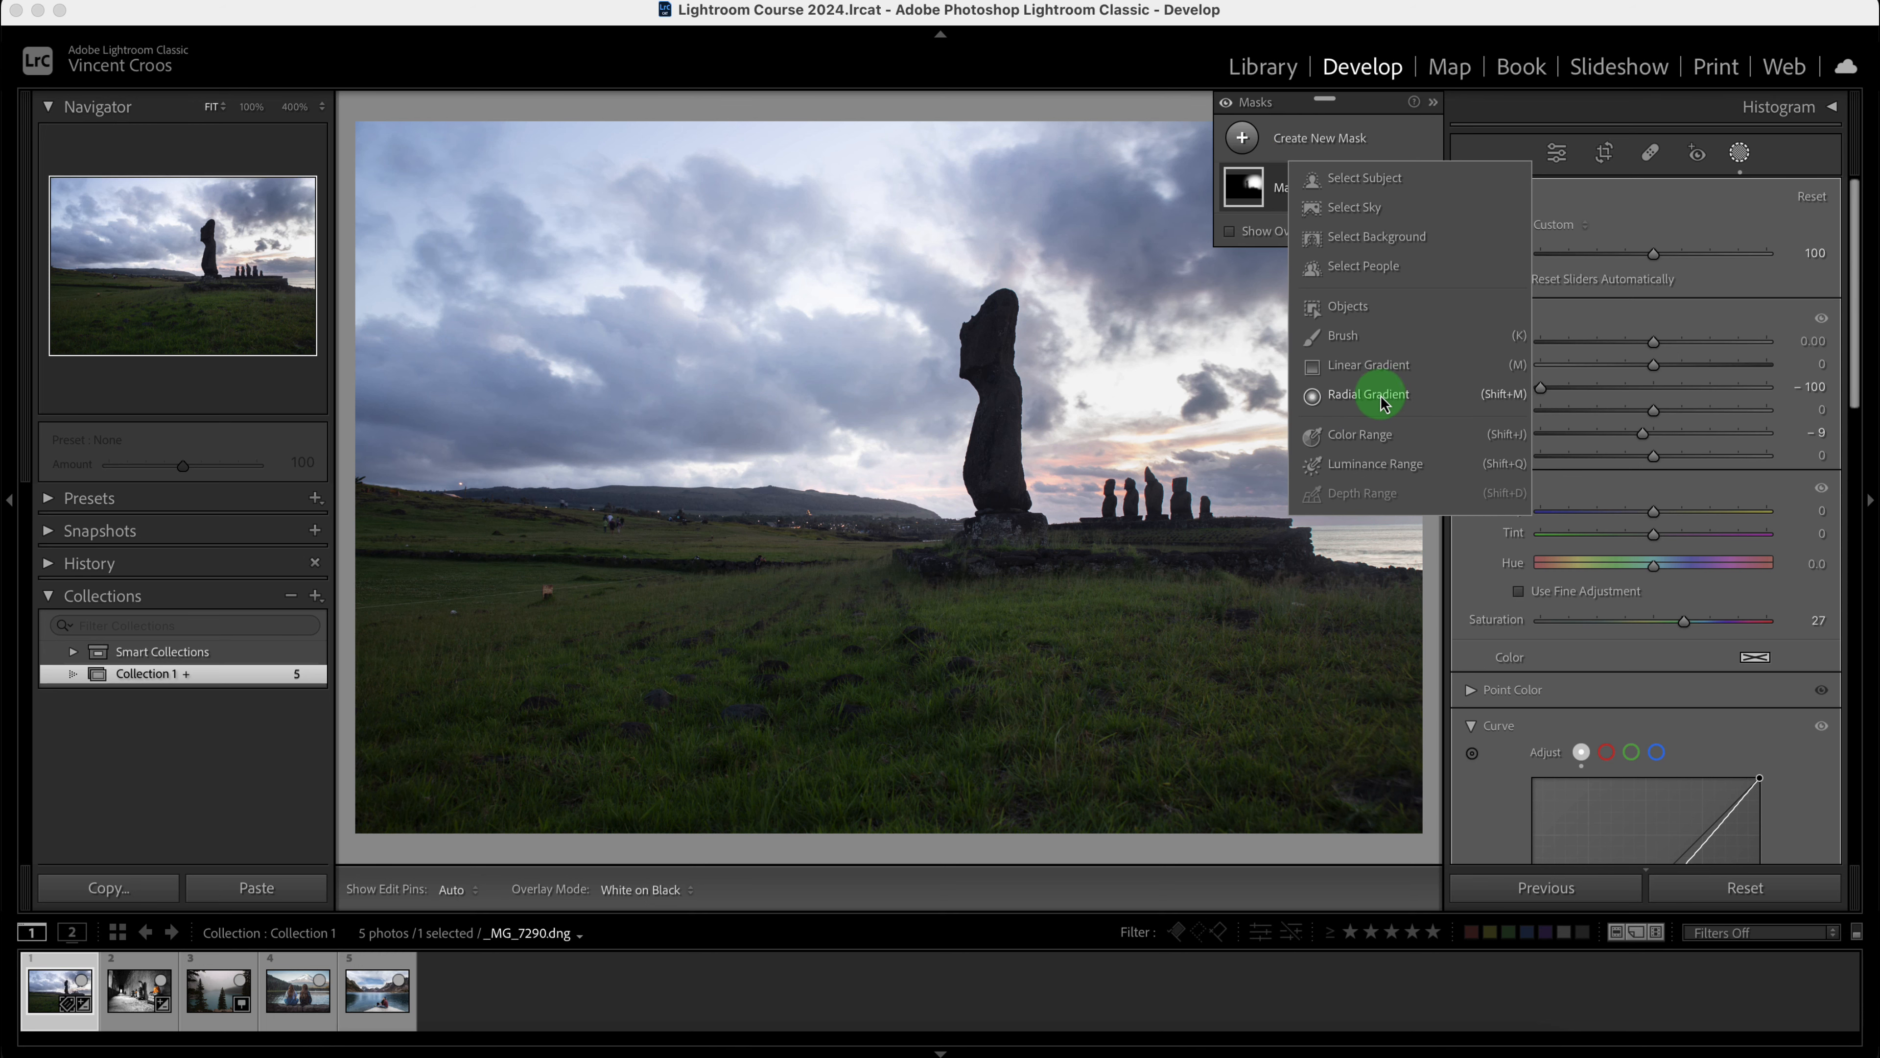
click(1343, 367)
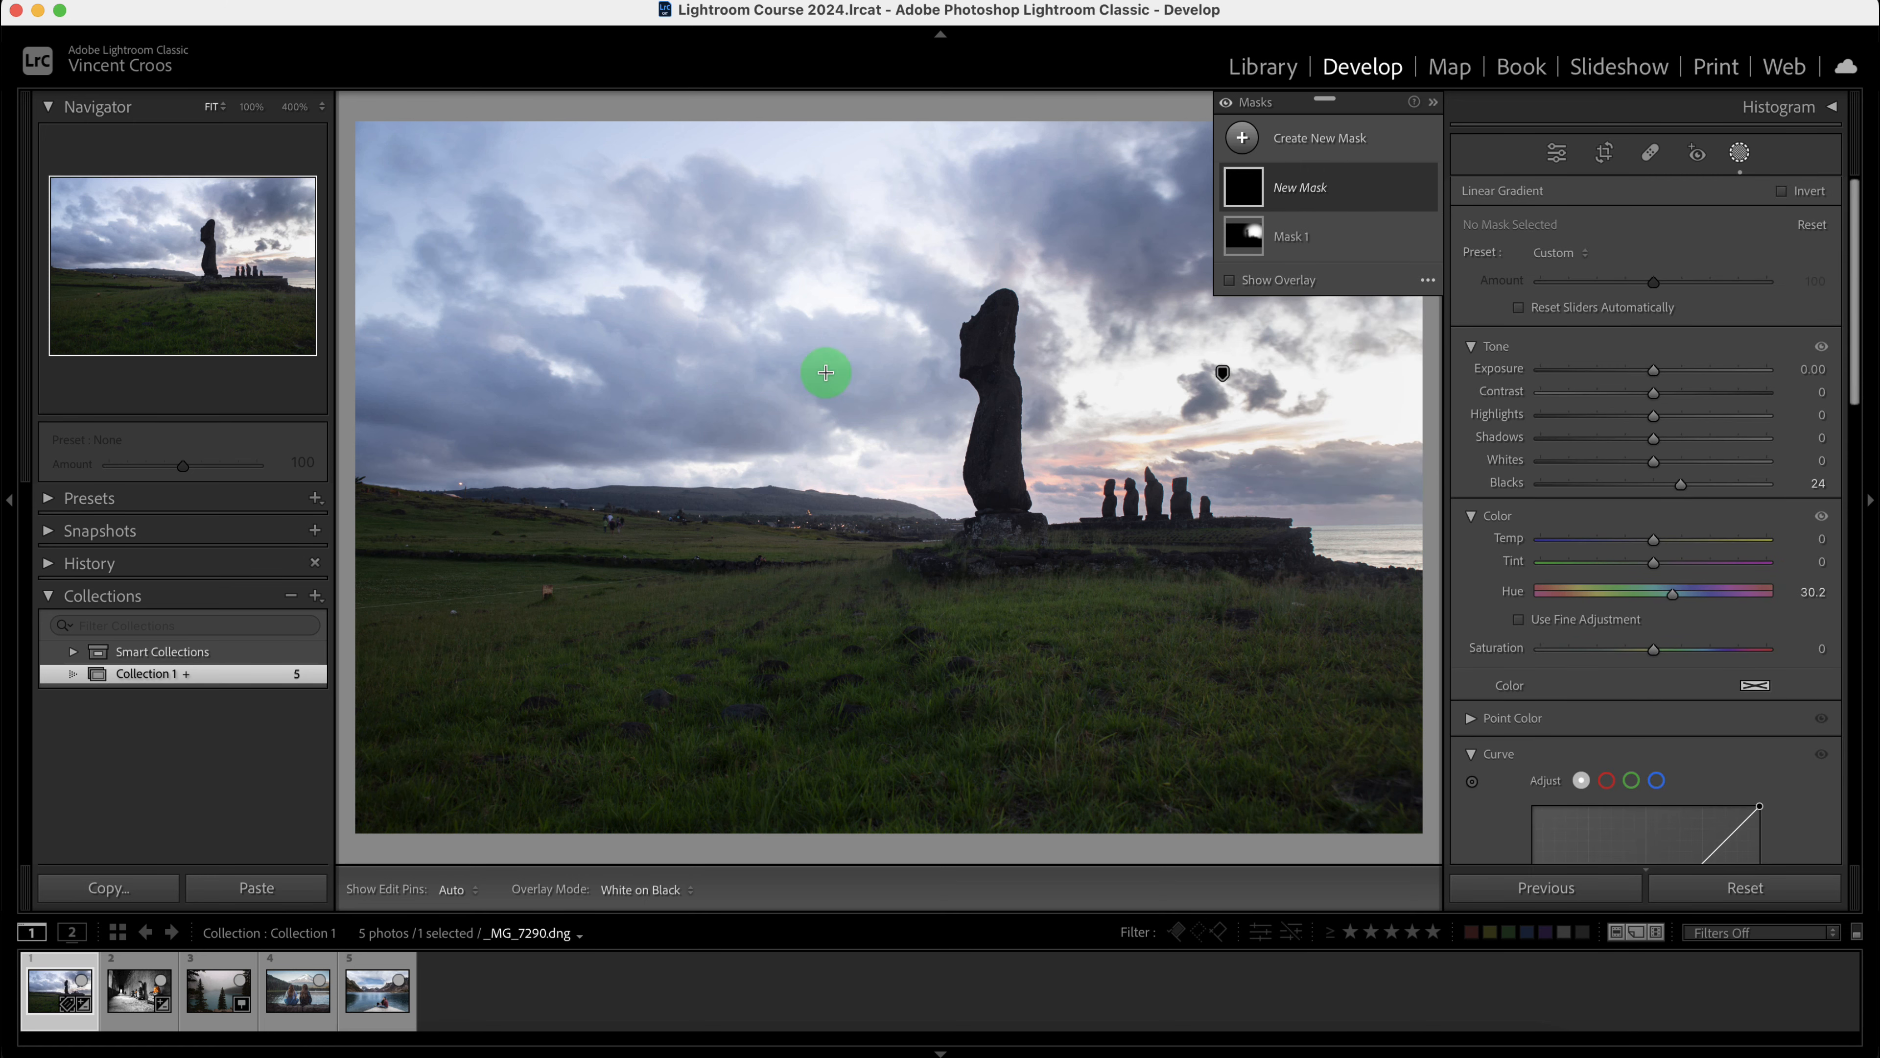
drag(805, 245, 797, 563)
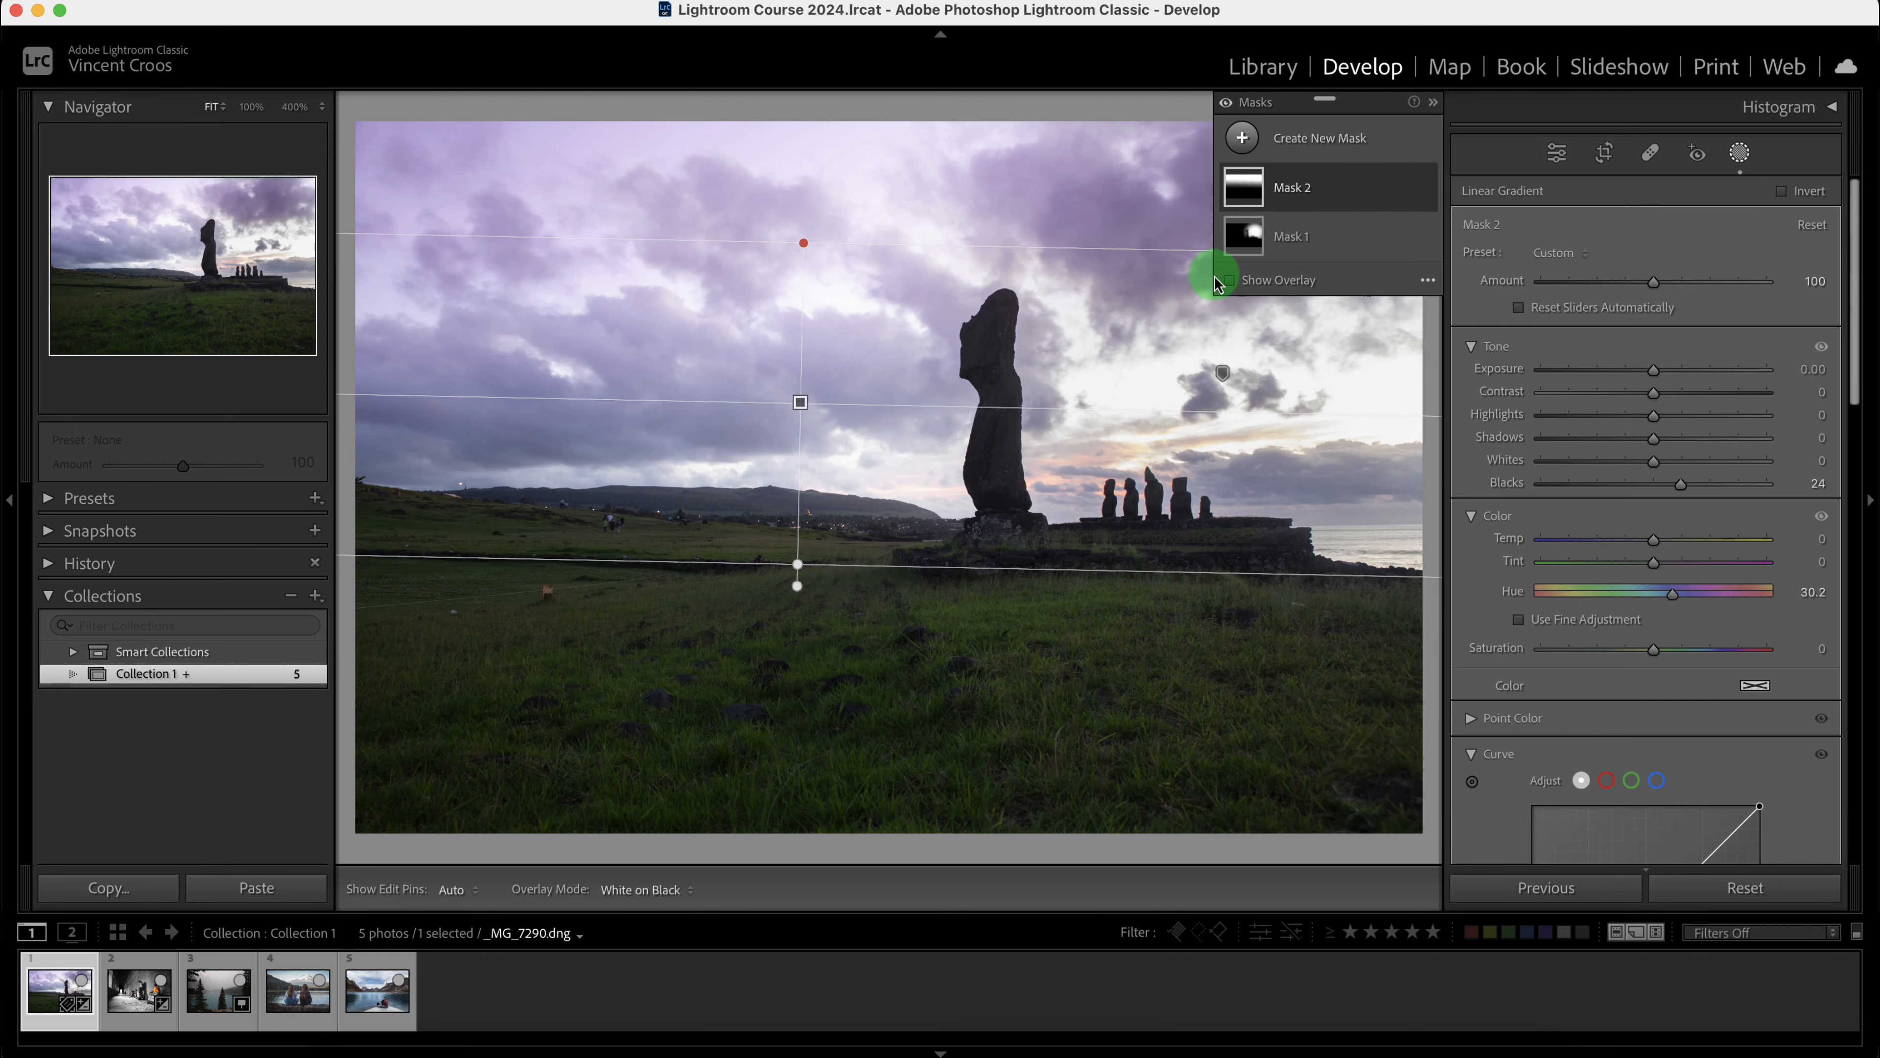
key(o)
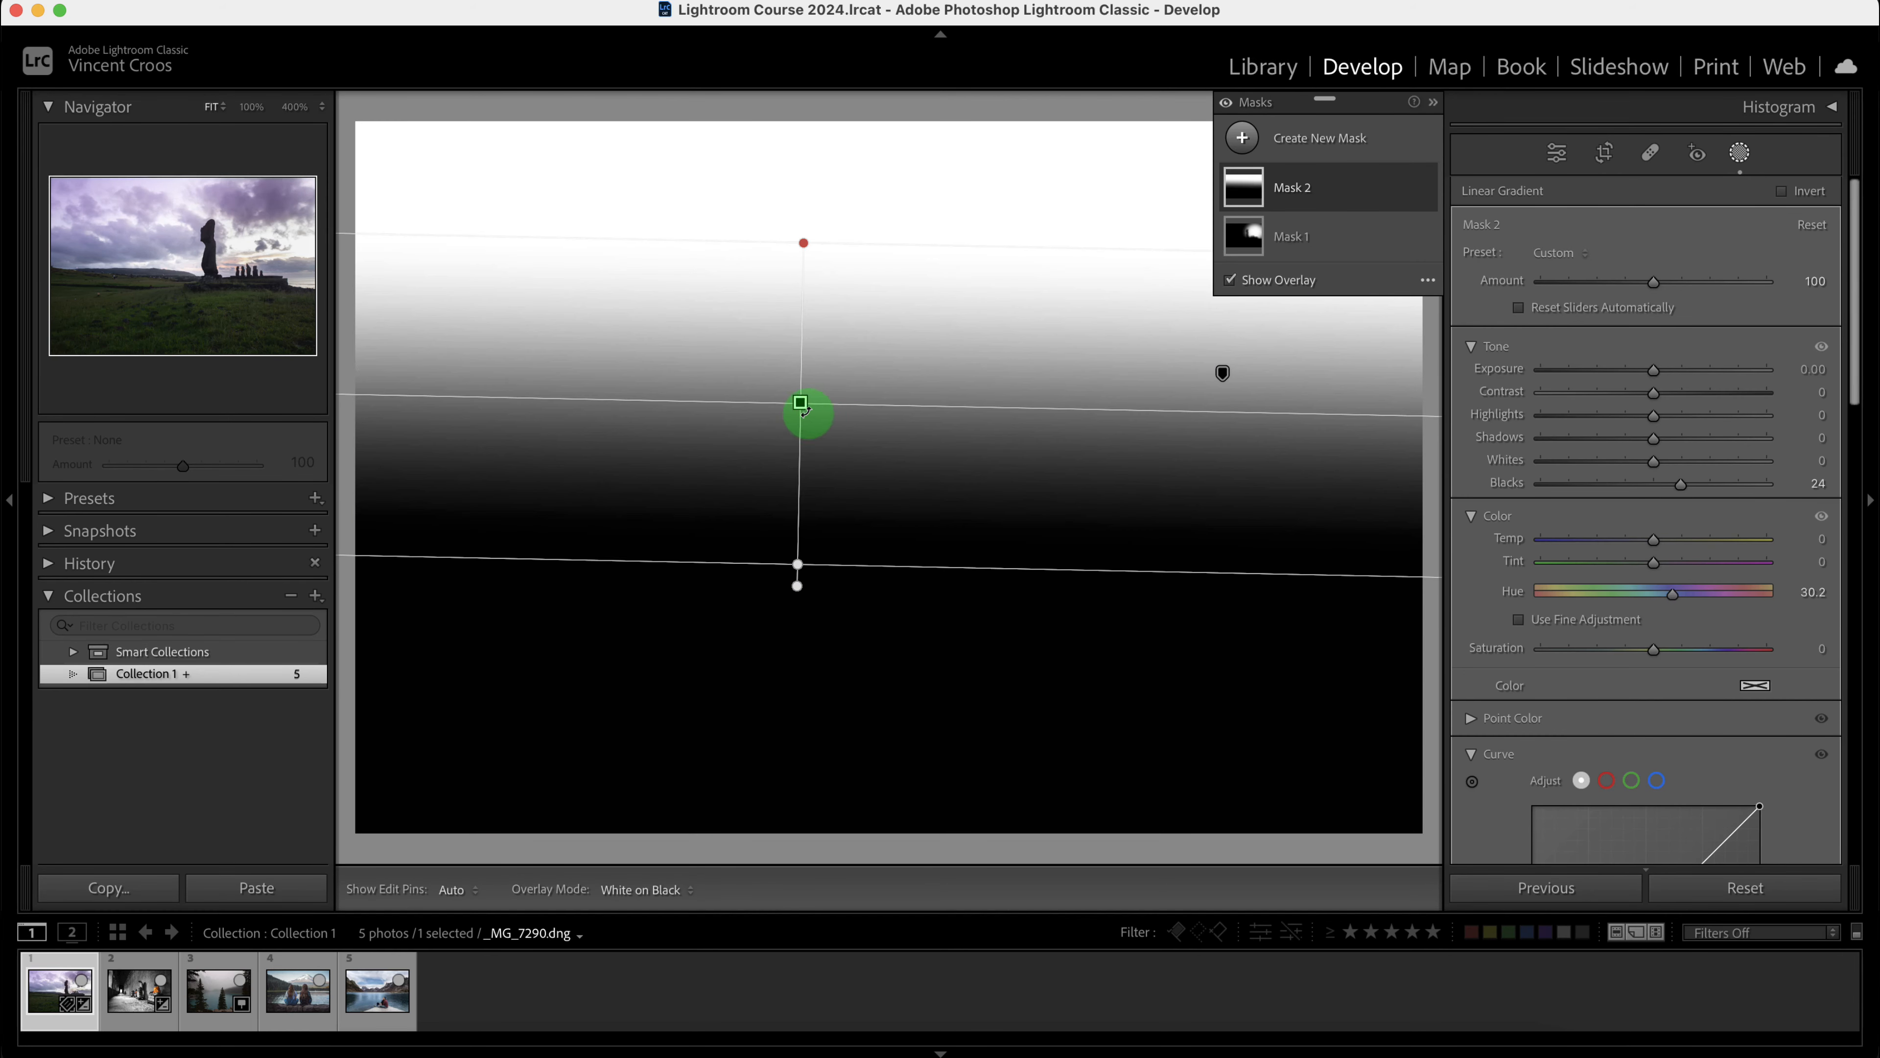
- Adjust the linear gradient's transition width, tilt it diagonally and move it over the upper-left corner of the sky
drag(800, 402, 830, 429)
drag(830, 293, 835, 430)
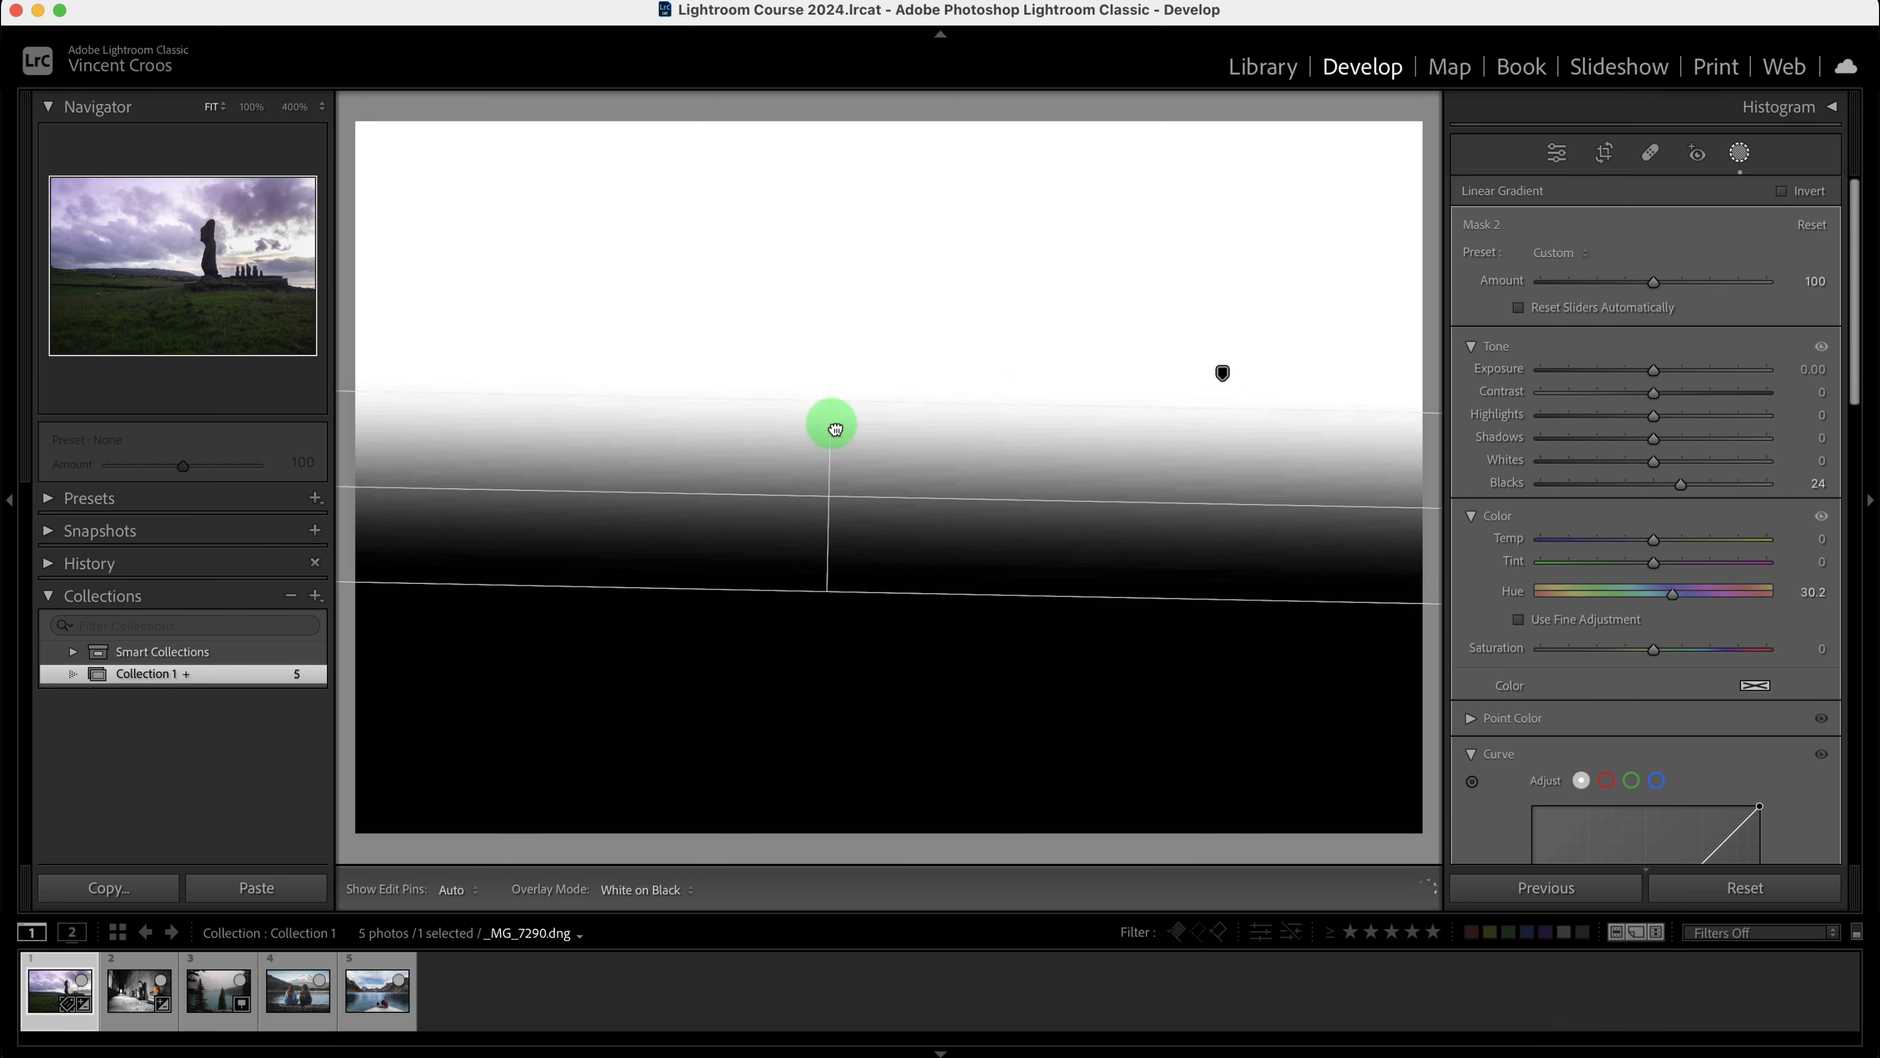
drag(838, 363, 849, 330)
drag(812, 565, 886, 593)
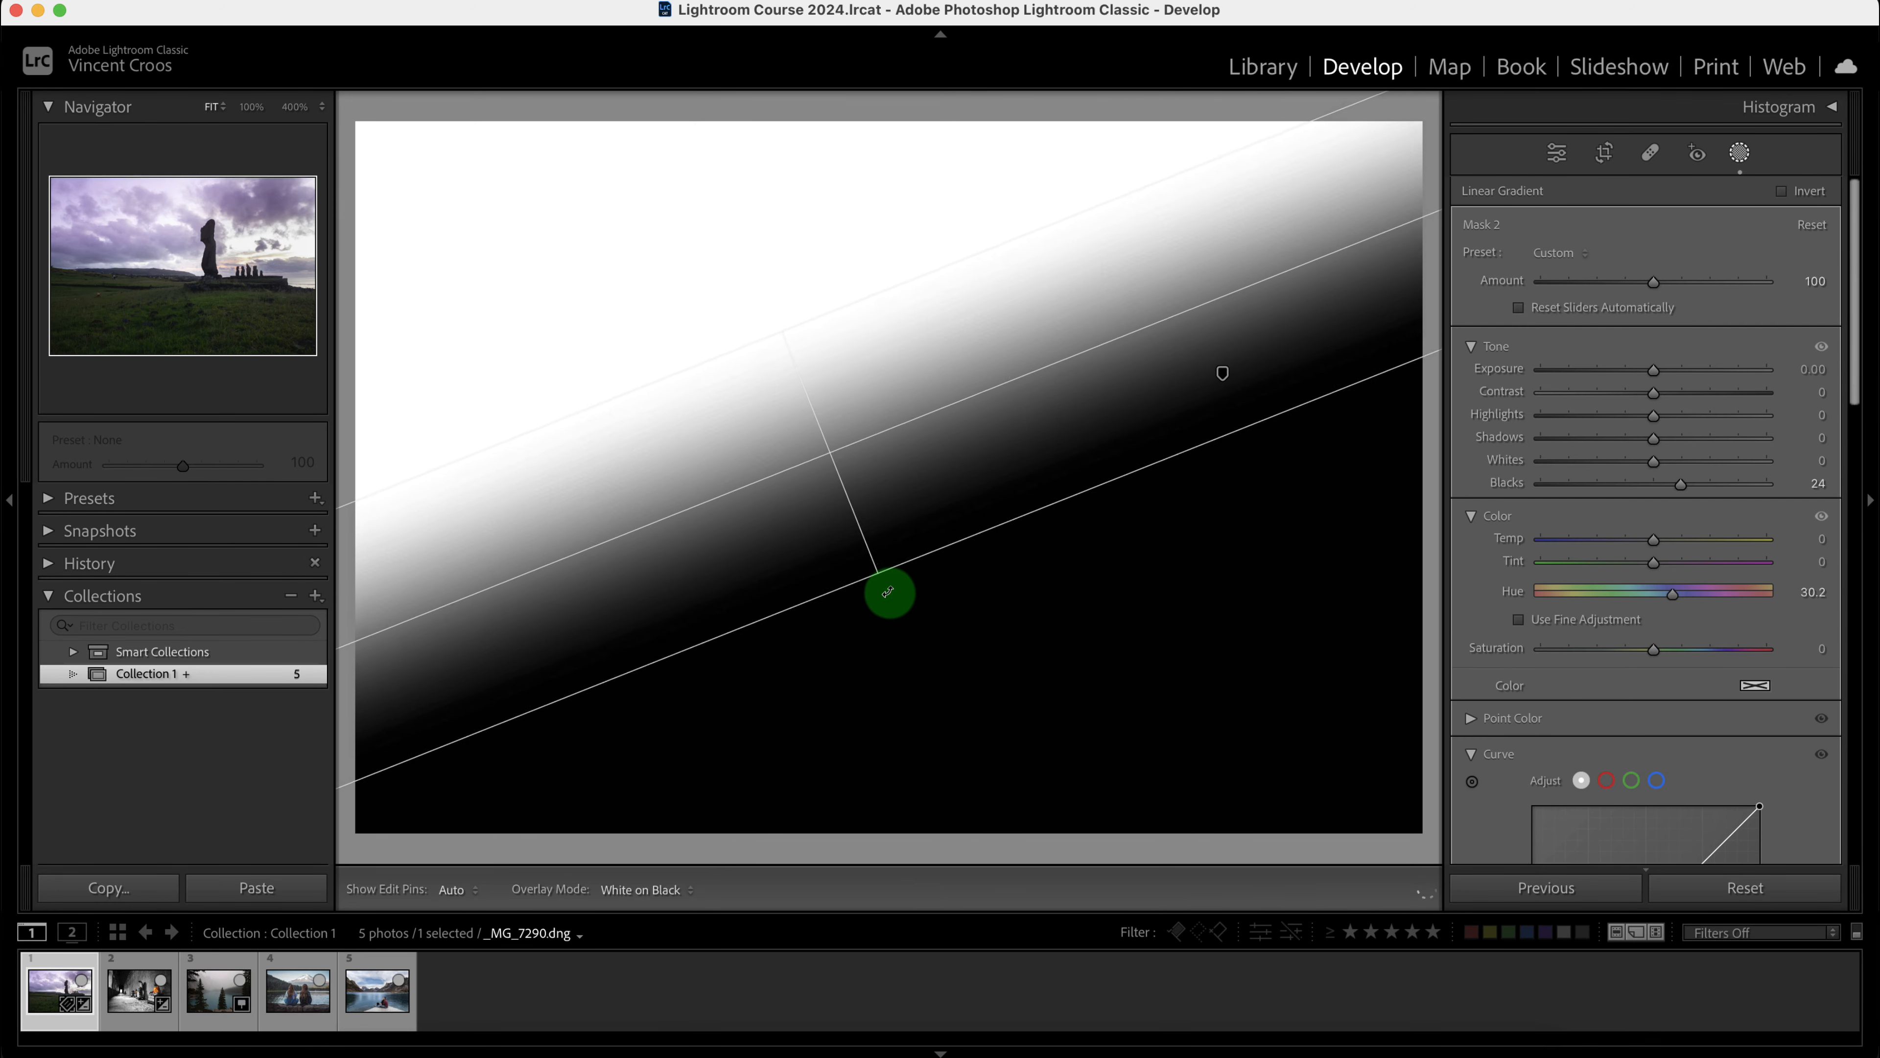
drag(827, 462, 585, 283)
- Reset the linear gradient mask's Hue to 0 and switch the mask overlay mode to Color Overlay
click(1230, 279)
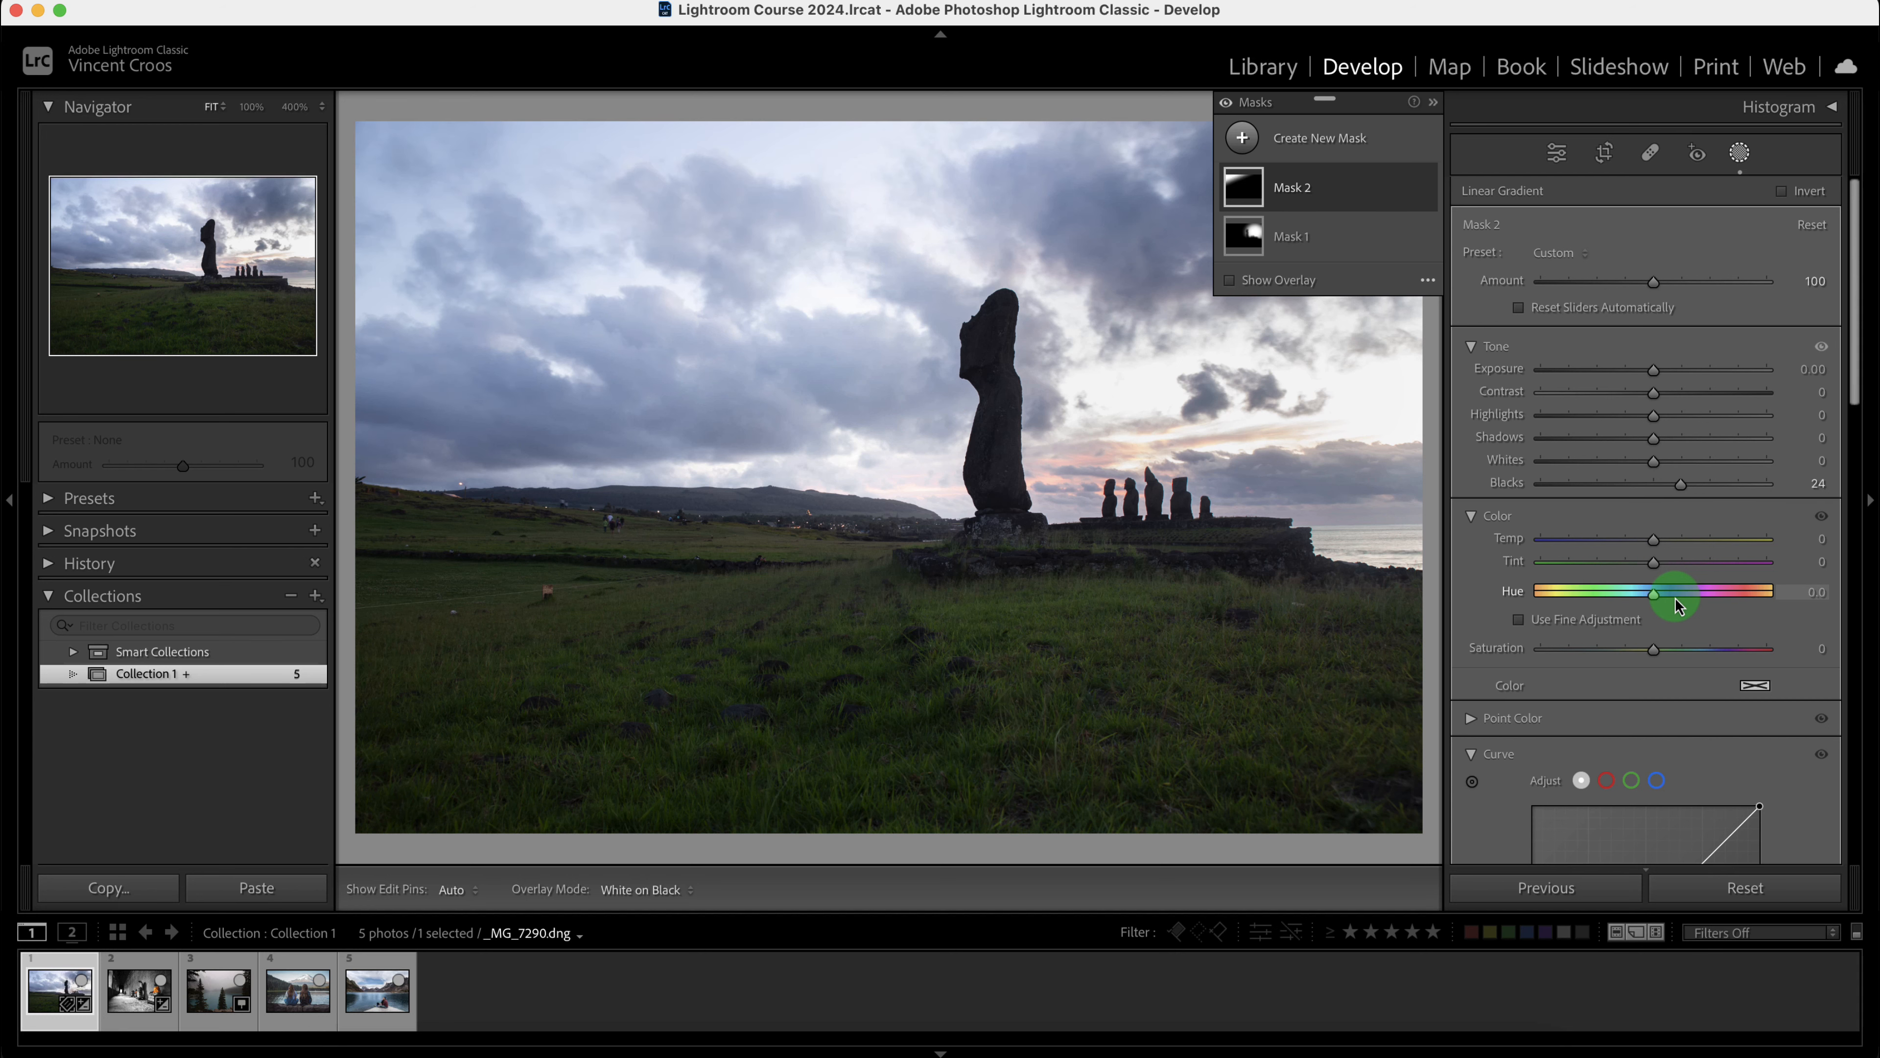
click(1231, 281)
click(1428, 280)
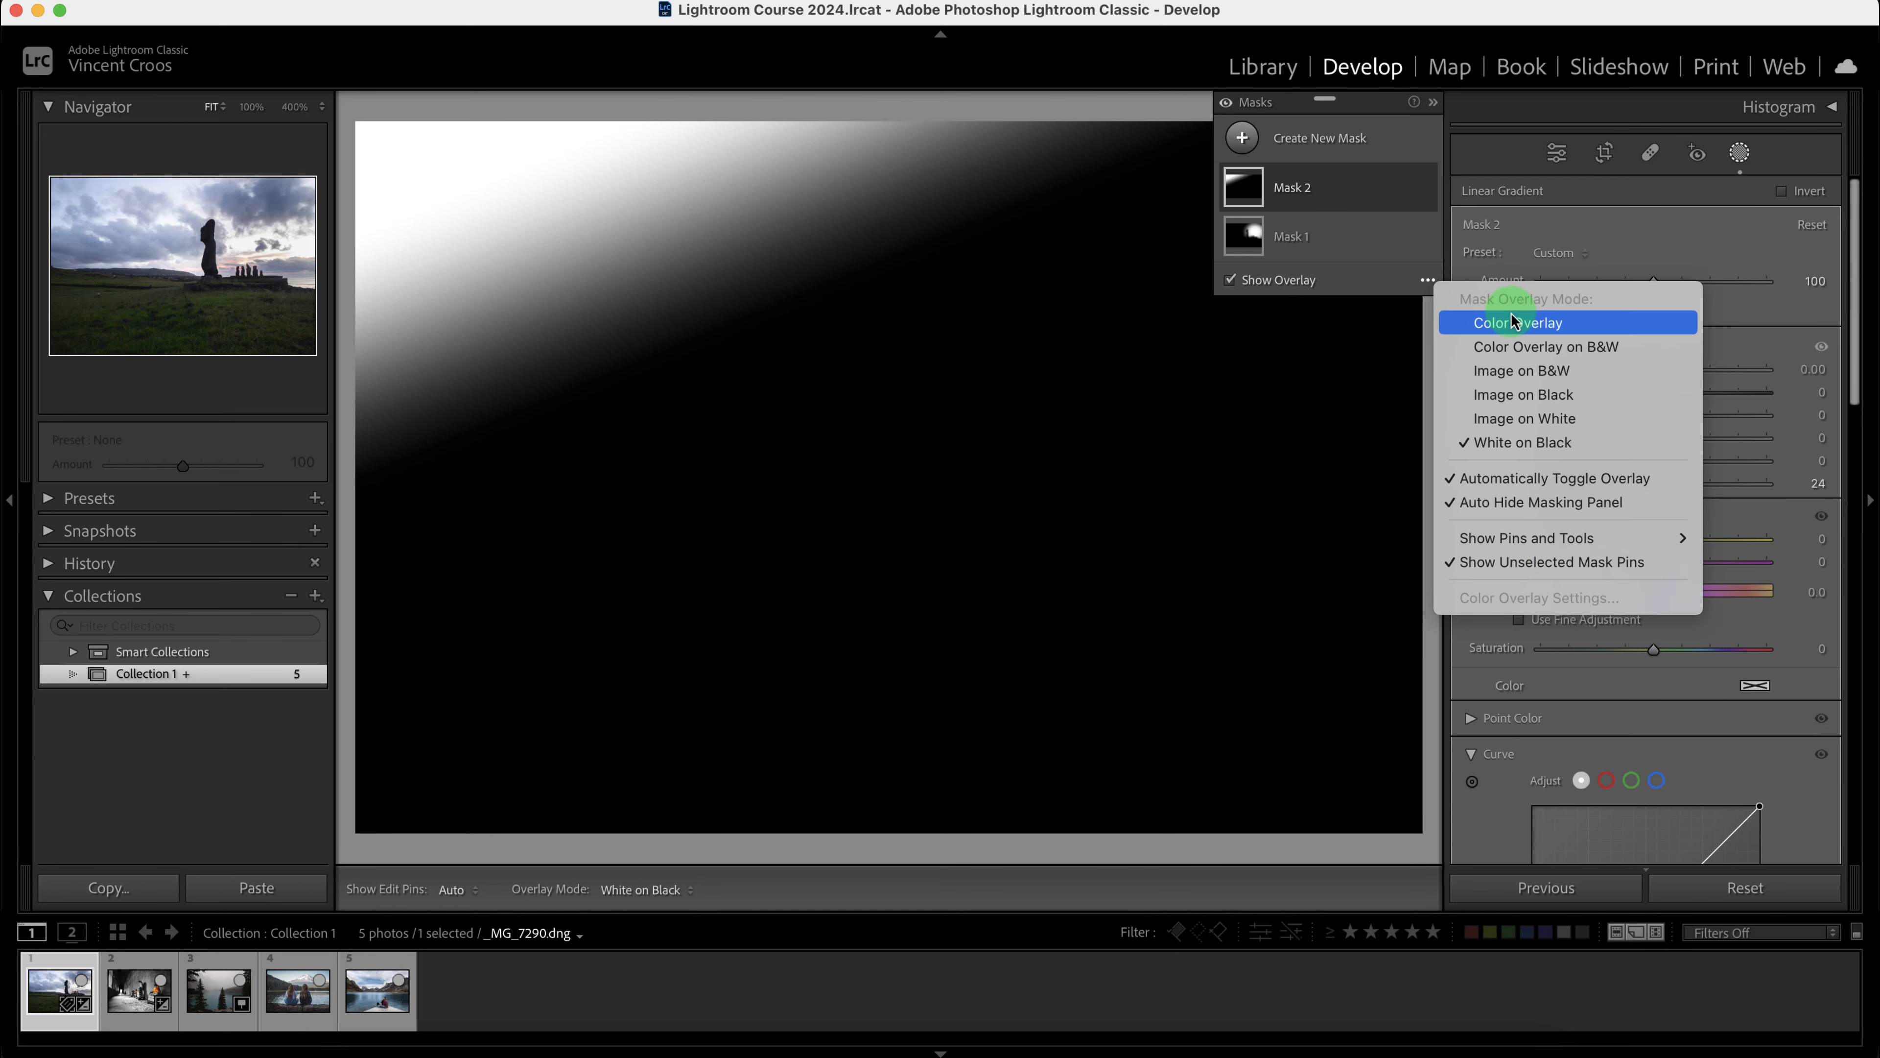
click(1515, 323)
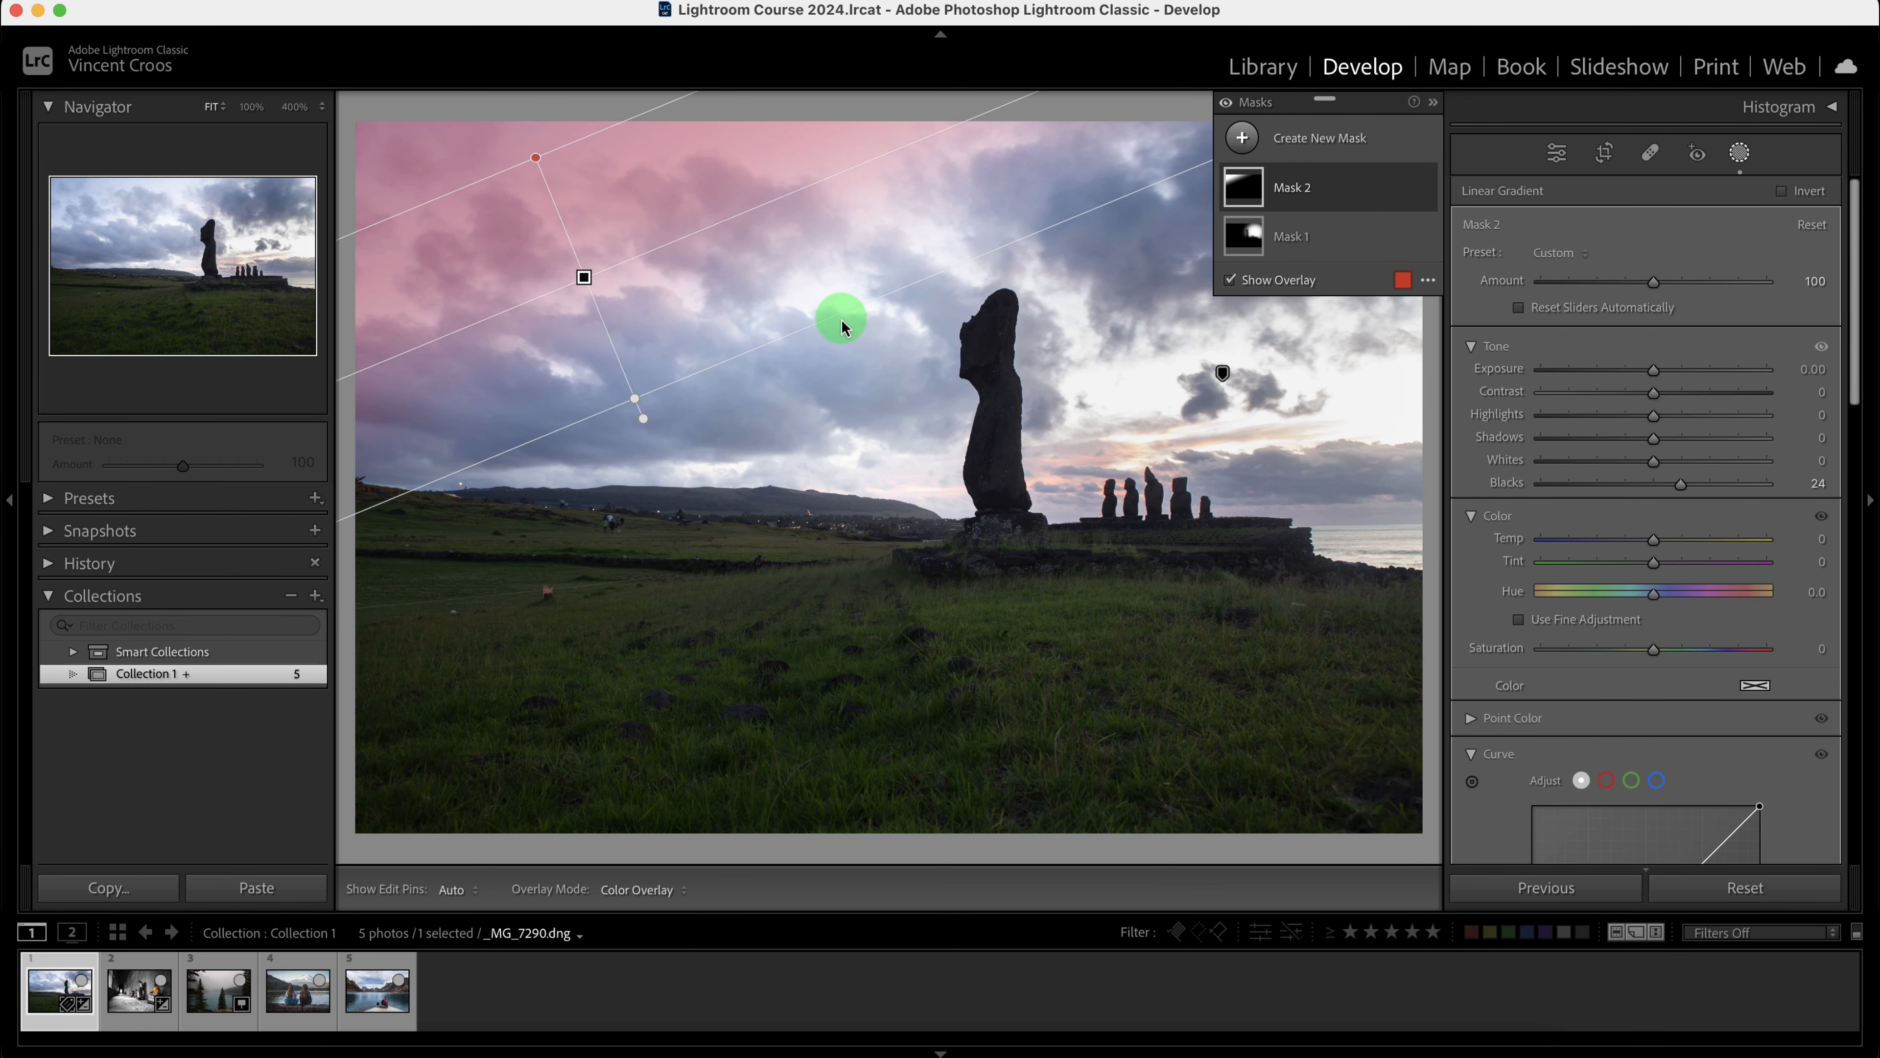
- Fine-tune the linear gradient's position and angle over the upper-left sky and hide the overlay
drag(591, 306, 599, 314)
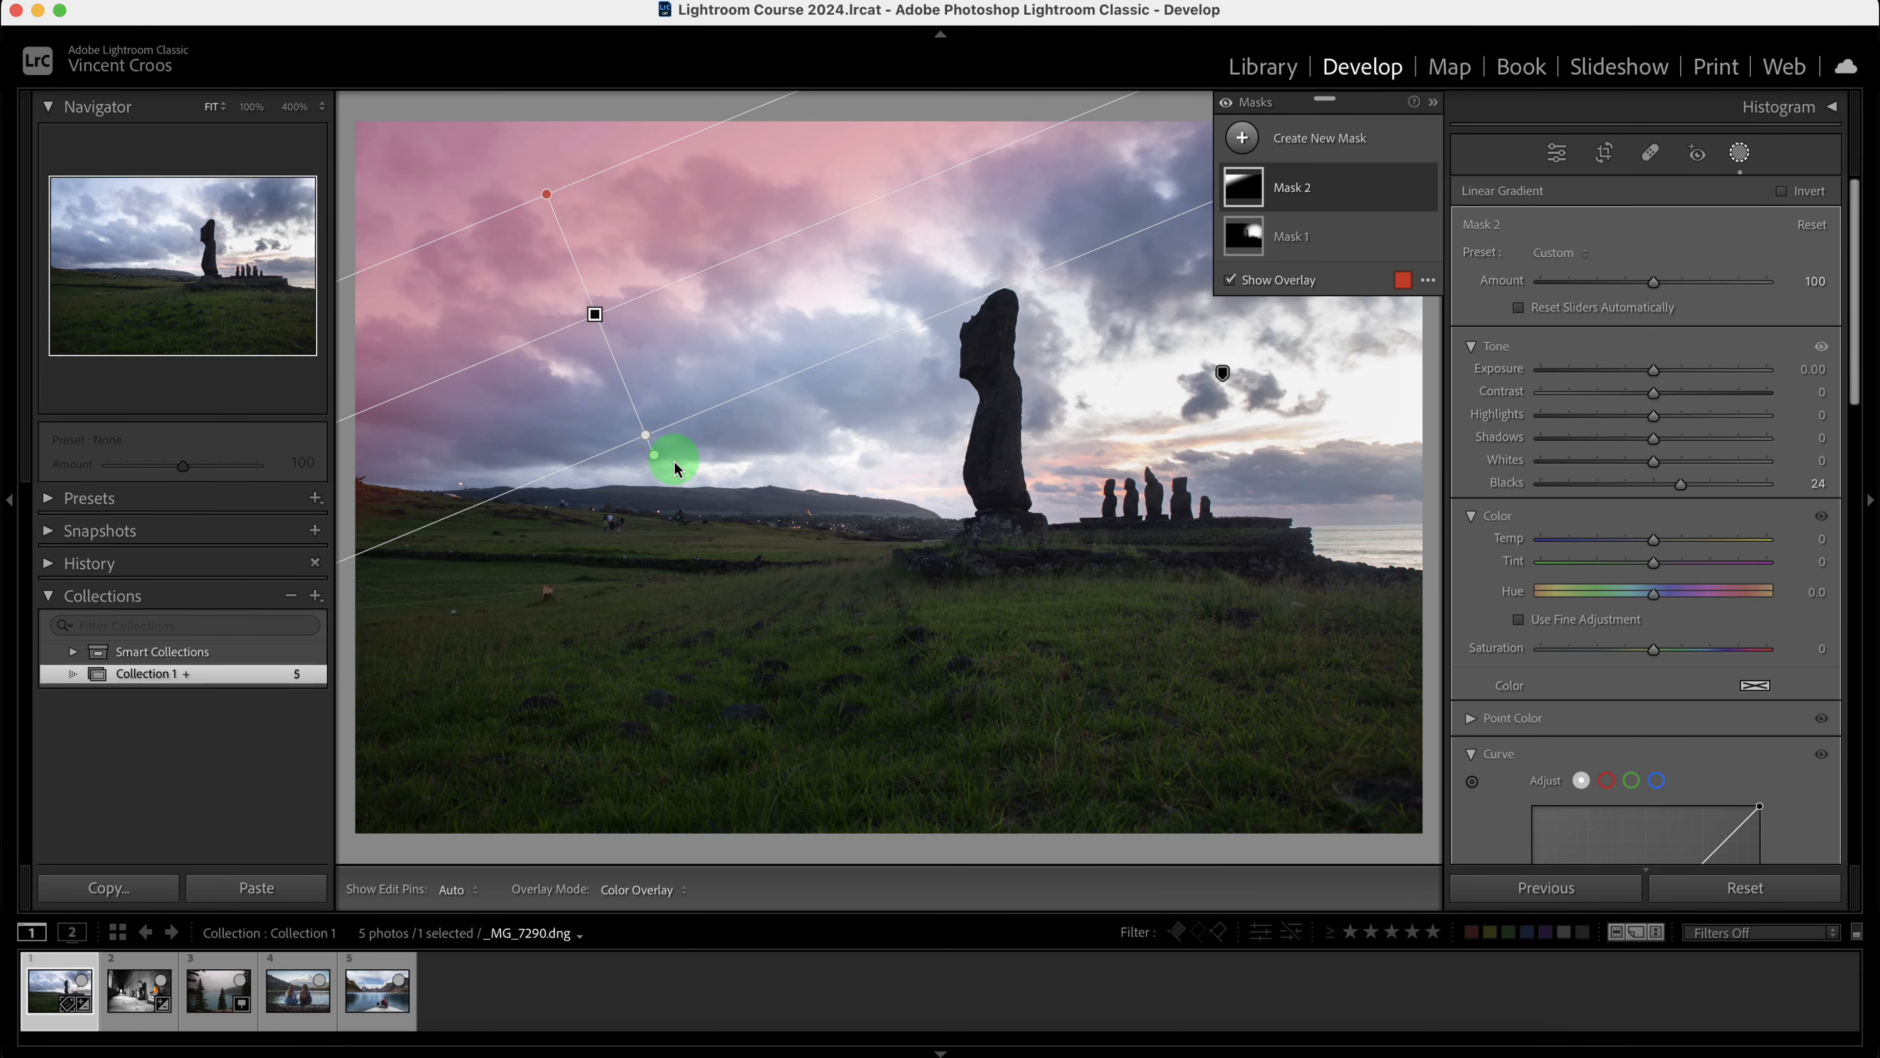
drag(644, 453, 638, 415)
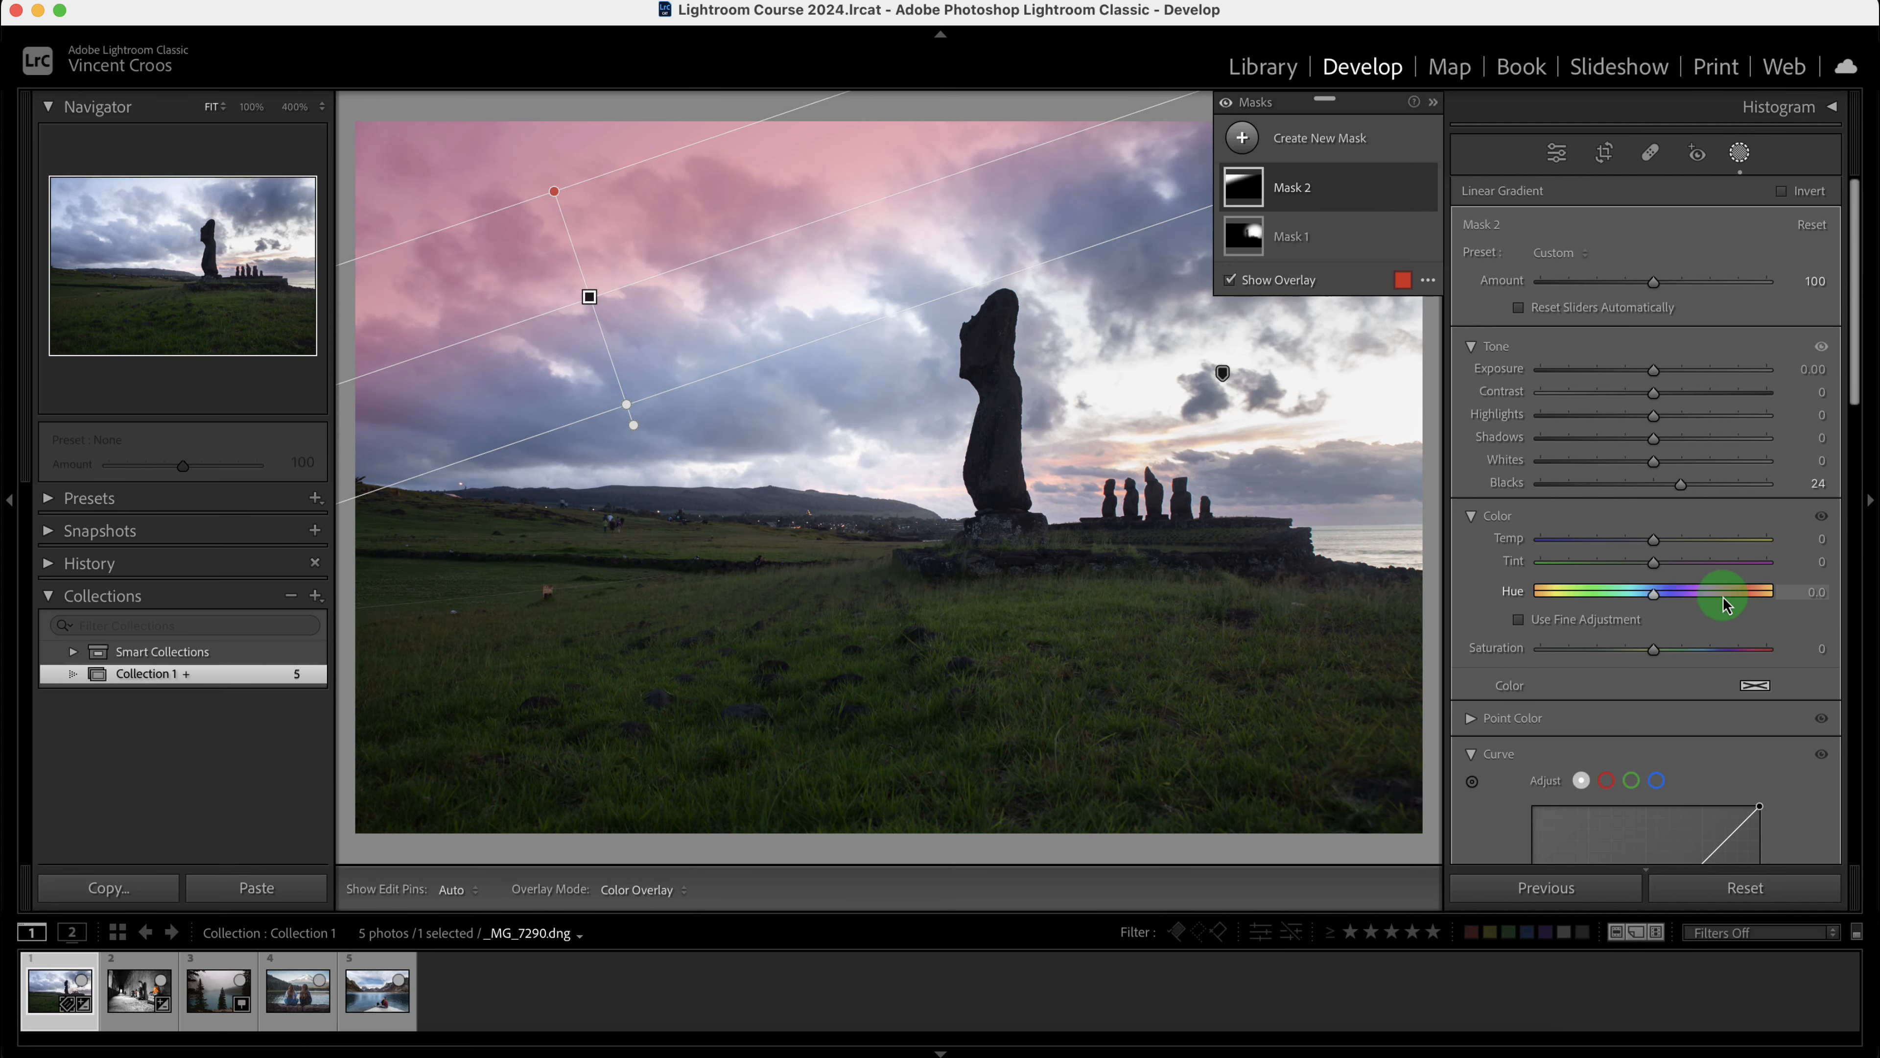
key(o)
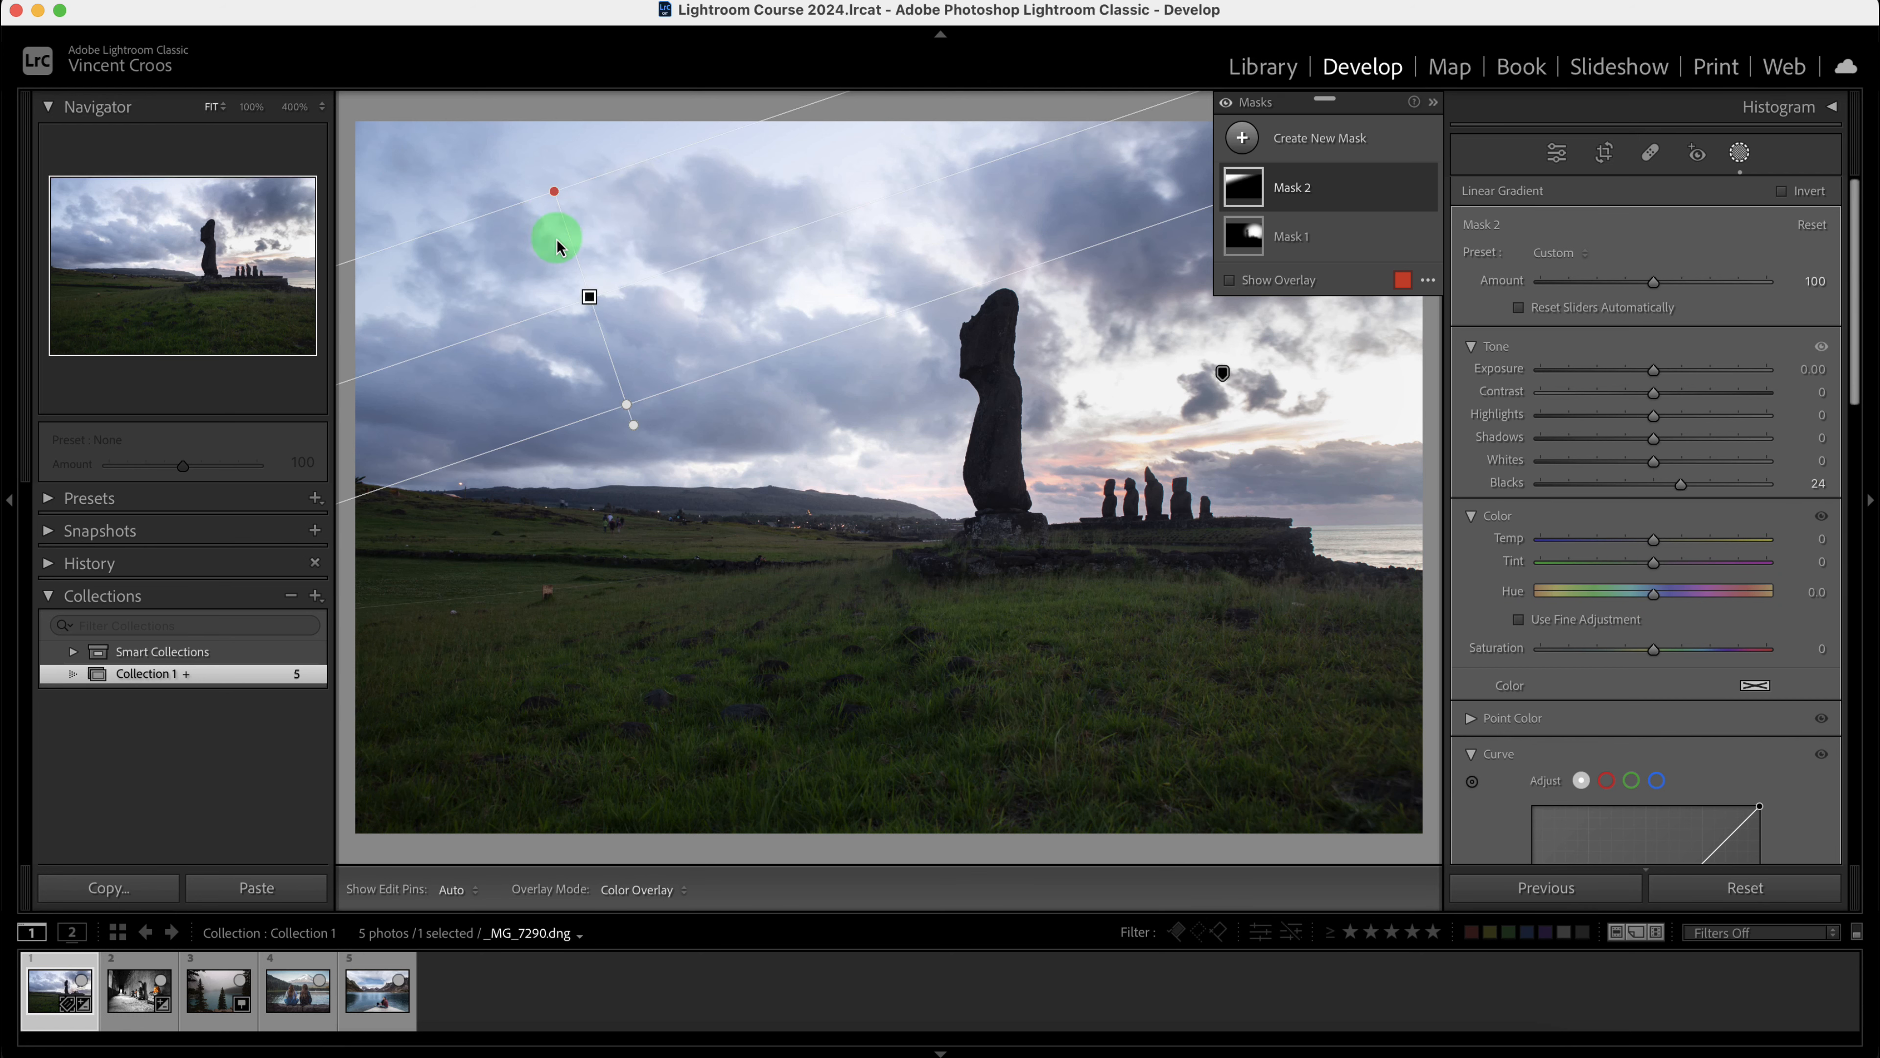
- Set the linear gradient's Highlights to -33, Shadows to -34, Exposure to -0.65, Saturation to 30 and Hue to 6.4
drag(1653, 414, 1616, 443)
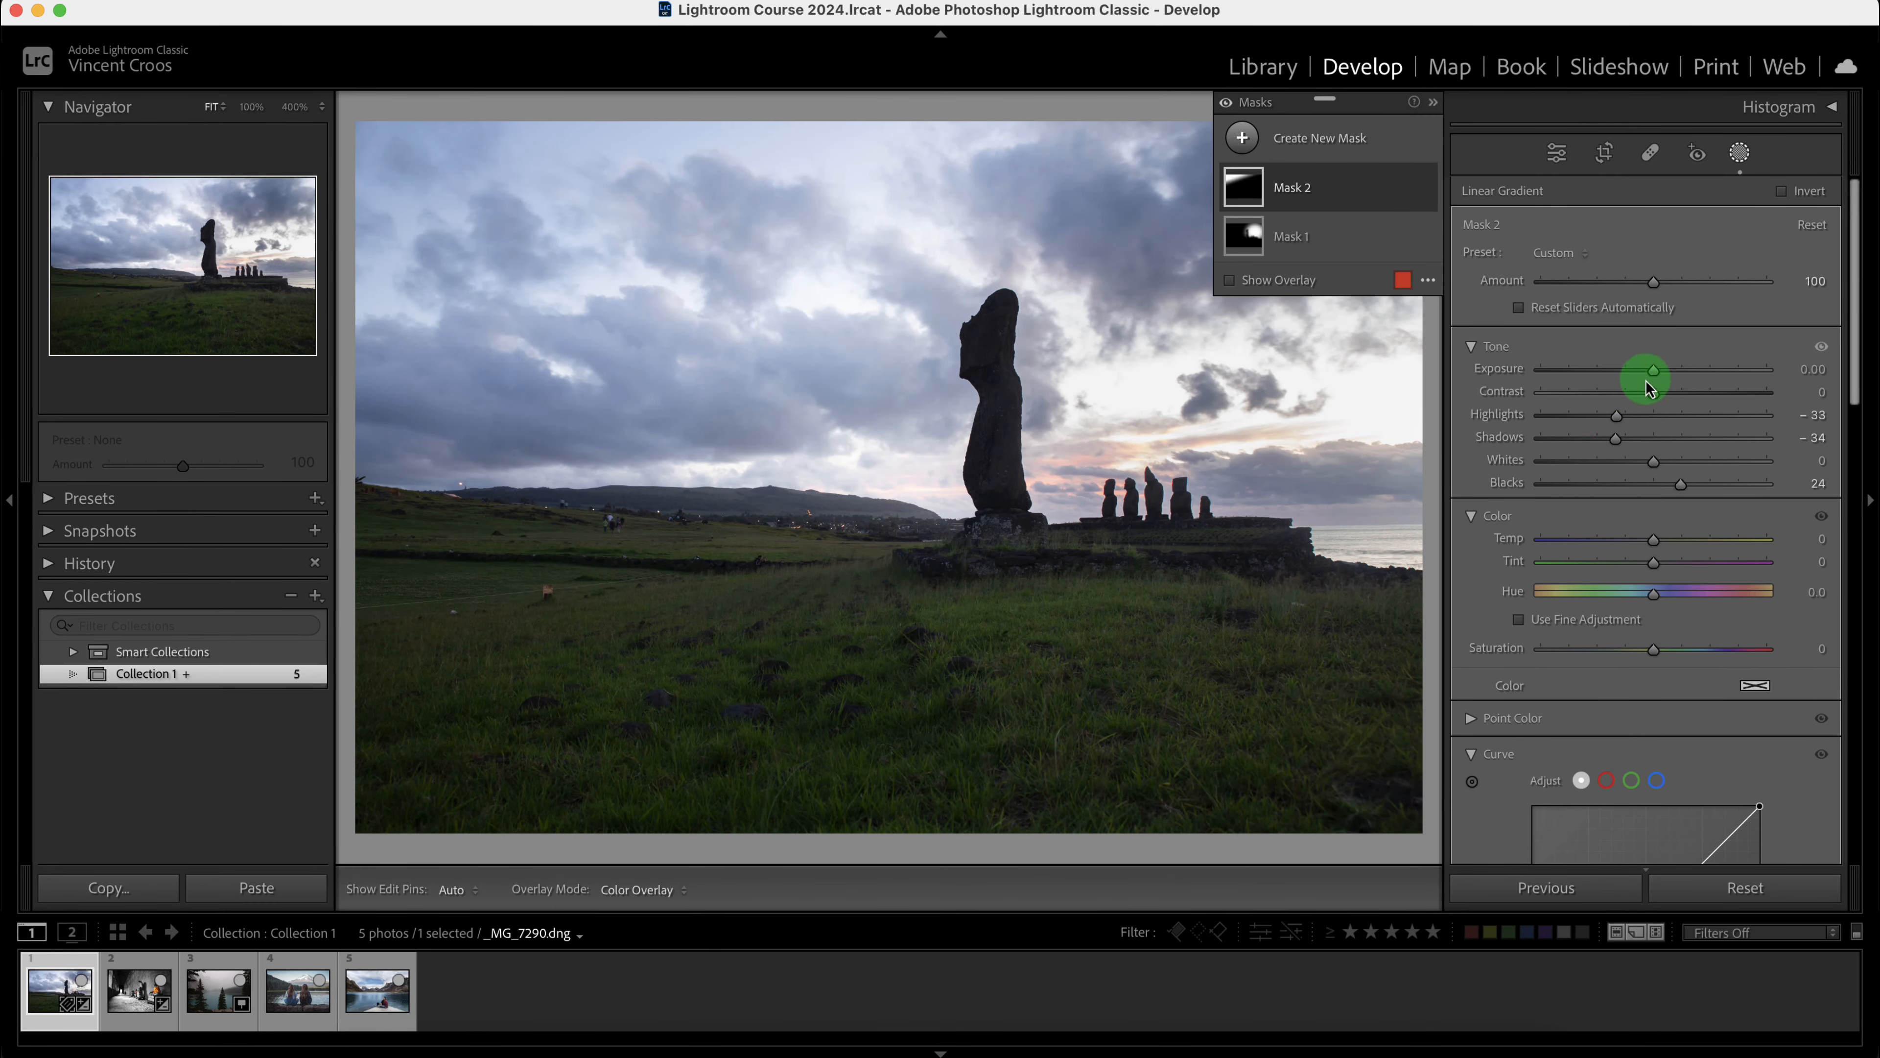
mouse_move(1648, 374)
mouse_down()
mouse_move(1614, 377)
mouse_move(1632, 377)
mouse_up()
click(1653, 650)
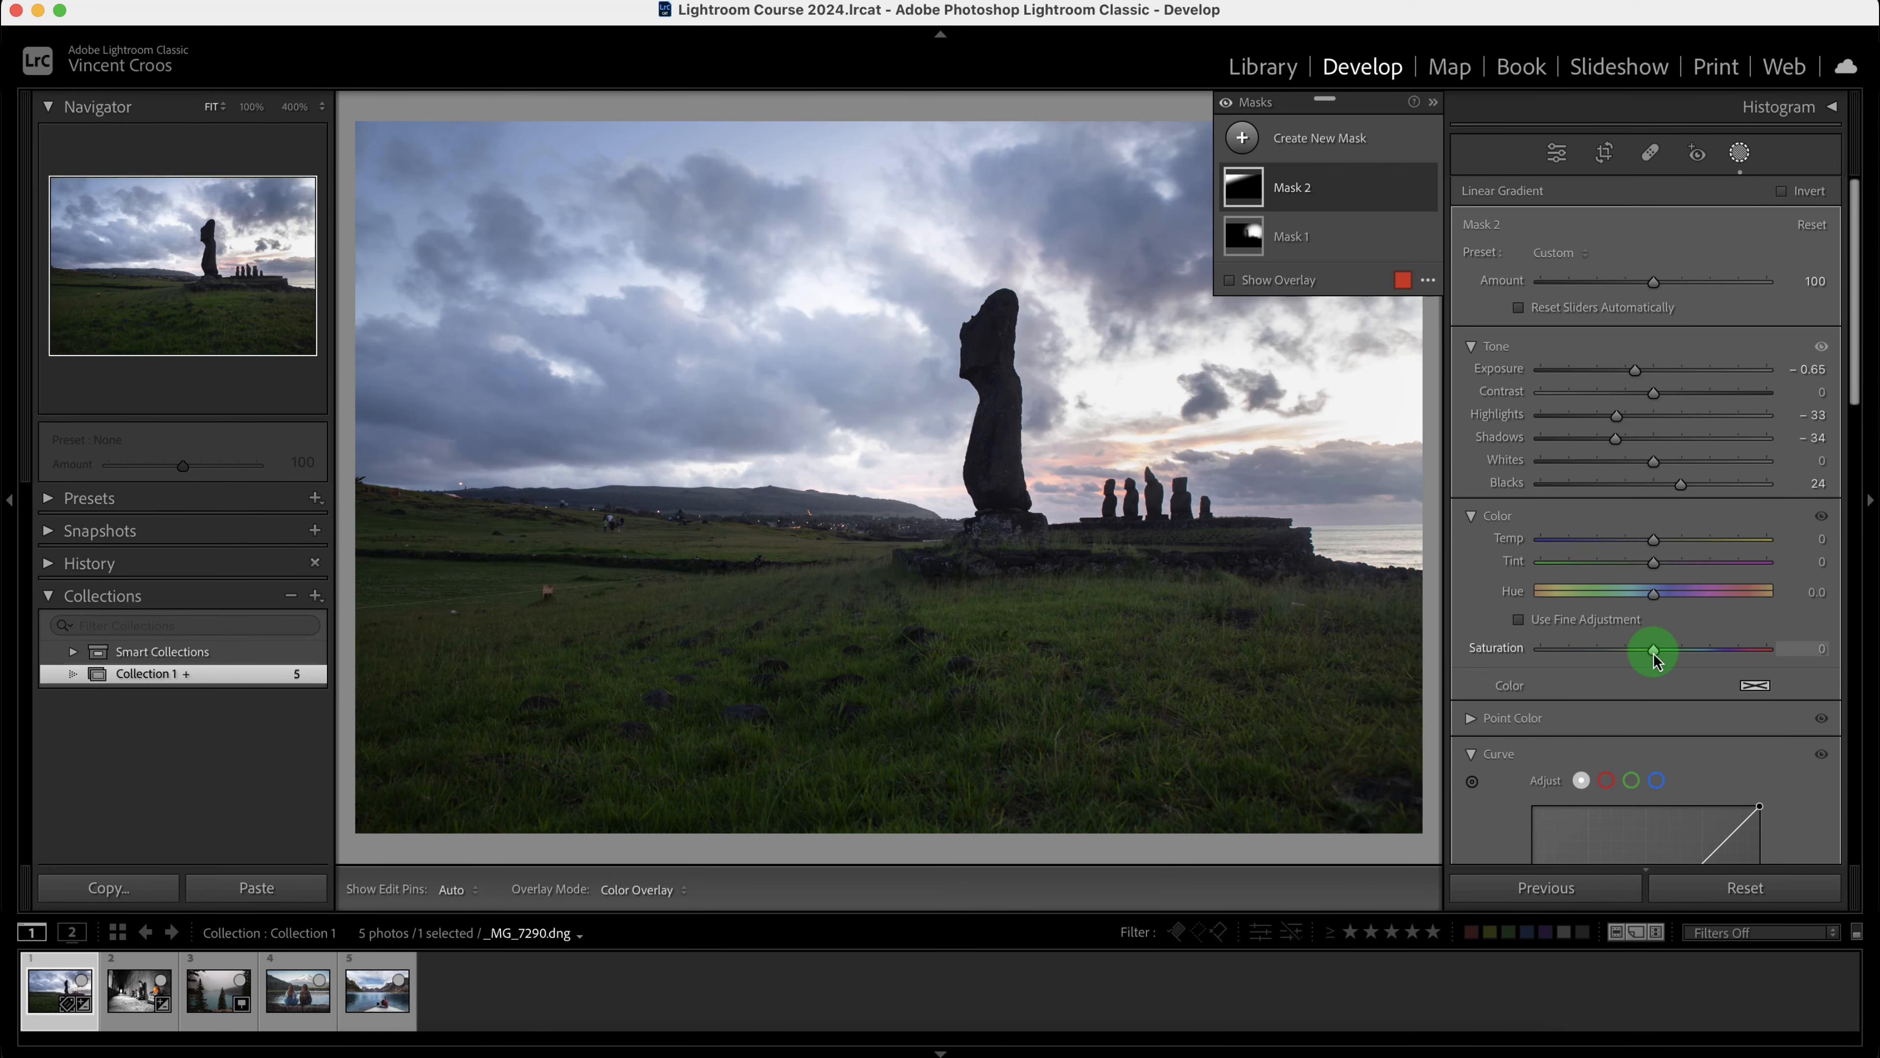
drag(1654, 651, 1656, 598)
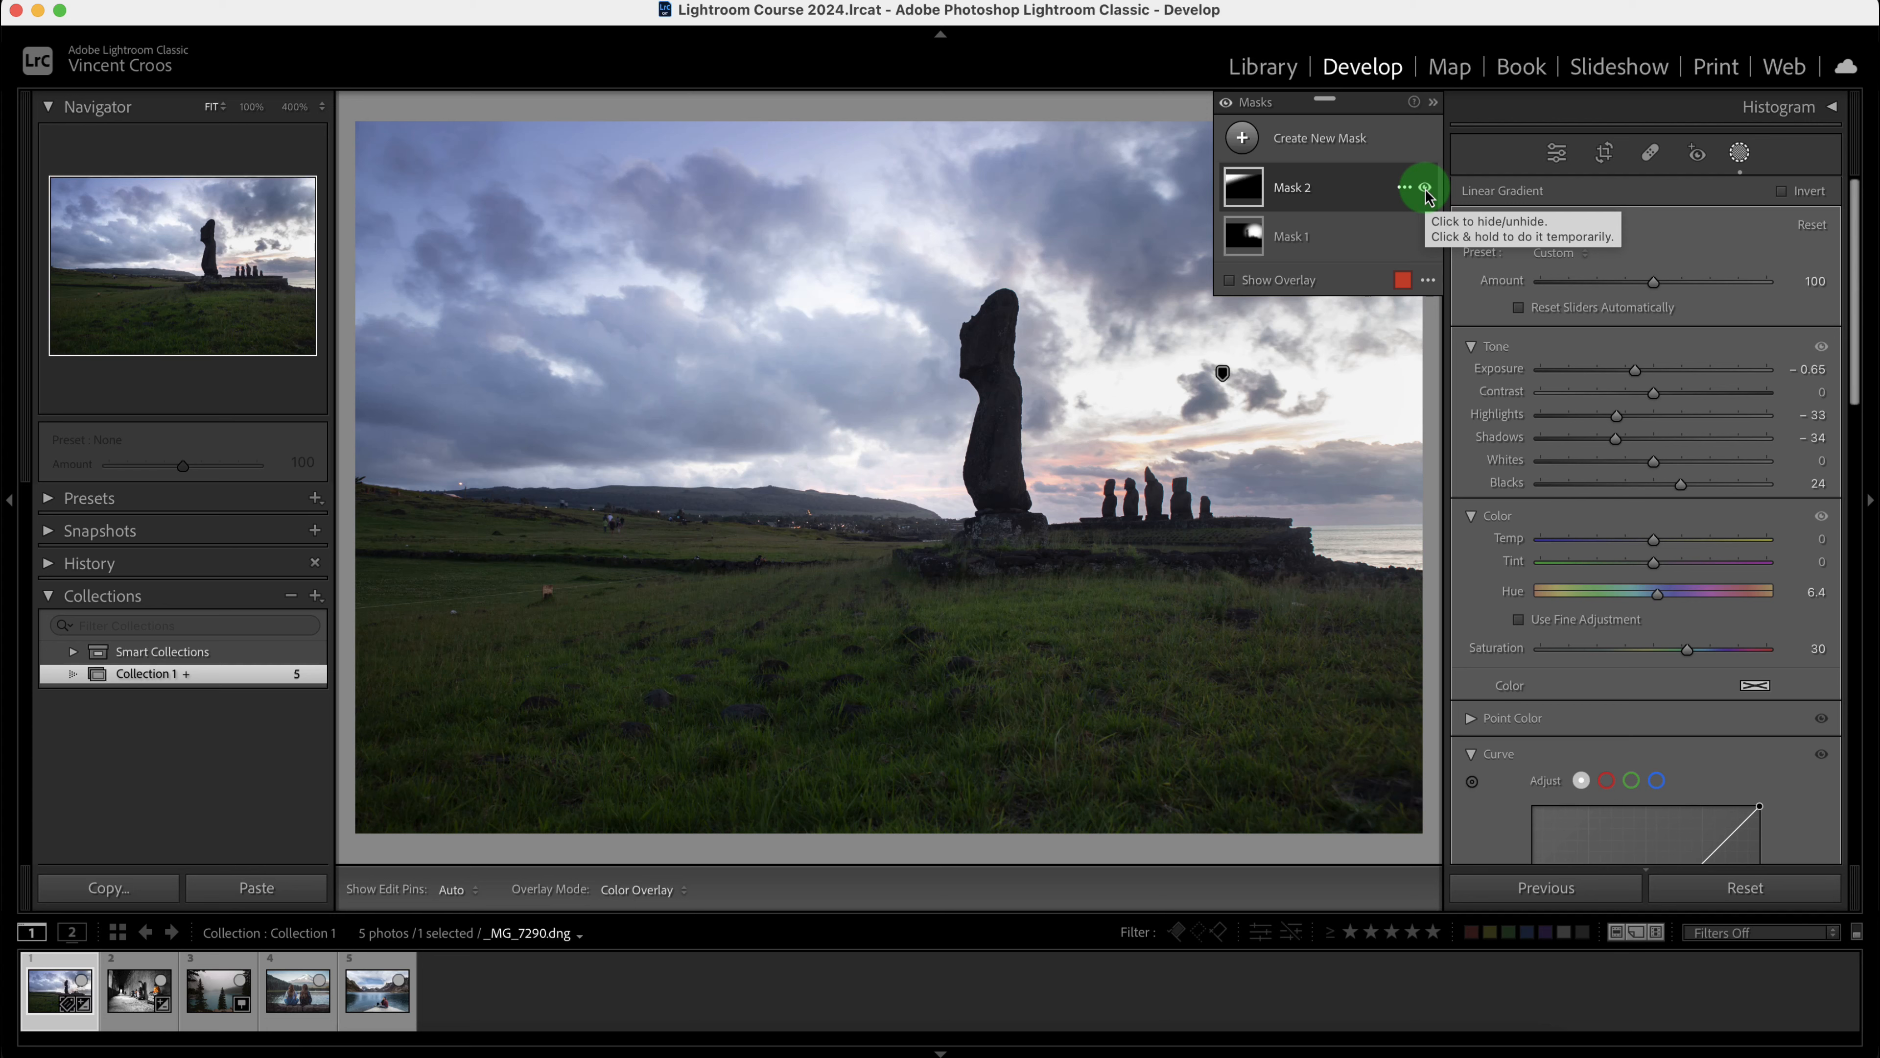
- Compare the photo with Mask 2 hidden and shown, and dim the interface around the image to review it
click(1425, 190)
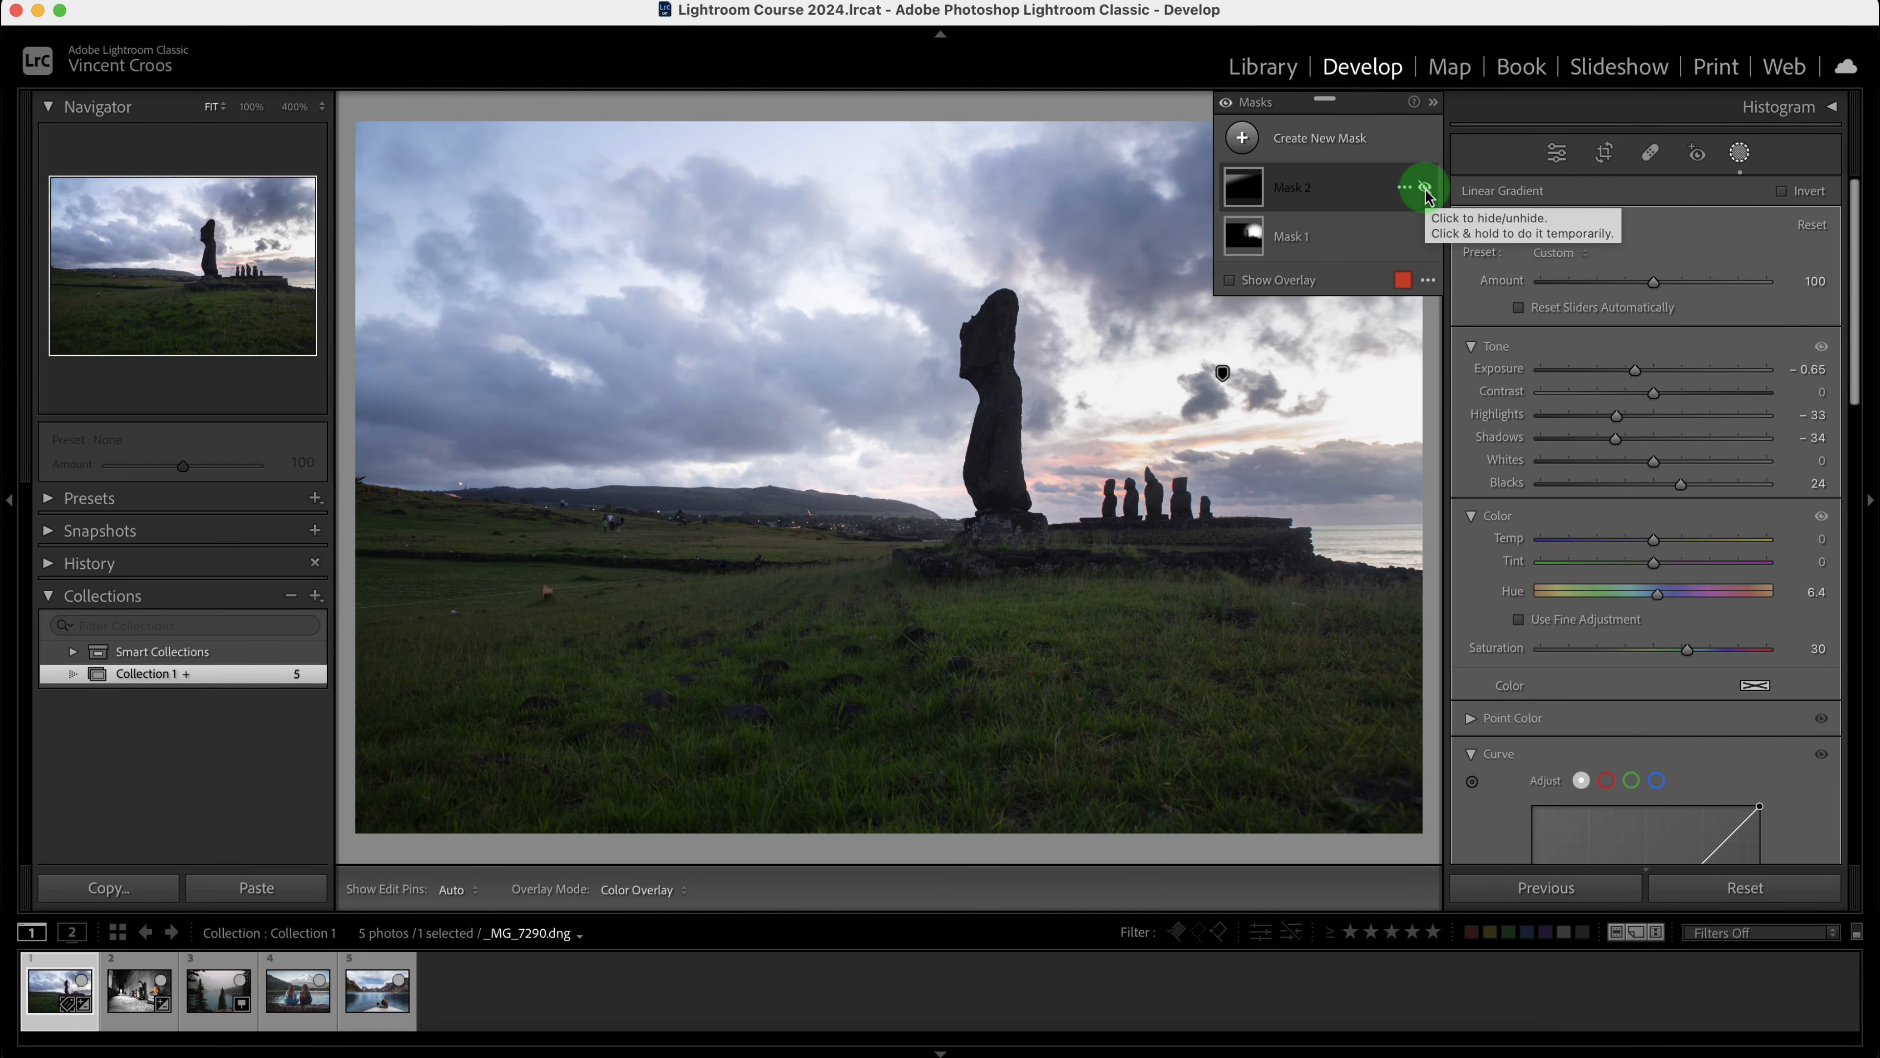
click(1425, 190)
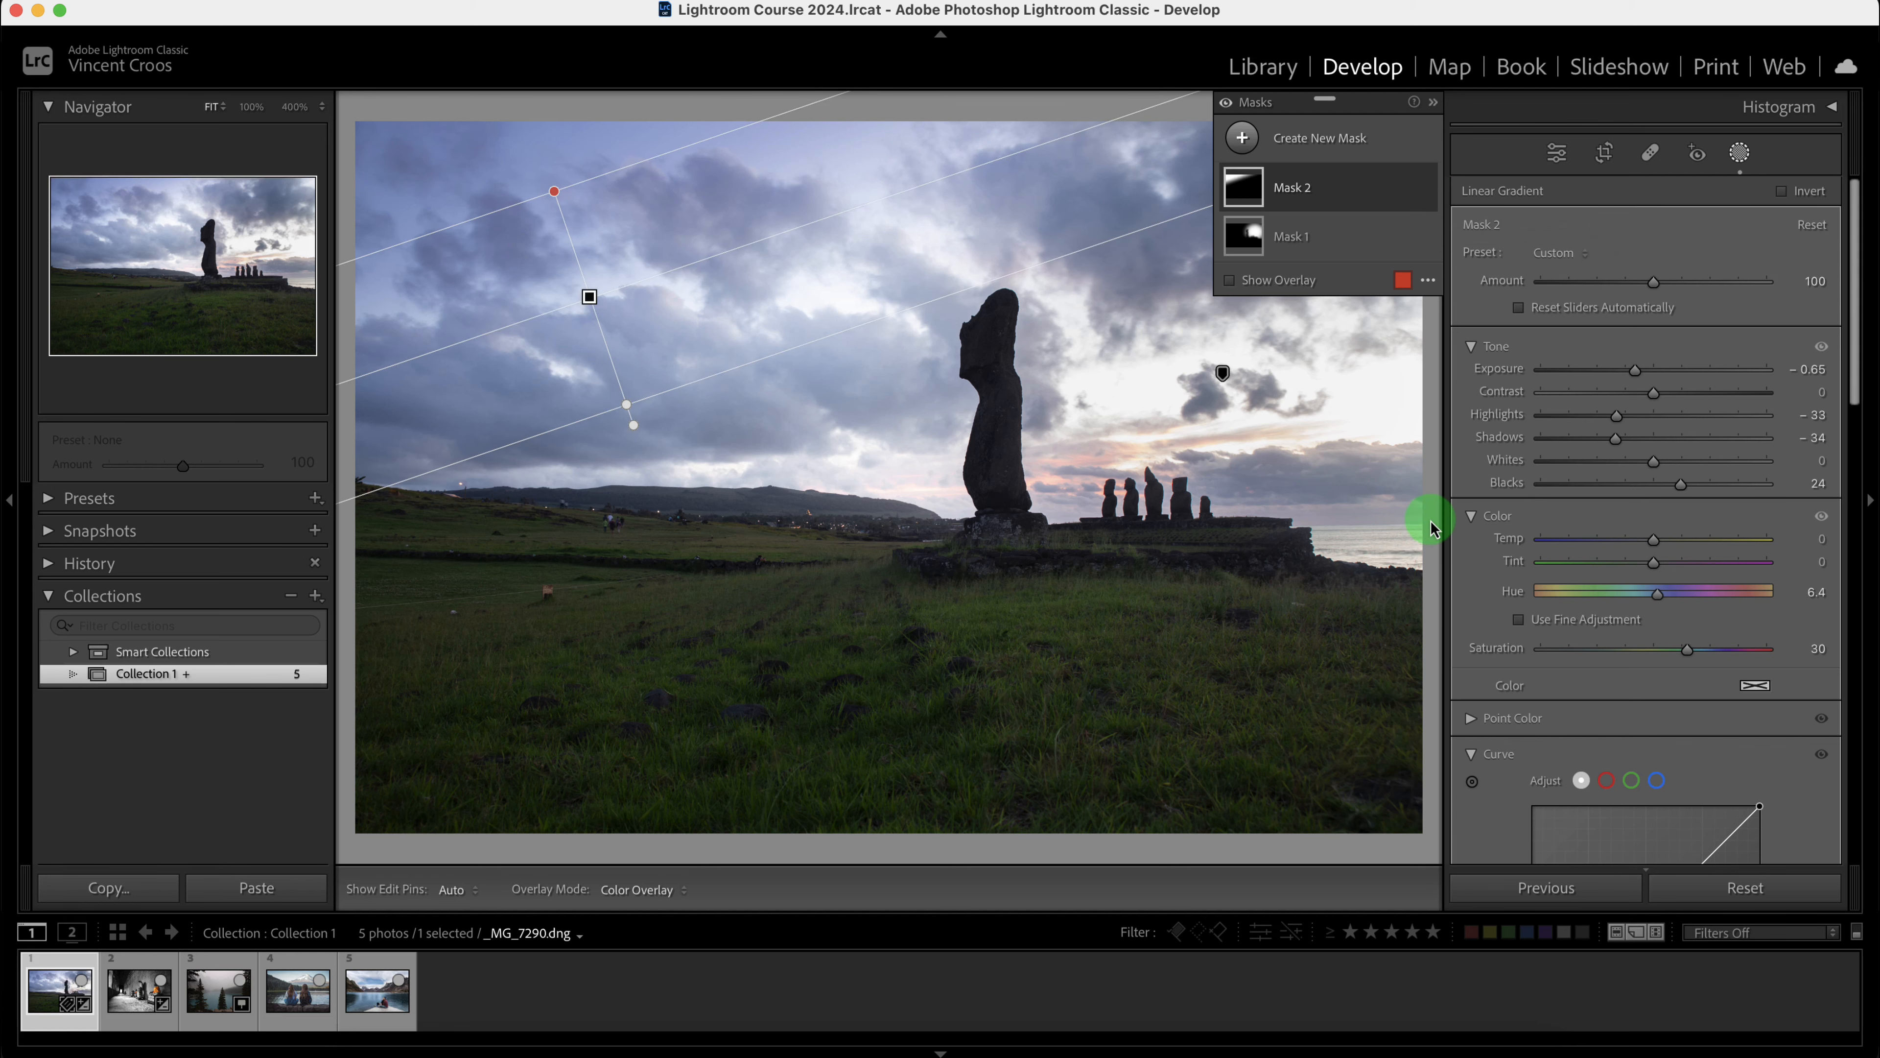
key(l)
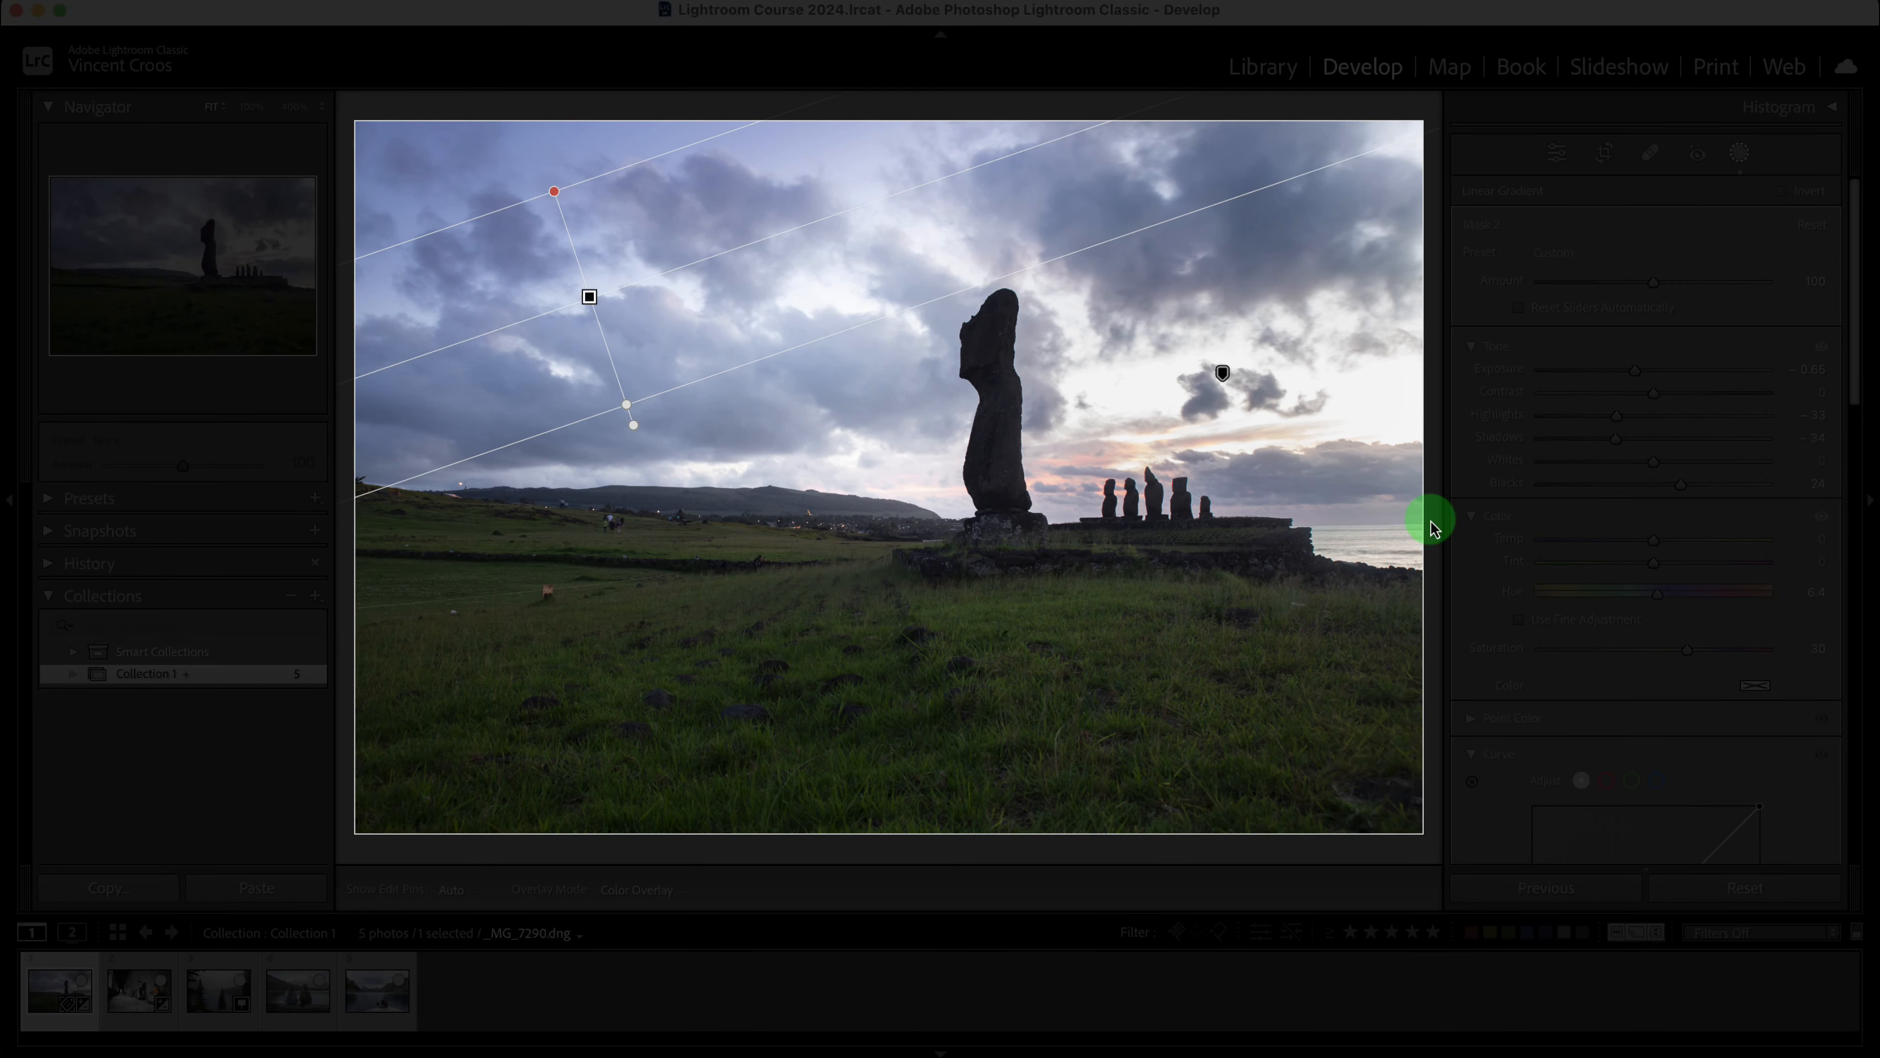
- Black out the interface around the statue photo and compare the image before and after all edits
key(h)
key(l)
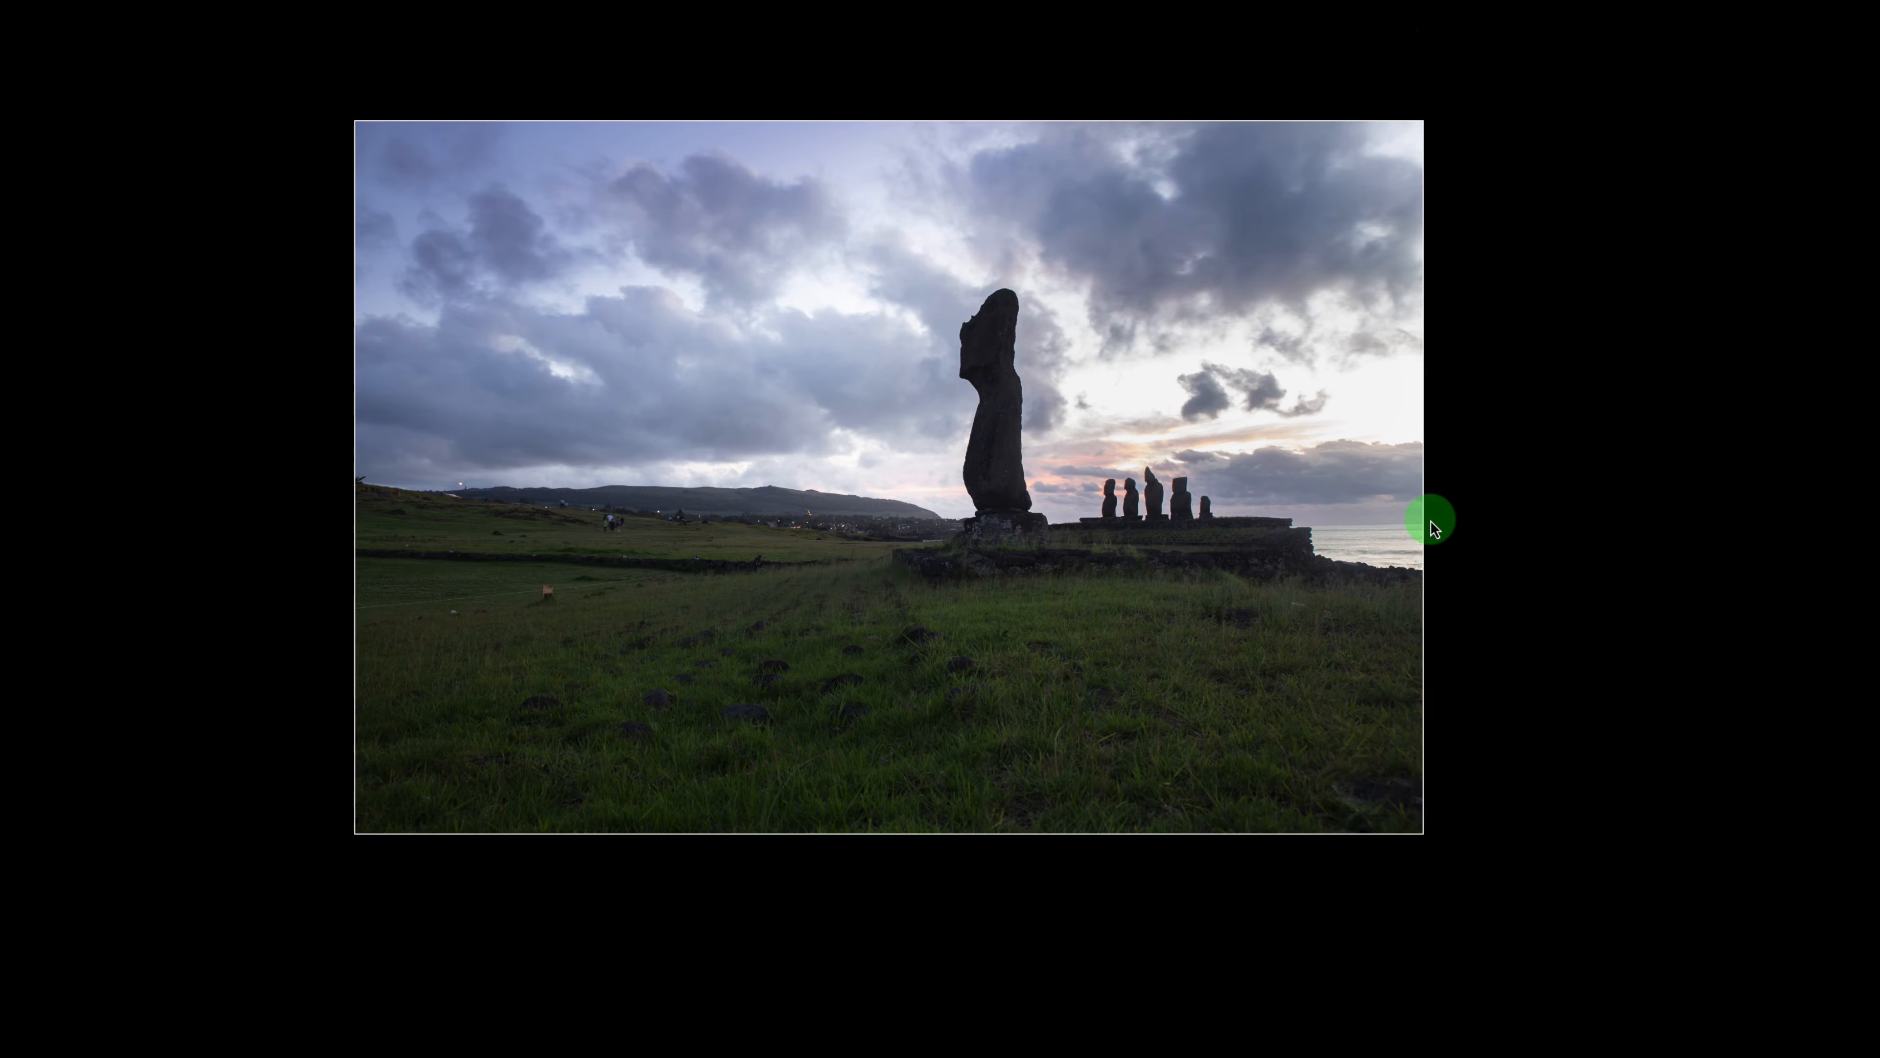
key(backslash)
key(backslash)
key(backslash)
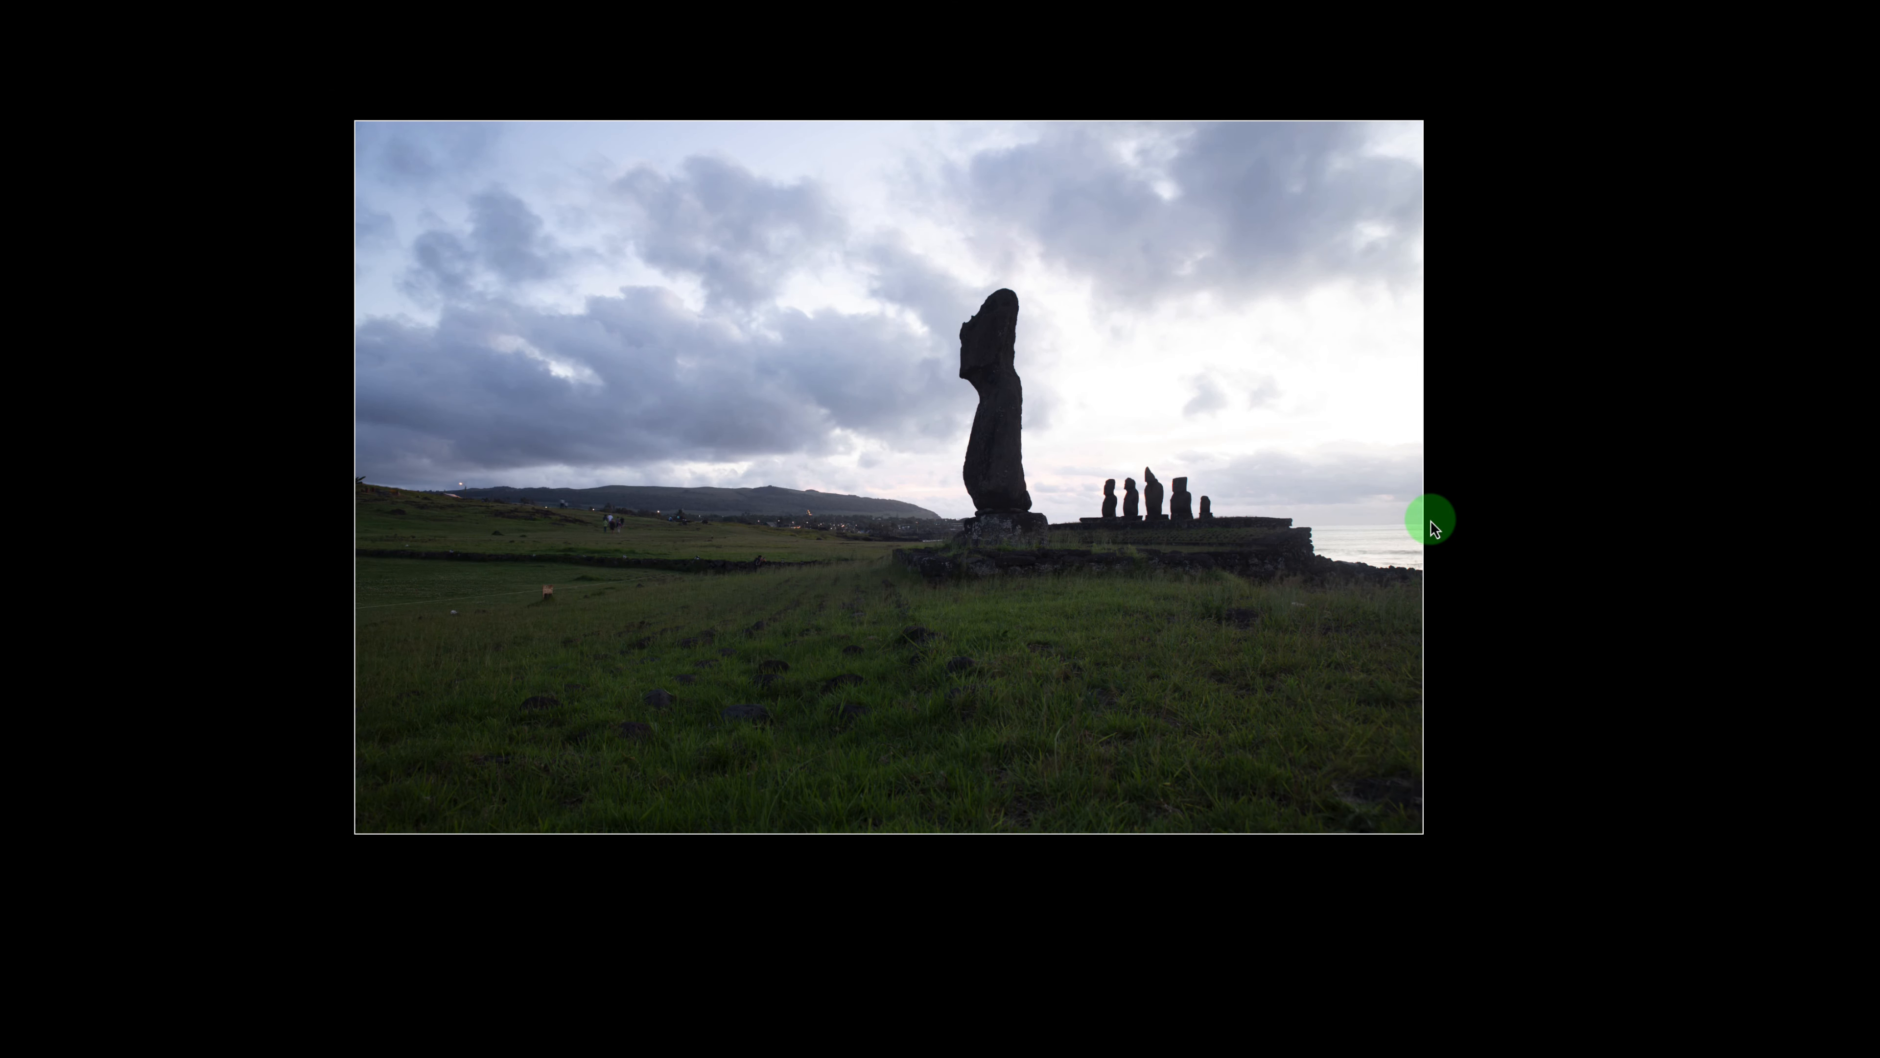
key(backslash)
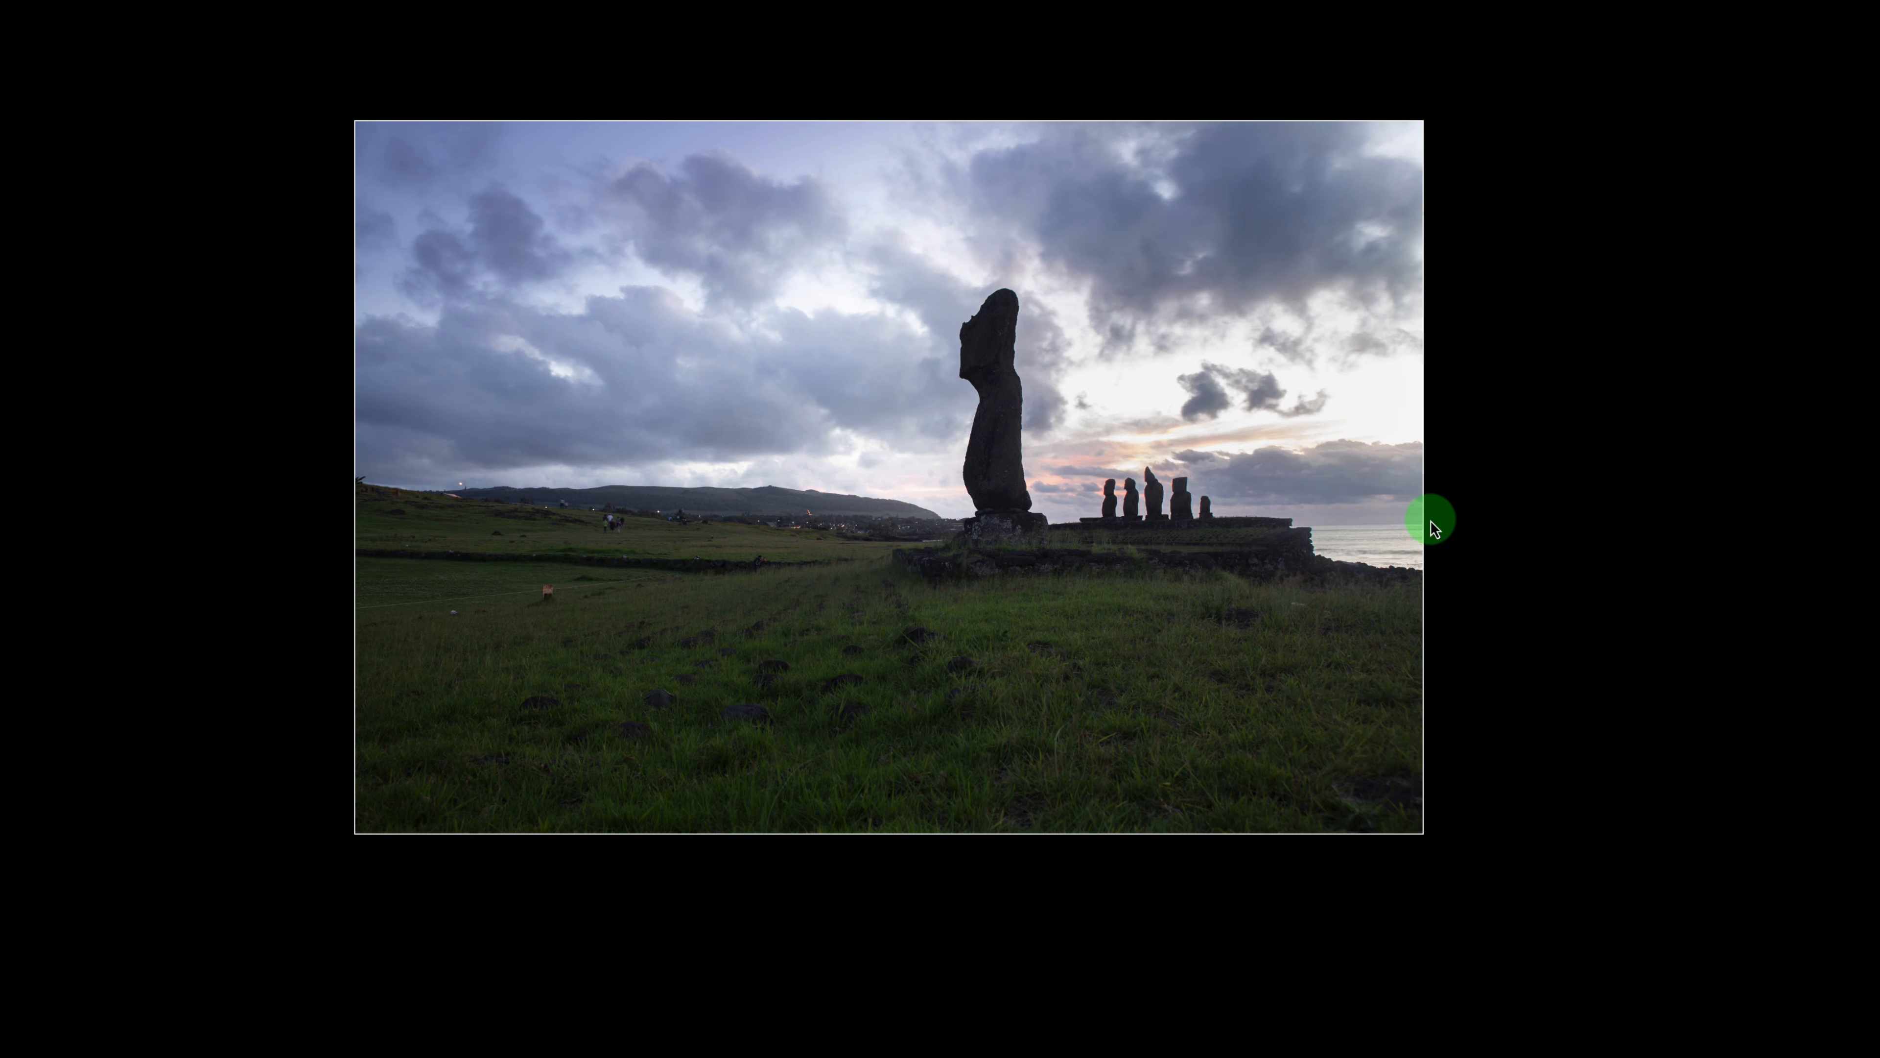
key(backslash)
key(backslash)
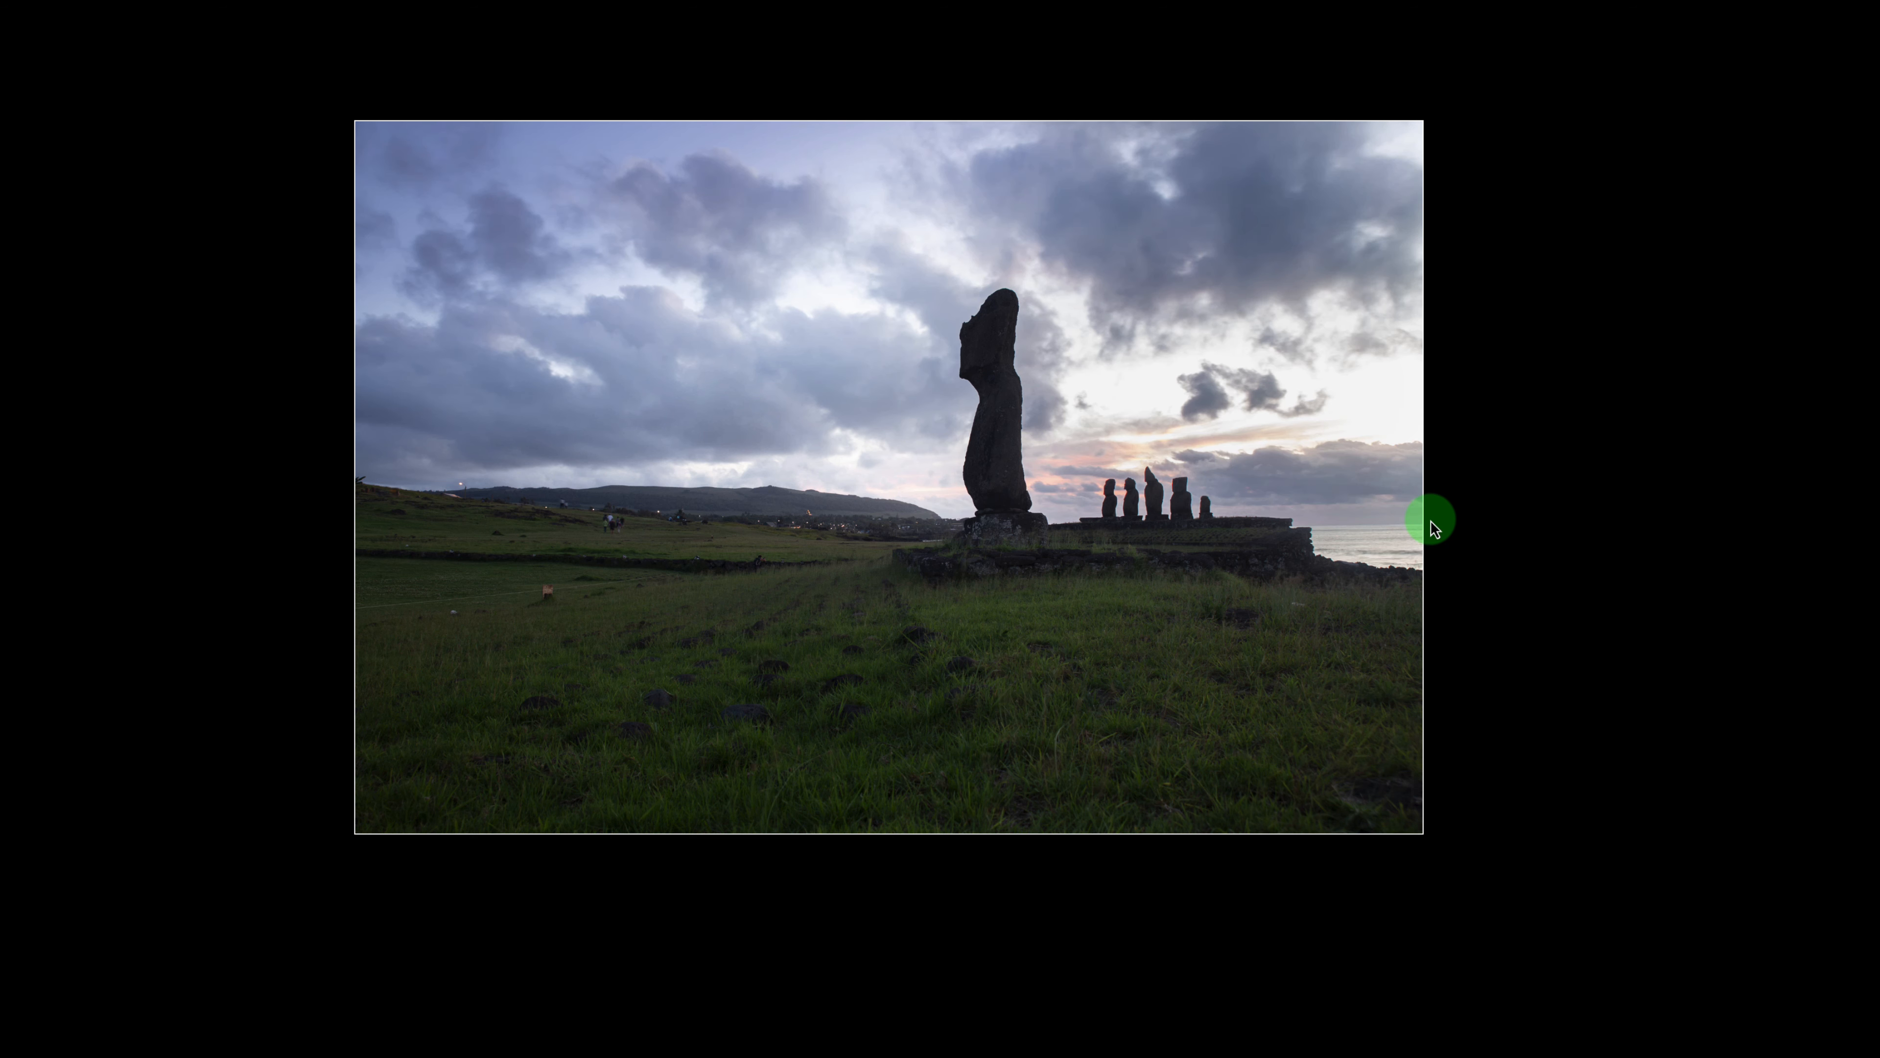
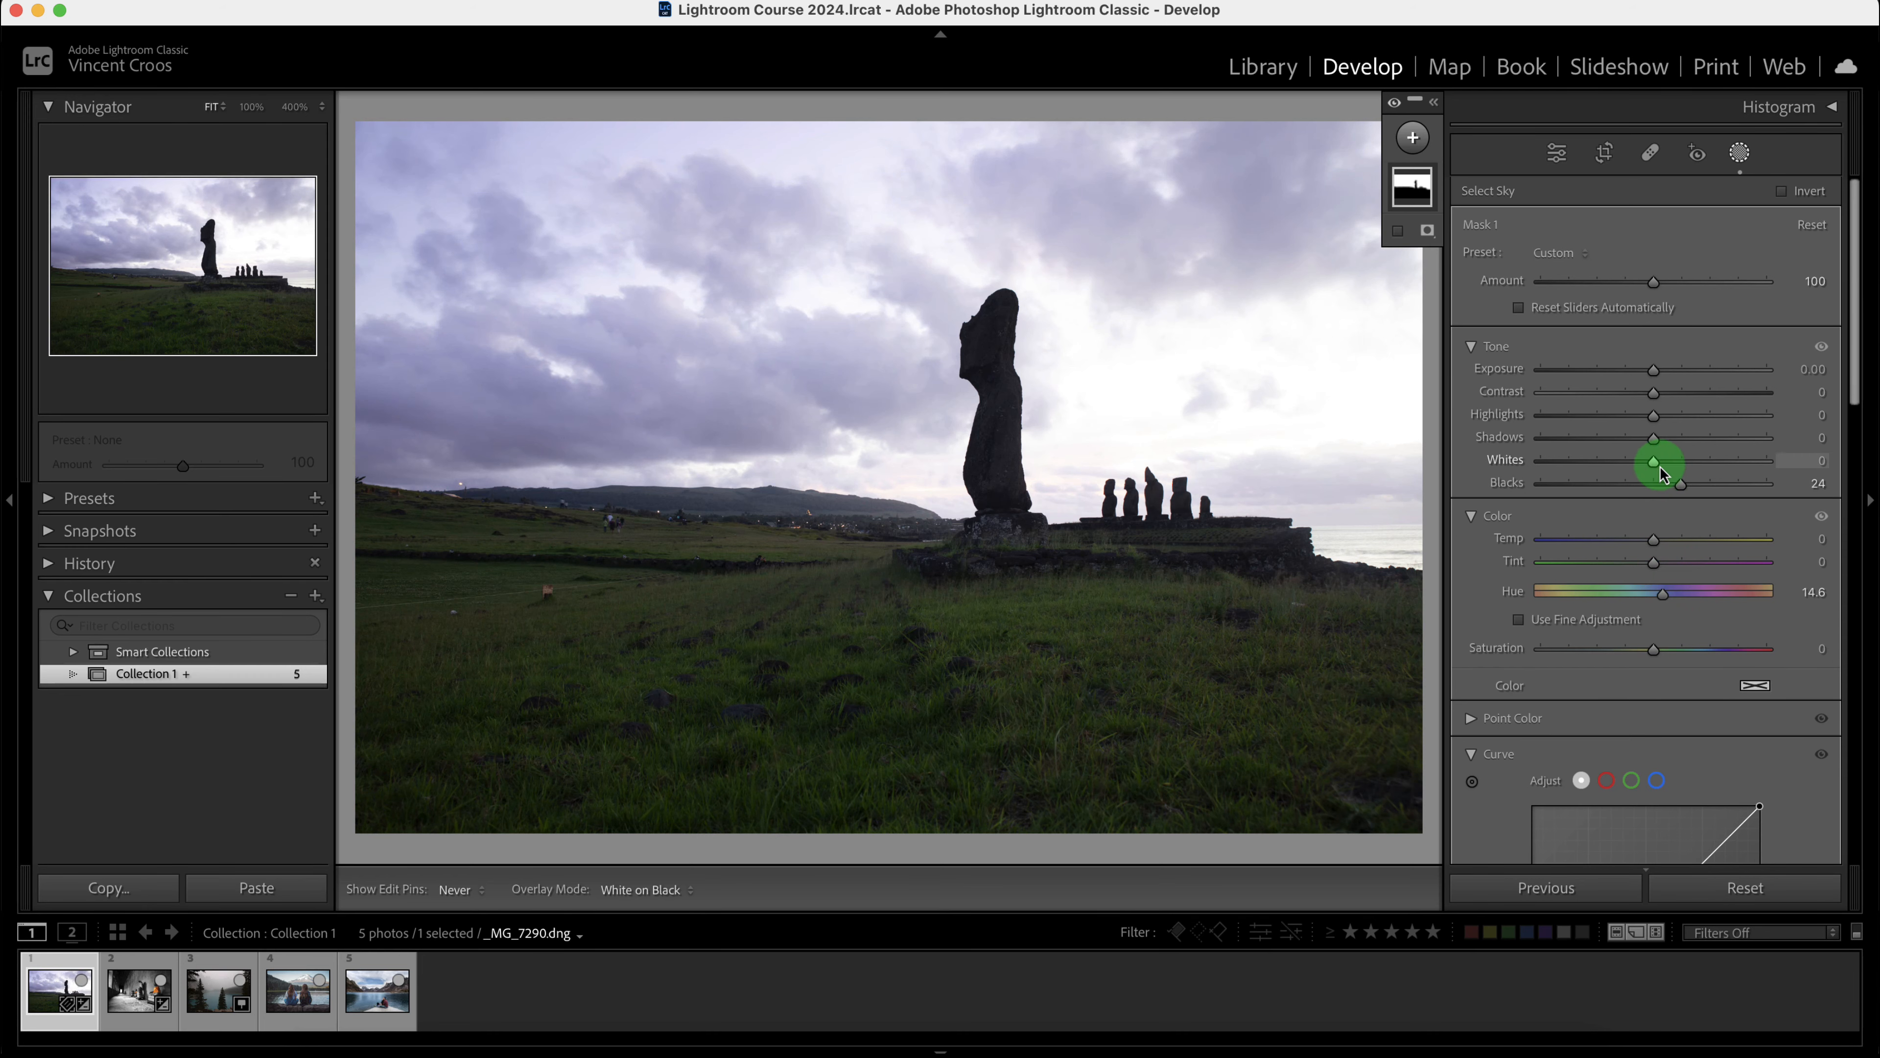
- Set the sky mask's Highlights to -100, Whites to -16, Contrast to 36 and Hue to 0, and bend its tone curve slightly downward
drag(1655, 431, 1526, 423)
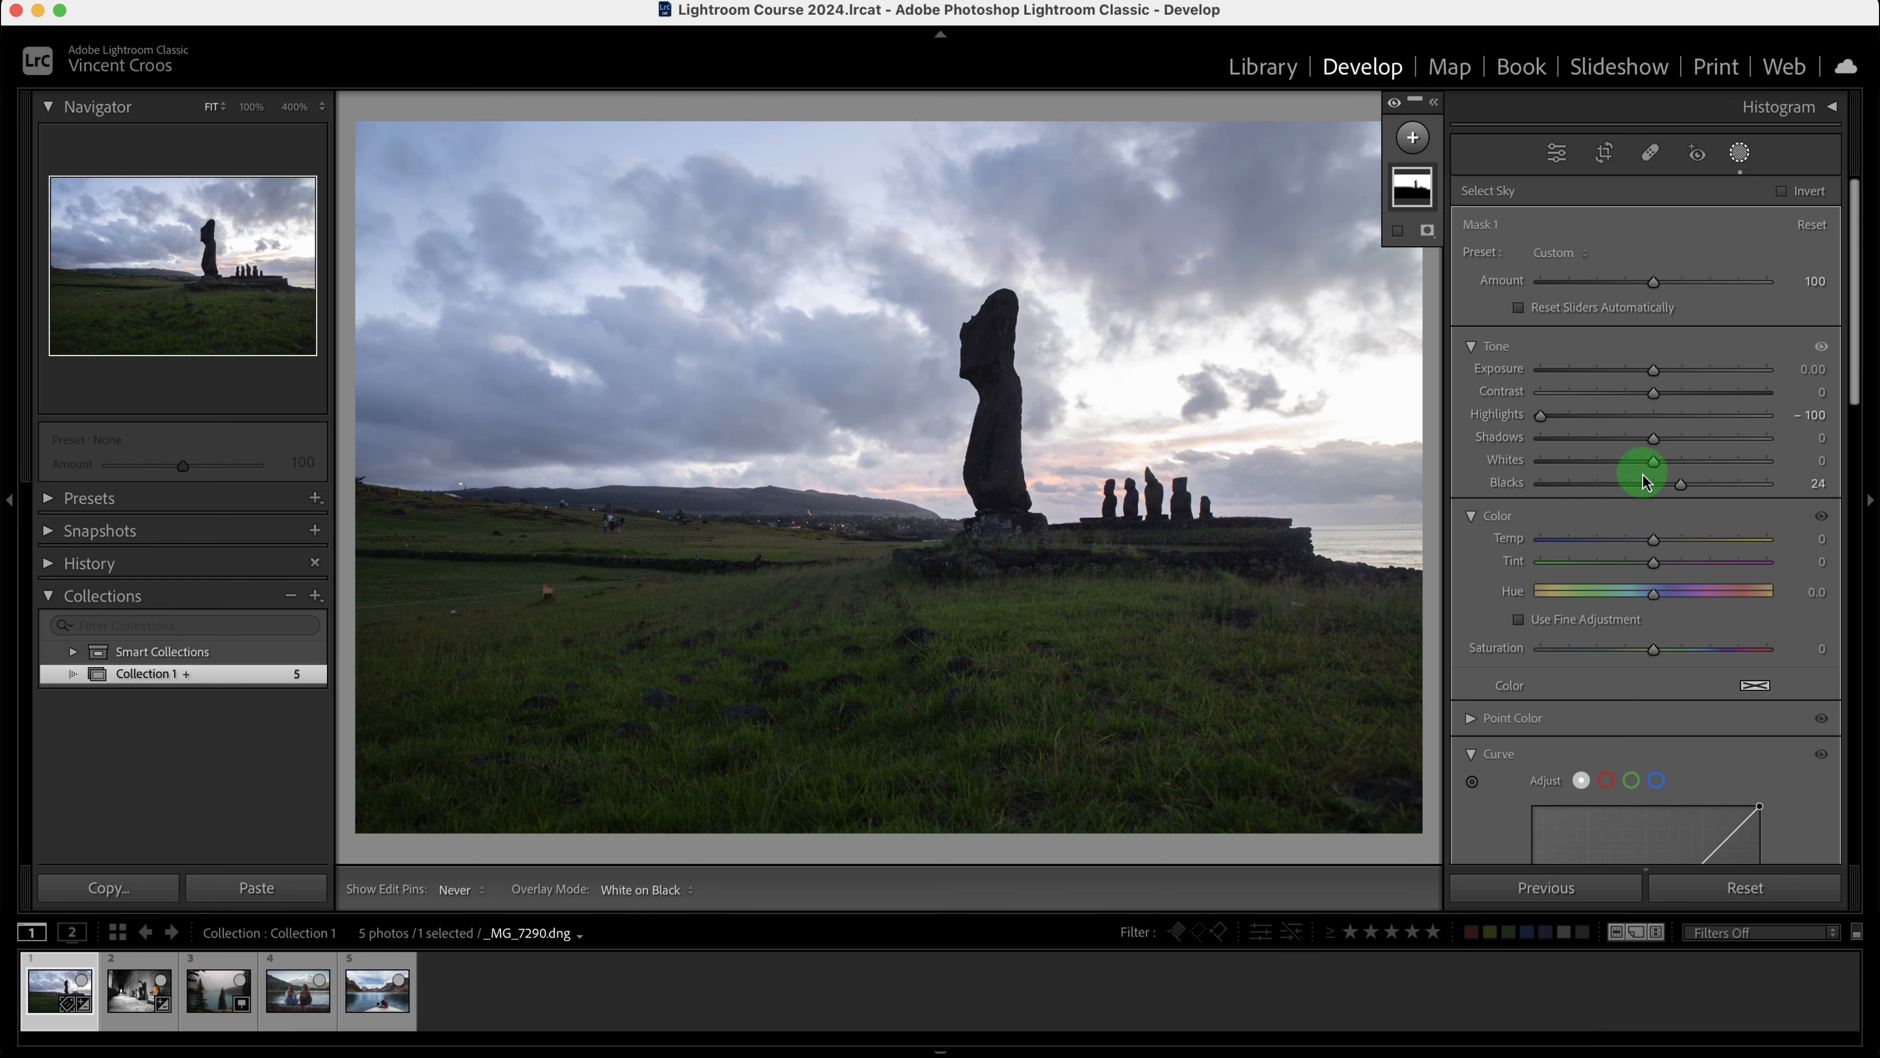
drag(1650, 463, 1634, 468)
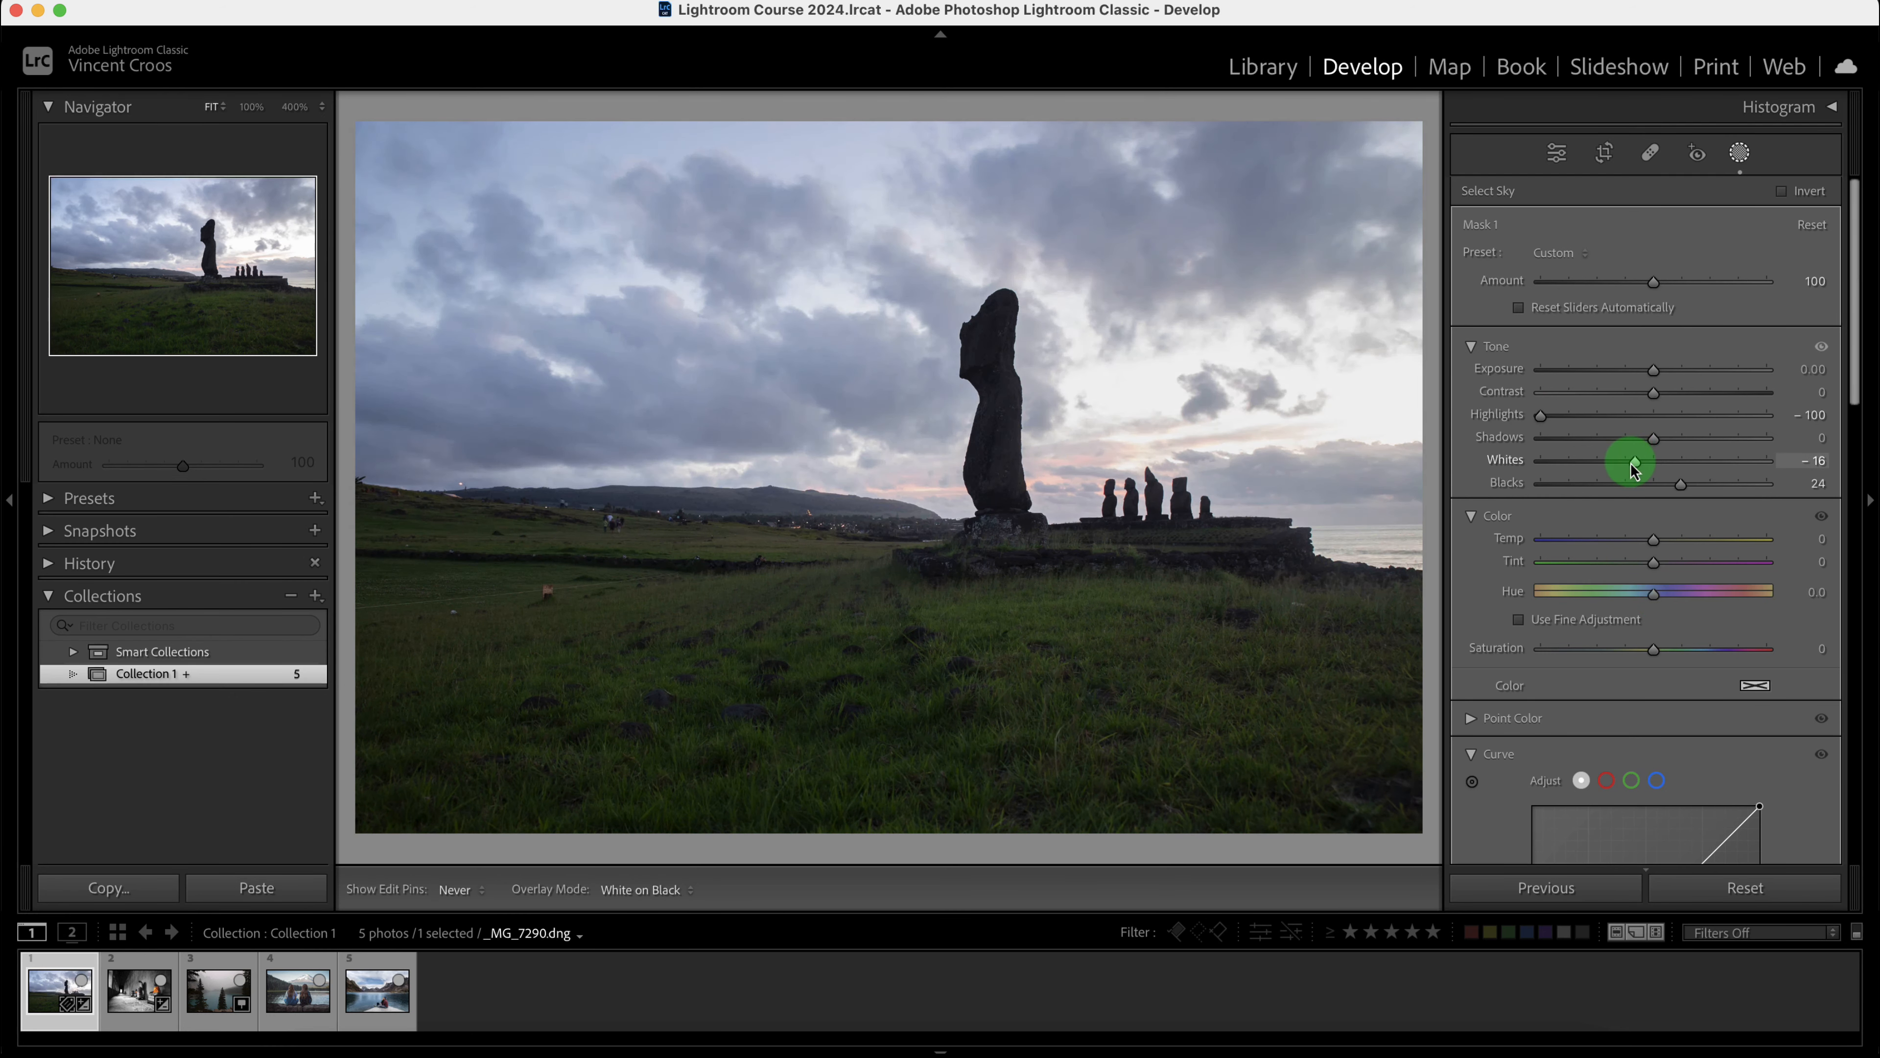
click(1696, 402)
scroll(1703, 577, down, 3)
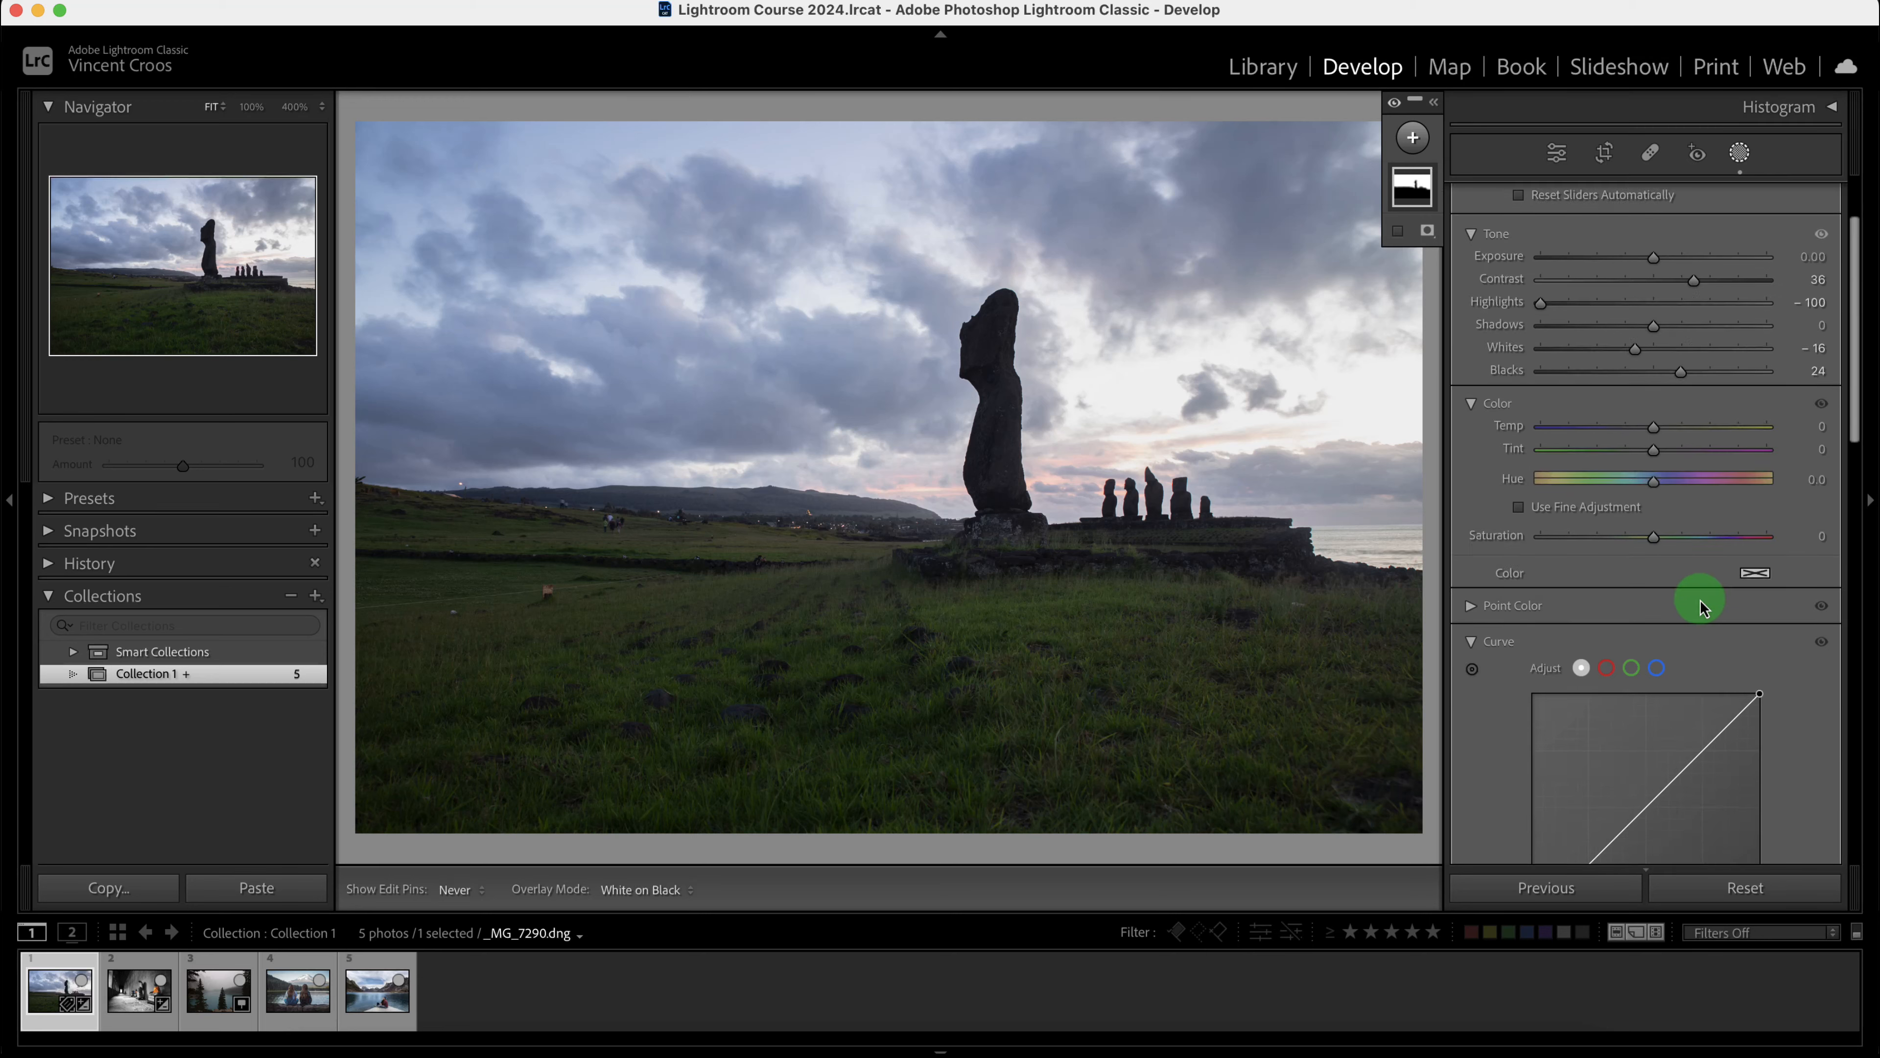
drag(1675, 785, 1651, 819)
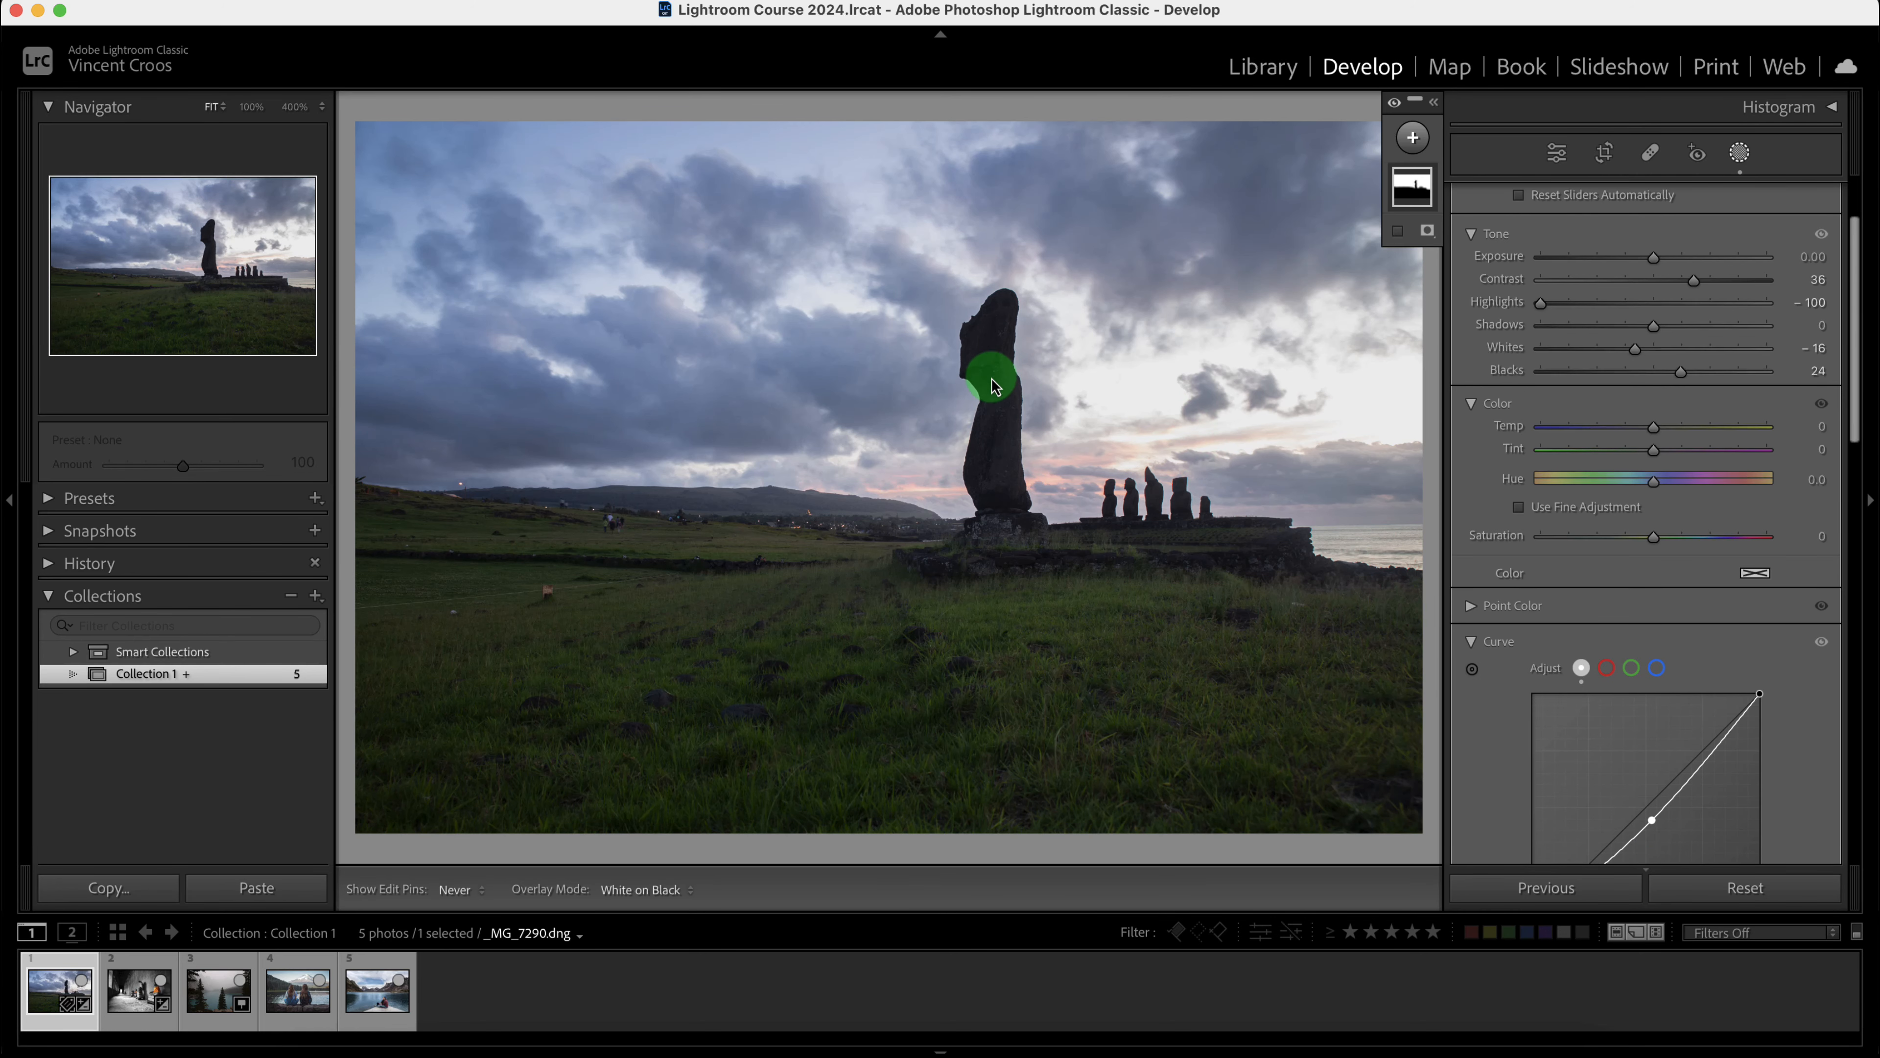
scroll(1847, 304, up, 3)
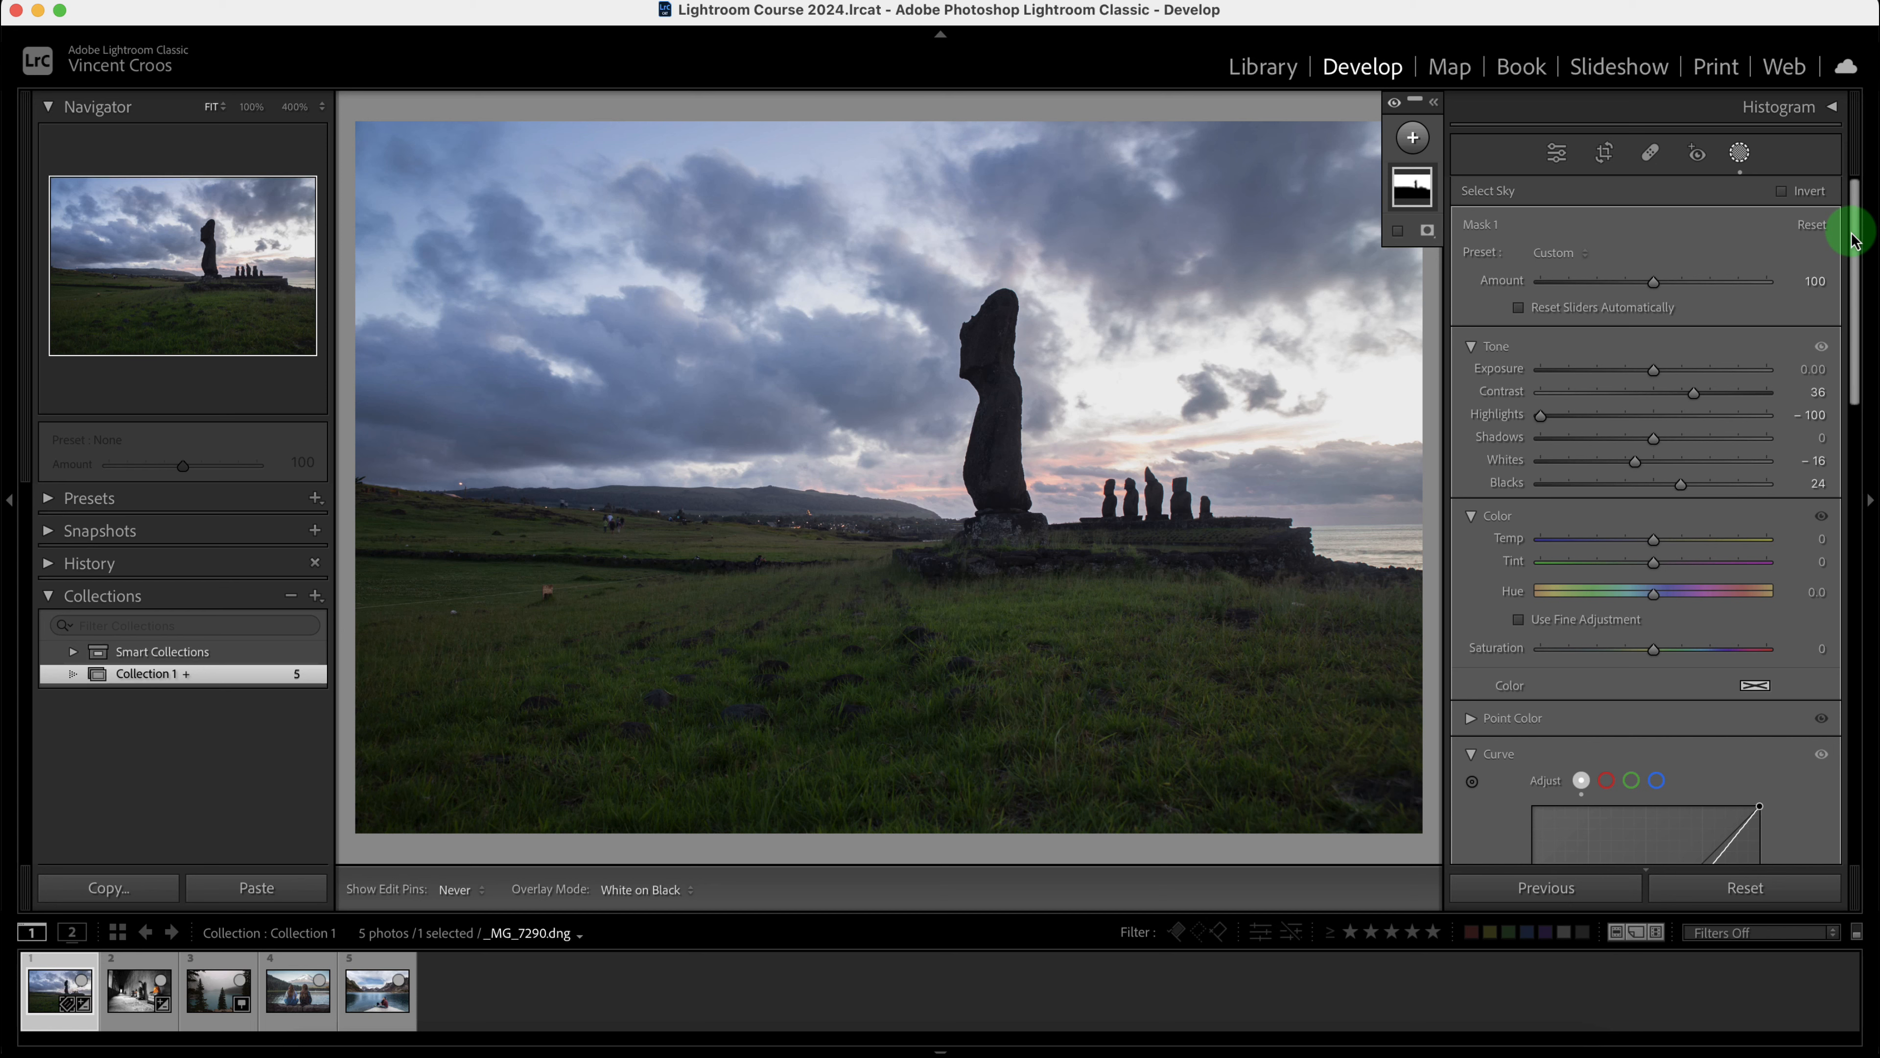
- Add a Select Subject mask covering the statues, reset its Blacks to 0 and set its Shadows to 14
click(1413, 138)
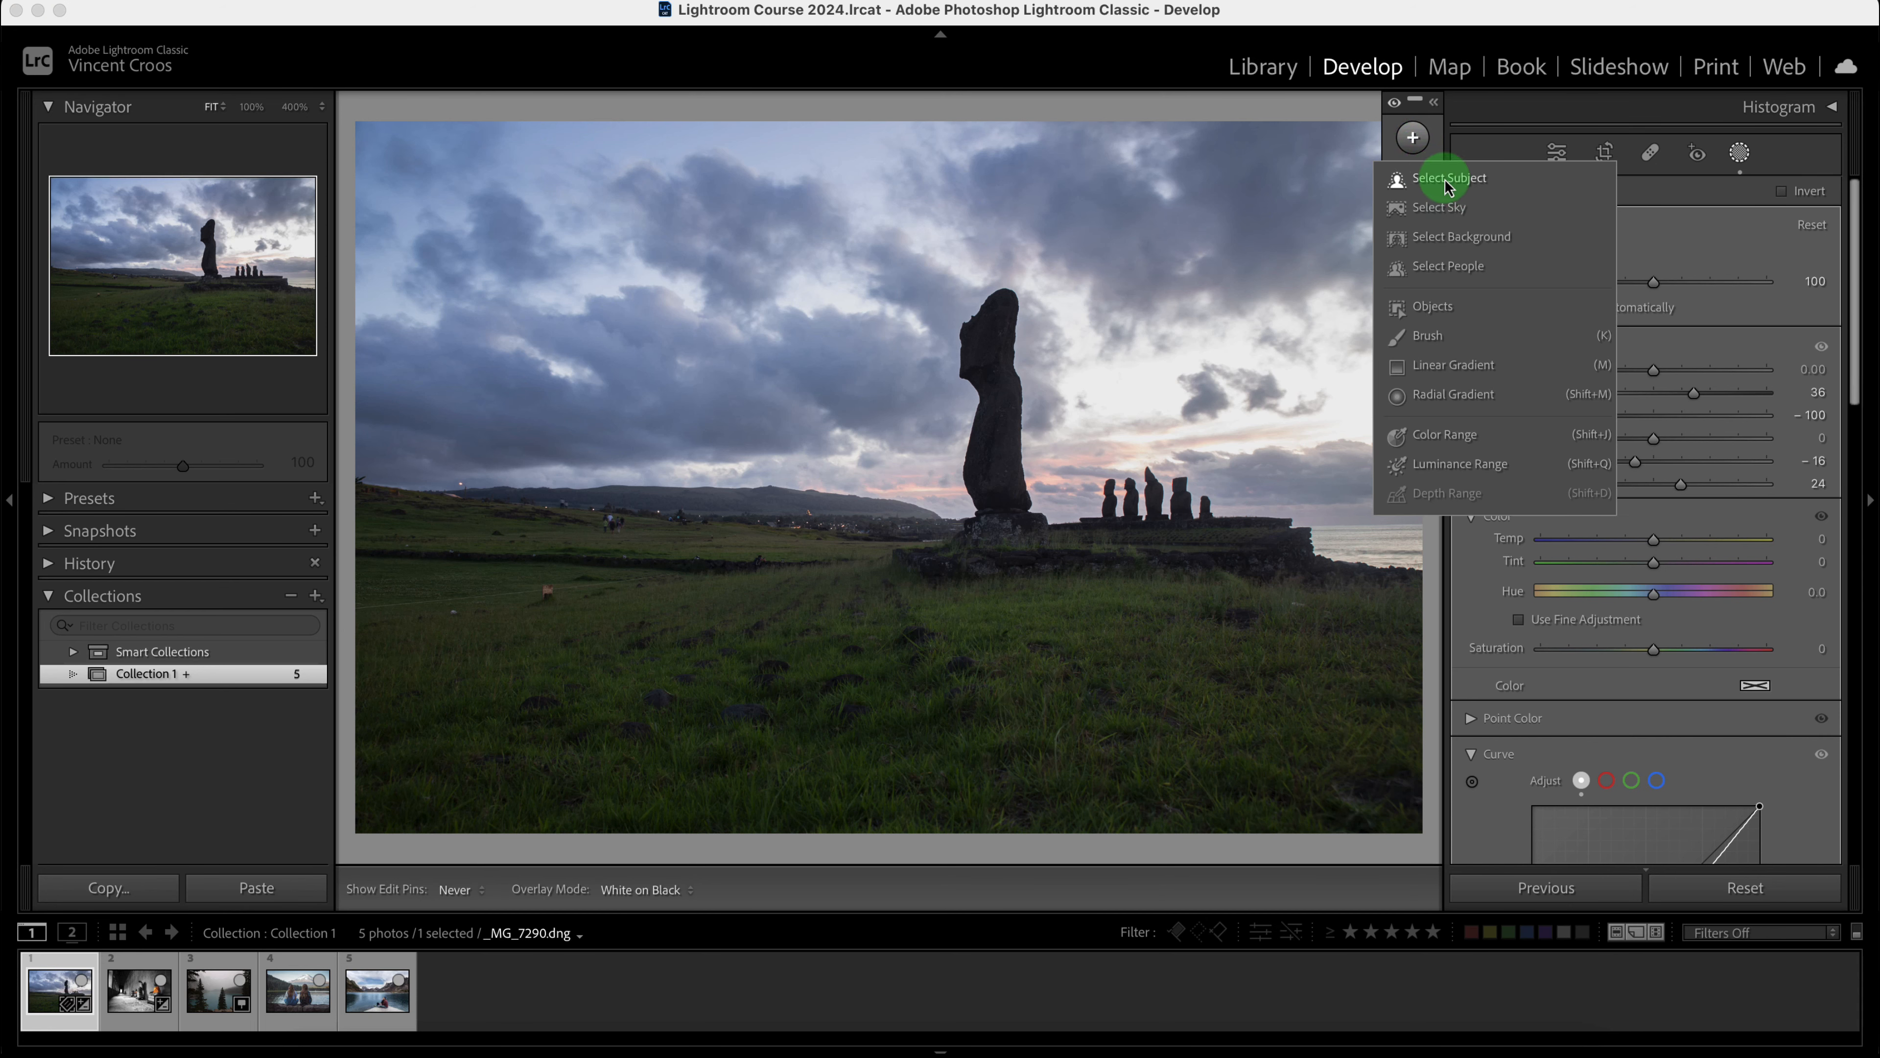
click(1463, 186)
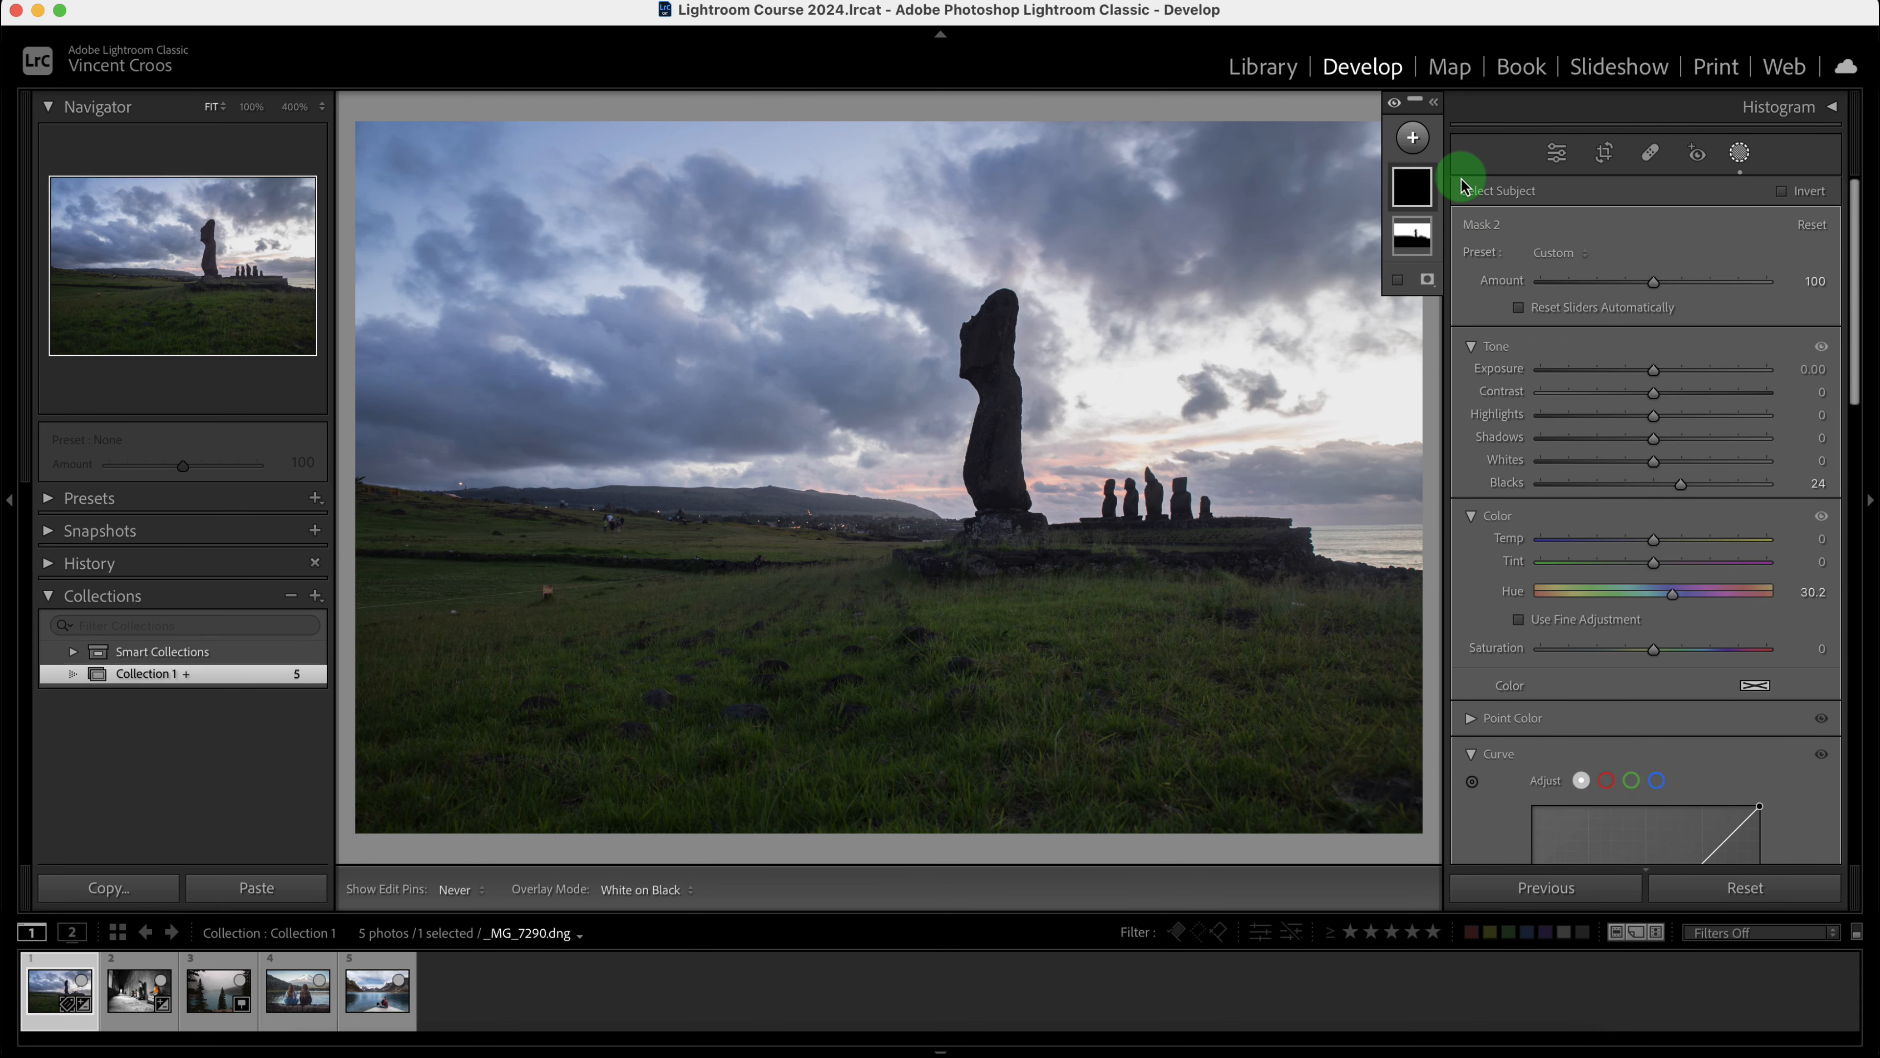
mouse_move(1414, 194)
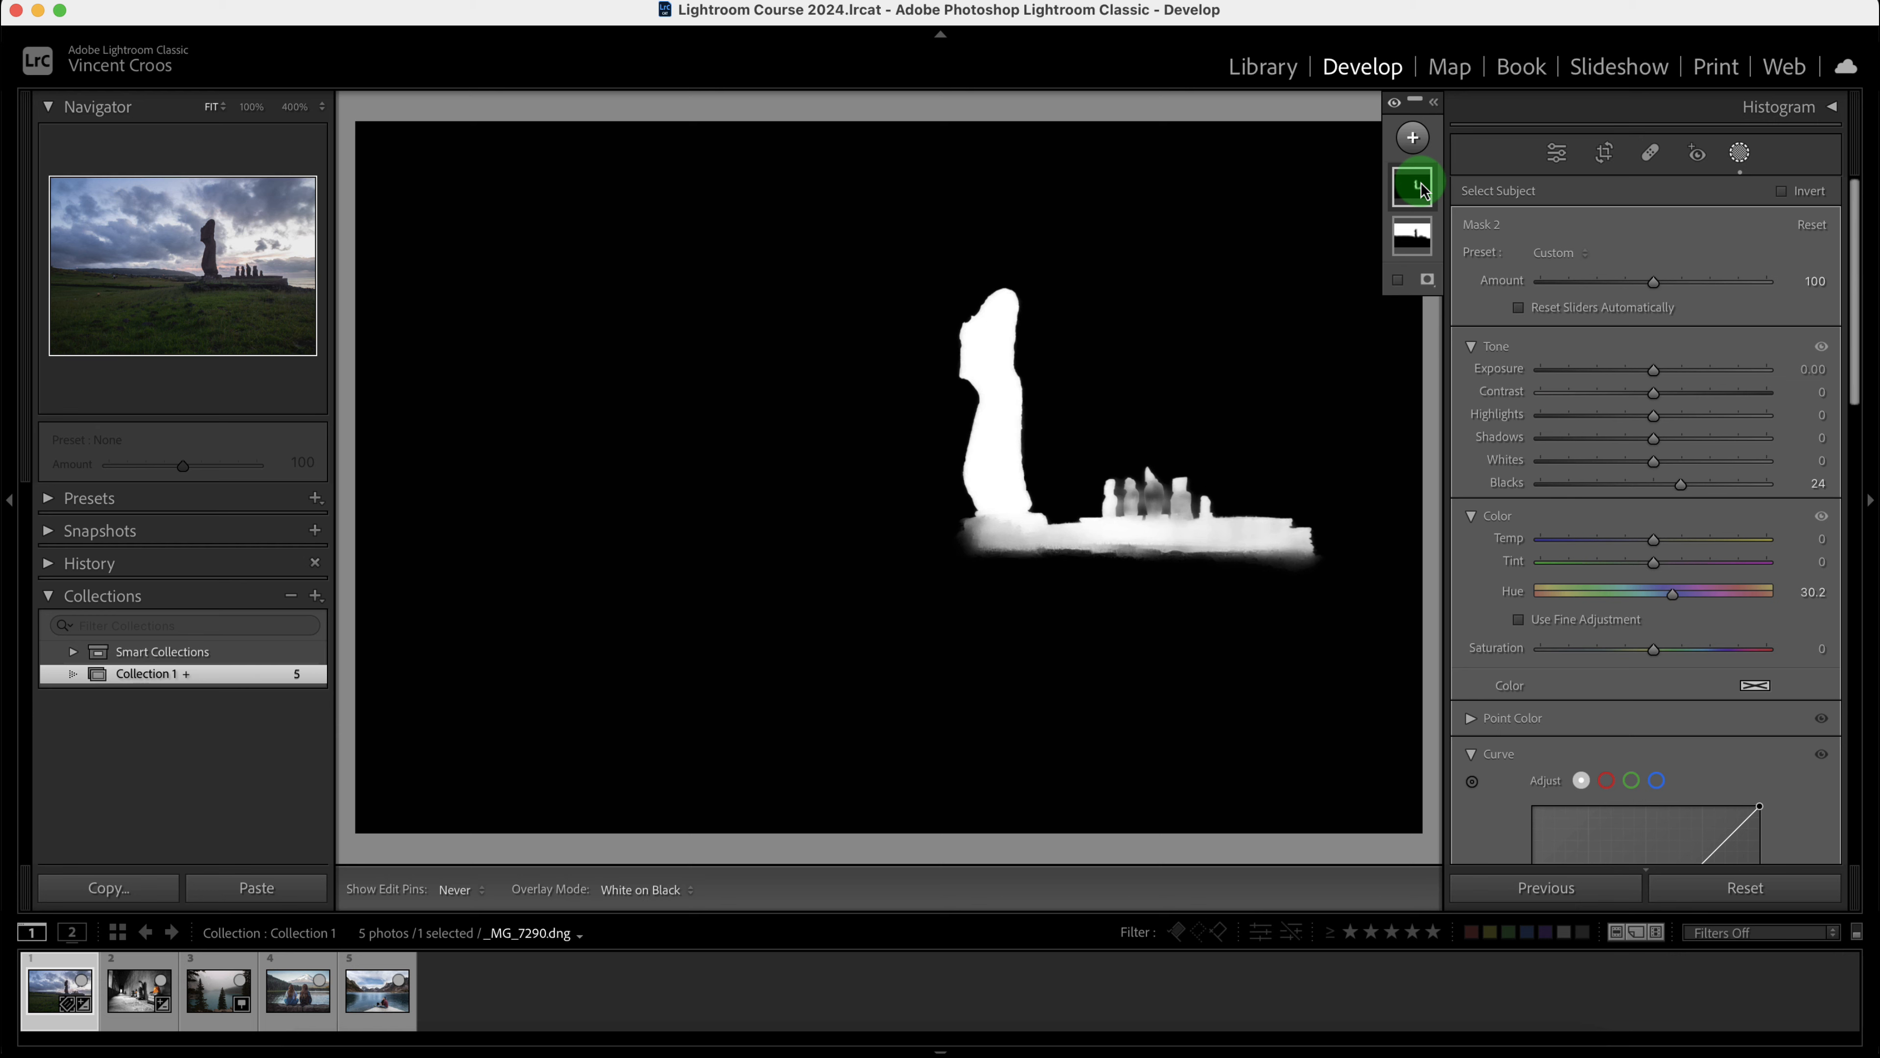
click(1414, 189)
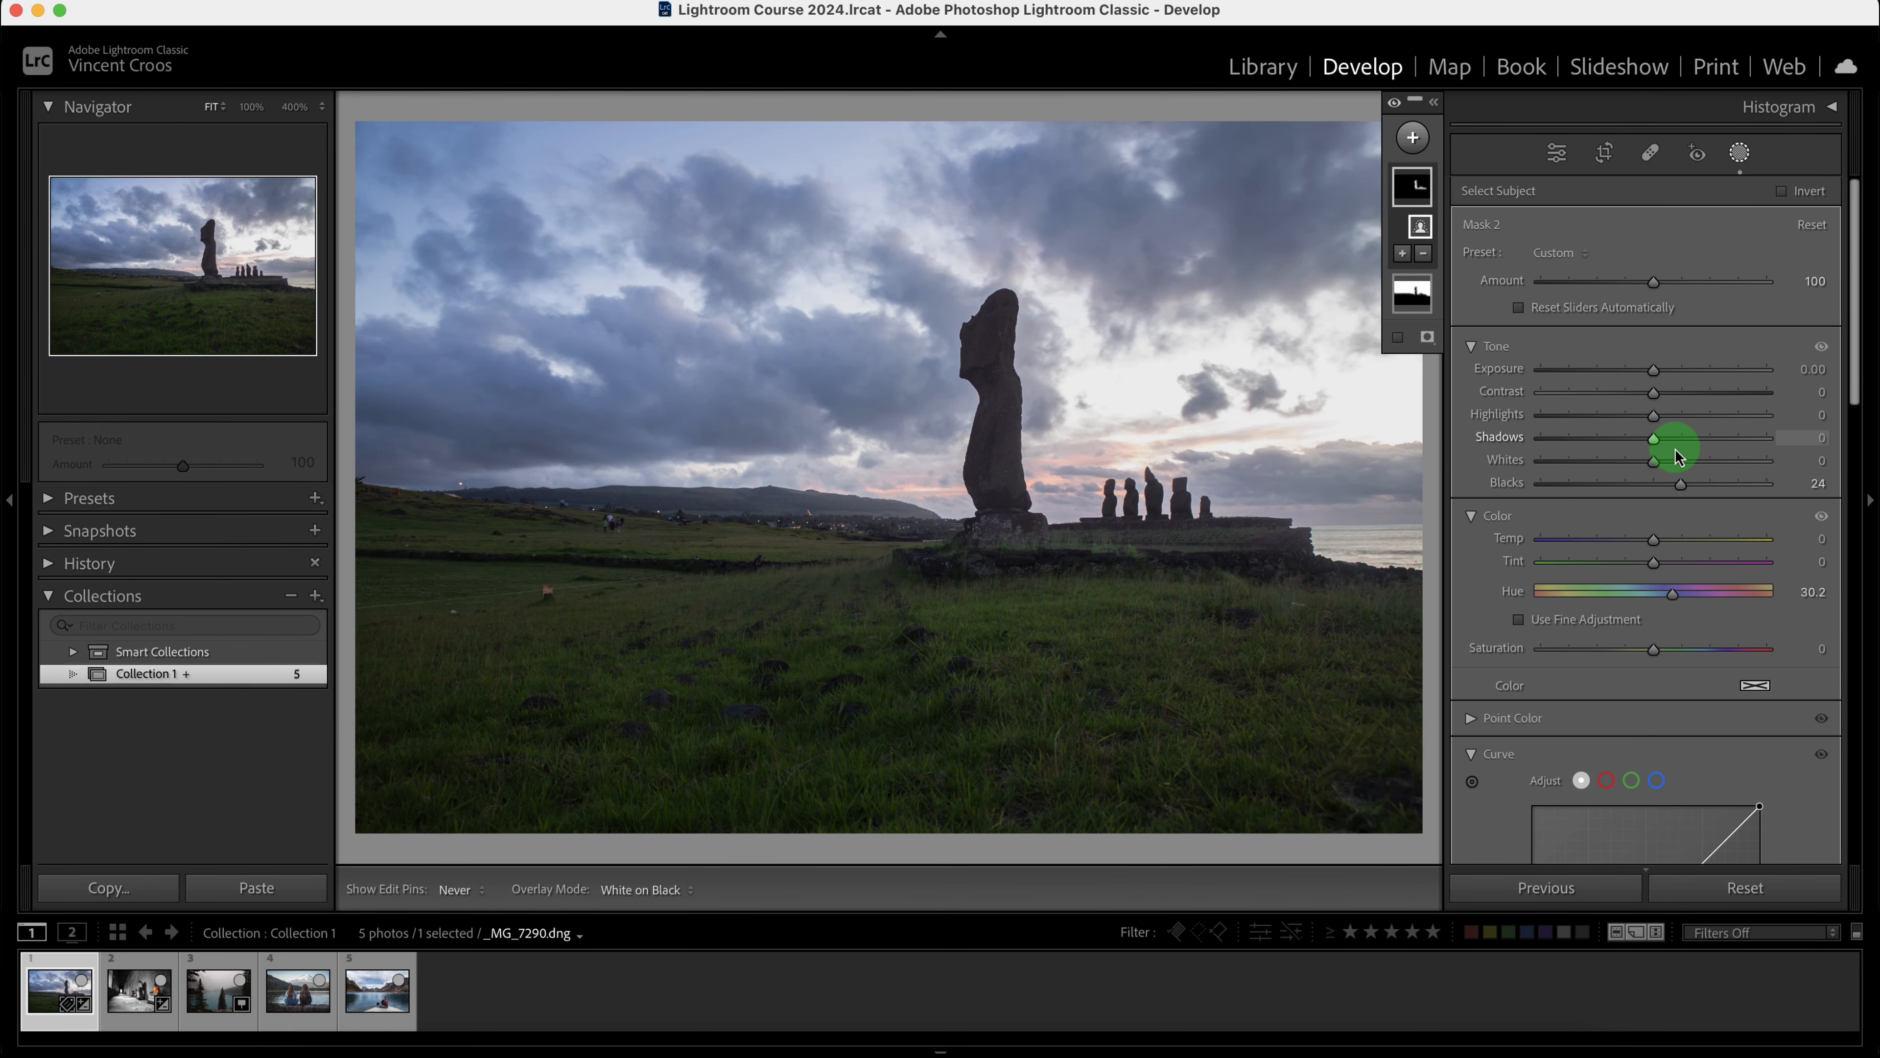
mouse_move(1679, 449)
mouse_down()
mouse_move(1708, 447)
mouse_move(1671, 445)
mouse_up()
double_click(1680, 483)
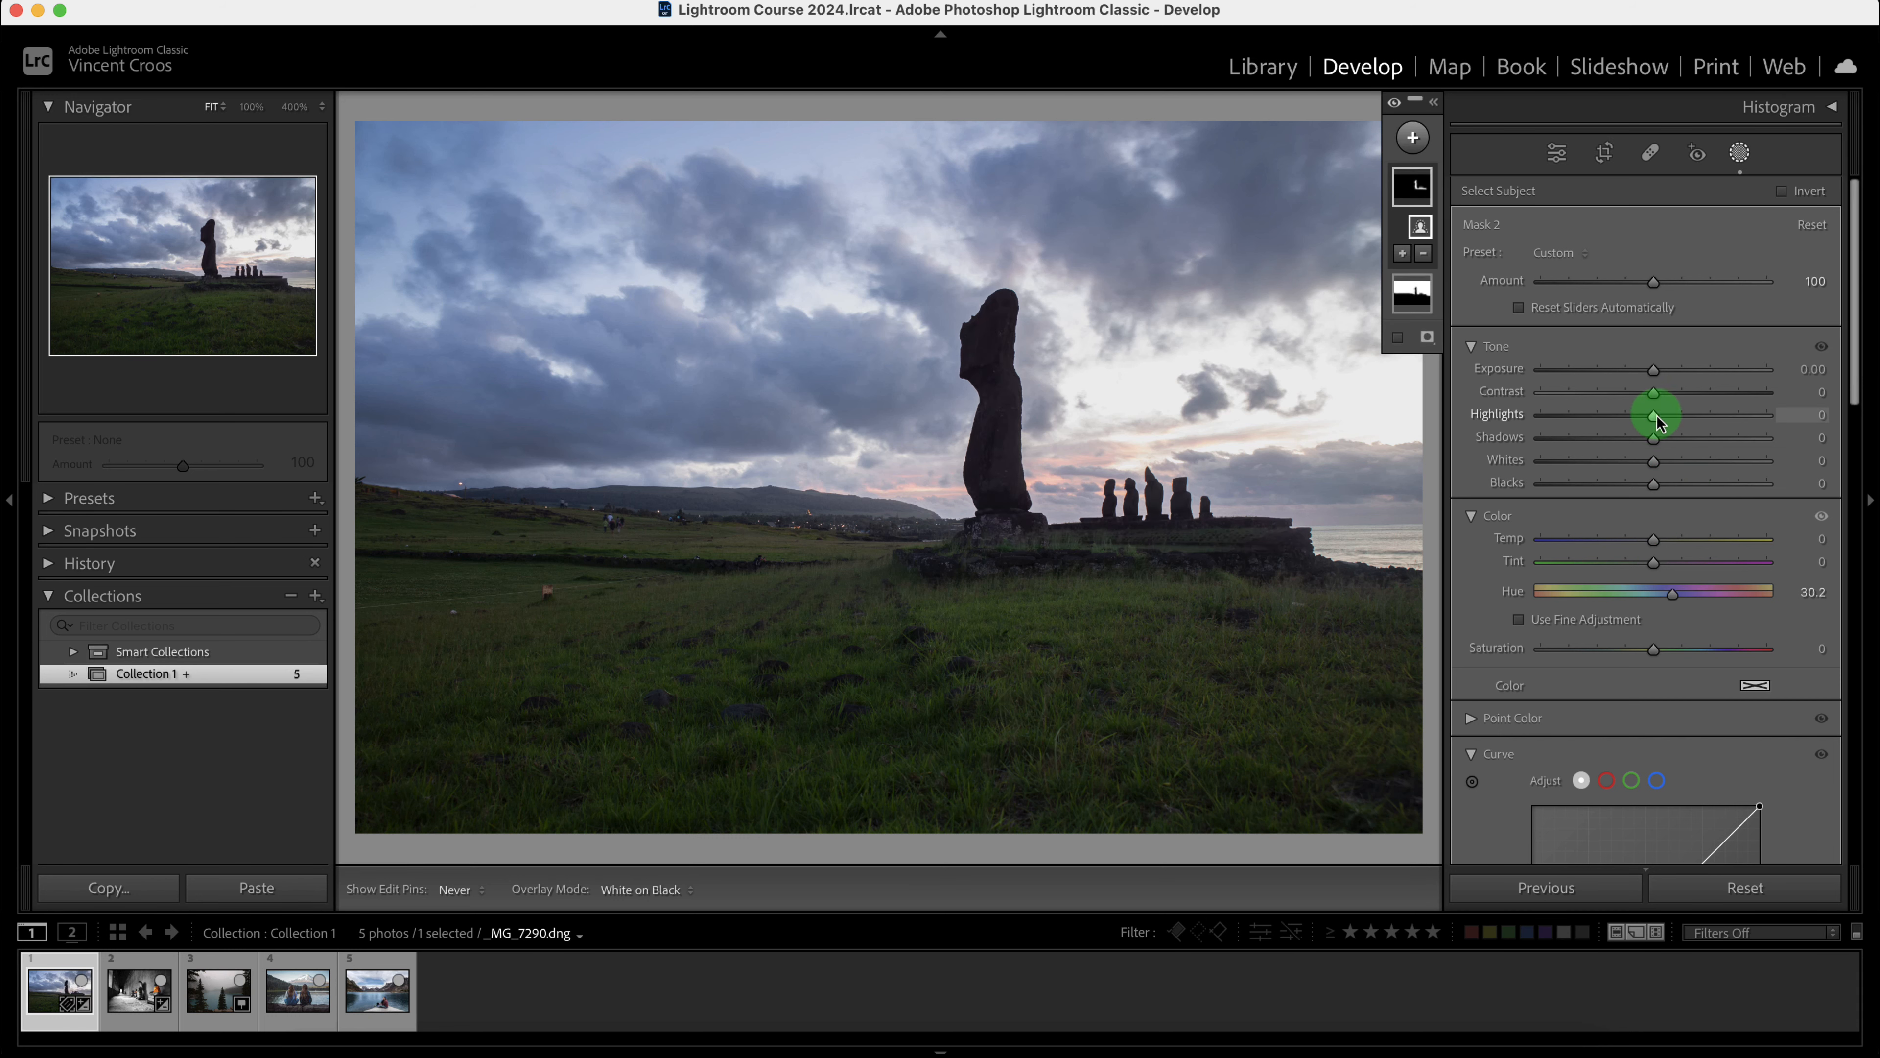
drag(1655, 421, 1684, 446)
double_click(1717, 422)
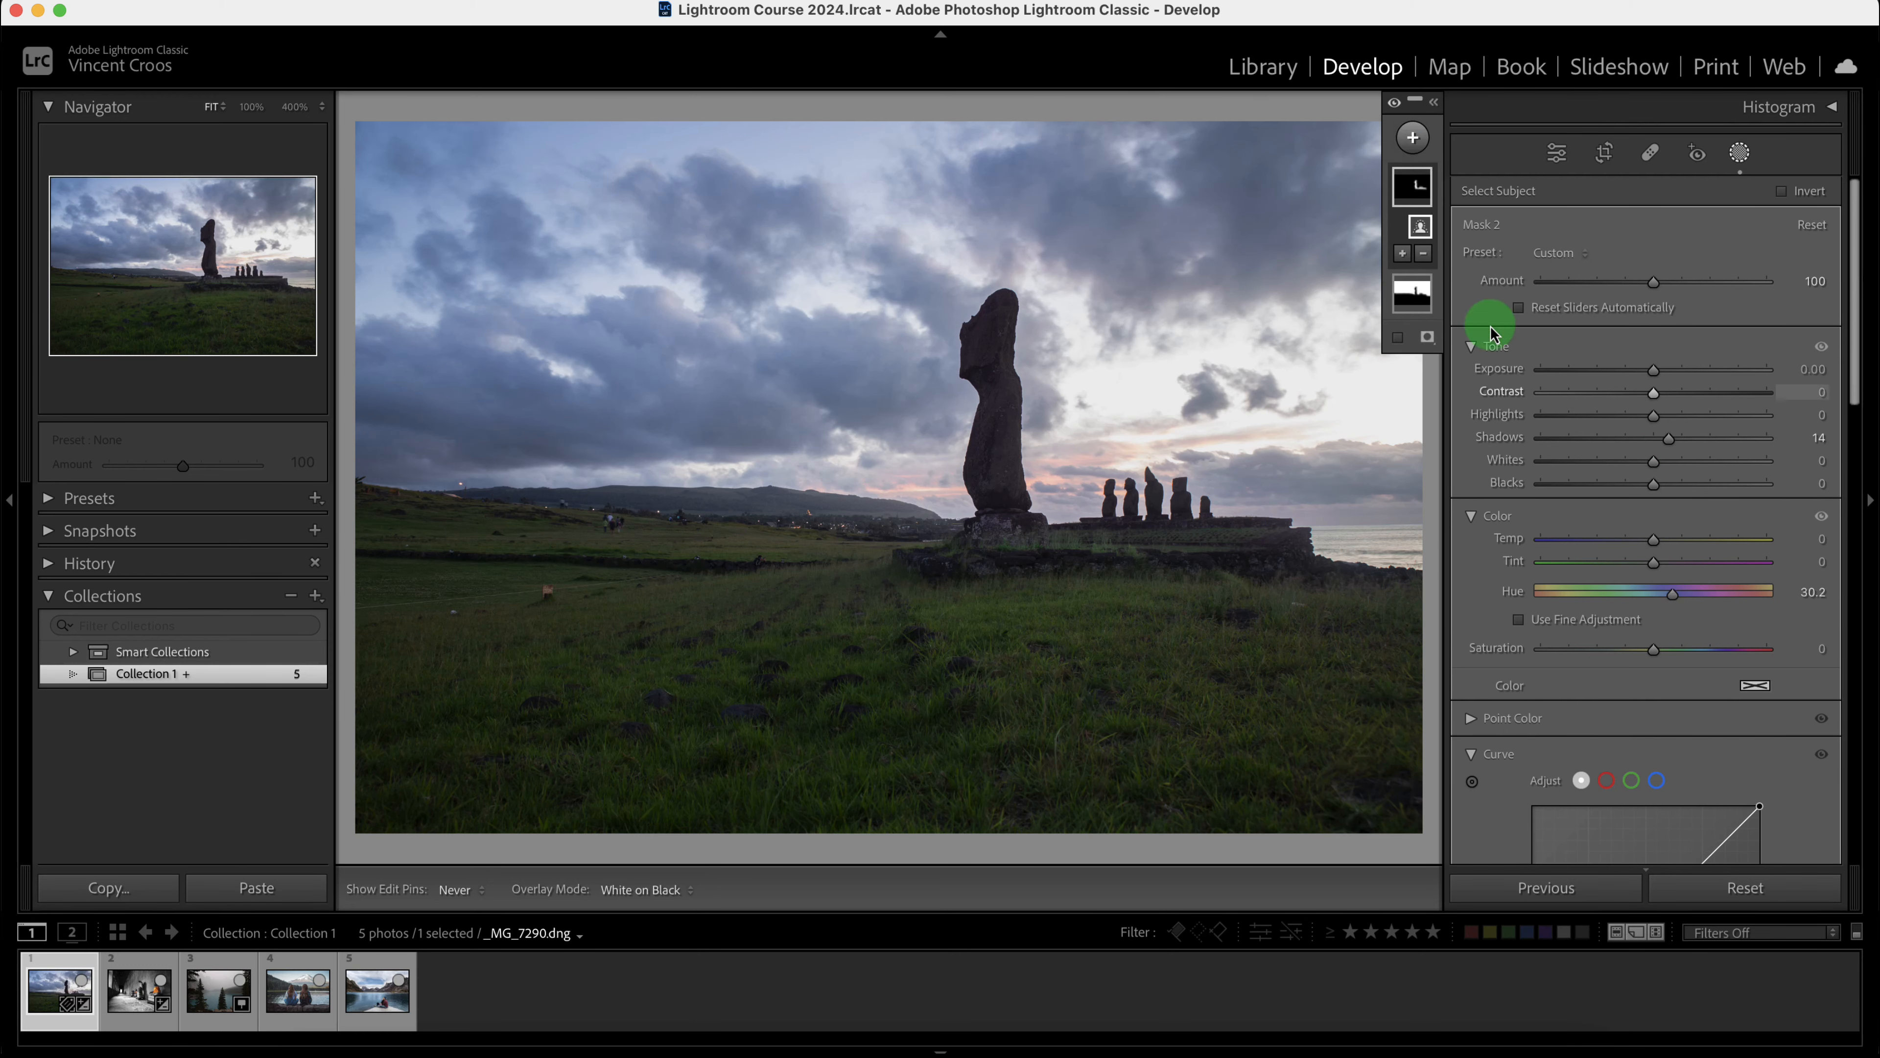
- Expand the mask list and compare the photo with the statues' subject mask hidden and shown
click(1435, 105)
click(1425, 188)
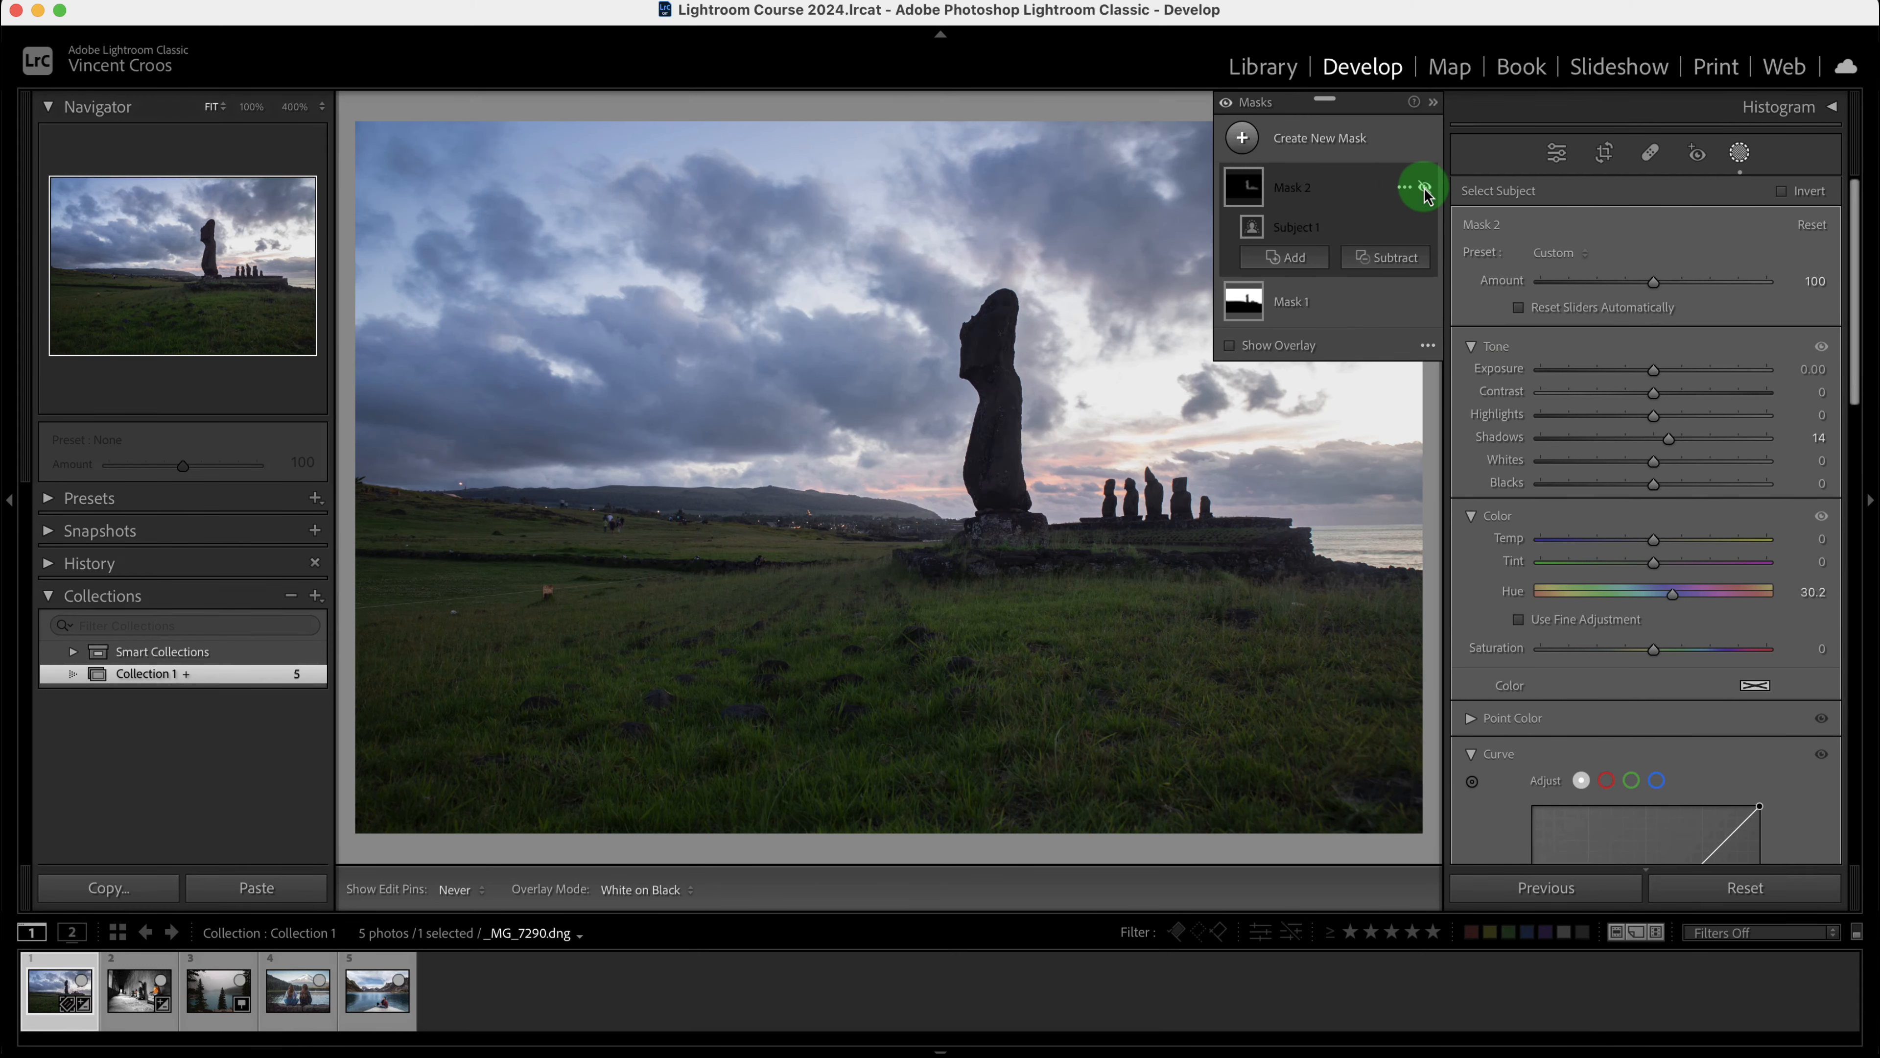
click(1425, 188)
click(1425, 189)
click(1425, 188)
click(1425, 189)
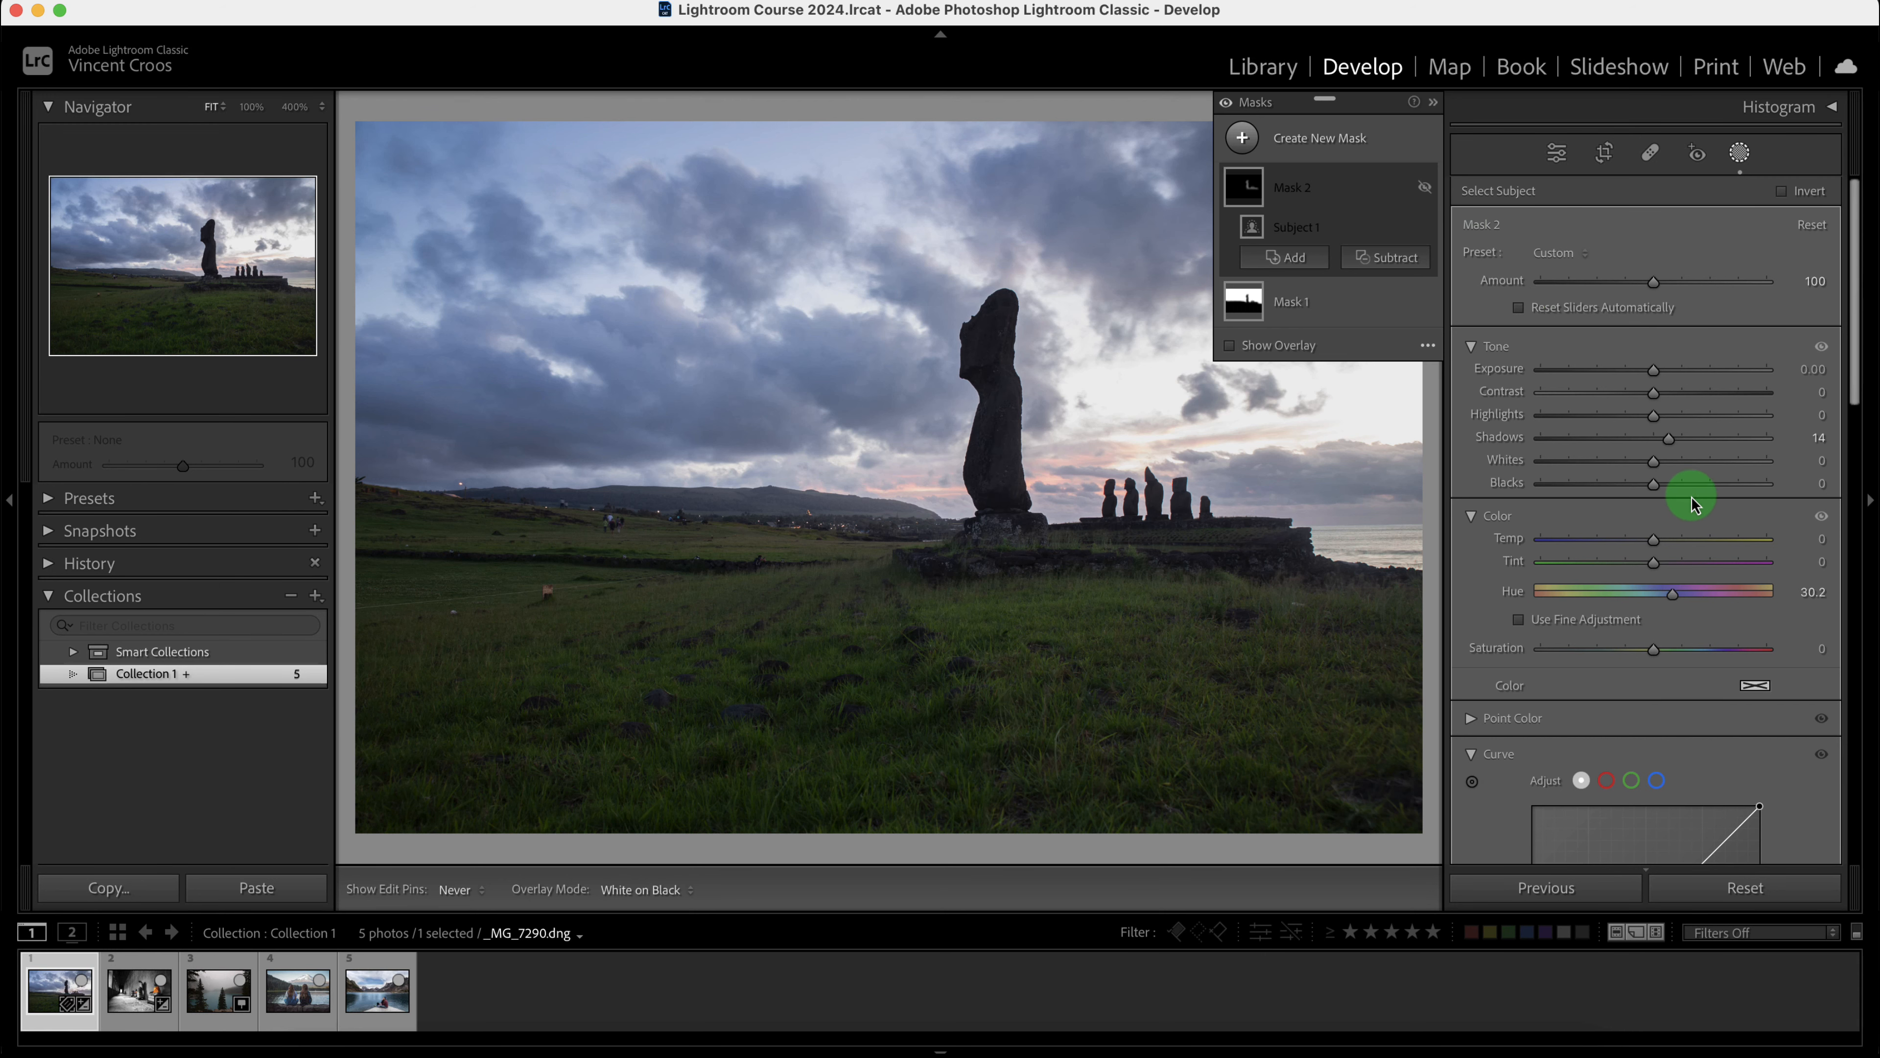
- Set the subject mask's Blacks to 5, and try global Texture +24 and Clarity +16 before resetting both to 0
drag(1653, 488, 1658, 487)
drag(1847, 366, 1856, 785)
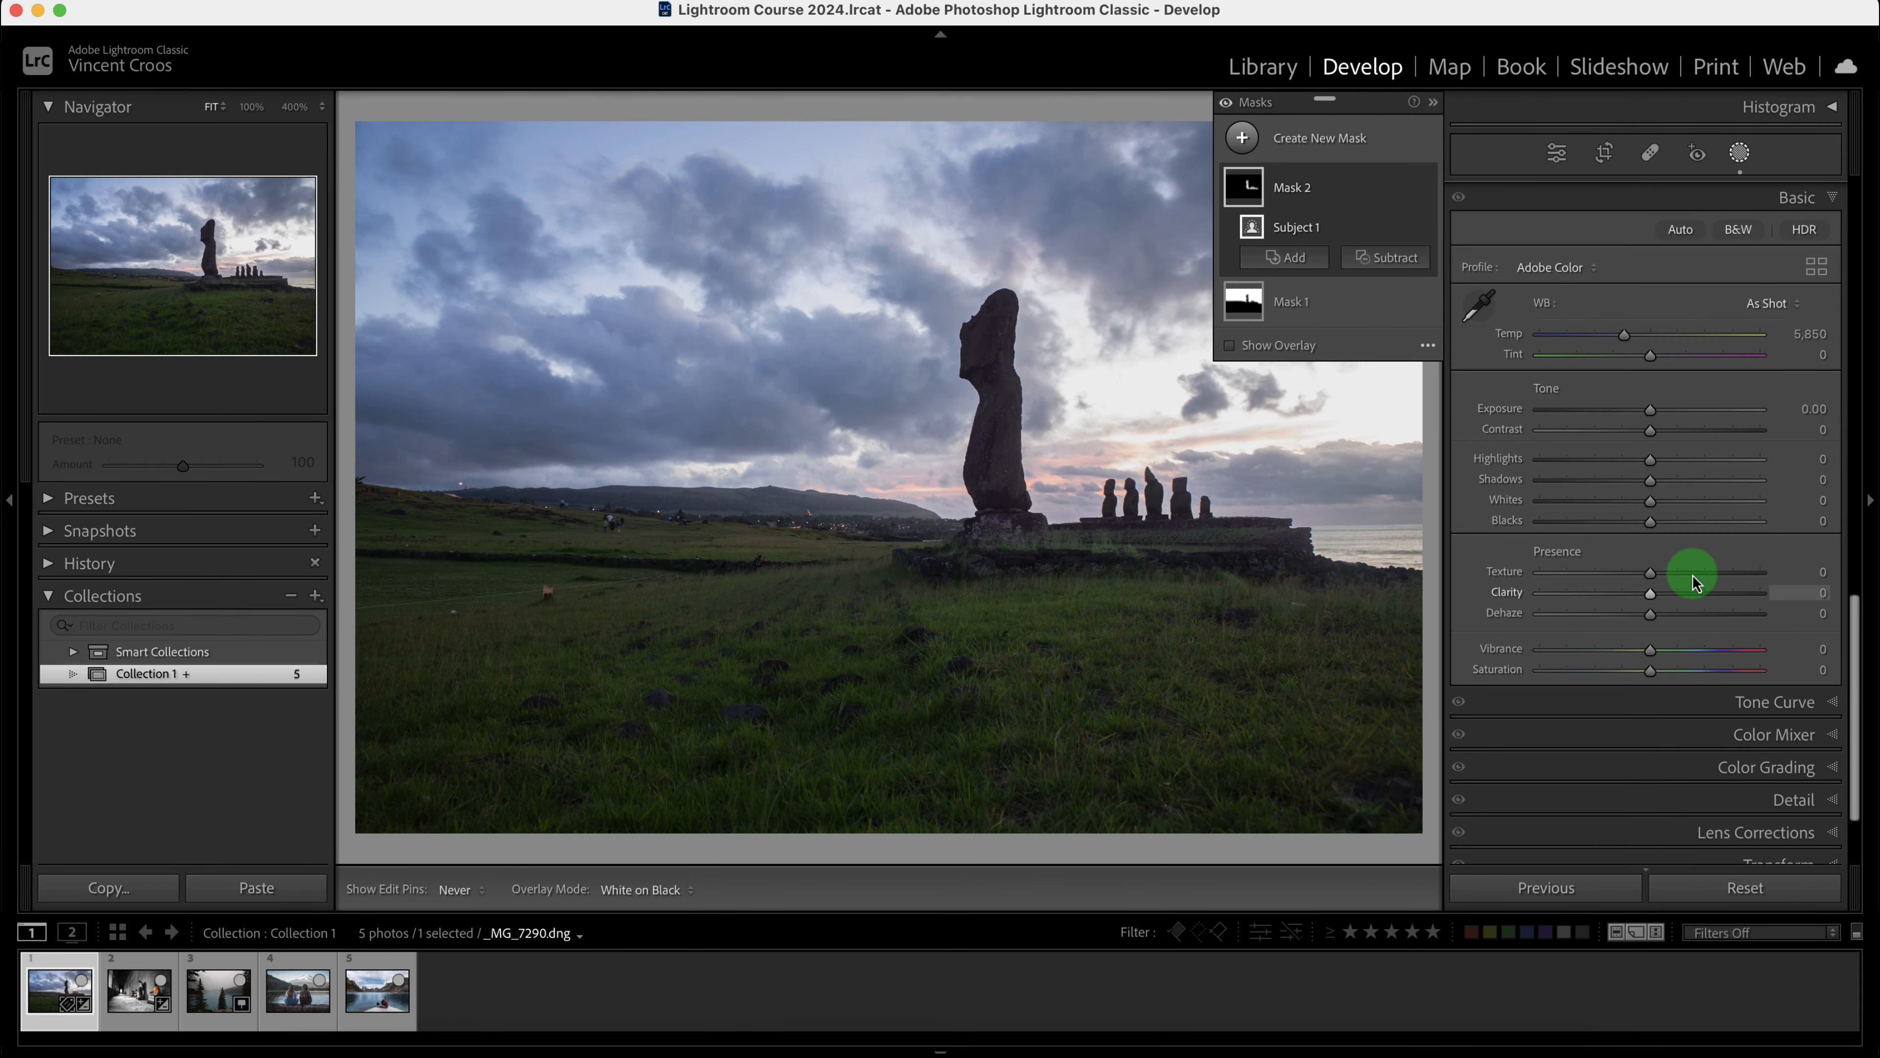
drag(1652, 573, 1678, 604)
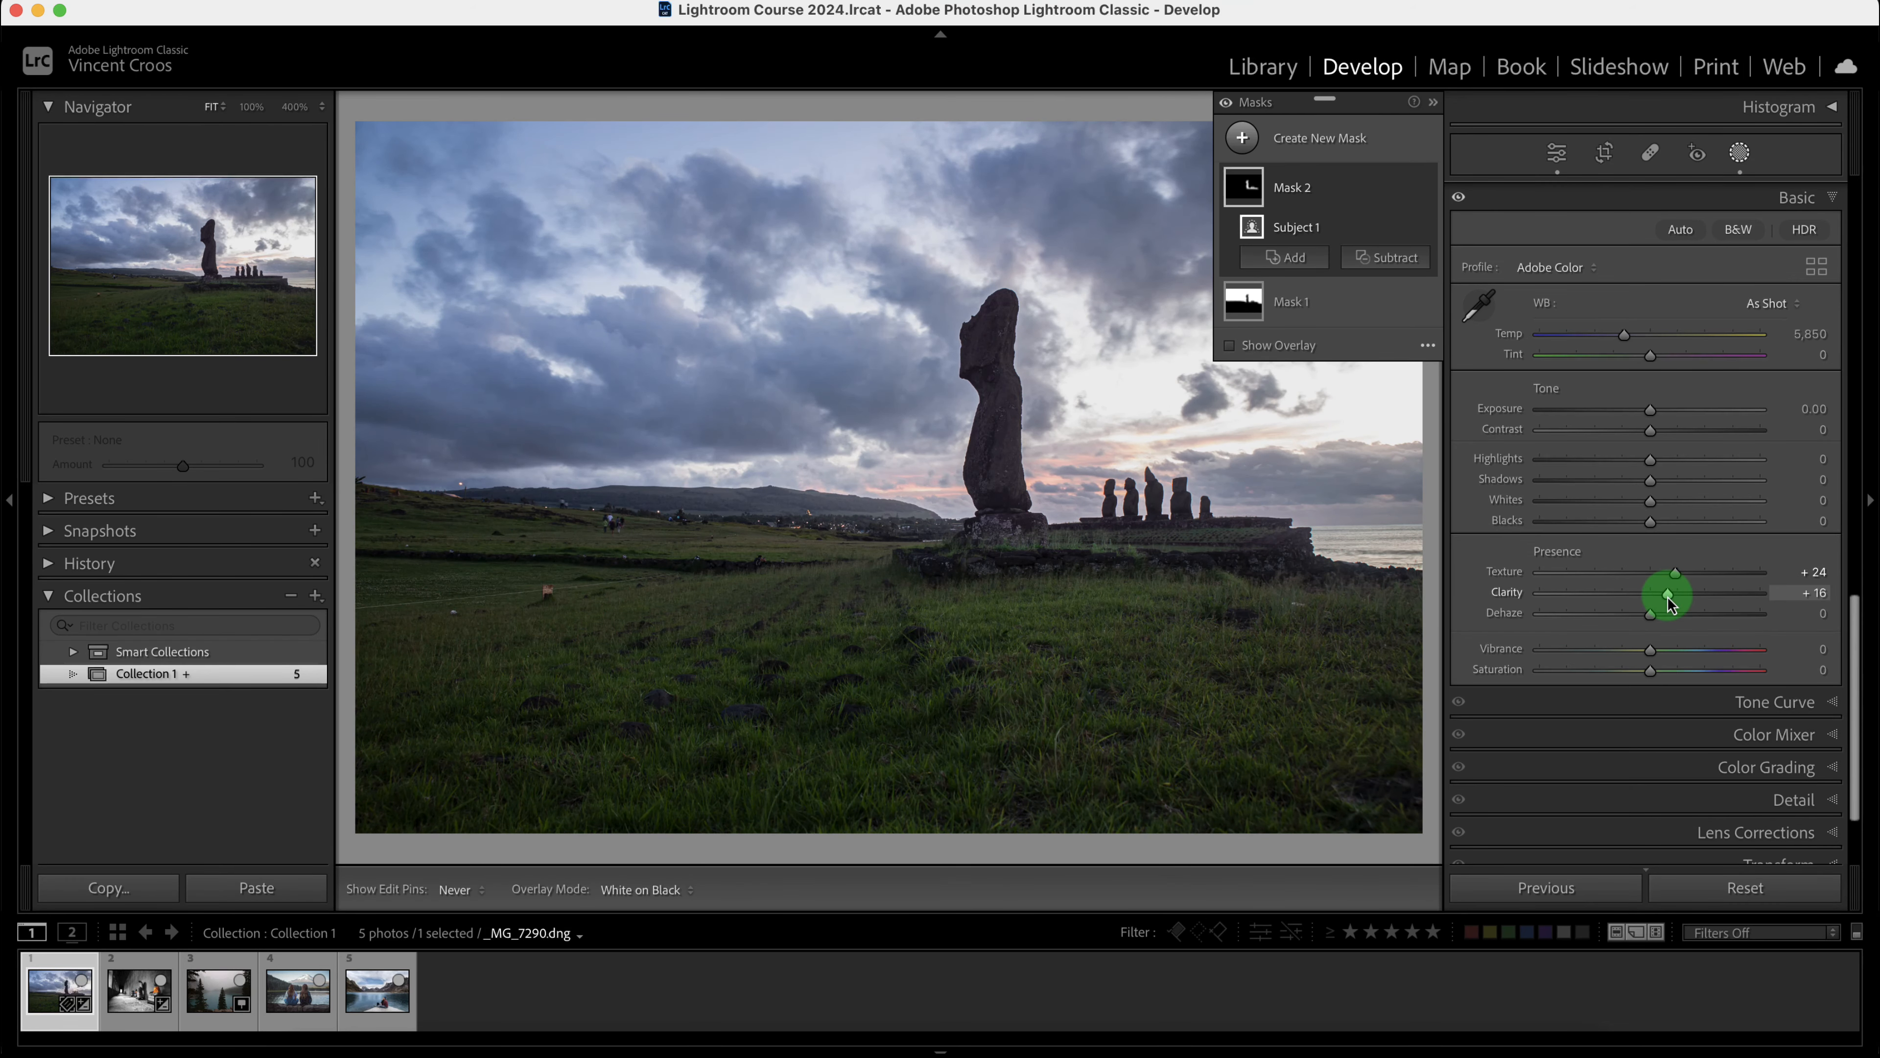
double_click(1669, 600)
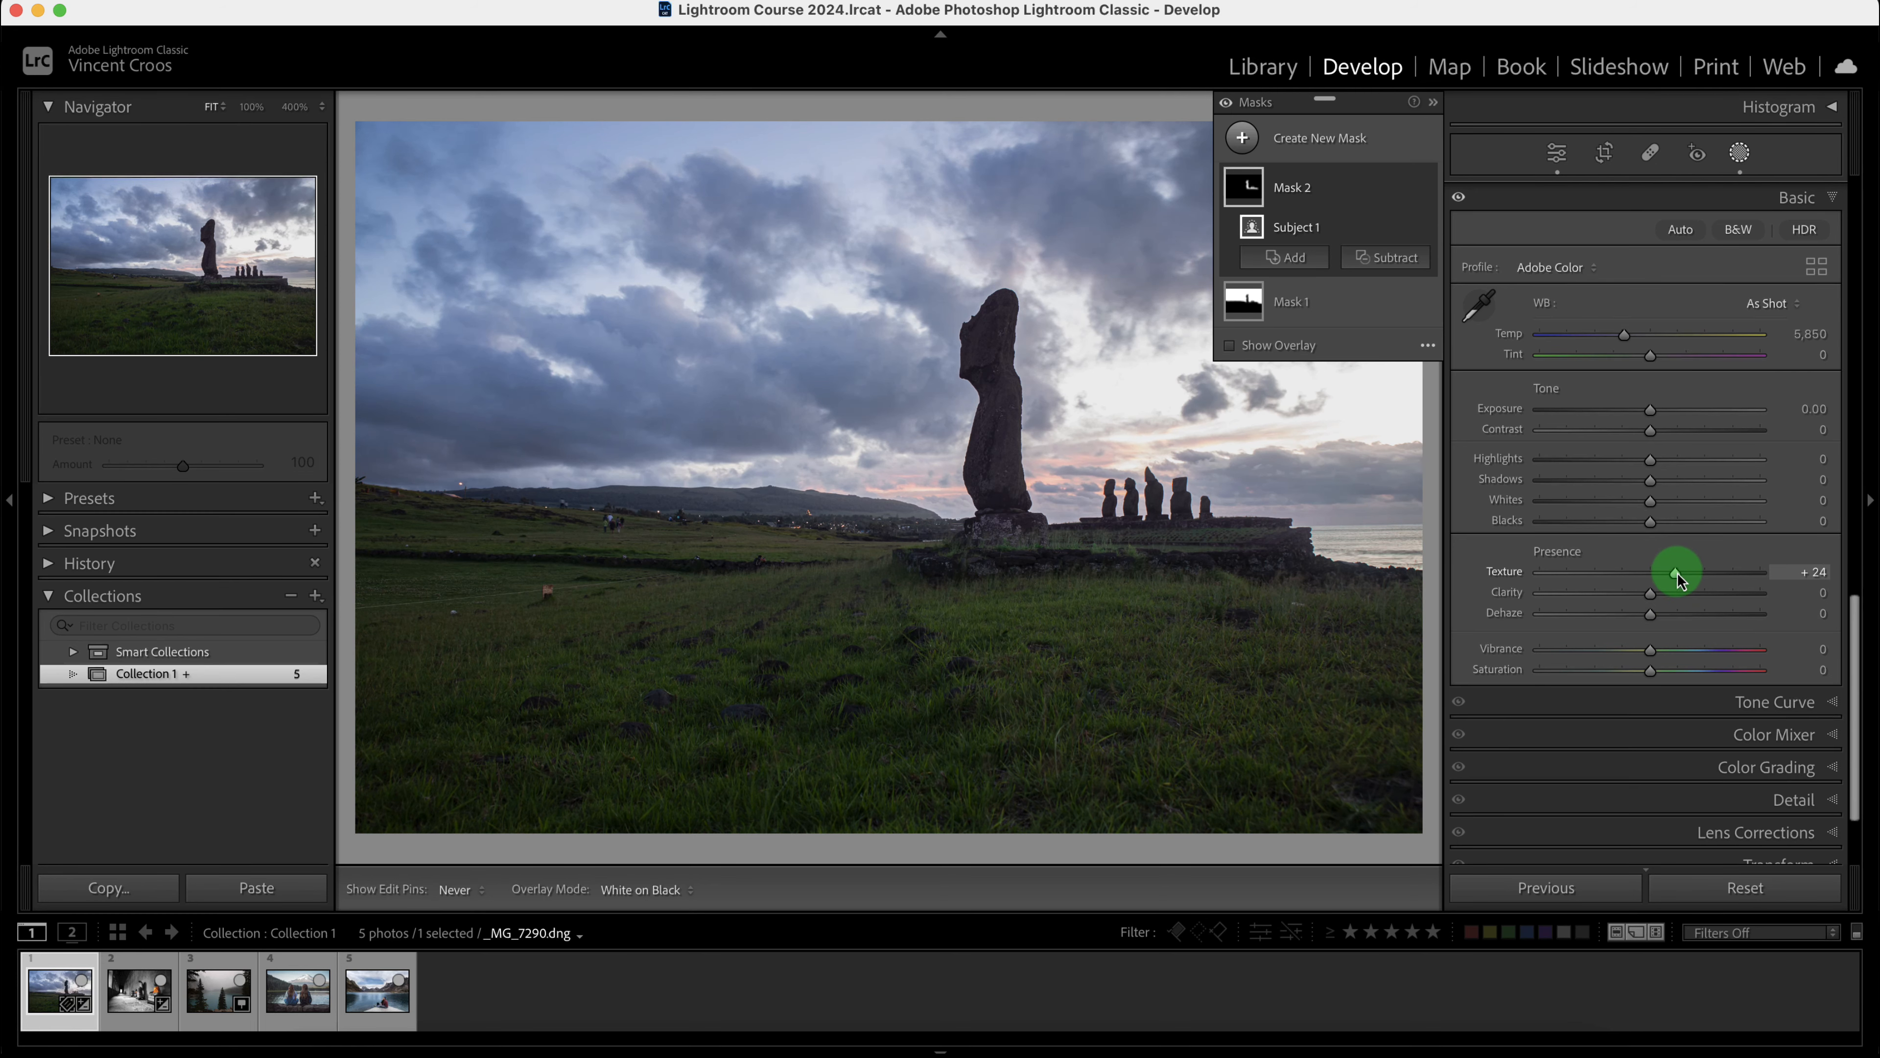
double_click(1678, 575)
drag(1855, 624, 1876, 415)
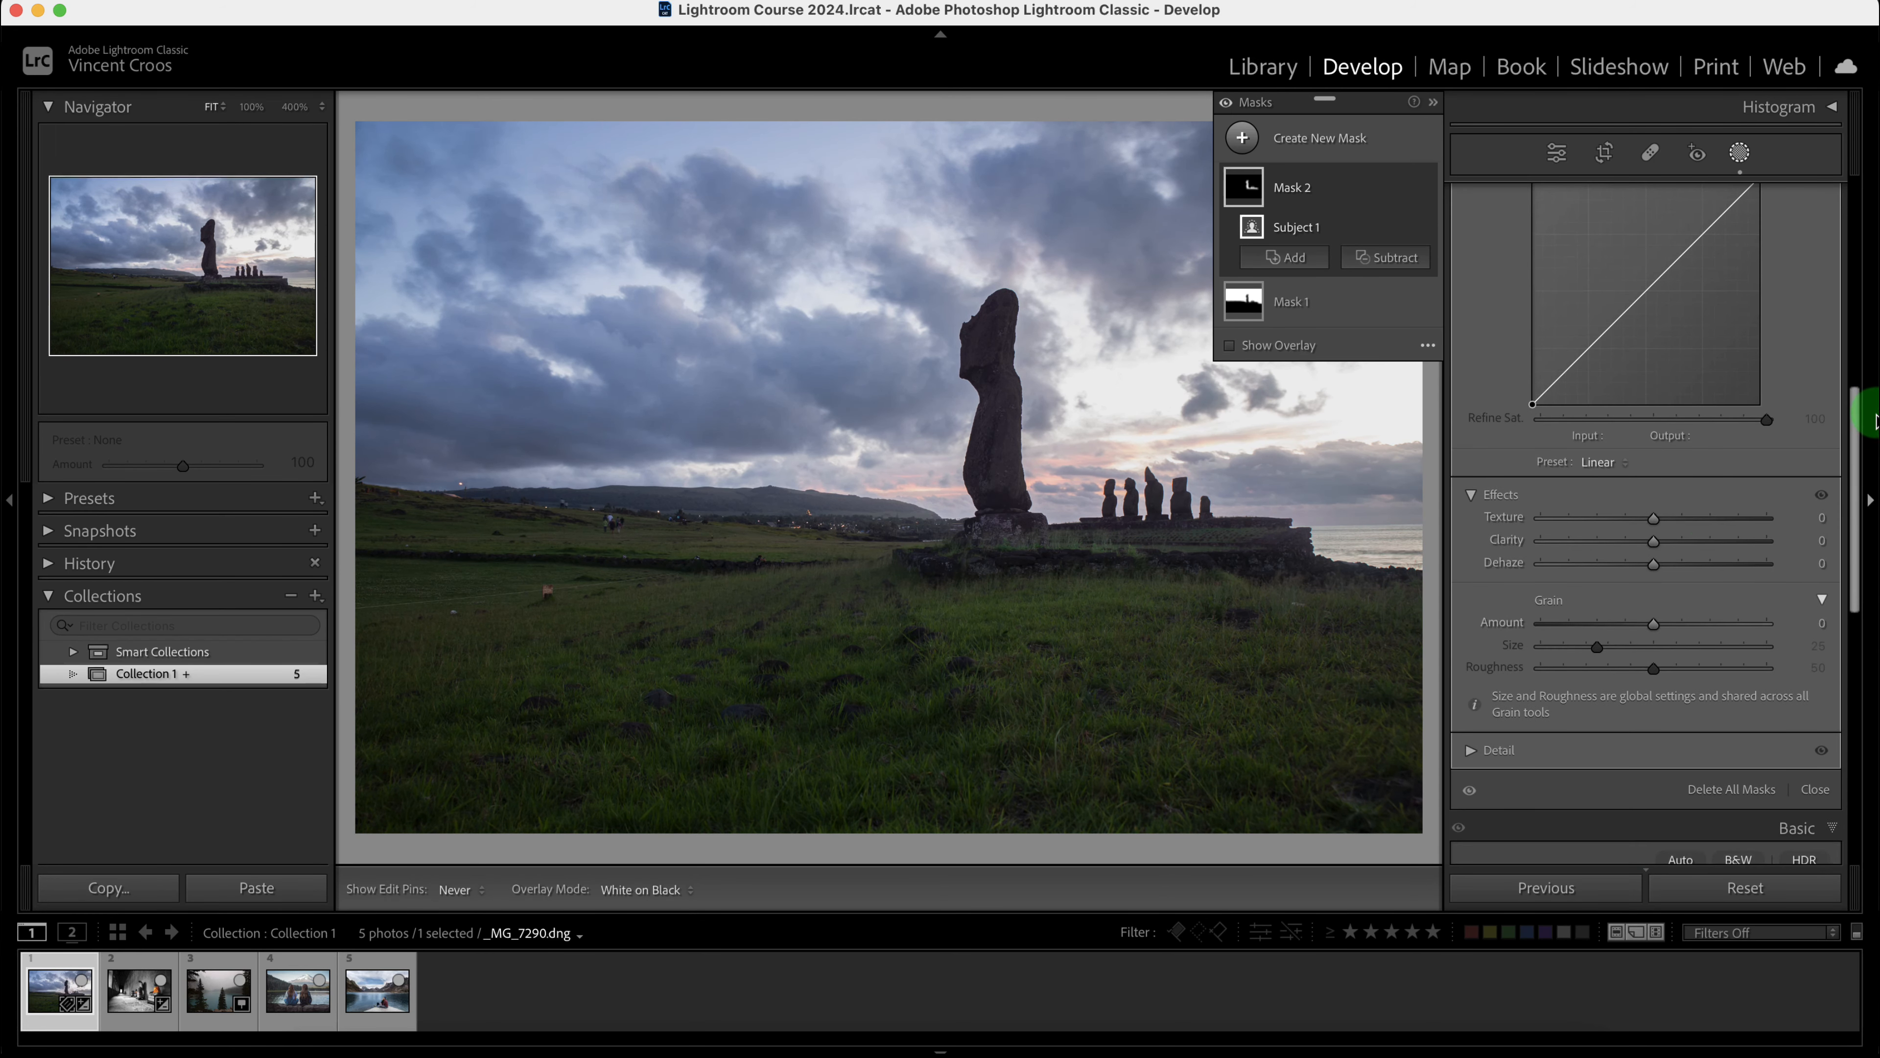
- Set the subject mask's Clarity to 19 and raise its Texture slightly in the mask's own effects
click(1675, 546)
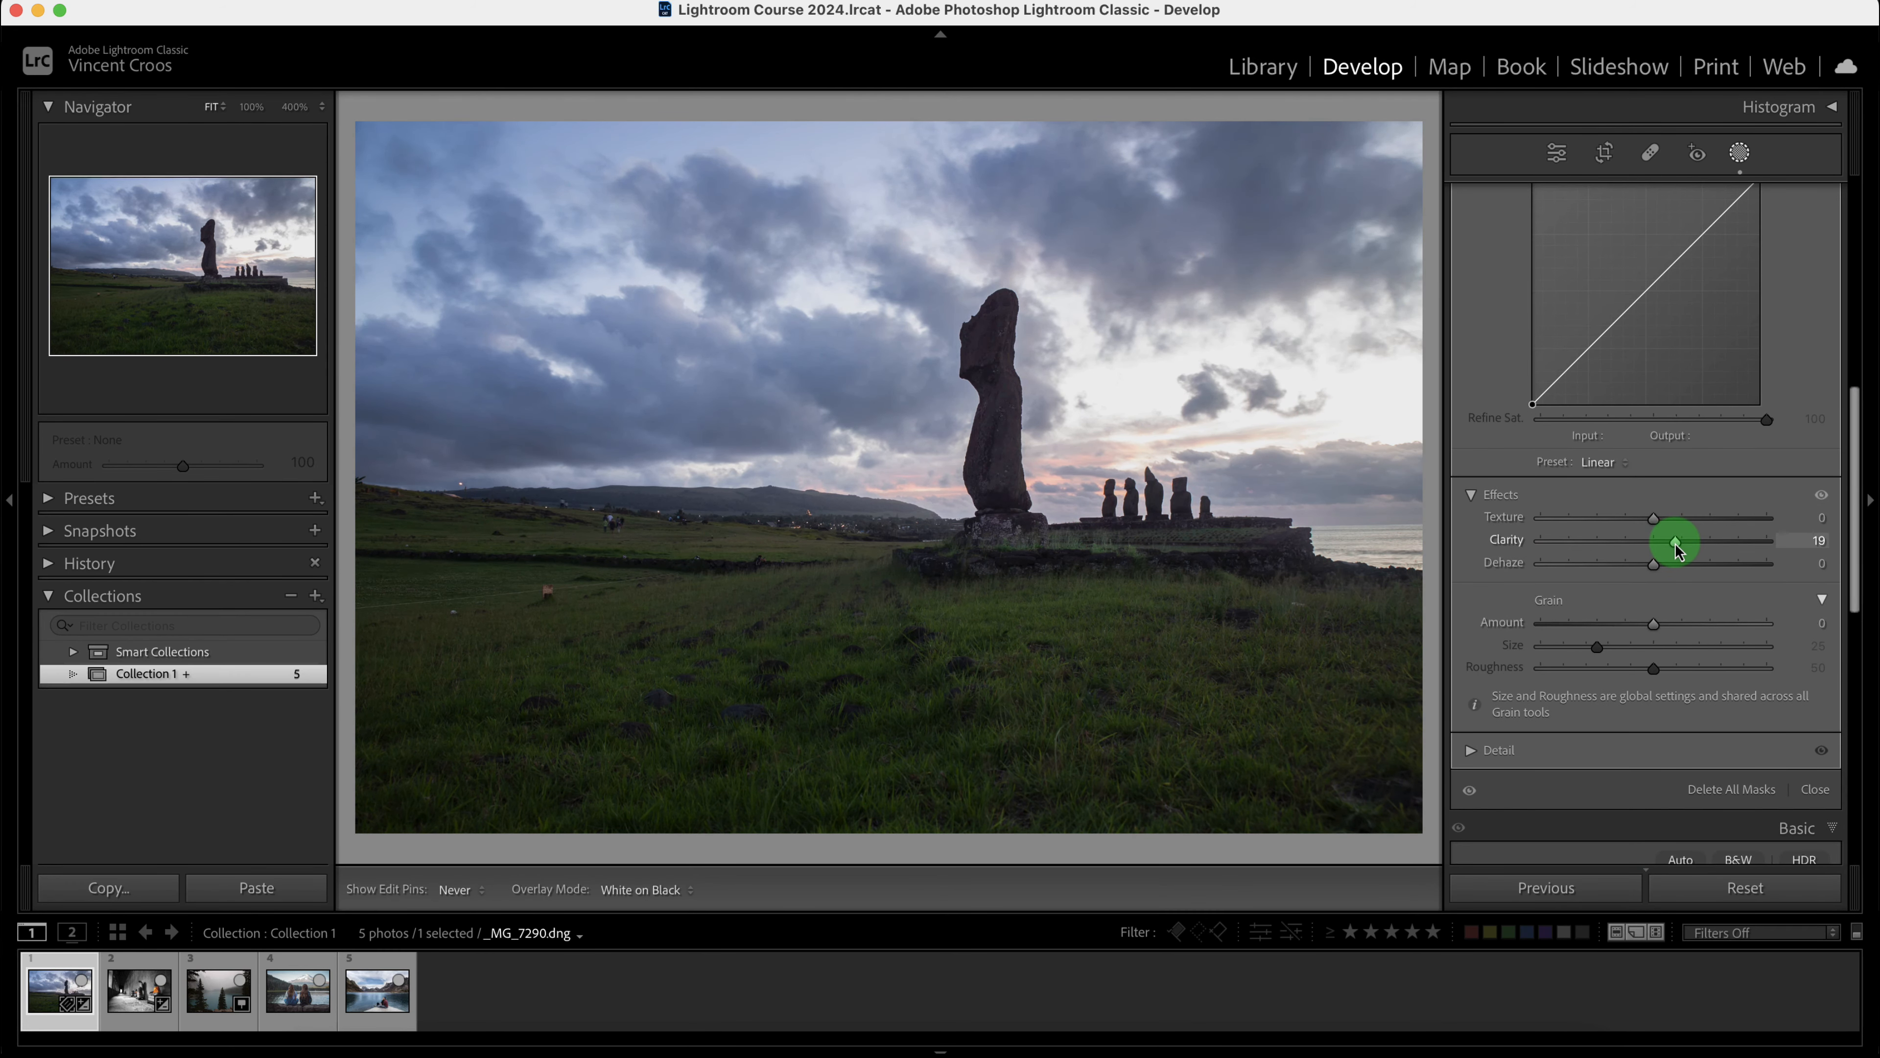
drag(1667, 522, 1678, 520)
drag(1860, 522, 1836, 378)
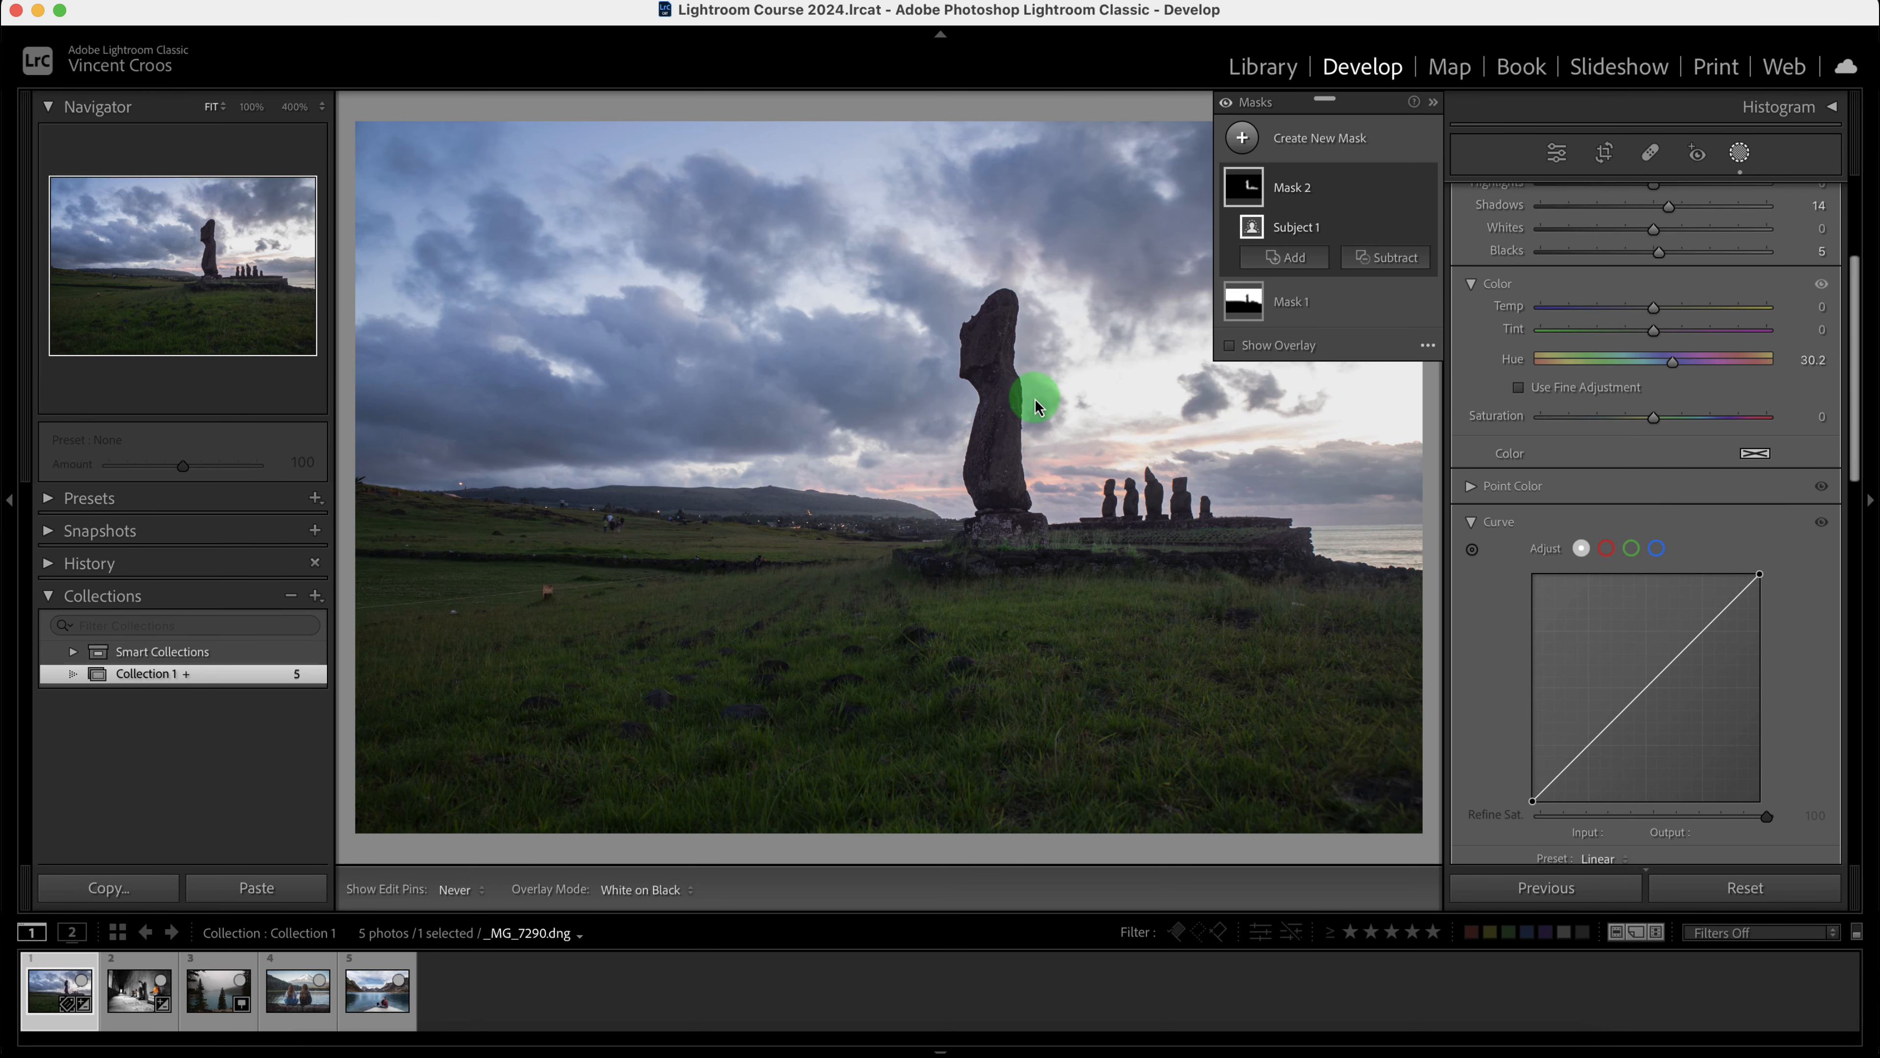
drag(1853, 336, 1814, 218)
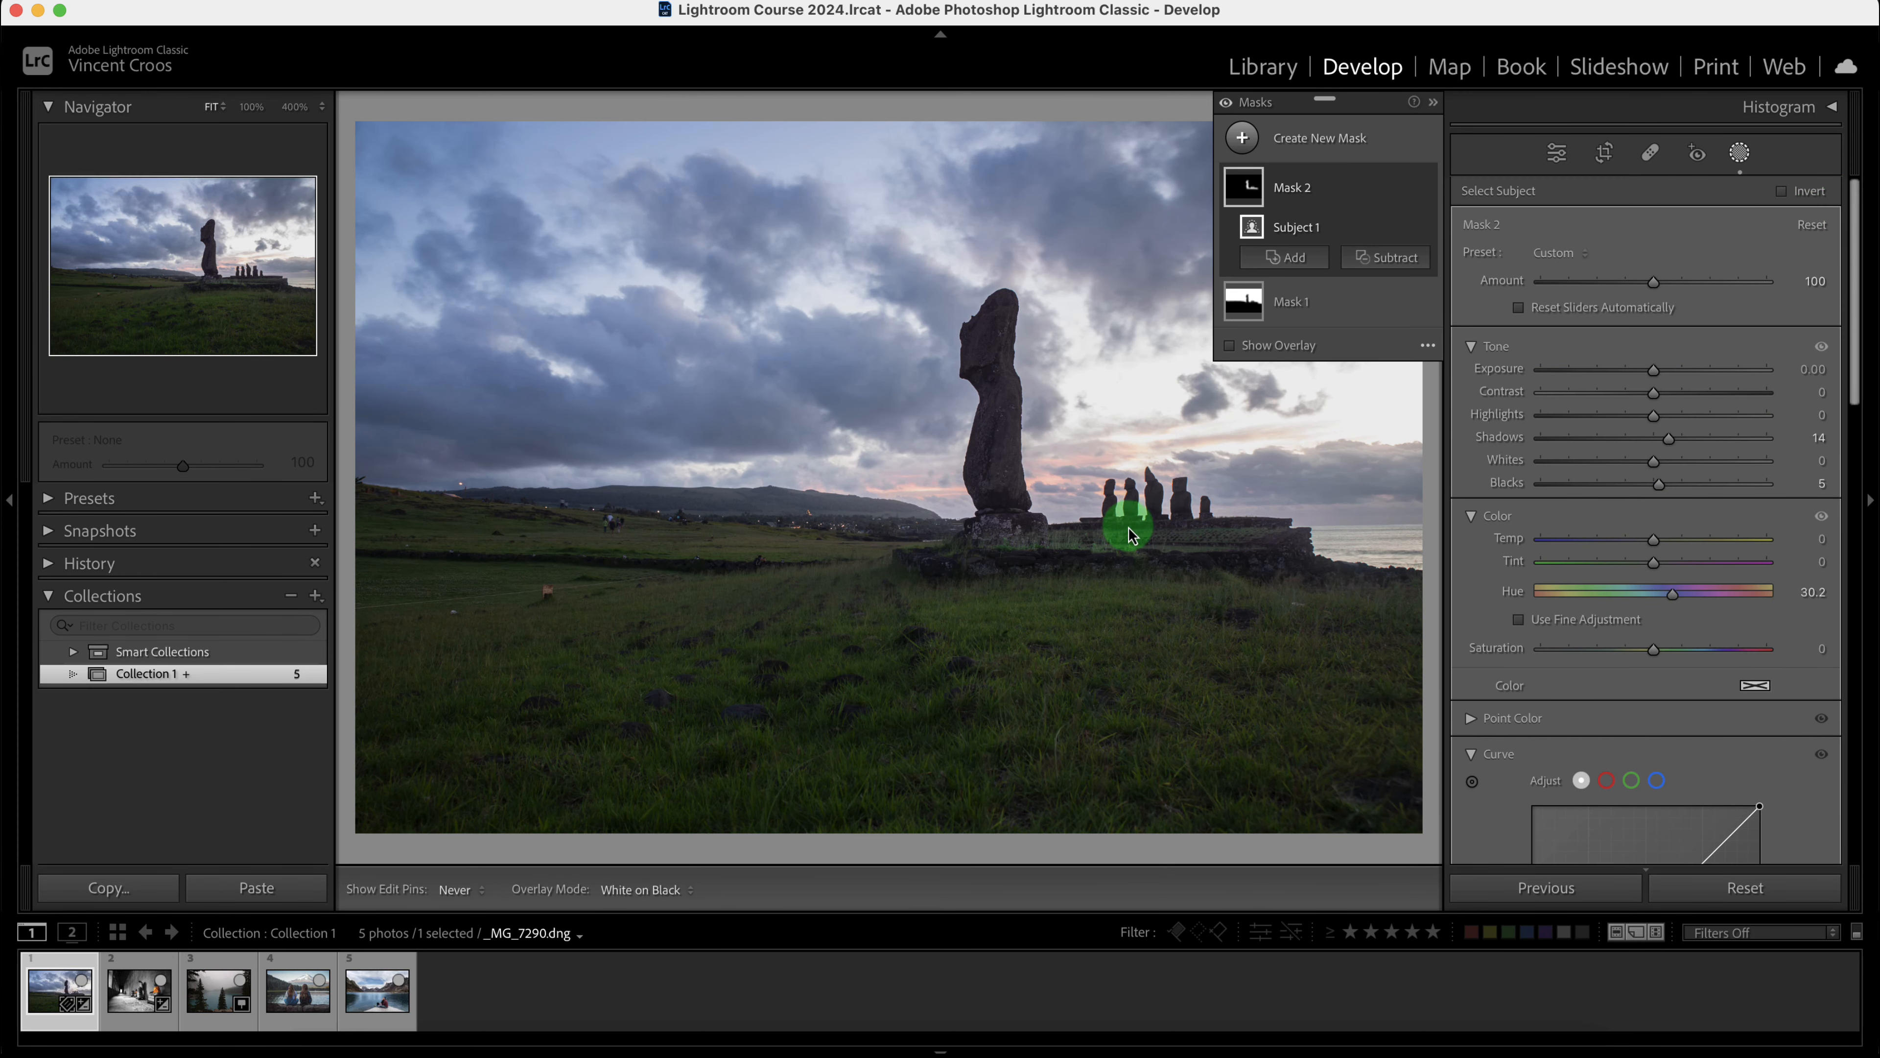
- Reset all edits on the statue photo and open the photo of the two women by the lake
key(super+shift+r)
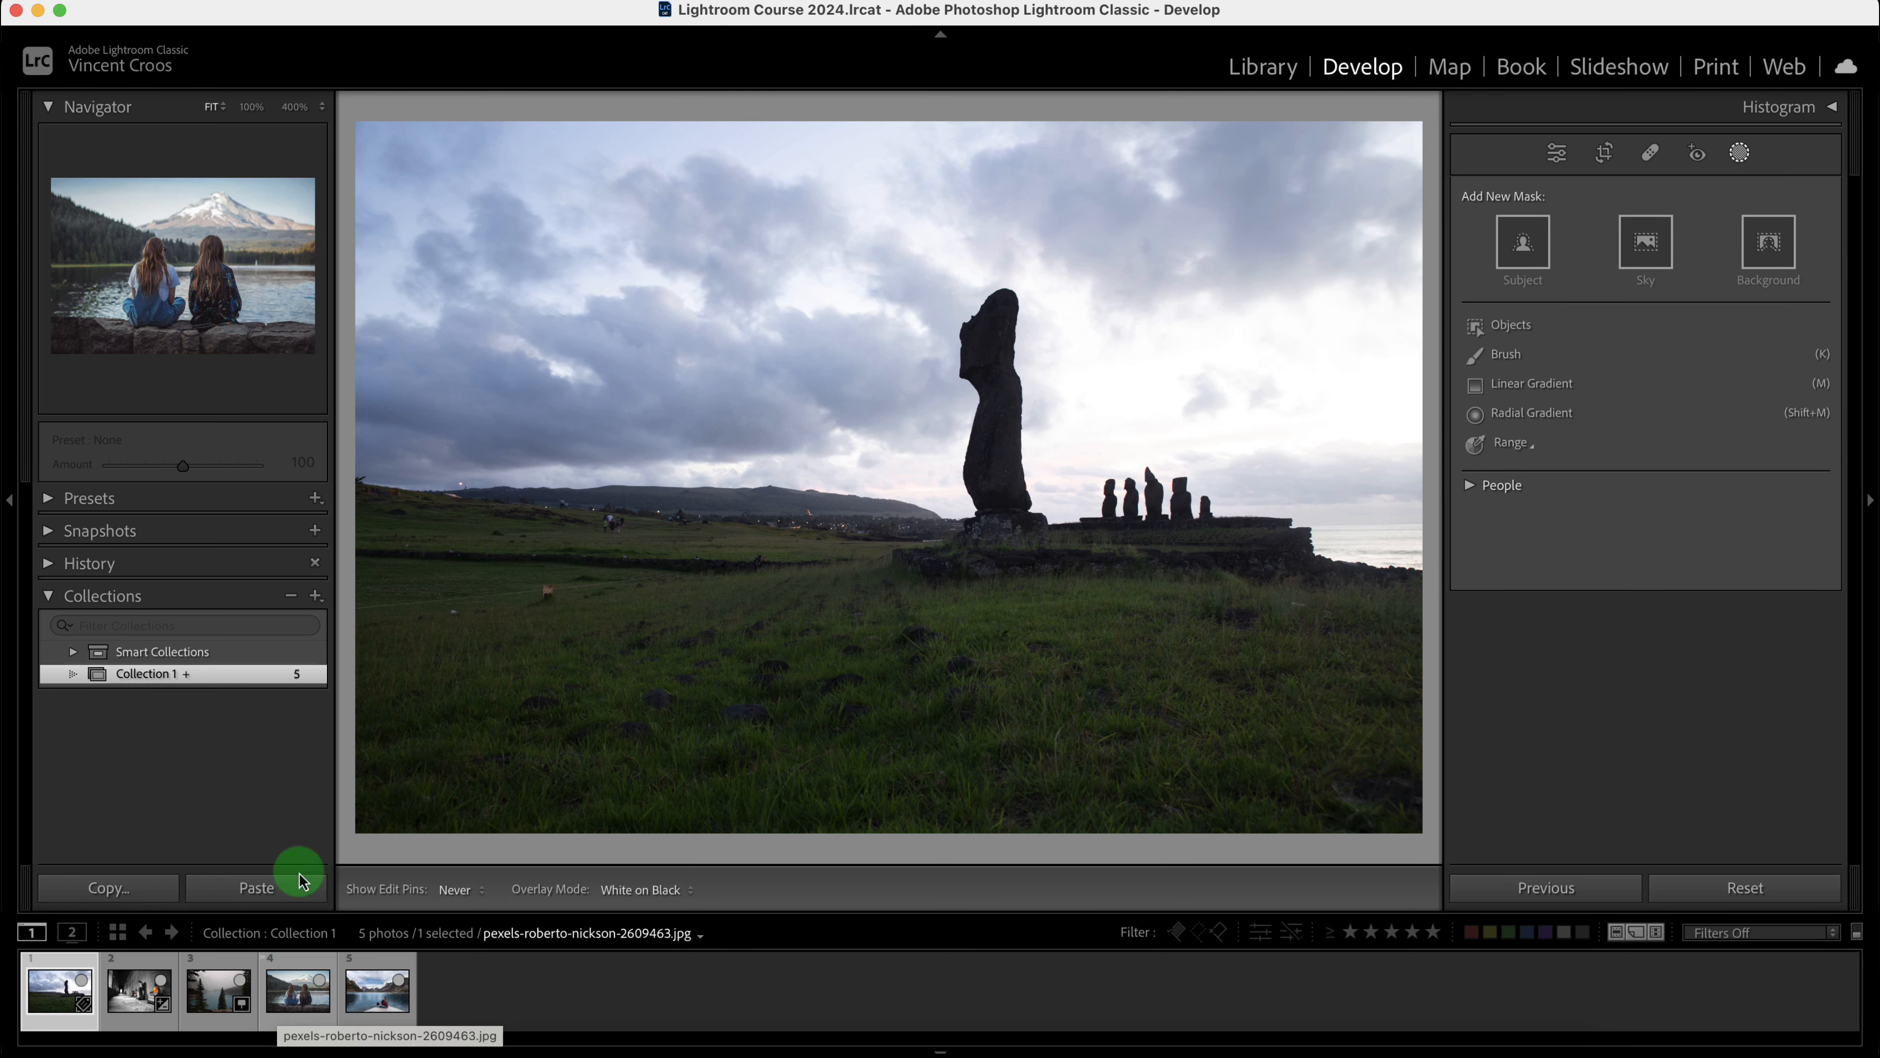
click(298, 996)
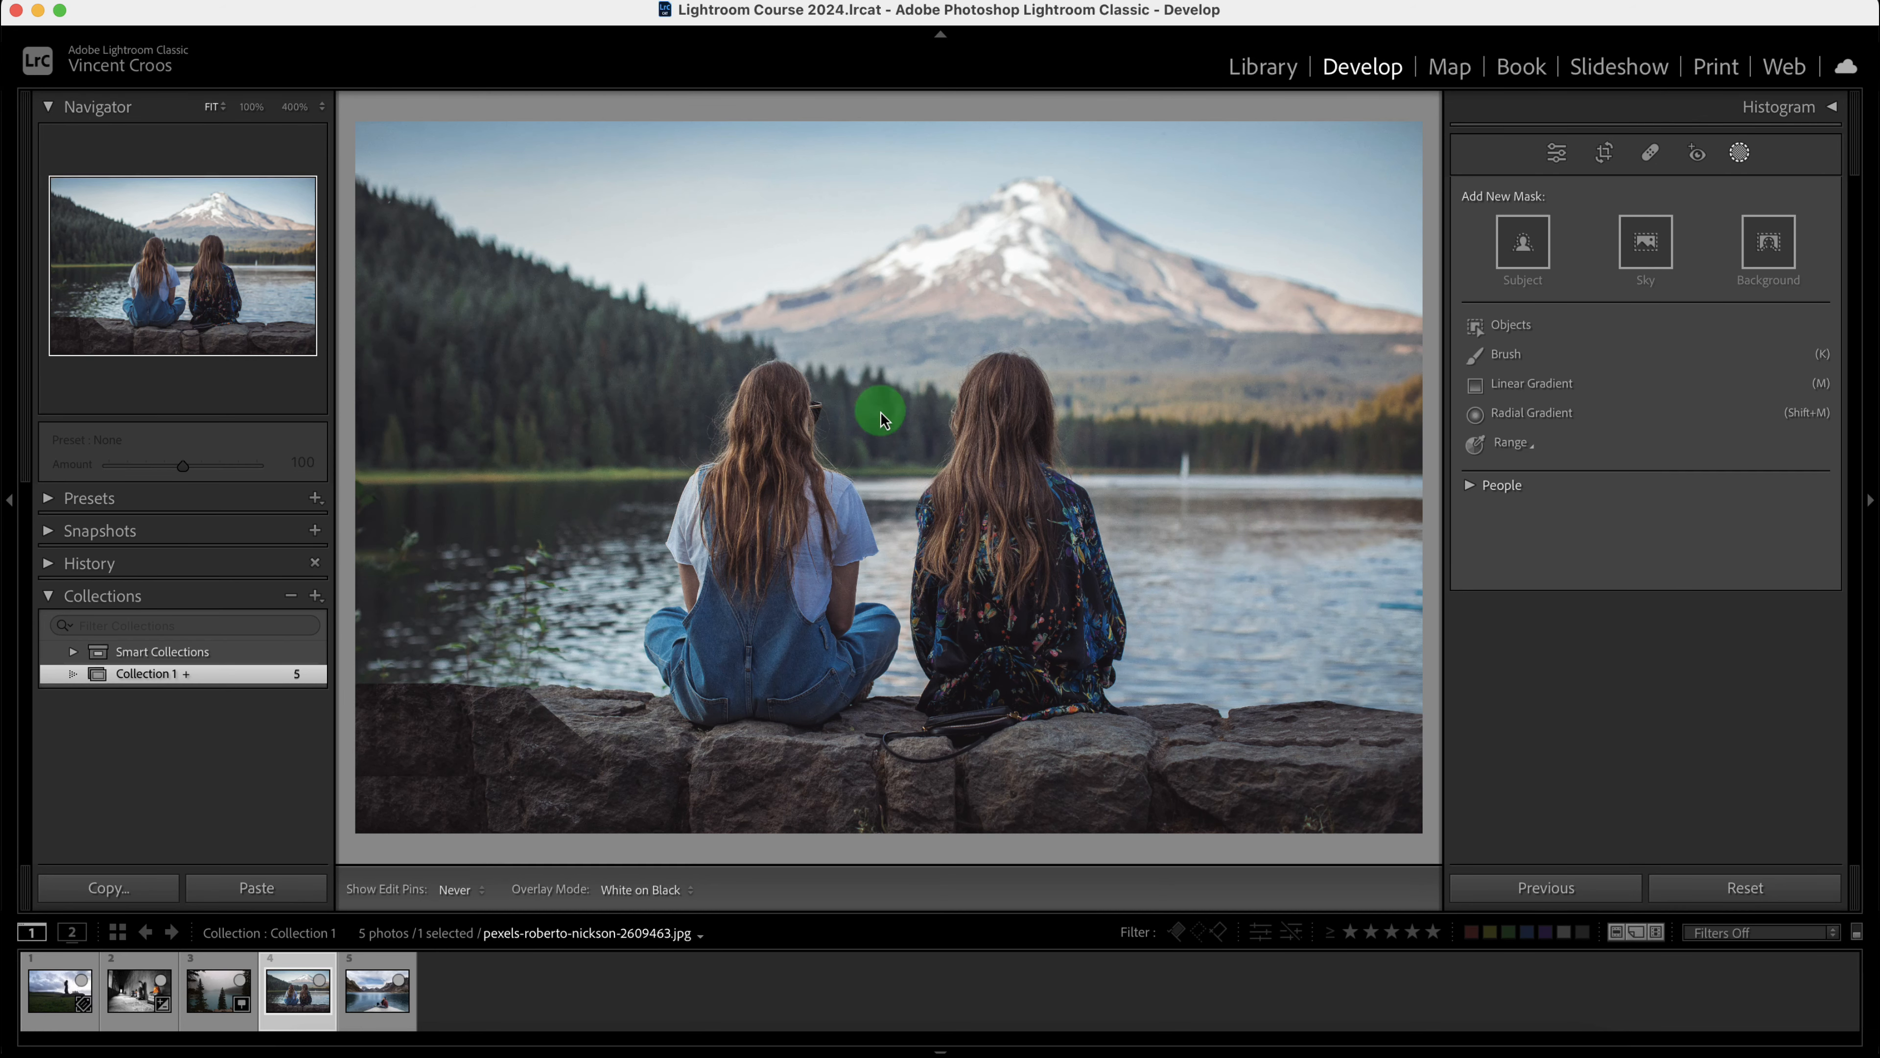
- Mask the two women with Select Subject, reset Blacks to 0, lower Exposure to -0.78, and delete the mask
click(1518, 244)
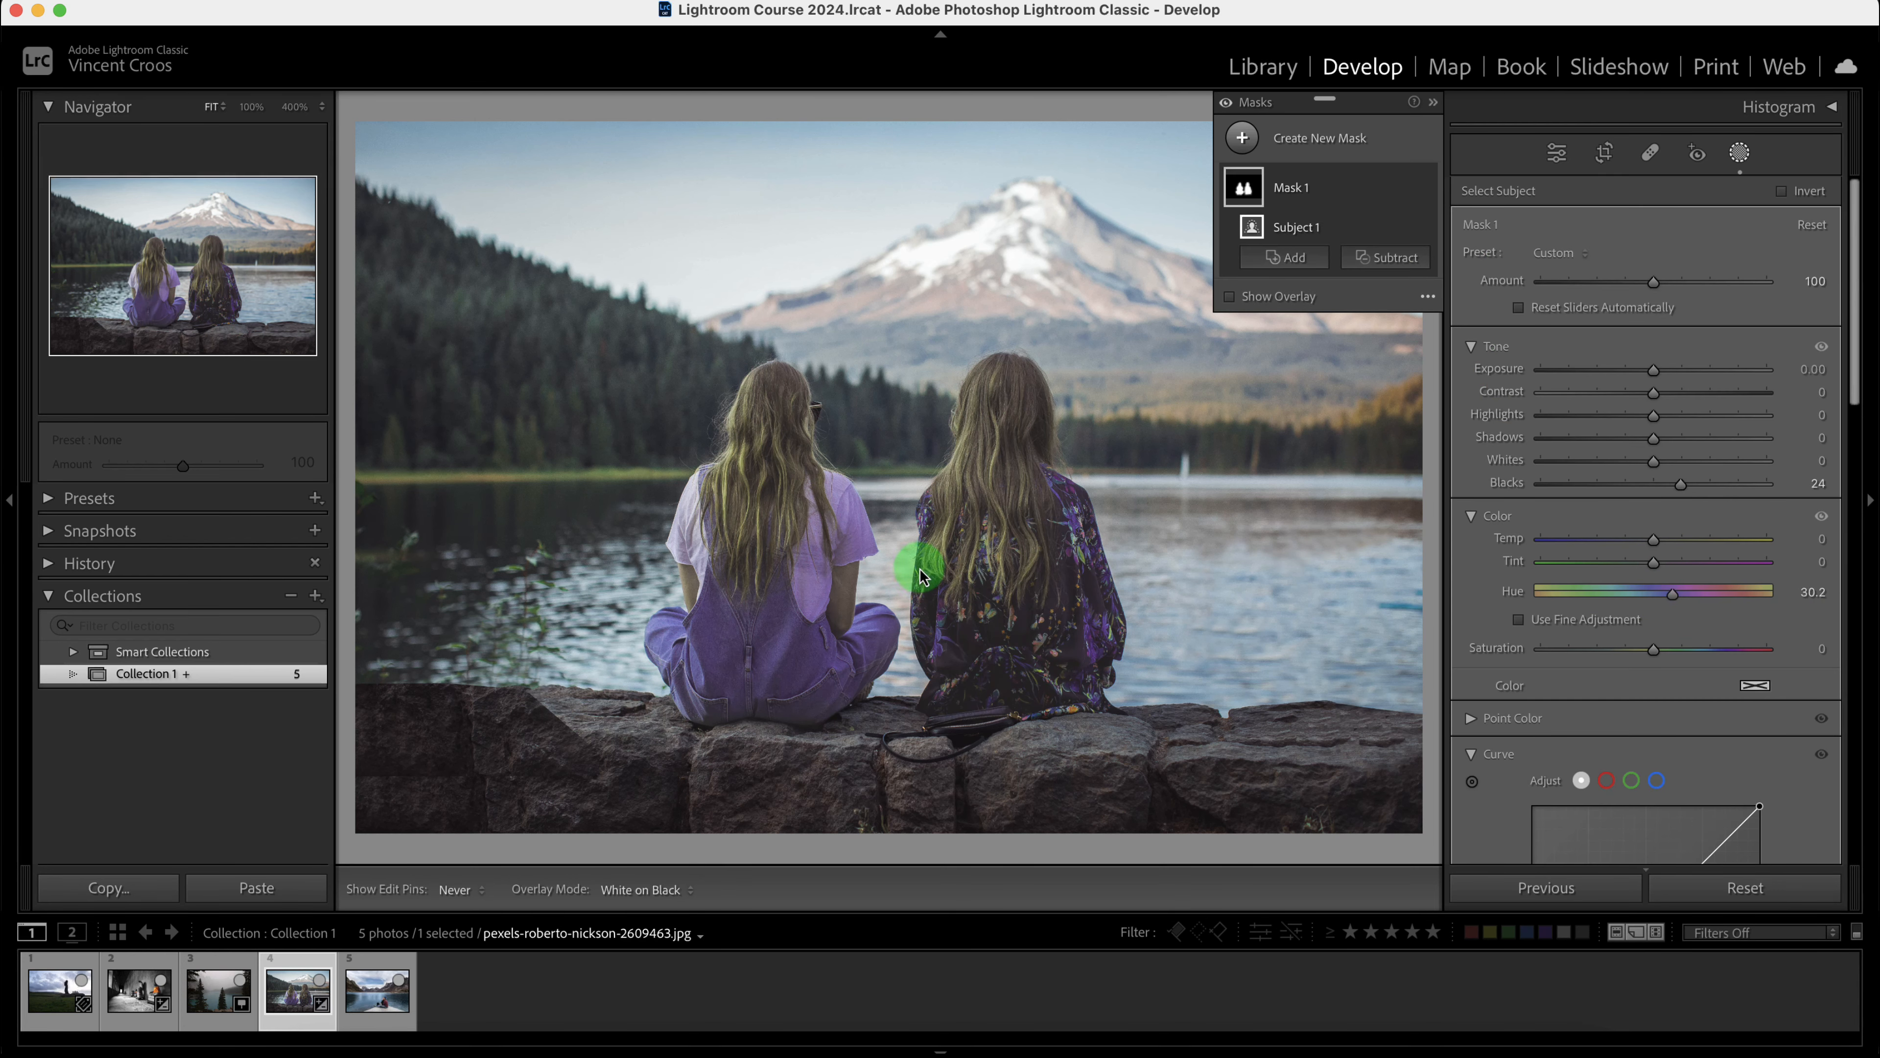
key(o)
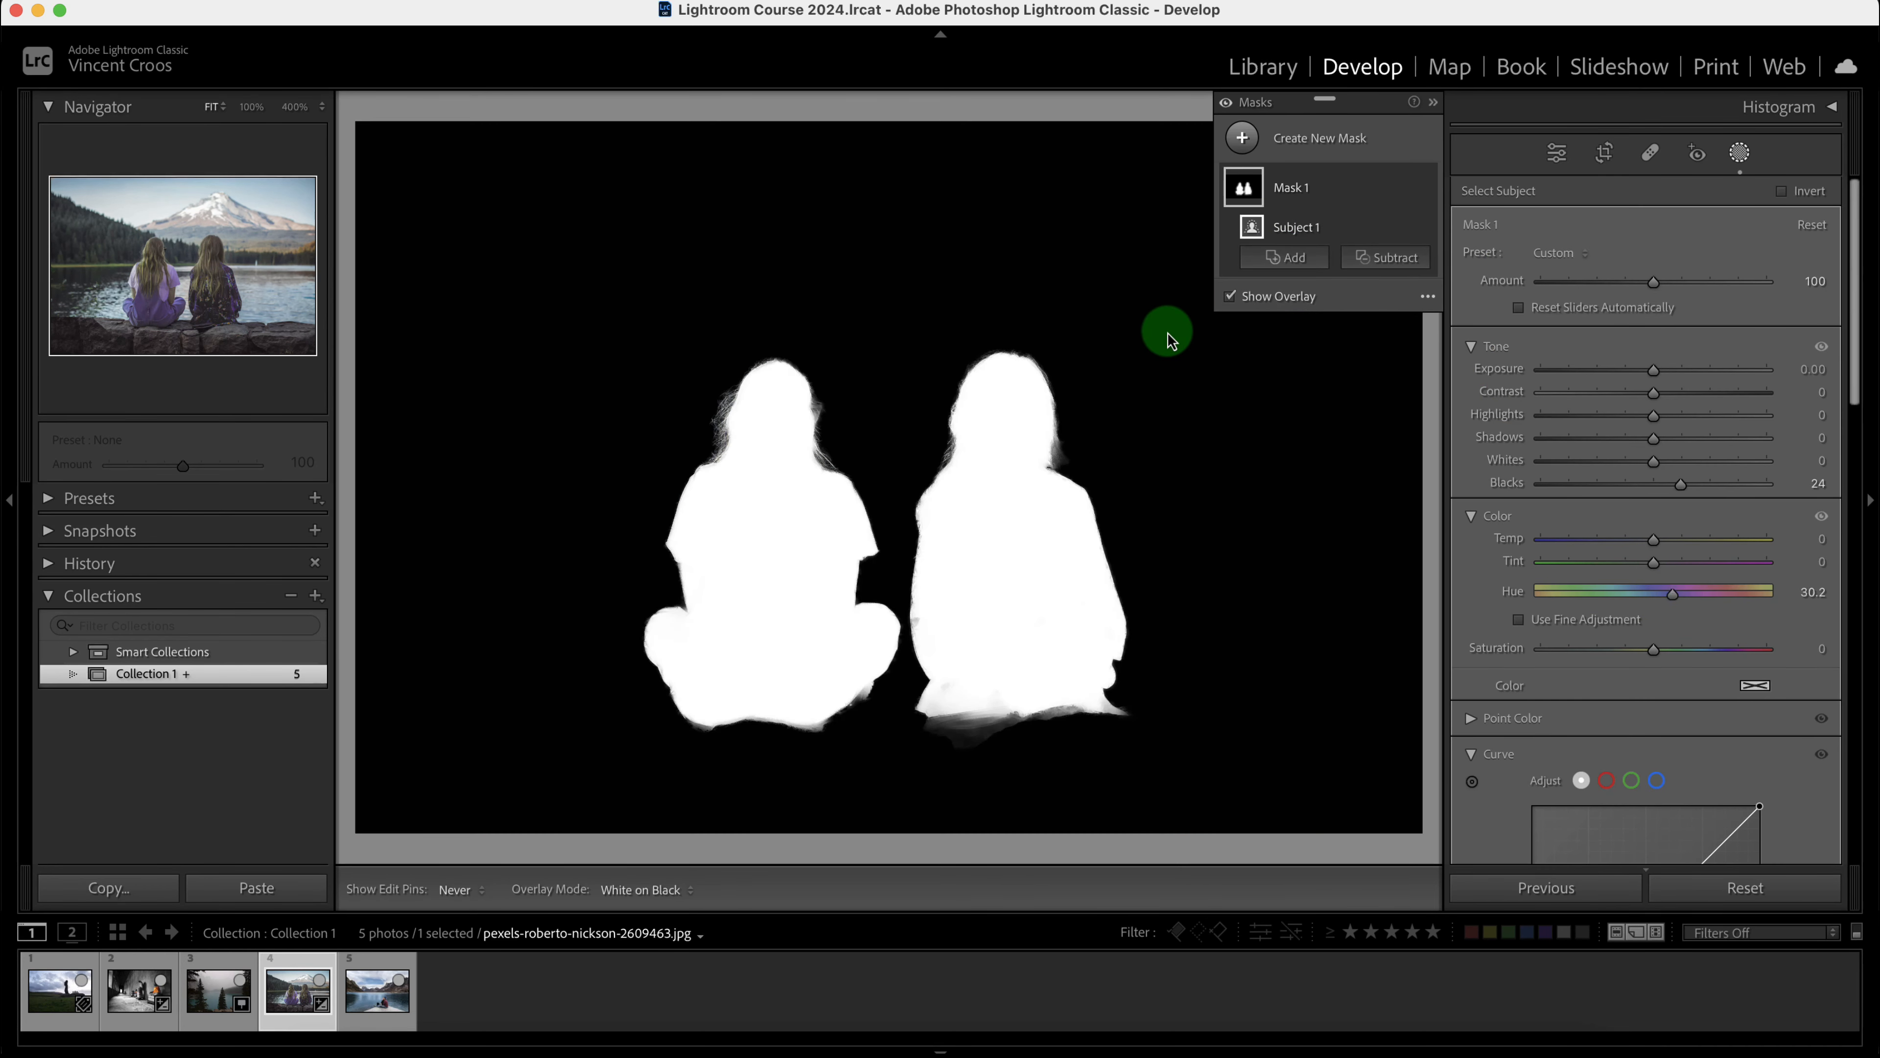
drag(1678, 483, 1656, 495)
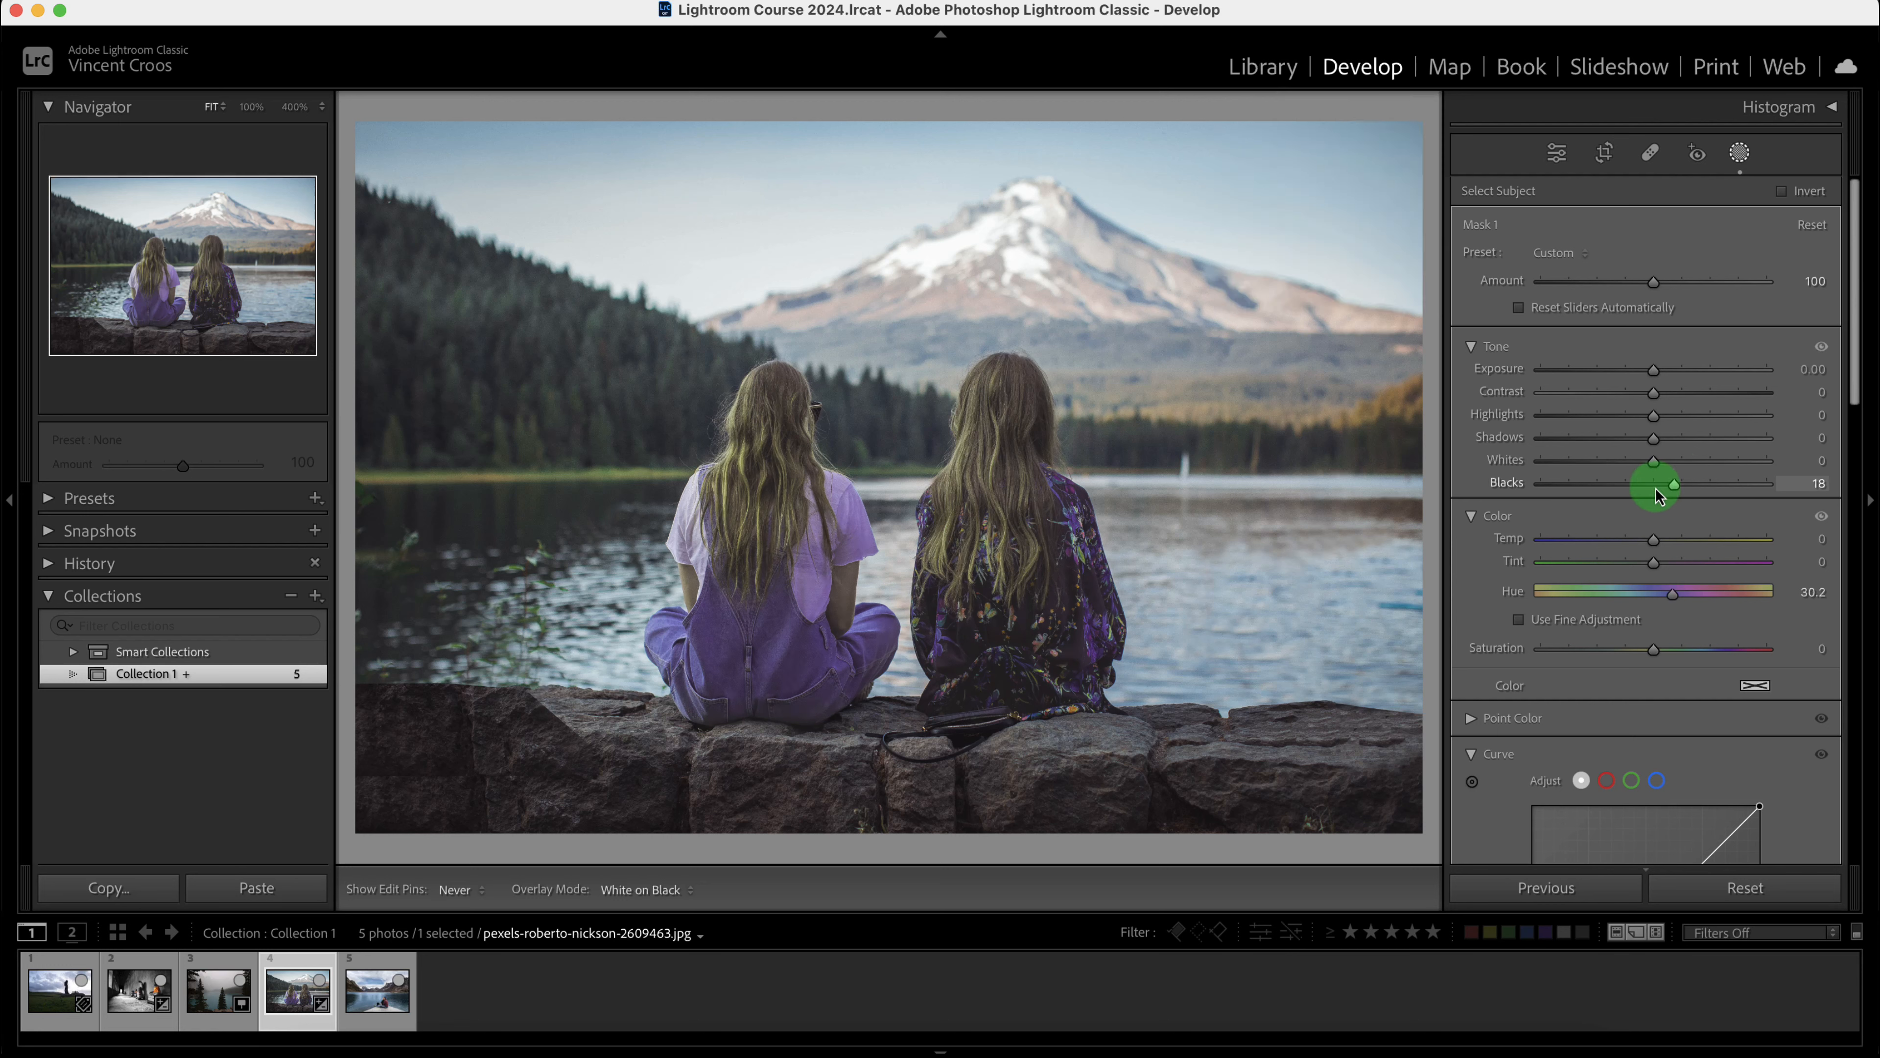
double_click(1656, 490)
mouse_move(1654, 370)
mouse_down()
mouse_move(1694, 377)
mouse_move(1636, 378)
mouse_up()
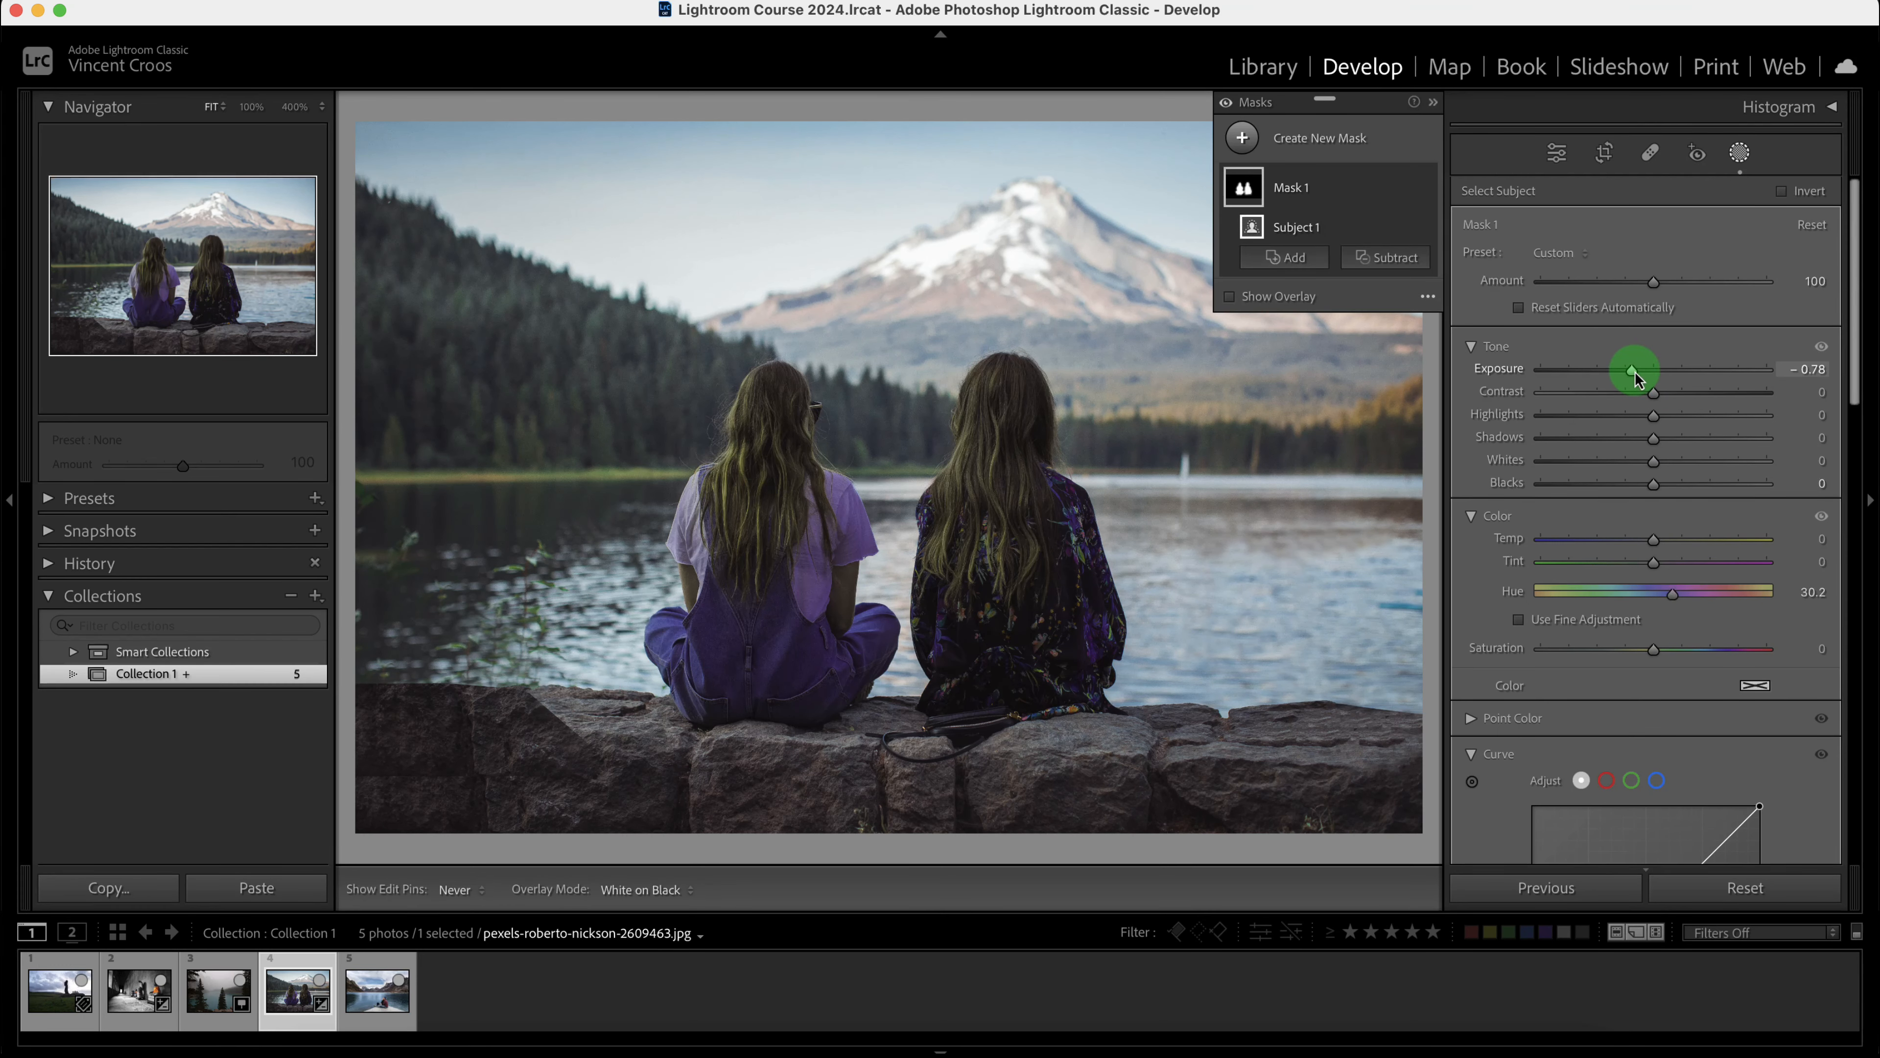
key(Delete)
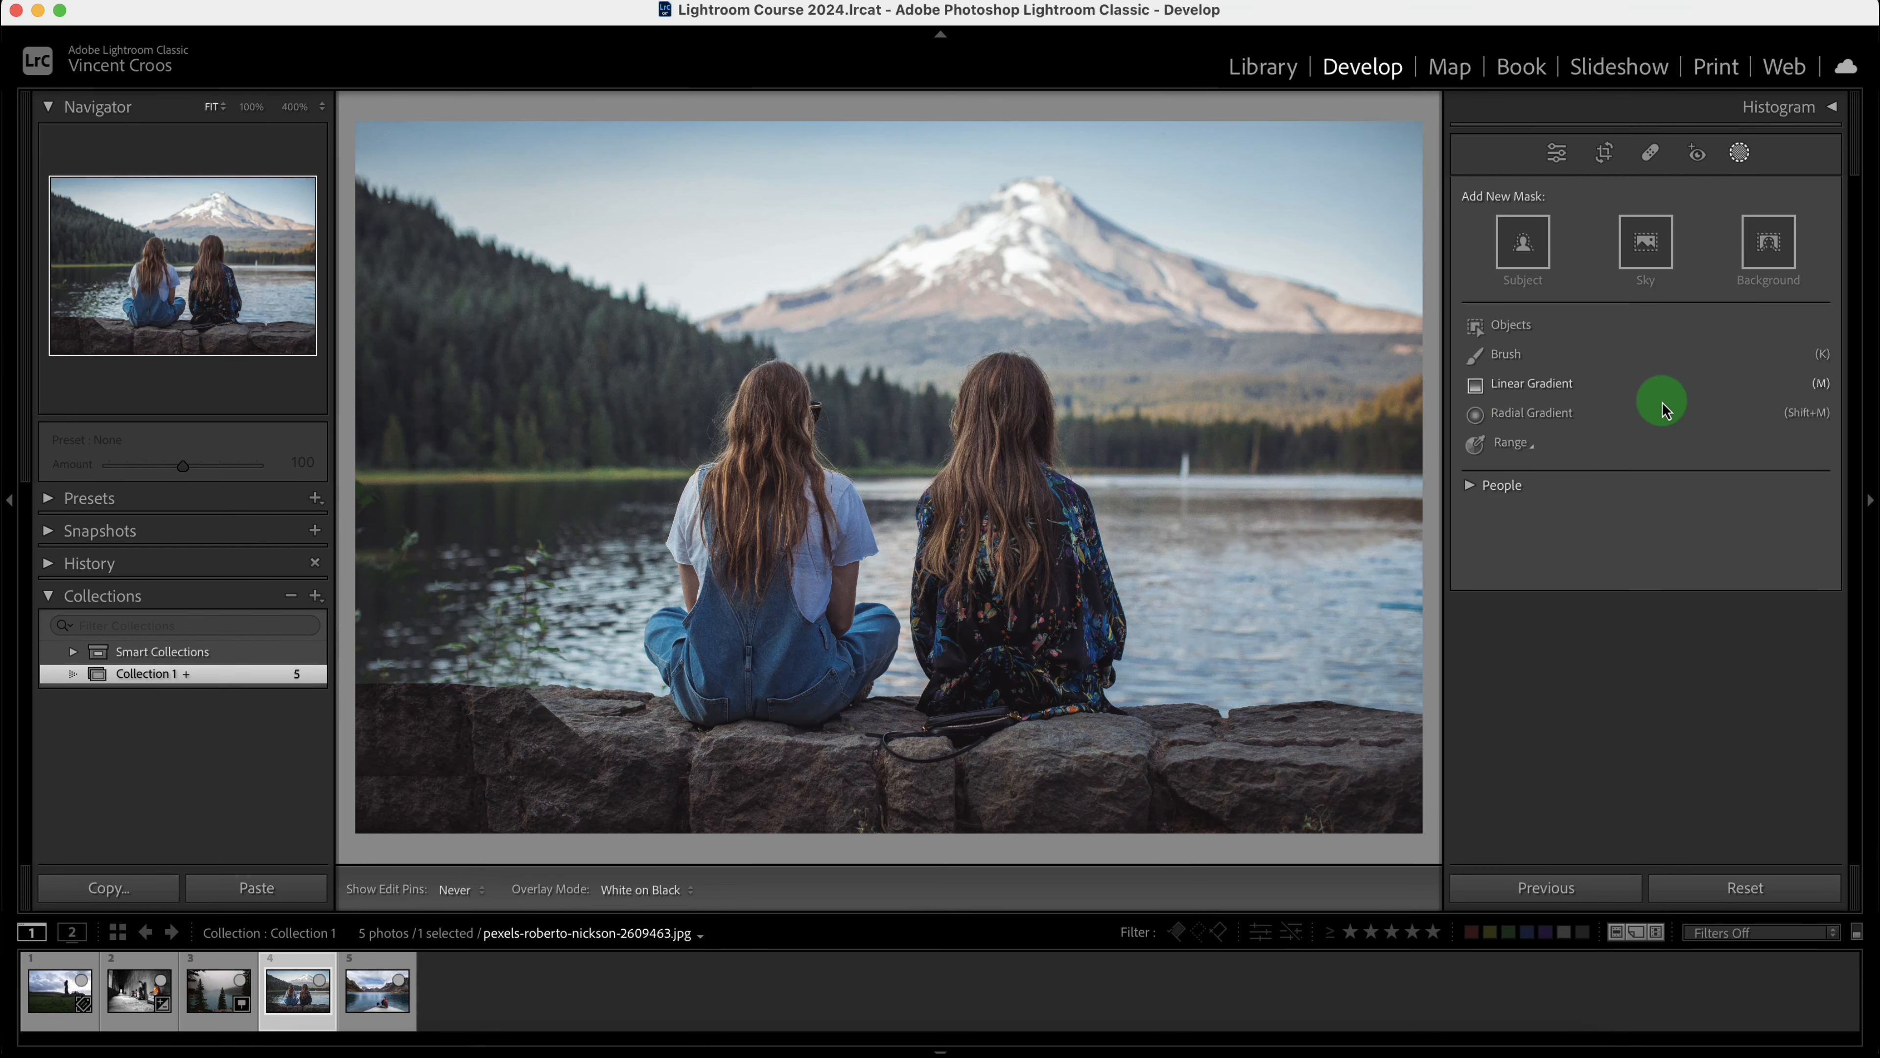
- Create a Select Background mask around the two women, set its Exposure to 0.41 and leave masking
click(1771, 248)
mouse_move(1248, 194)
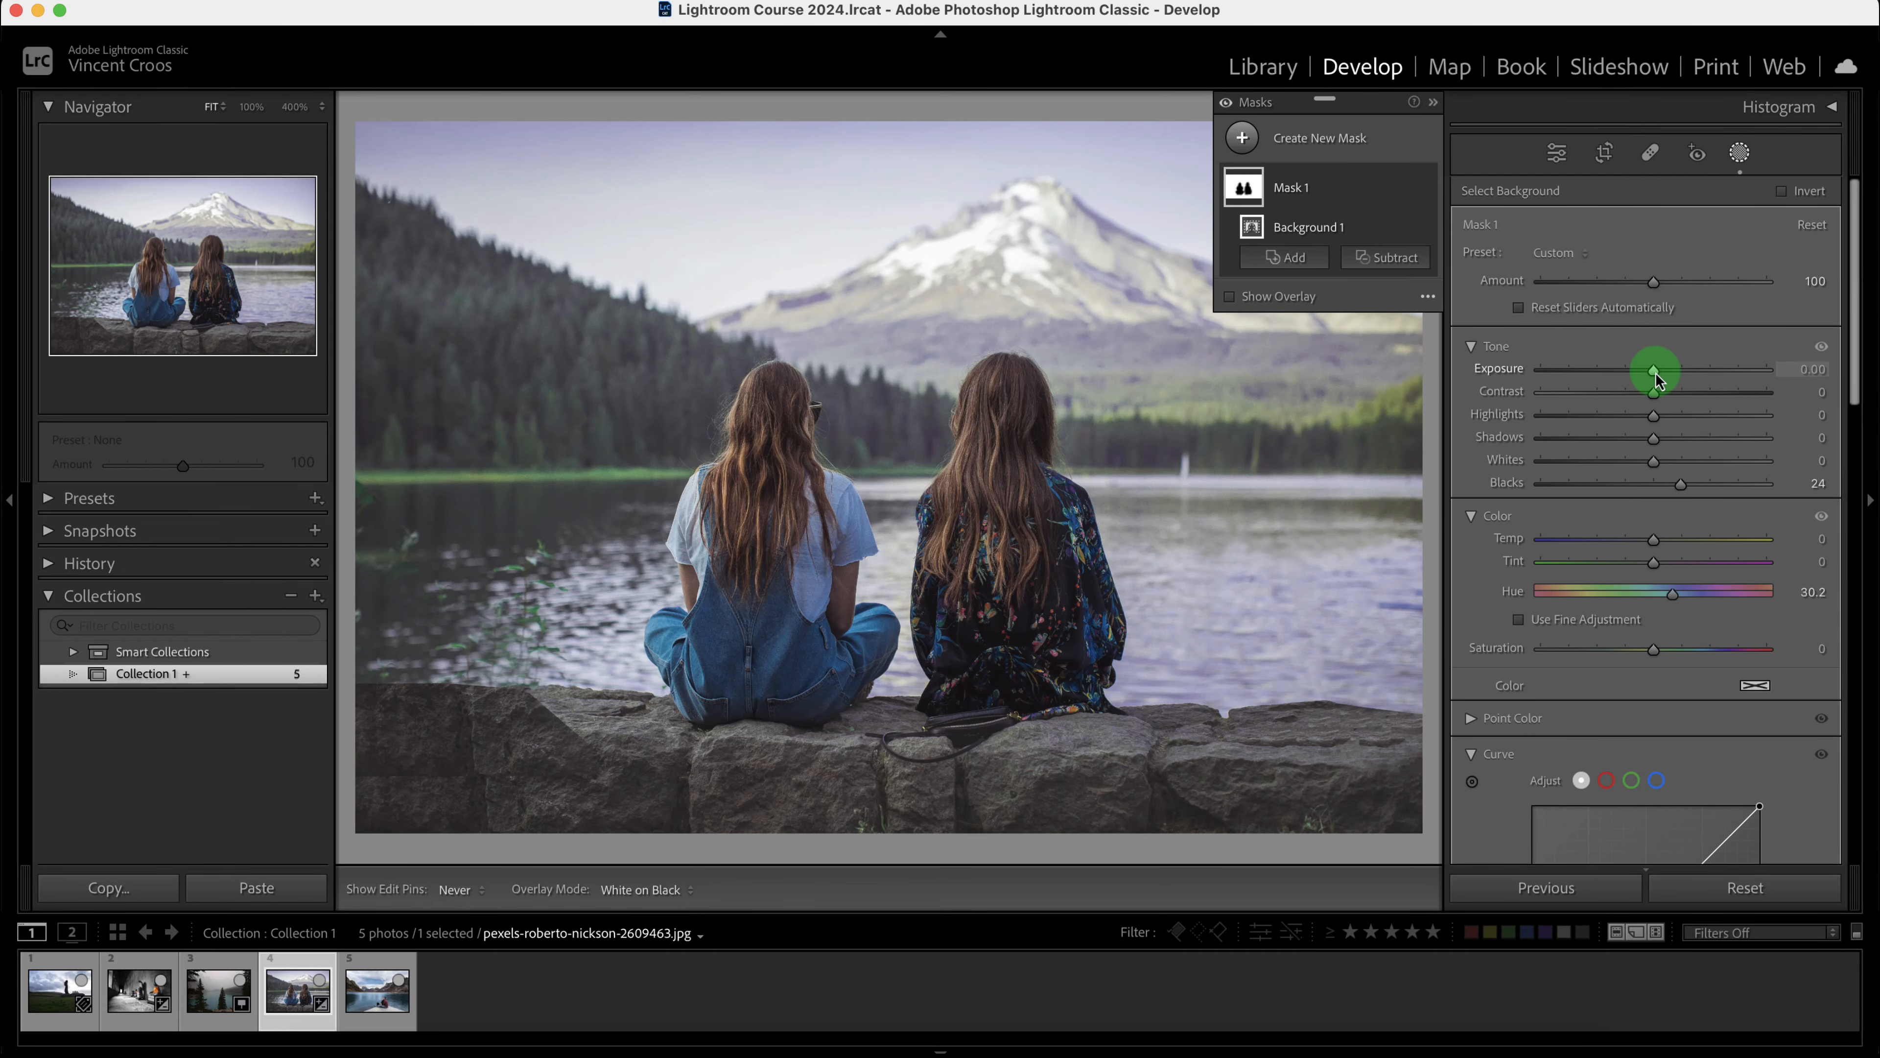
mouse_move(1651, 369)
mouse_down()
mouse_move(1597, 379)
mouse_move(1715, 385)
mouse_move(1666, 374)
mouse_up()
click(1739, 152)
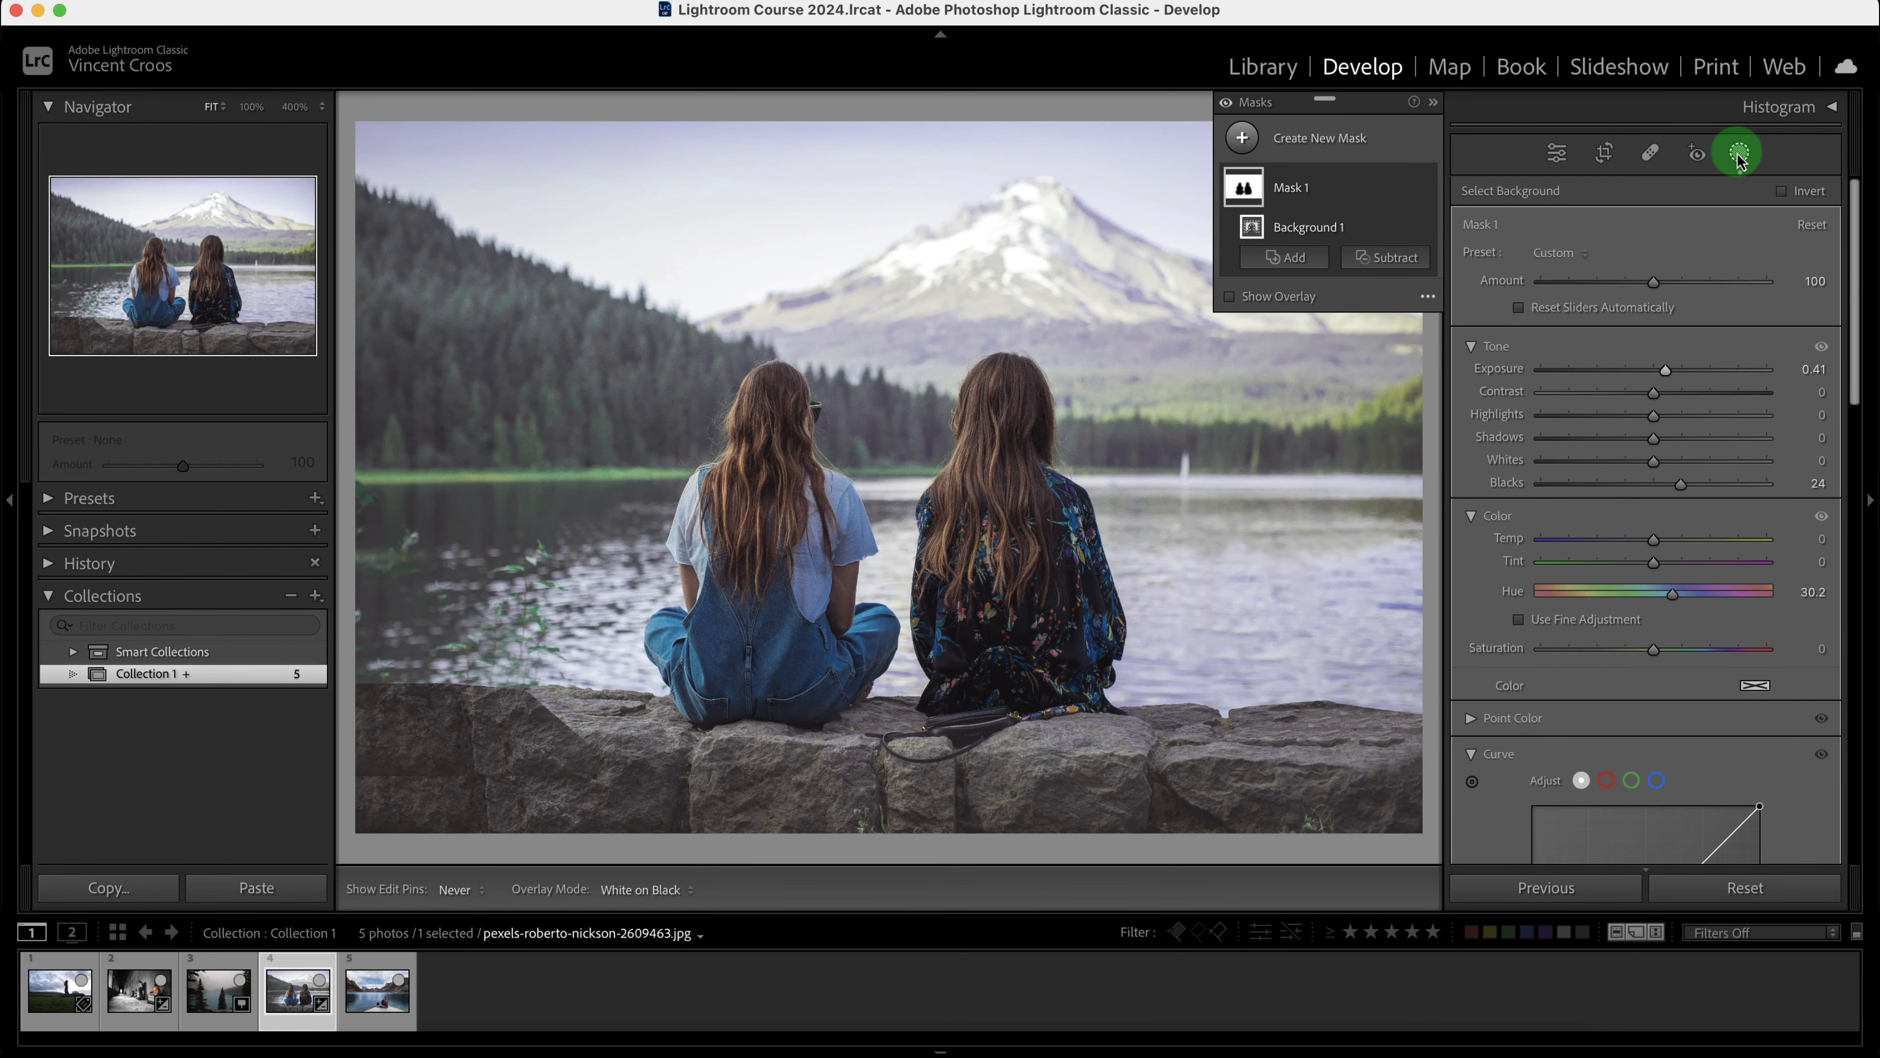
click(1740, 155)
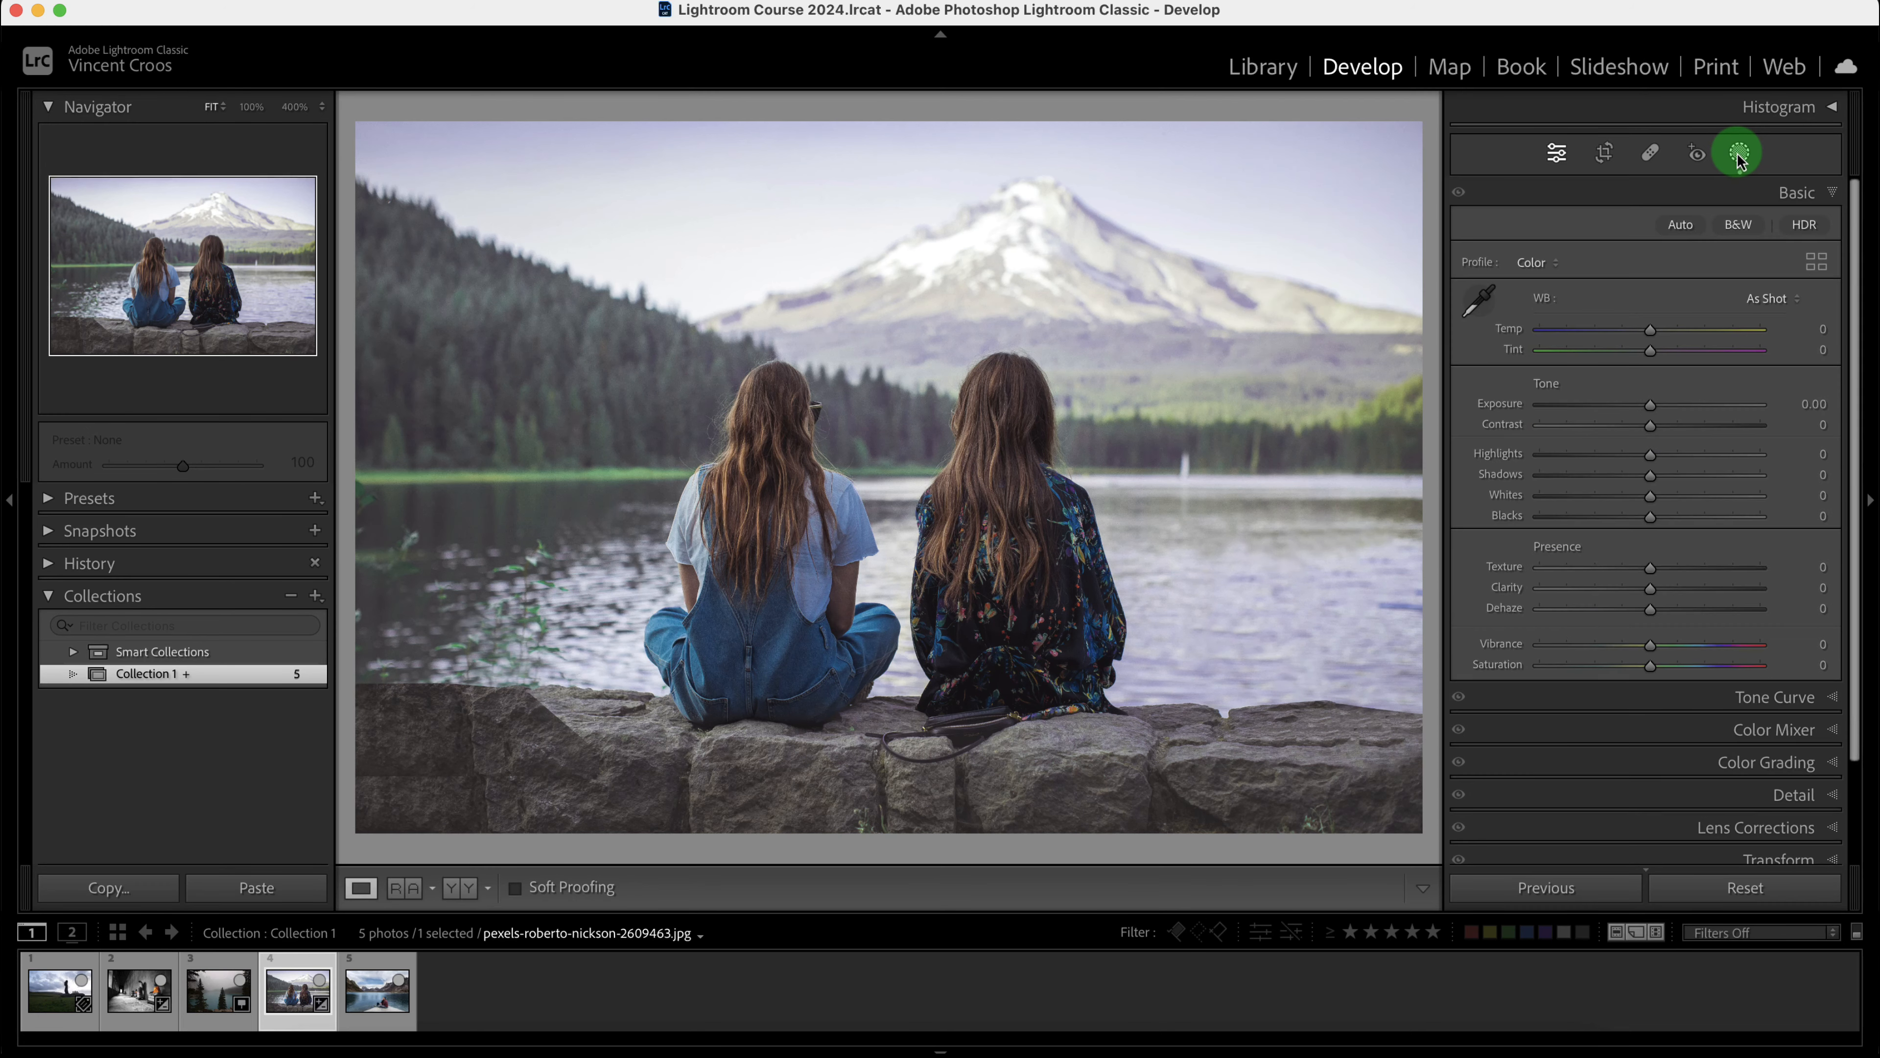
- Reopen masking on the photo of the two women and look over the existing background mask and its adjustments
click(1740, 155)
click(1792, 221)
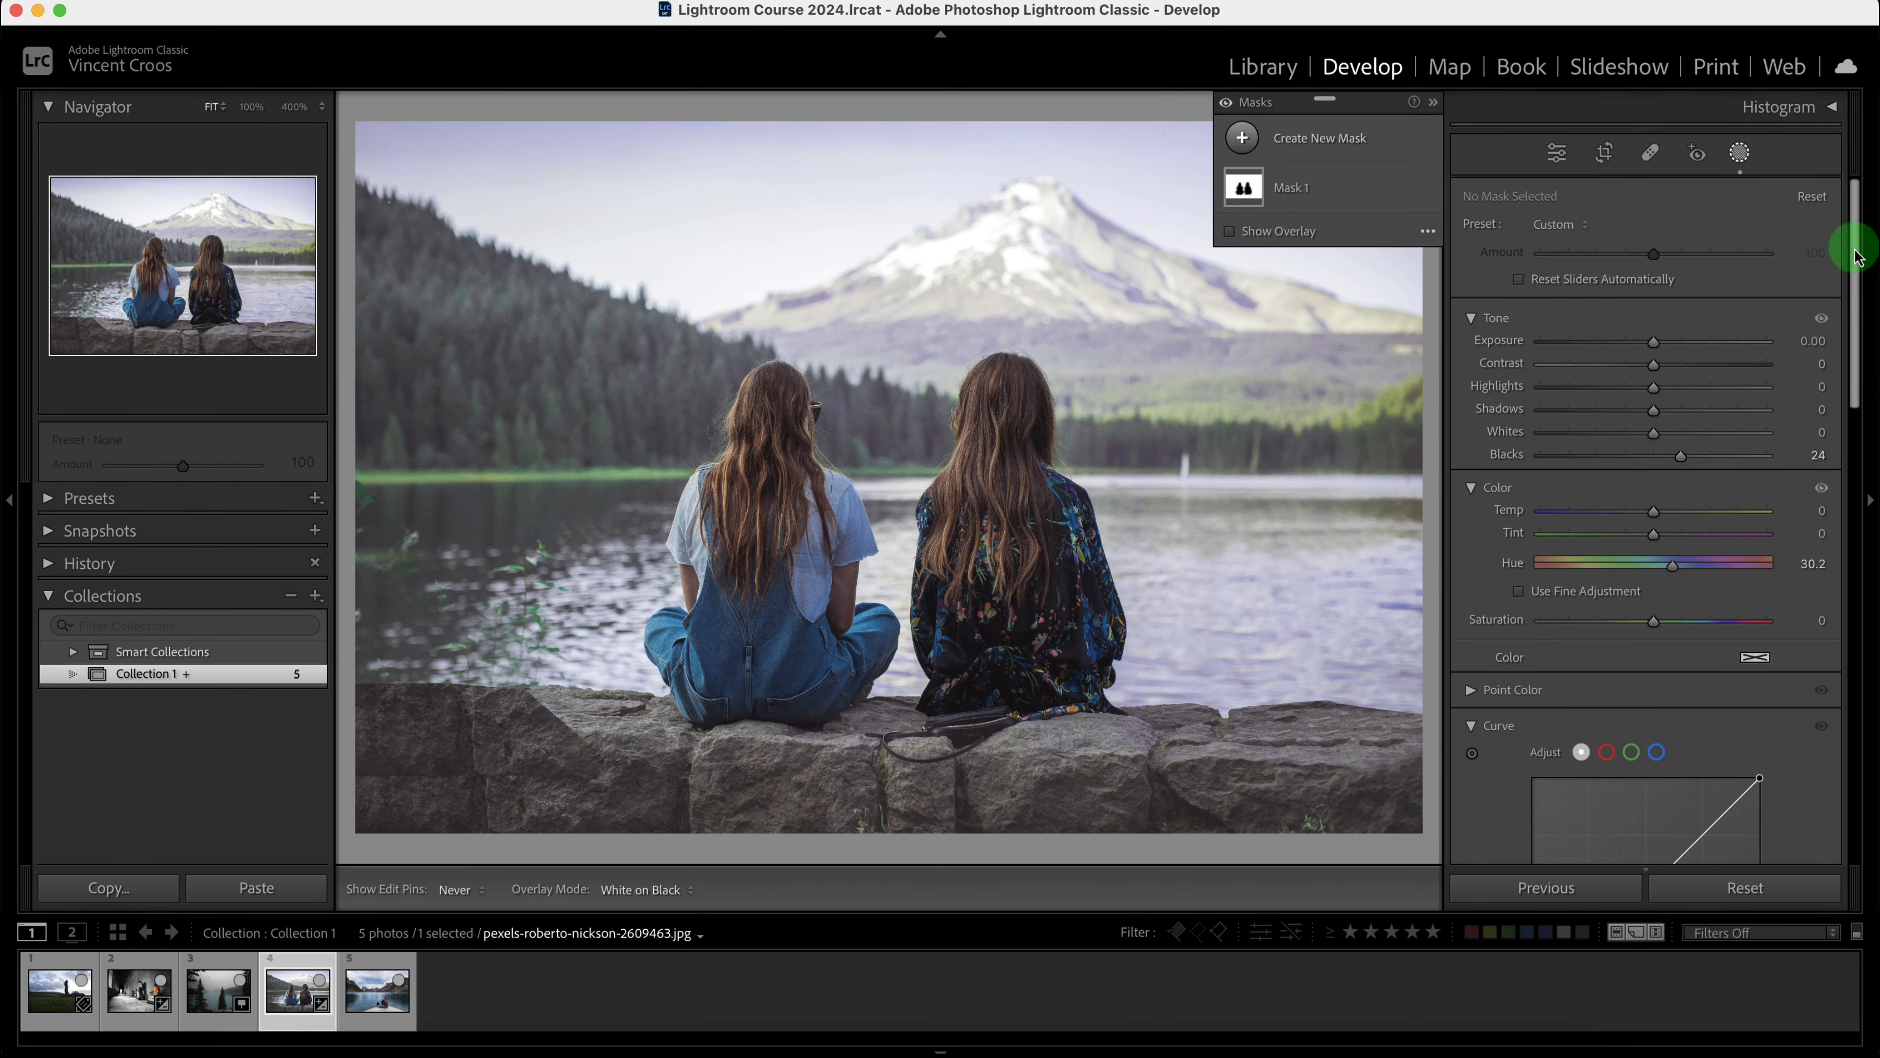
drag(1855, 255, 1873, 185)
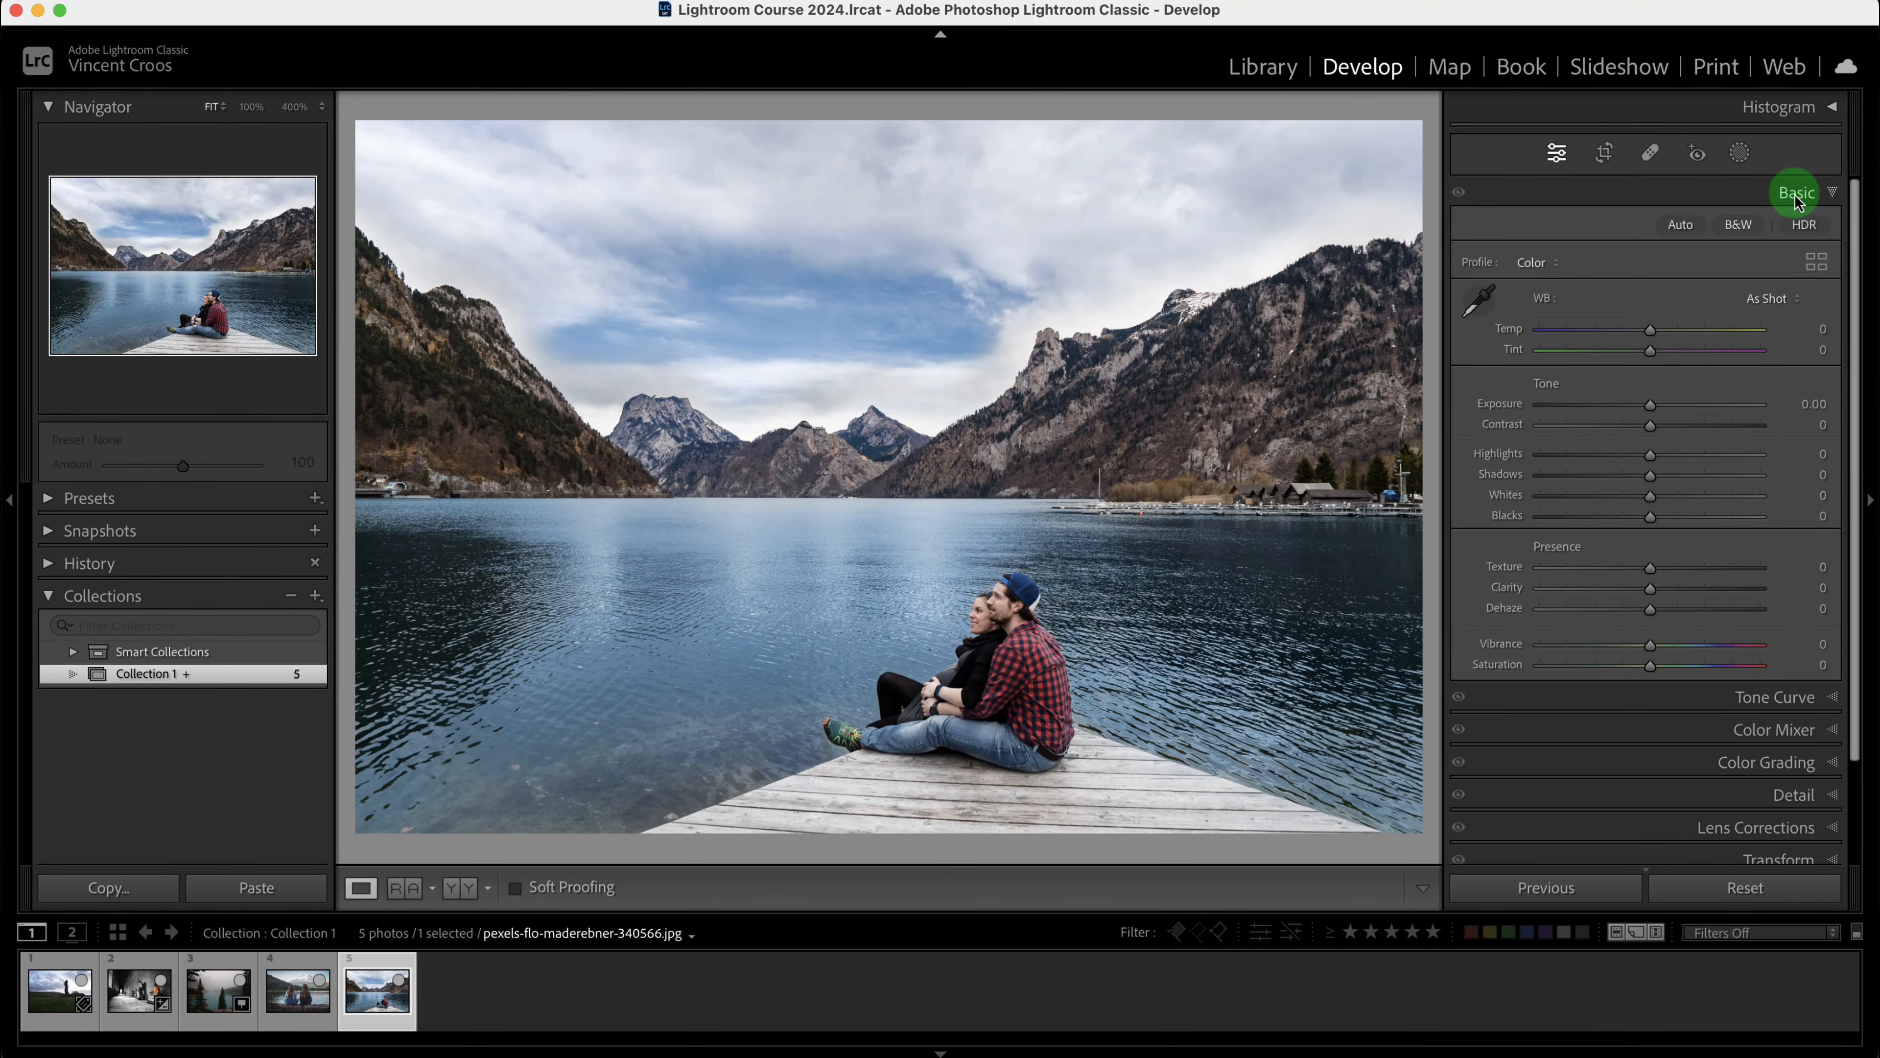
- On the photo of the couple on the dock, create an All People mask covering Facial Skin, Lips and Teeth
click(1740, 153)
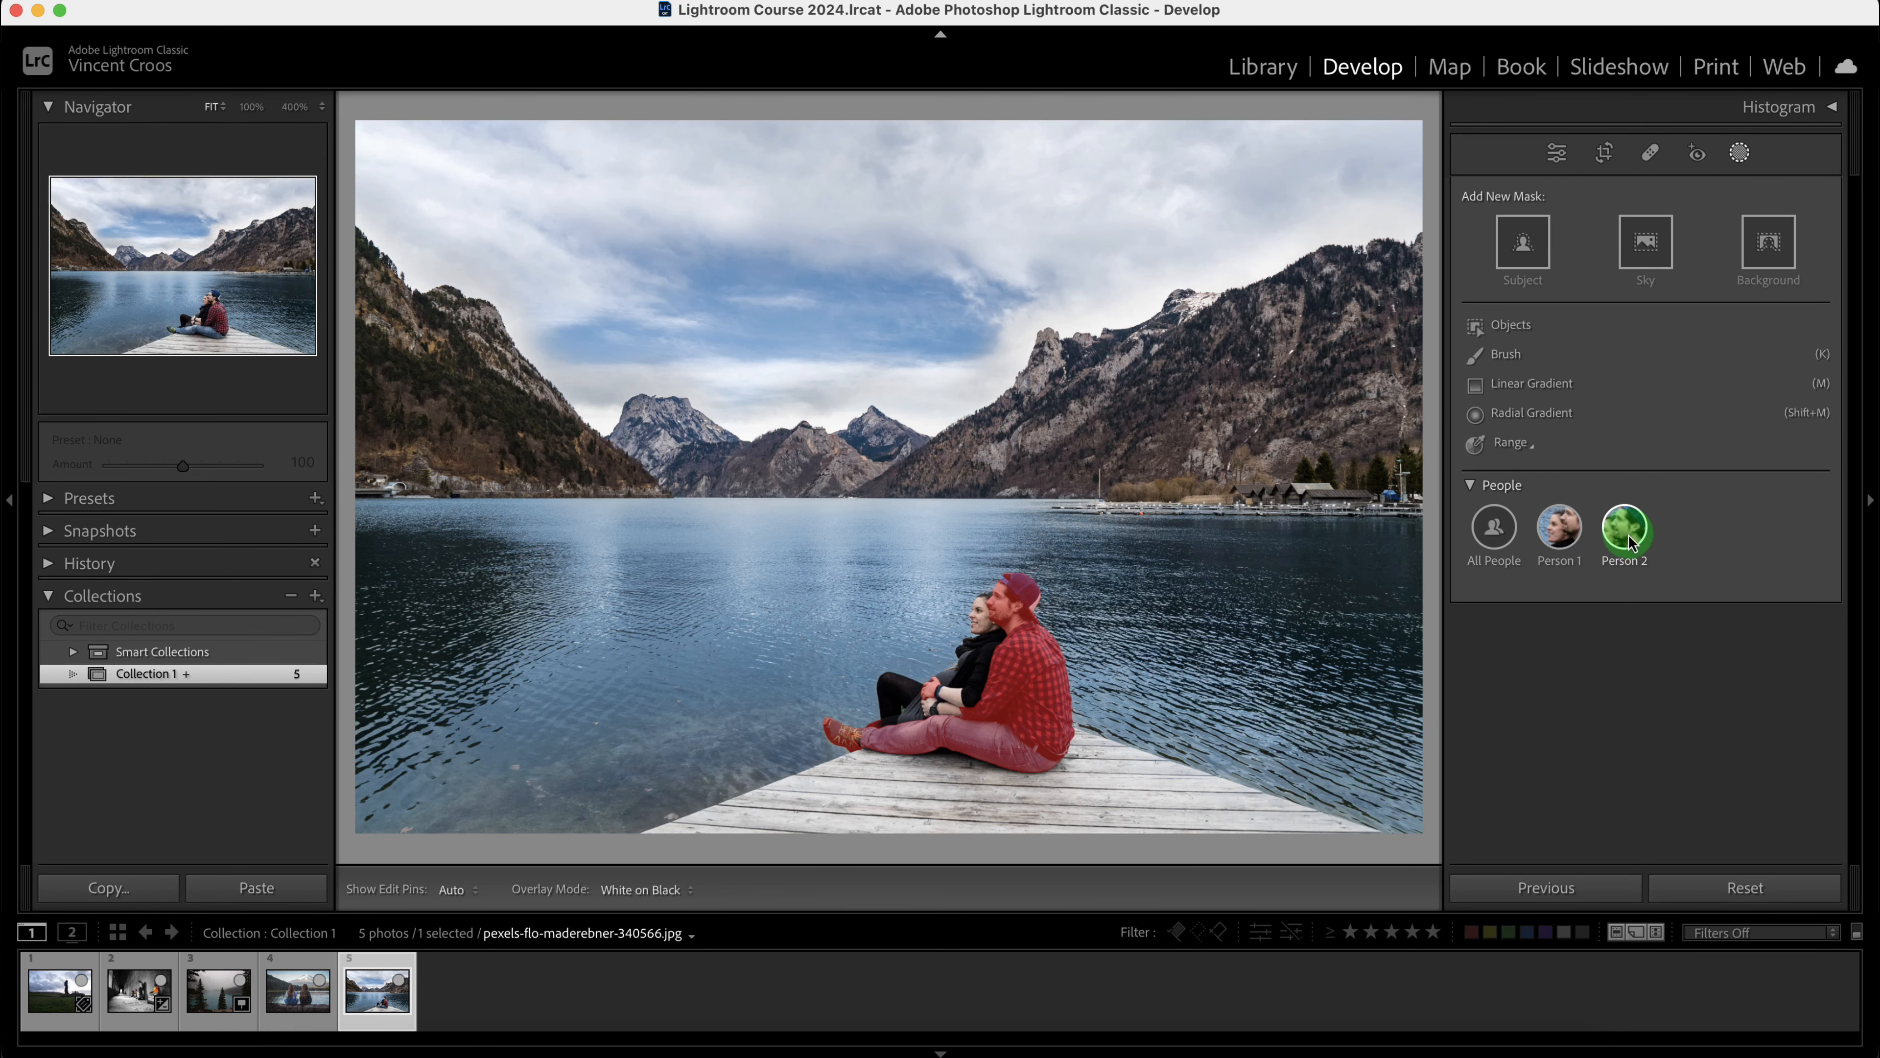
click(1503, 548)
click(1493, 540)
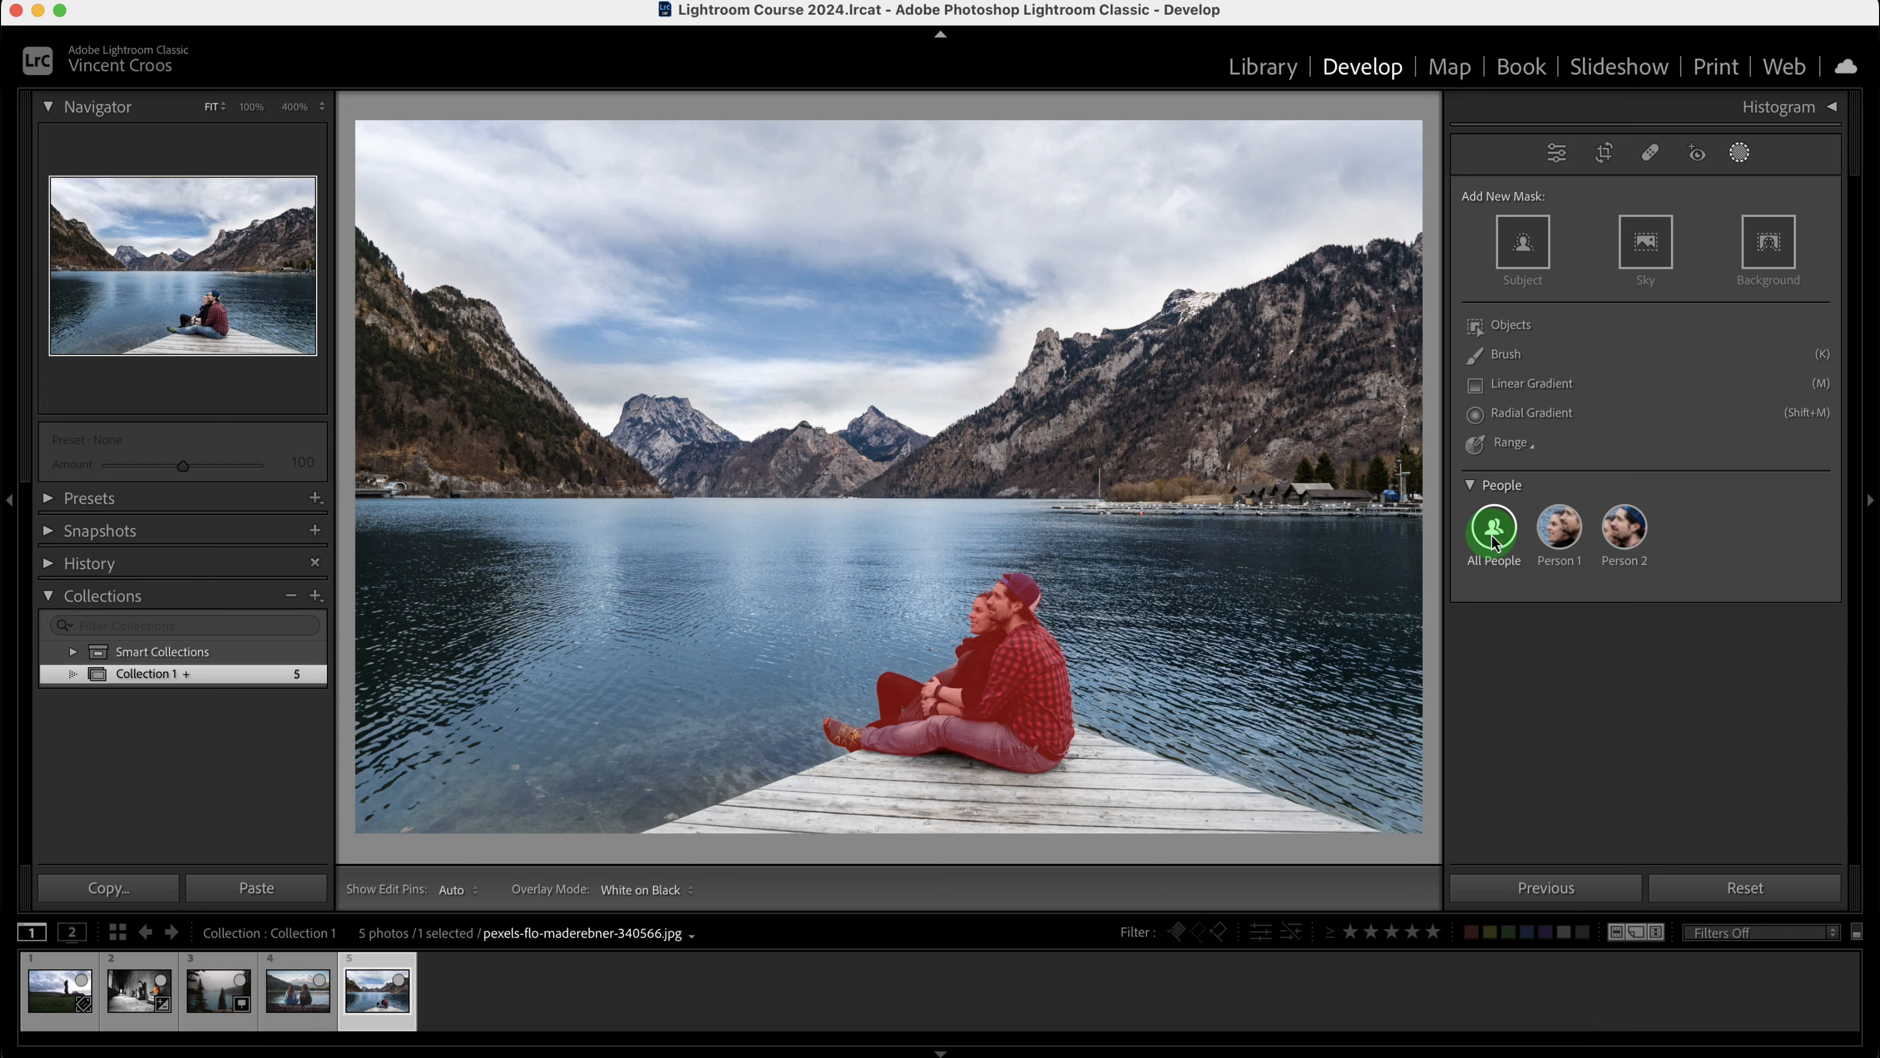
click(1470, 328)
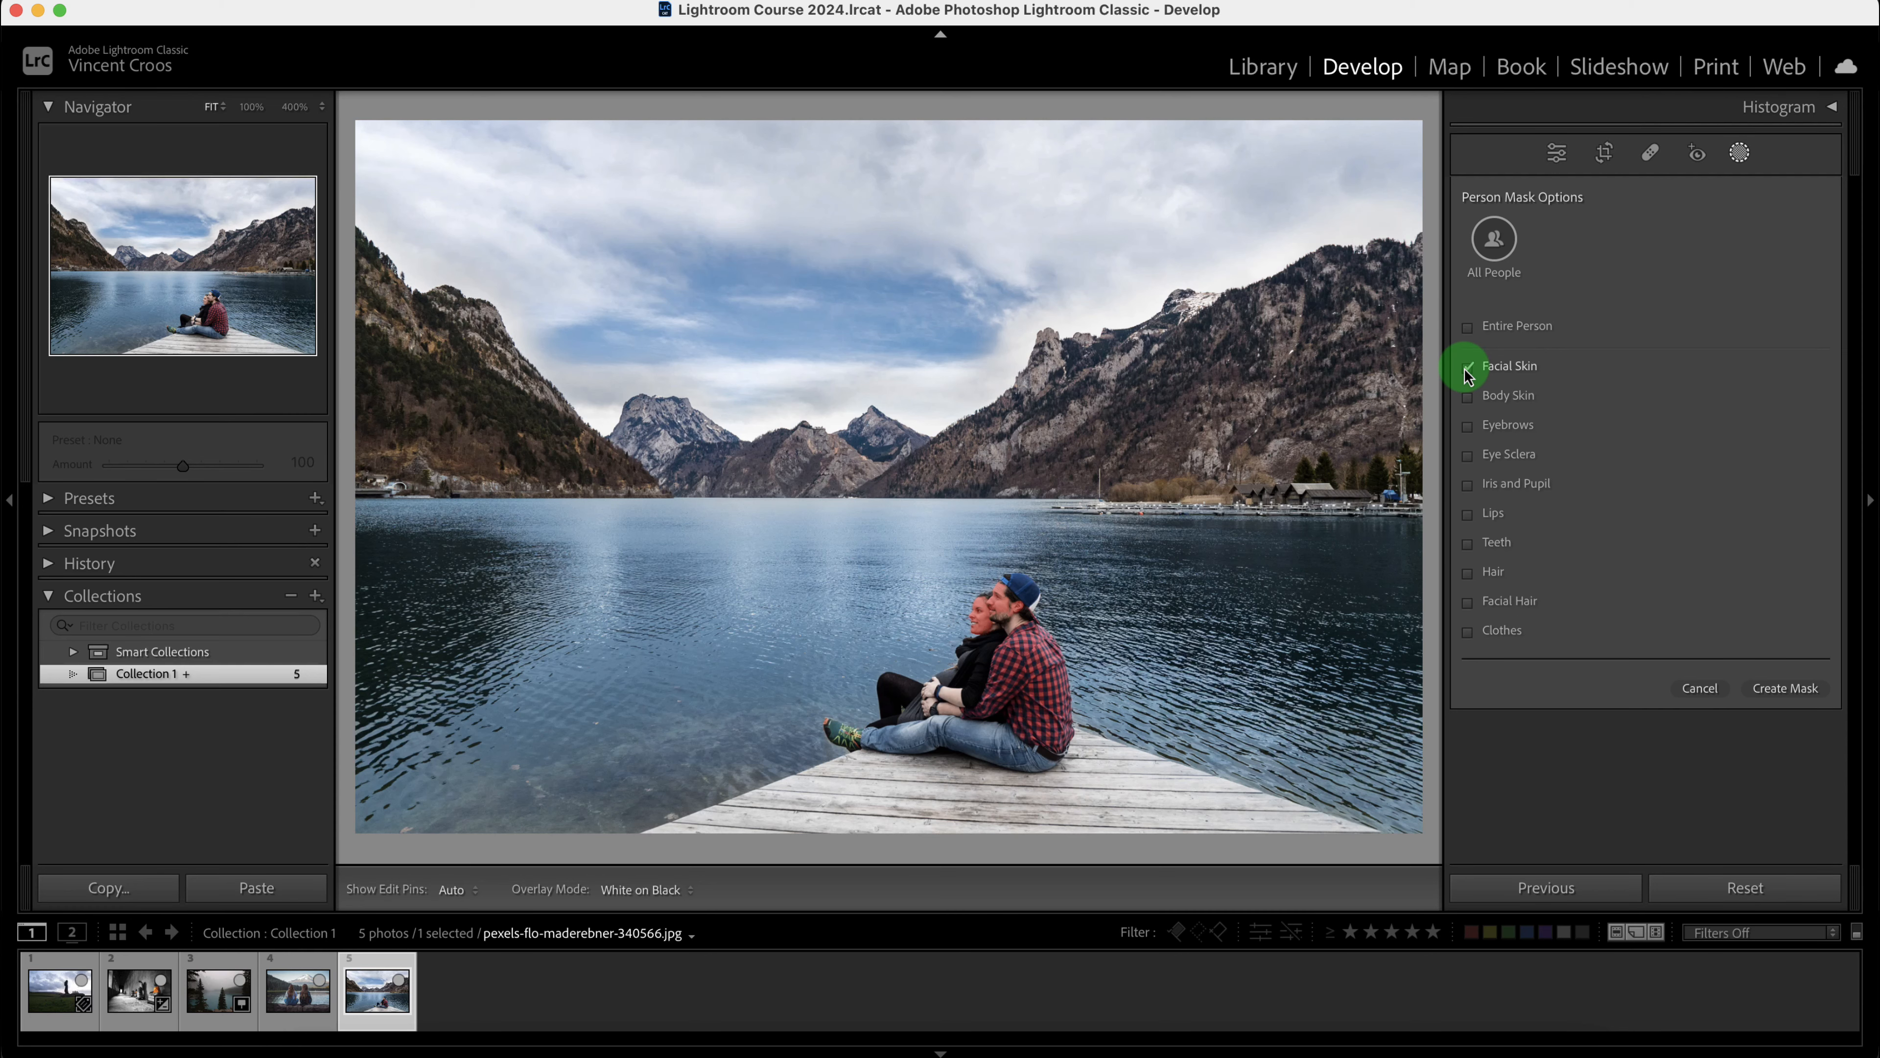
click(1475, 521)
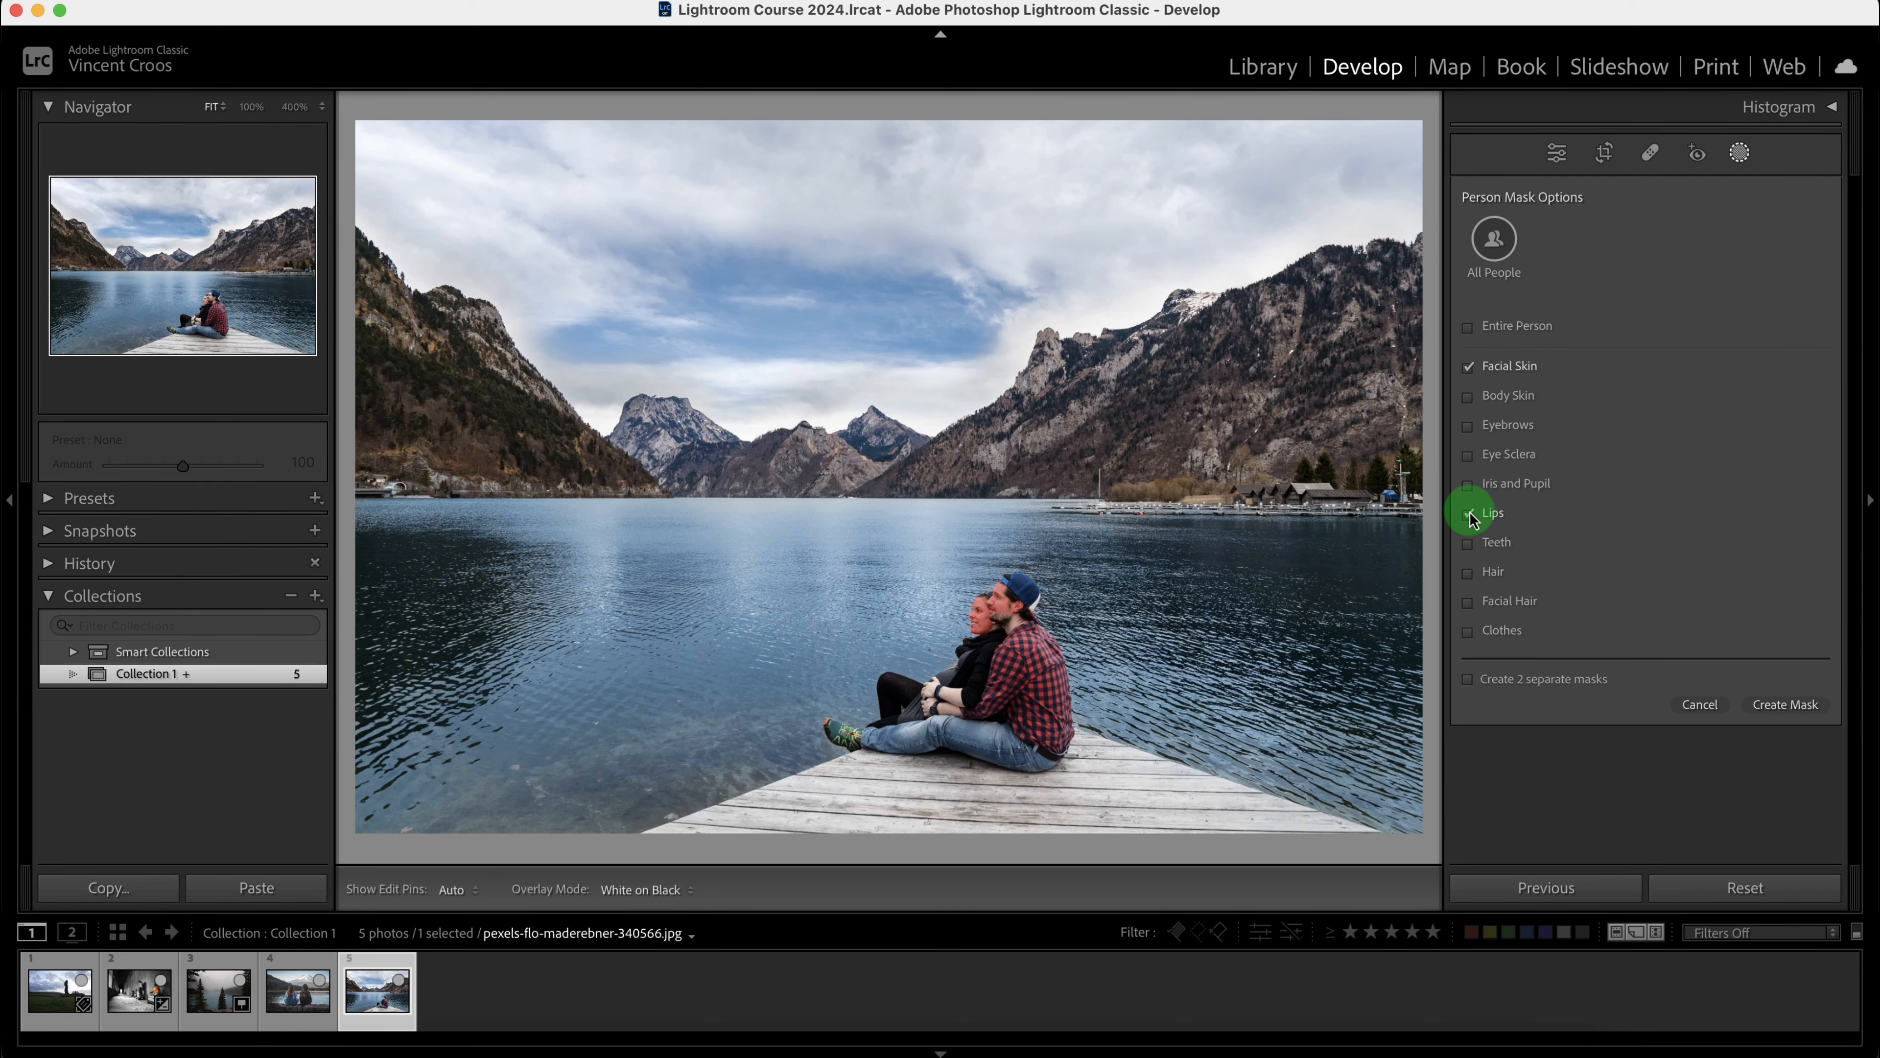
click(1470, 548)
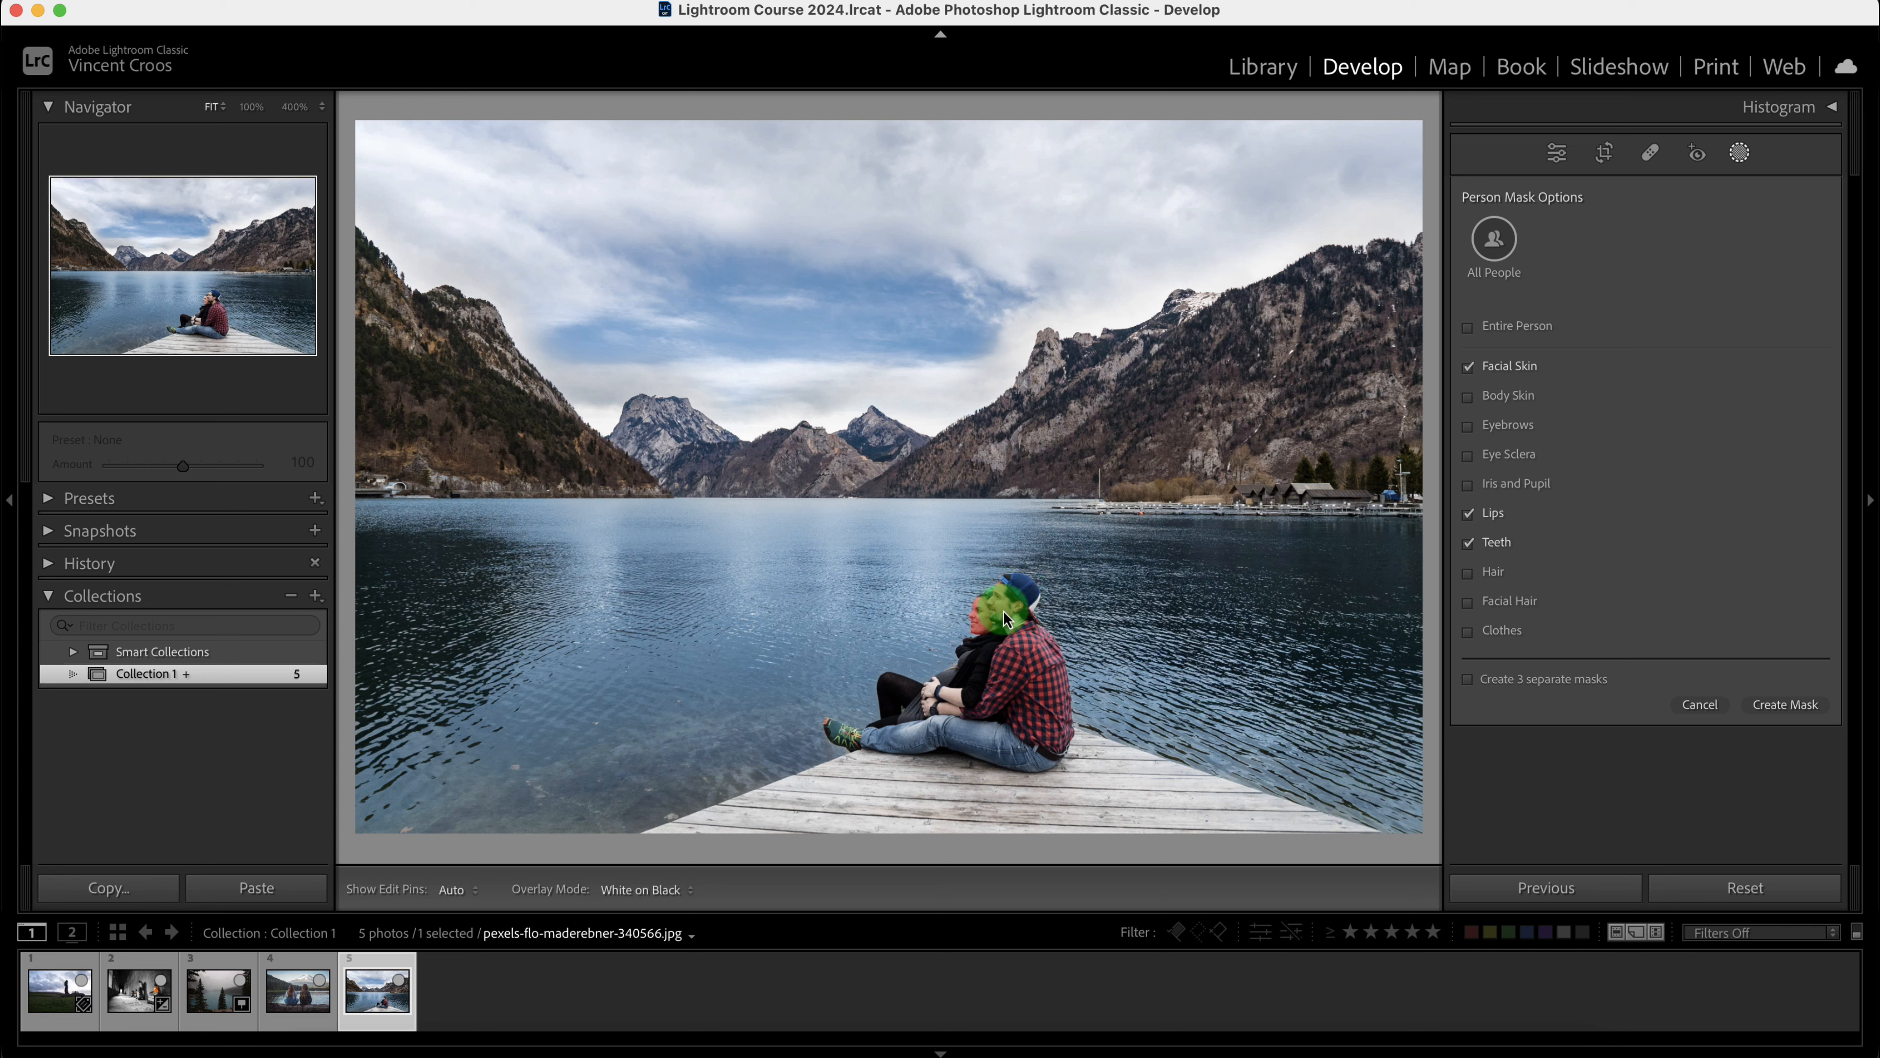
click(1468, 581)
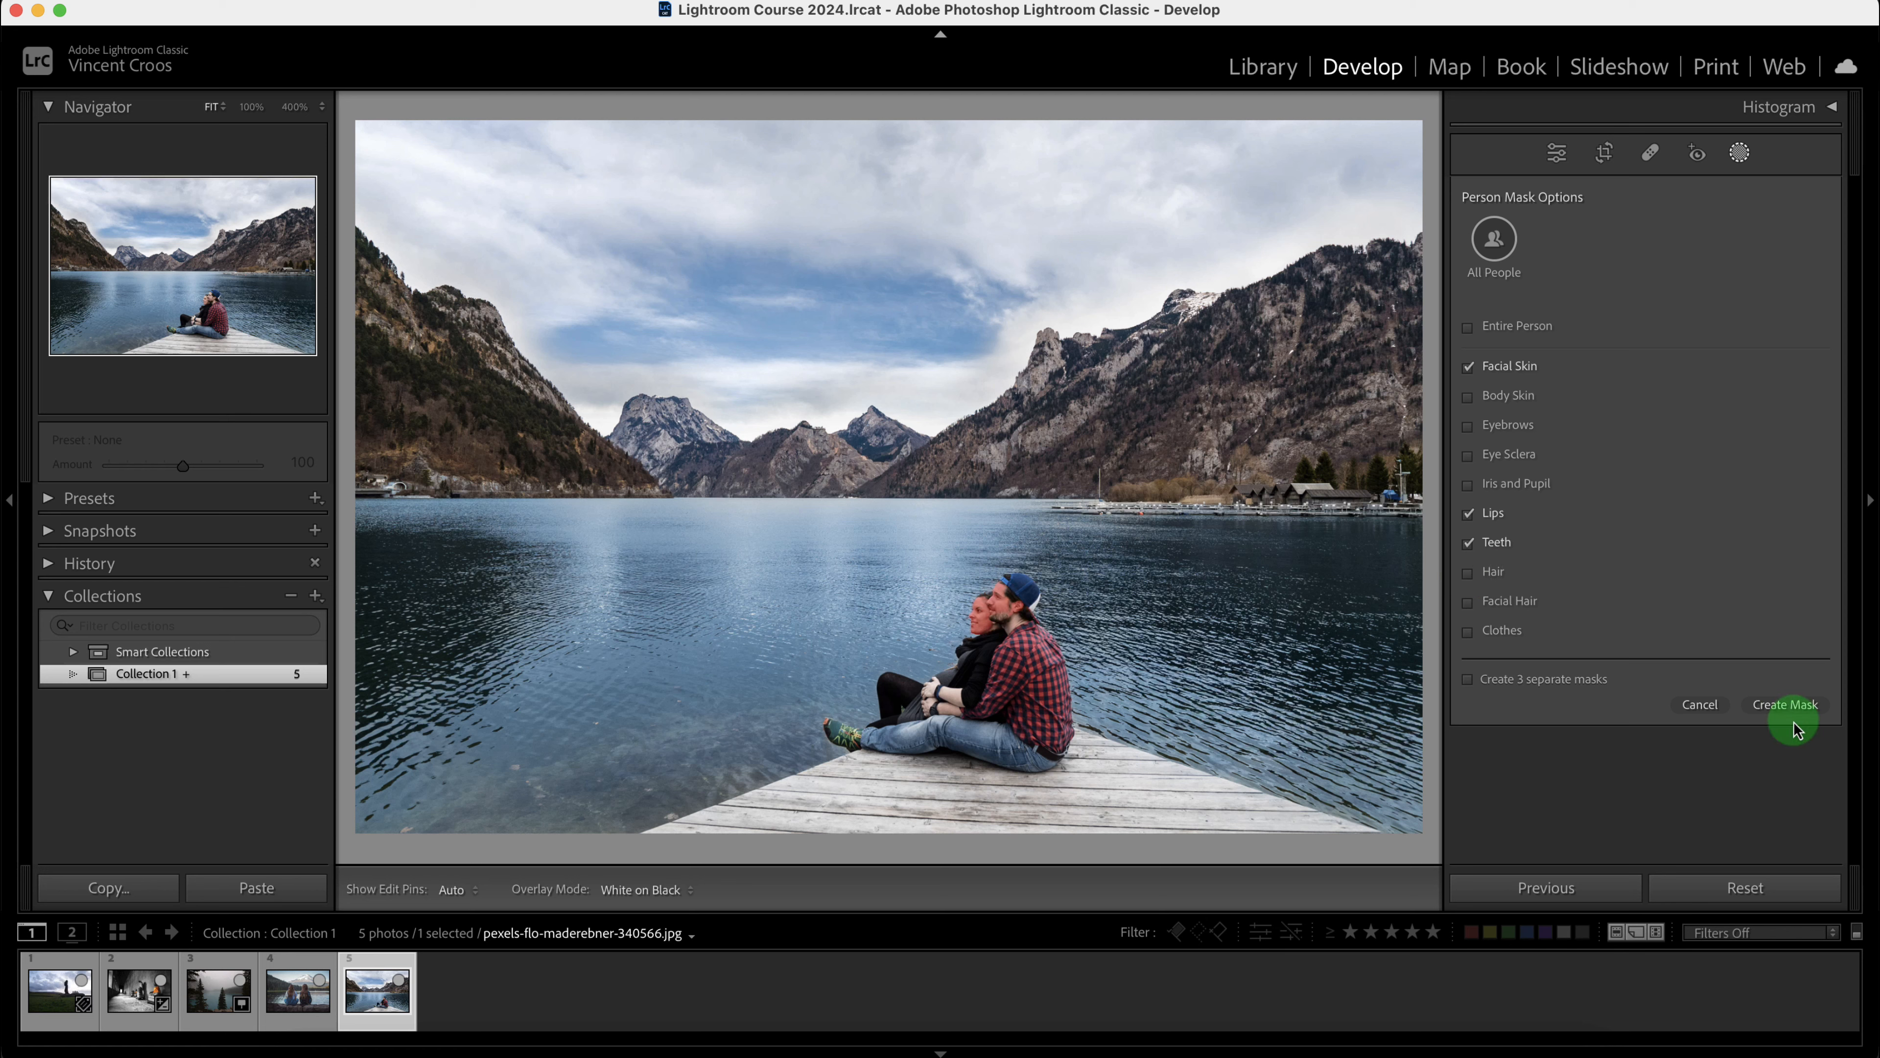
click(1786, 705)
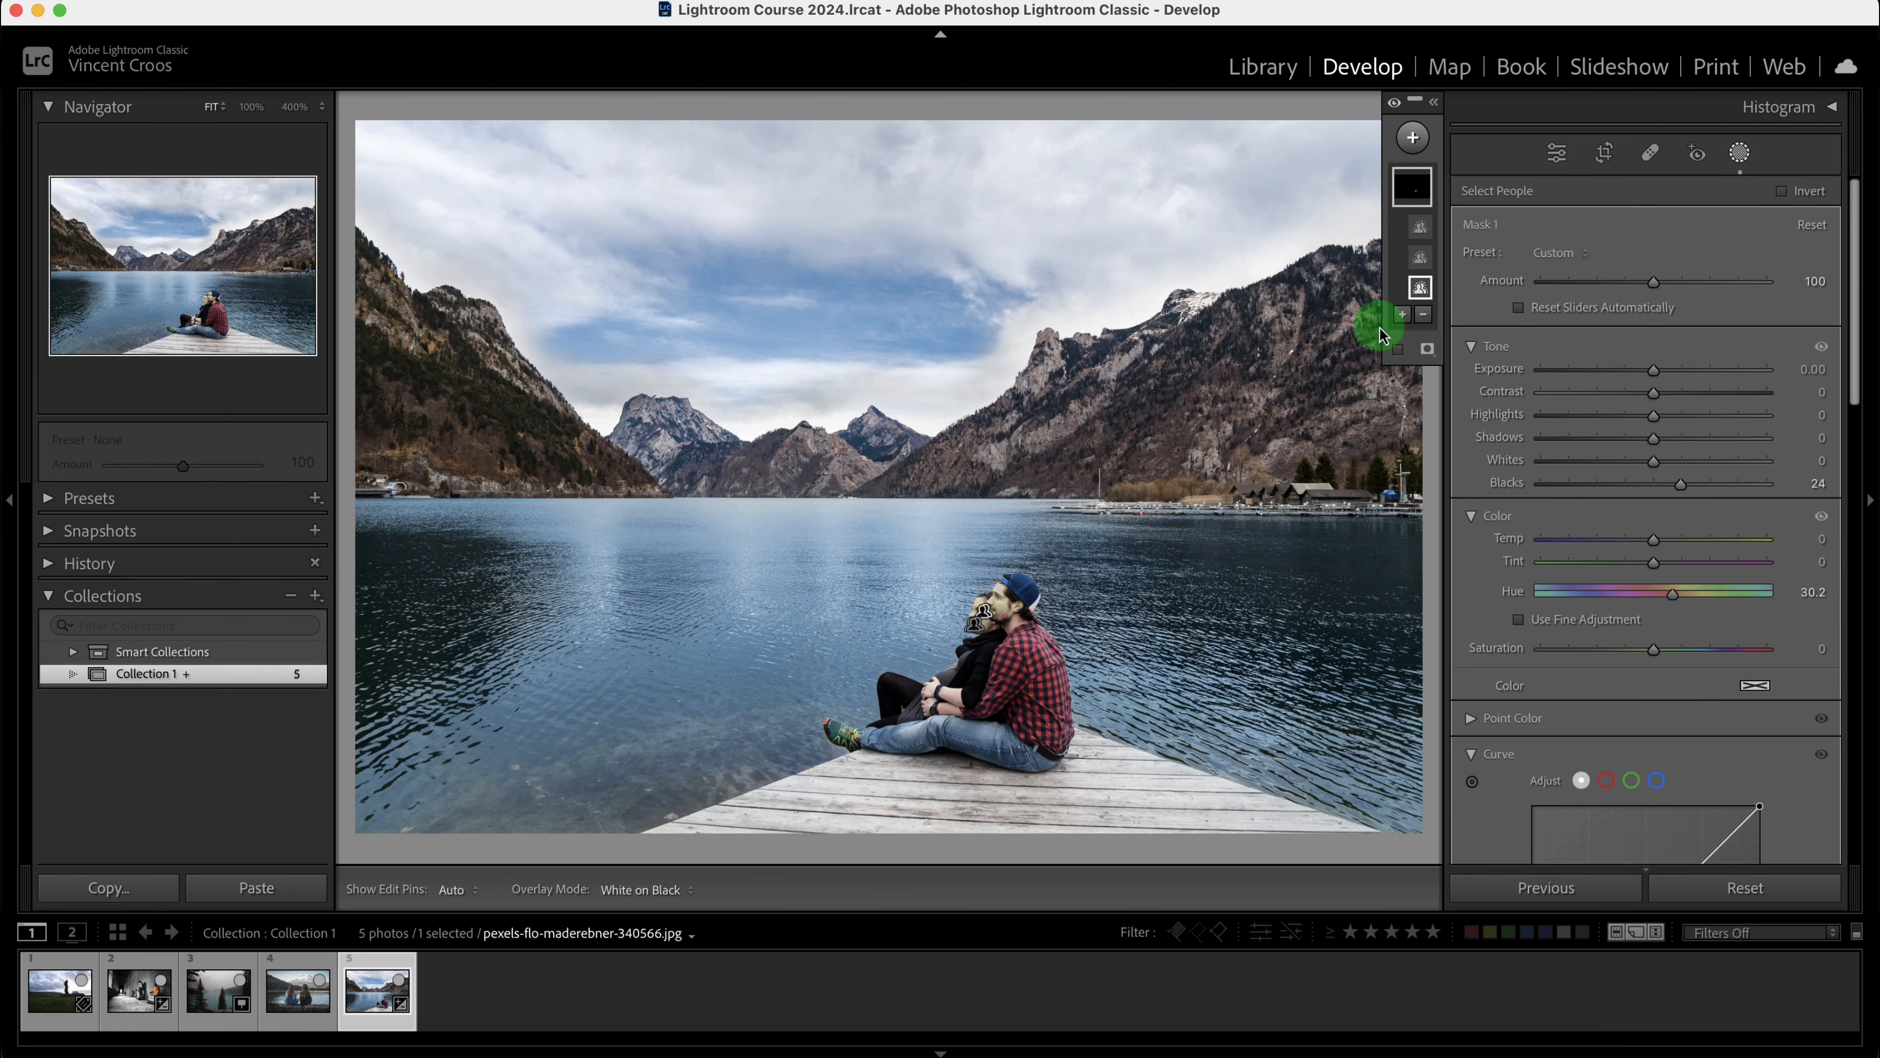
- Check the overlay of the couple's face mask and set its Exposure to -0.55 and Hue to 17.4
click(1398, 348)
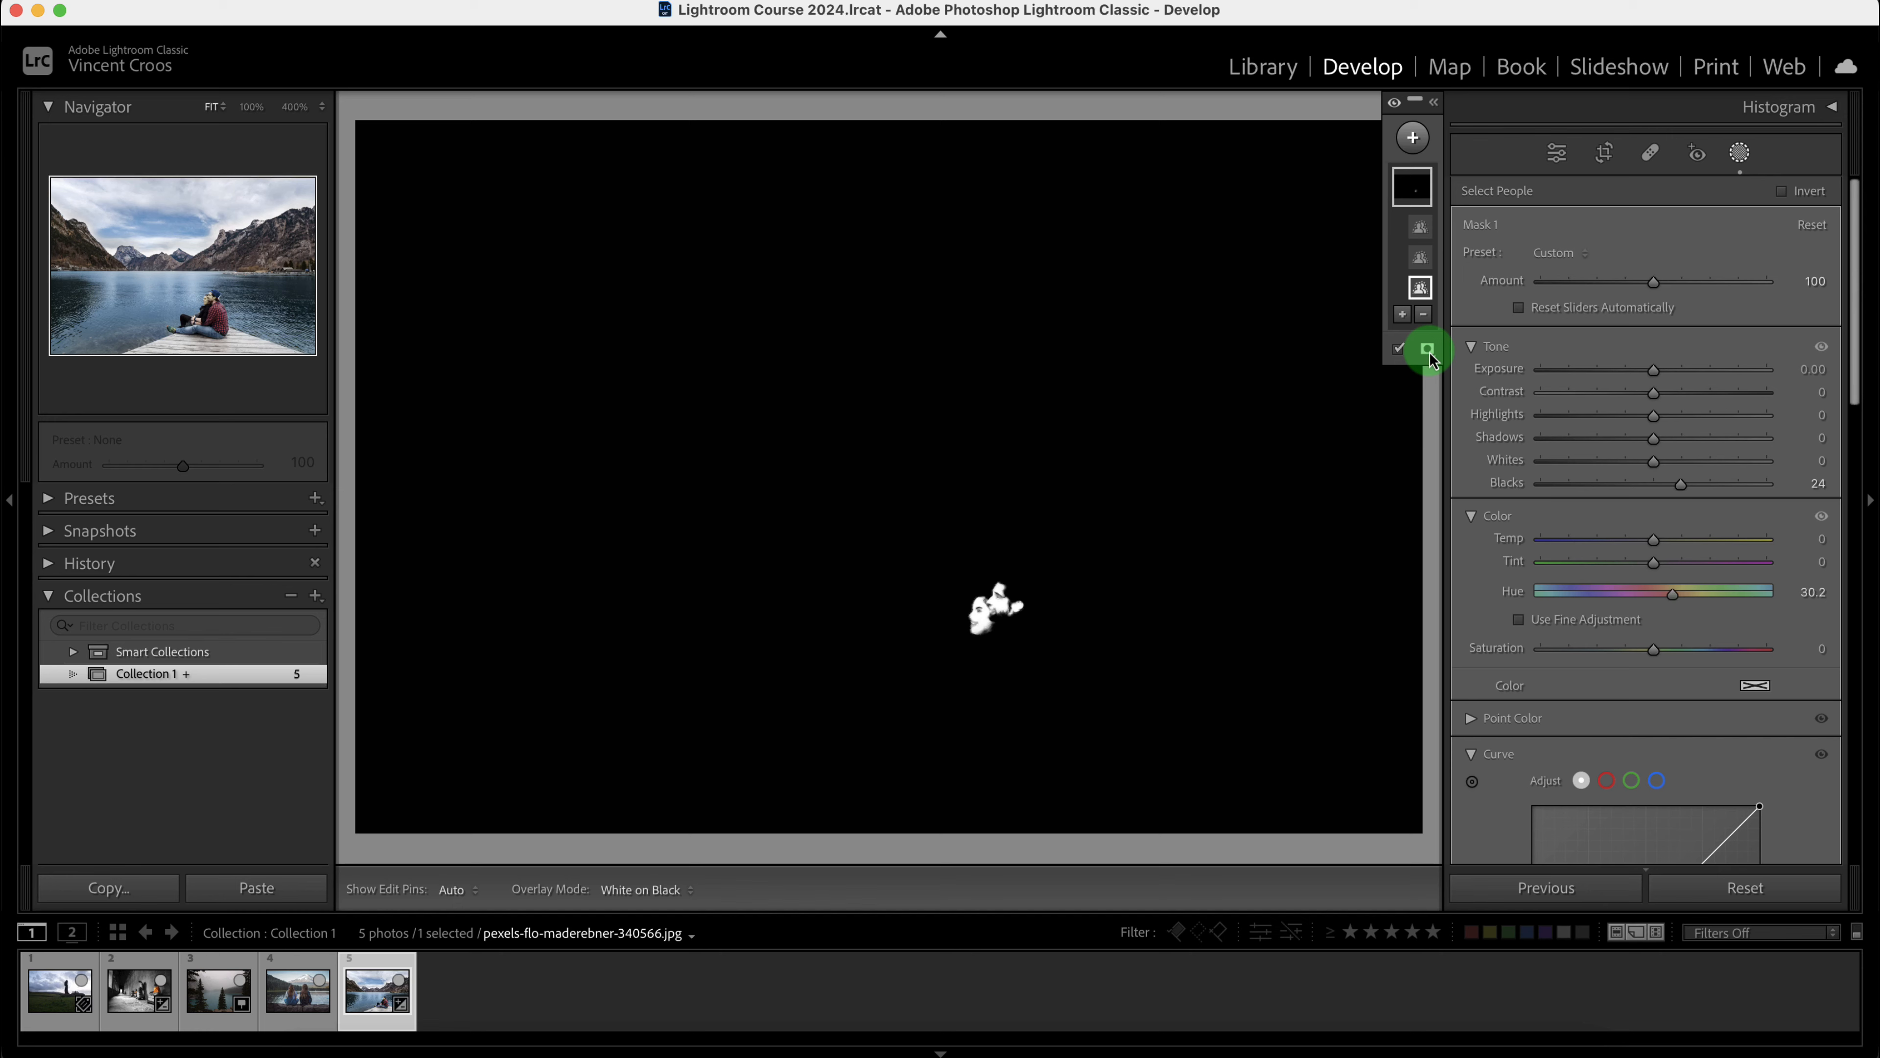
click(1428, 358)
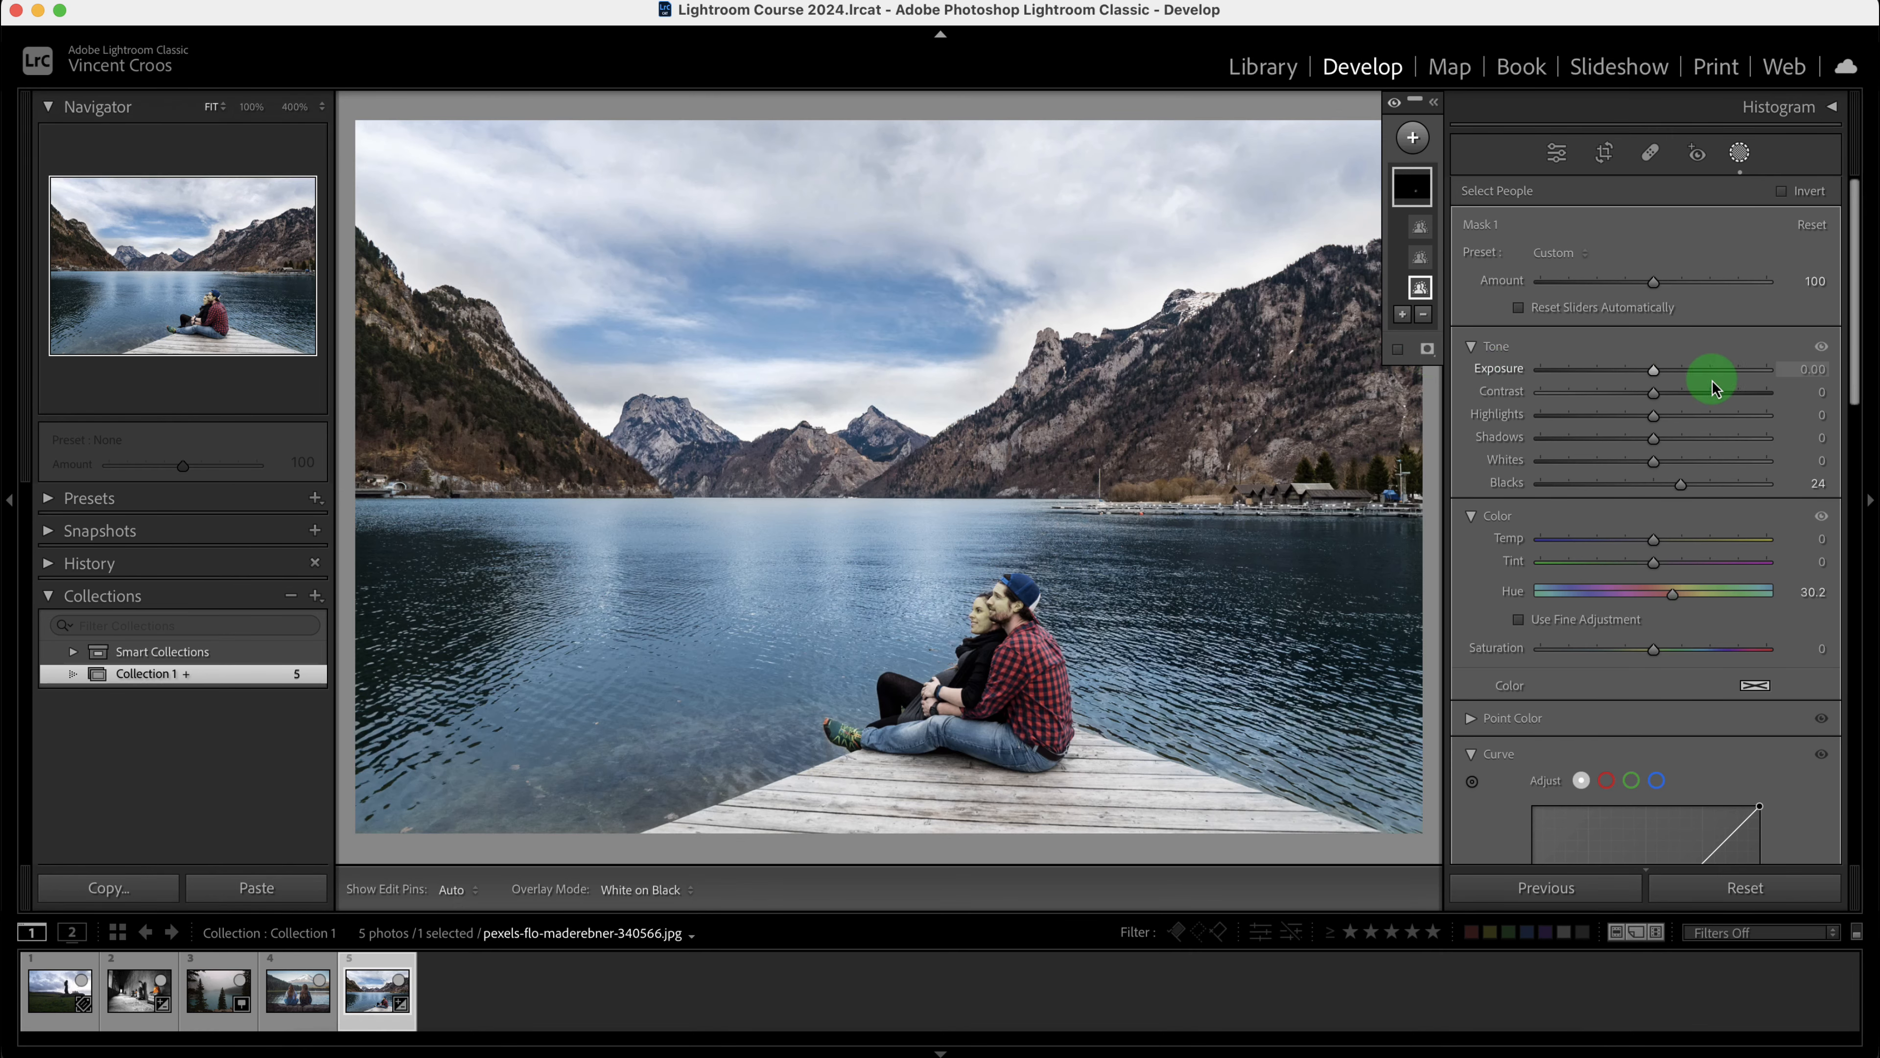
drag(1708, 370, 1638, 370)
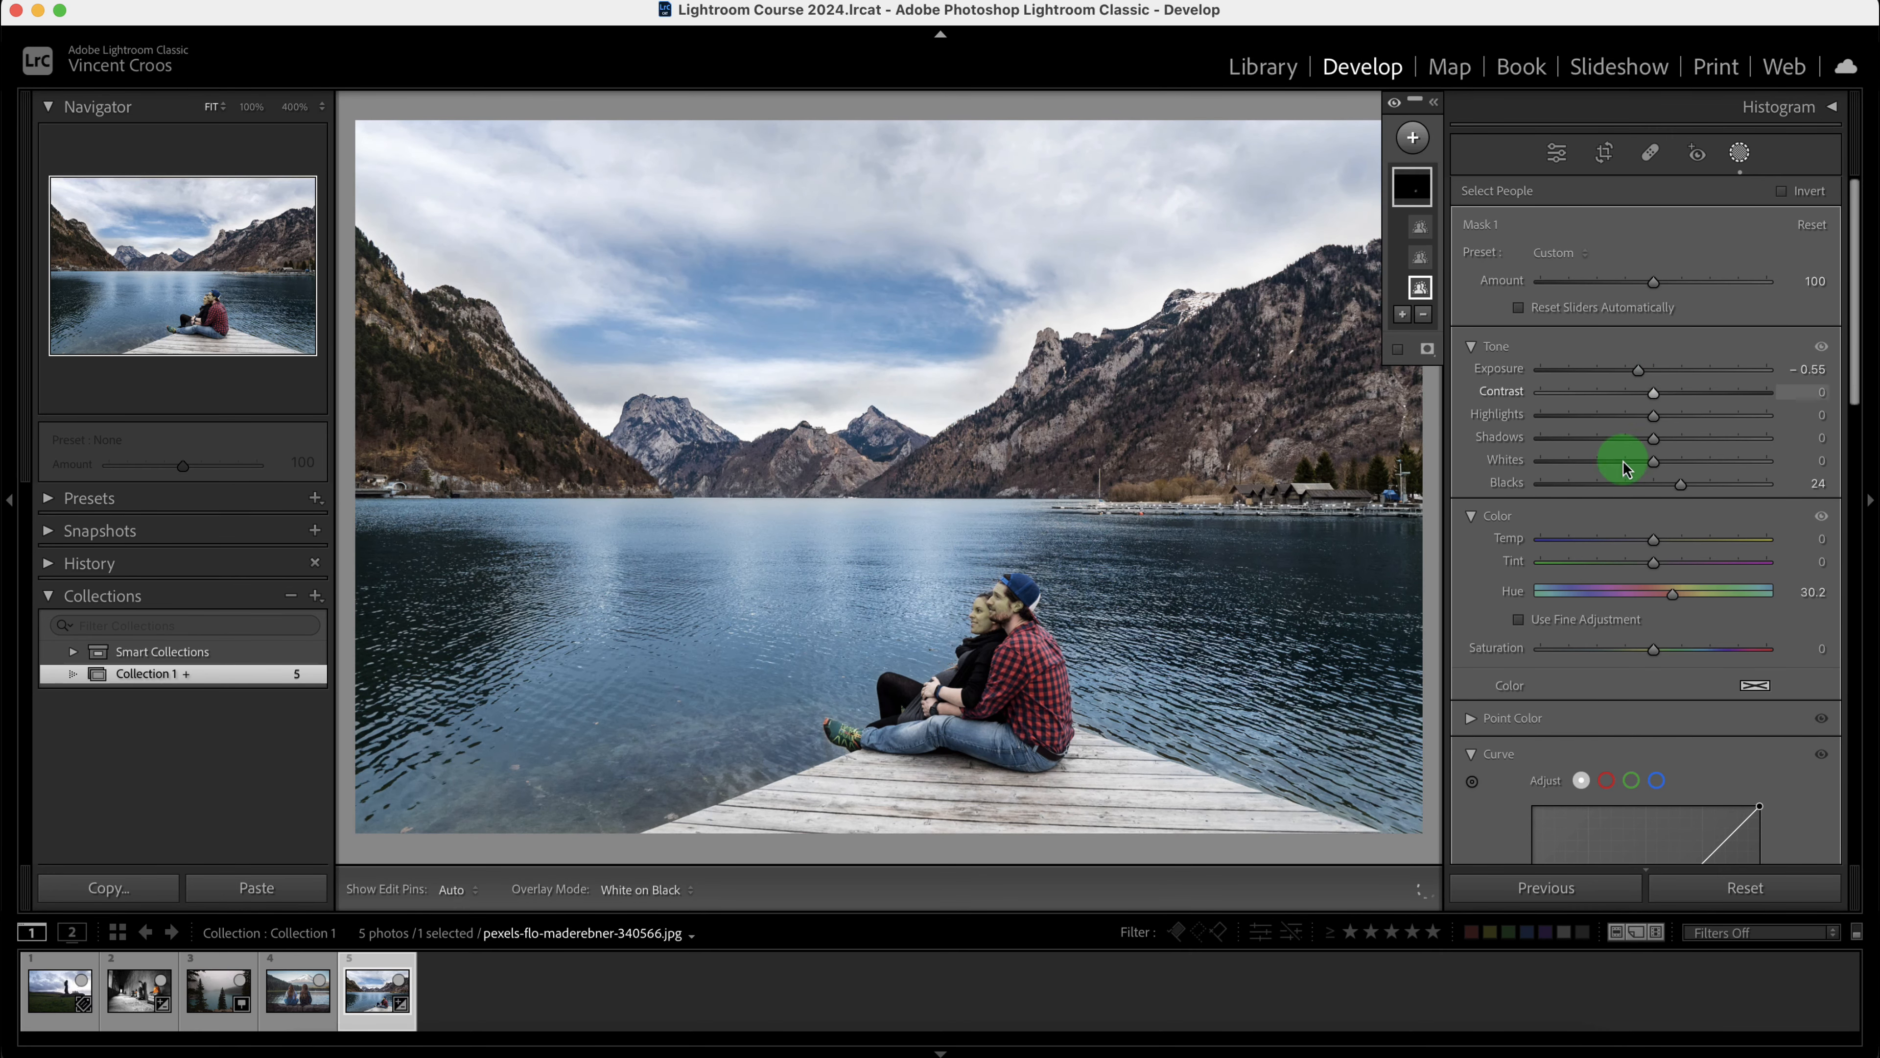
mouse_move(1671, 592)
mouse_down()
mouse_move(1640, 601)
mouse_move(1665, 597)
mouse_up()
key(o)
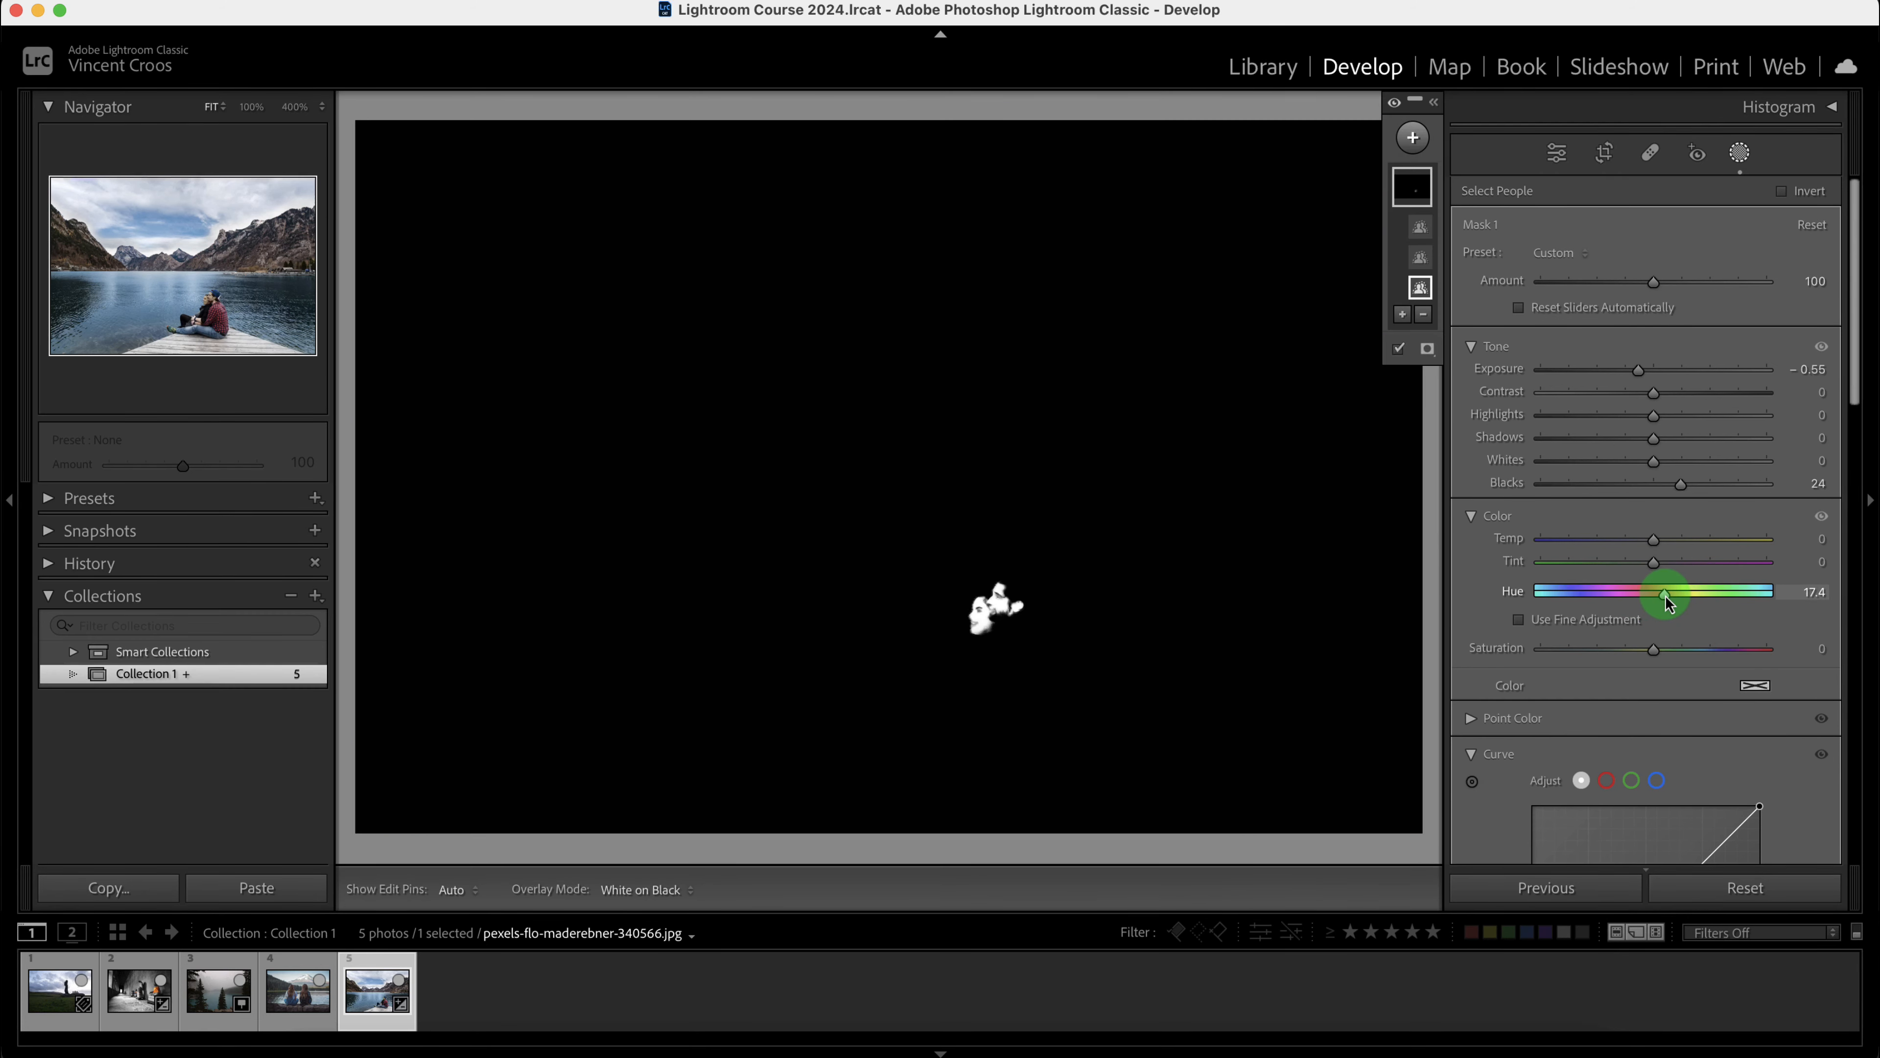
key(o)
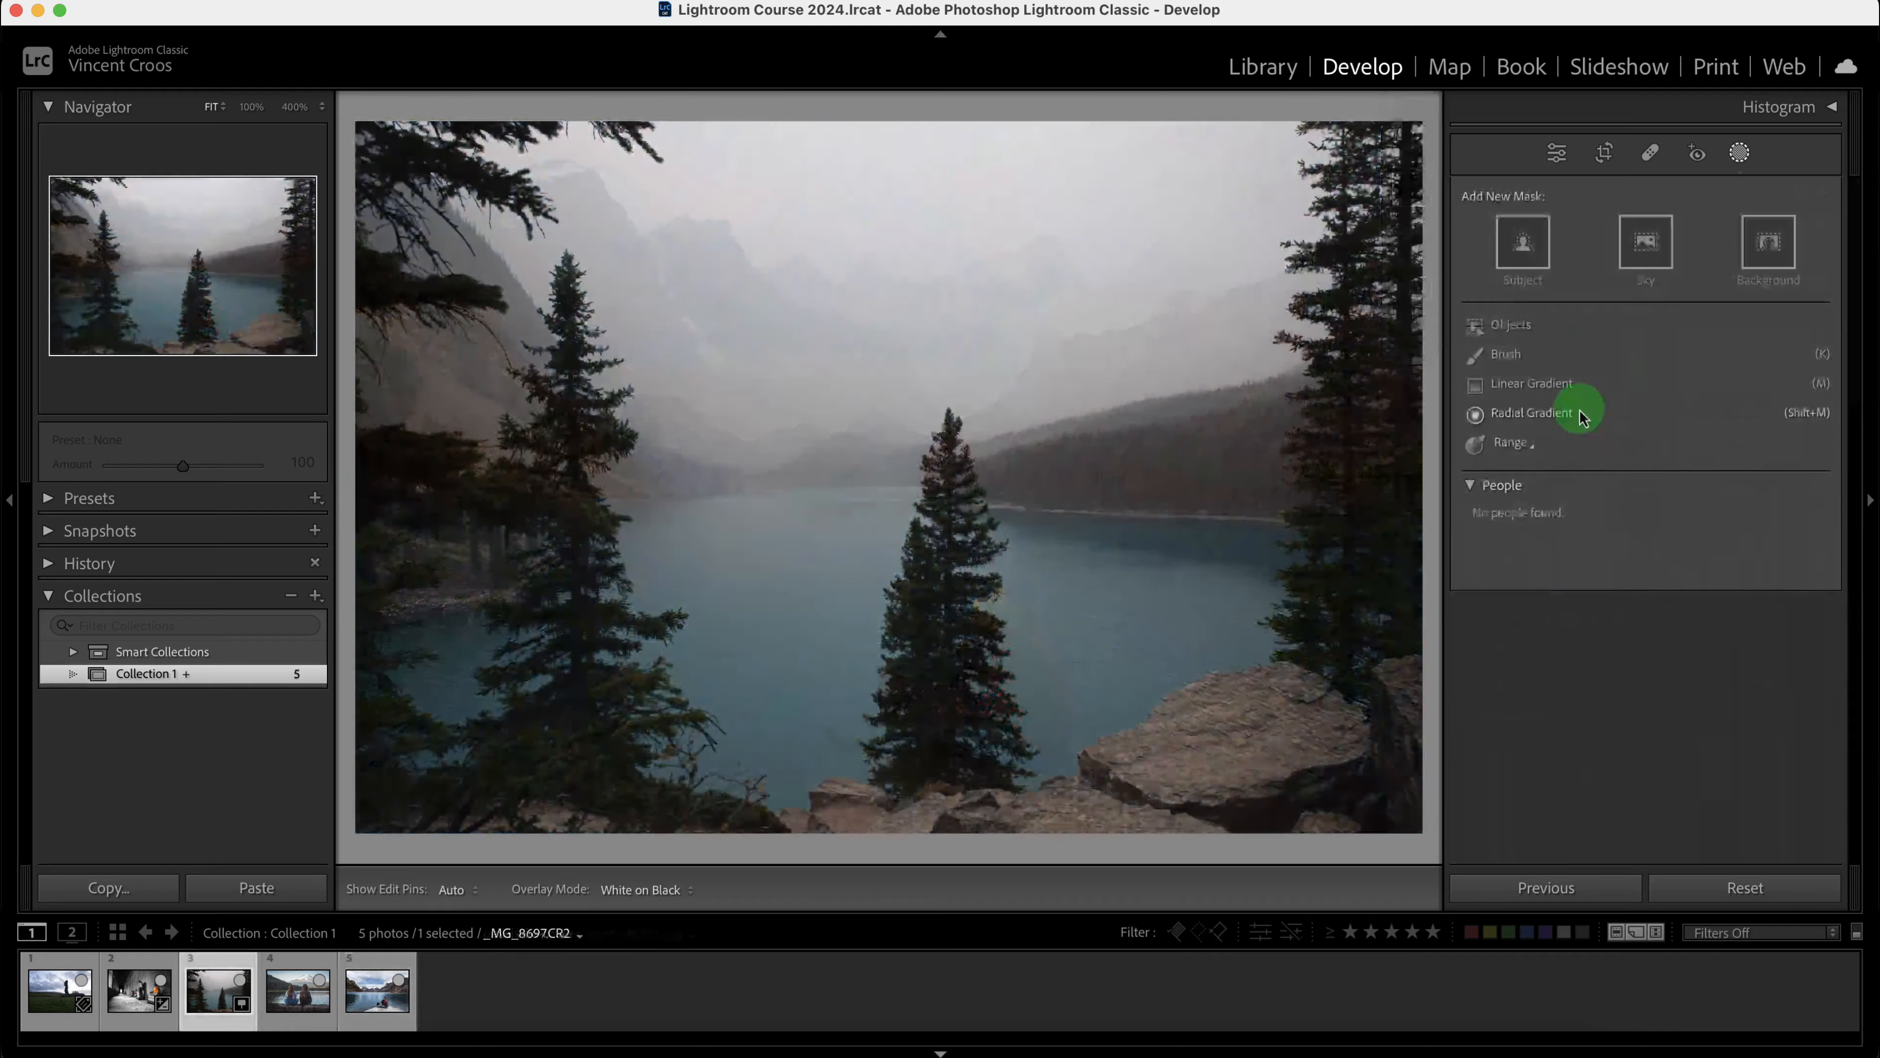
- Try a Select Subject mask on the foggy lake photo, check its coverage and delete it
click(1517, 255)
click(1517, 253)
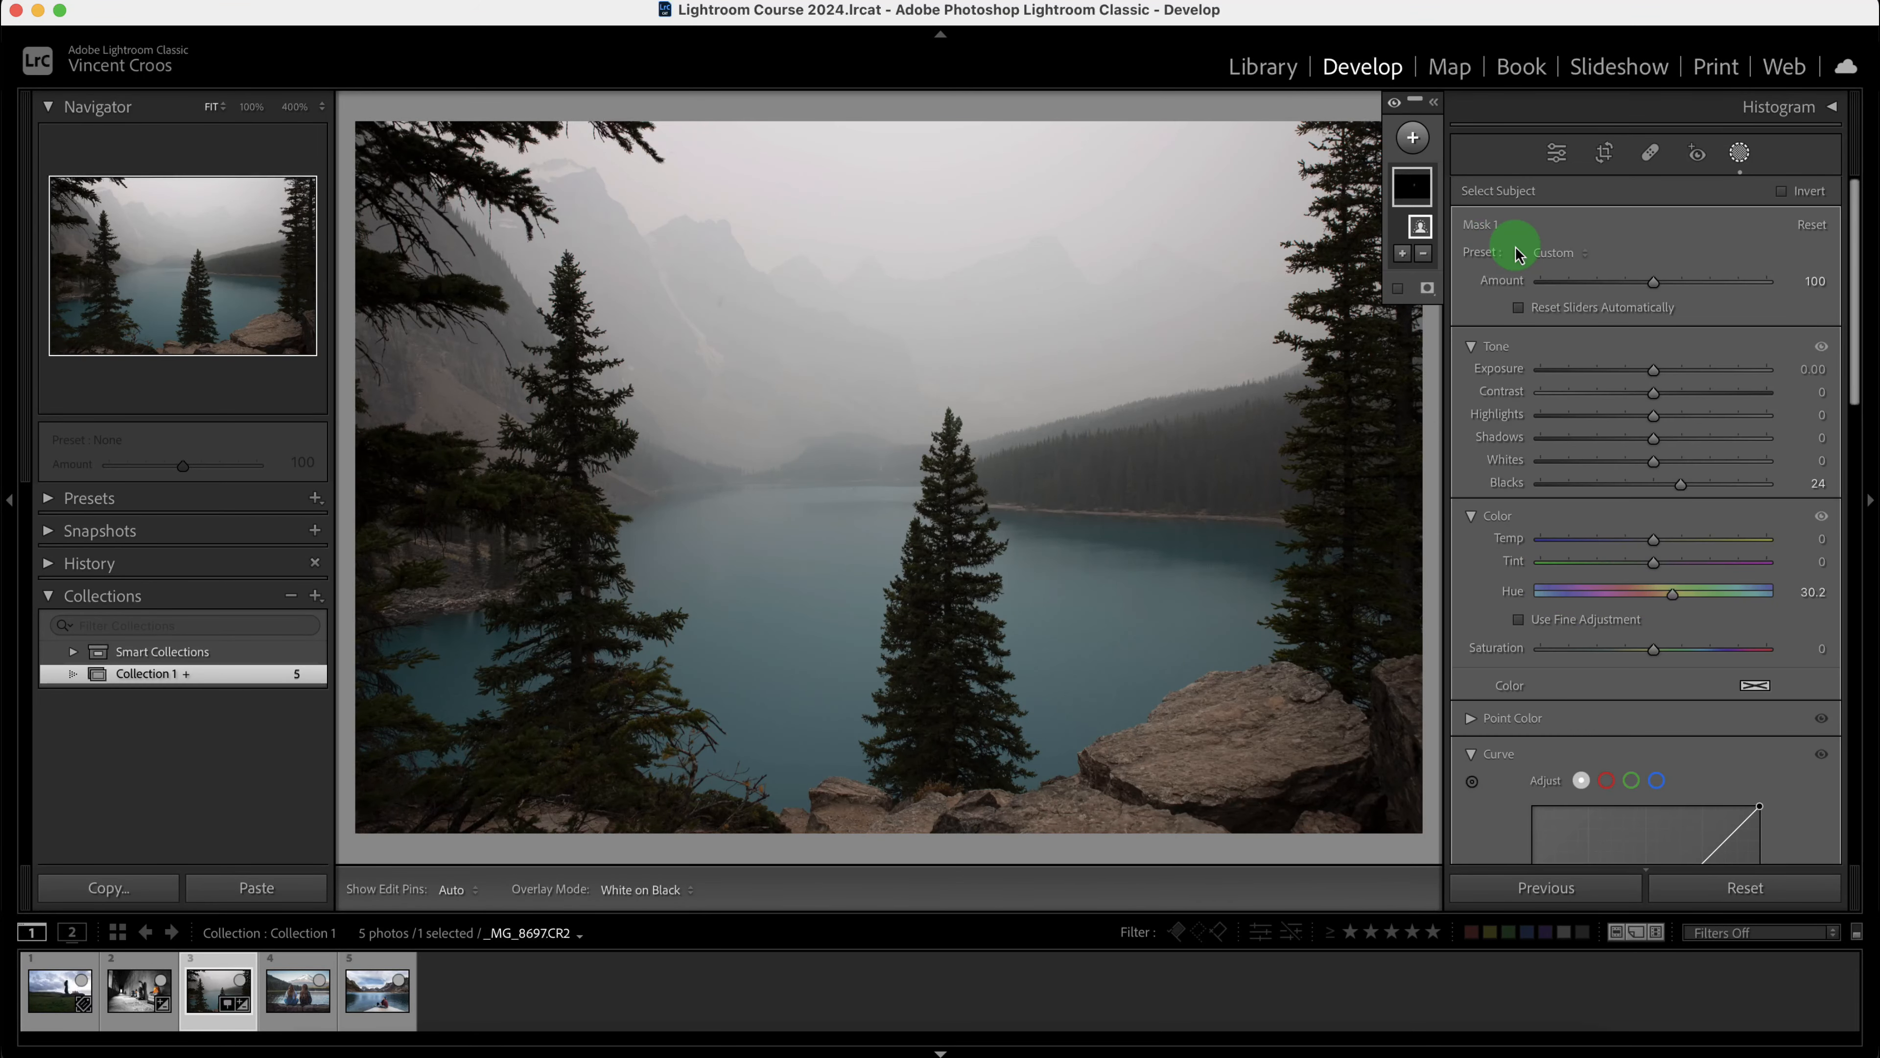
mouse_move(1396, 218)
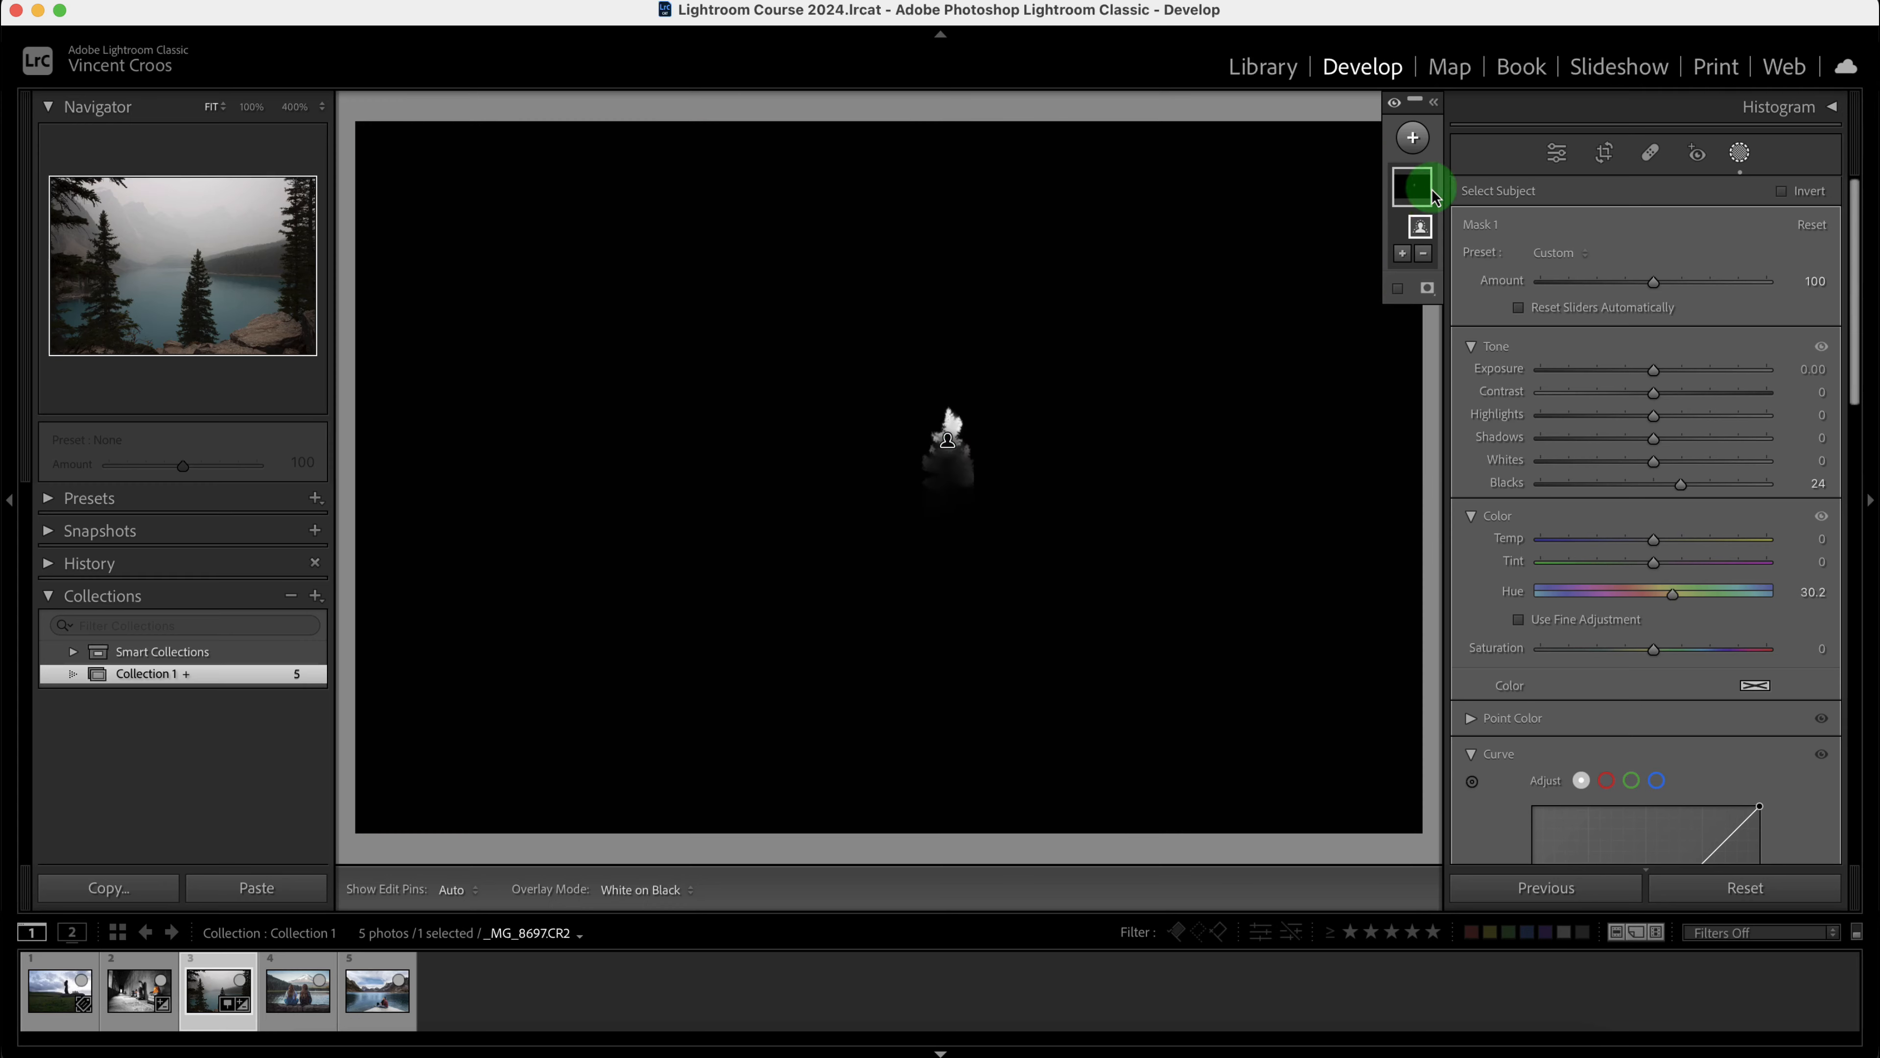
right_click(1433, 191)
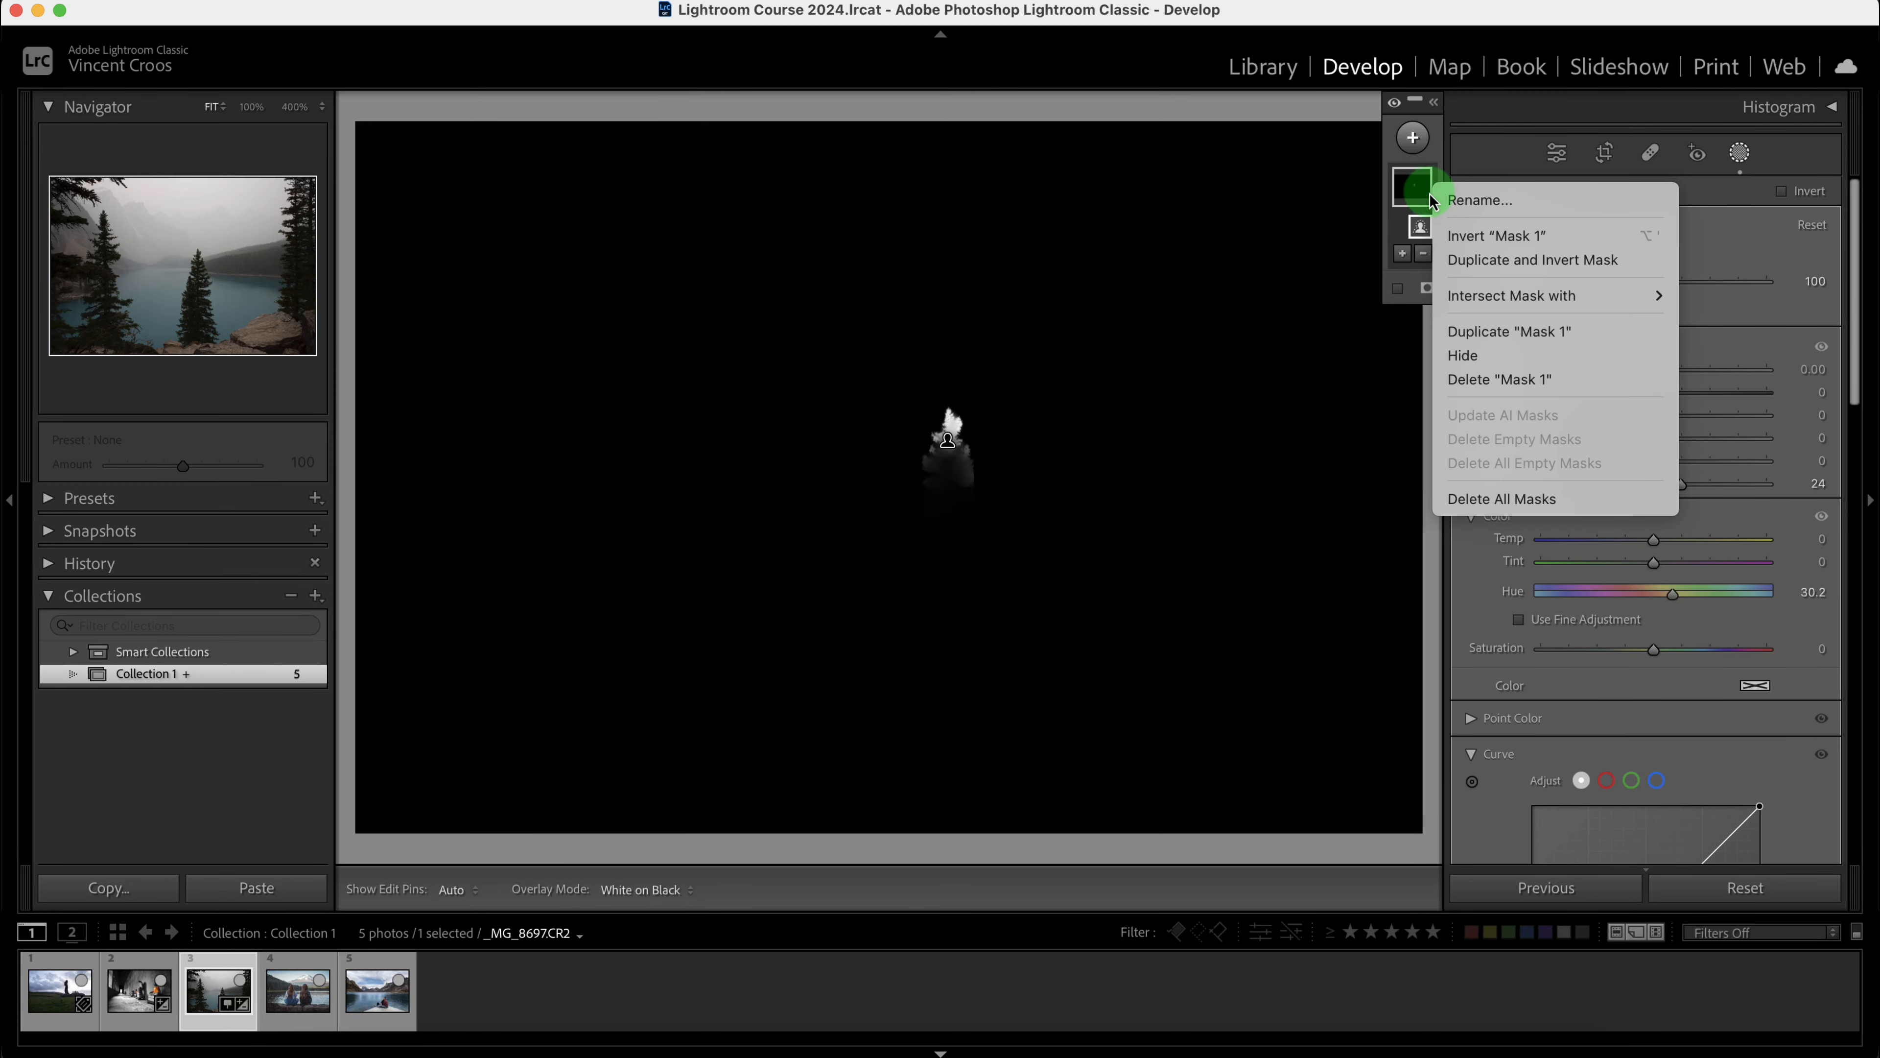
click(1510, 379)
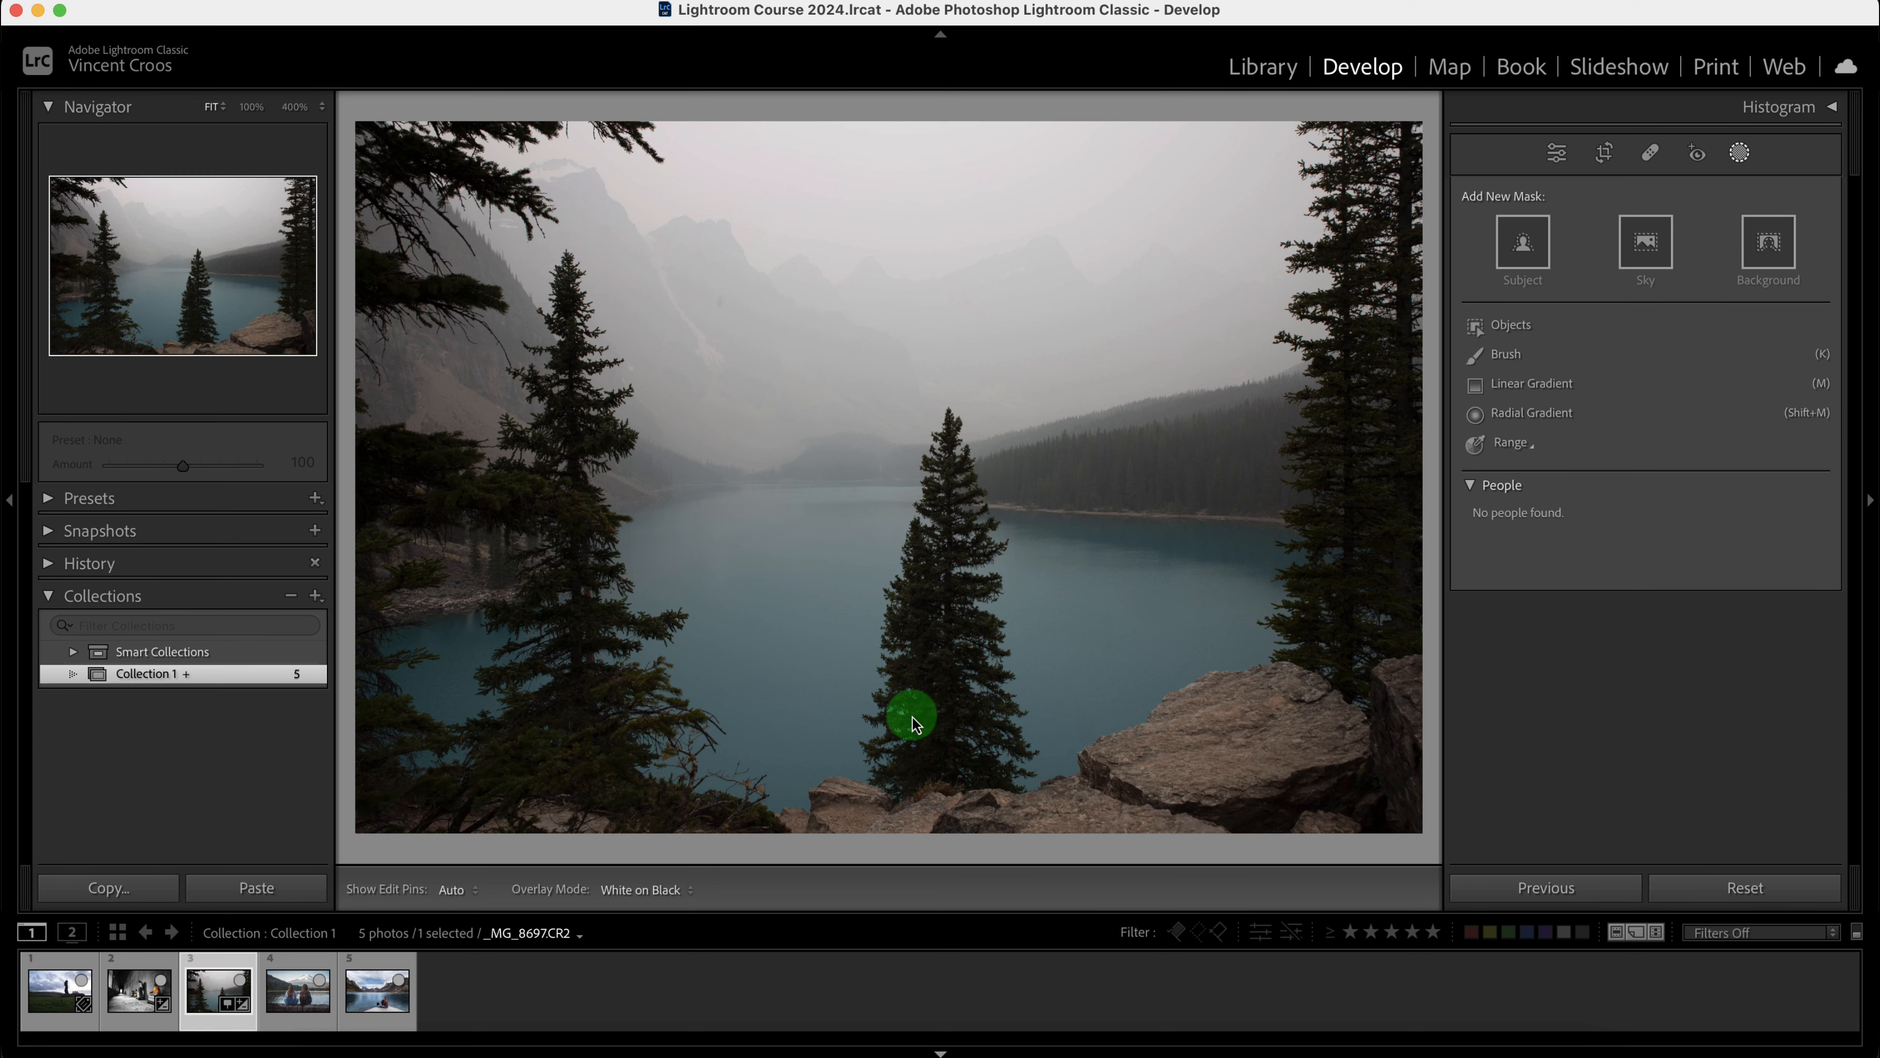
- Try a Select Objects mask by brushing over the central pine tree, check its coverage and undo it
click(1507, 330)
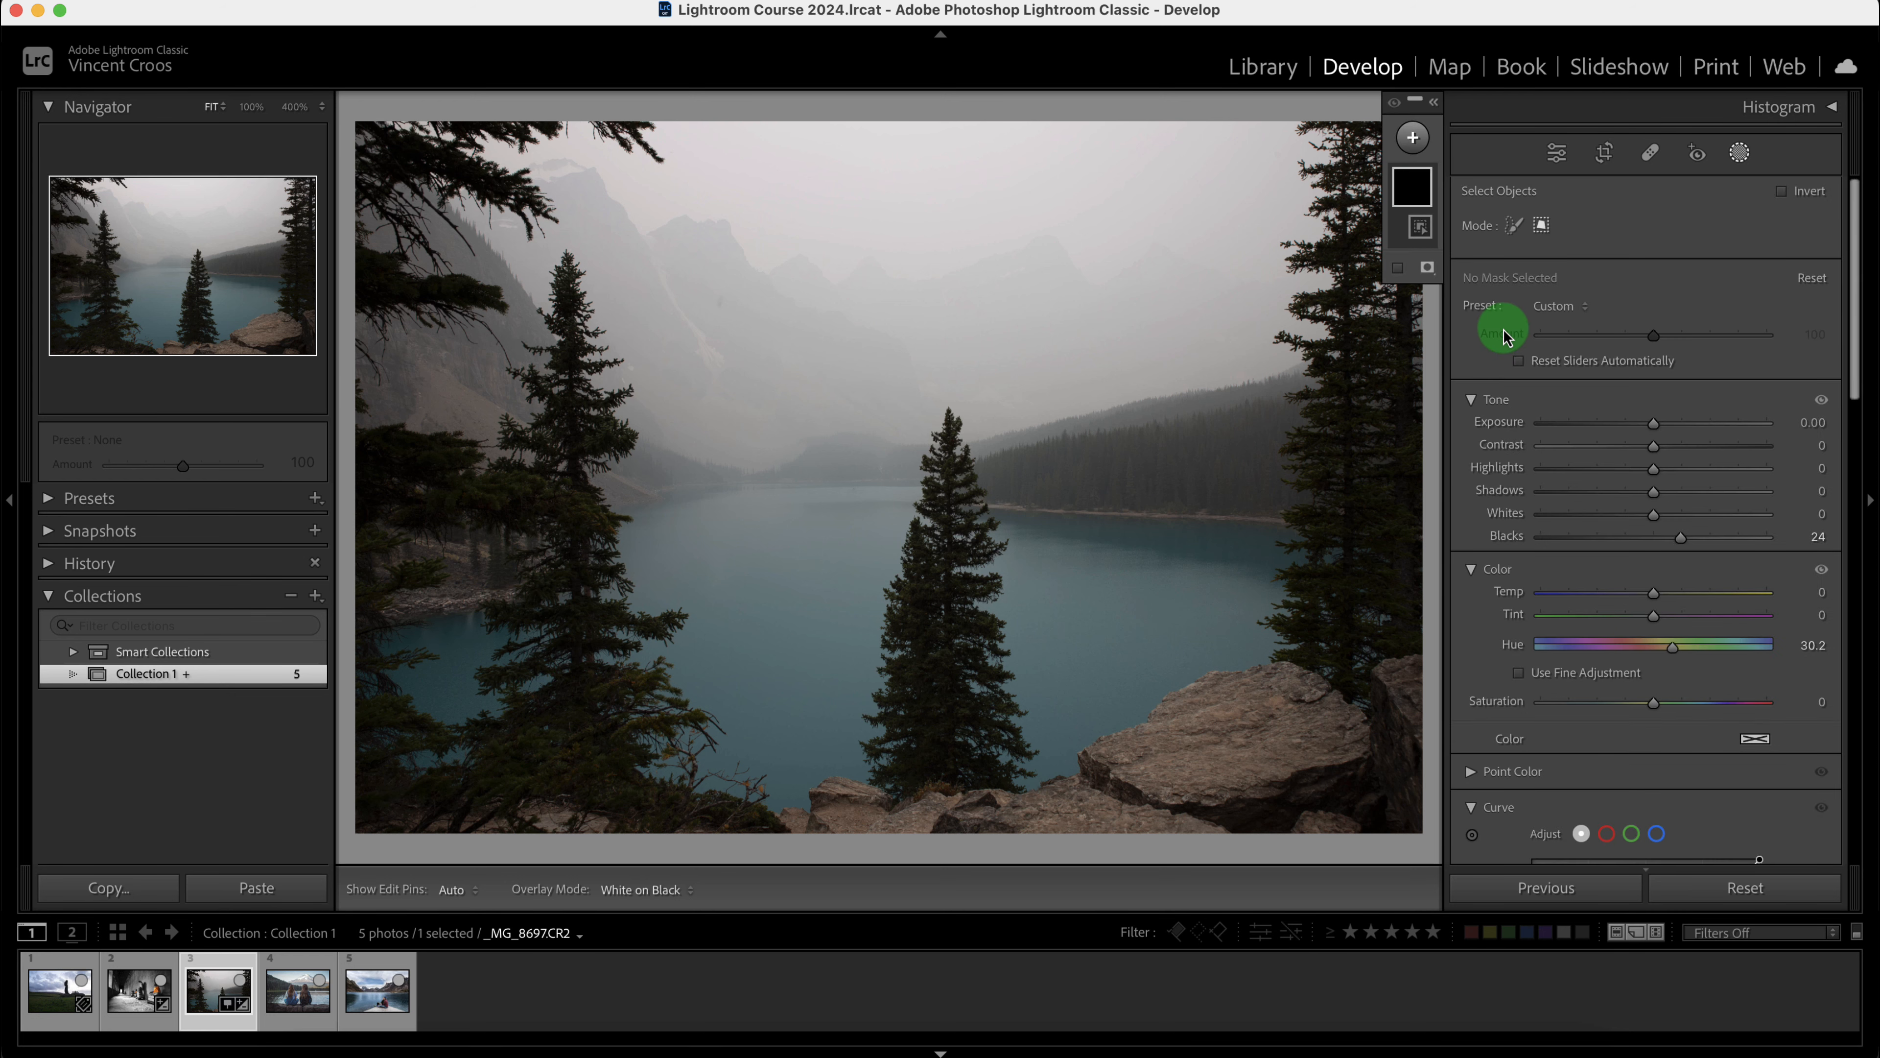
click(1512, 226)
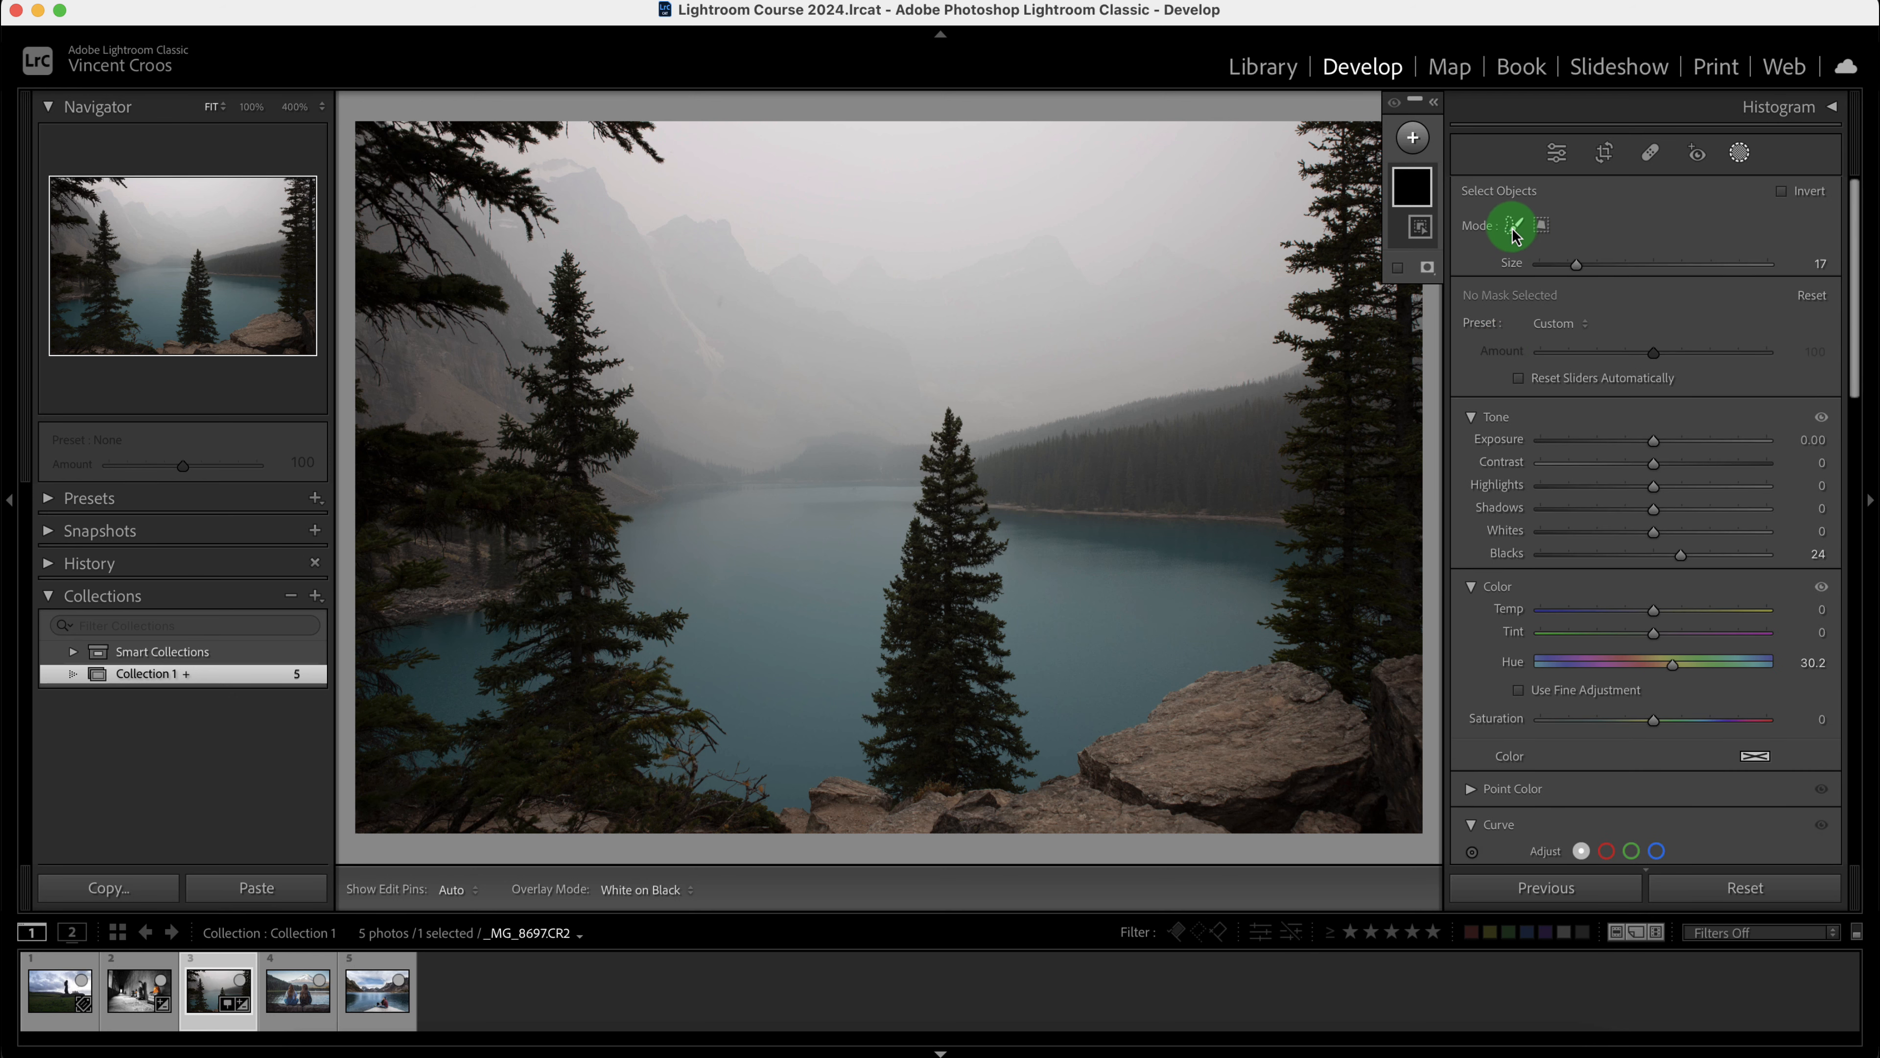
mouse_move(937, 434)
mouse_down()
mouse_move(869, 727)
mouse_move(940, 471)
mouse_move(956, 764)
mouse_move(852, 760)
mouse_move(957, 567)
mouse_move(1008, 747)
mouse_move(934, 650)
mouse_move(965, 639)
mouse_move(1033, 675)
mouse_move(958, 428)
mouse_move(911, 632)
mouse_move(910, 781)
mouse_move(1011, 781)
mouse_move(961, 749)
mouse_up()
mouse_move(1414, 194)
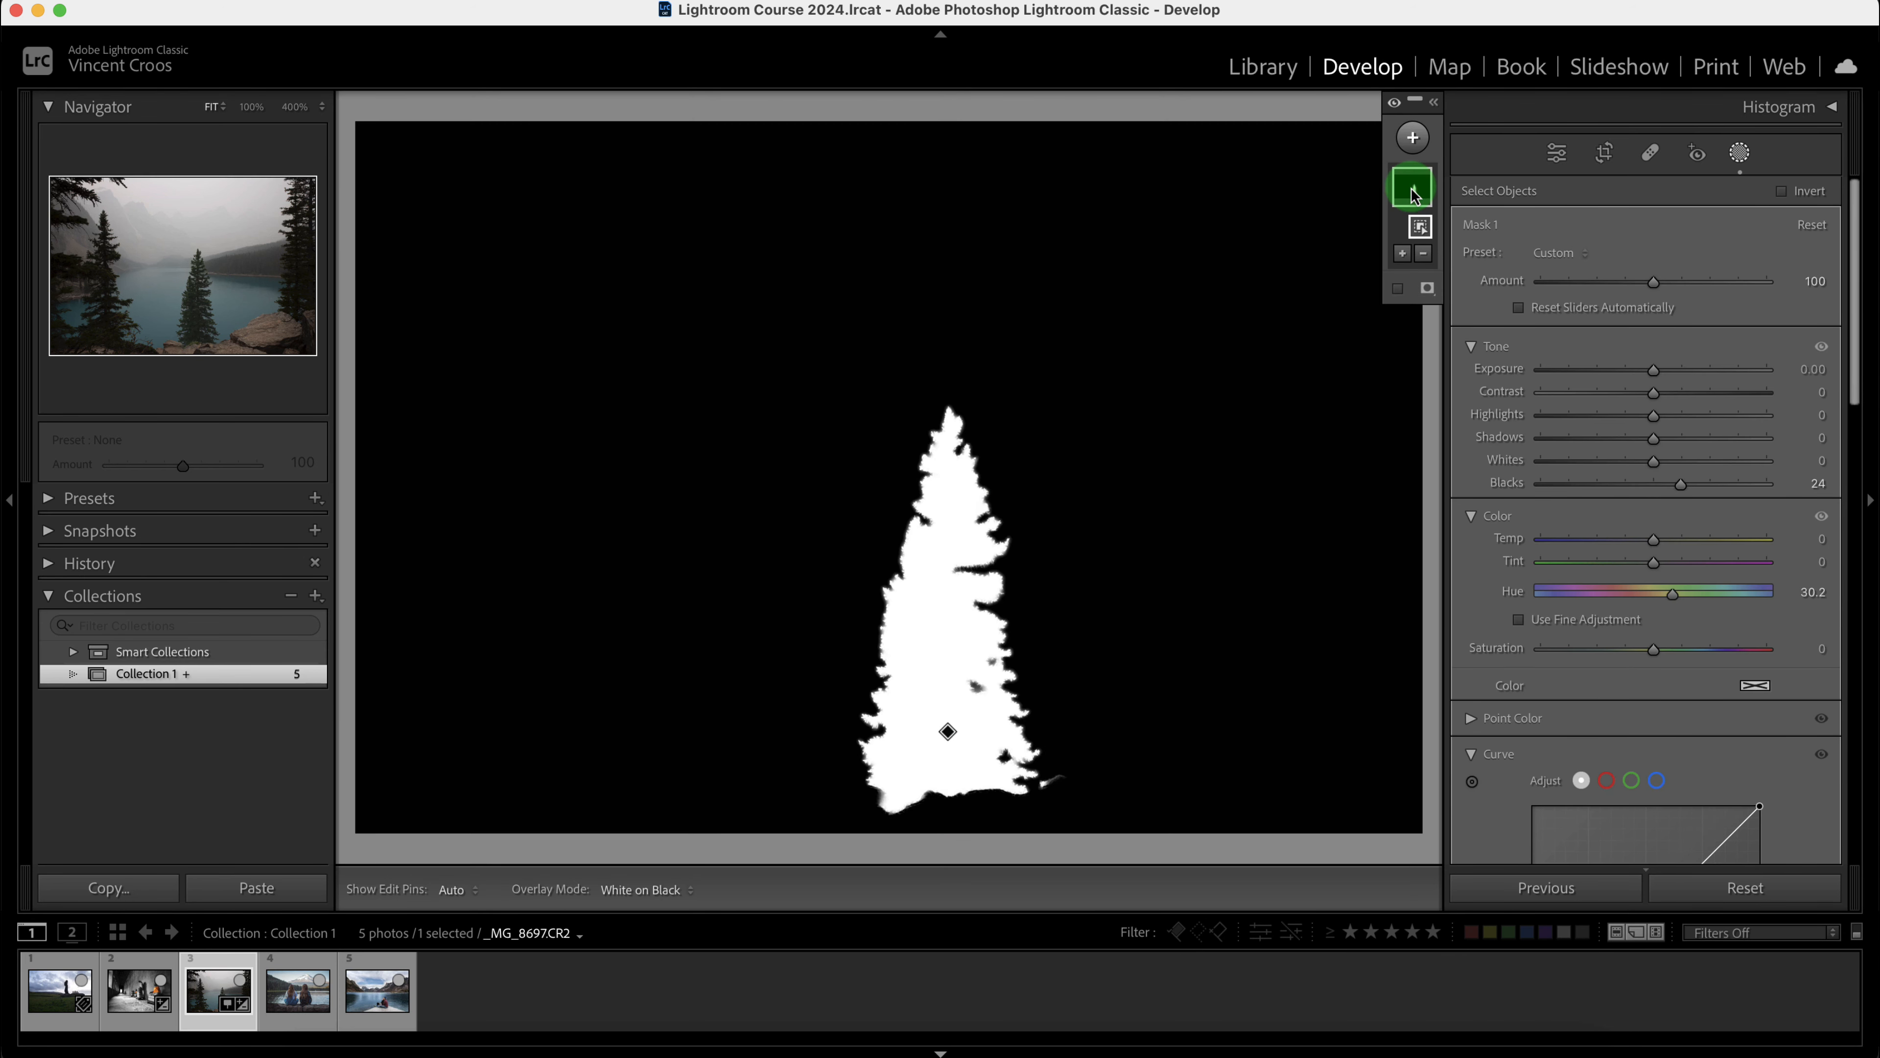
key(super+z)
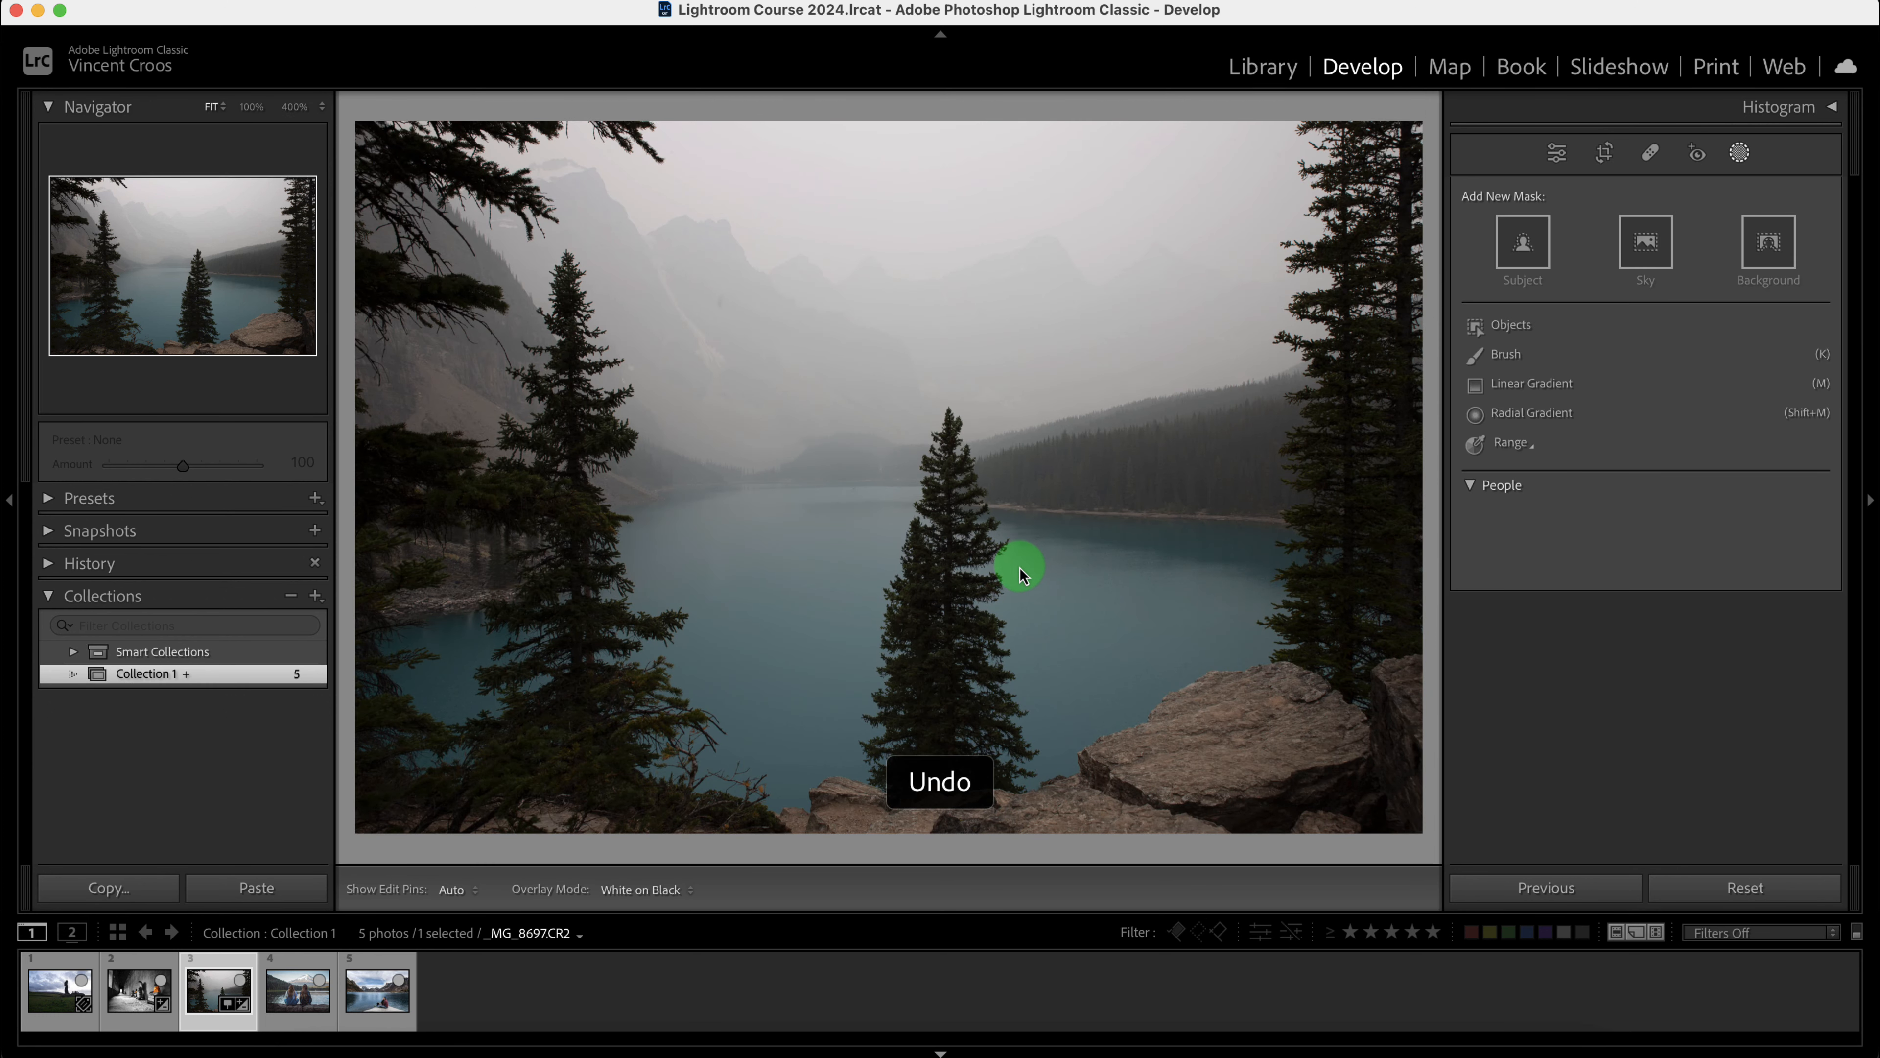
- Mask the central pine tree with Select Objects in rectangle mode by framing the whole tree
click(1510, 326)
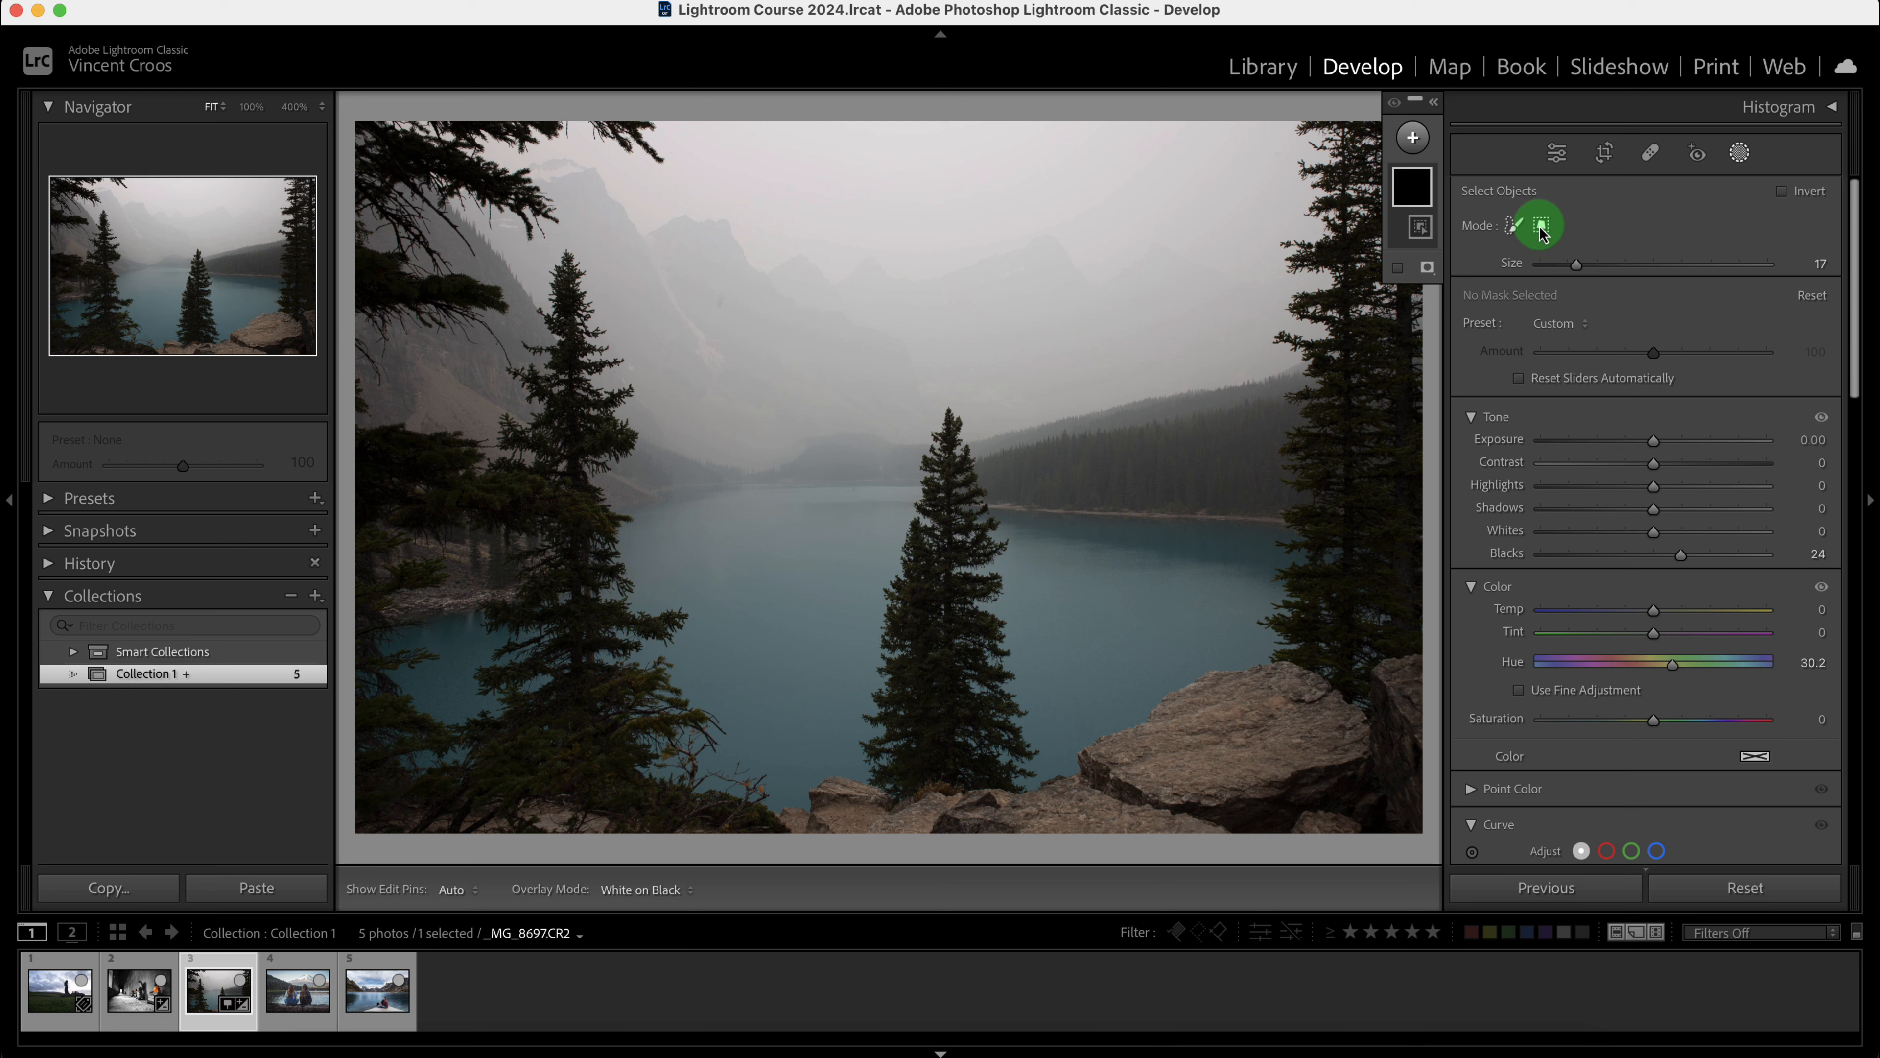
click(1555, 243)
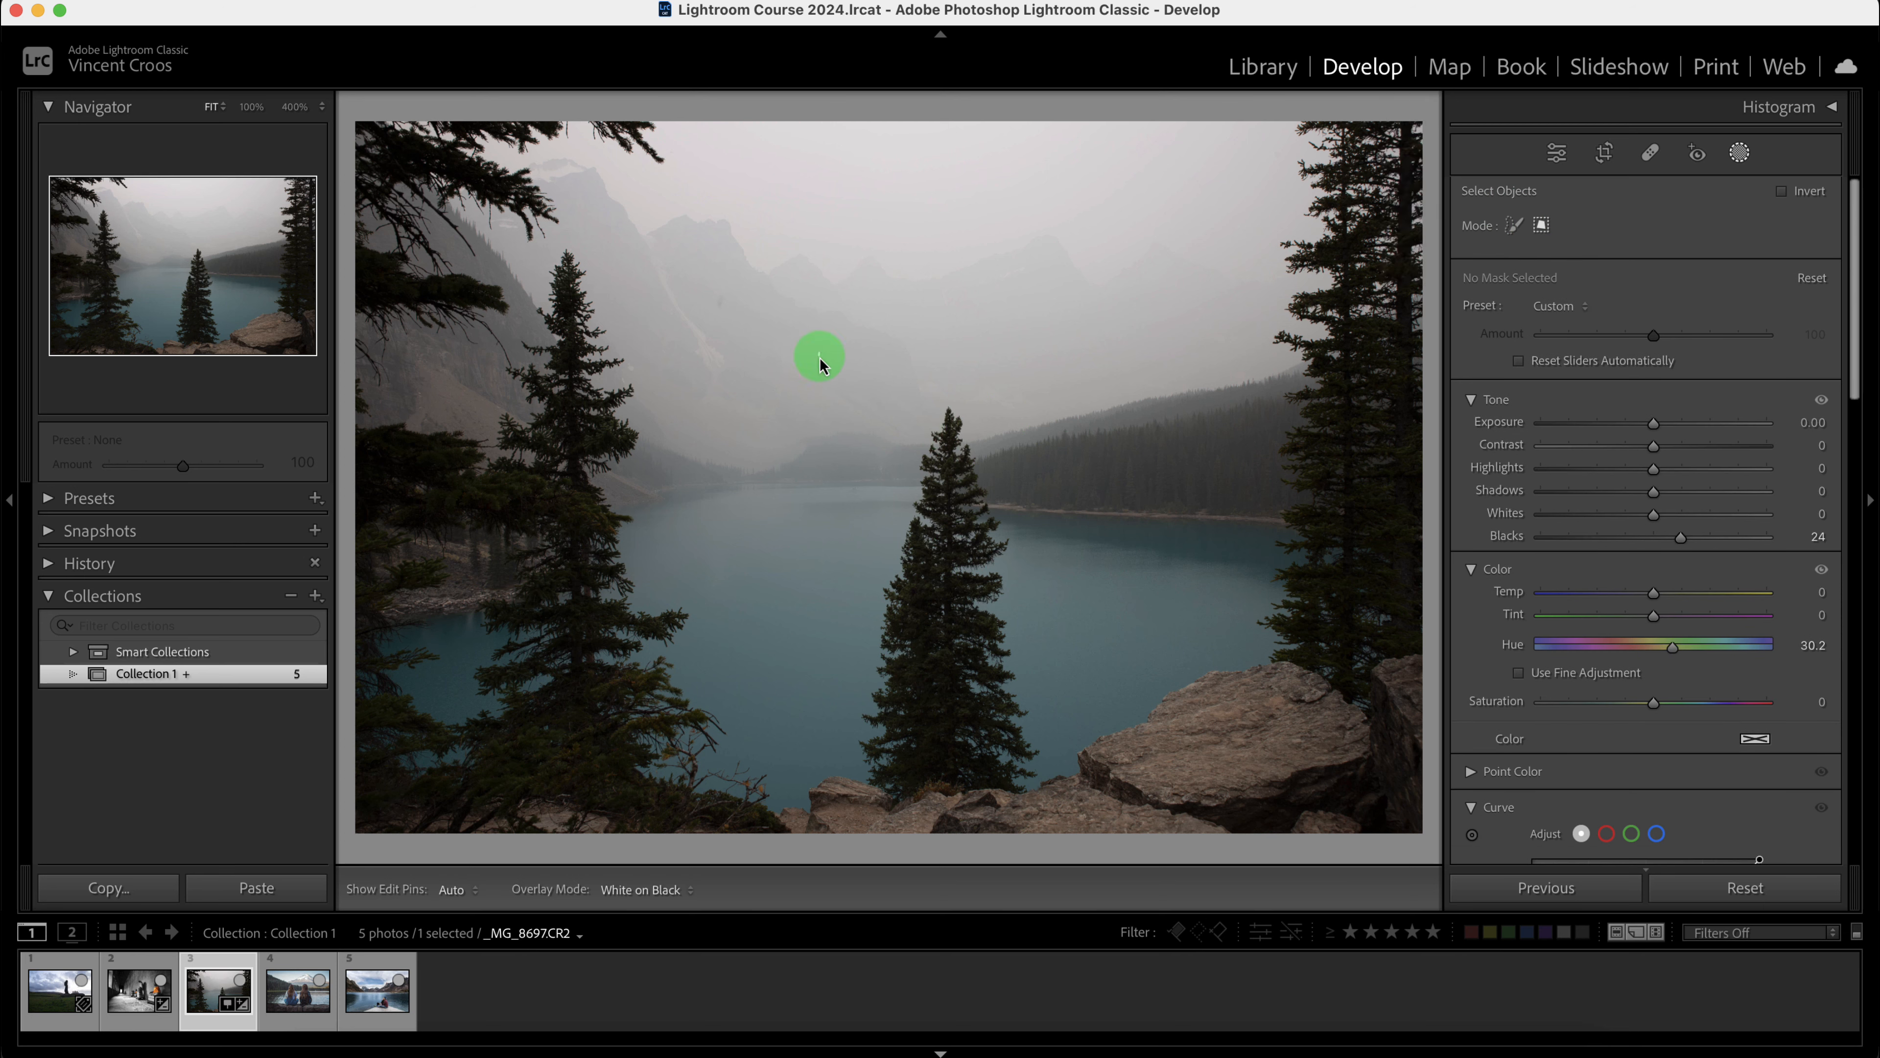
drag(818, 352, 1104, 823)
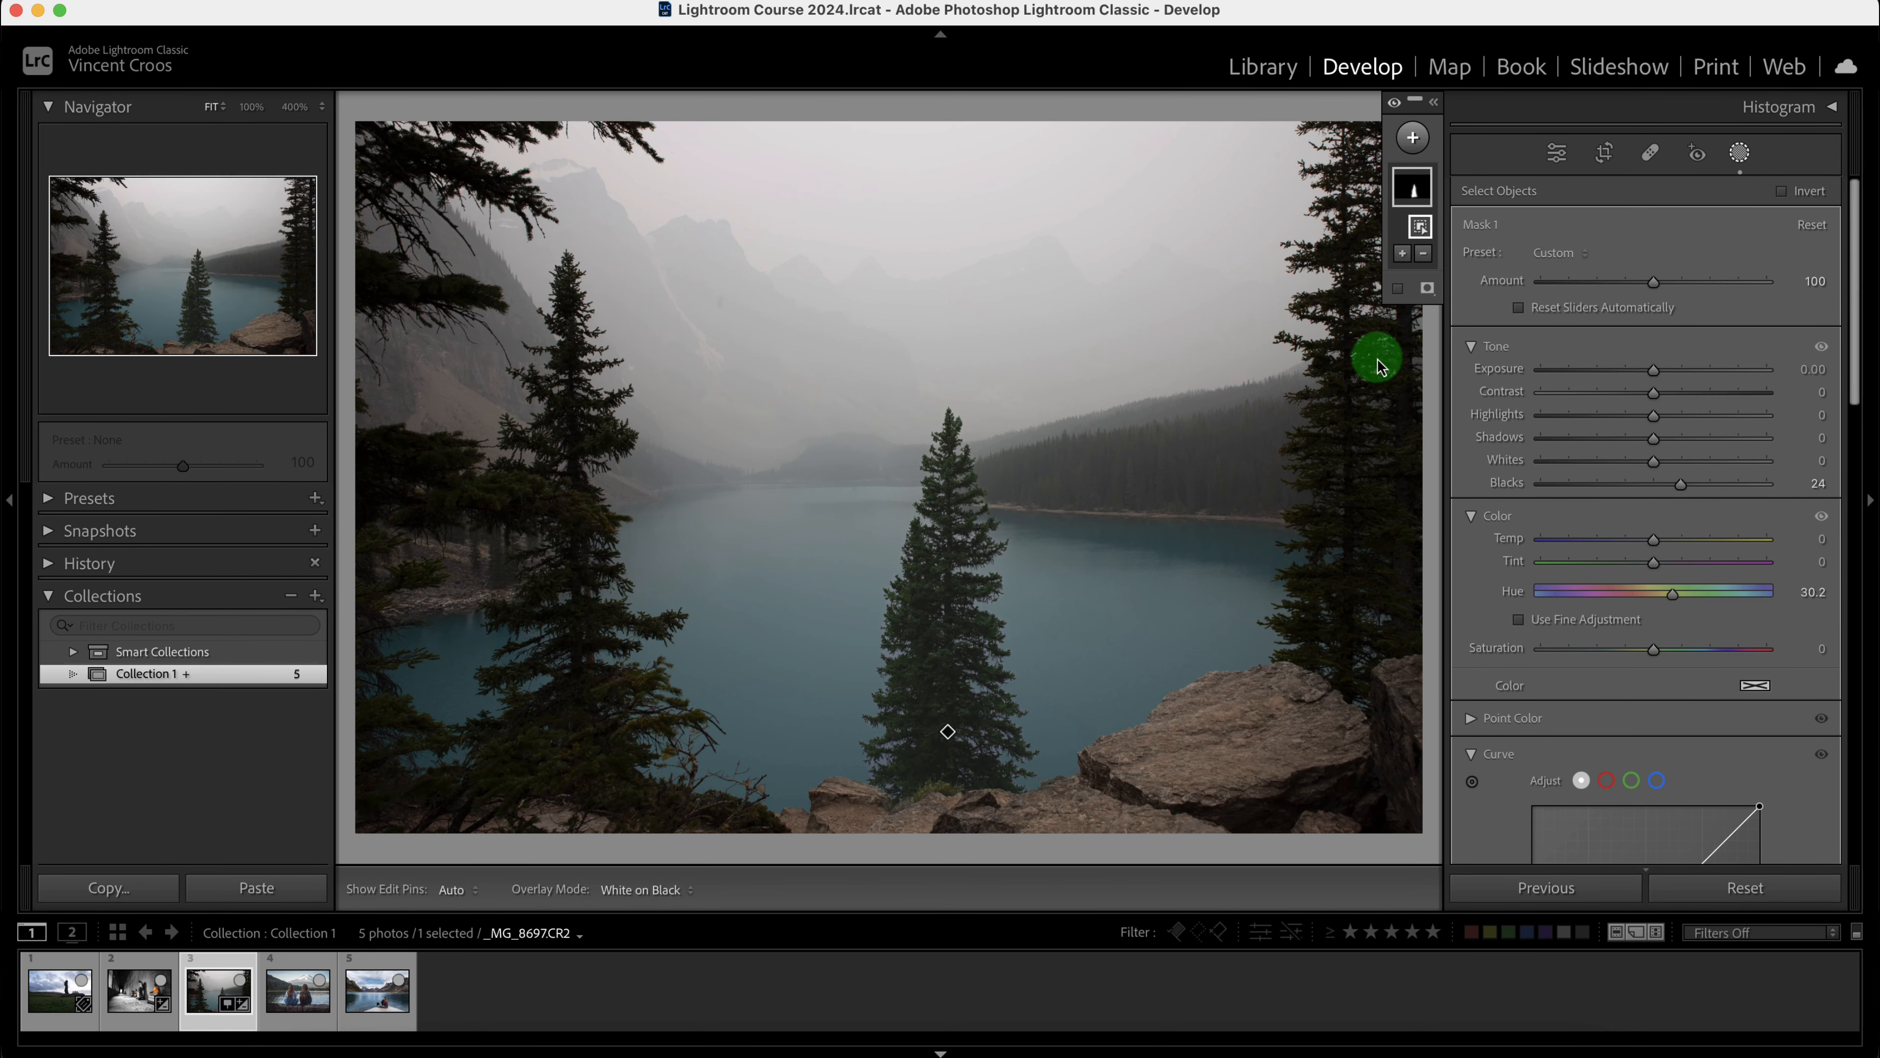
- Set the pine tree mask's Blacks to 20 and lower its Exposure slightly
drag(1675, 490, 1670, 488)
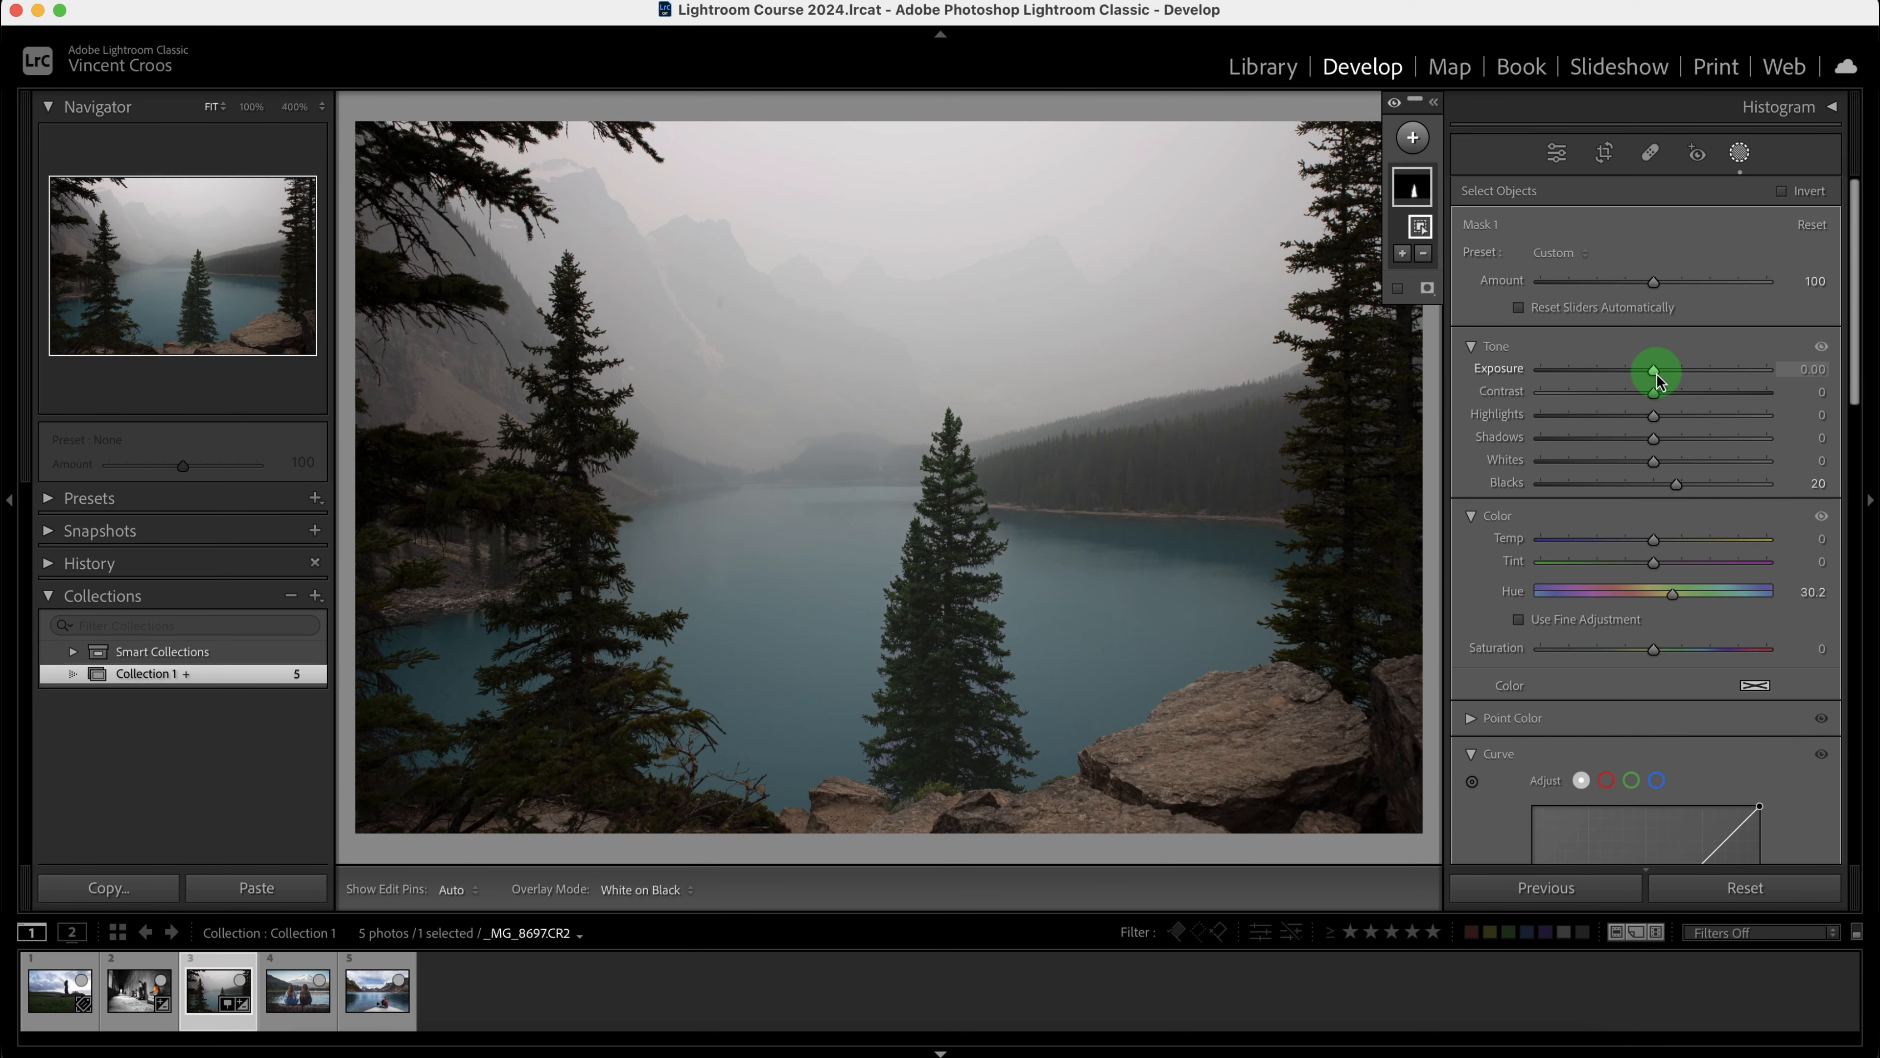
mouse_move(1653, 370)
mouse_down()
mouse_move(1669, 378)
mouse_move(1645, 377)
mouse_up()
scroll(1851, 378, down, 1)
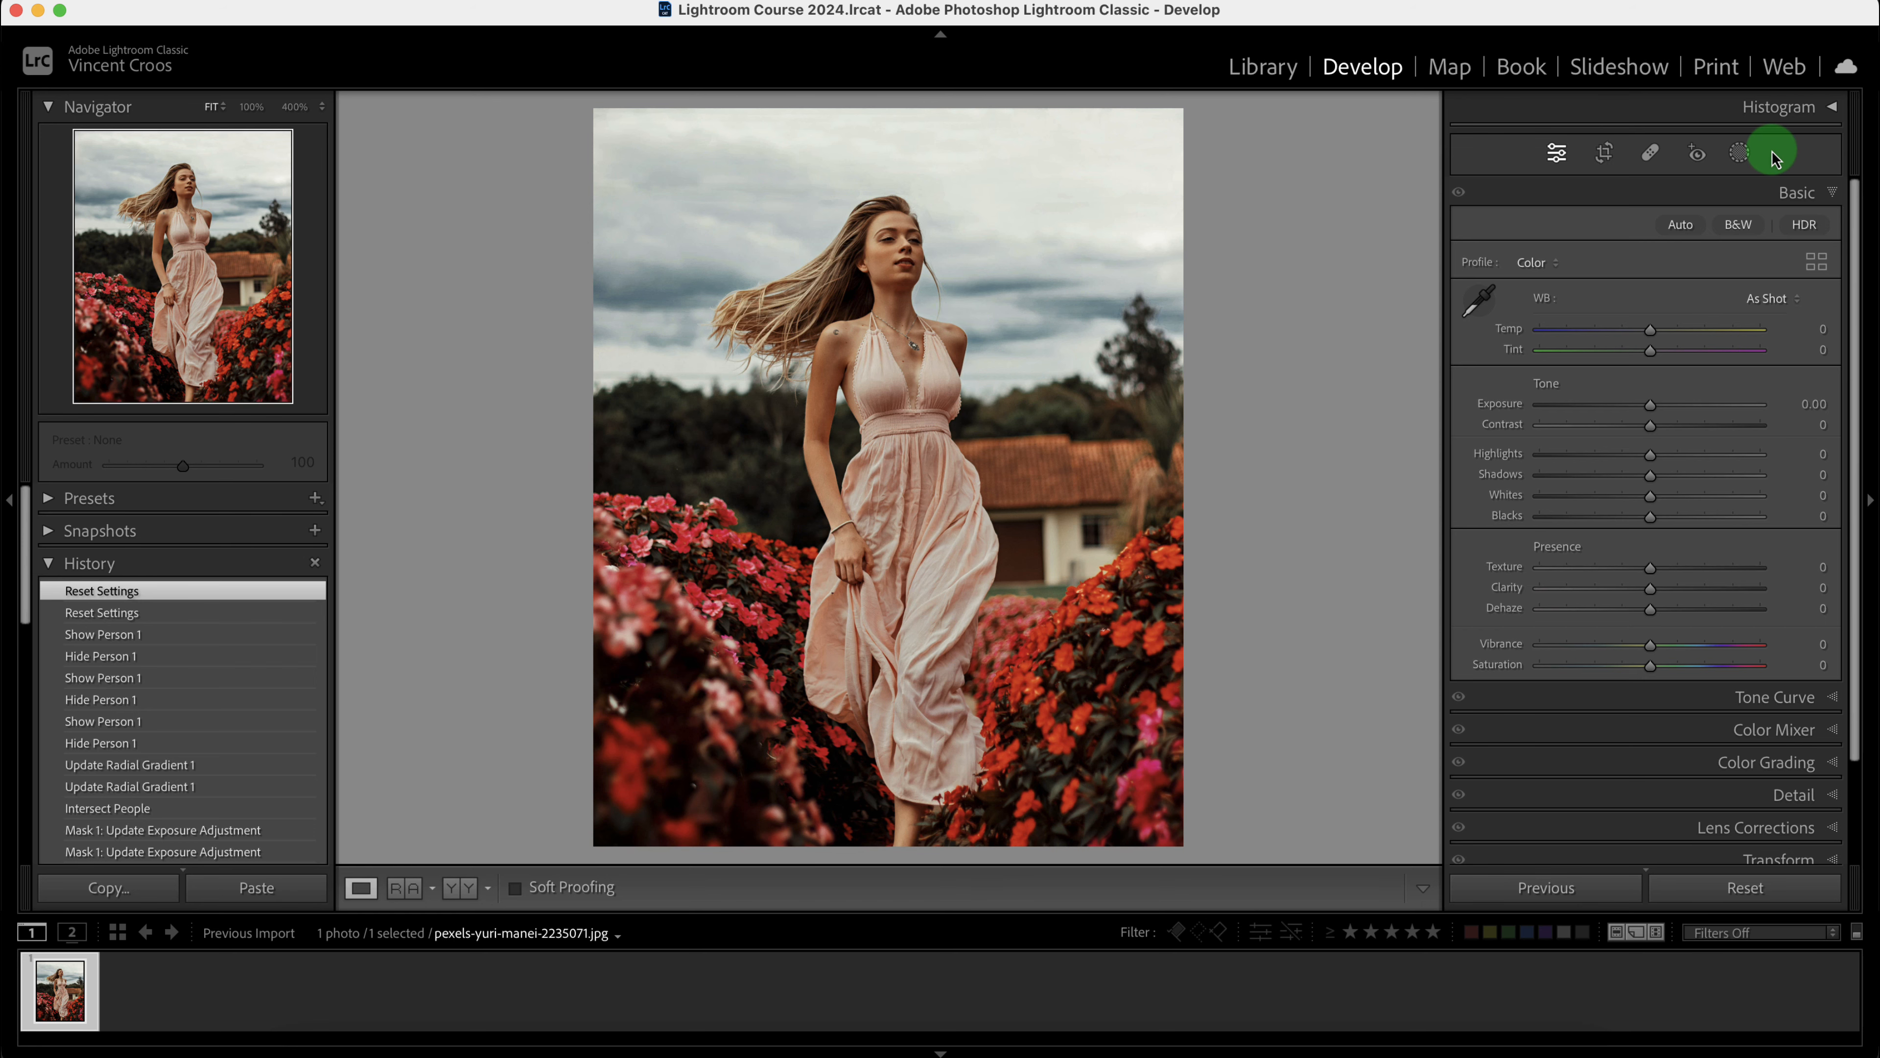
- Add a radial gradient mask to the portrait in the flower field, shaped as an upright ellipse over the woman's head and chest
click(1739, 152)
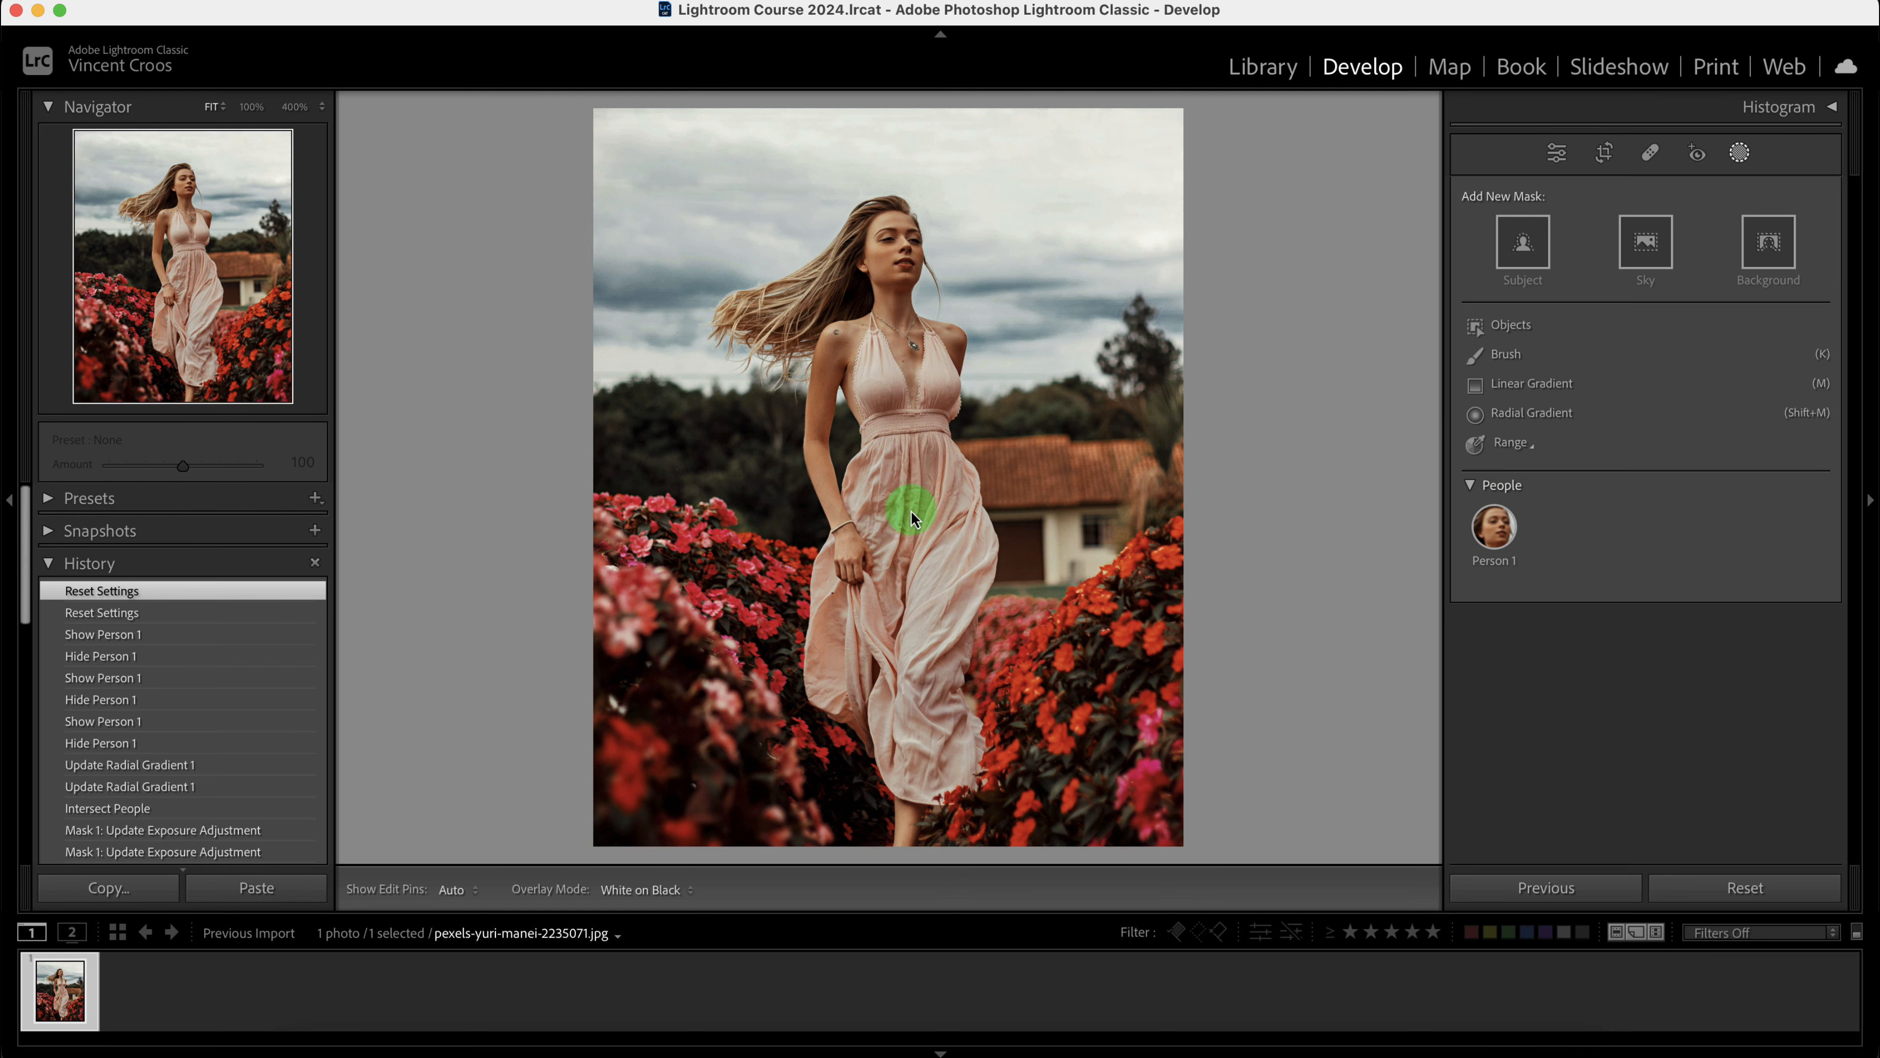
click(1530, 414)
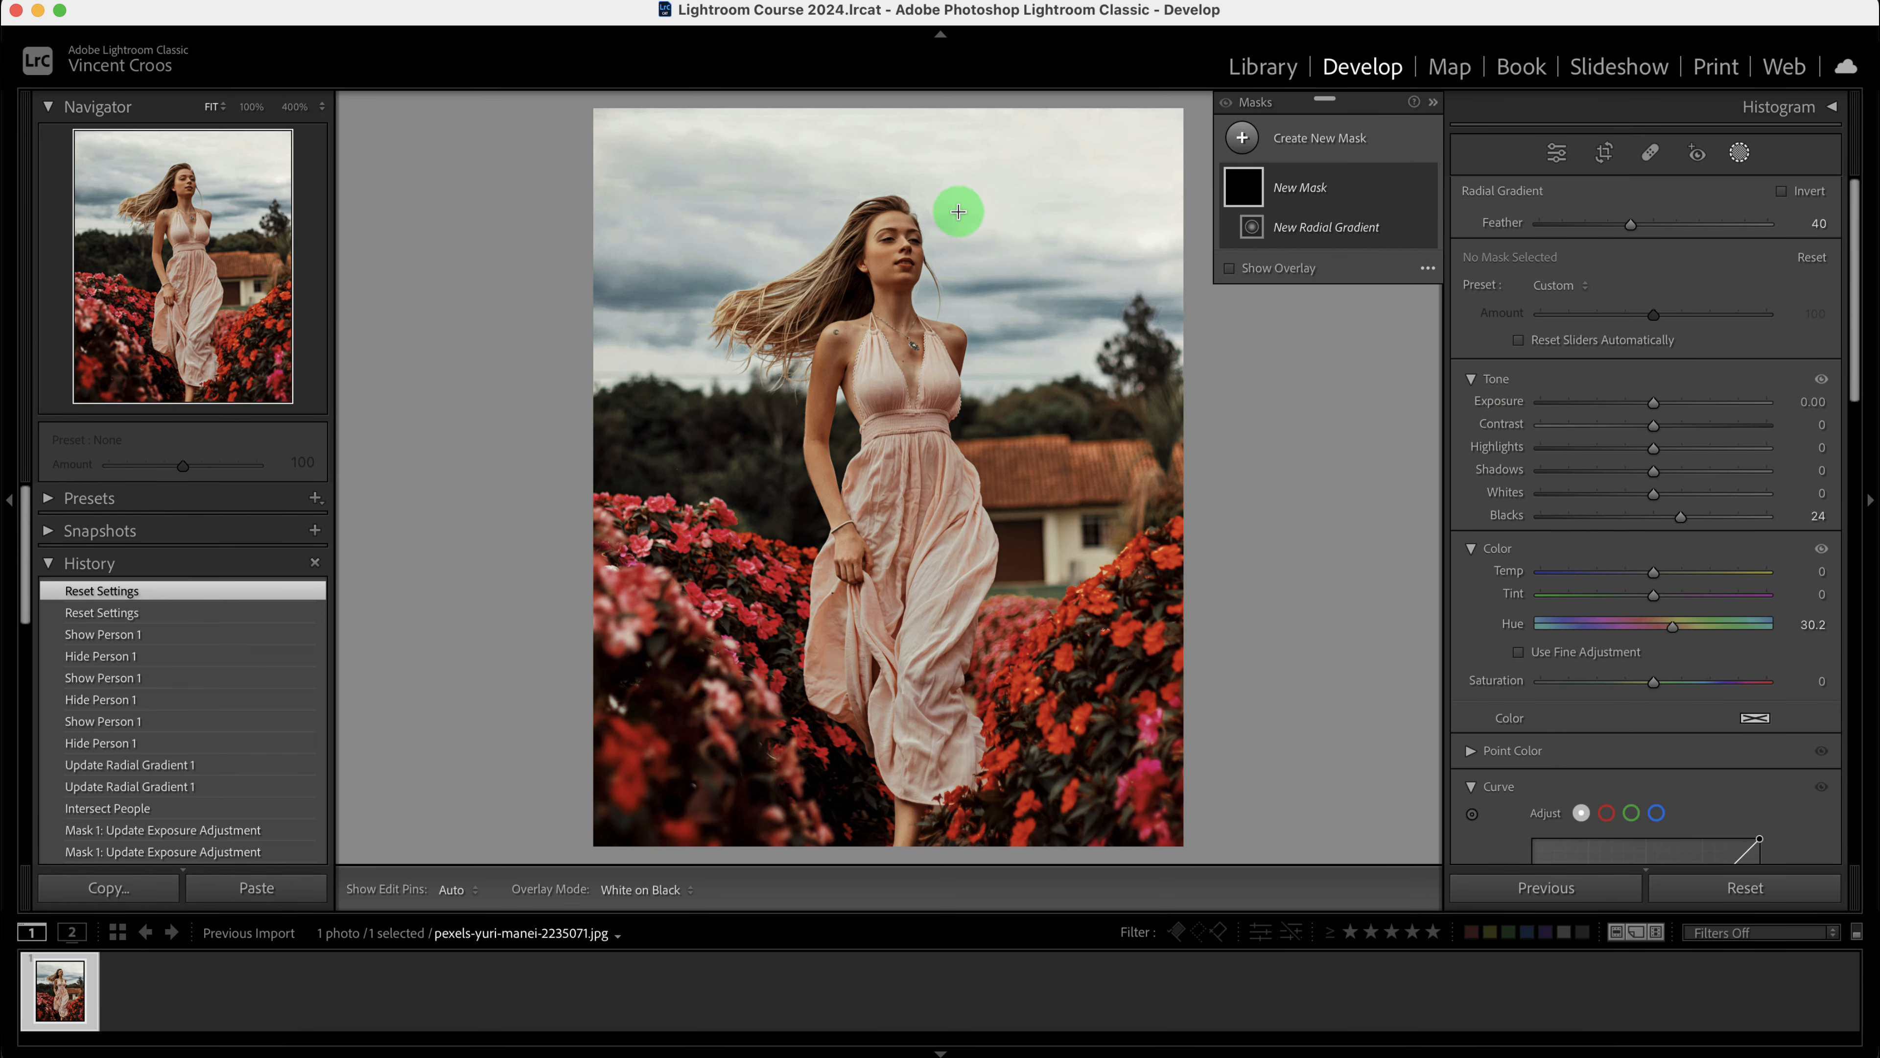
drag(896, 245, 890, 315)
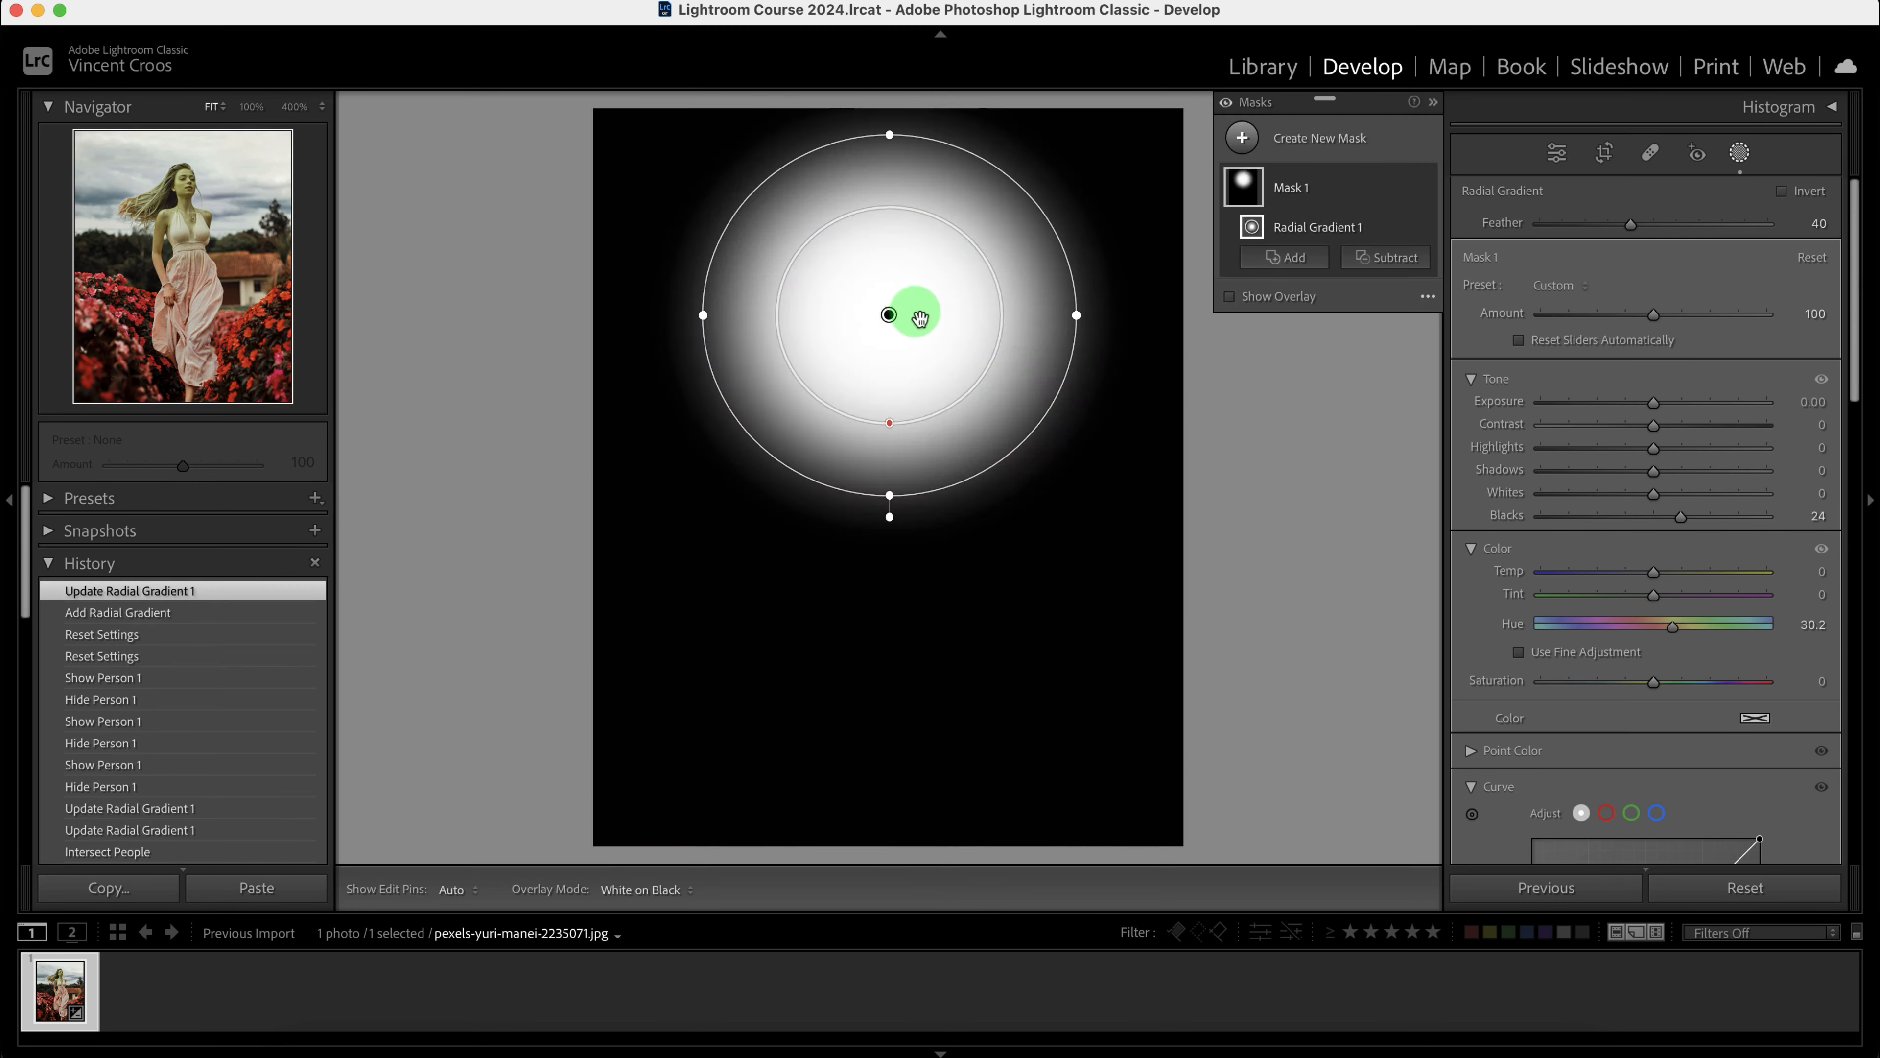
drag(887, 496, 886, 526)
drag(888, 314, 901, 296)
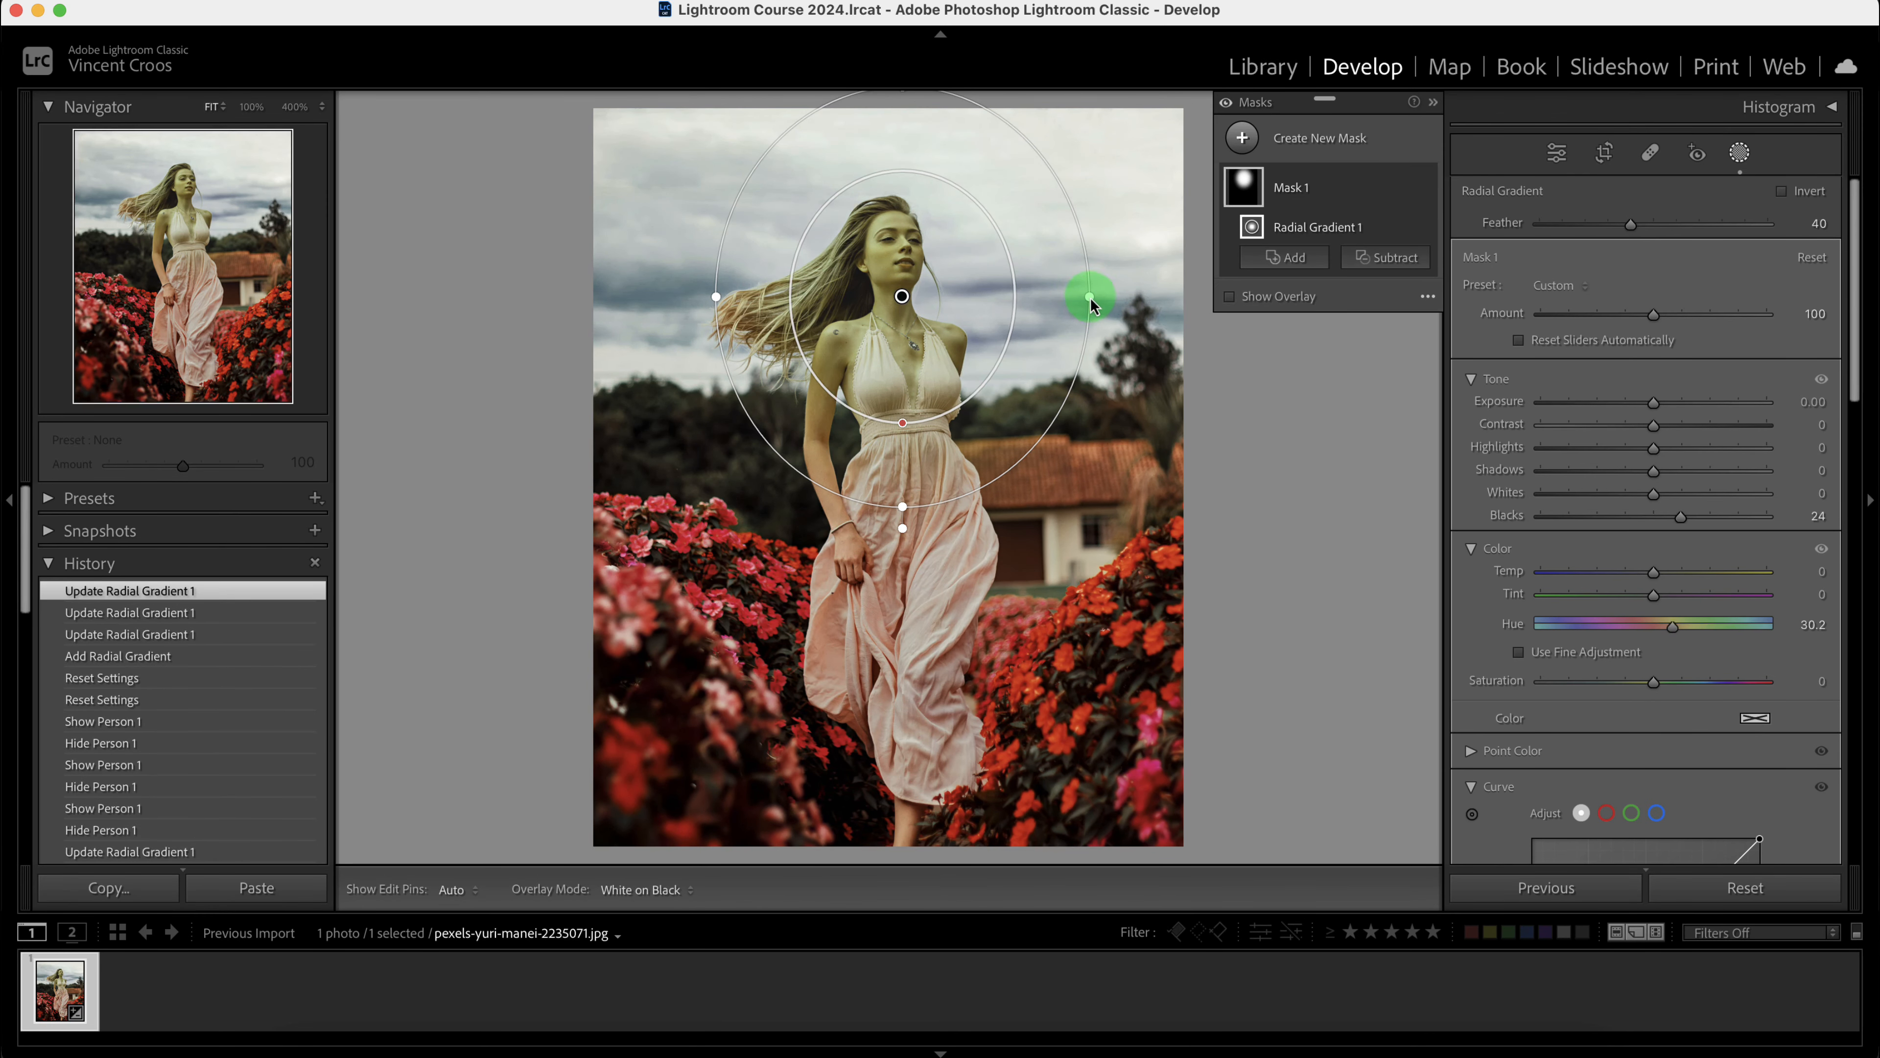
drag(1091, 300, 1100, 305)
- Reset the radial mask's Hue and Blacks to 0, and set Exposure to 0.58, Highlights to 15 and Shadows to 13
drag(1675, 636, 1672, 626)
double_click(1671, 627)
drag(1658, 418, 1670, 476)
double_click(1681, 516)
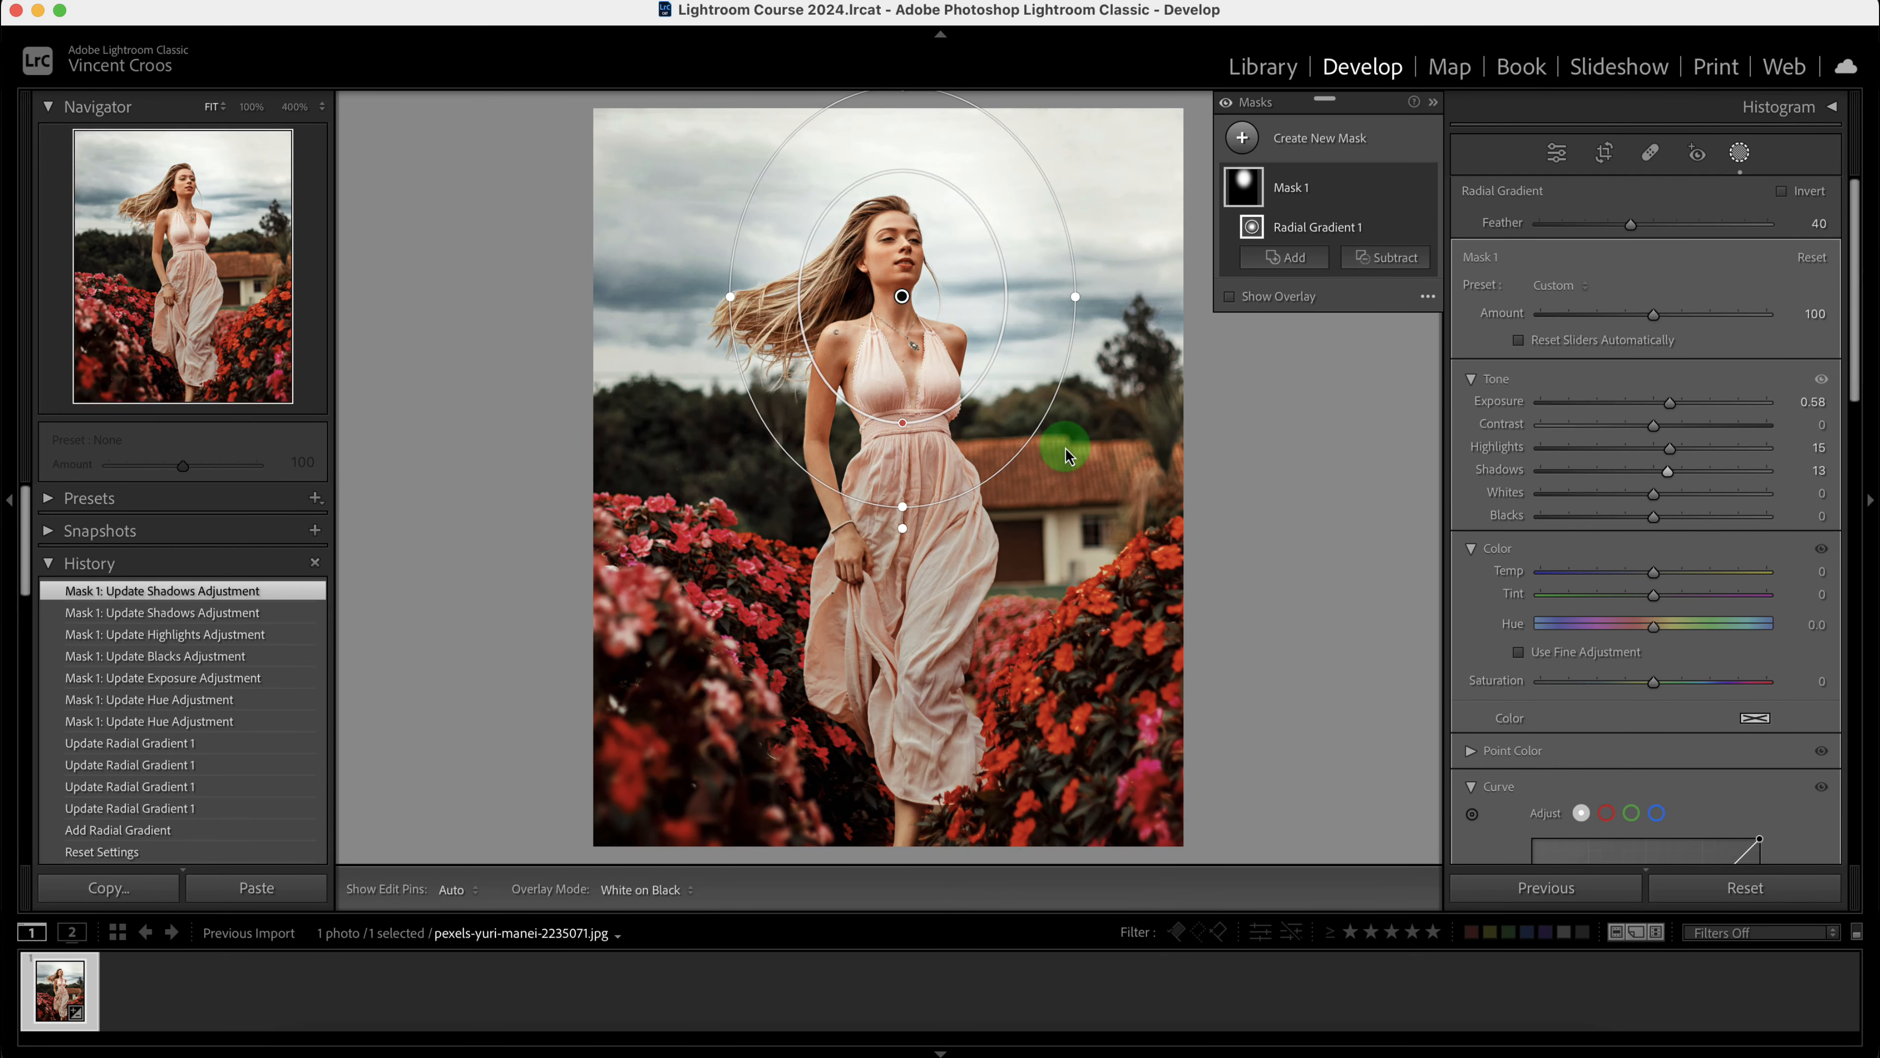
- Compare the portrait before and after the edit with the edit pins hidden, and show the radial mask's overlay
key(backslash)
key(backslash)
key(h)
key(backslash)
key(backslash)
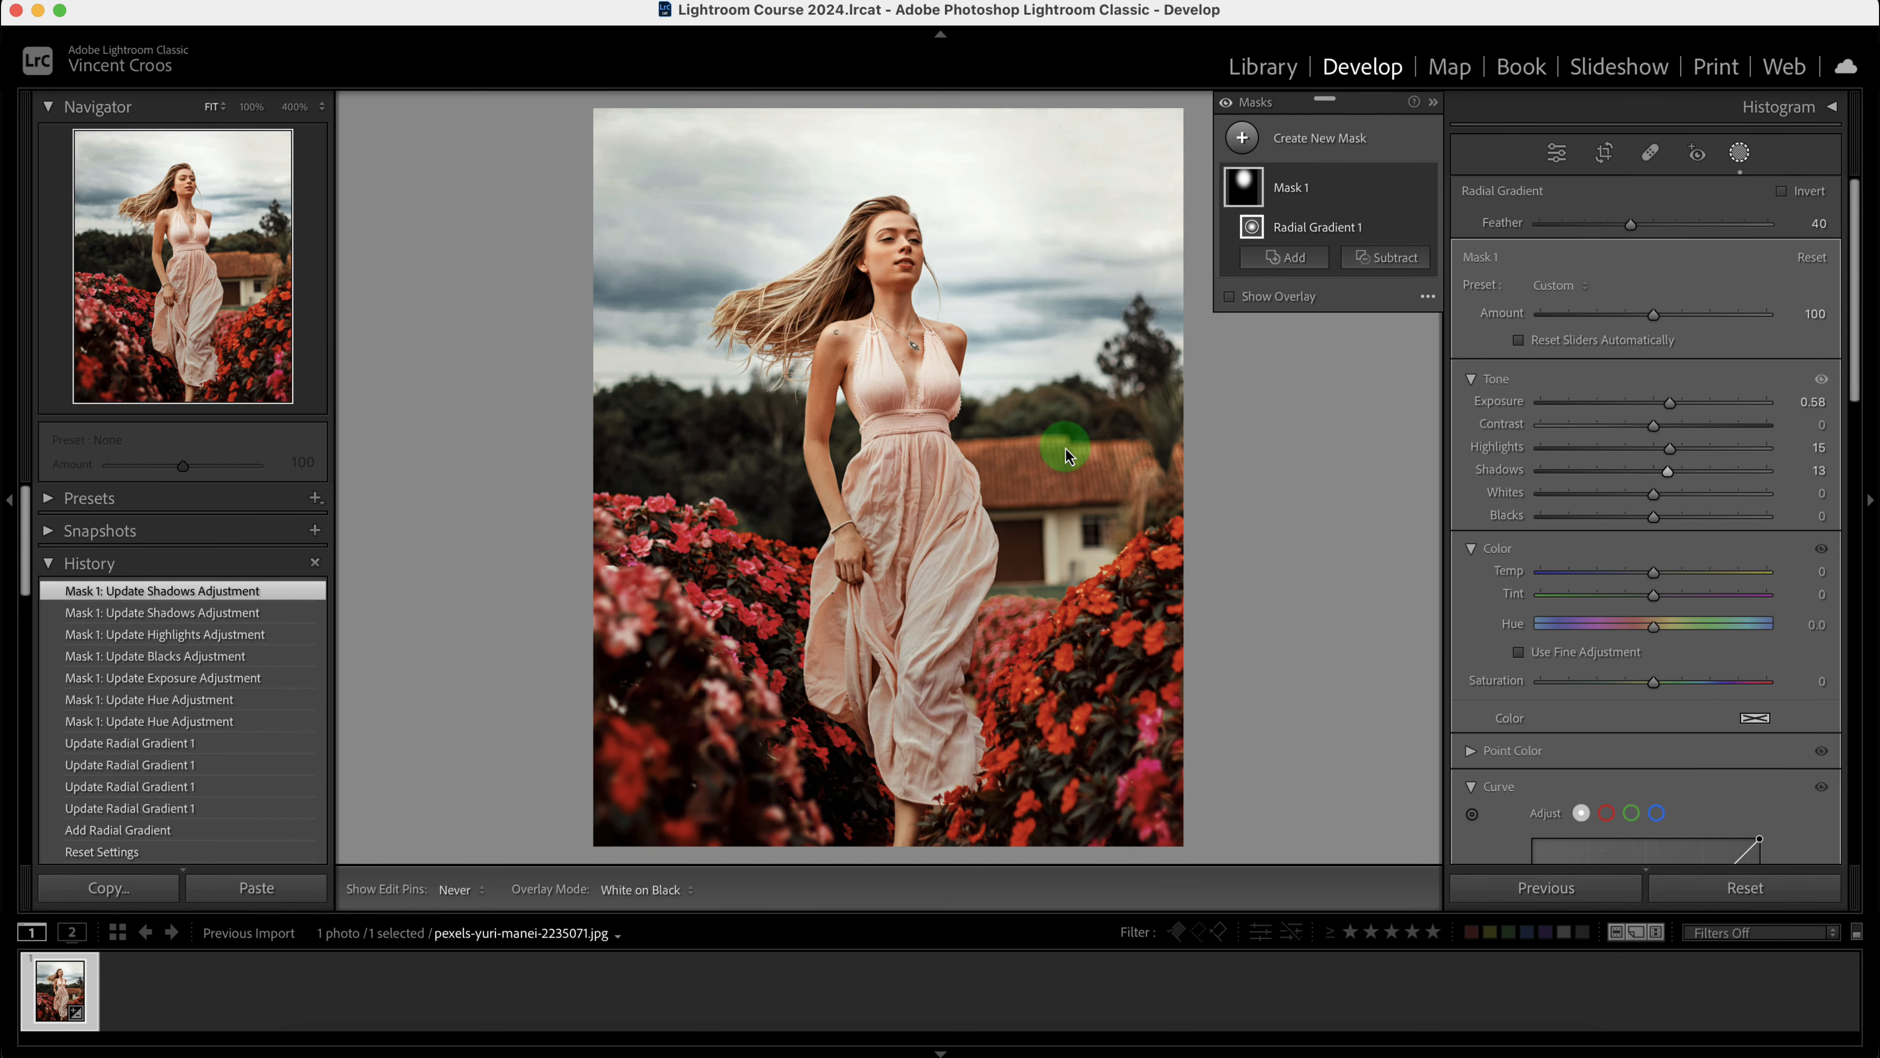
key(h)
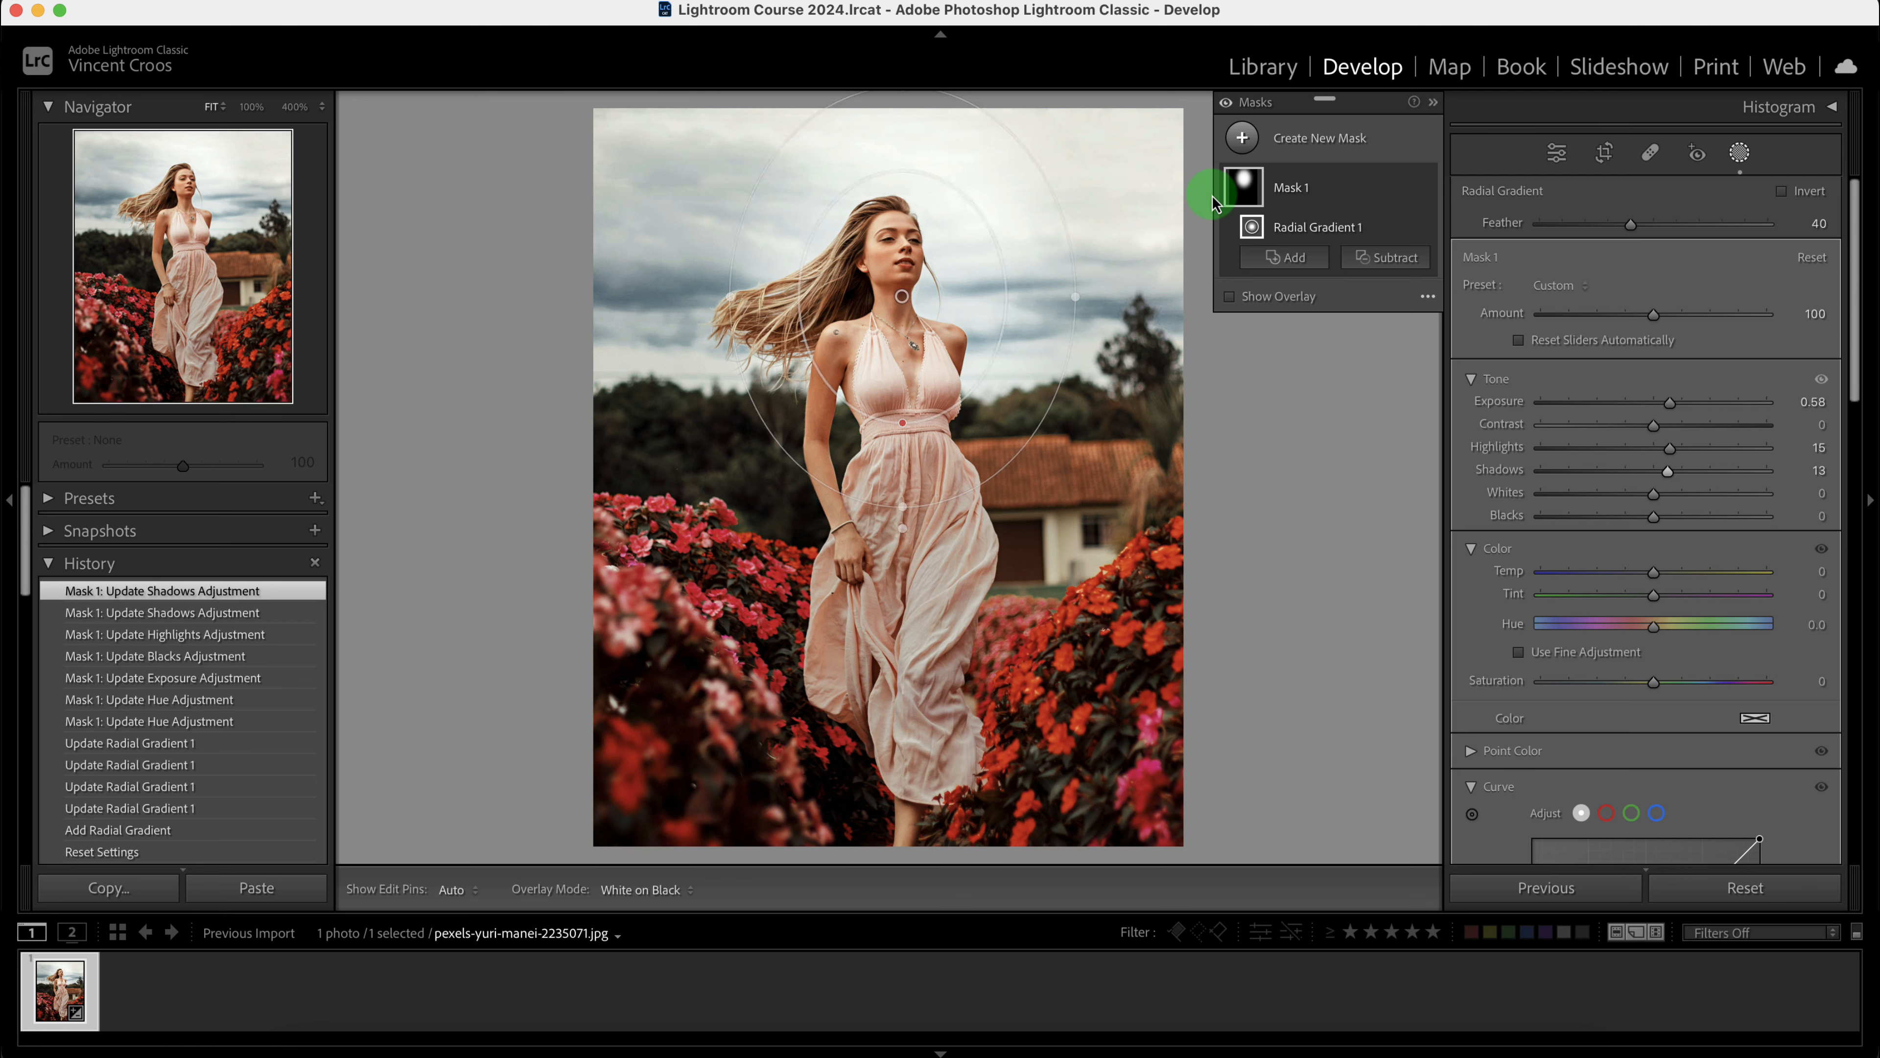
key(o)
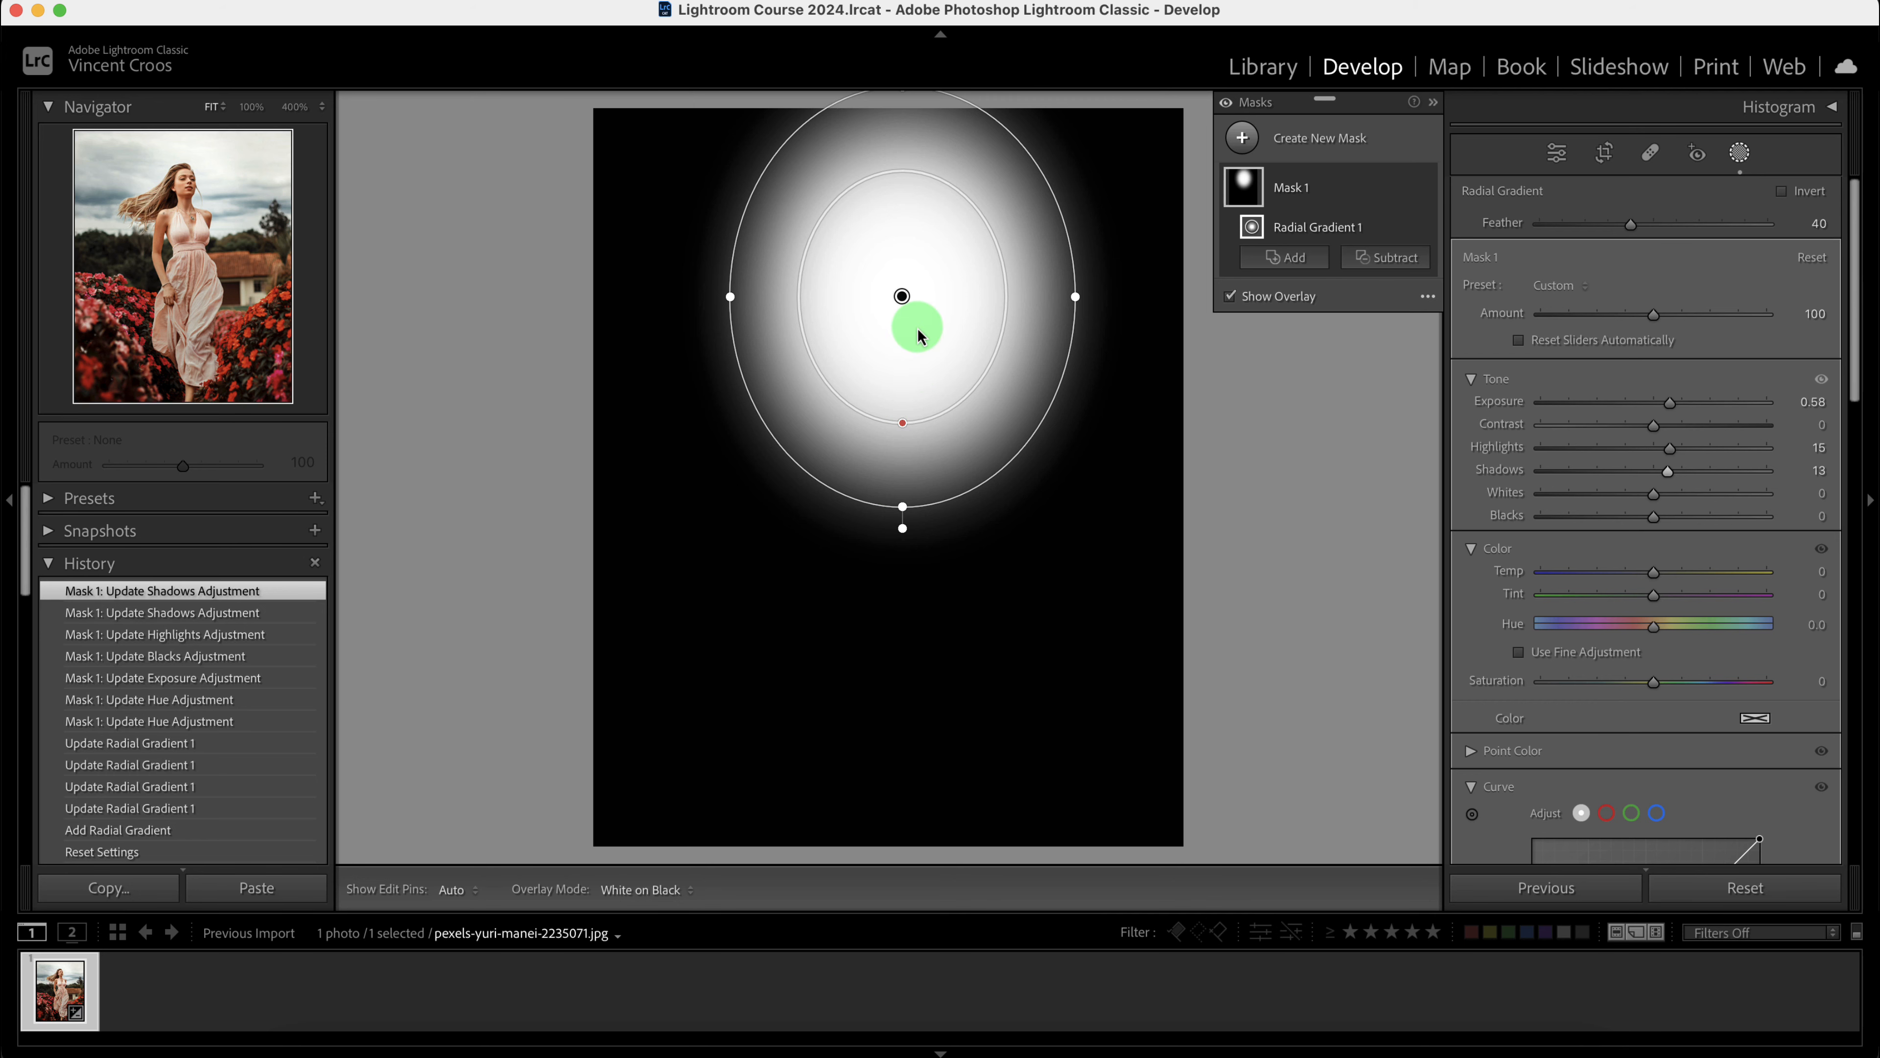
- Hide the overlay and intersect the radial gradient mask with a people selection of the woman, using the Entire Person option
key(o)
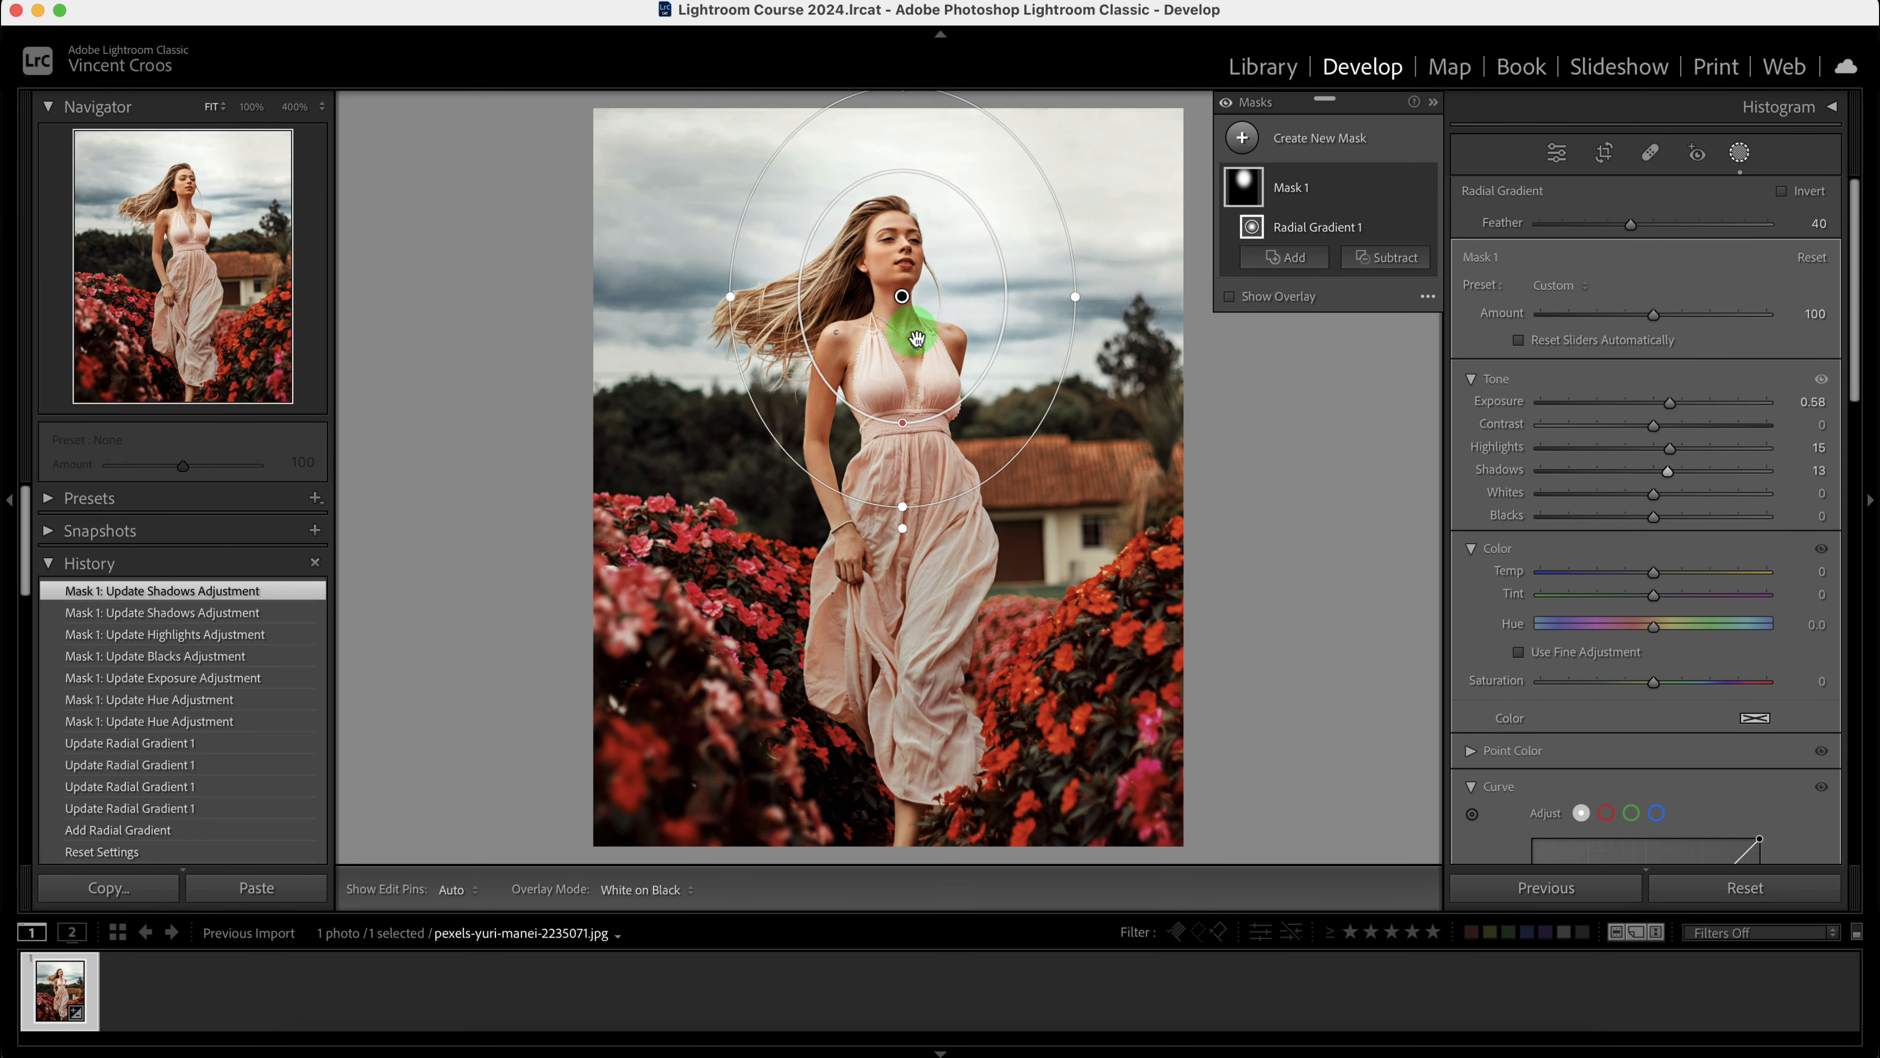
right_click(1251, 196)
mouse_move(1341, 313)
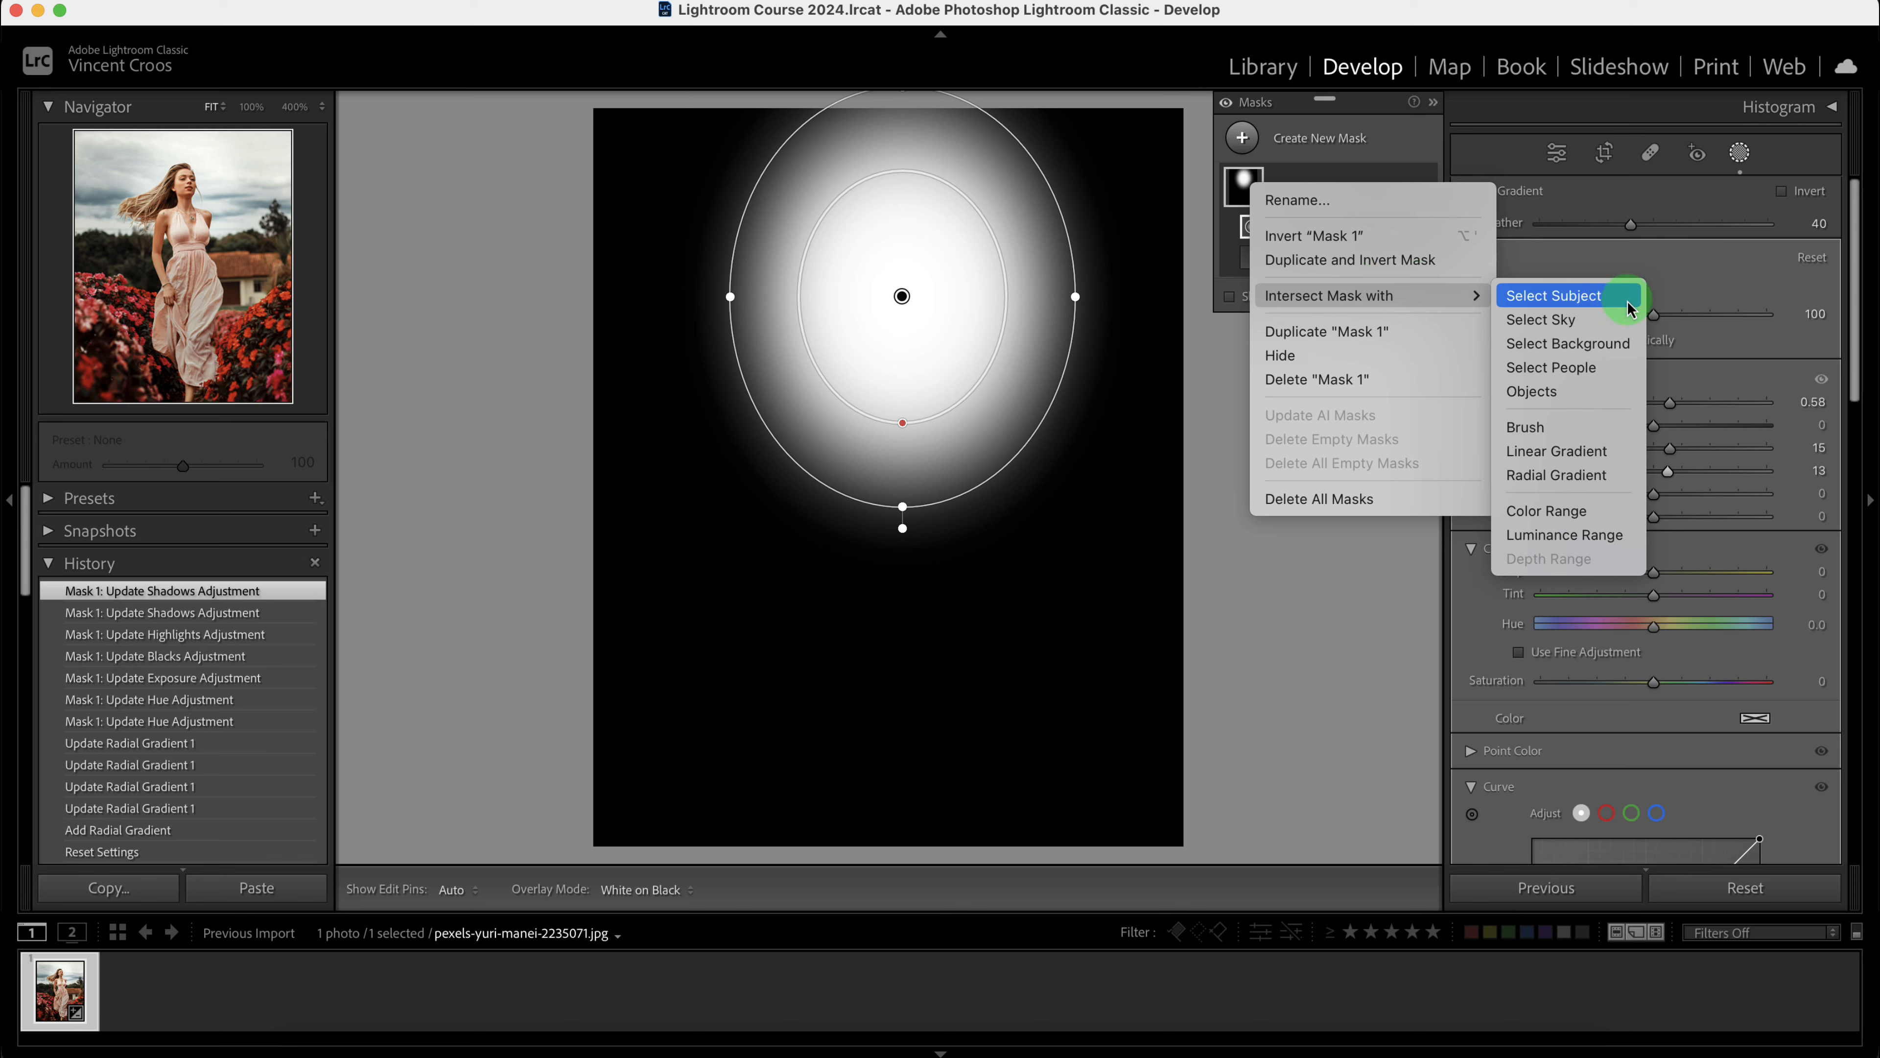
click(1575, 370)
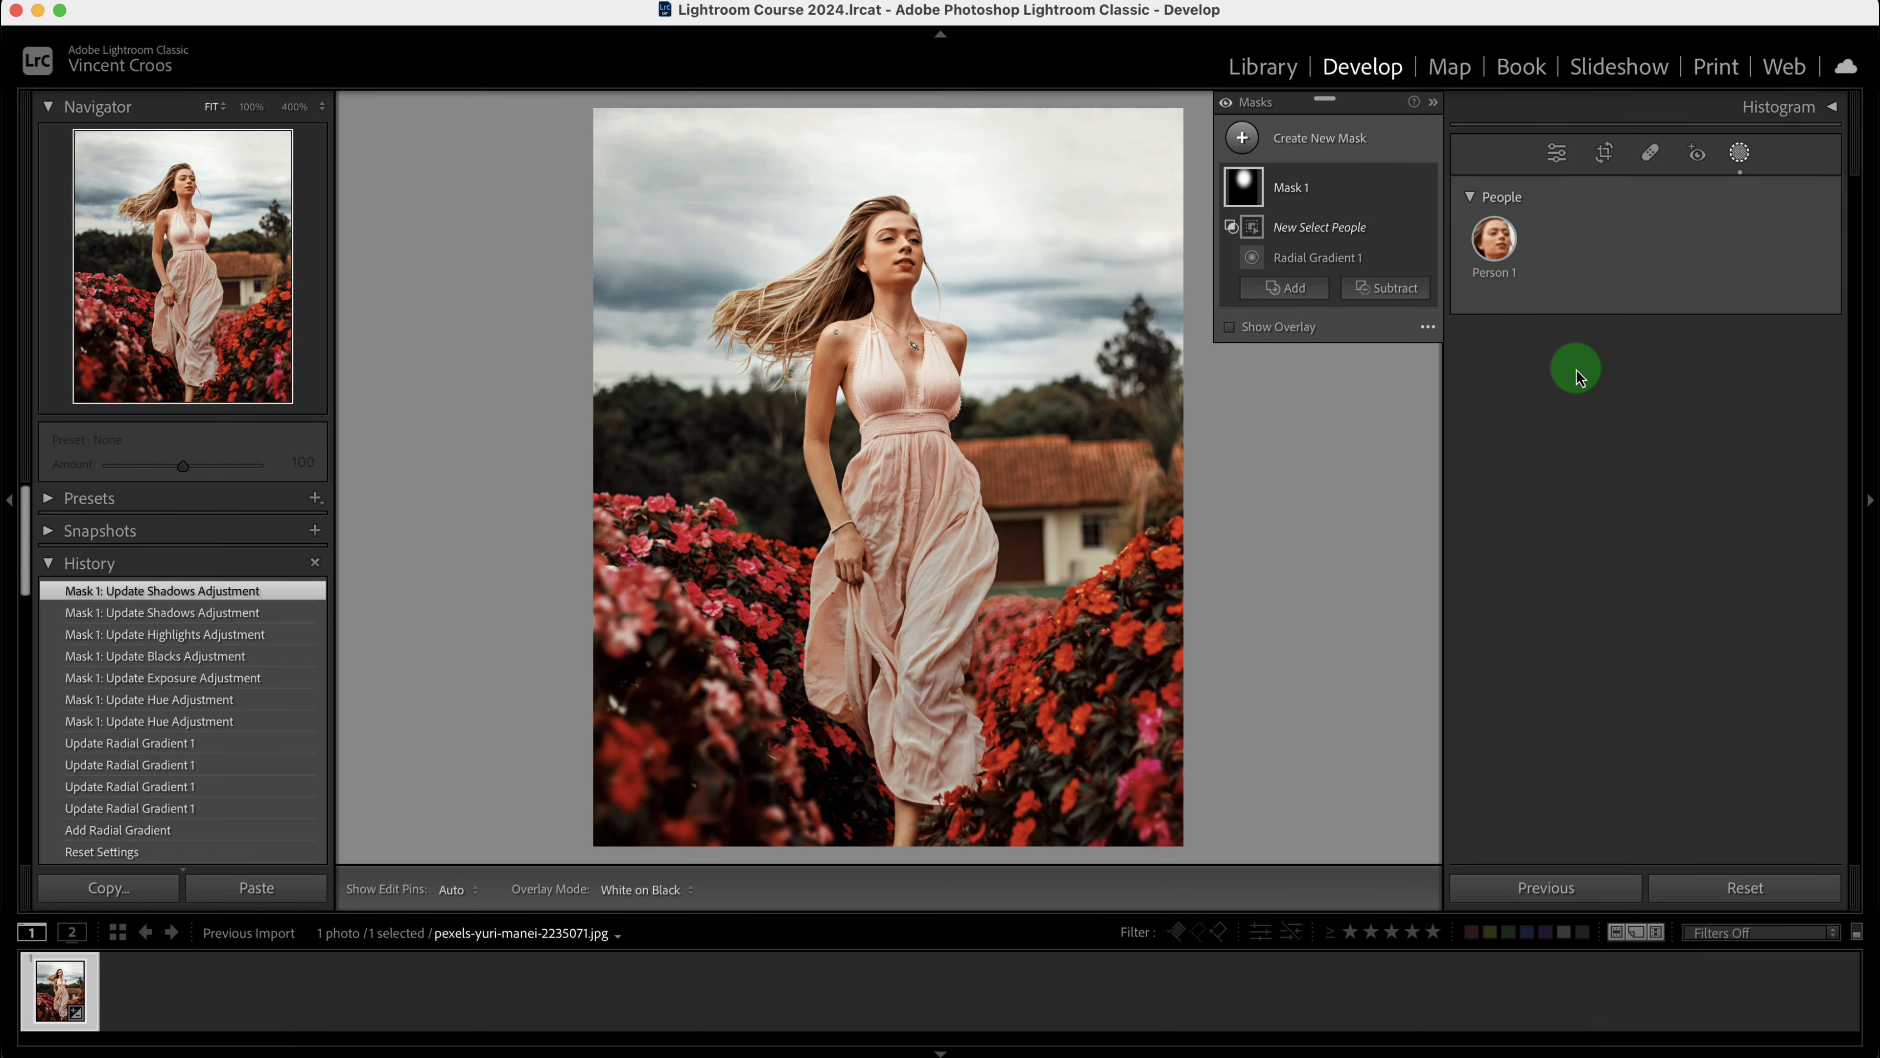
click(1501, 250)
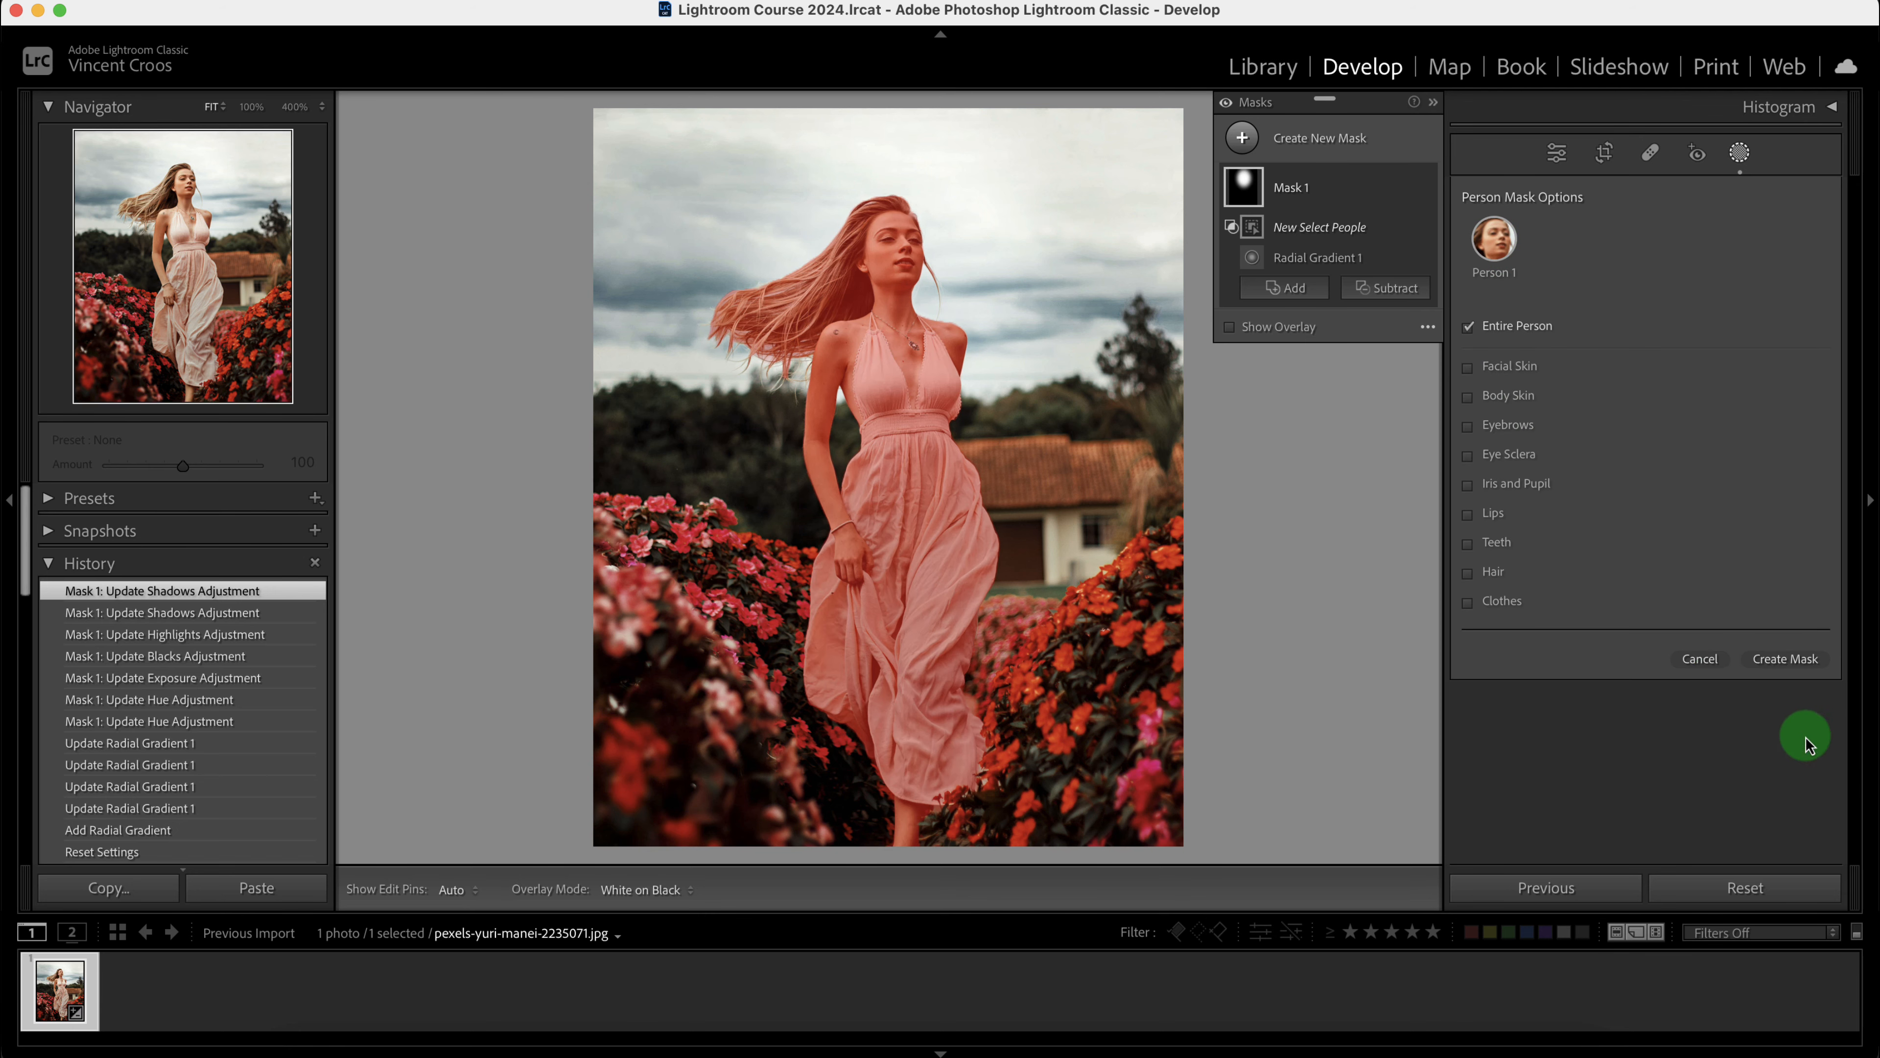
click(1799, 663)
- Select the intersected mask as a whole and check its coverage by showing and hiding the overlay
click(1244, 185)
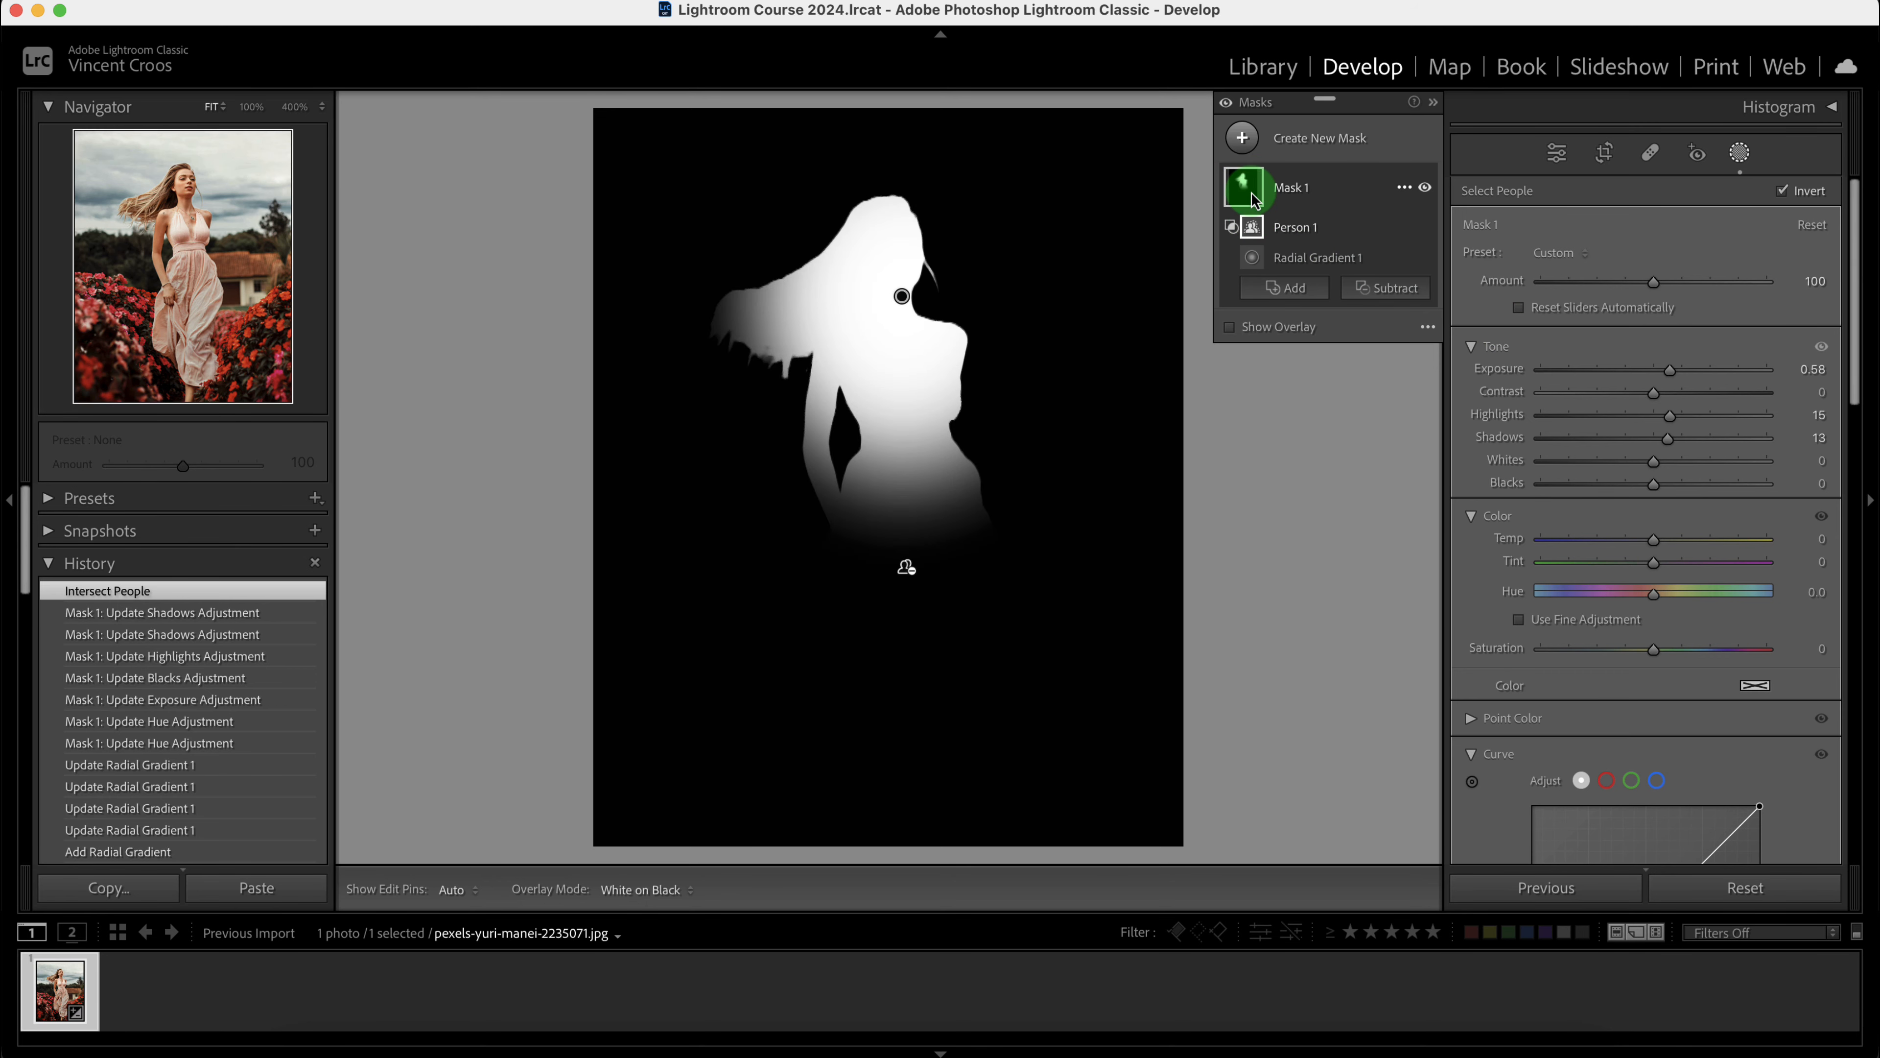
click(1251, 198)
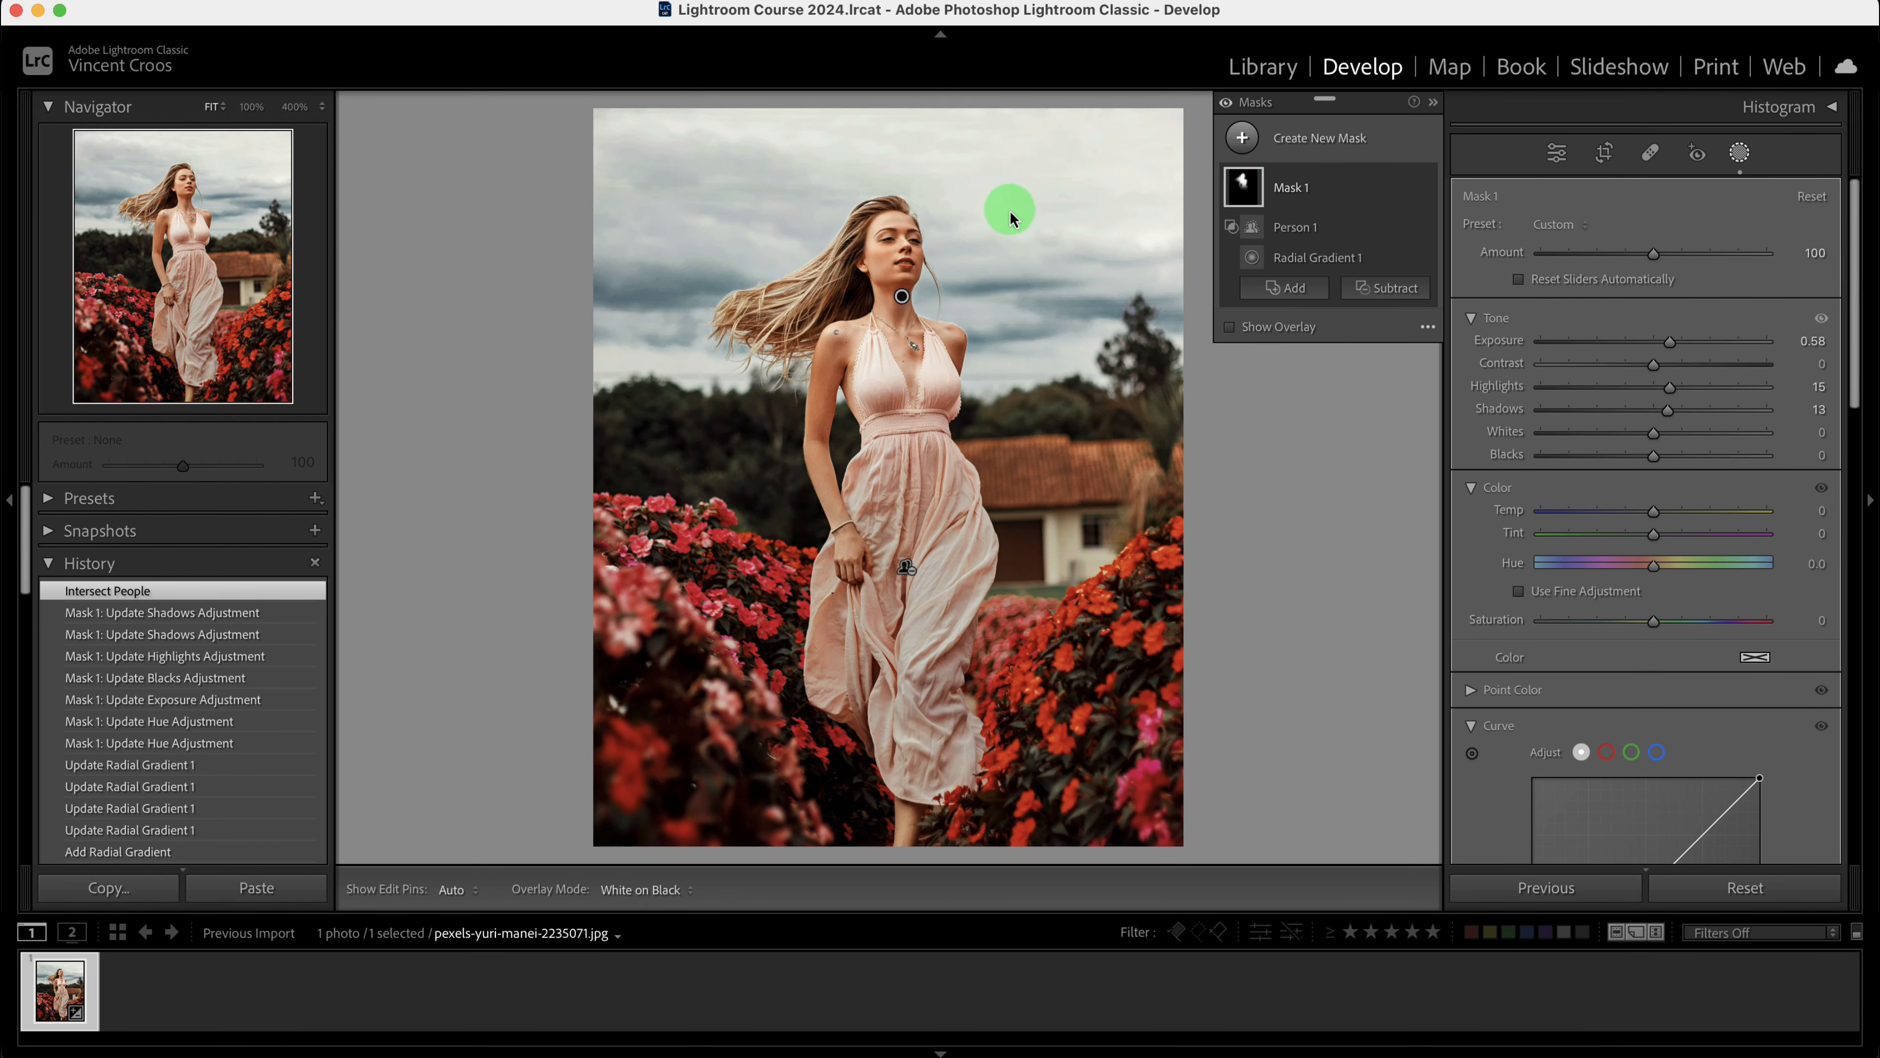
mouse_move(1251, 191)
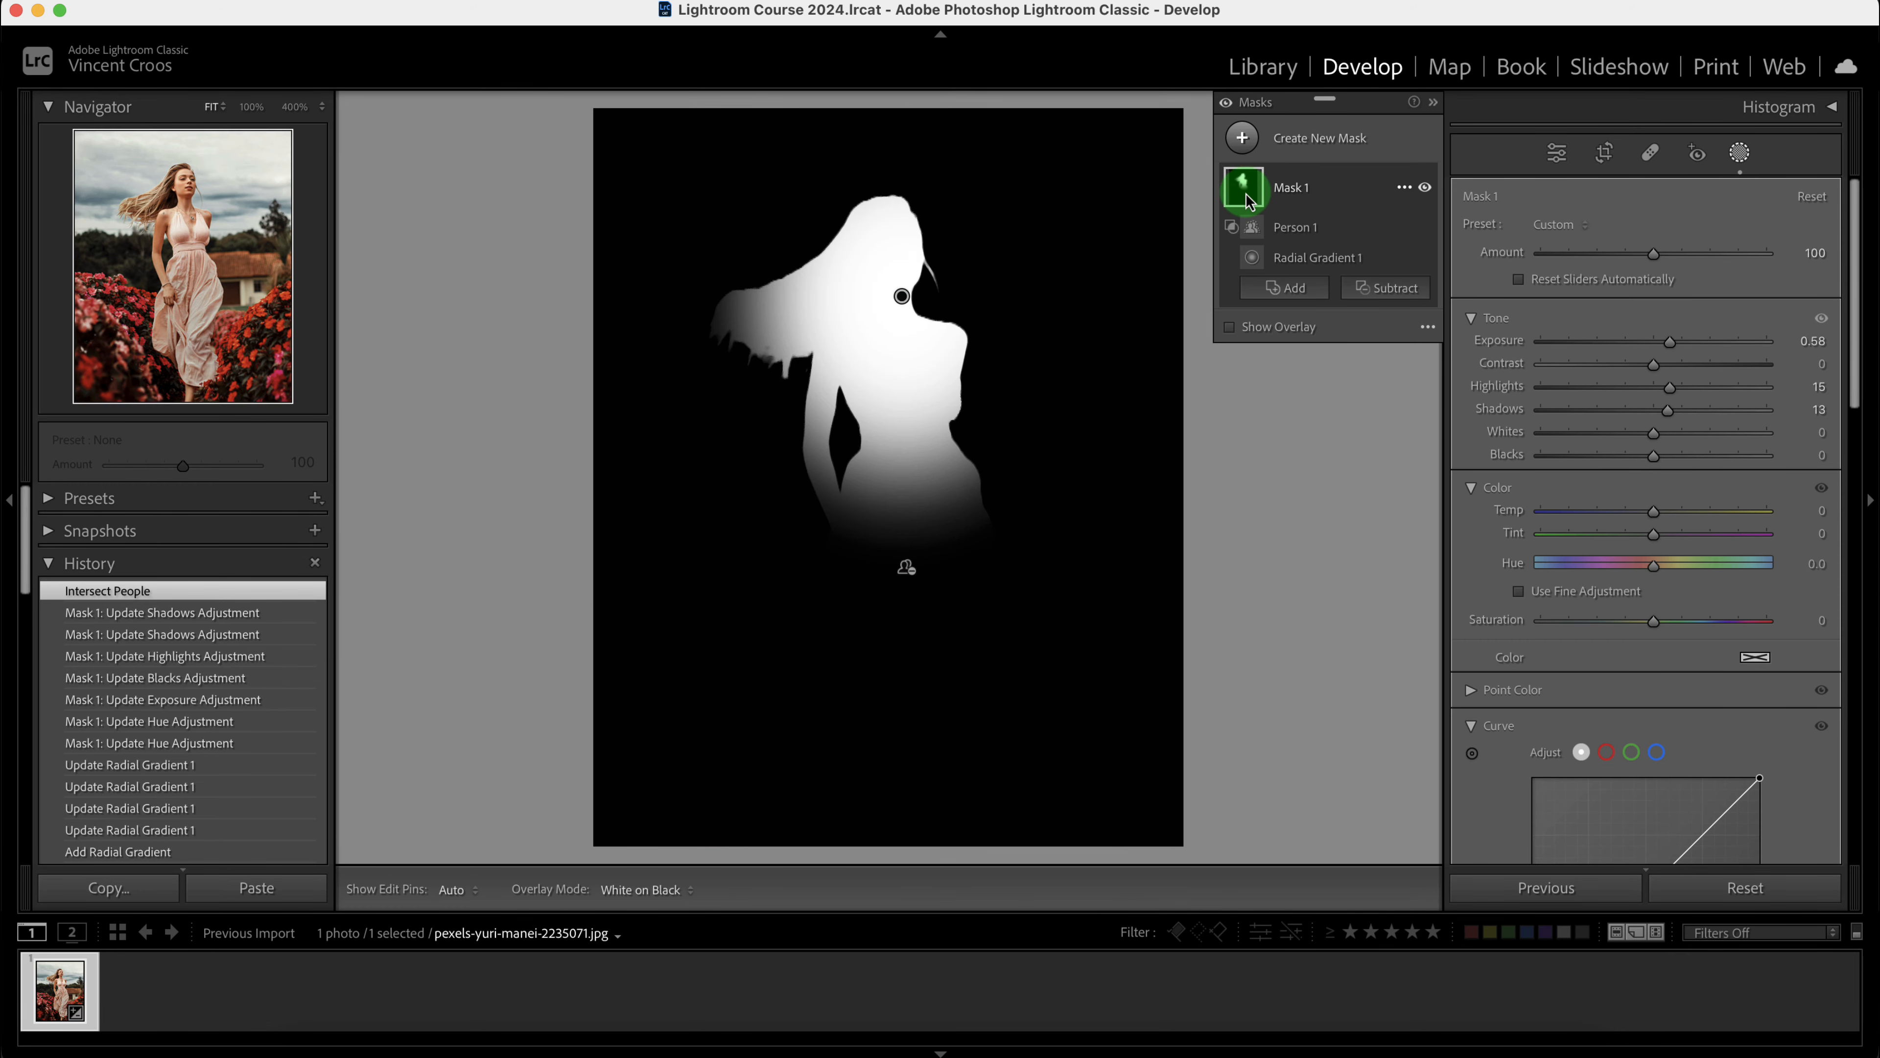
key(o)
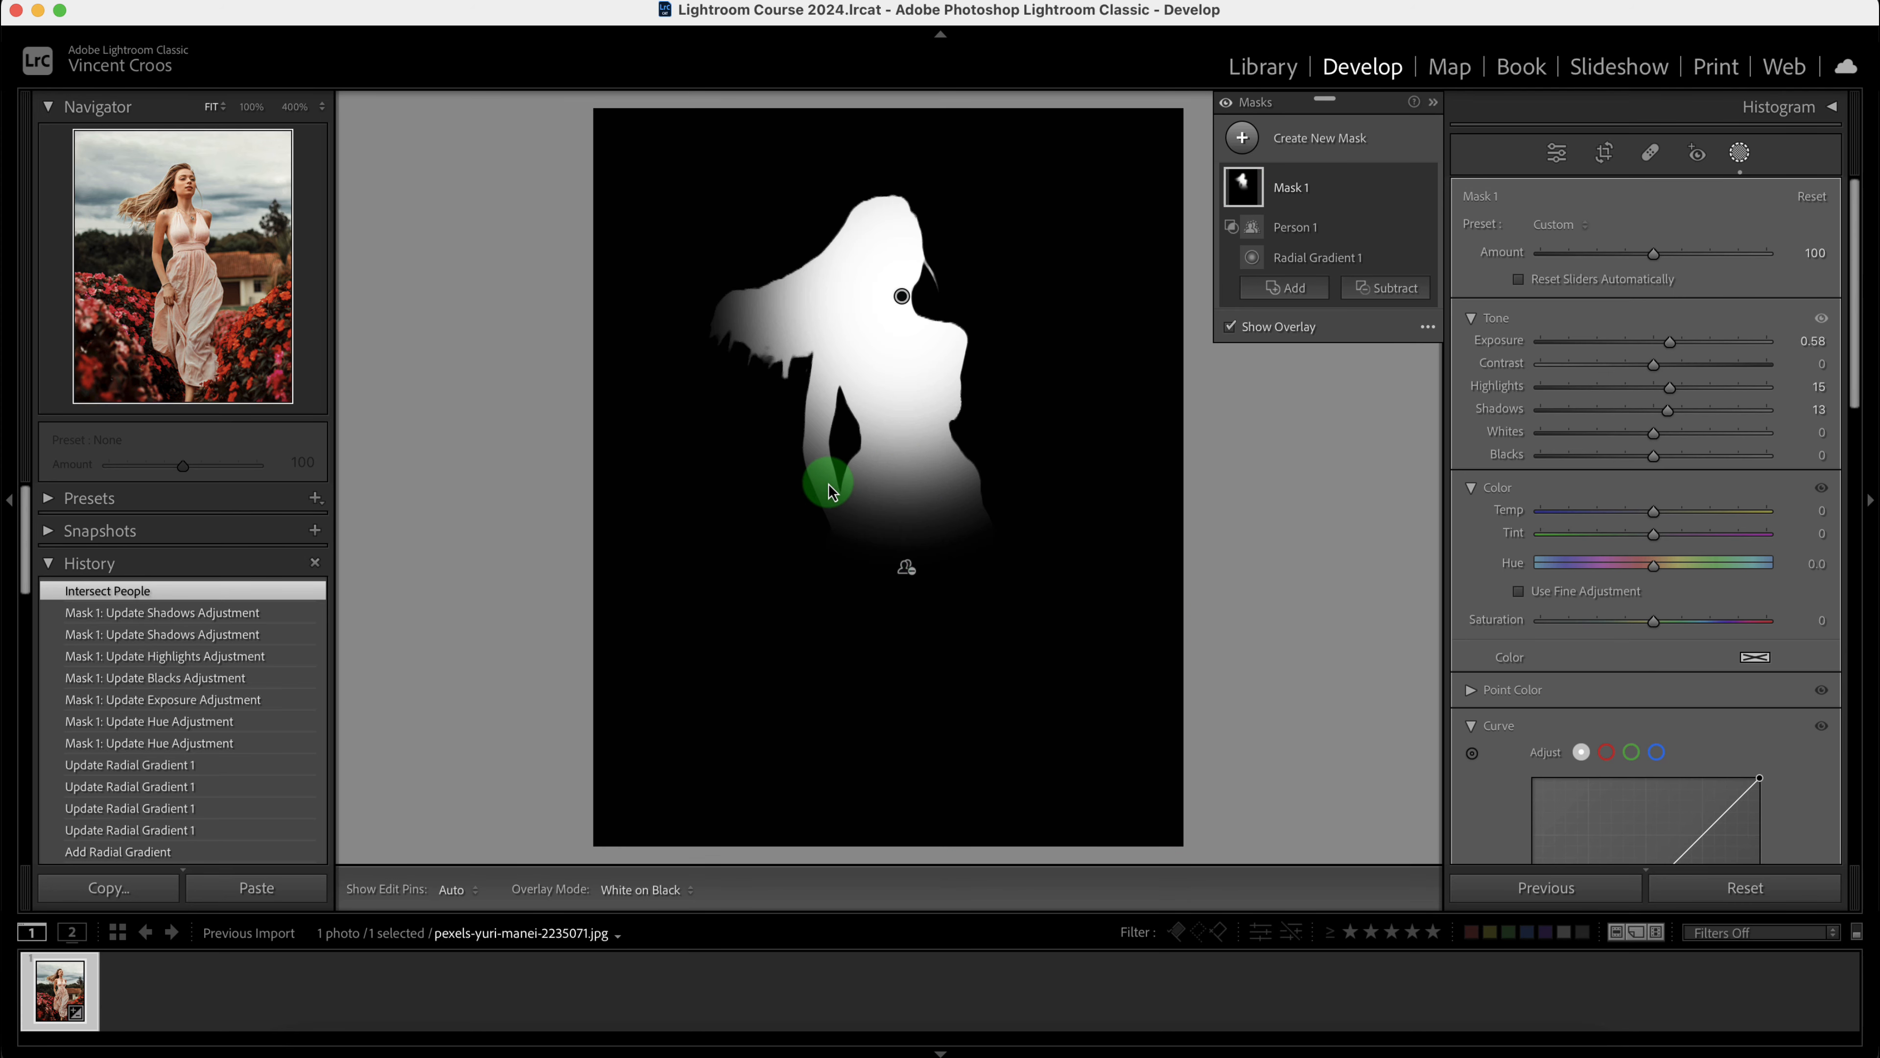
key(o)
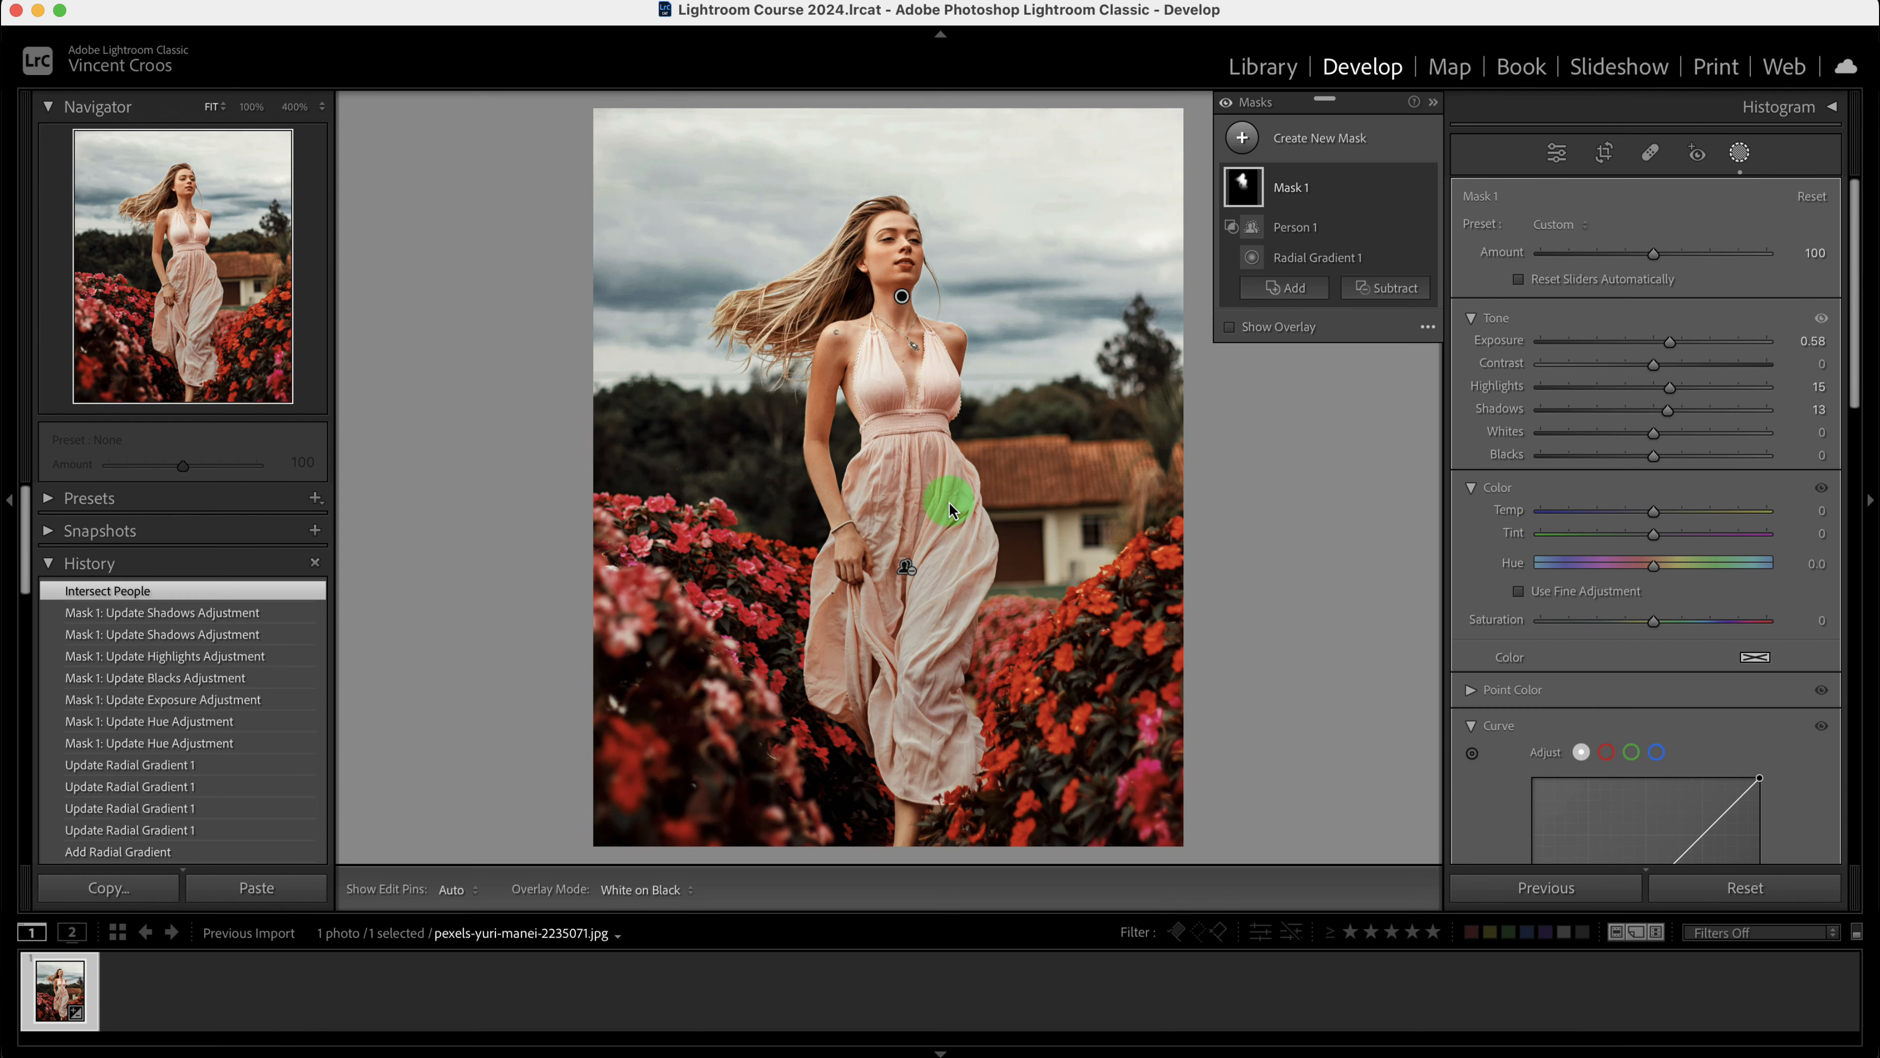